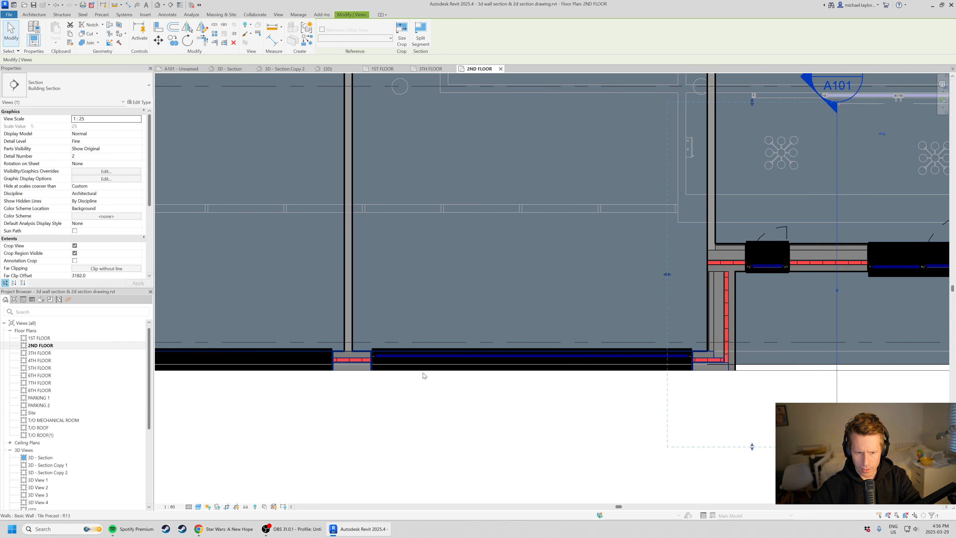
# Turn on the visibility of the Mass category in the 2ND FLOOR plan's Visibility/Graphic Overrides.
pyautogui.scroll(-6, 484, 294)
pyautogui.moveTo(569, 235); pyautogui.dragTo(560, 266, button='middle')
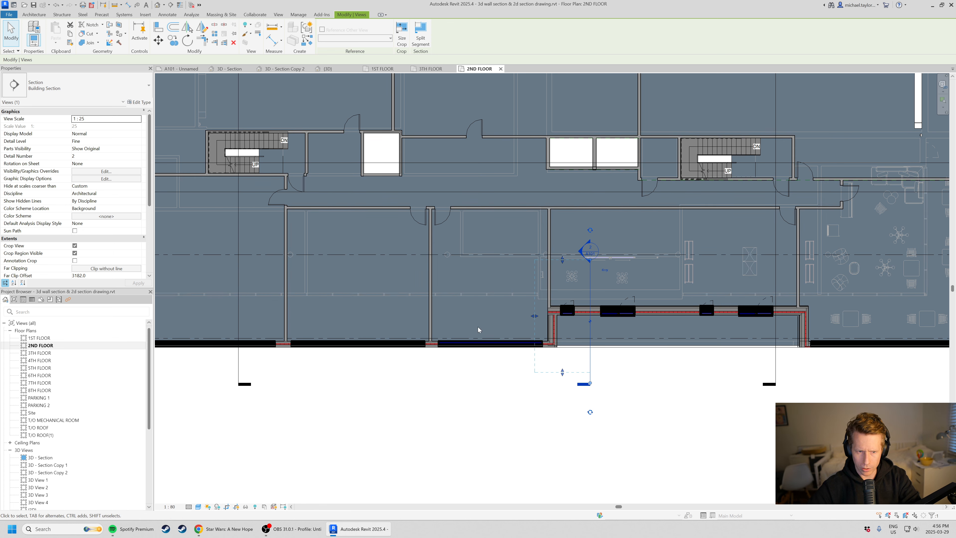
pyautogui.click(402, 393)
pyautogui.press('v')
pyautogui.press('v')
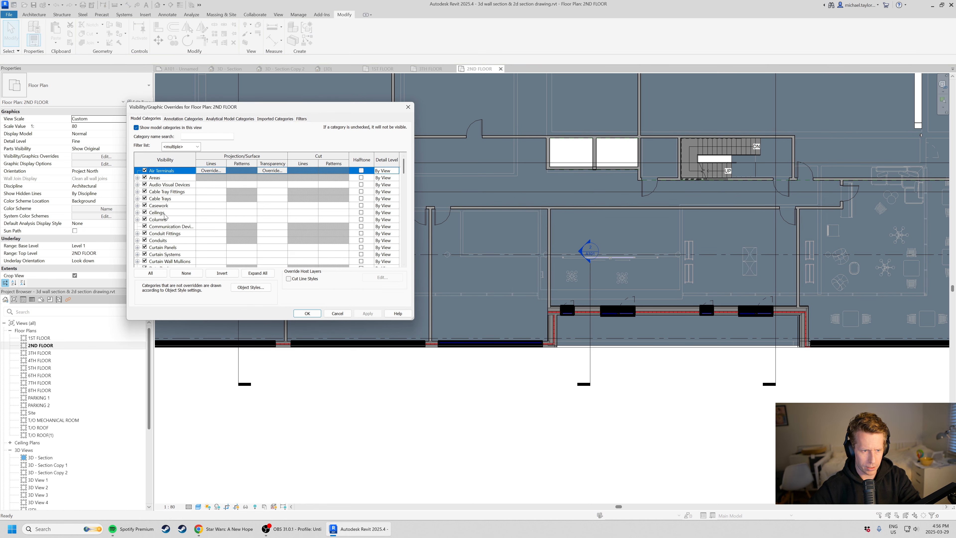
pyautogui.click(180, 213)
pyautogui.press('m')
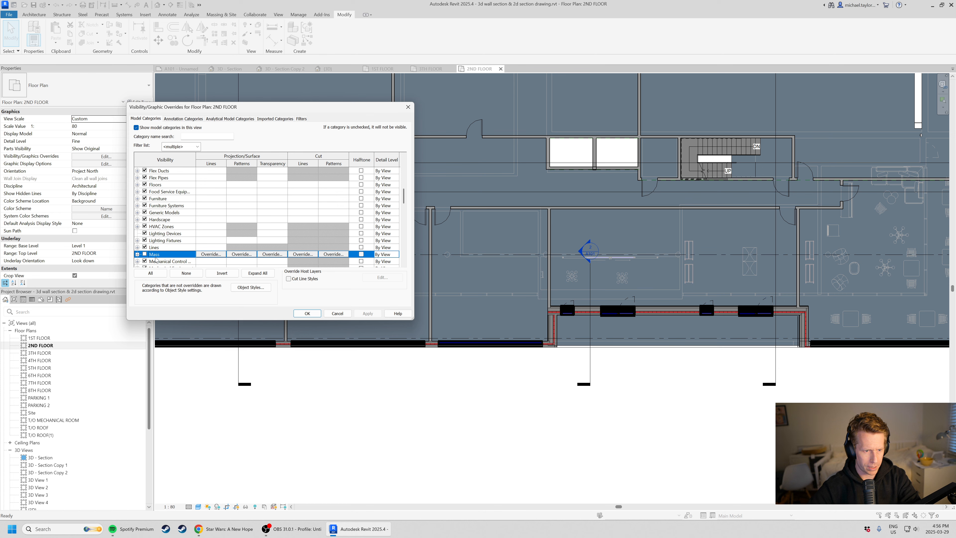
pyautogui.click(308, 314)
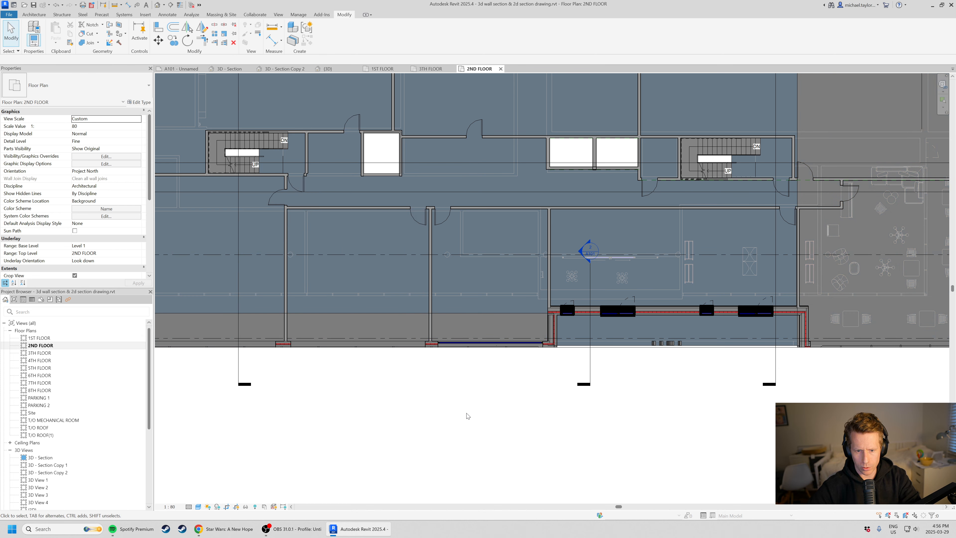
# Examine the front facade wall and window beside the recessed entry in the 2ND FLOOR plan.
pyautogui.scroll(2, 408, 317)
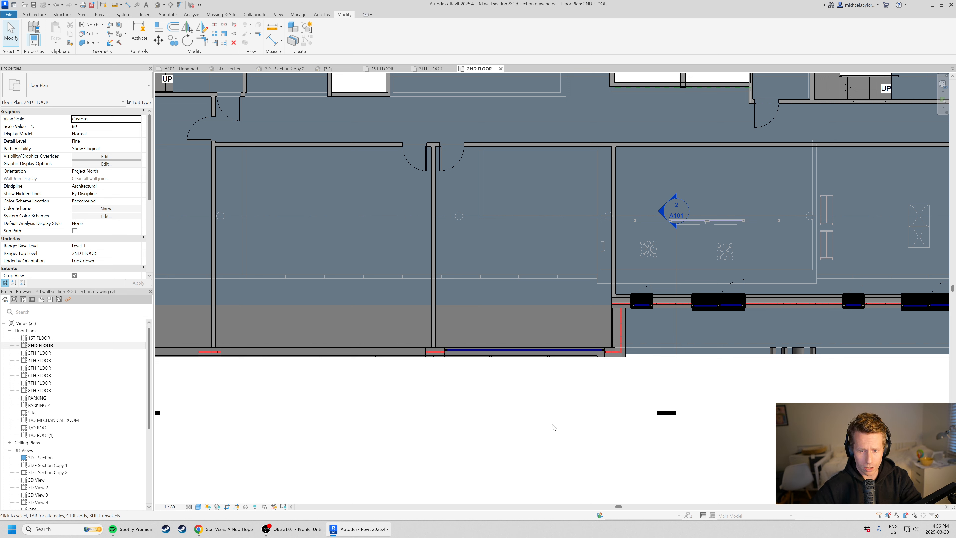
pyautogui.scroll(1, 311, 381)
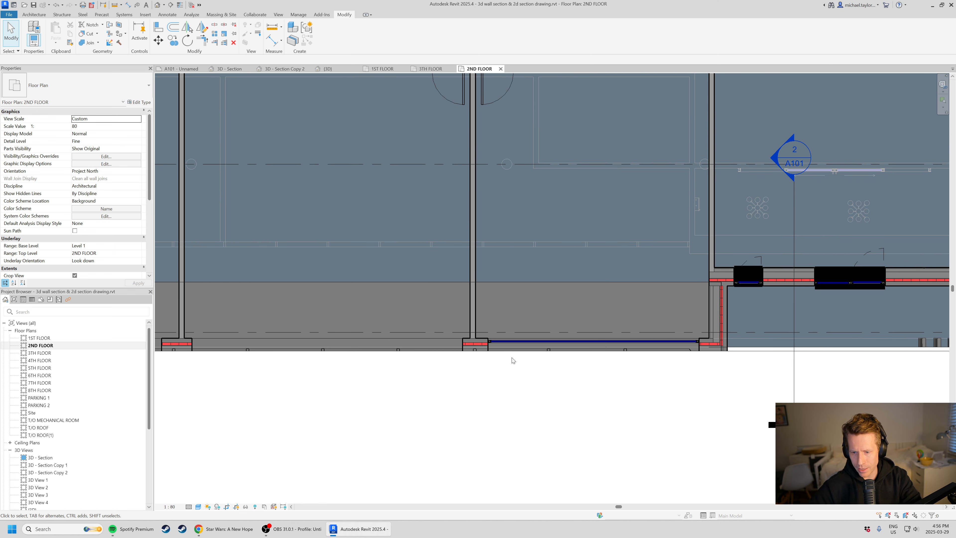
pyautogui.click(709, 349)
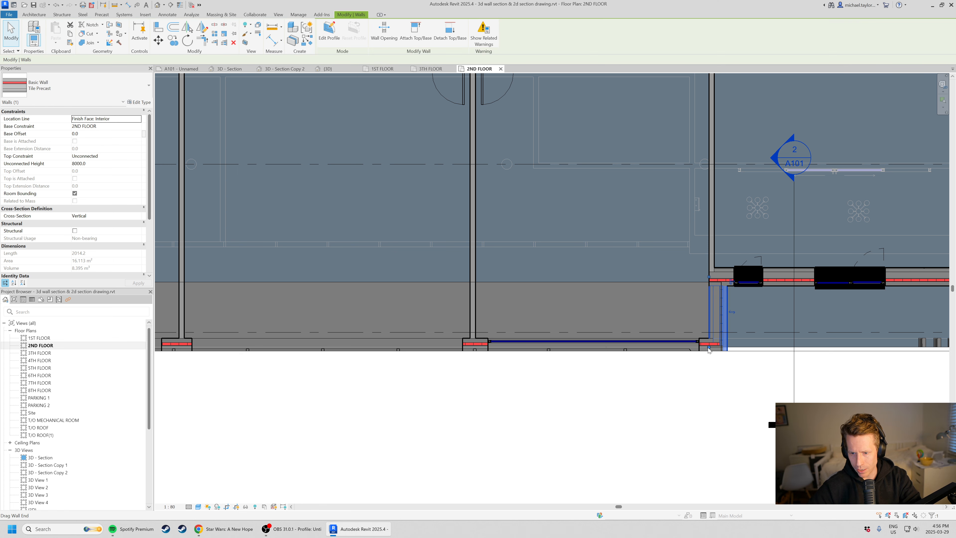
pyautogui.moveTo(704, 374); pyautogui.dragTo(561, 318, button='middle')
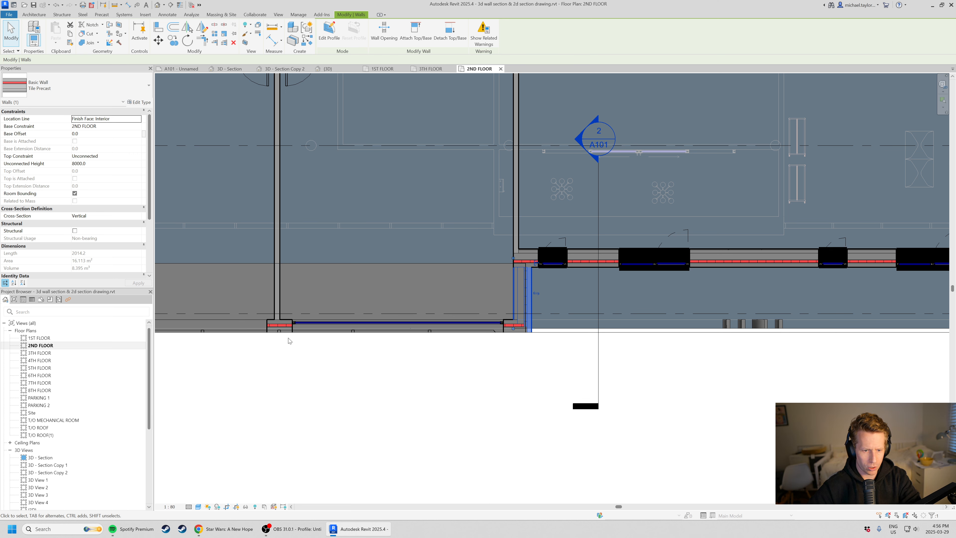
pyautogui.moveTo(307, 357); pyautogui.dragTo(387, 400, button='middle')
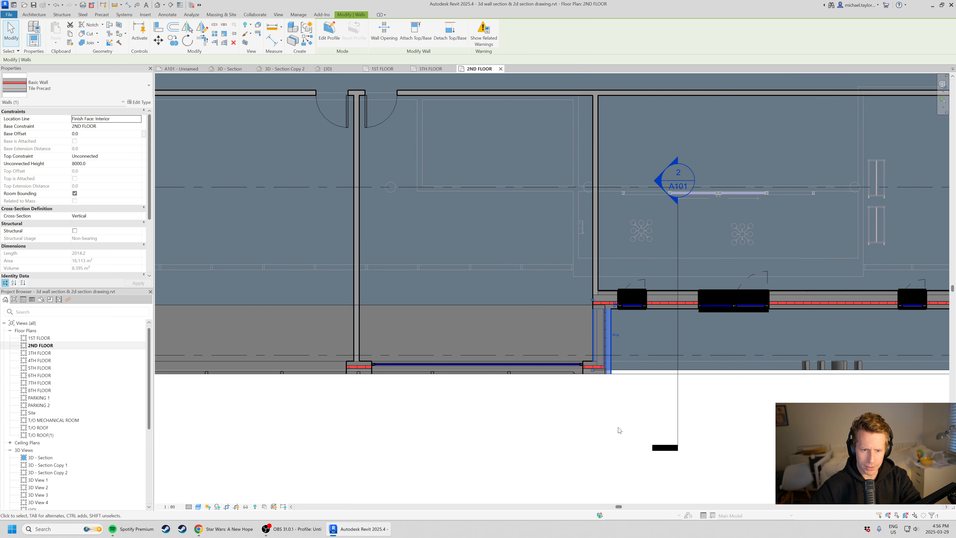
pyautogui.click(507, 471)
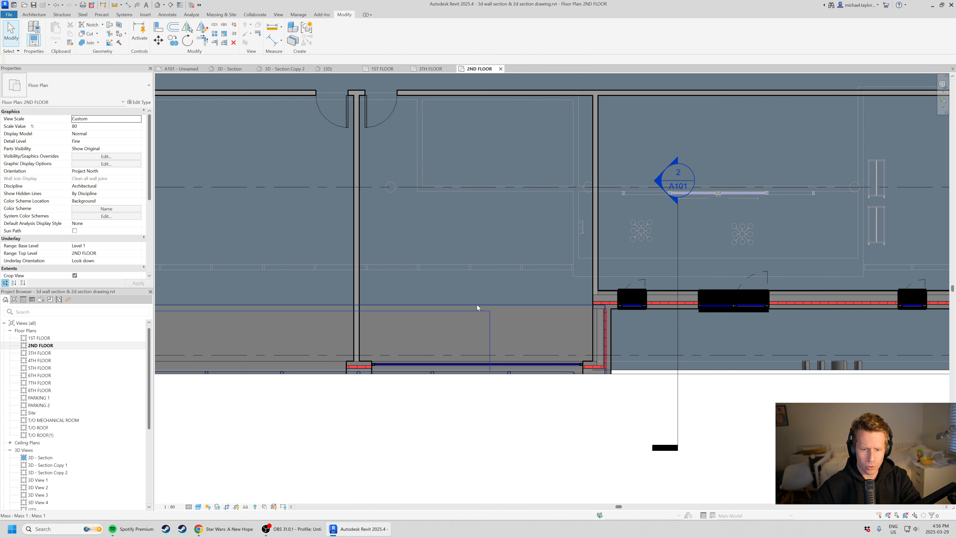
# Create a building section similar to the Wall Section Entry one, cutting the full building depth through the blue window west of it.
pyautogui.scroll(-3, 448, 309)
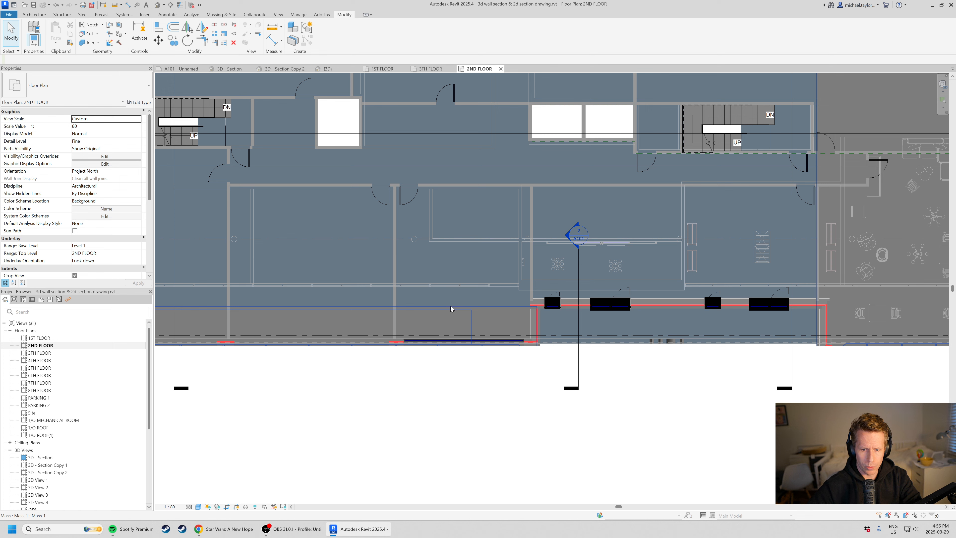
pyautogui.click(580, 369)
pyautogui.press('c')
pyautogui.press('s')
pyautogui.scroll(-3, 503, 405)
pyautogui.click(473, 120)
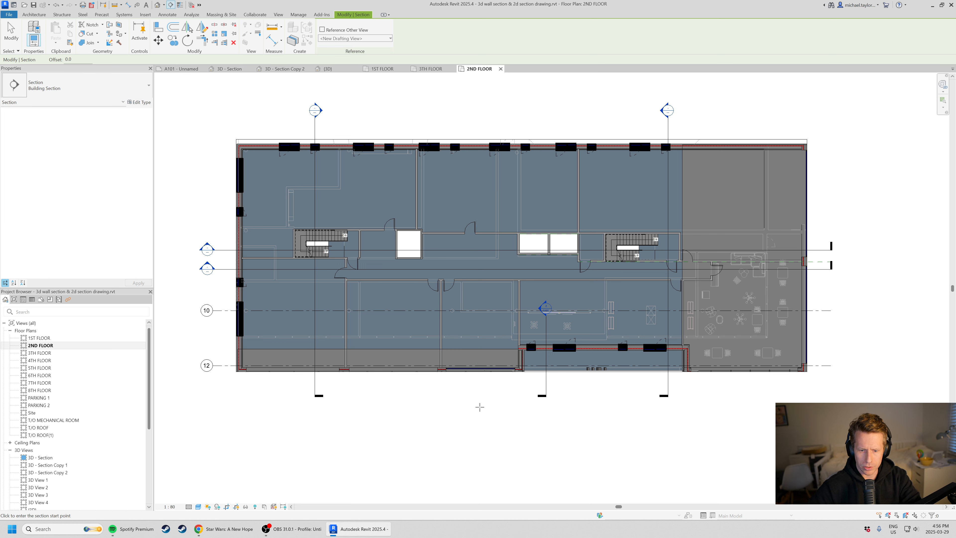
pyautogui.click(478, 407)
pyautogui.press('Escape')
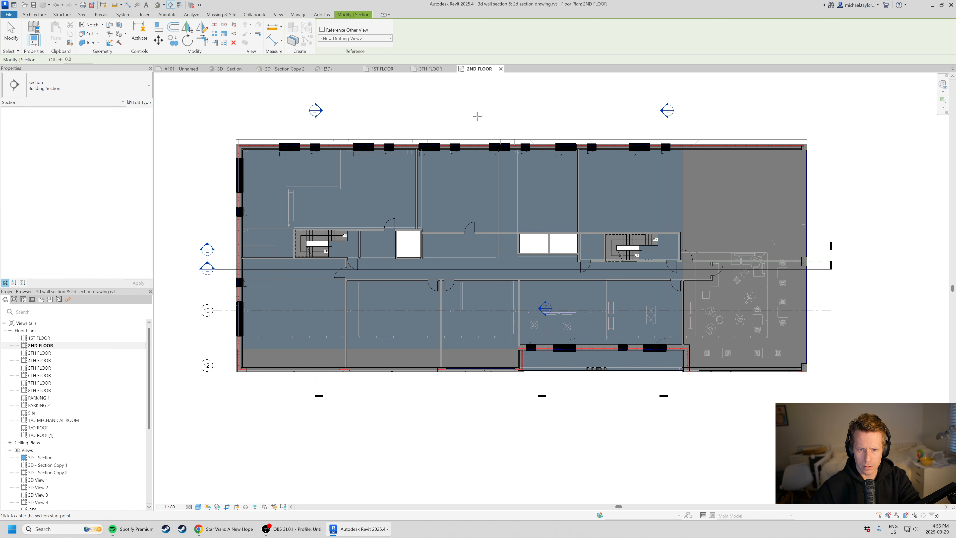
pyautogui.click(477, 116)
pyautogui.click(477, 424)
pyautogui.press('Escape')
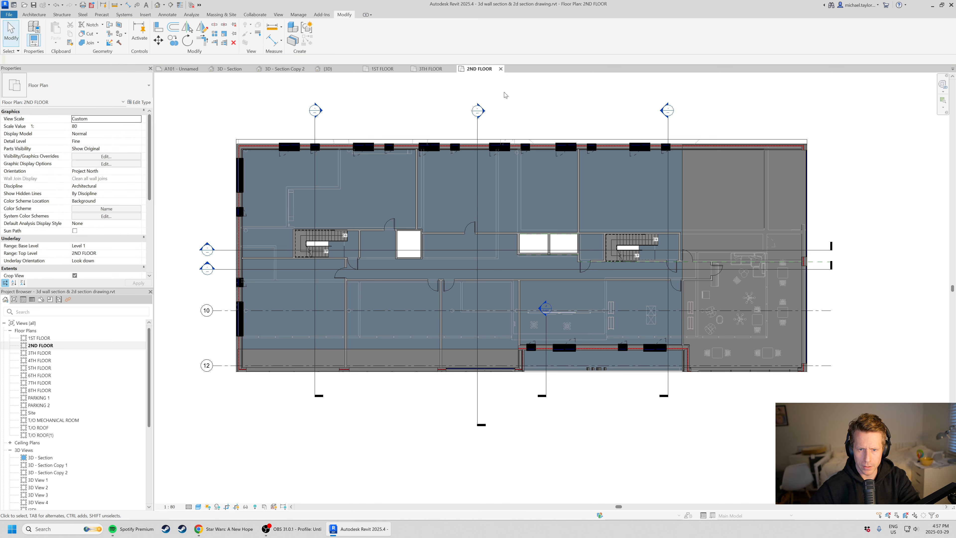
# Reduce the new section's far clip offset to about 2418 mm and open its section view.
pyautogui.click(468, 124)
pyautogui.scroll(-2, 439, 154)
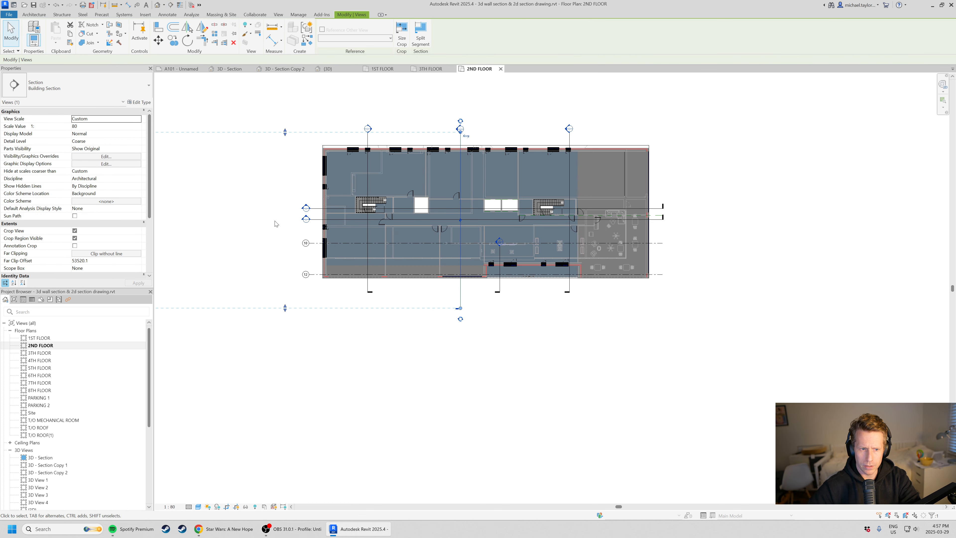
pyautogui.moveTo(325, 208); pyautogui.dragTo(477, 225, button='middle')
pyautogui.scroll(-1, 477, 225)
pyautogui.moveTo(315, 233); pyautogui.dragTo(570, 231)
pyautogui.scroll(2, 571, 232)
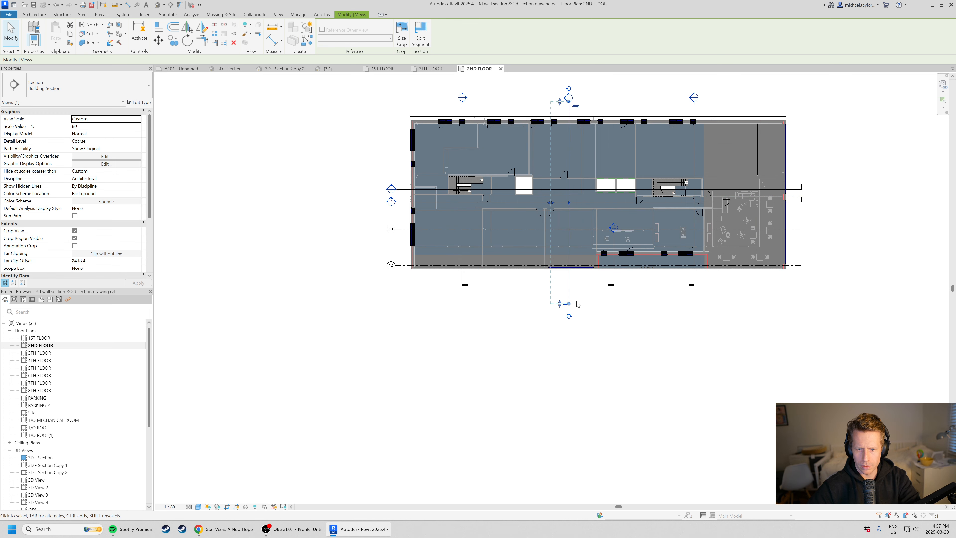
pyautogui.rightClick(567, 233)
pyautogui.click(609, 278)
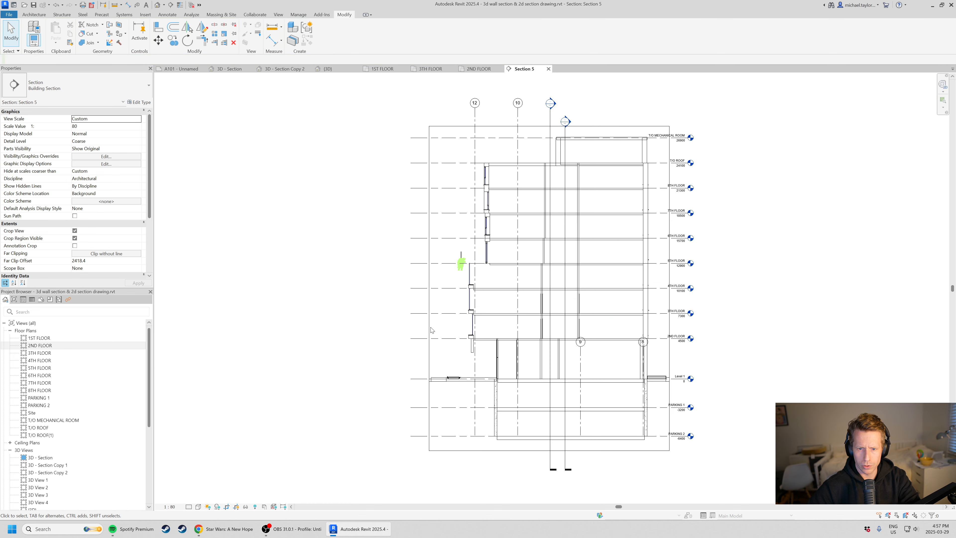
# Check the scale and detail level of the Wall Section Entry view on sheet A101, and return to the new section.
pyautogui.scroll(1, 662, 266)
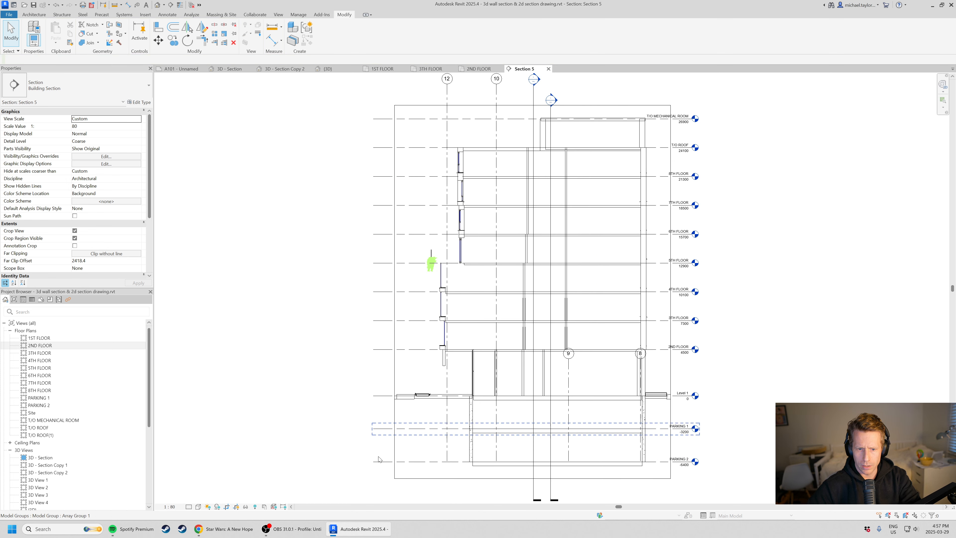
pyautogui.click(169, 507)
pyautogui.click(247, 388)
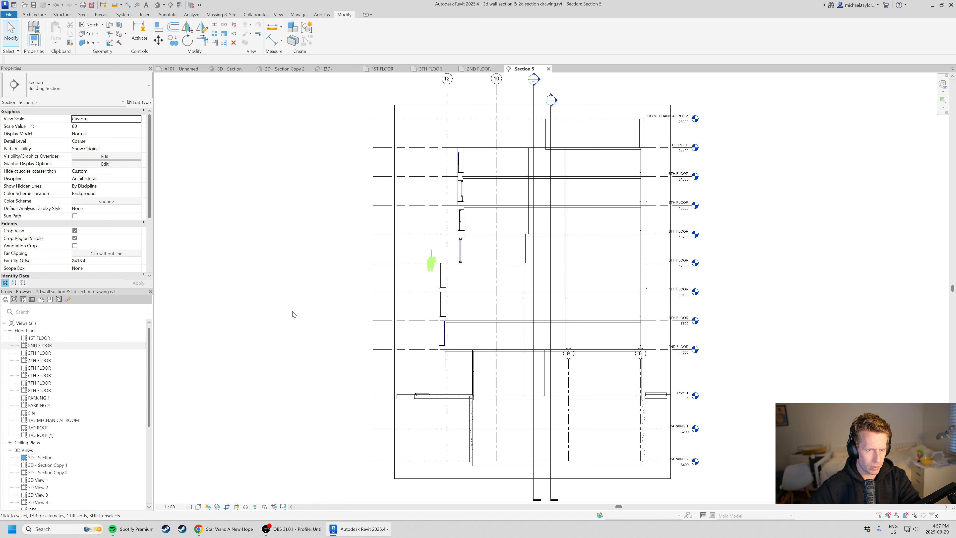
pyautogui.click(178, 69)
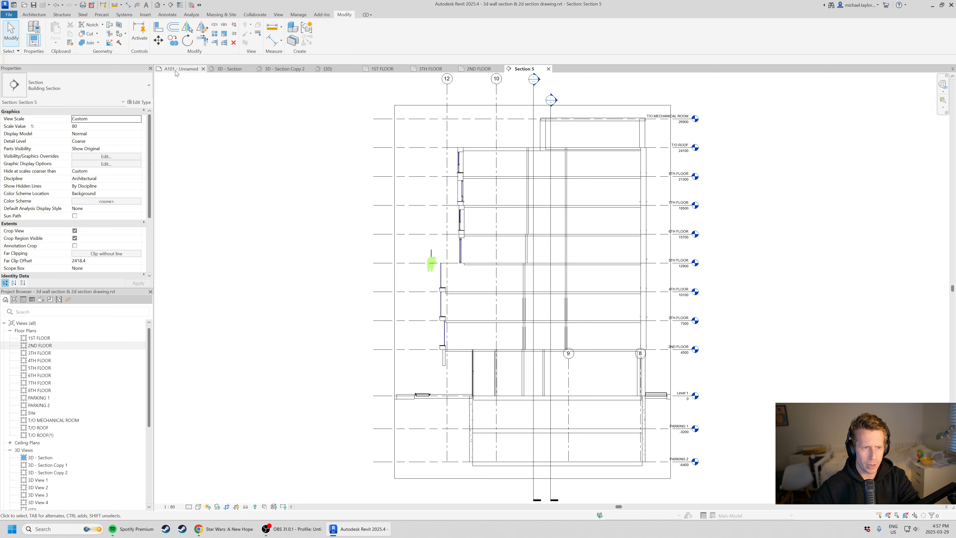
pyautogui.scroll(-1, 415, 459)
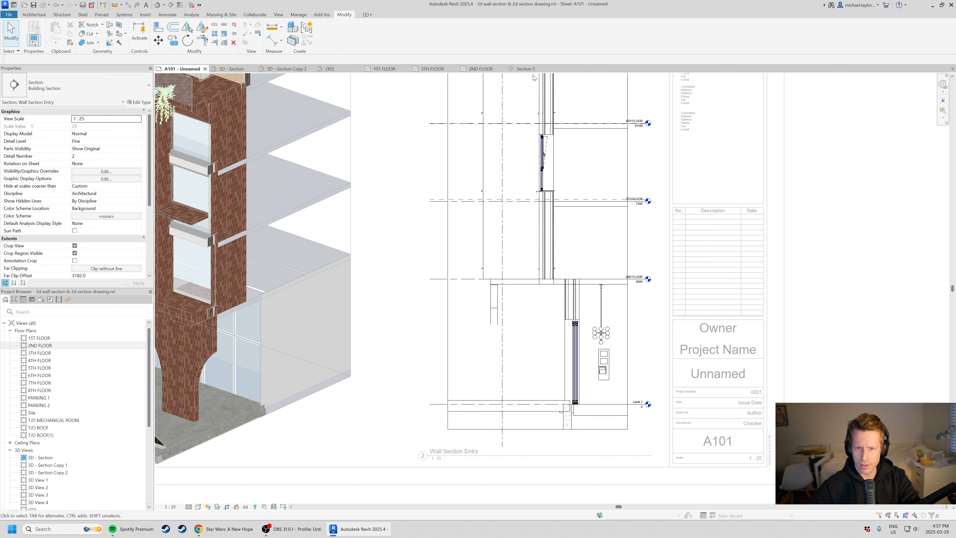
pyautogui.click(526, 69)
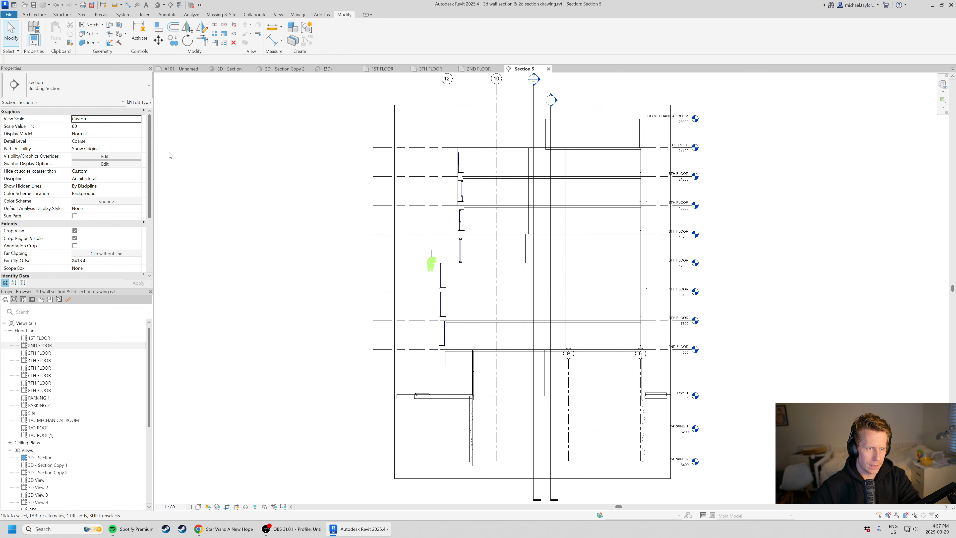
# Set the new section view's scale to 1:25 and its detail level to Medium.
pyautogui.click(136, 119)
pyautogui.click(257, 160)
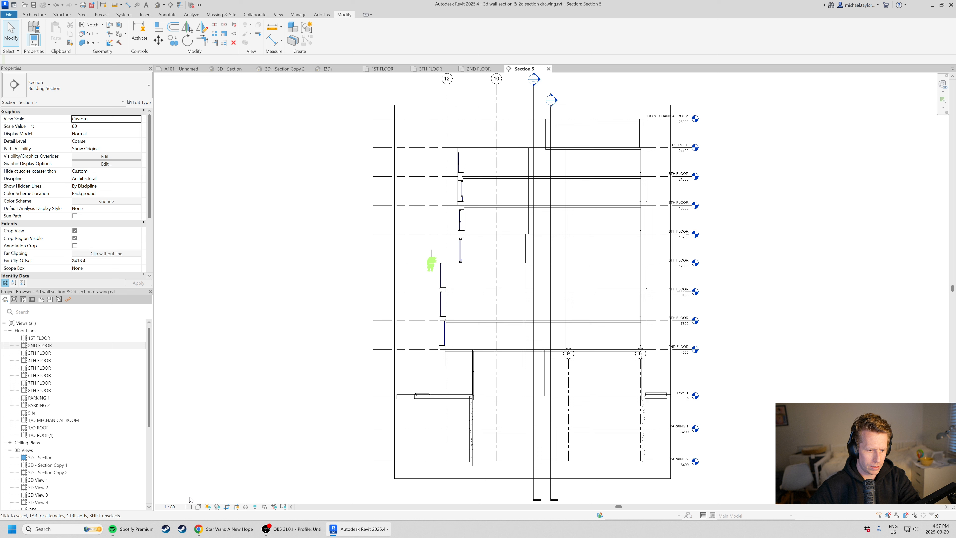
pyautogui.click(170, 506)
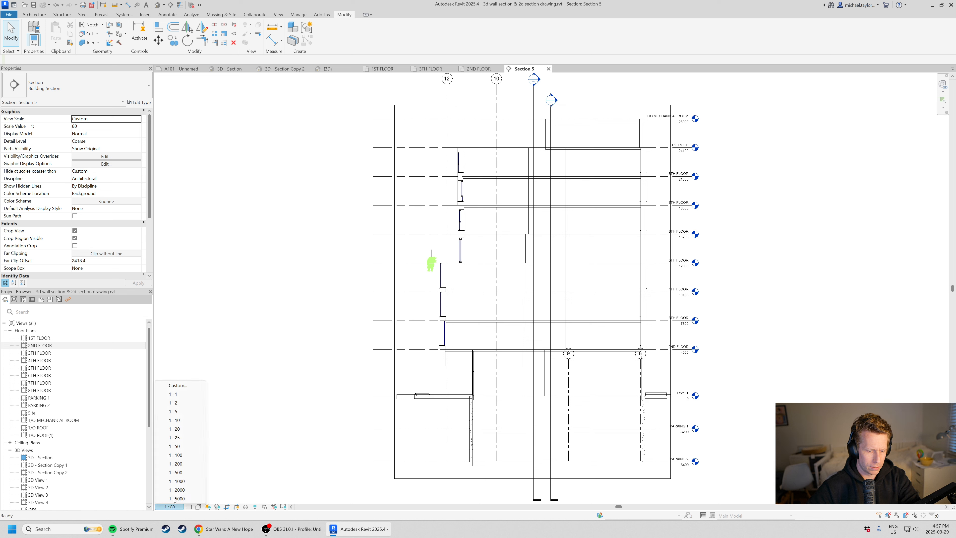
pyautogui.click(184, 438)
pyautogui.click(189, 506)
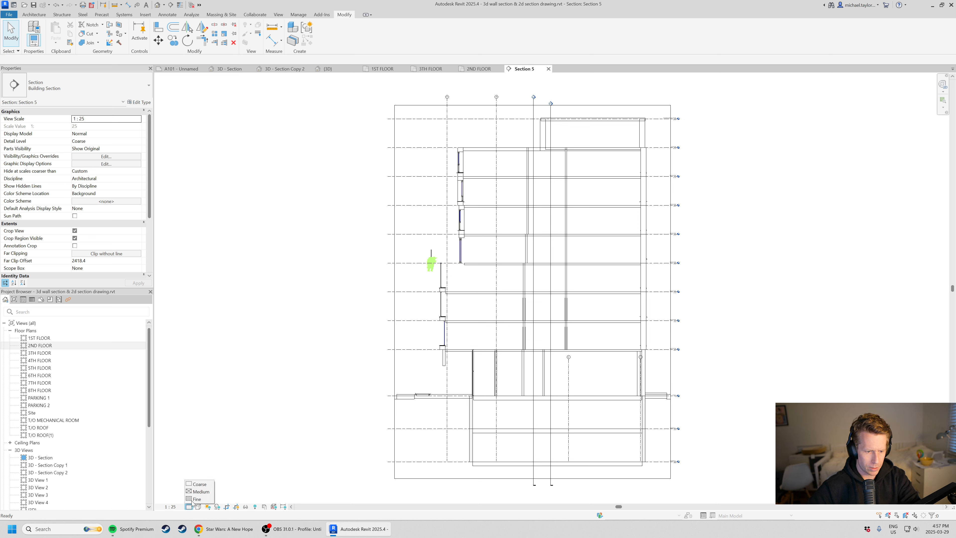
pyautogui.click(199, 491)
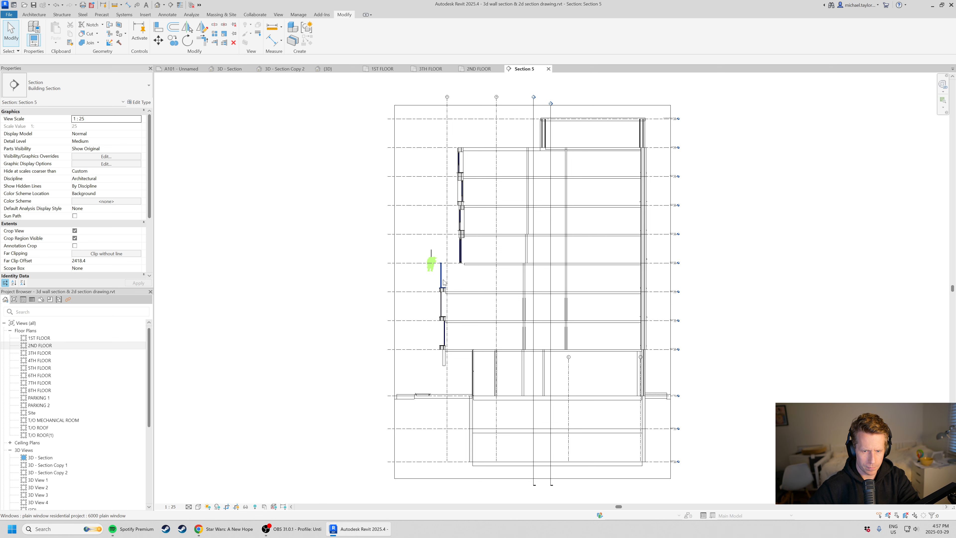
# Turn on the visibility of the Mass category in the new section view.
pyautogui.scroll(1, 451, 264)
pyautogui.scroll(2, 458, 261)
pyautogui.scroll(1, 429, 354)
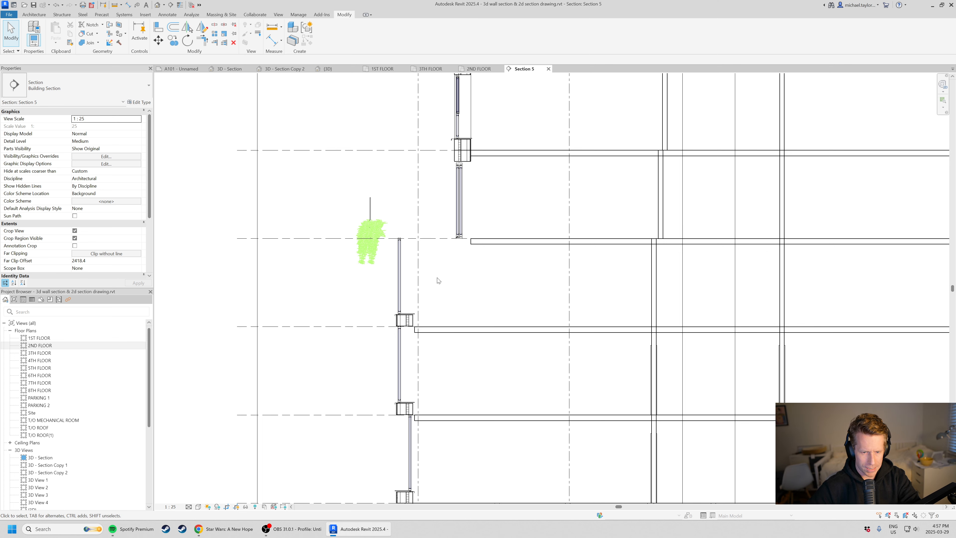
pyautogui.press('v')
pyautogui.press('v')
pyautogui.press('m')
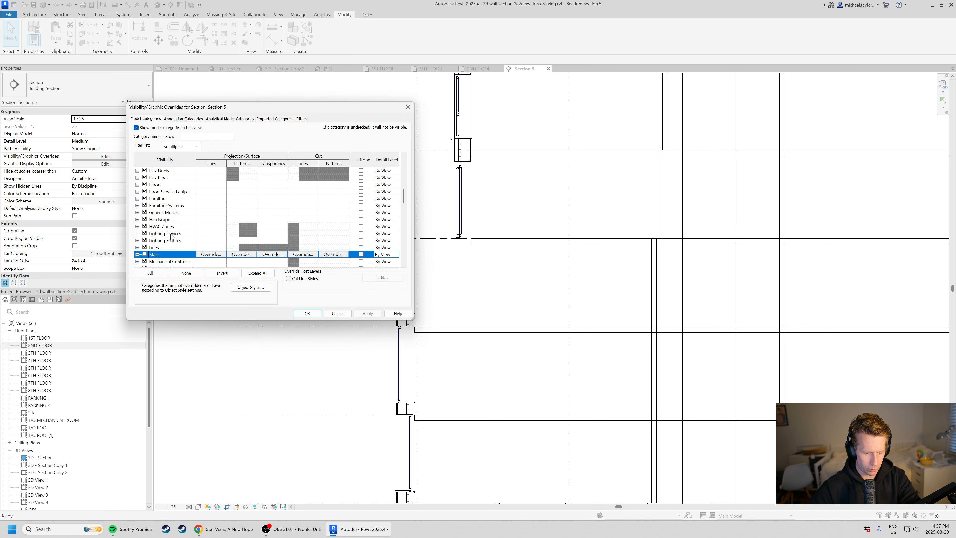
pyautogui.click(314, 315)
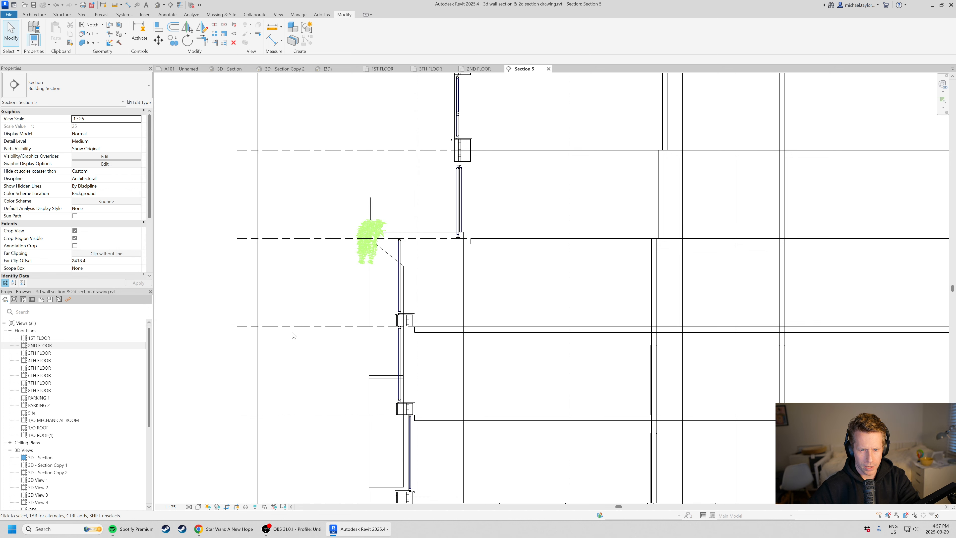
# Pull the section view's crop region in vertically, from just below Level 1 to just above the 5th floor.
pyautogui.scroll(-4, 293, 333)
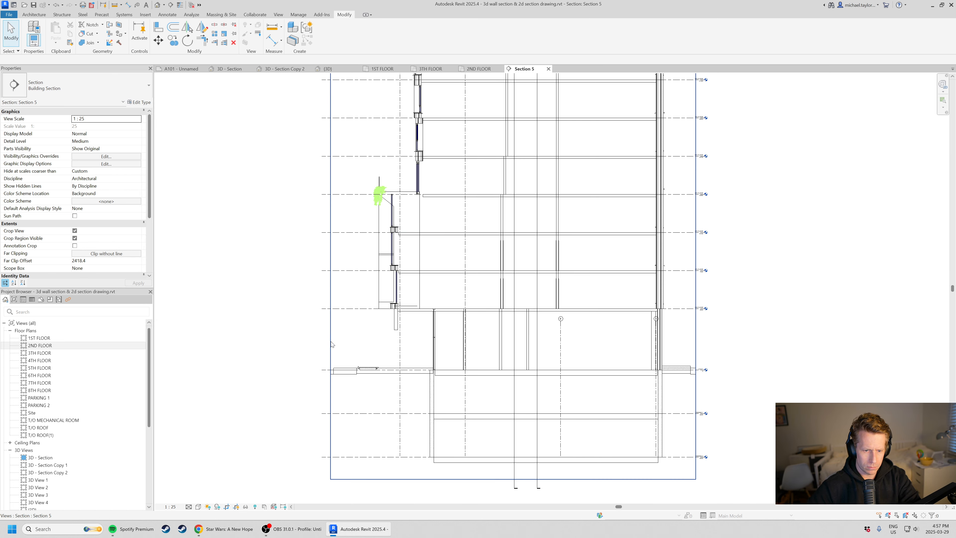
pyautogui.click(331, 341)
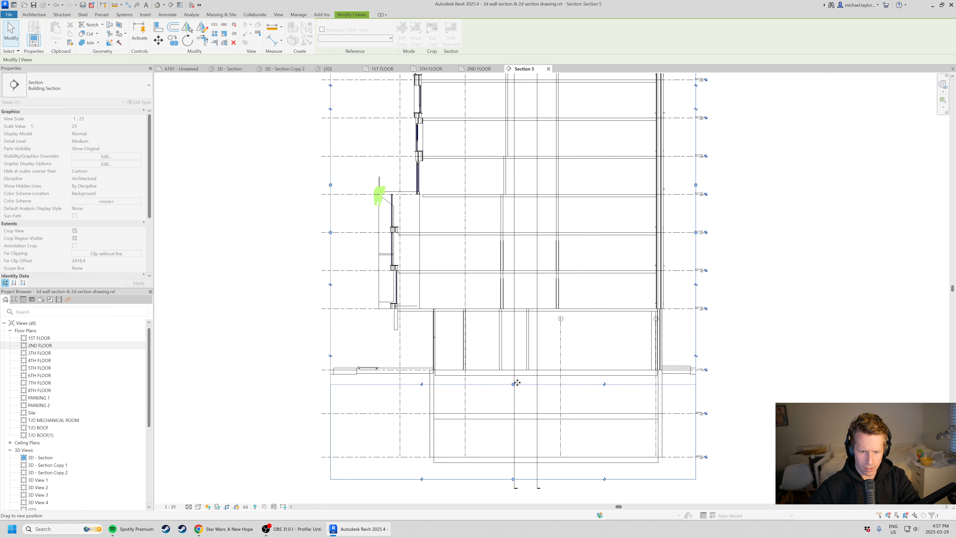
pyautogui.moveTo(469, 166); pyautogui.dragTo(467, 298, button='middle')
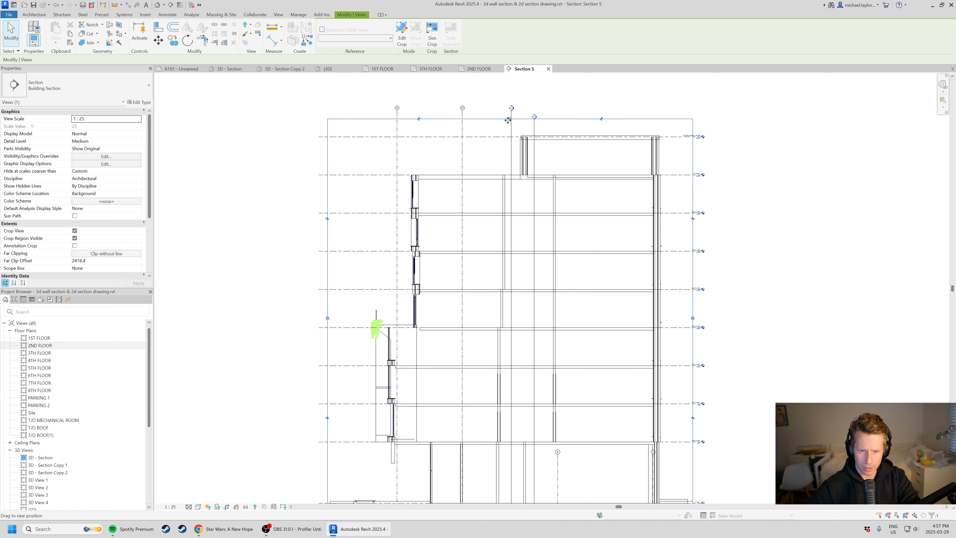
pyautogui.moveTo(510, 118); pyautogui.dragTo(510, 304)
# Narrow the section view's crop region on both sides so it frames only the front facade around grid 12.
pyautogui.moveTo(593, 377); pyautogui.dragTo(622, 294, button='middle')
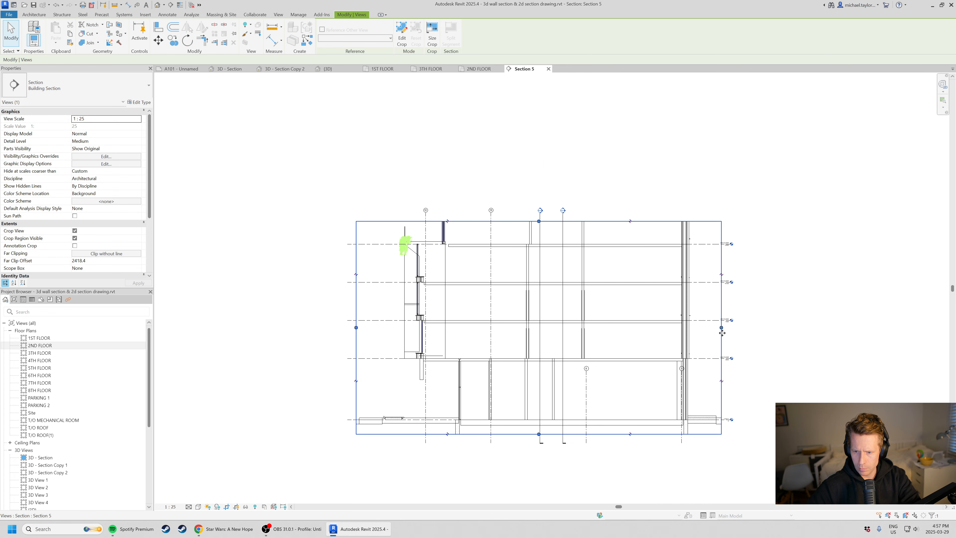
pyautogui.moveTo(721, 328); pyautogui.dragTo(489, 348)
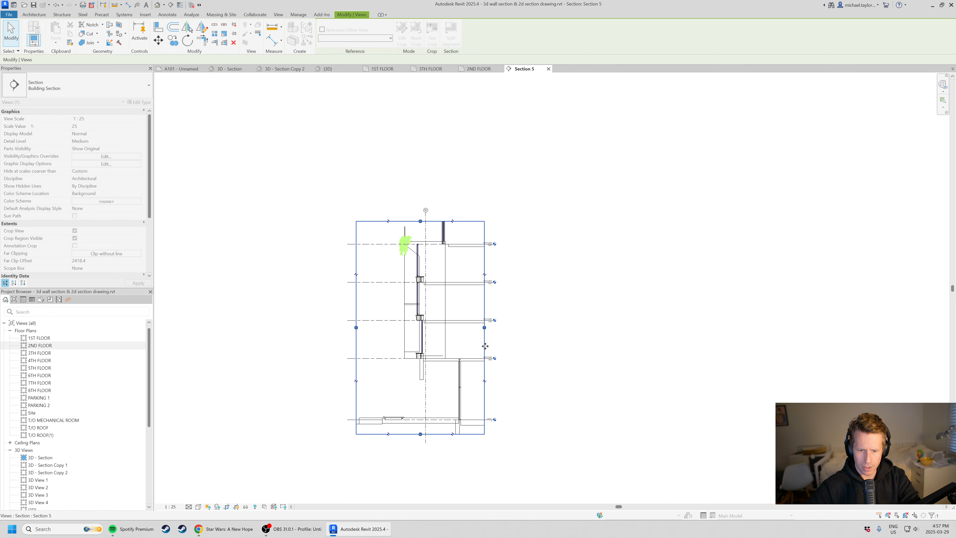
pyautogui.scroll(2, 489, 348)
pyautogui.click(305, 314)
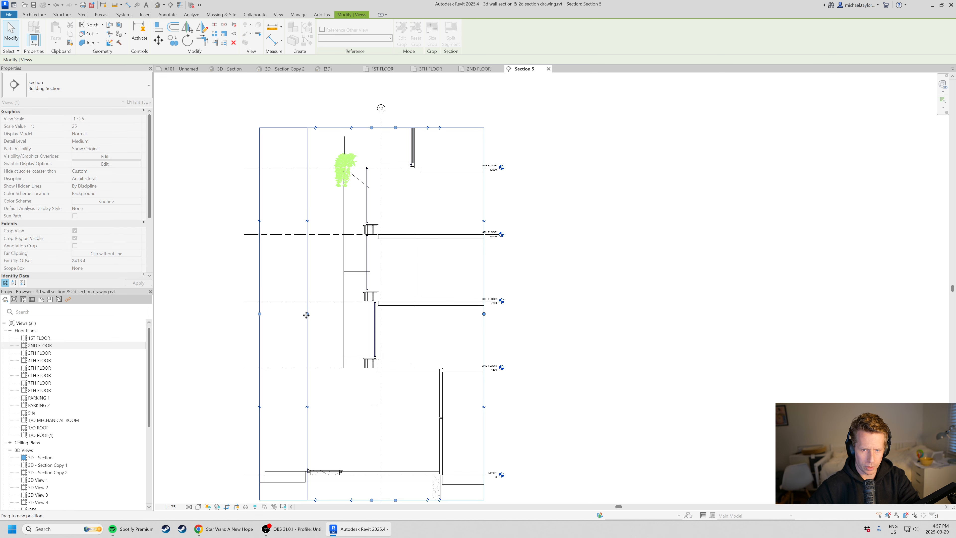
# Hide the hanging plant at the 5th floor in this view by element.
pyautogui.scroll(4, 359, 211)
pyautogui.rightClick(343, 159)
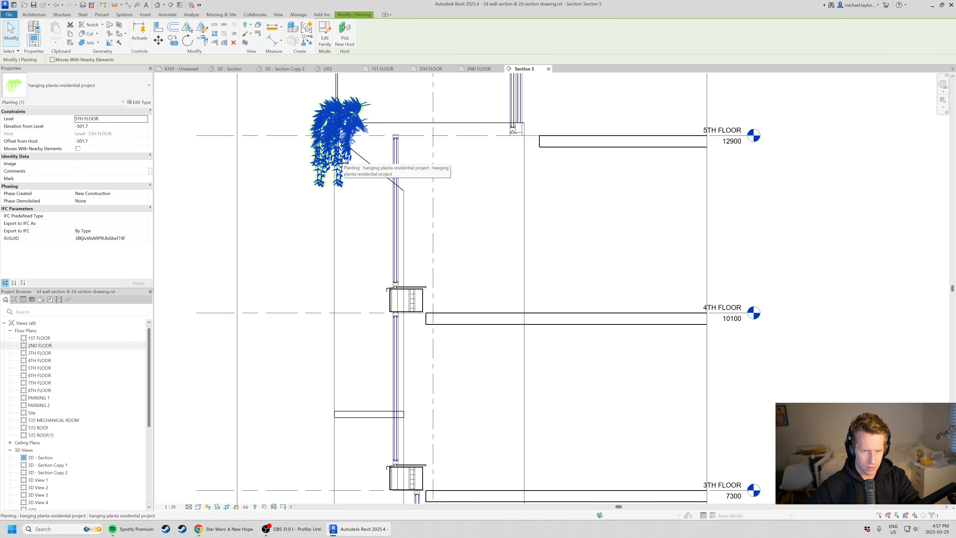
pyautogui.moveTo(412, 240)
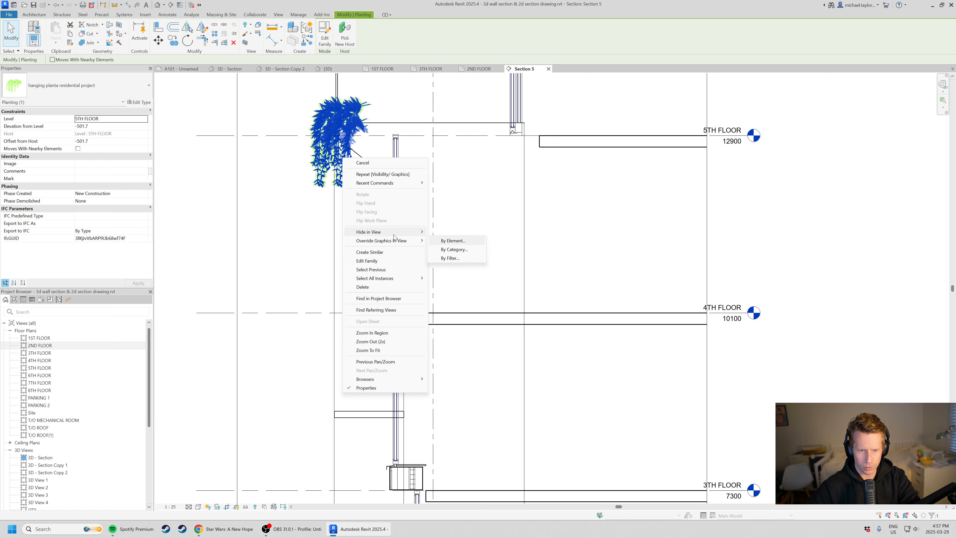
pyautogui.click(455, 241)
# Inspect the extent of the facade mass and the 4th-floor window in the cropped section.
pyautogui.moveTo(392, 190); pyautogui.dragTo(401, 247, button='middle')
pyautogui.scroll(-1, 407, 223)
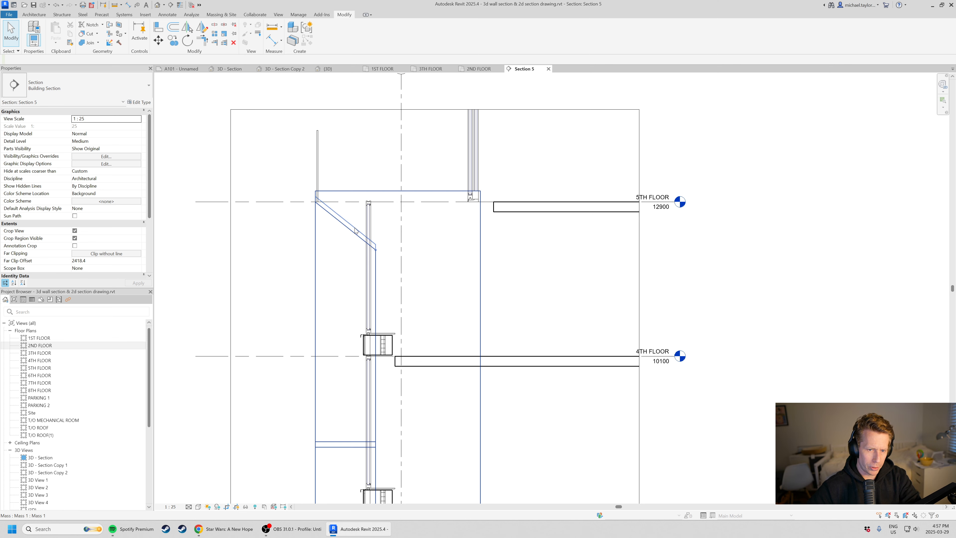
pyautogui.click(430, 267)
pyautogui.moveTo(576, 339); pyautogui.dragTo(569, 294, button='middle')
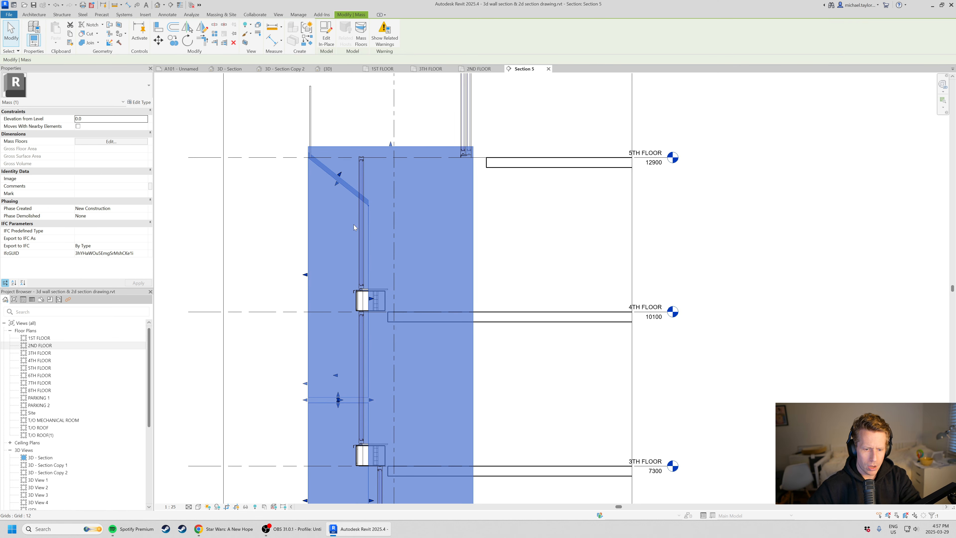
pyautogui.scroll(-3, 326, 263)
pyautogui.click(216, 266)
pyautogui.click(331, 352)
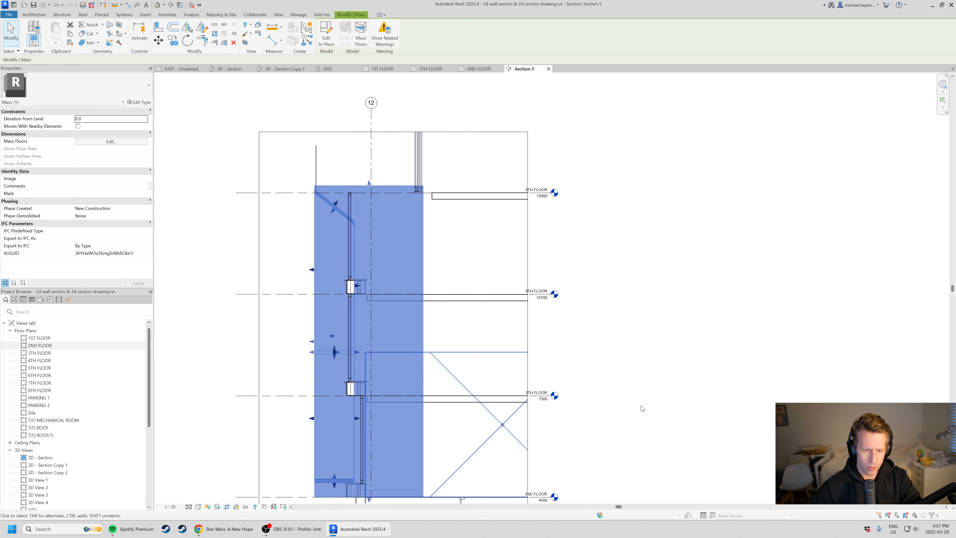
pyautogui.moveTo(647, 407); pyautogui.dragTo(679, 329, button='middle')
pyautogui.click(679, 329)
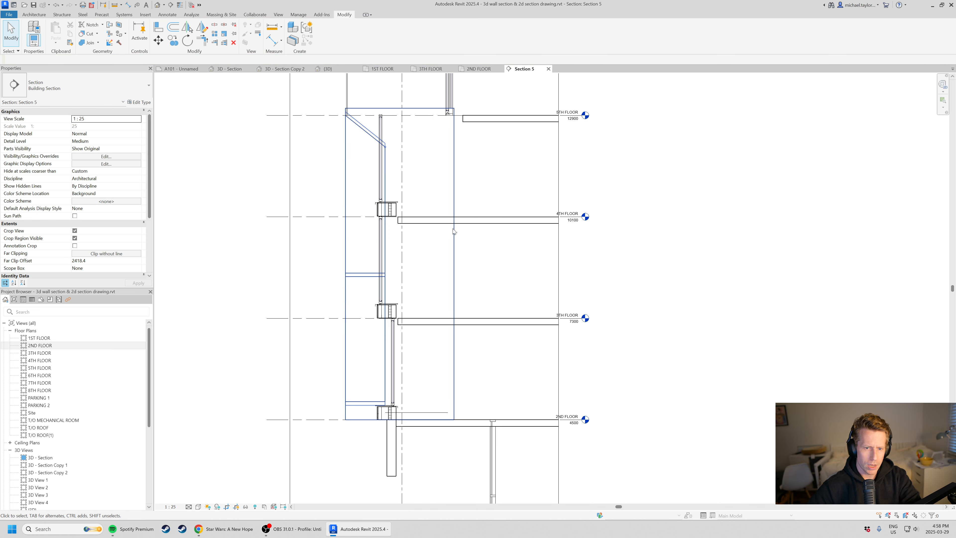
pyautogui.click(382, 131)
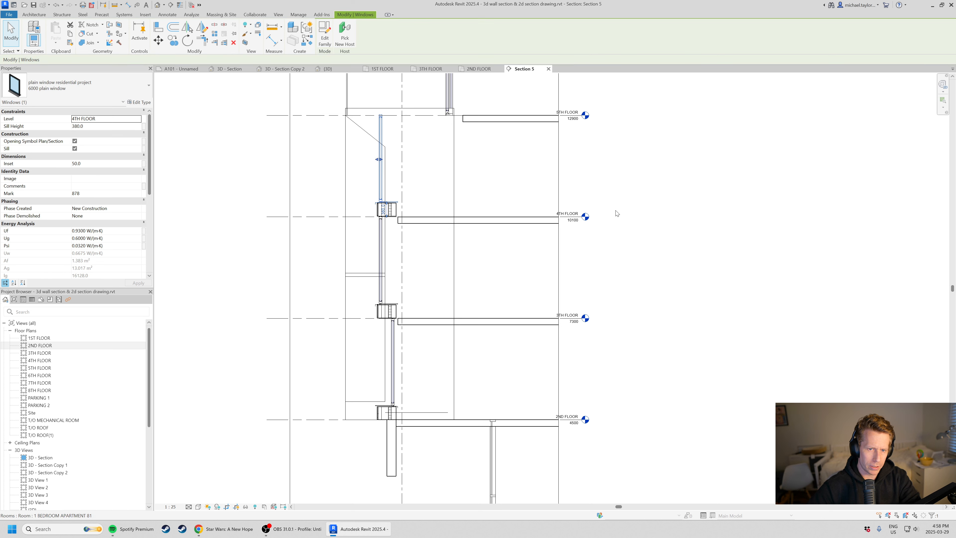
pyautogui.click(618, 227)
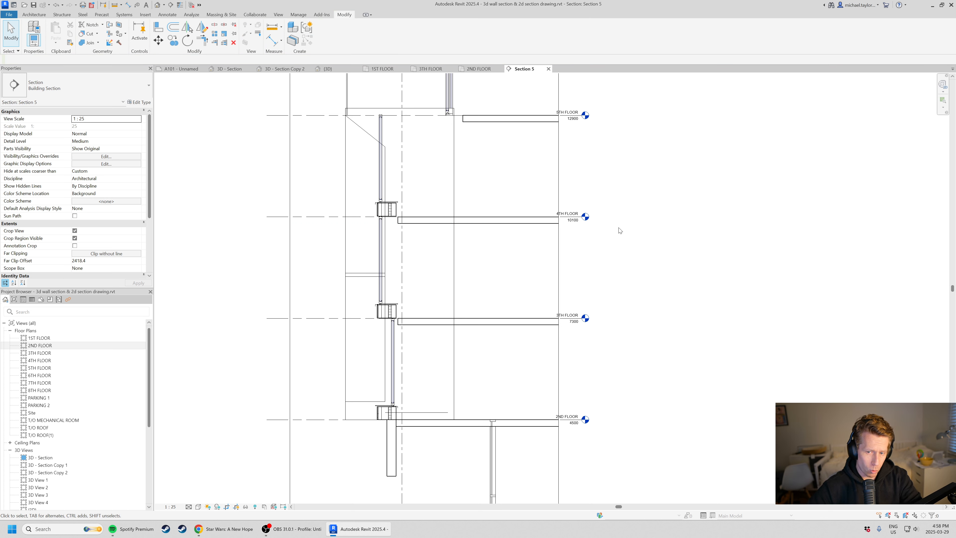
pyautogui.moveTo(564, 147); pyautogui.dragTo(561, 190, button='middle')
pyautogui.scroll(-1, 427, 177)
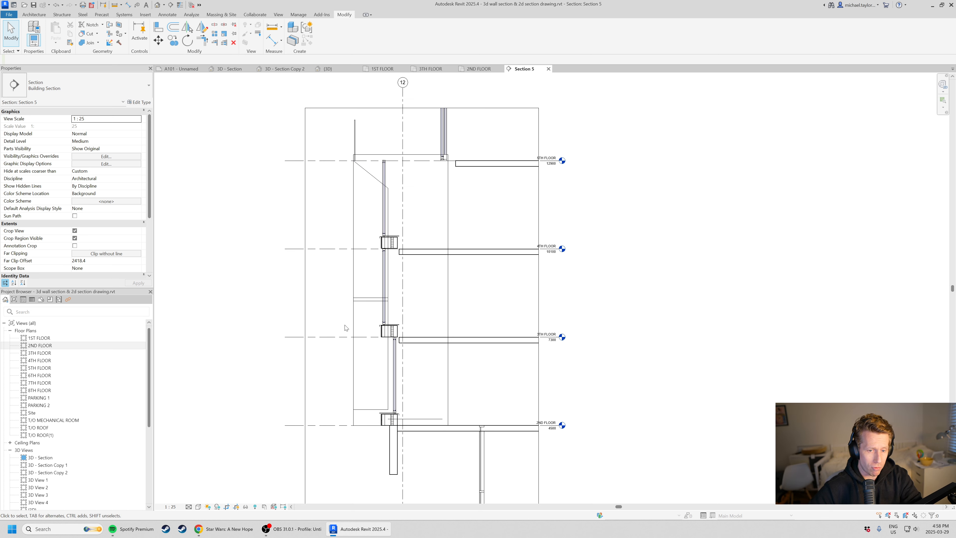
# Draw Wide Lines detail lines along the mass's top edge at the 5th floor, down its outer face and along the sloped soffit.
pyautogui.scroll(3, 368, 154)
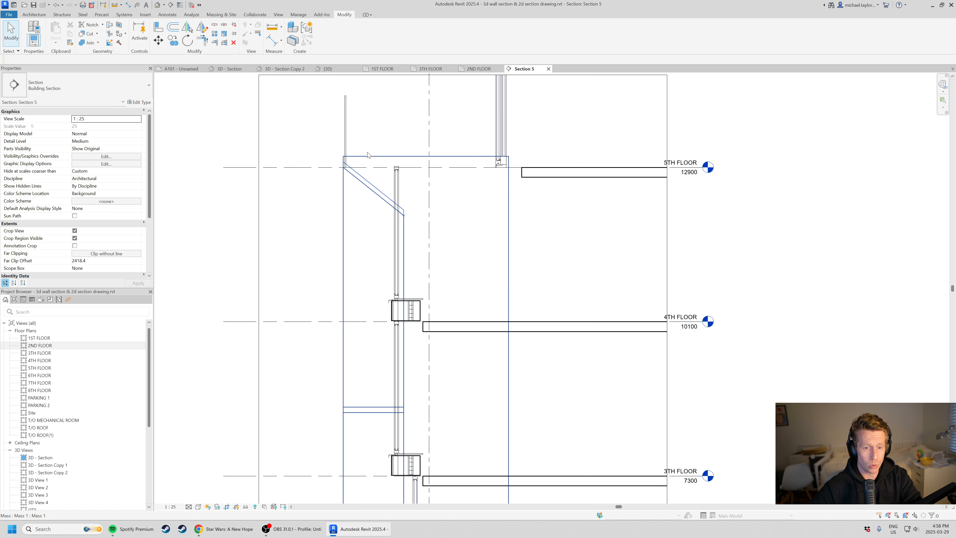
pyautogui.scroll(1, 368, 155)
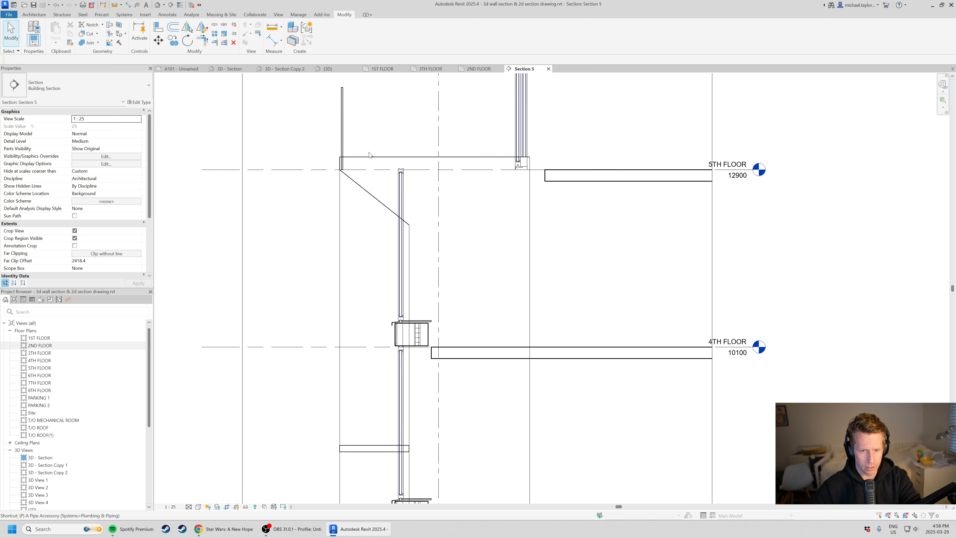
pyautogui.press('d')
pyautogui.press('l')
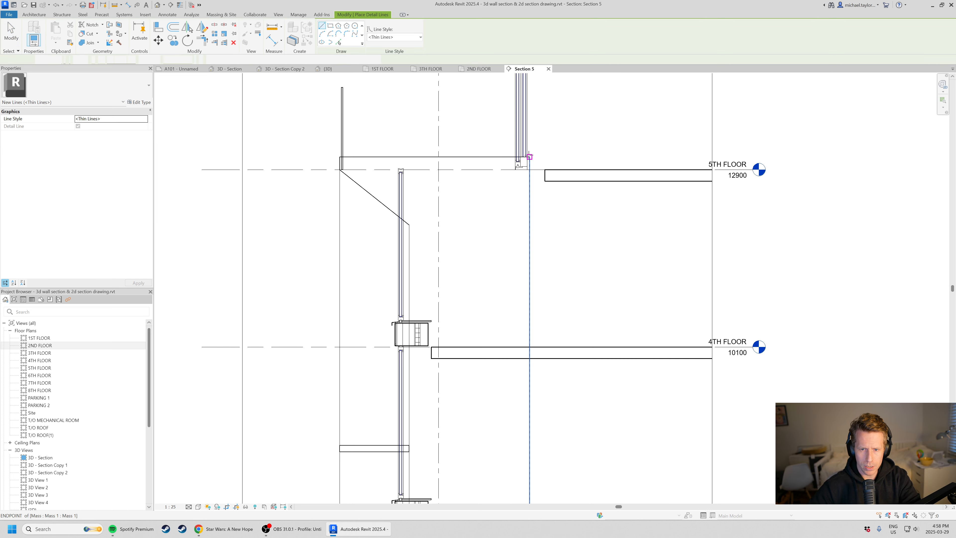
pyautogui.scroll(2, 530, 158)
pyautogui.click(397, 37)
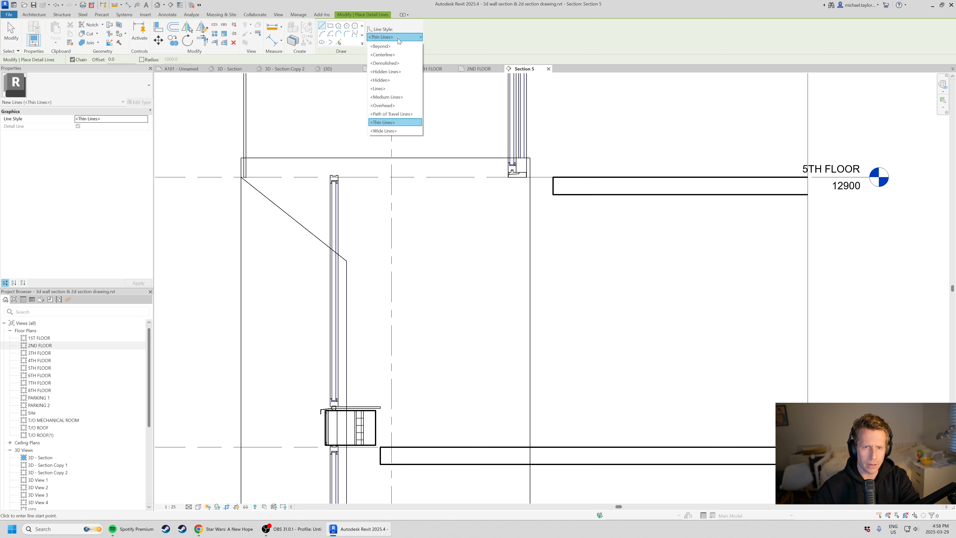
pyautogui.click(406, 131)
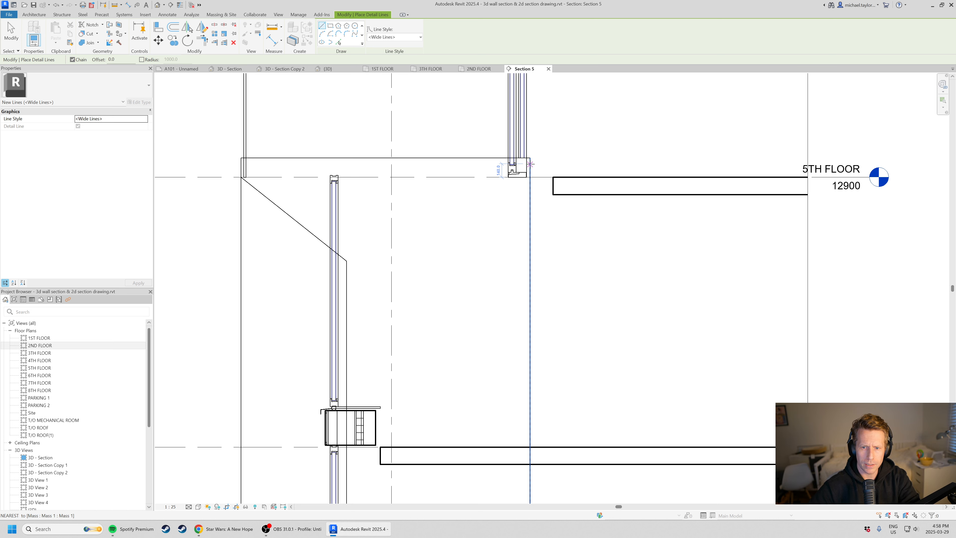
pyautogui.click(530, 158)
pyautogui.click(241, 158)
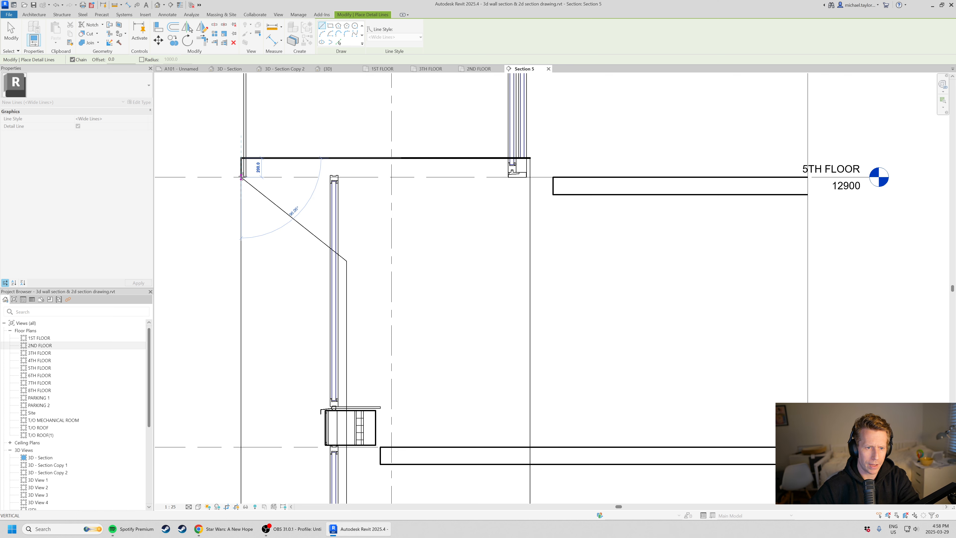
pyautogui.click(241, 178)
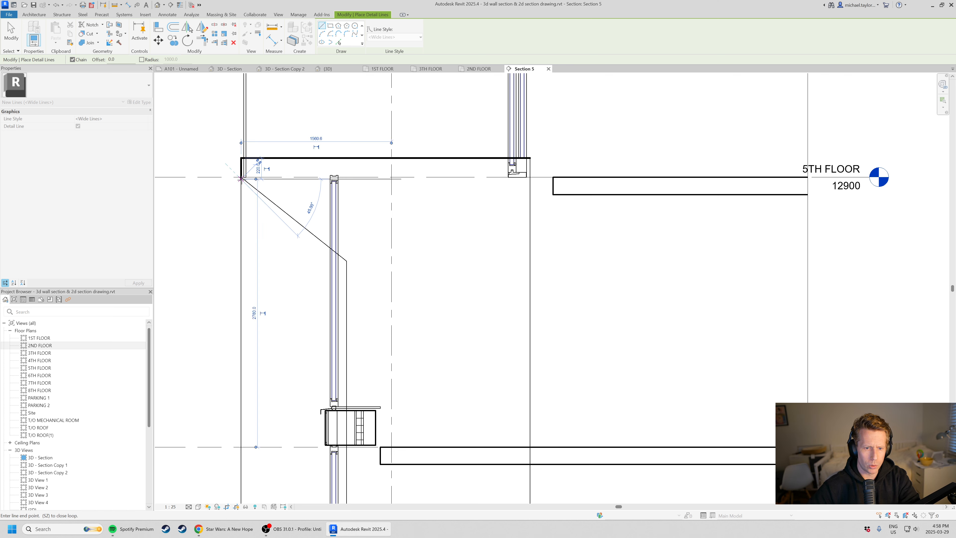
pyautogui.click(346, 263)
pyautogui.press('Escape')
# Outline the thin horizontal mass band between the 3rd and 4th floors with a Wide Lines detail rectangle.
pyautogui.scroll(-2, 346, 262)
pyautogui.moveTo(320, 363); pyautogui.dragTo(356, 294, button='middle')
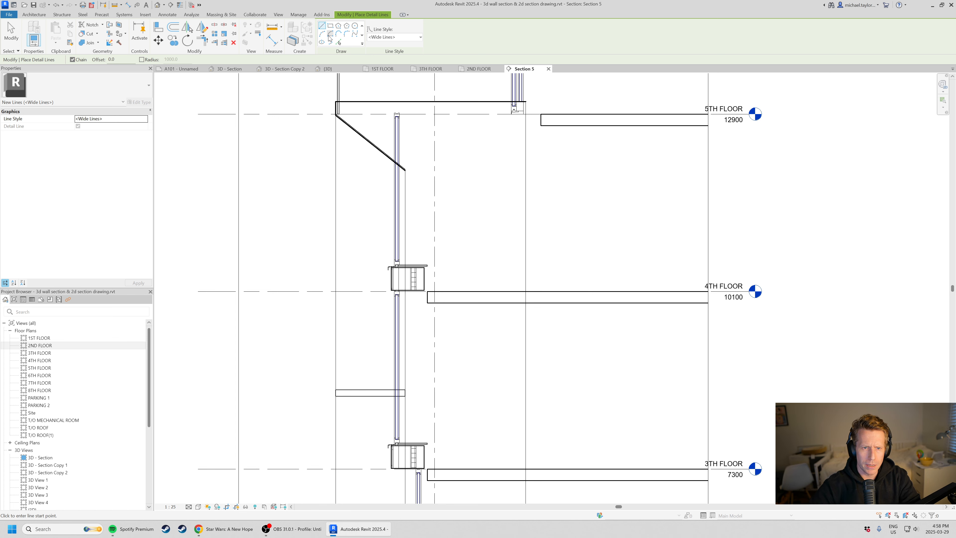
pyautogui.click(331, 28)
pyautogui.scroll(3, 438, 452)
pyautogui.click(274, 349)
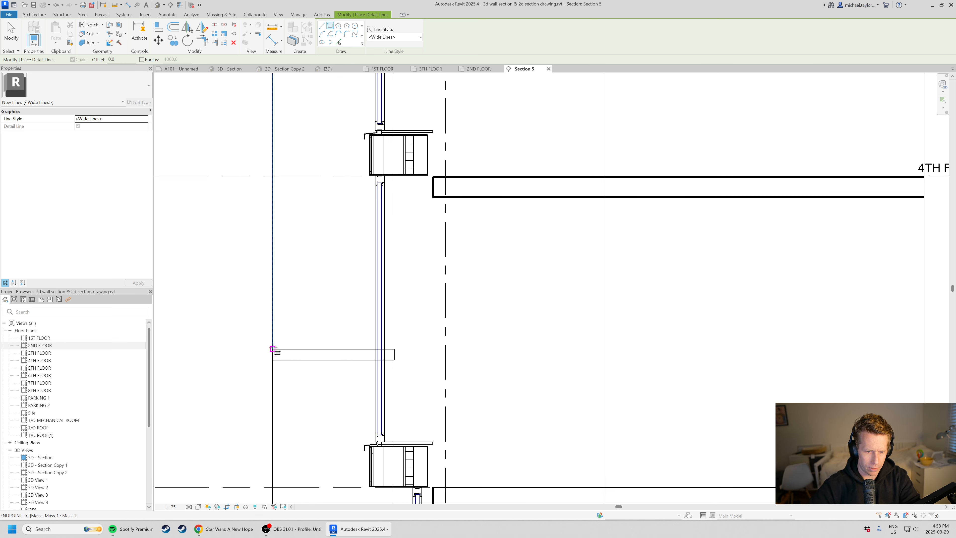
pyautogui.click(382, 364)
# Outline the mass base above the 2nd floor with a Wide Lines detail rectangle about 1400 mm wide and 500 mm high.
pyautogui.scroll(-2, 421, 316)
pyautogui.moveTo(442, 214); pyautogui.dragTo(442, 263, button='middle')
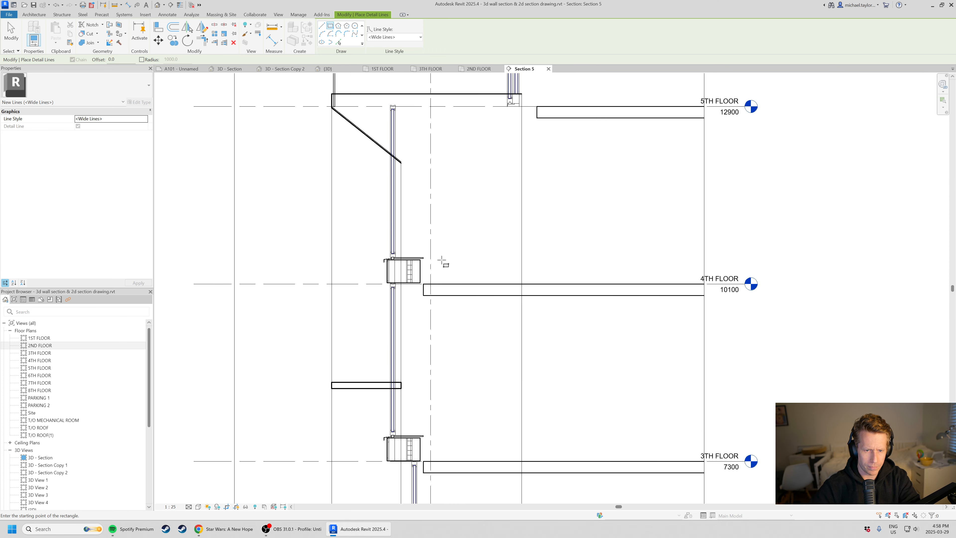
pyautogui.moveTo(384, 396); pyautogui.dragTo(391, 369, button='middle')
pyautogui.scroll(-1, 407, 288)
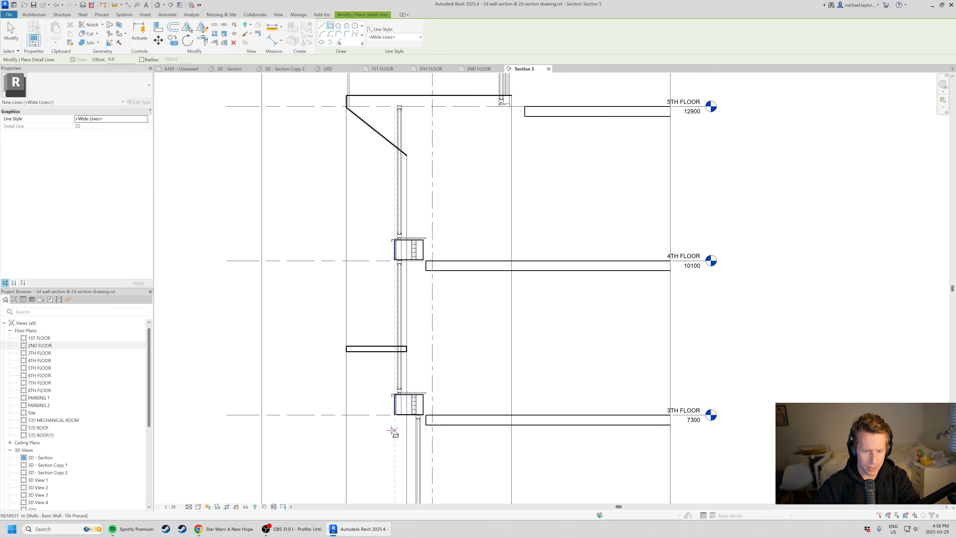
pyautogui.scroll(-1, 391, 429)
pyautogui.moveTo(391, 429); pyautogui.dragTo(418, 340, button='middle')
pyautogui.scroll(-1, 465, 197)
pyautogui.scroll(2, 425, 396)
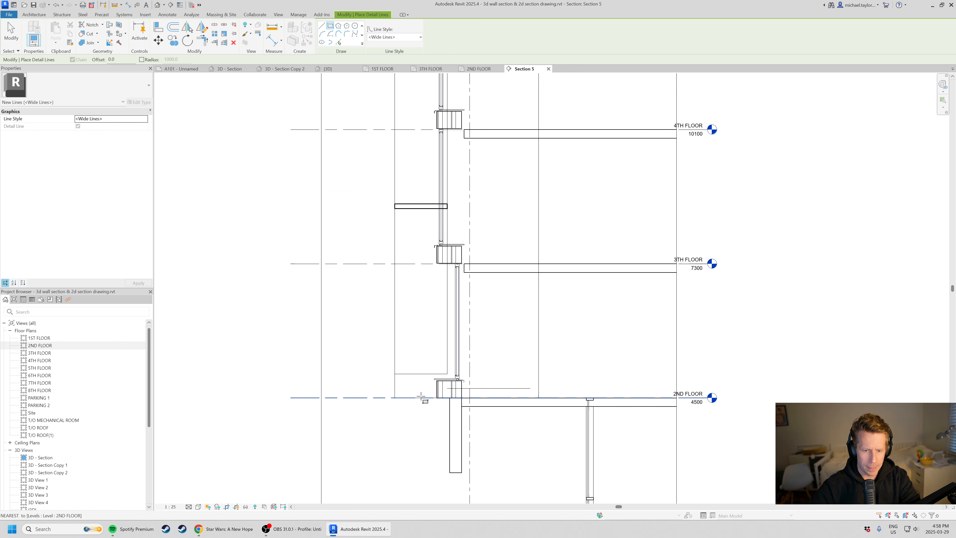
pyautogui.click(386, 366)
pyautogui.click(485, 394)
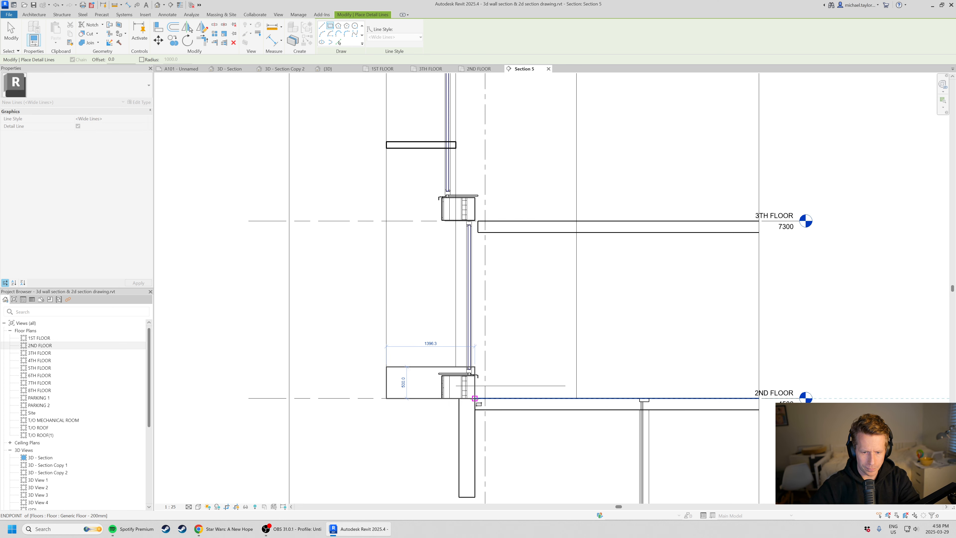
pyautogui.press('Escape')
pyautogui.press('Escape')
# Review the outlined facade section, checking the 4th-floor slab, its level line and the mass edges.
pyautogui.scroll(-2, 403, 337)
pyautogui.scroll(2, 423, 274)
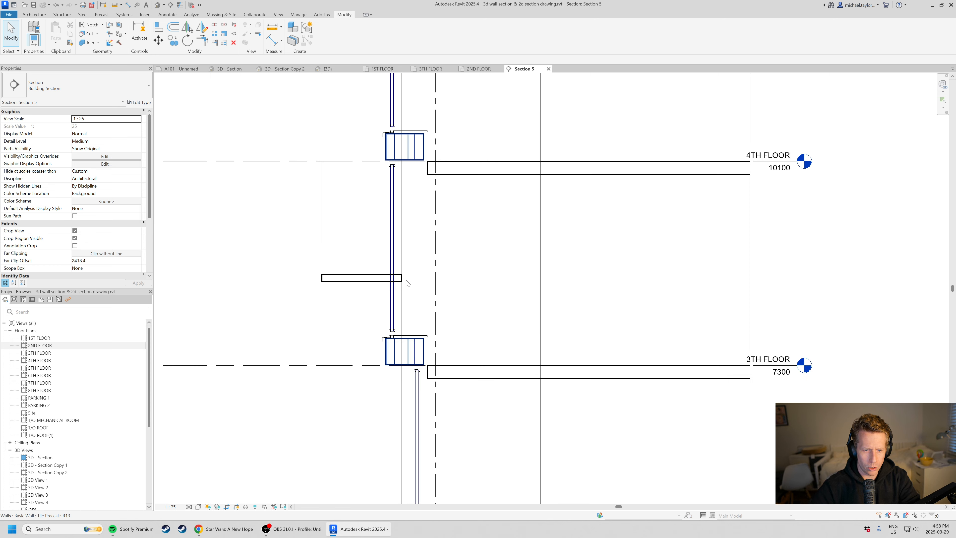
pyautogui.scroll(-1, 423, 274)
pyautogui.moveTo(438, 188); pyautogui.dragTo(399, 270, button='middle')
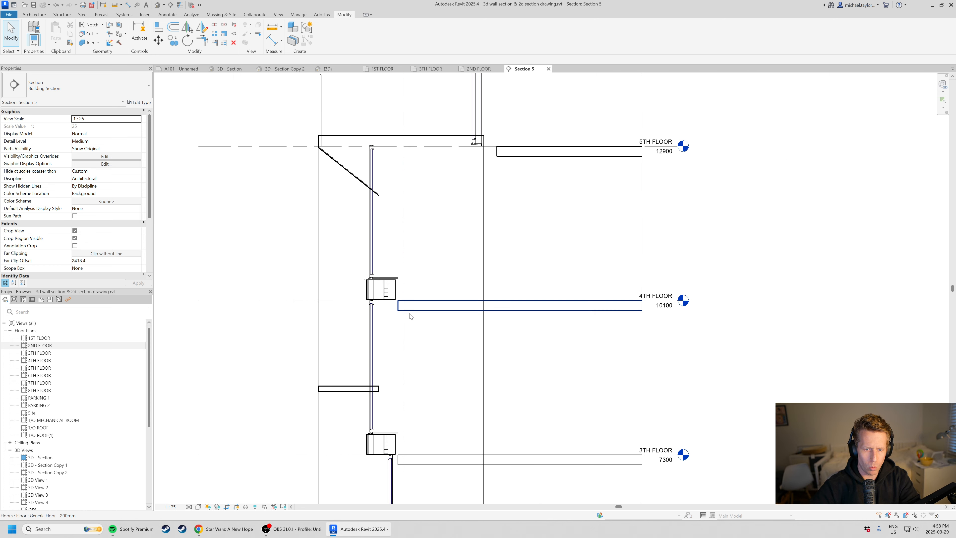
pyautogui.click(433, 306)
pyautogui.click(448, 363)
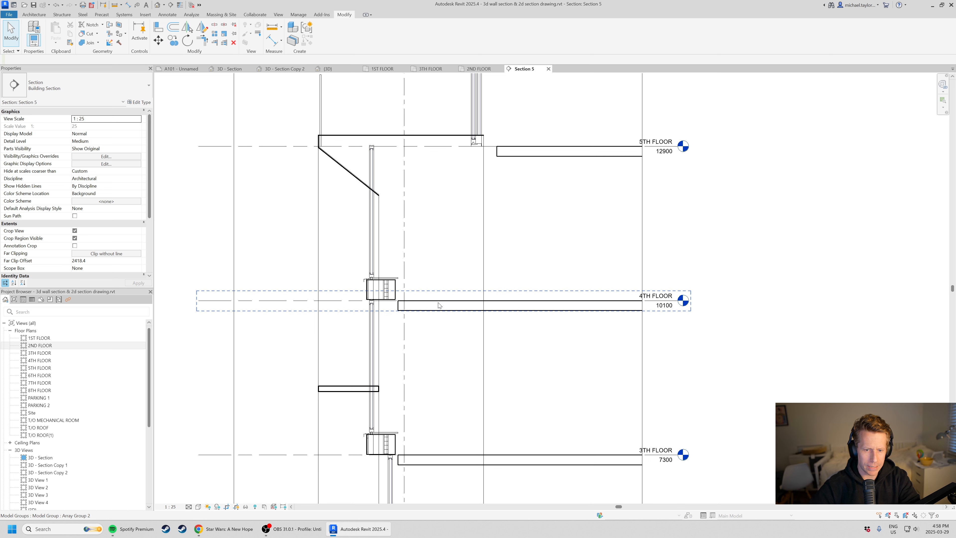
pyautogui.click(439, 302)
pyautogui.click(449, 363)
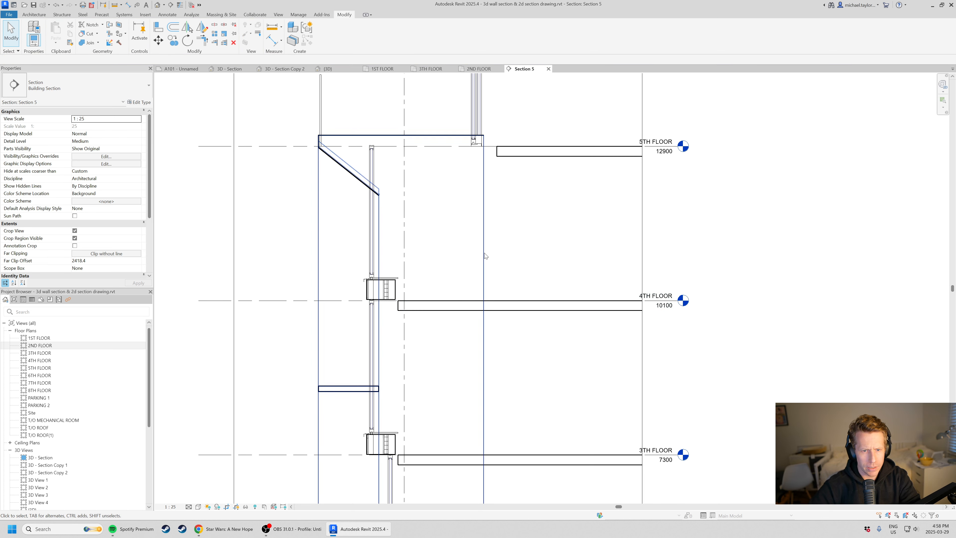
pyautogui.scroll(-1, 485, 253)
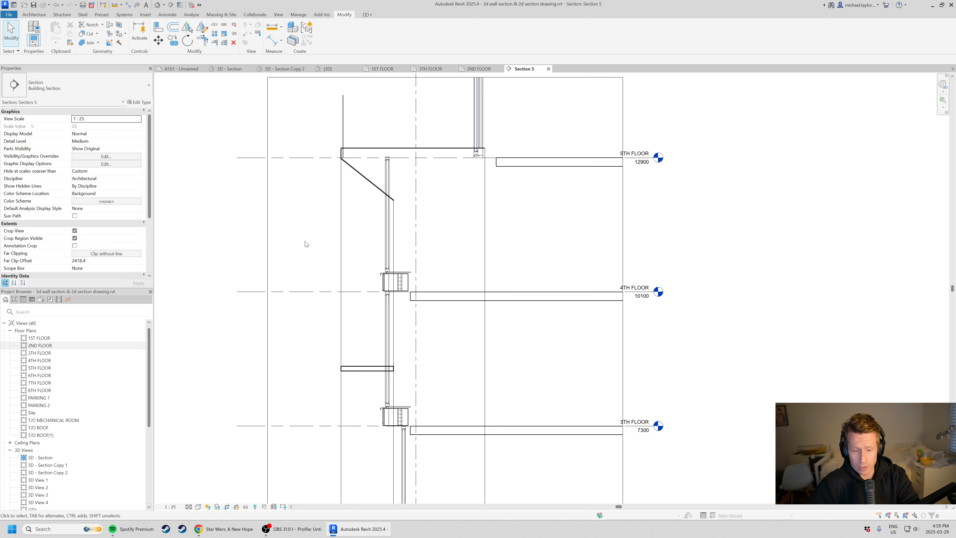
pyautogui.scroll(-1, 332, 281)
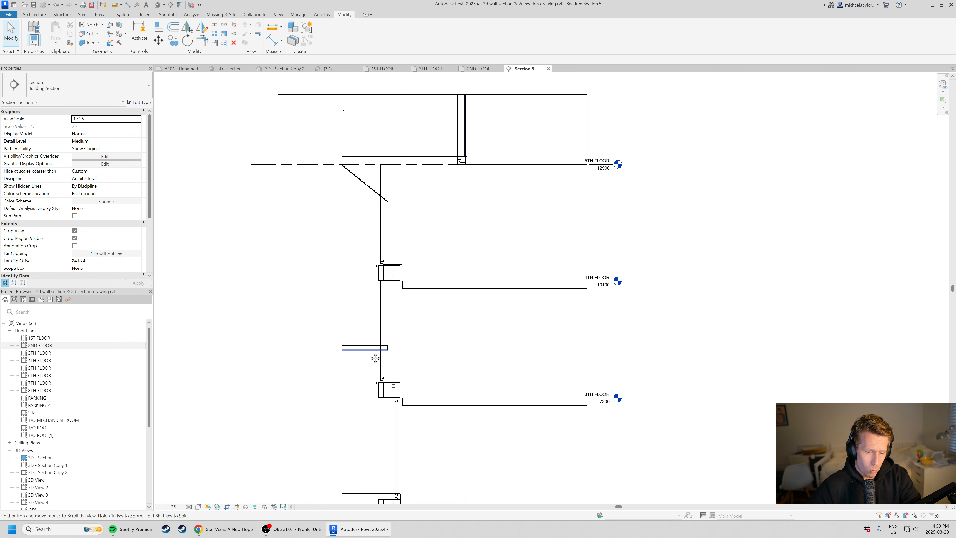
pyautogui.moveTo(376, 358); pyautogui.dragTo(378, 296, button='middle')
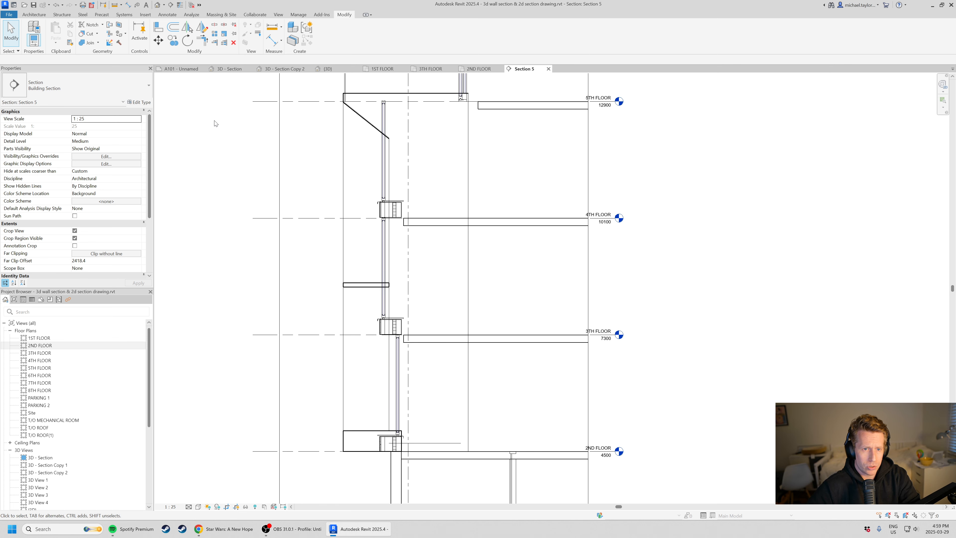
# Open the 3D - Section Copy 2 view and examine how the mass frames the facade windows from several angles.
pyautogui.click(295, 68)
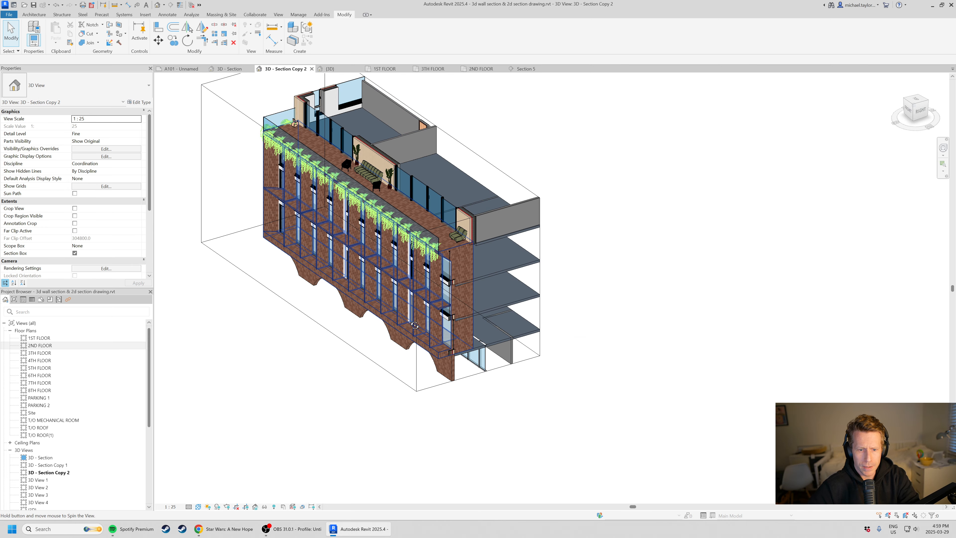
pyautogui.keyDown('shift'); pyautogui.moveTo(415, 325); pyautogui.dragTo(425, 279, button='middle'); pyautogui.keyUp('shift')
pyautogui.scroll(3, 491, 301)
pyautogui.scroll(2, 425, 302)
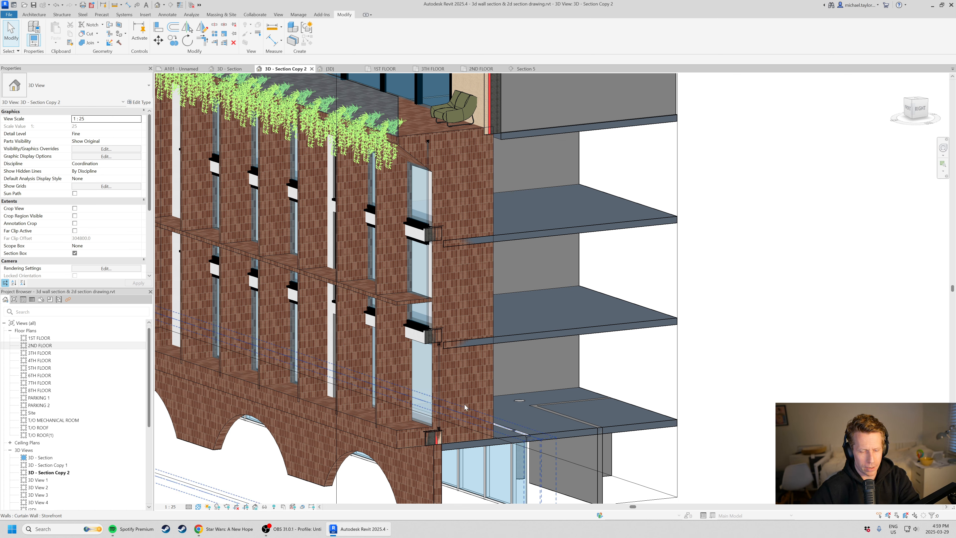
pyautogui.keyDown('shift'); pyautogui.moveTo(438, 314); pyautogui.dragTo(360, 279, button='middle'); pyautogui.keyUp('shift')
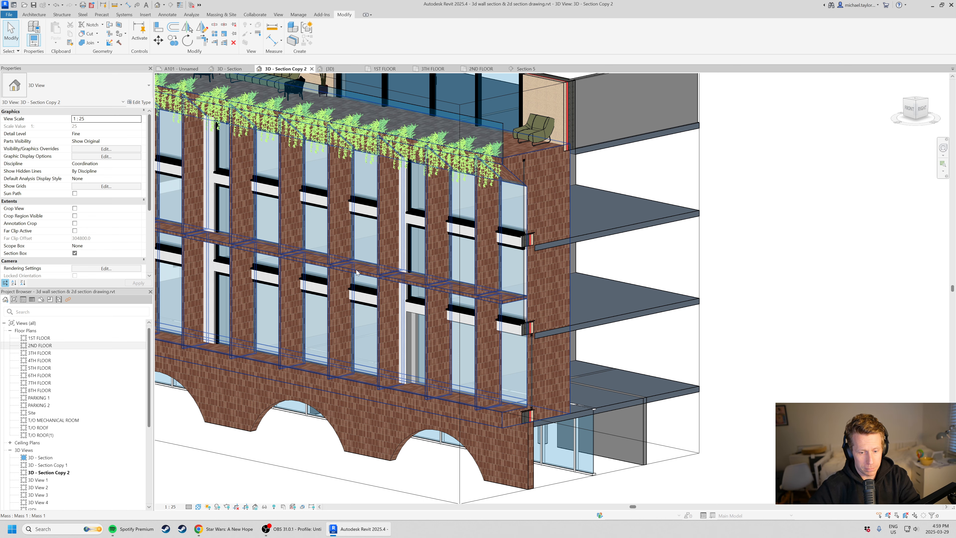
pyautogui.scroll(-1, 361, 278)
pyautogui.keyDown('shift'); pyautogui.moveTo(280, 316); pyautogui.dragTo(486, 304, button='middle'); pyautogui.keyUp('shift')
pyautogui.keyDown('shift'); pyautogui.moveTo(440, 334); pyautogui.dragTo(365, 310, button='middle'); pyautogui.keyUp('shift')
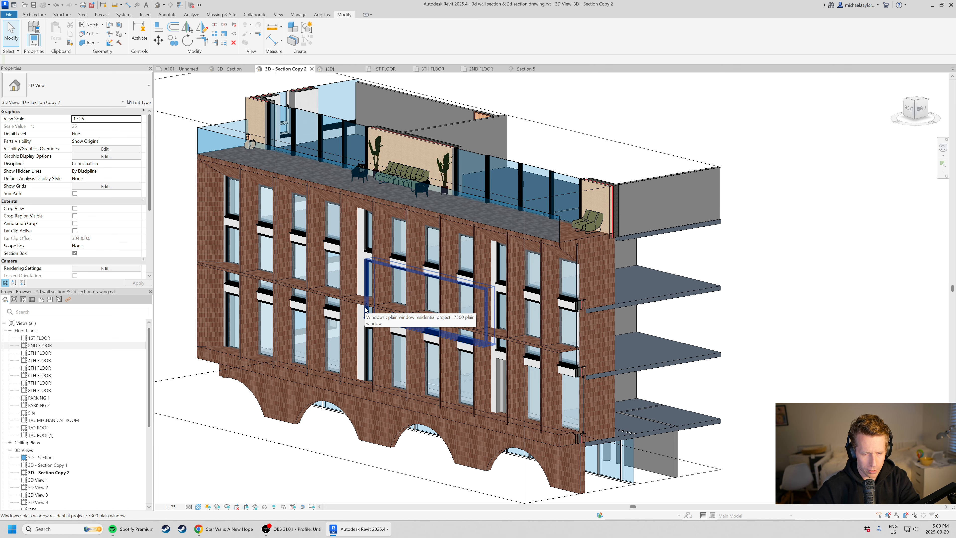
pyautogui.keyDown('shift'); pyautogui.moveTo(366, 309); pyautogui.dragTo(388, 309, button='middle'); pyautogui.keyUp('shift')
pyautogui.scroll(-2, 415, 233)
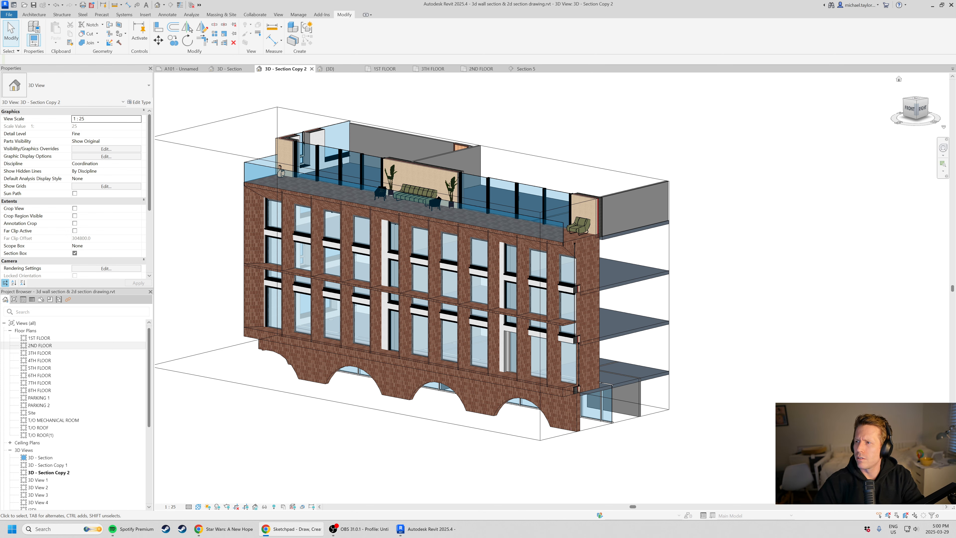
# Capture a screenshot of the 3D facade section and paste it onto the blank Sketchpad canvas in the browser, dismissing the upgrade notice.
pyautogui.hotkey('alt', 'Tab')
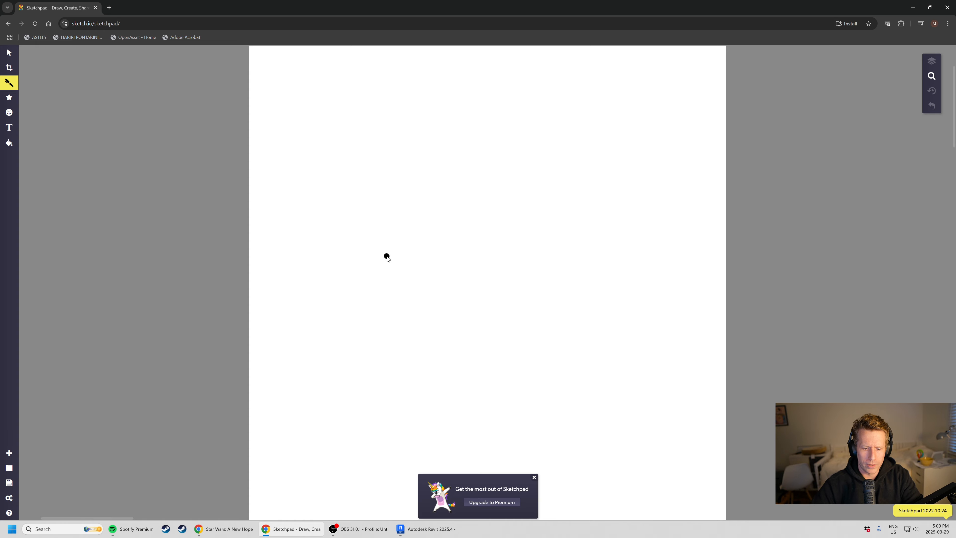
pyautogui.click(534, 477)
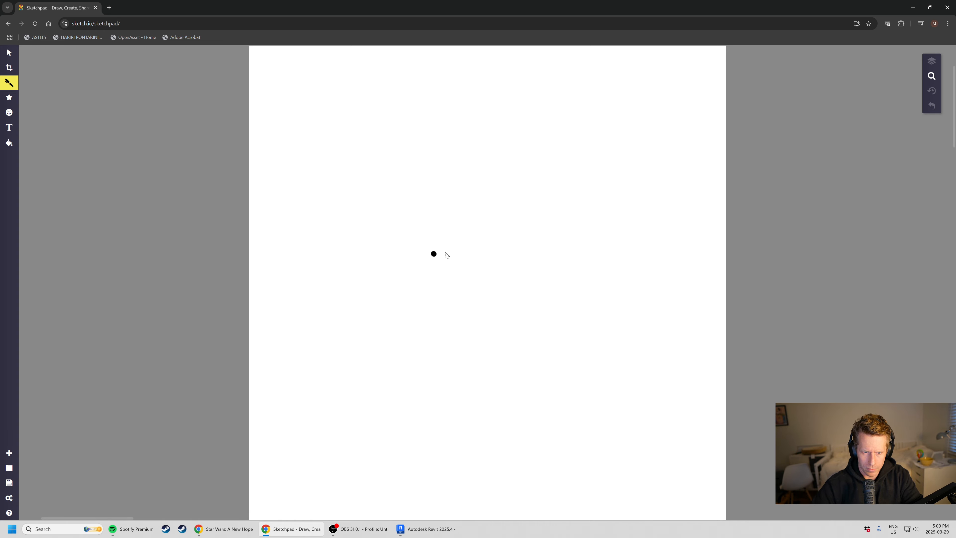
pyautogui.hotkey('alt', 'Tab')
pyautogui.press('super+shift+s')
pyautogui.moveTo(193, 88); pyautogui.dragTo(738, 472)
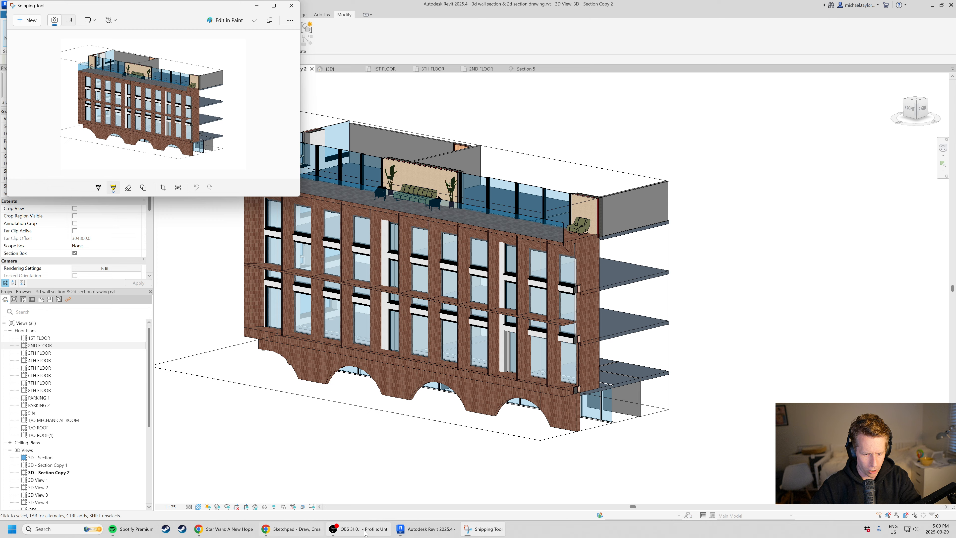
pyautogui.hotkey('alt', 'Tab')
pyautogui.hotkey('ctrl', 'v')
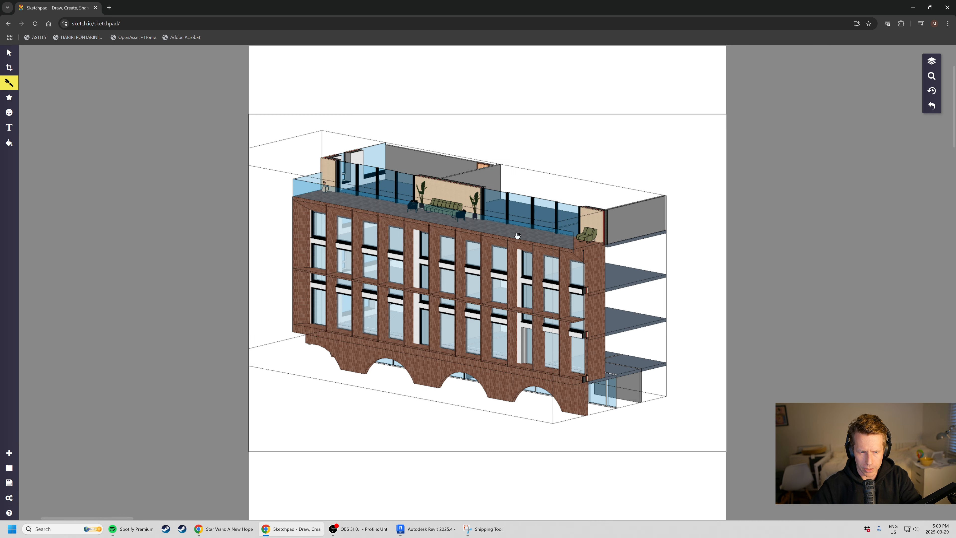
pyautogui.rightClick(561, 231)
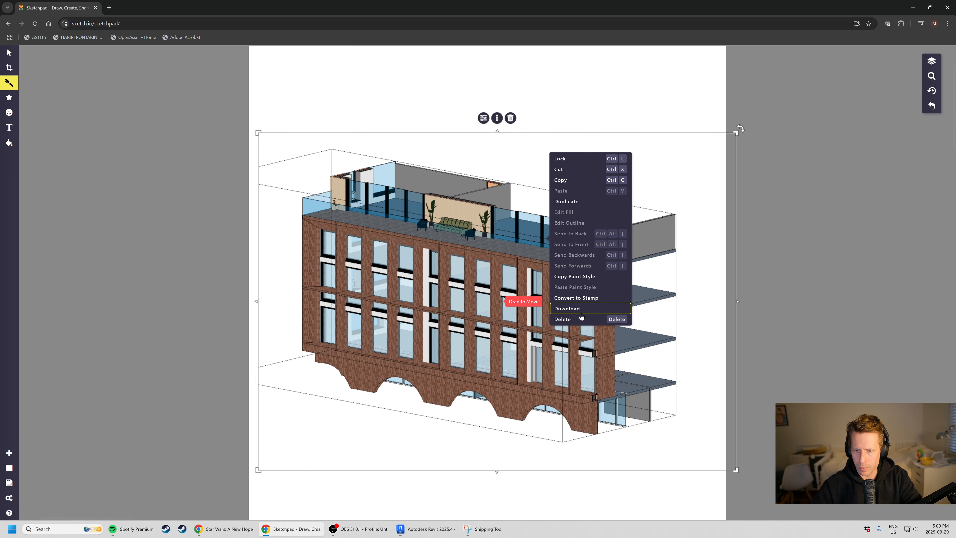
pyautogui.click(915, 126)
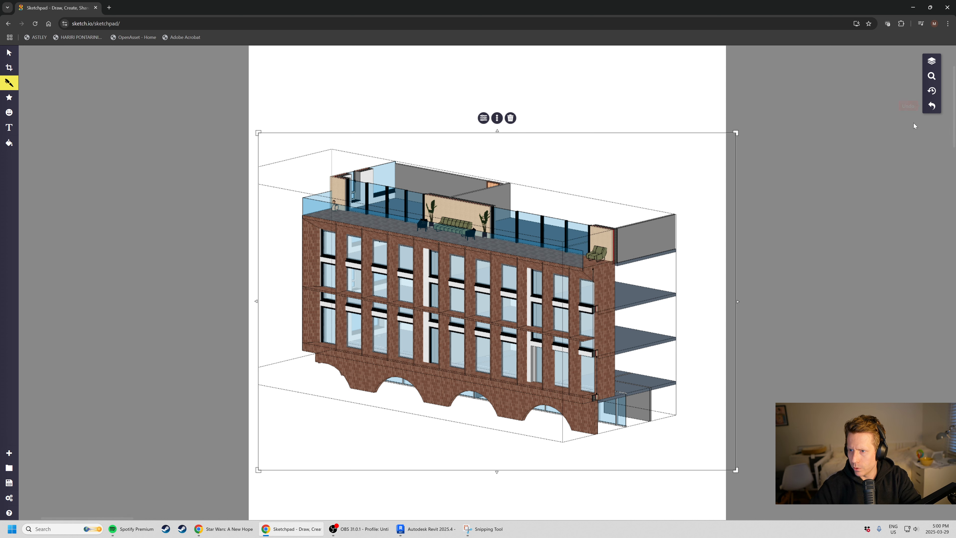
pyautogui.click(931, 61)
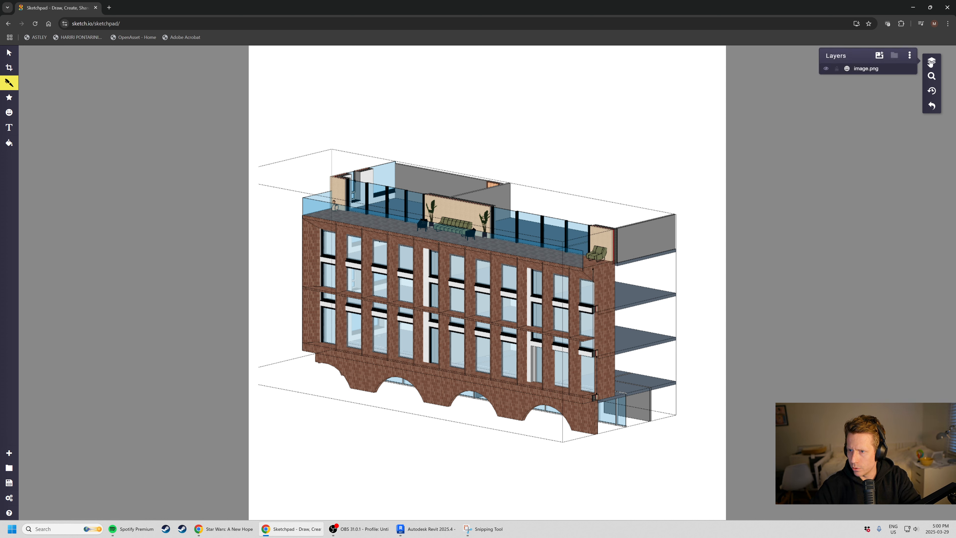
pyautogui.click(826, 69)
pyautogui.click(826, 69)
pyautogui.click(909, 55)
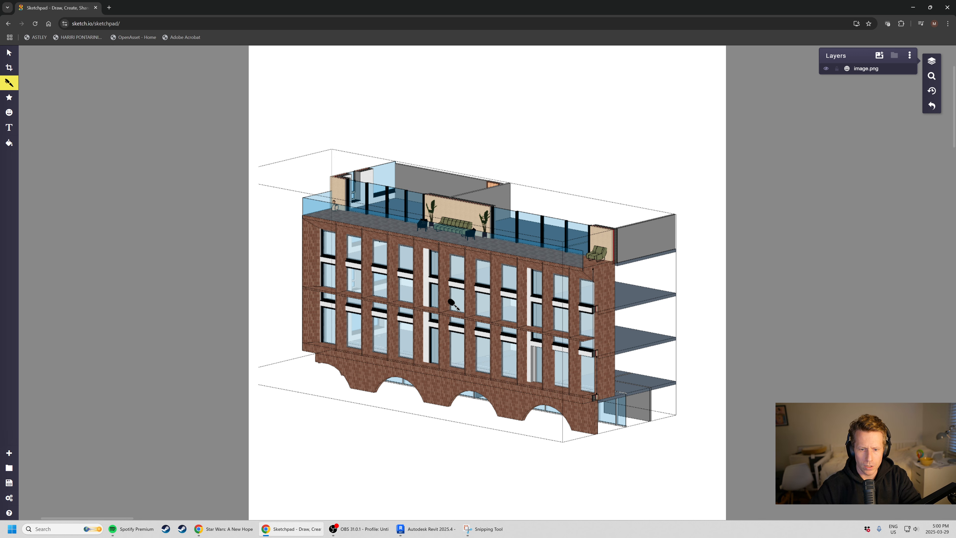
pyautogui.moveTo(451, 303); pyautogui.dragTo(473, 323)
pyautogui.hotkey('ctrl', 'z')
# Reduce the Pen line width to 6.5 px, with the pasted facade enlarged on the canvas for marking up.
pyautogui.scroll(-1, 472, 321)
pyautogui.scroll(3, 469, 294)
pyautogui.keyDown('ctrl'); pyautogui.scroll(2, 465, 260); pyautogui.keyUp('ctrl')
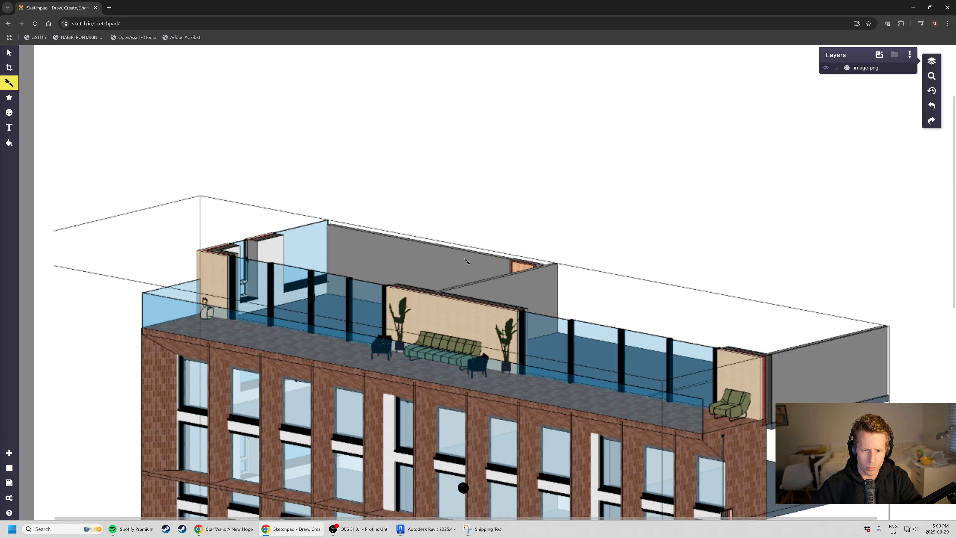
pyautogui.keyDown('ctrl'); pyautogui.scroll(-5, 466, 259); pyautogui.keyUp('ctrl')
pyautogui.keyDown('ctrl'); pyautogui.scroll(7, 466, 260); pyautogui.keyUp('ctrl')
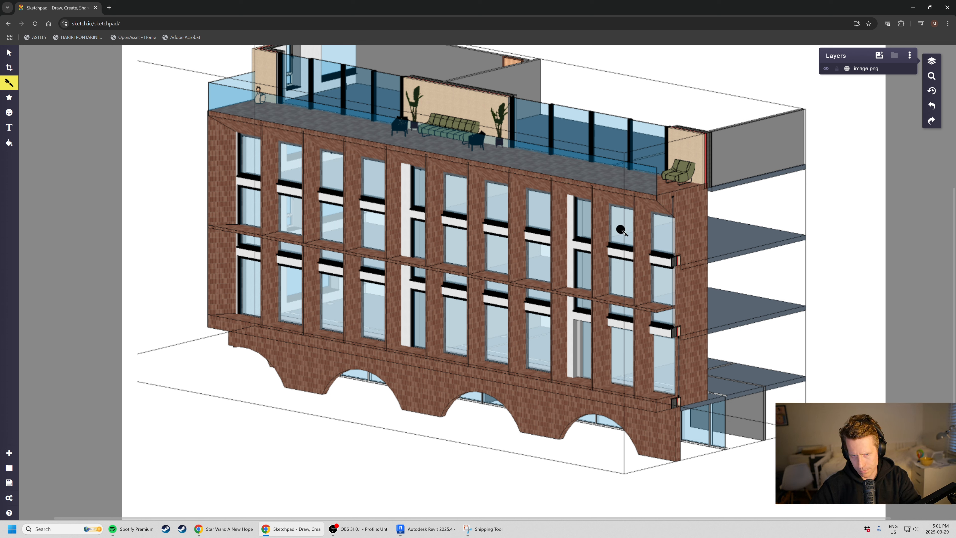
pyautogui.click(2, 79)
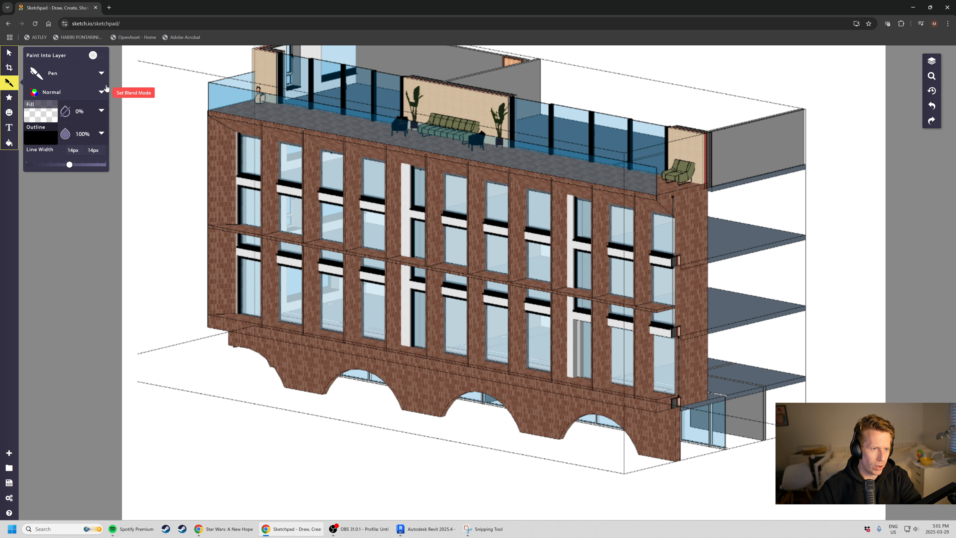
pyautogui.click(69, 164)
pyautogui.moveTo(69, 164); pyautogui.dragTo(56, 165)
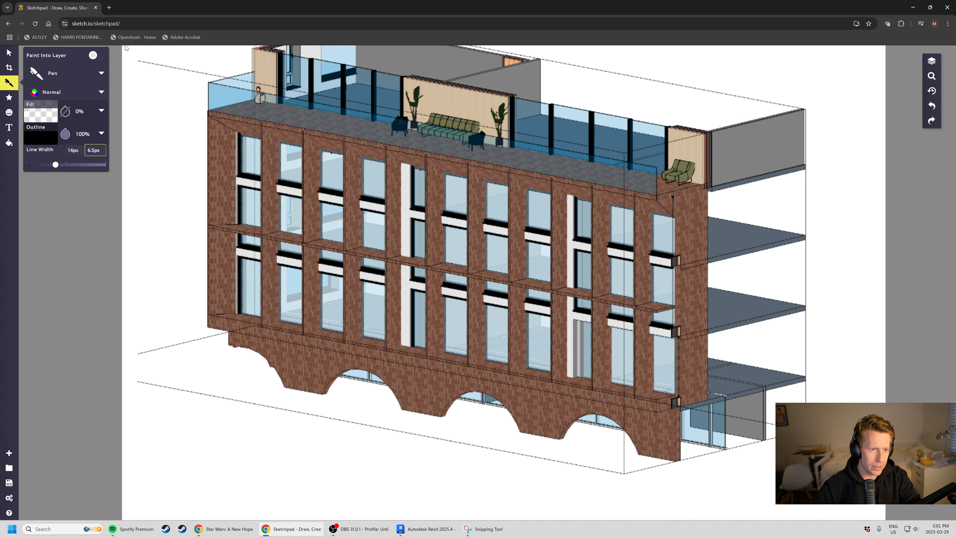
pyautogui.click(9, 82)
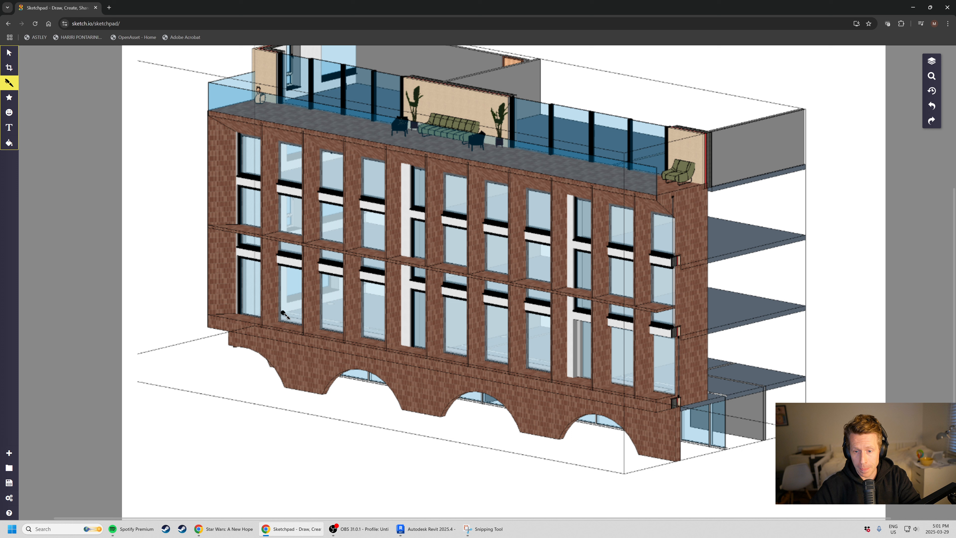
pyautogui.click(559, 413)
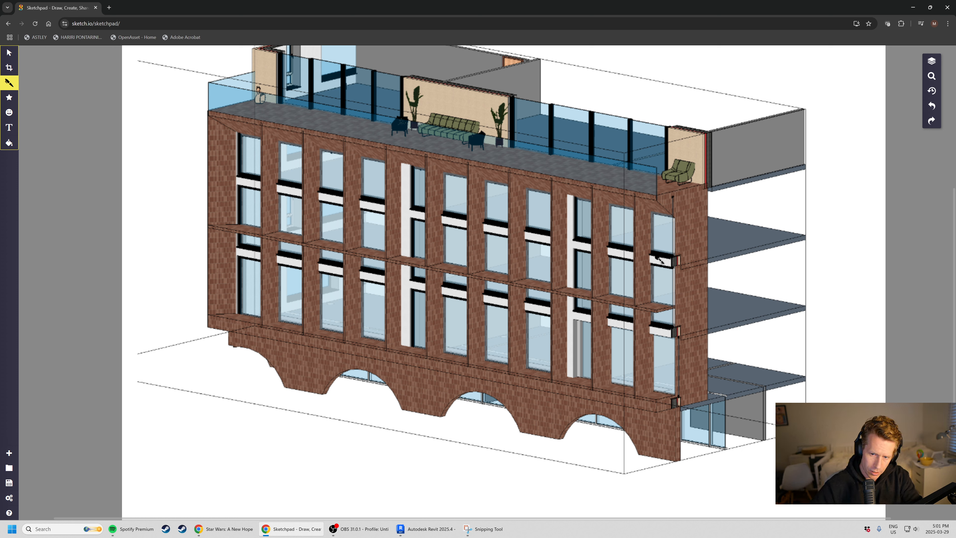
# Mark up one brick fin, the mid-height ledge, the sloped top soffit and the window spandrel lines near the facade's cut end with pen strokes.
pyautogui.moveTo(595, 185)
pyautogui.mouseDown()
pyautogui.moveTo(594, 387)
pyautogui.moveTo(614, 377)
pyautogui.moveTo(615, 333)
pyautogui.moveTo(616, 210)
pyautogui.moveTo(596, 186)
pyautogui.mouseUp()
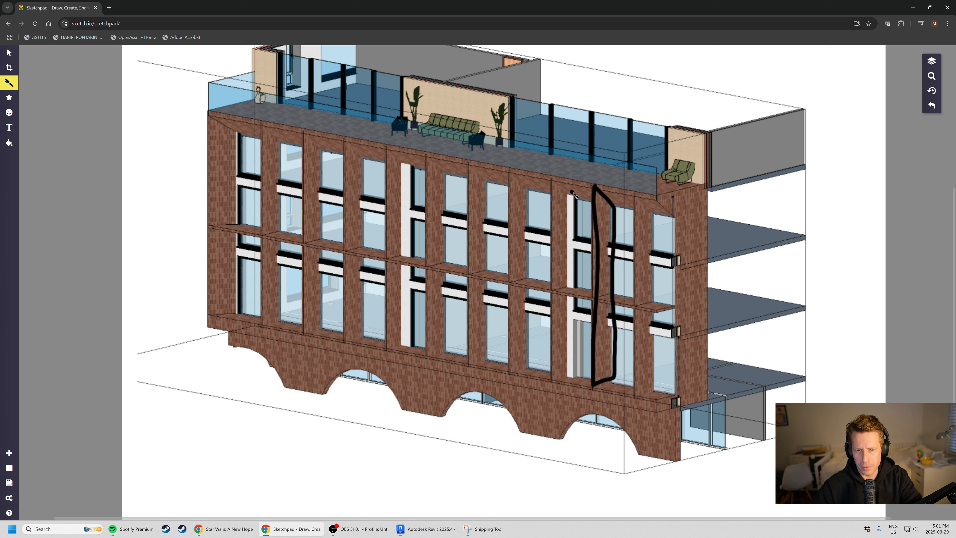
pyautogui.moveTo(564, 286)
pyautogui.mouseDown()
pyautogui.moveTo(660, 298)
pyautogui.moveTo(672, 310)
pyautogui.moveTo(572, 303)
pyautogui.moveTo(559, 289)
pyautogui.mouseUp()
pyautogui.moveTo(550, 180)
pyautogui.mouseDown()
pyautogui.moveTo(570, 199)
pyautogui.moveTo(550, 176)
pyautogui.moveTo(648, 195)
pyautogui.moveTo(656, 207)
pyautogui.moveTo(587, 190)
pyautogui.moveTo(657, 202)
pyautogui.moveTo(673, 220)
pyautogui.mouseUp()
pyautogui.moveTo(565, 200); pyautogui.dragTo(672, 218)
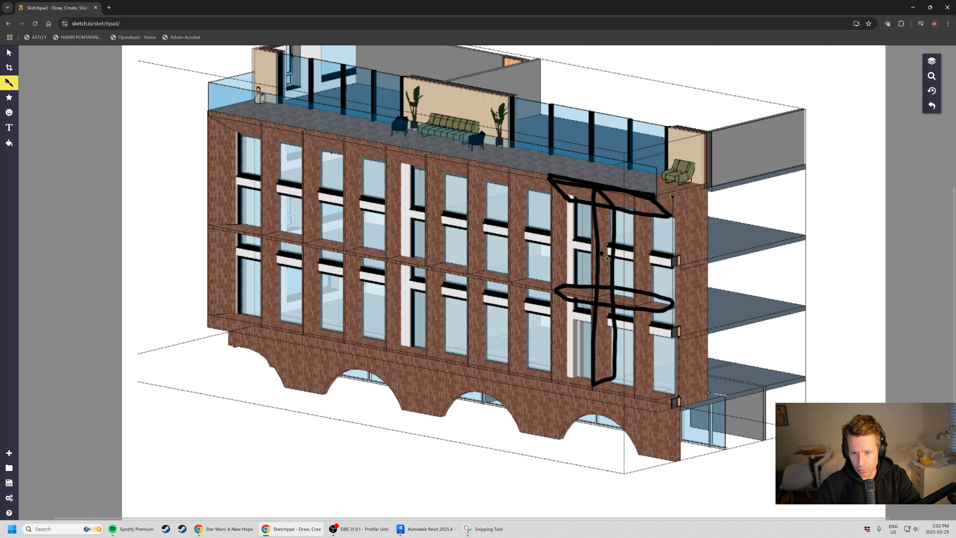
pyautogui.moveTo(570, 245); pyautogui.dragTo(680, 263)
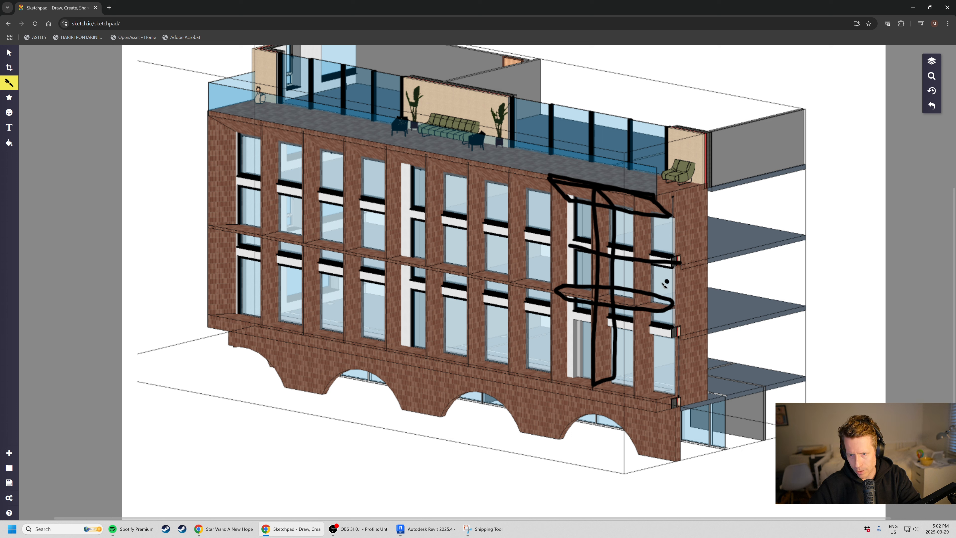
pyautogui.moveTo(562, 313); pyautogui.dragTo(676, 336)
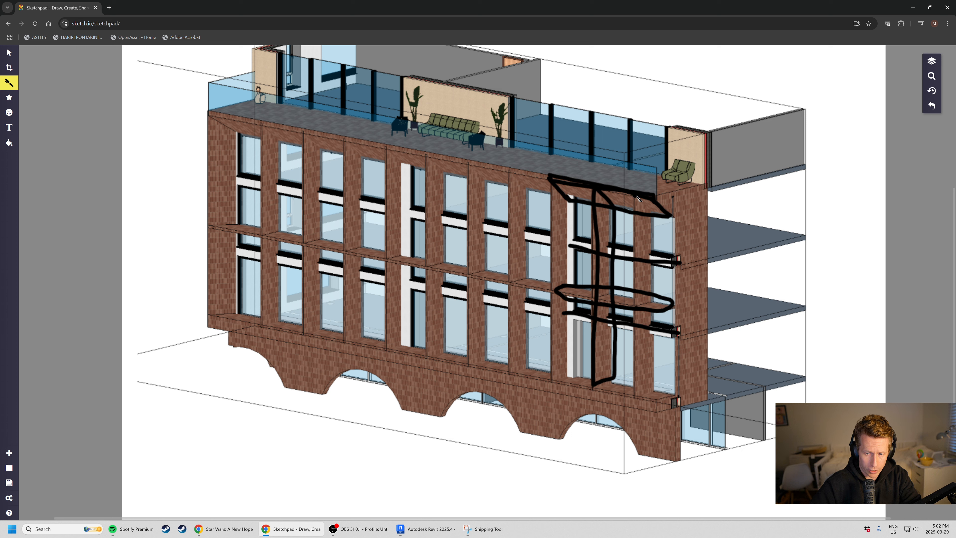
# Draw pen strokes along the next brick fin toward the cut end, marking the fin depth beside the upper and lower windows.
pyautogui.moveTo(639, 198)
pyautogui.mouseDown()
pyautogui.moveTo(636, 397)
pyautogui.moveTo(654, 387)
pyautogui.mouseUp()
pyautogui.moveTo(655, 330); pyautogui.dragTo(658, 386)
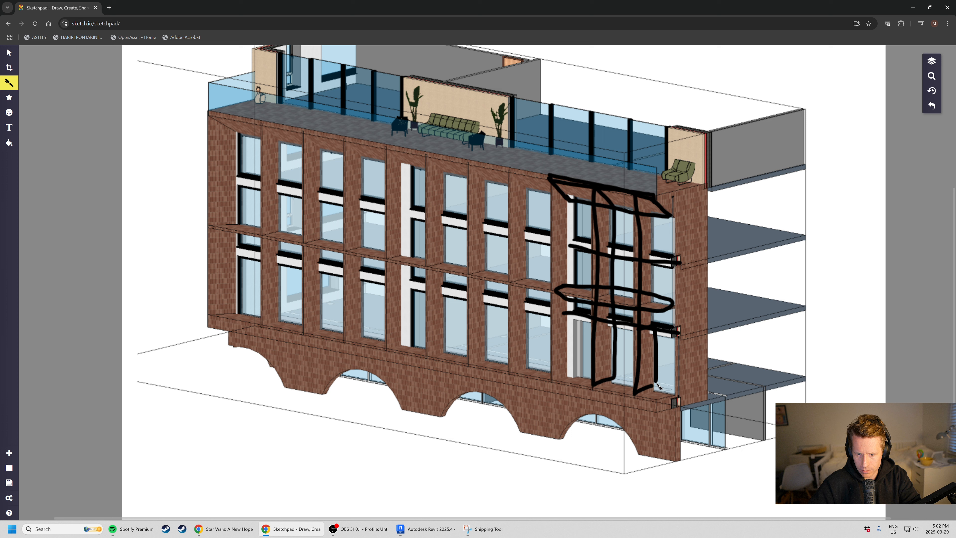
pyautogui.moveTo(655, 259); pyautogui.dragTo(658, 299)
pyautogui.moveTo(650, 264); pyautogui.dragTo(653, 297)
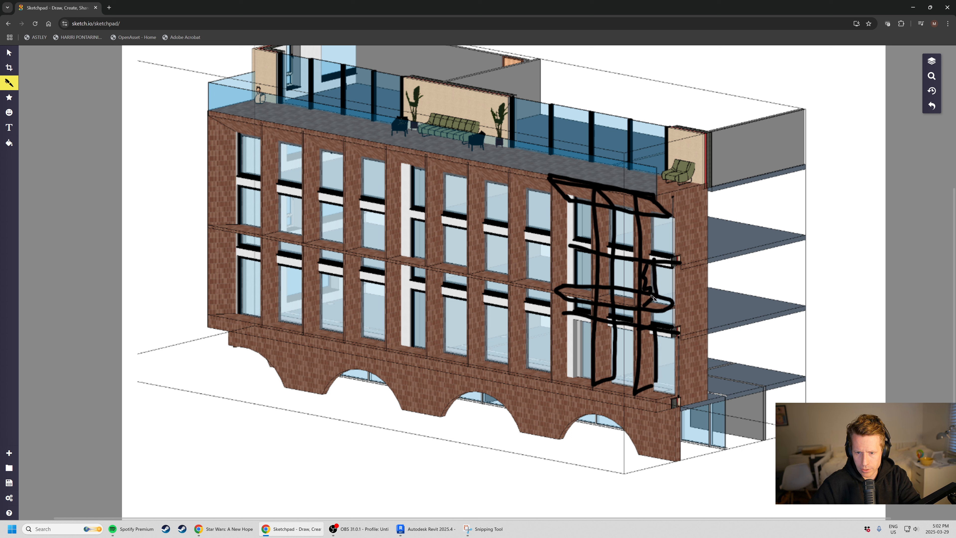
# Sketch the edges and depth of the fin farther from the cut end, and add squiggles marking the panel areas of the upper storey.
pyautogui.moveTo(570, 196); pyautogui.dragTo(575, 289)
pyautogui.moveTo(550, 180); pyautogui.dragTo(553, 292)
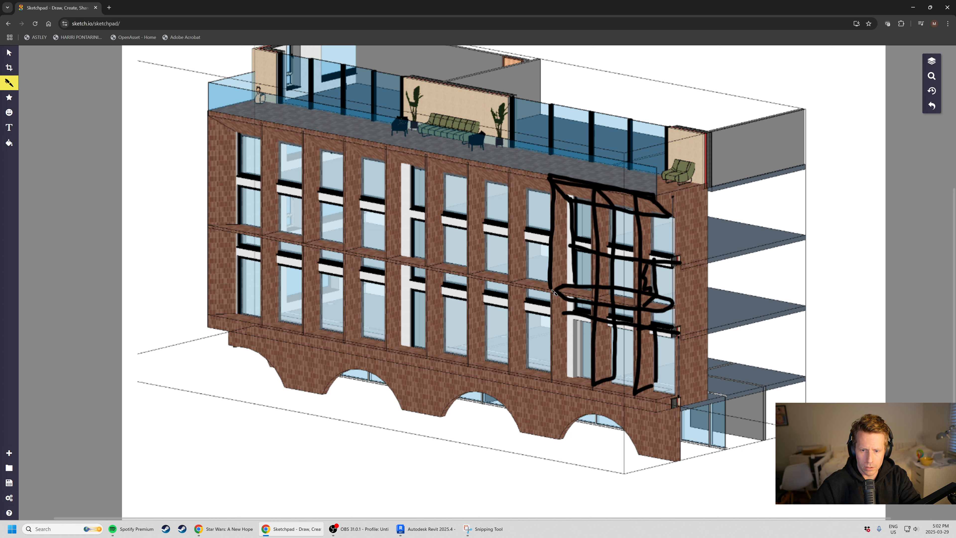
pyautogui.moveTo(548, 250); pyautogui.dragTo(575, 244)
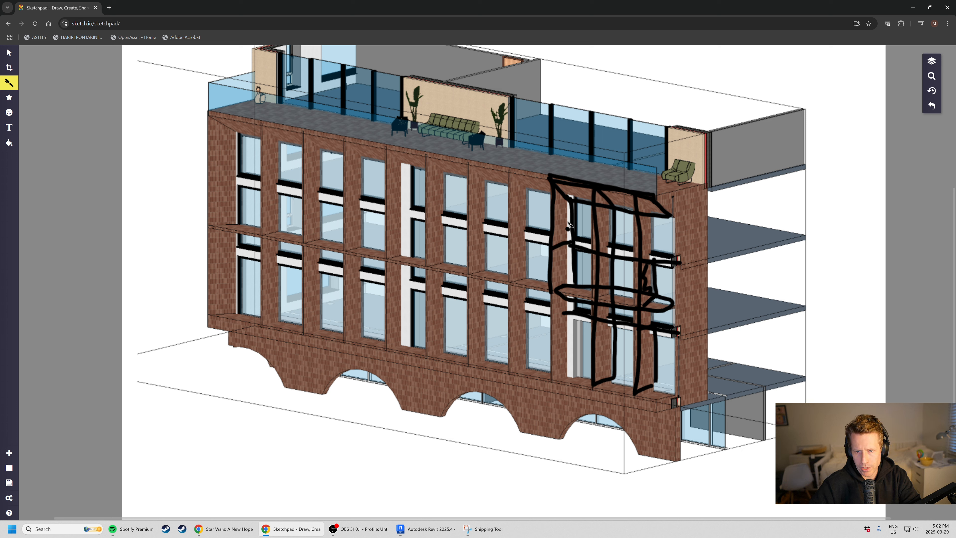
pyautogui.moveTo(558, 193); pyautogui.dragTo(560, 239)
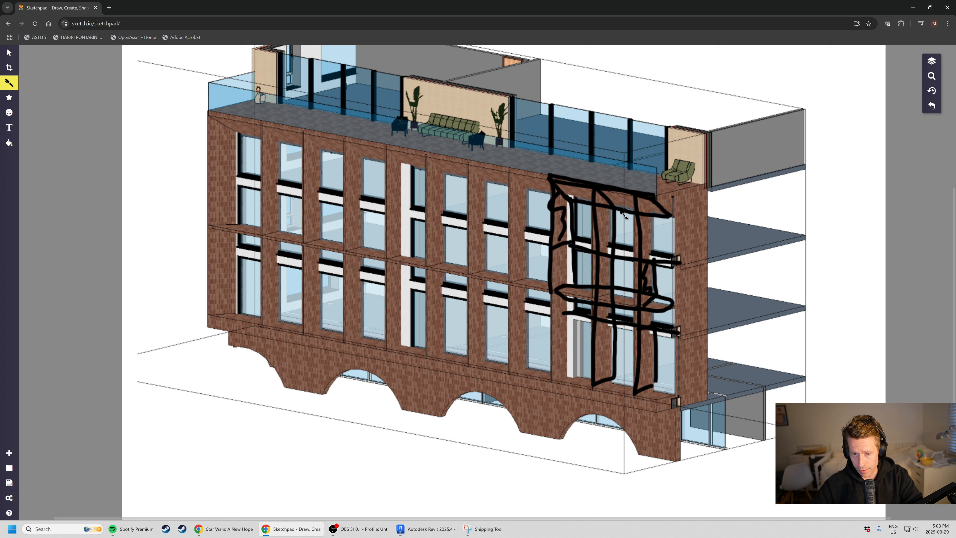
pyautogui.moveTo(619, 213); pyautogui.dragTo(631, 247)
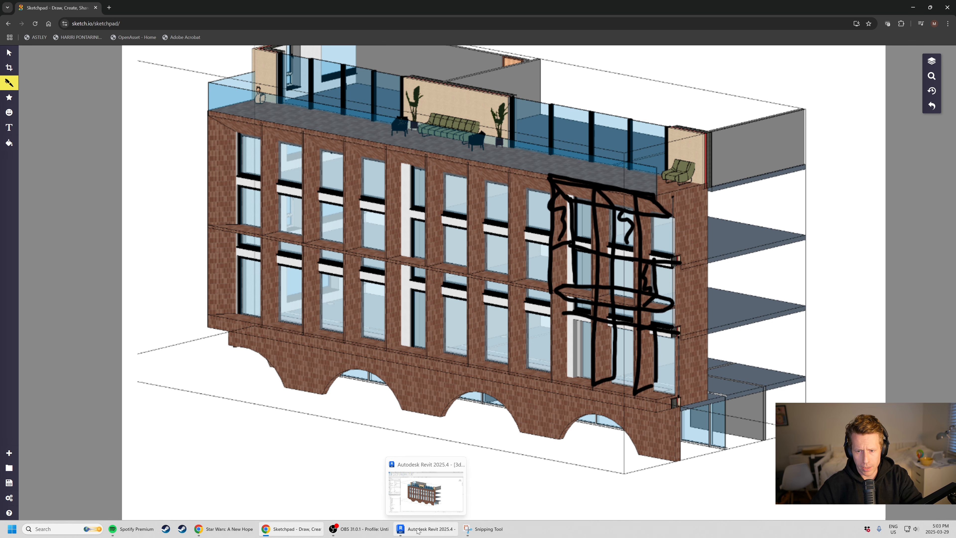
# Switch back to Revit and close the three open floor plan views, keeping the 3D and section views open.
pyautogui.click(424, 529)
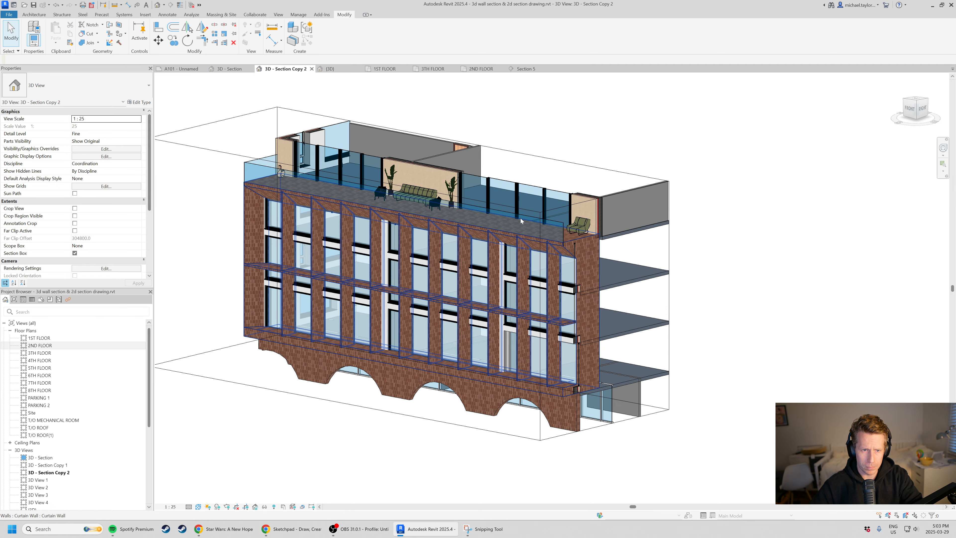
pyautogui.scroll(2, 501, 307)
pyautogui.keyDown('shift'); pyautogui.moveTo(523, 298); pyautogui.dragTo(508, 307, button='middle'); pyautogui.keyUp('shift')
pyautogui.click(408, 69)
pyautogui.click(531, 294)
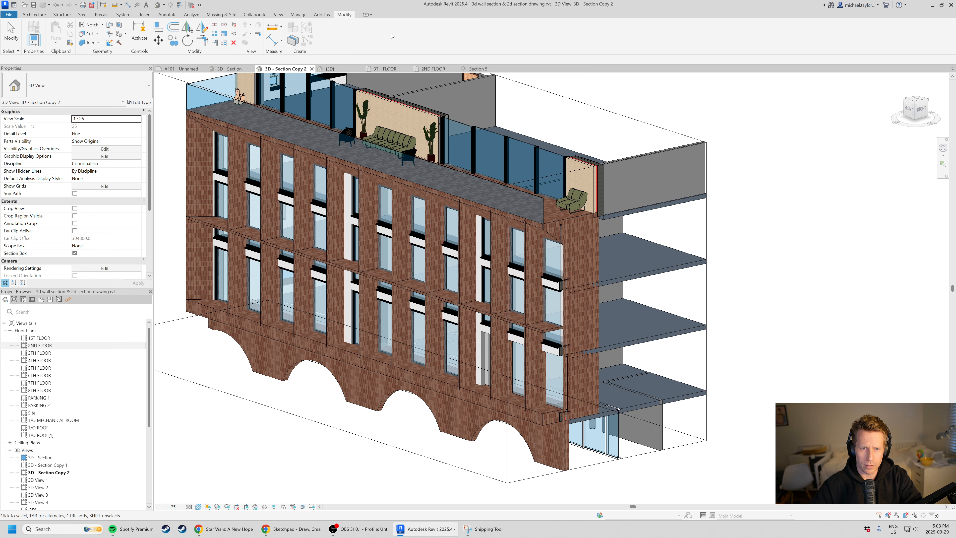
pyautogui.click(408, 69)
pyautogui.click(407, 69)
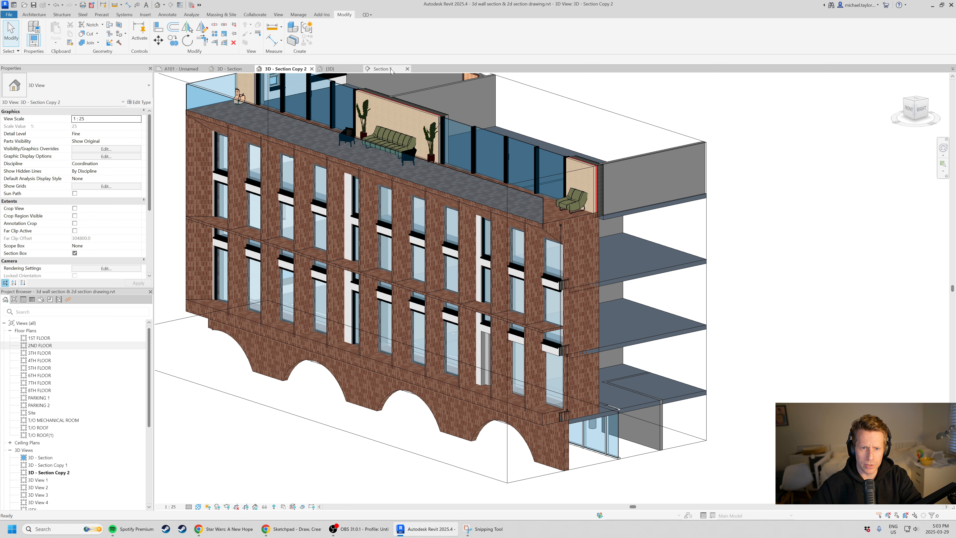
# Open the Curtain Wall - Test Assembly project's {3D} view, move its tab after Section 5 and inspect the panel assembly.
pyautogui.click(397, 70)
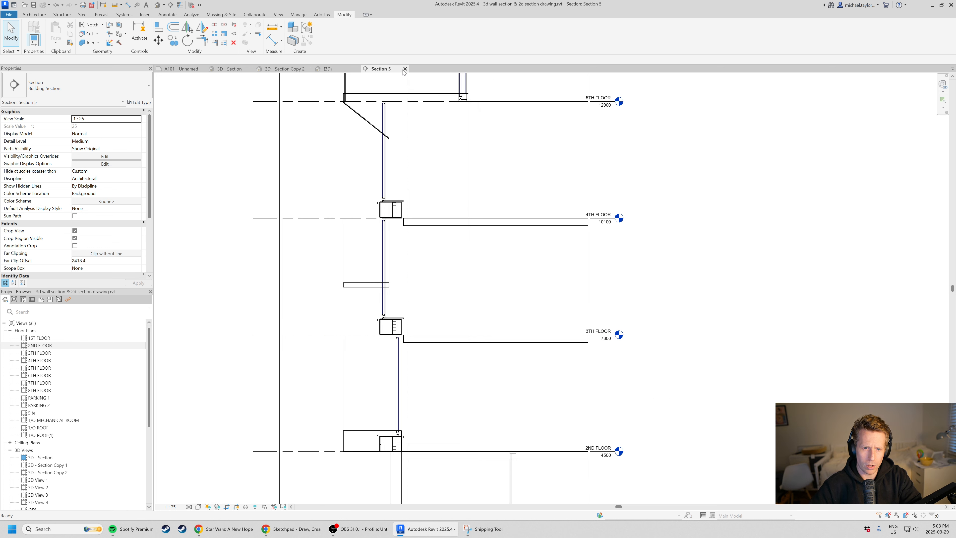
pyautogui.click(333, 70)
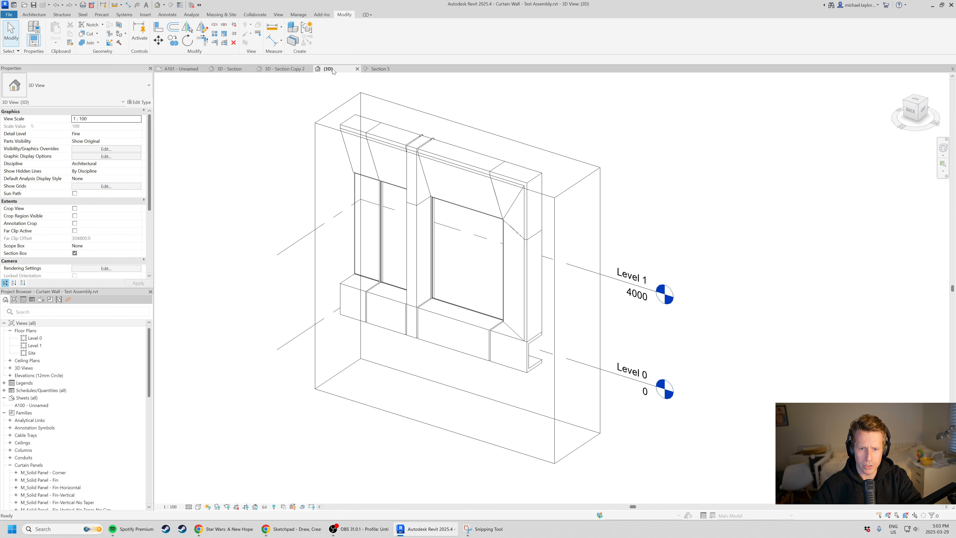
pyautogui.moveTo(355, 68); pyautogui.dragTo(382, 70)
pyautogui.keyDown('shift'); pyautogui.moveTo(445, 313); pyautogui.dragTo(445, 299, button='middle'); pyautogui.keyUp('shift')
pyautogui.scroll(1, 437, 309)
pyautogui.scroll(-1, 436, 309)
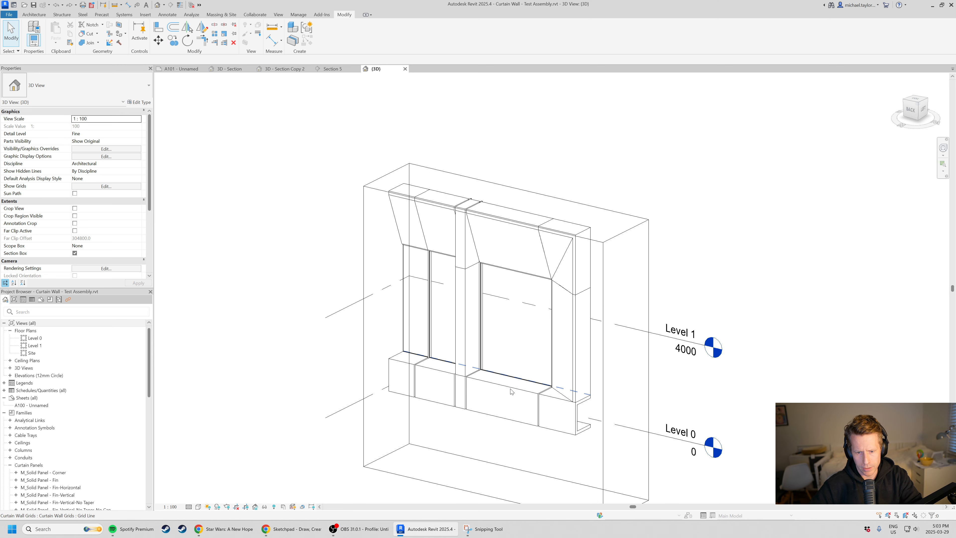
# Select the Curtain_Wall-Exterior_Glazing wall to examine how it hosts the panel assembly, and clear the selection.
pyautogui.scroll(1, 523, 345)
pyautogui.scroll(-2, 603, 388)
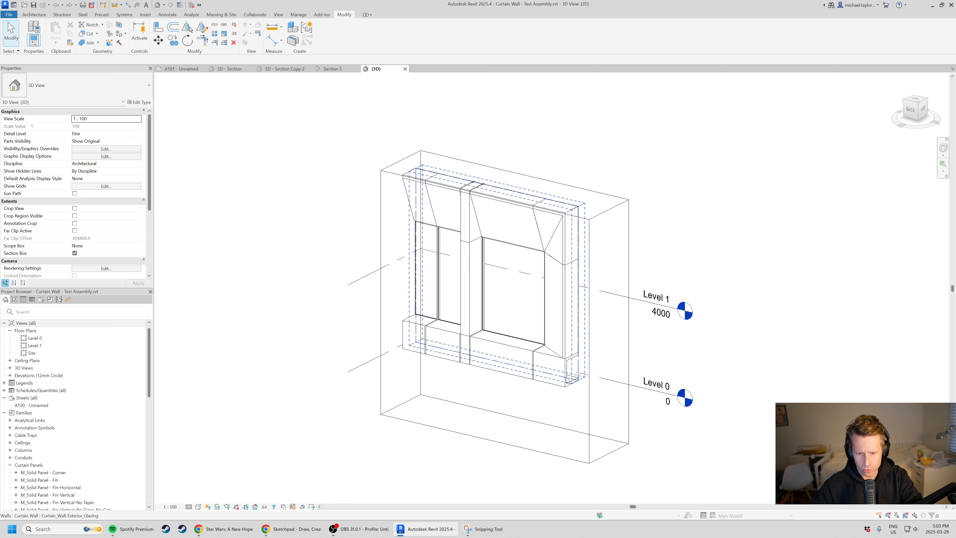
pyautogui.click(583, 381)
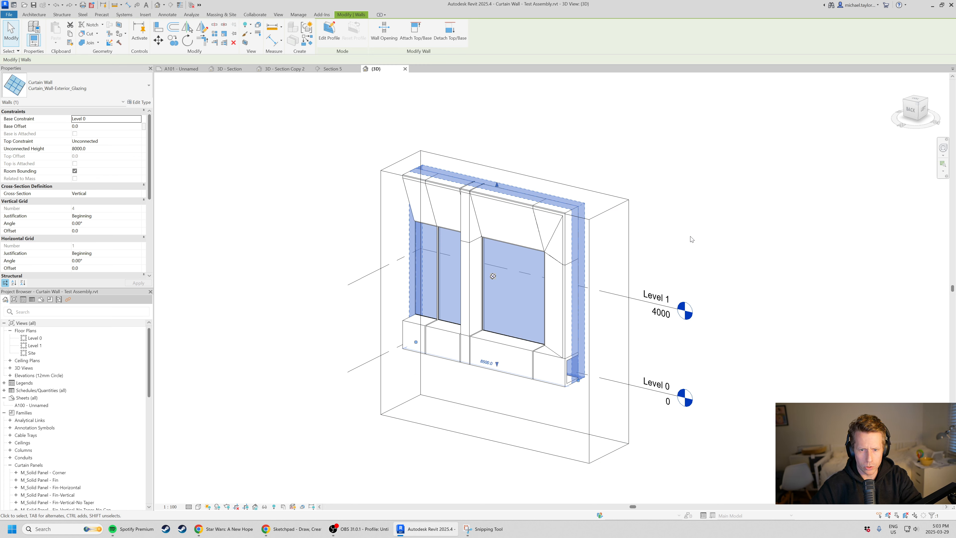
pyautogui.click(722, 237)
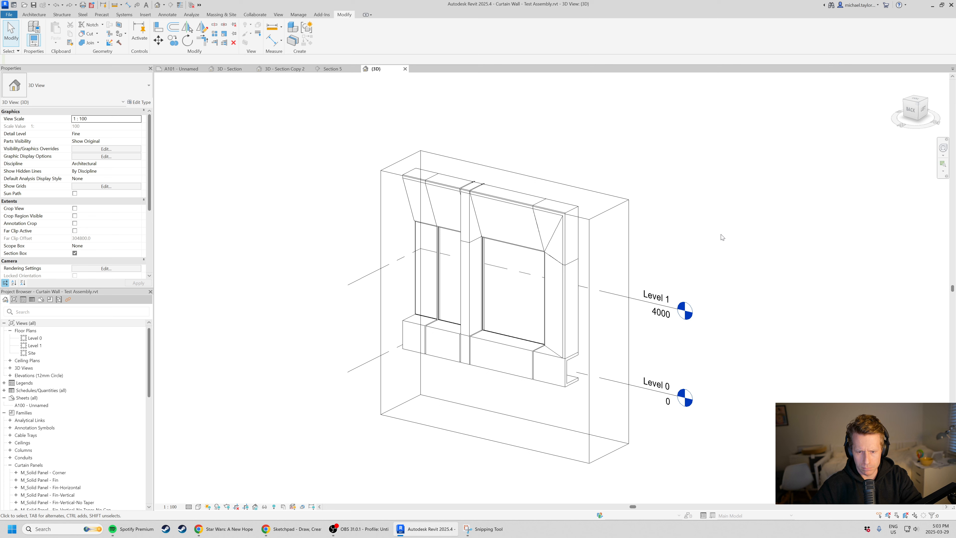
pyautogui.scroll(1, 543, 359)
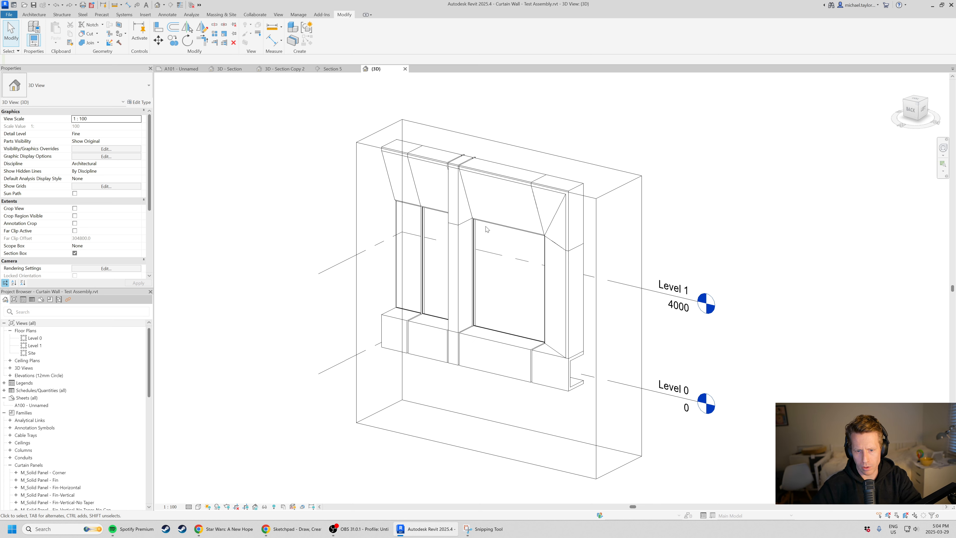
# Pull the section box's end face inward to cut through the large window bay and show the panels' profile.
pyautogui.moveTo(489, 238); pyautogui.dragTo(458, 246, button='middle')
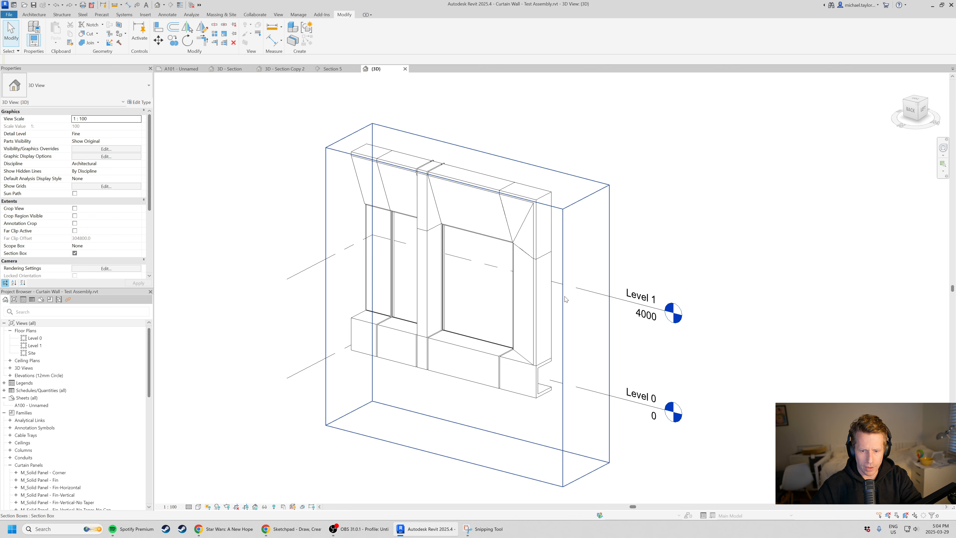
pyautogui.click(577, 206)
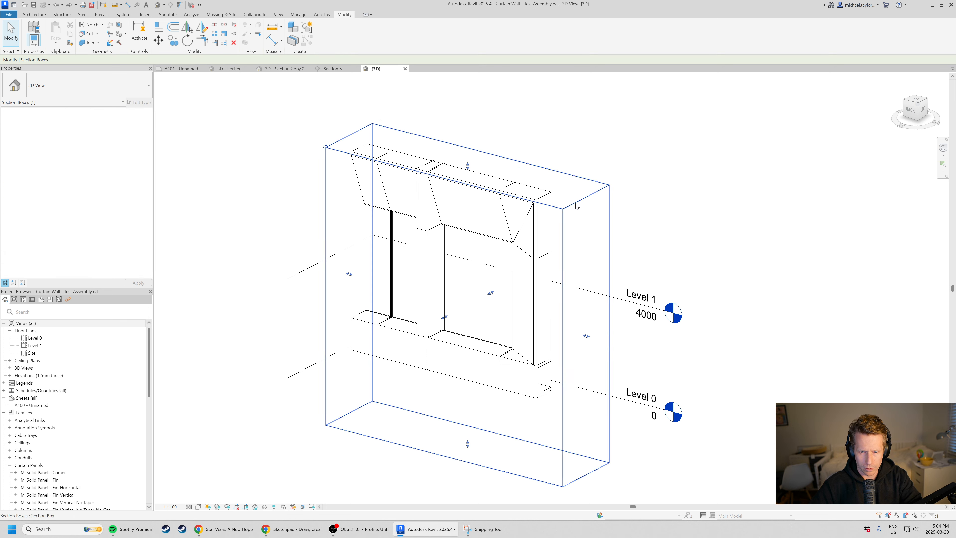
pyautogui.moveTo(586, 336); pyautogui.dragTo(486, 304)
pyautogui.keyDown('shift'); pyautogui.moveTo(438, 391); pyautogui.dragTo(379, 293, button='middle'); pyautogui.keyUp('shift')
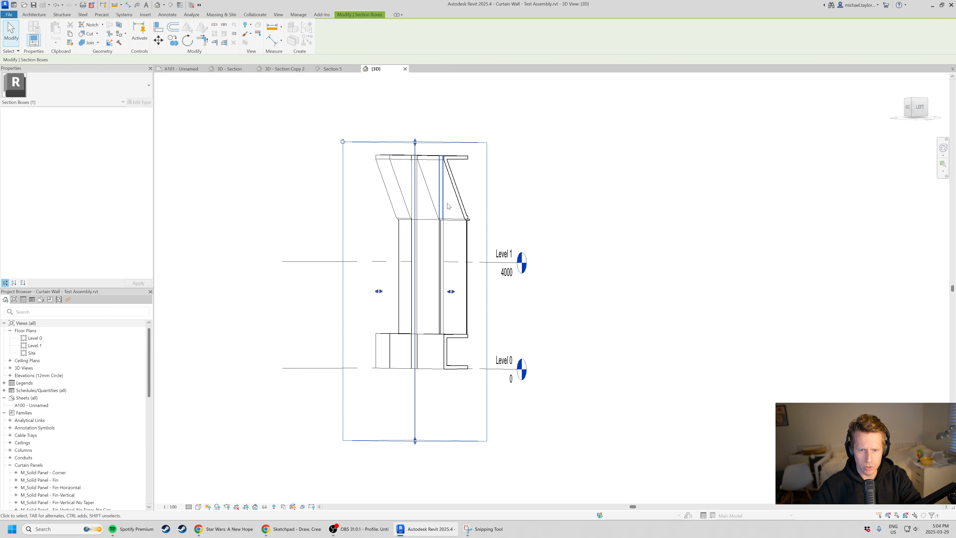
pyautogui.scroll(4, 467, 208)
pyautogui.keyDown('shift'); pyautogui.moveTo(478, 218); pyautogui.dragTo(493, 238, button='middle'); pyautogui.keyUp('shift')
pyautogui.scroll(-1, 475, 171)
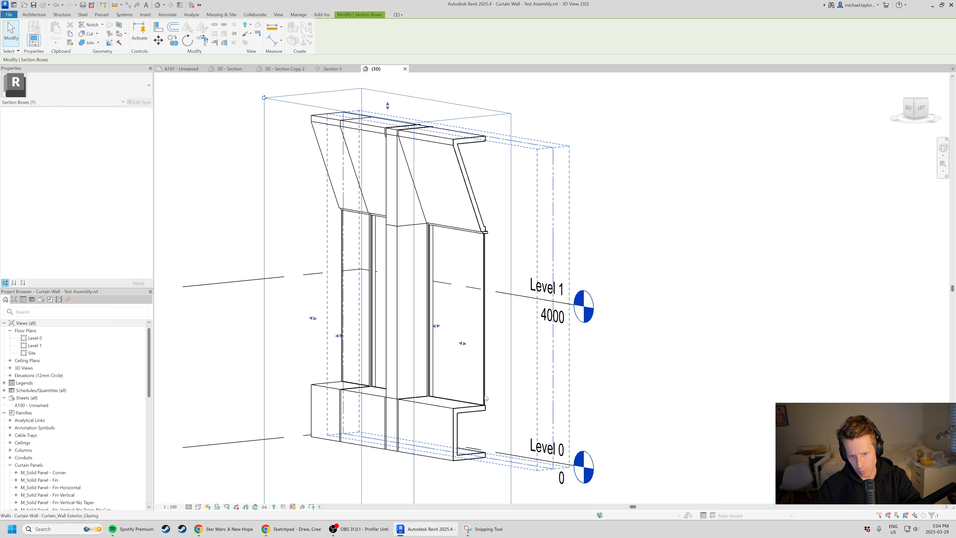
# Examine the cut assembly's window head and sill, selecting the 50x150mm rectangular mullions at the large window and the fin.
pyautogui.scroll(3, 490, 241)
pyautogui.scroll(1, 490, 241)
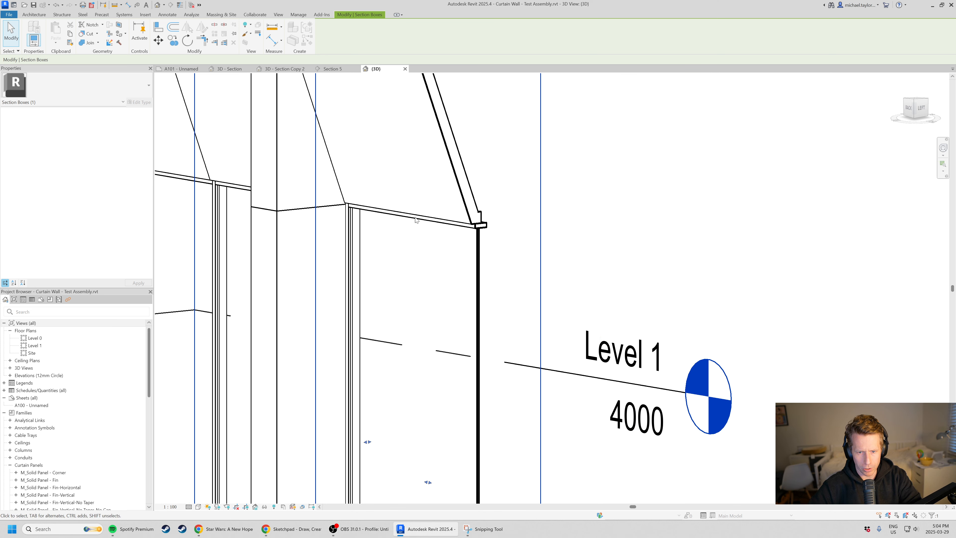
pyautogui.scroll(-2, 435, 184)
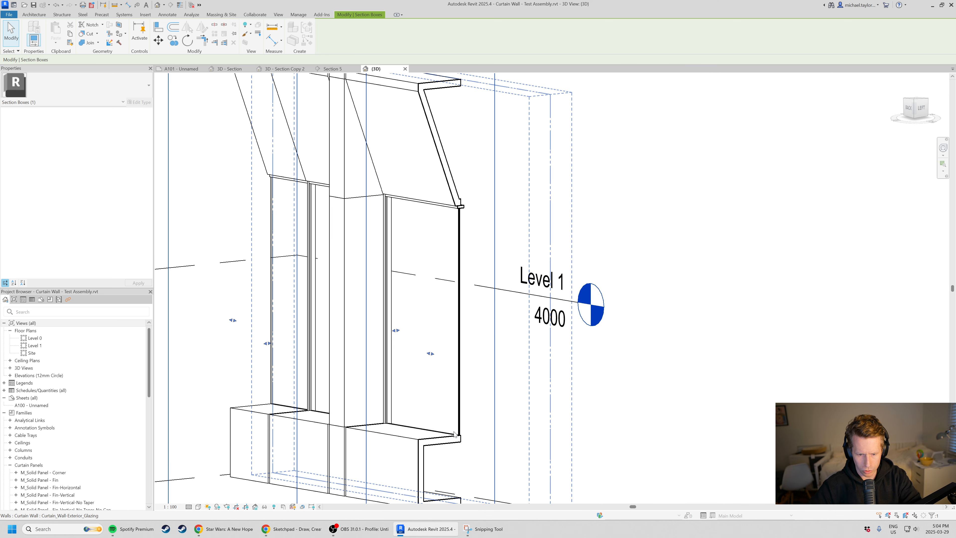
pyautogui.click(431, 204)
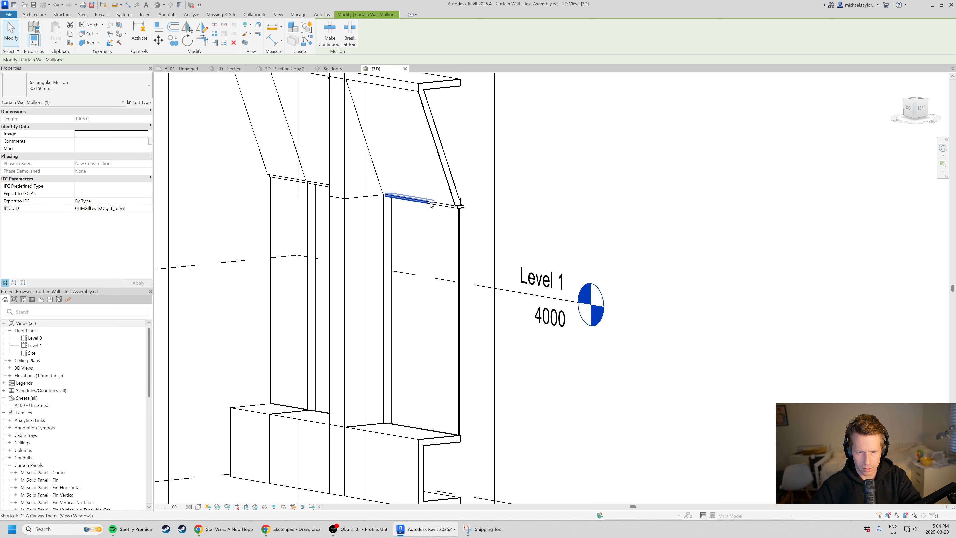
pyautogui.press('Escape')
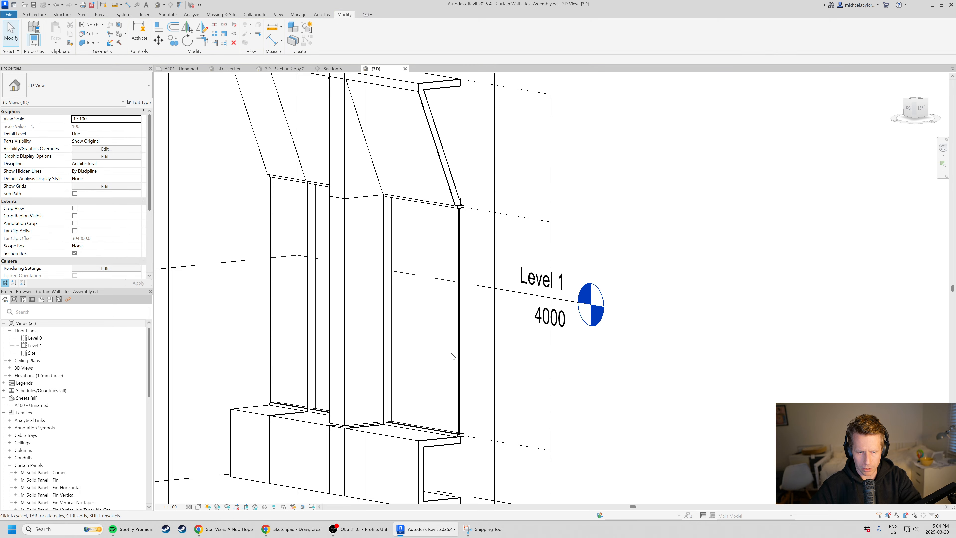
pyautogui.scroll(-2, 452, 357)
pyautogui.keyDown('shift'); pyautogui.moveTo(449, 446); pyautogui.dragTo(417, 451, button='middle'); pyautogui.keyUp('shift')
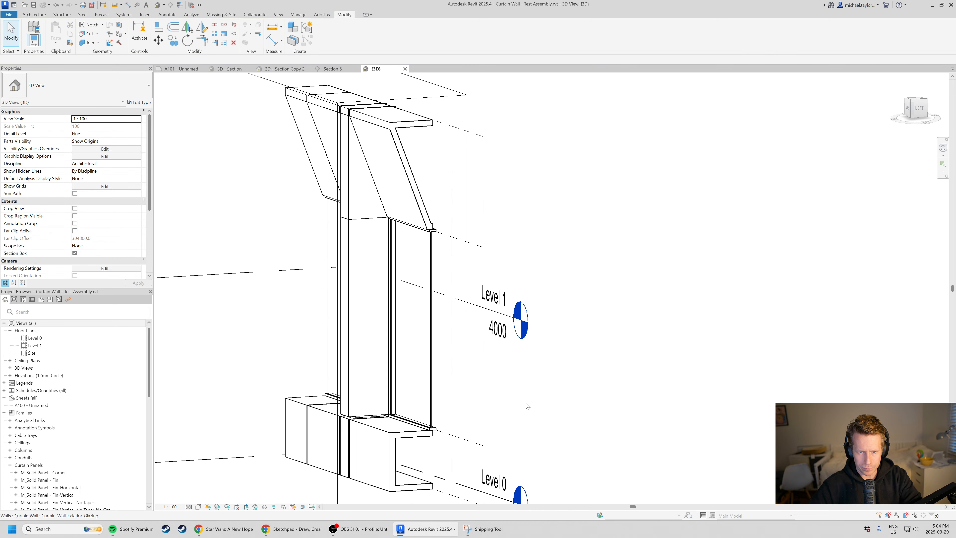
pyautogui.keyDown('shift'); pyautogui.moveTo(527, 406); pyautogui.dragTo(347, 422, button='middle'); pyautogui.keyUp('shift')
pyautogui.click(344, 420)
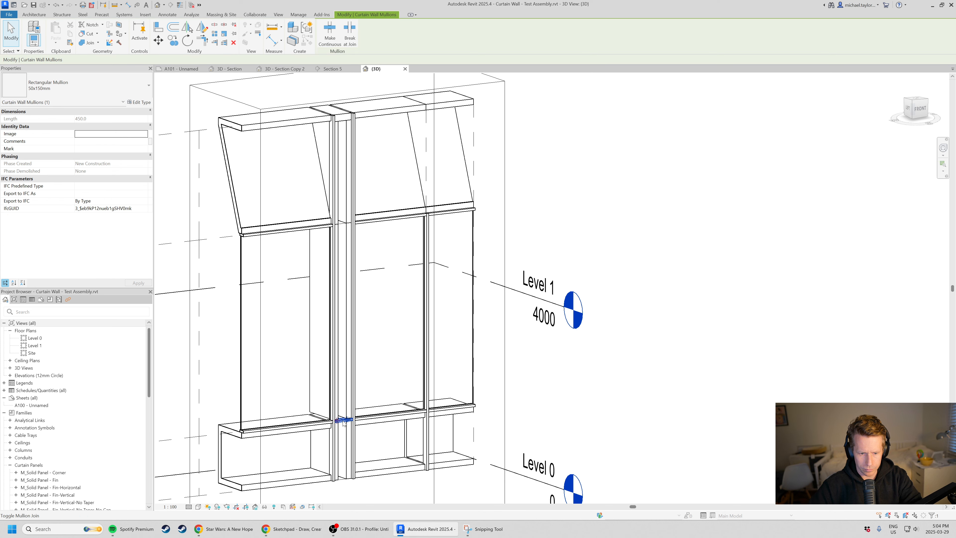
pyautogui.press('Escape')
pyautogui.scroll(-2, 476, 410)
pyautogui.keyDown('shift'); pyautogui.moveTo(380, 409); pyautogui.dragTo(544, 397, button='middle'); pyautogui.keyUp('shift')
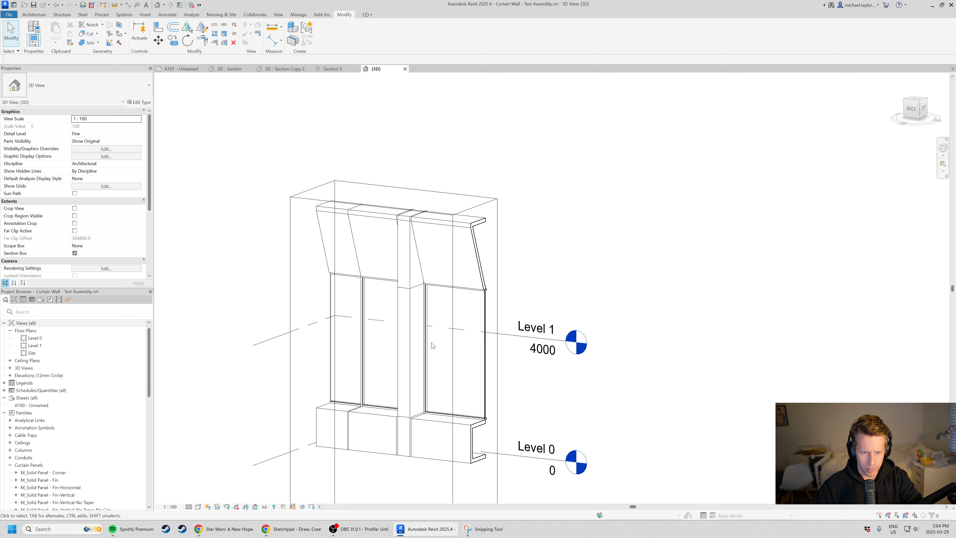
# Extend the section box's end face outward past the corner panels to bring the whole assembly back into view.
pyautogui.scroll(-2, 508, 355)
pyautogui.click(498, 386)
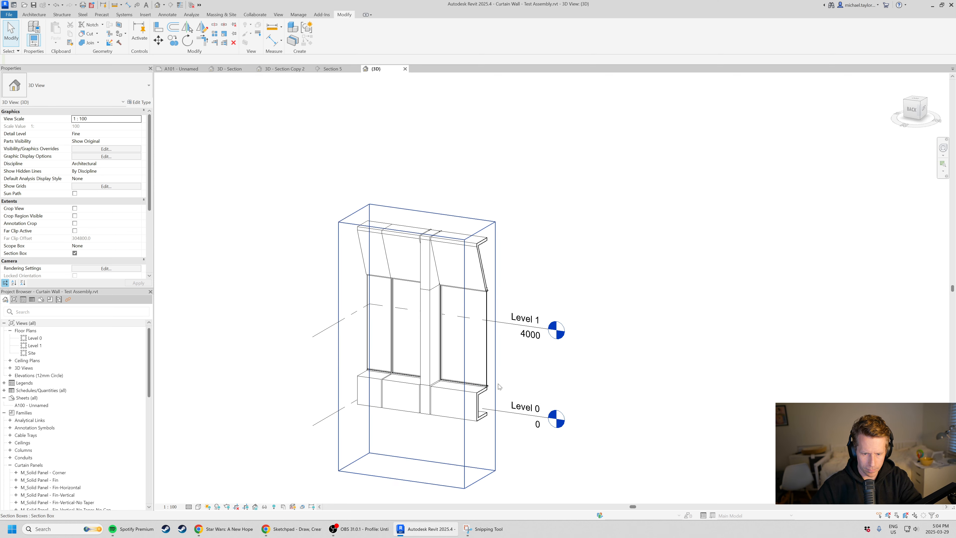
pyautogui.click(498, 384)
pyautogui.moveTo(479, 356); pyautogui.dragTo(562, 367)
pyautogui.keyDown('shift'); pyautogui.moveTo(513, 409); pyautogui.dragTo(513, 410, button='middle'); pyautogui.keyUp('shift')
# Switch to the 3D - Section Copy 2 view and tighten its section box around the brick facade's end window bays.
pyautogui.click(284, 69)
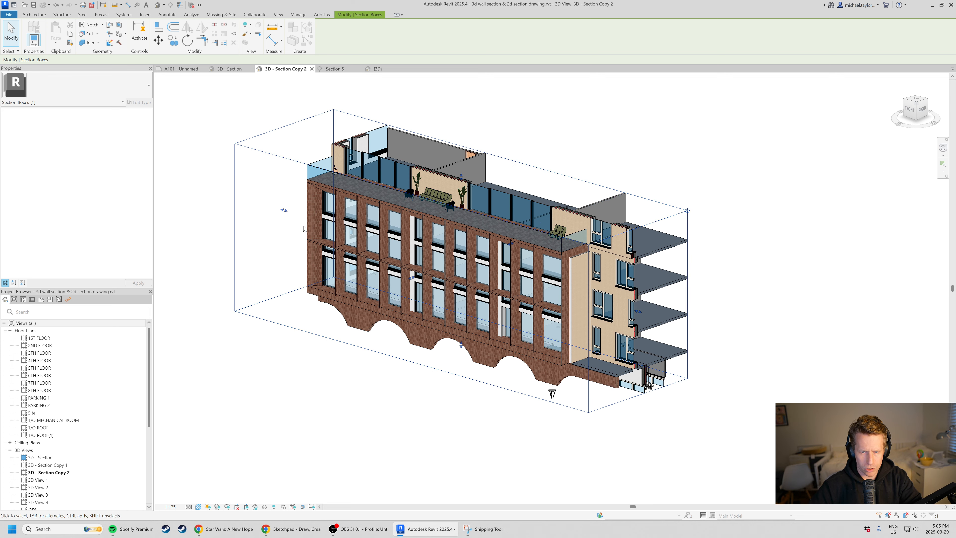
pyautogui.scroll(2, 494, 319)
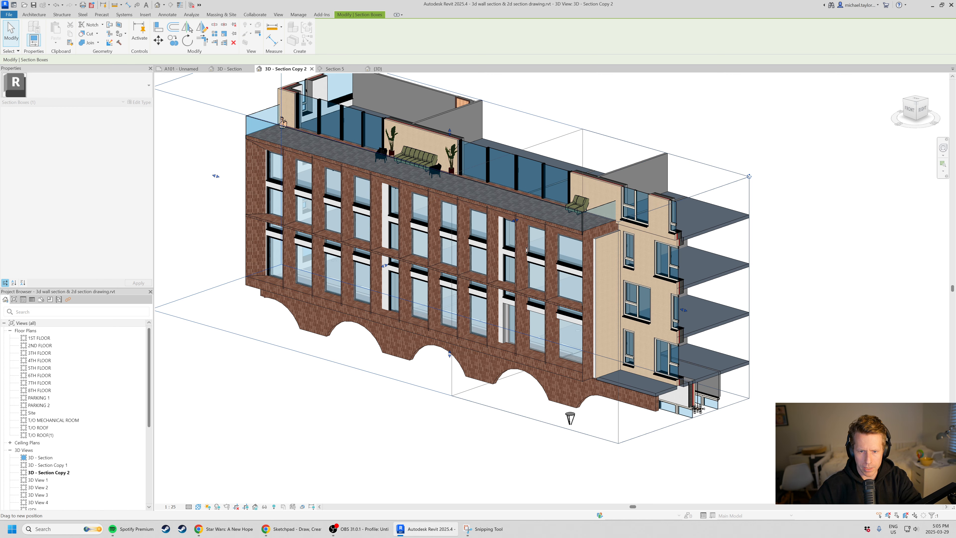
pyautogui.moveTo(215, 176); pyautogui.dragTo(535, 267)
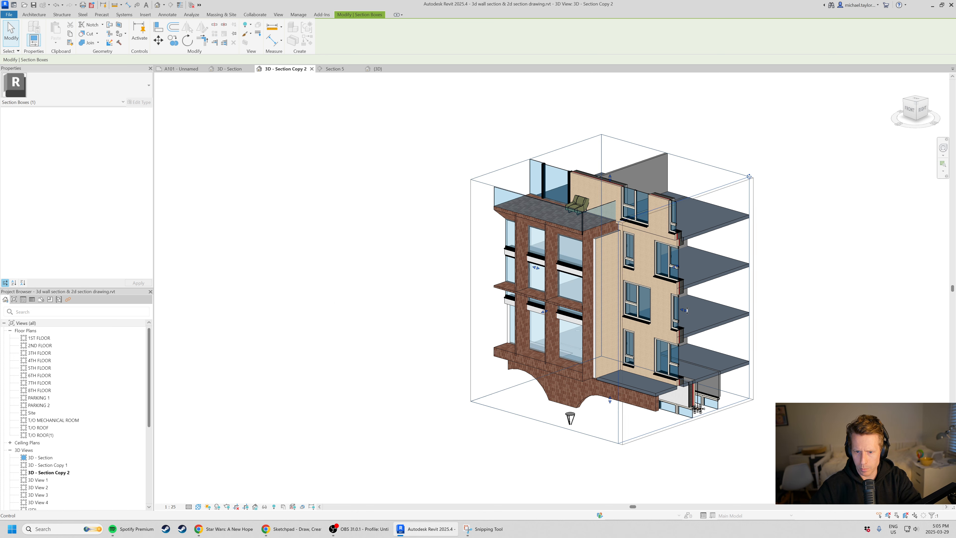
pyautogui.moveTo(687, 310); pyautogui.dragTo(667, 305)
pyautogui.scroll(1, 640, 332)
pyautogui.keyDown('shift'); pyautogui.moveTo(604, 317); pyautogui.dragTo(740, 232, button='middle'); pyautogui.keyUp('shift')
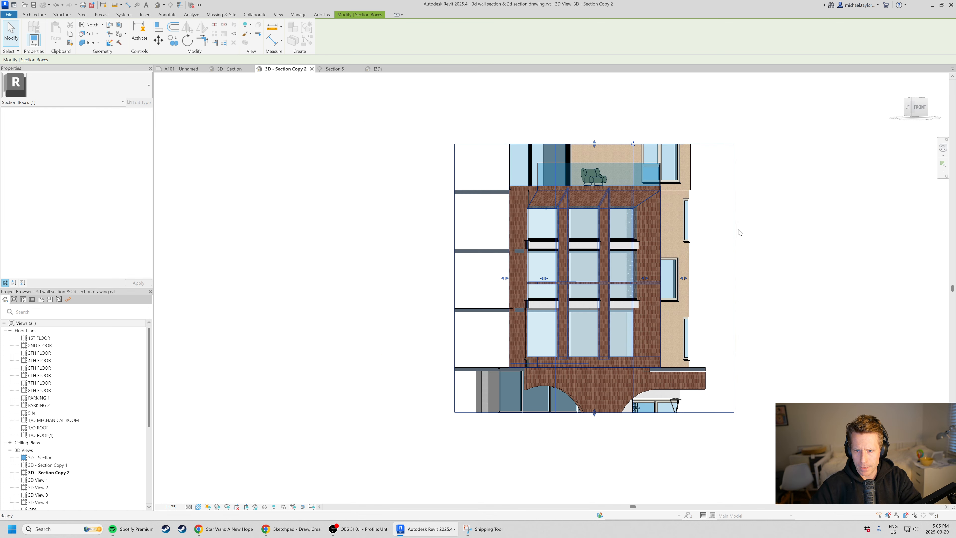
pyautogui.scroll(3, 649, 197)
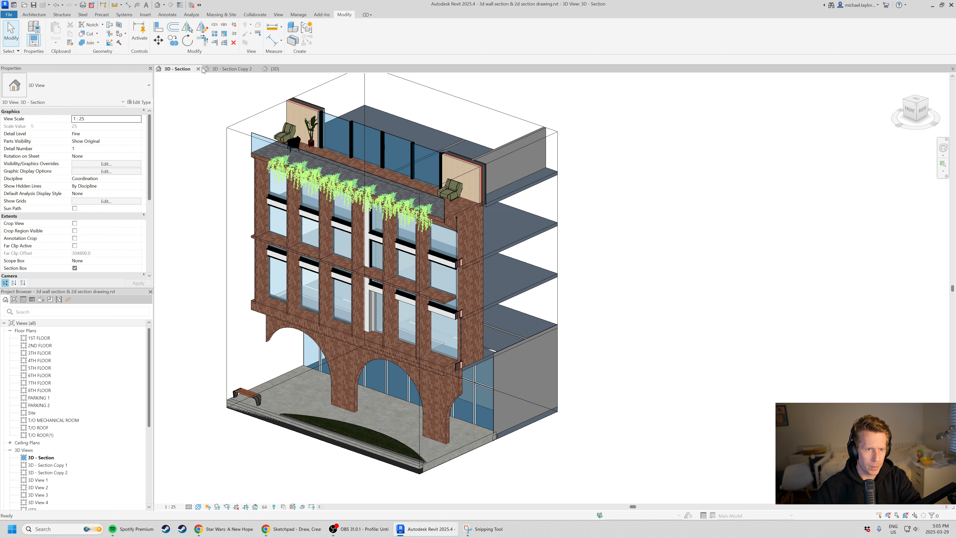
# Close the 3D - Section view, tile {3D} beside 3D - Section Copy 2 and fit both views.
pyautogui.click(198, 69)
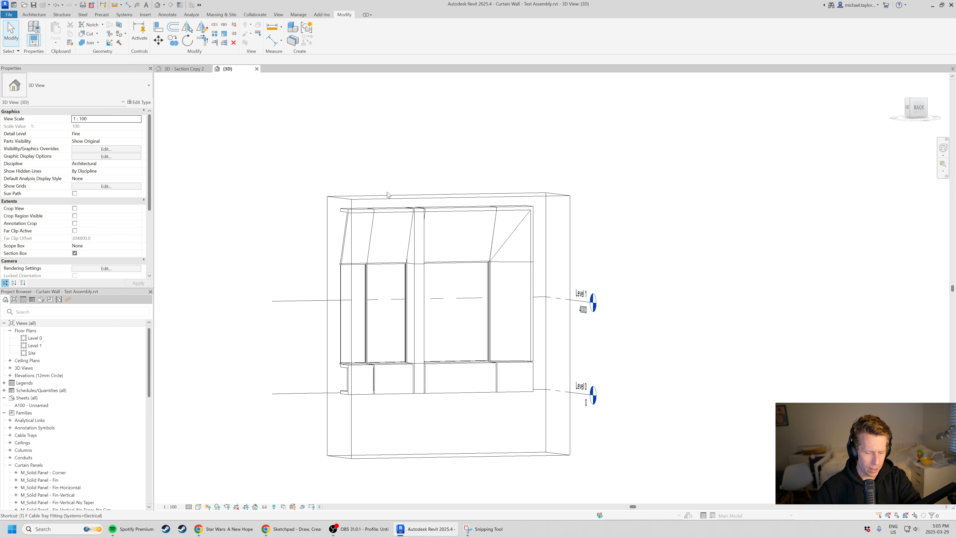
pyautogui.press('w')
pyautogui.press('t')
pyautogui.press('z')
pyautogui.press('a')
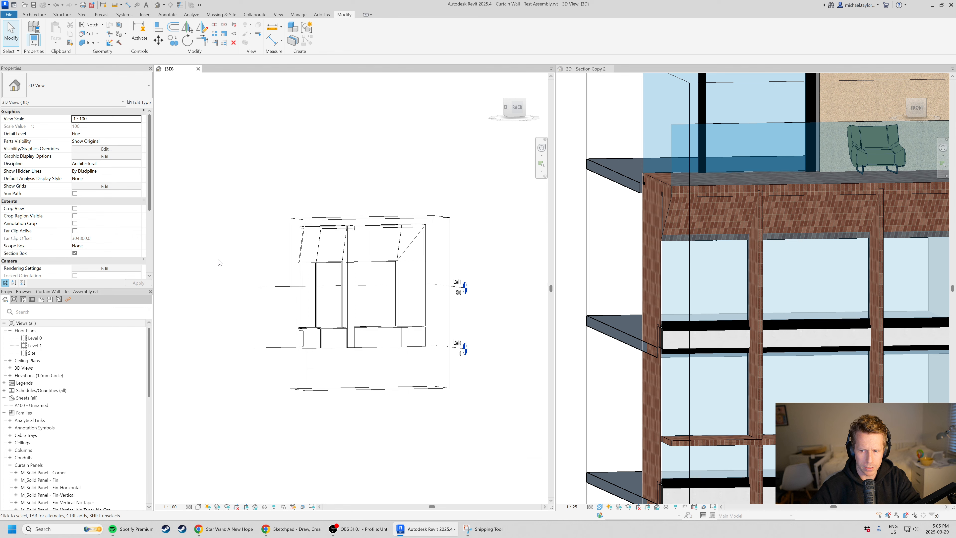
pyautogui.scroll(6, 778, 274)
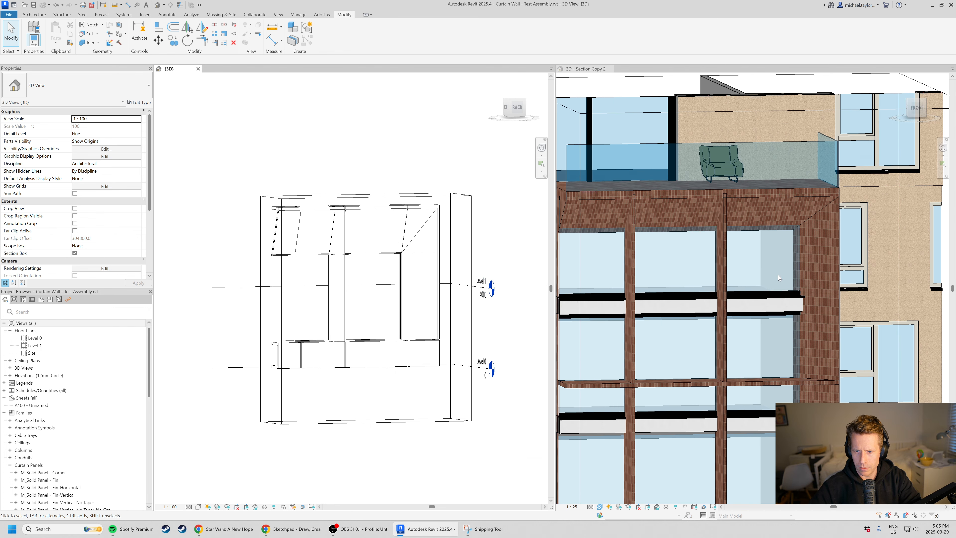
# Inspect the Corner, Fin and Fin-Horizontal solid panels and the host curtain wall by selecting them, alongside the brick facade's end bay.
pyautogui.moveTo(364, 278); pyautogui.dragTo(313, 273, button='middle')
pyautogui.keyDown('shift'); pyautogui.moveTo(308, 326); pyautogui.dragTo(341, 356, button='middle'); pyautogui.keyUp('shift')
pyautogui.scroll(3, 341, 301)
pyautogui.keyDown('shift'); pyautogui.moveTo(734, 264); pyautogui.dragTo(765, 298, button='middle'); pyautogui.keyUp('shift')
pyautogui.click(373, 219)
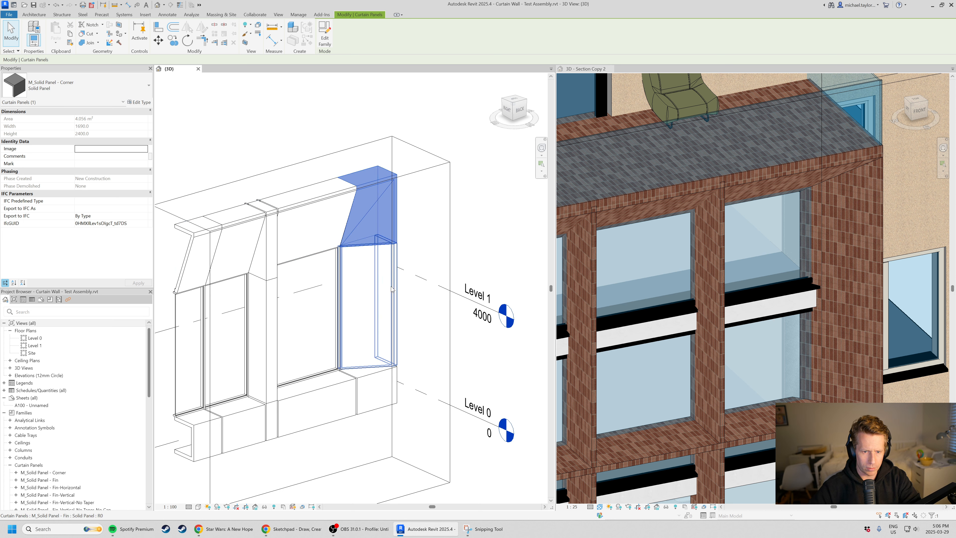
pyautogui.click(368, 350)
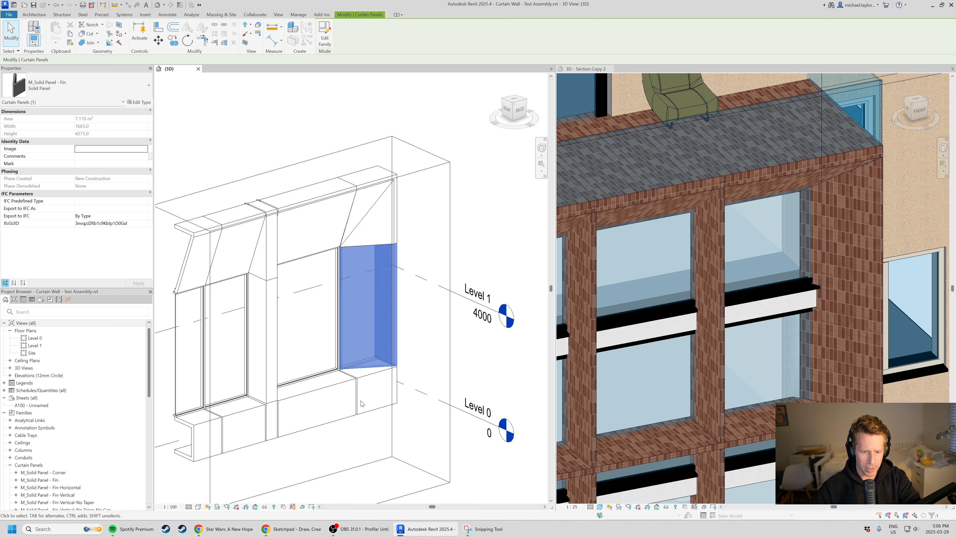
pyautogui.click(363, 385)
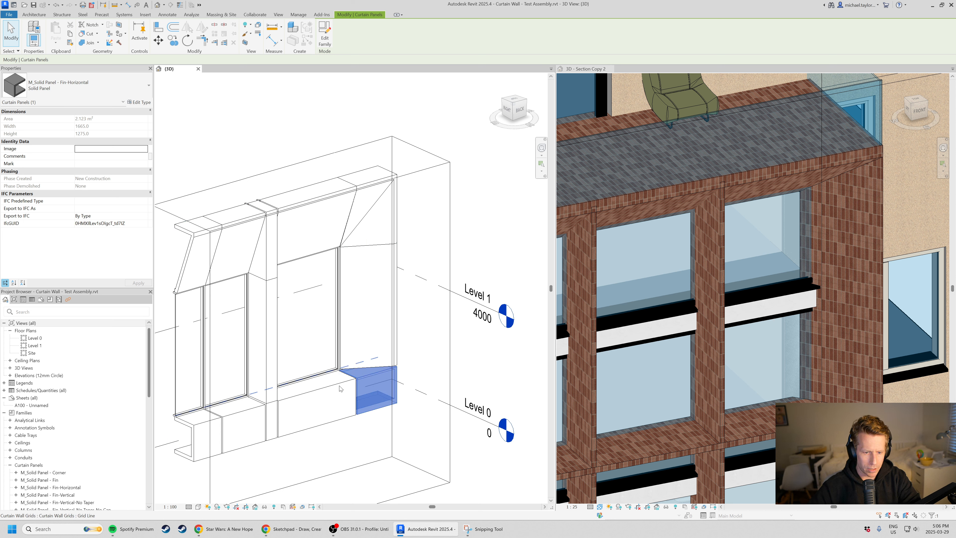
pyautogui.click(341, 386)
pyautogui.press('Tab')
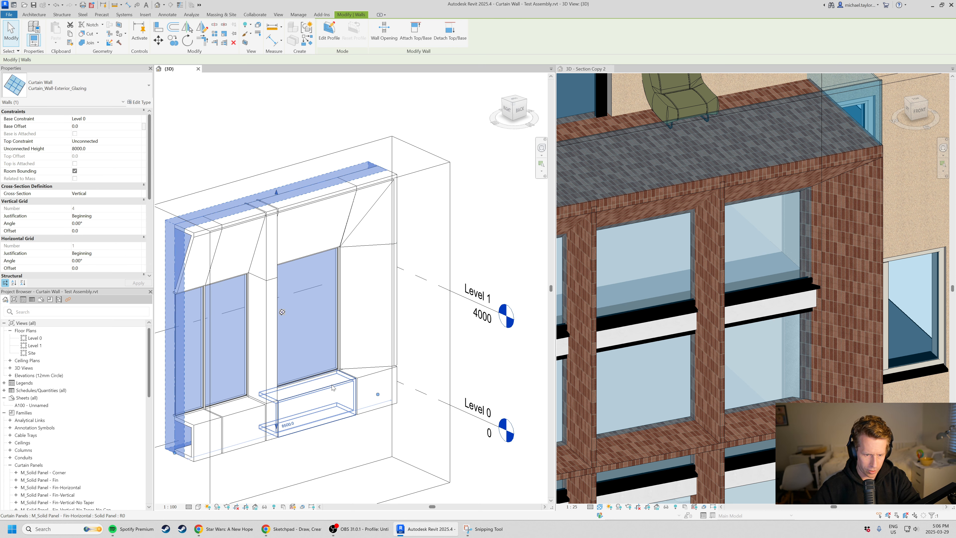
pyautogui.click(342, 385)
pyautogui.click(265, 341)
pyautogui.scroll(-1, 482, 301)
pyautogui.click(443, 211)
pyautogui.scroll(-2, 443, 210)
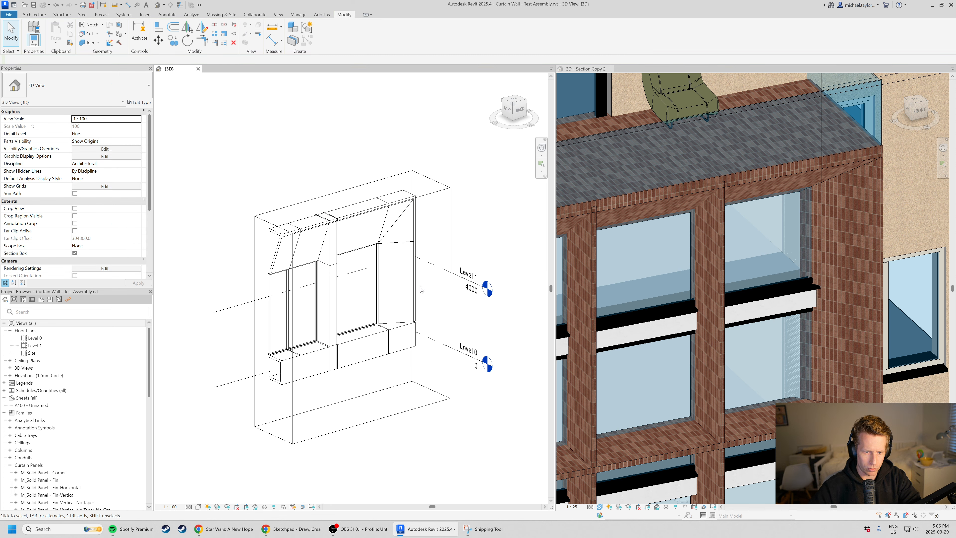
# Compare the test assembly's fins, sloped heads and sills with the window bays of the brick facade.
pyautogui.keyDown('shift'); pyautogui.moveTo(386, 359); pyautogui.dragTo(354, 358, button='middle'); pyautogui.keyUp('shift')
pyautogui.keyDown('shift'); pyautogui.moveTo(664, 314); pyautogui.dragTo(715, 316, button='middle'); pyautogui.keyUp('shift')
pyautogui.keyDown('shift'); pyautogui.moveTo(339, 301); pyautogui.dragTo(380, 324, button='middle'); pyautogui.keyUp('shift')
pyautogui.scroll(-1, 677, 301)
pyautogui.scroll(1, 651, 292)
pyautogui.moveTo(651, 293); pyautogui.dragTo(673, 306, button='middle')
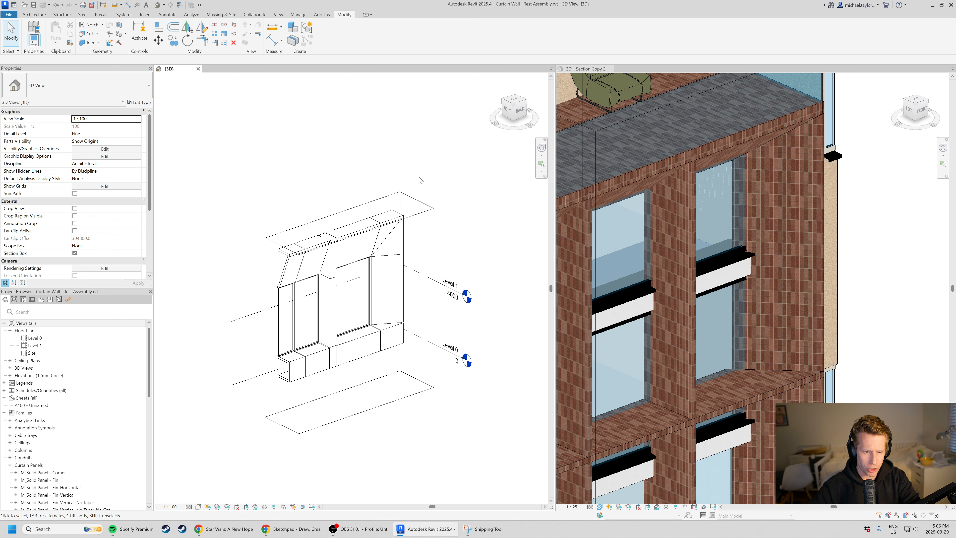
pyautogui.scroll(2, 379, 336)
pyautogui.scroll(-1, 659, 299)
pyautogui.scroll(-1, 376, 305)
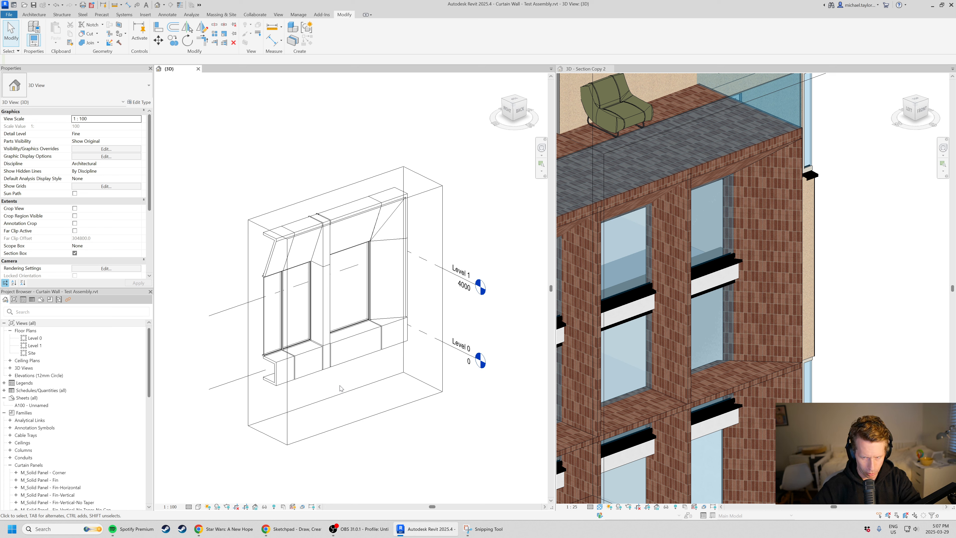
pyautogui.scroll(-1, 763, 265)
pyautogui.click(384, 429)
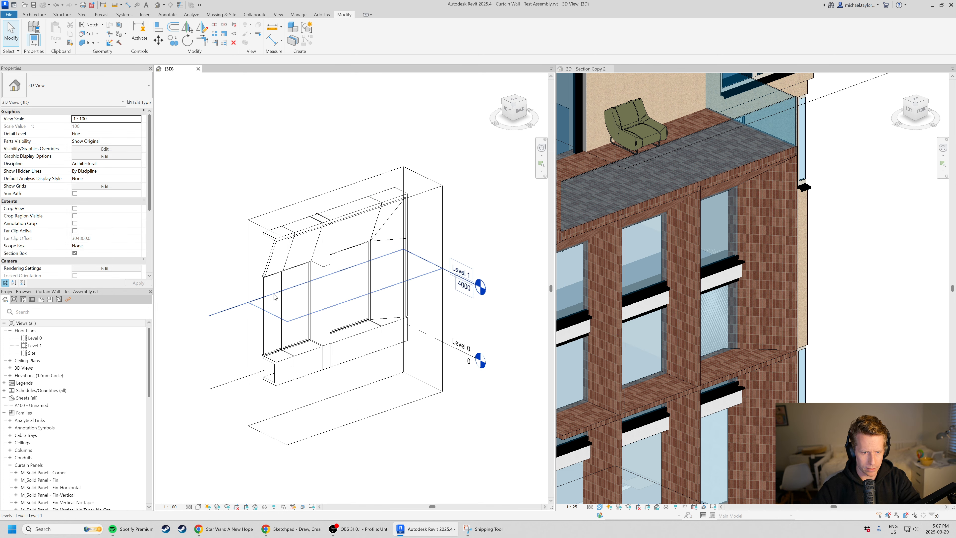
pyautogui.scroll(1, 276, 297)
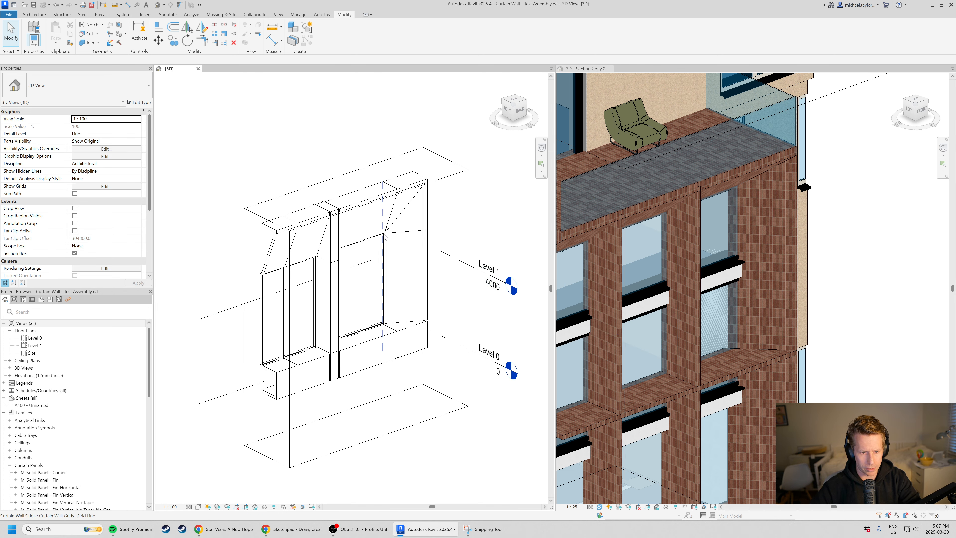
# Adjust the height of the test assembly's section box, leaving its upper face well above the panels.
pyautogui.click(394, 430)
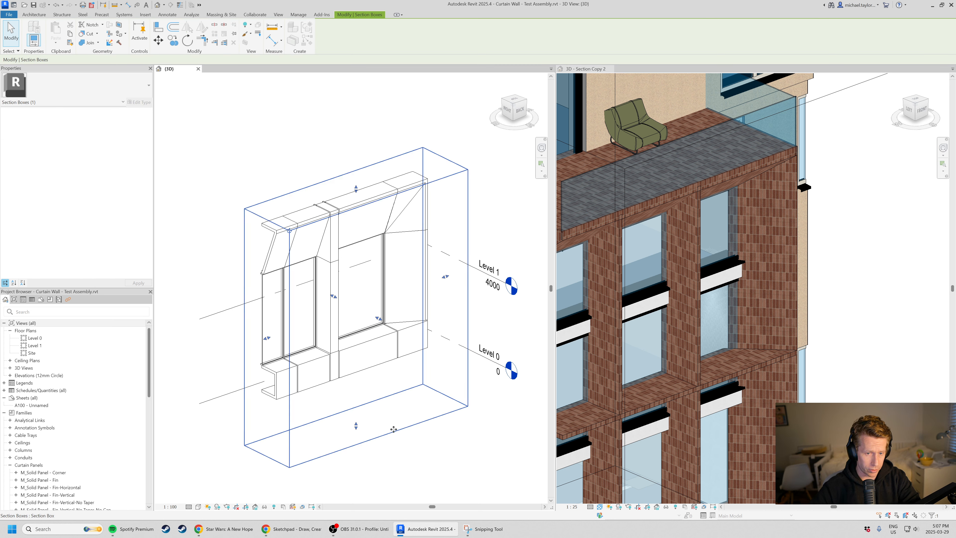
pyautogui.moveTo(361, 301)
pyautogui.keyDown('shift'); pyautogui.mouseDown(button='middle')
pyautogui.moveTo(341, 259)
pyautogui.moveTo(348, 312)
pyautogui.mouseUp(button='middle'); pyautogui.keyUp('shift')
pyautogui.moveTo(361, 290); pyautogui.dragTo(361, 194)
pyautogui.keyDown('shift'); pyautogui.moveTo(361, 320); pyautogui.dragTo(363, 286, button='middle'); pyautogui.keyUp('shift')
pyautogui.press('Escape')
# Return the tiled views to single tabs and start a new project with another template chosen in place of the Construction Template.
pyautogui.press('t')
pyautogui.press('w')
pyautogui.click(9, 15)
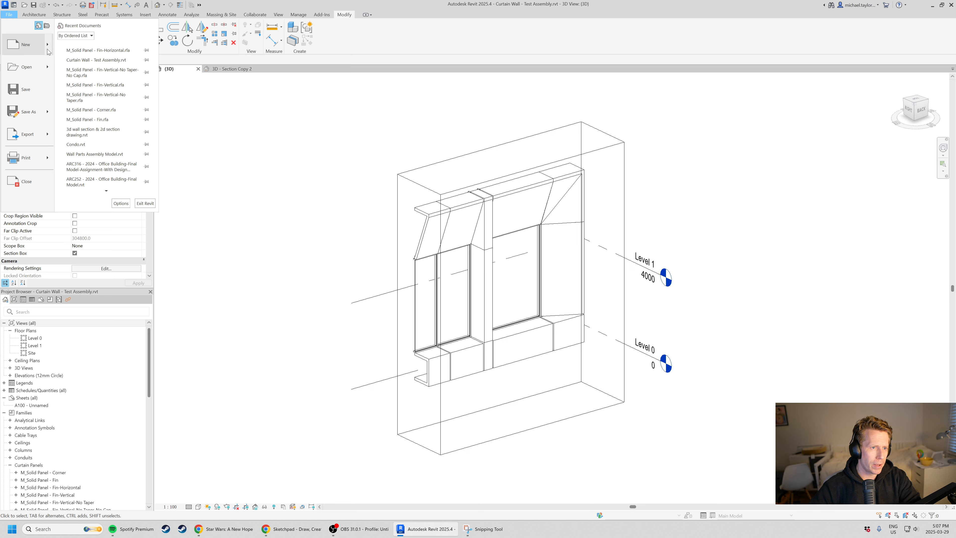
pyautogui.moveTo(47, 50)
pyautogui.click(102, 45)
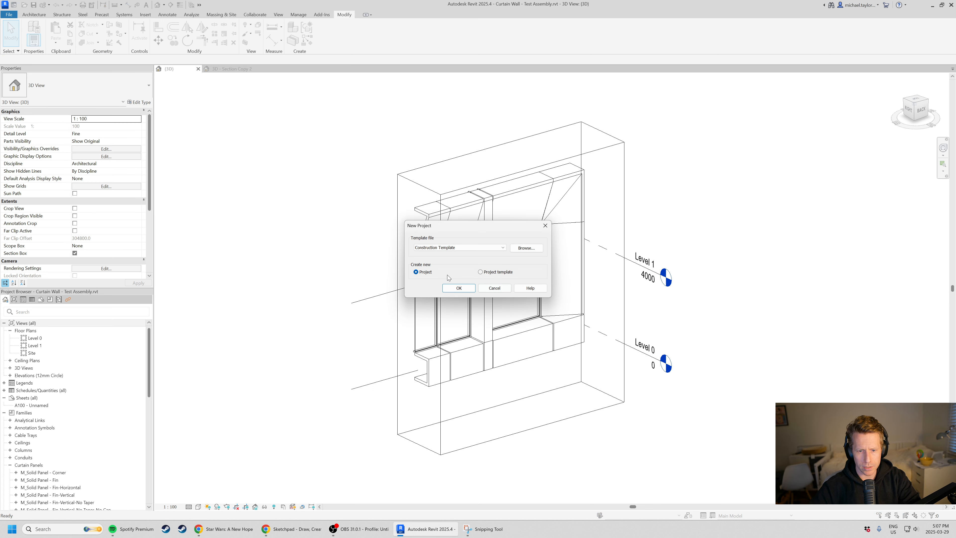
pyautogui.click(459, 247)
pyautogui.click(459, 263)
pyautogui.click(458, 288)
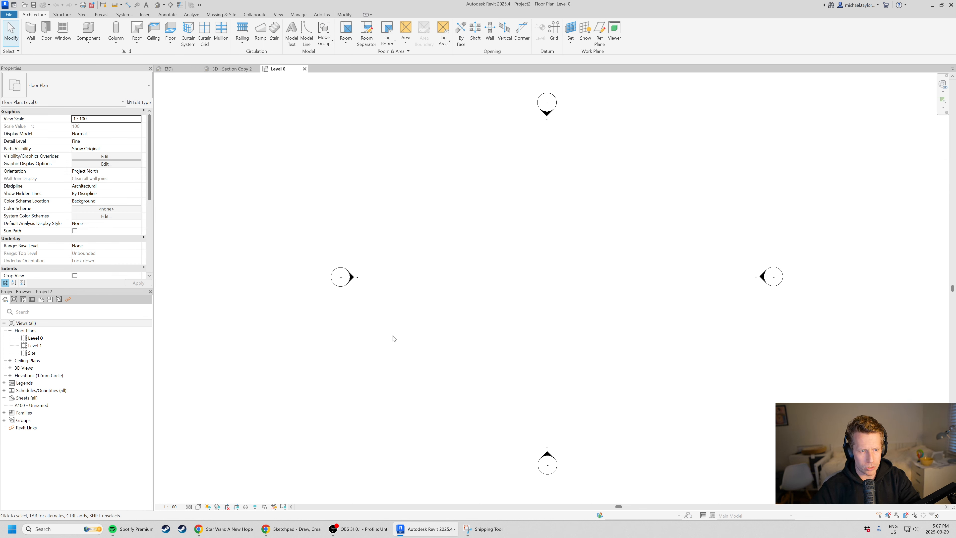
# Draw a horizontal Curtain_Wall-Empty wall about 14300 mm long across the middle of the Level 0 plan.
pyautogui.press('w')
pyautogui.press('a')
pyautogui.click(75, 85)
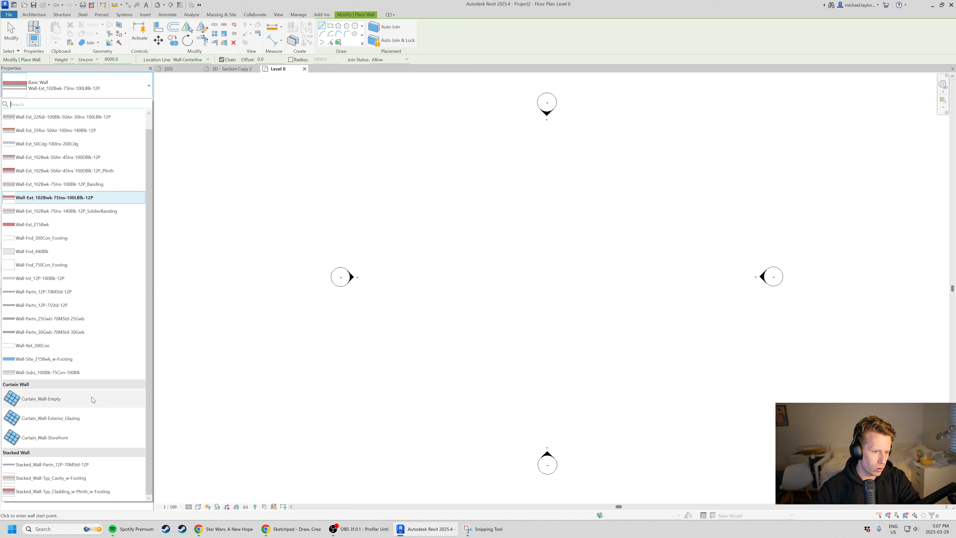
pyautogui.click(68, 402)
pyautogui.scroll(-1, 323, 232)
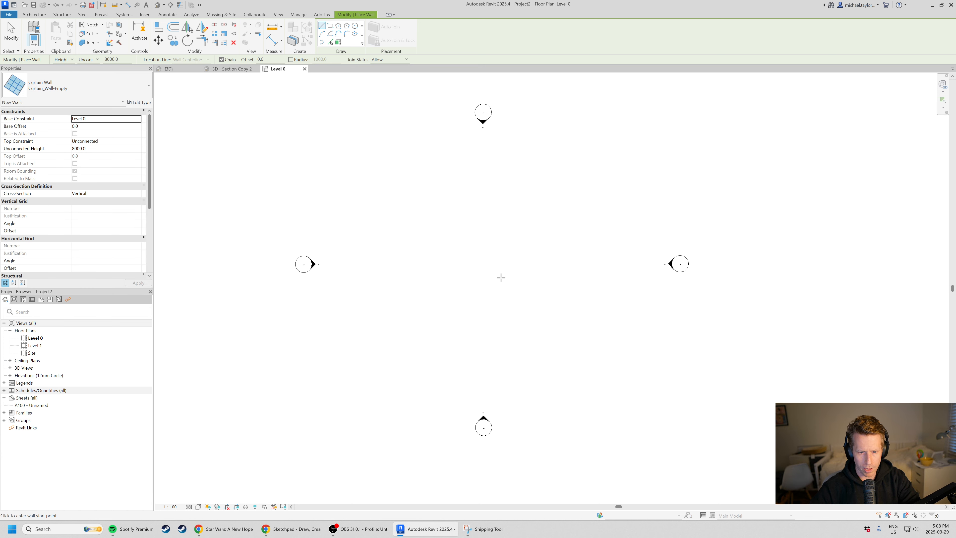
pyautogui.click(385, 278)
pyautogui.click(584, 279)
pyautogui.press('Escape')
pyautogui.press('Escape')
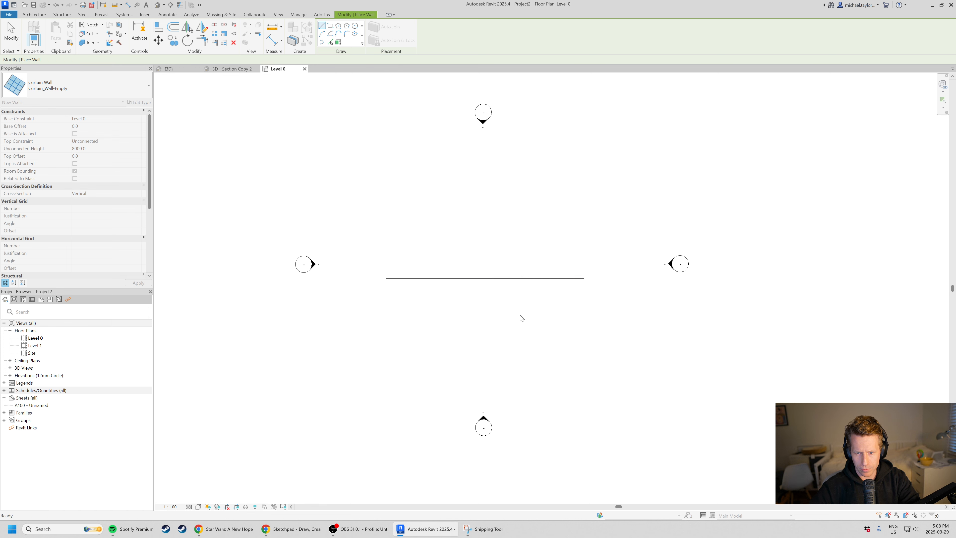
# Change the new wall's type to Curtain_Wall-Exterior_Glazing.
pyautogui.scroll(5, 523, 301)
pyautogui.click(525, 278)
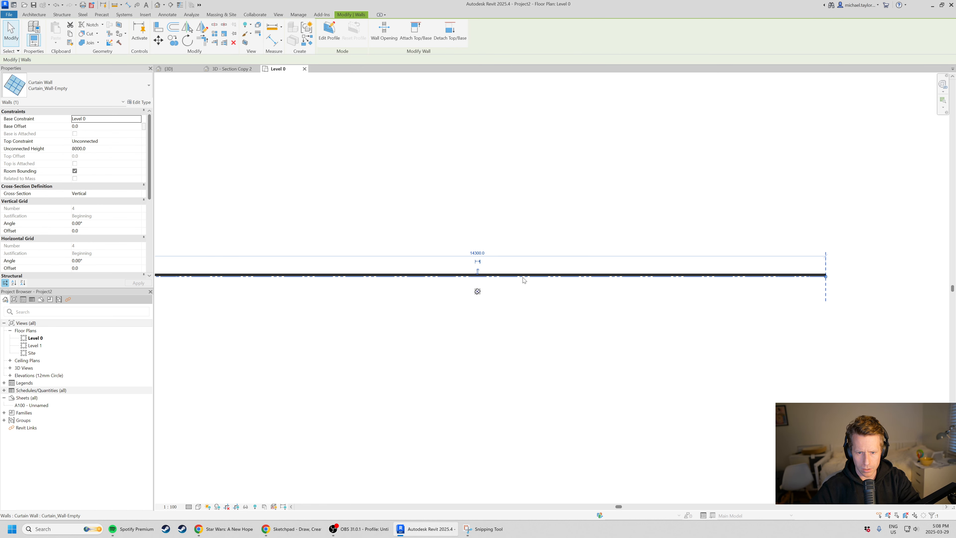
pyautogui.click(75, 85)
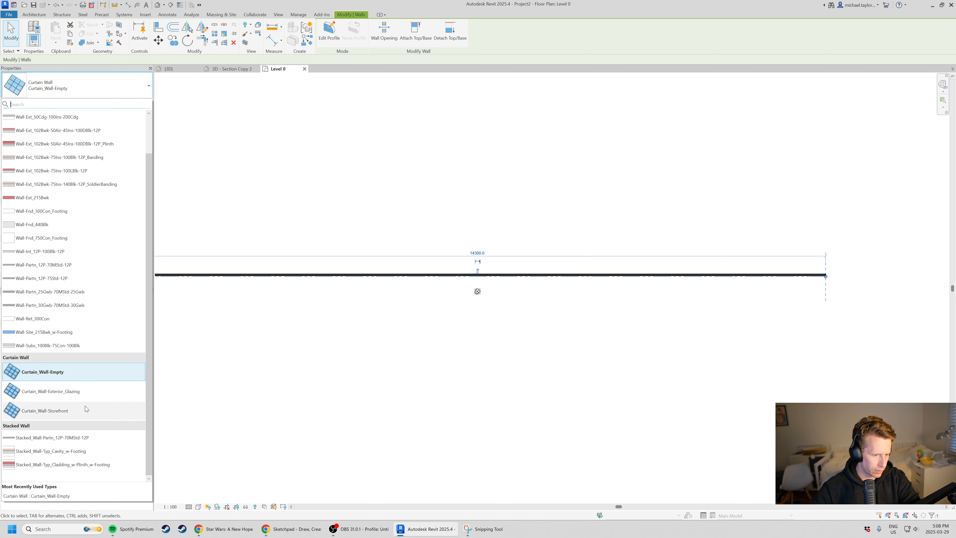
pyautogui.click(90, 391)
pyautogui.click(447, 381)
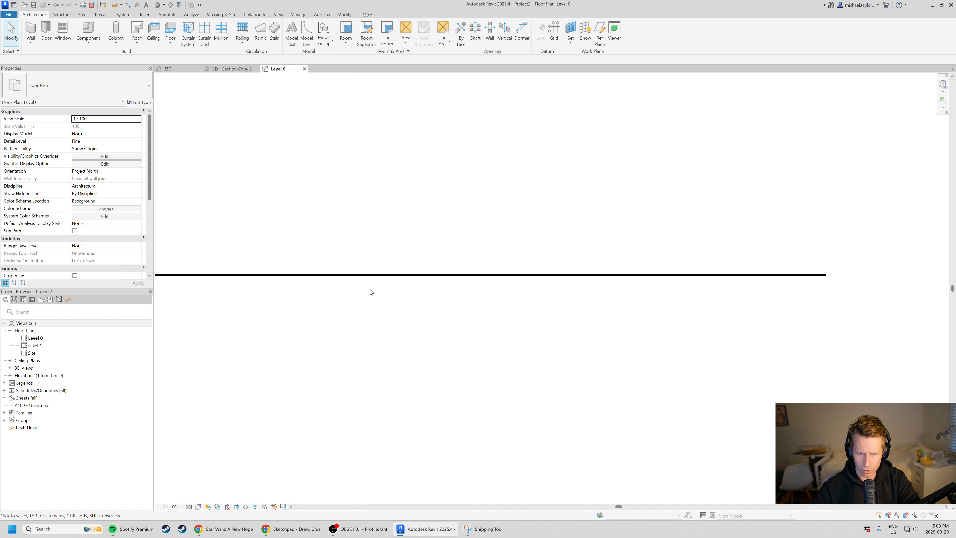
pyautogui.press('w')
pyautogui.press('t')
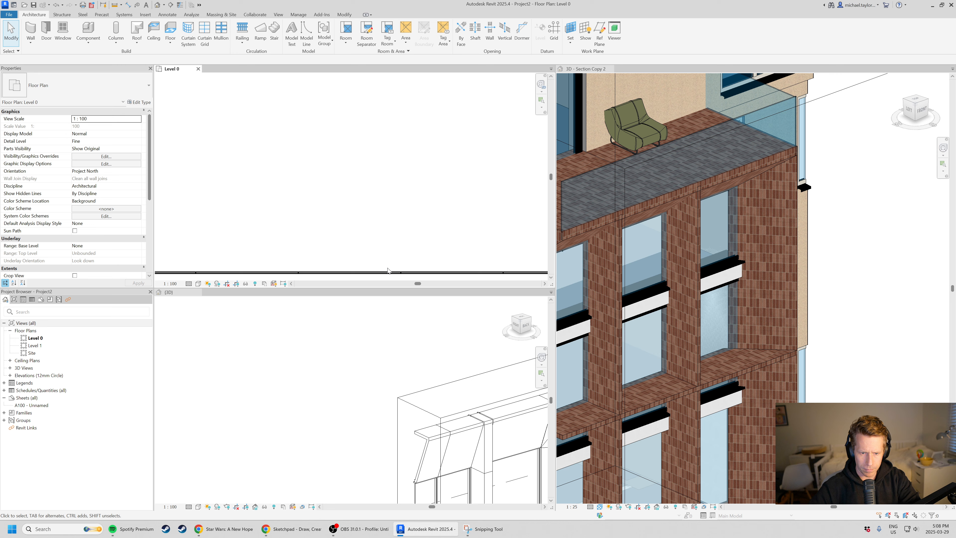
pyautogui.press('t')
pyautogui.press('w')
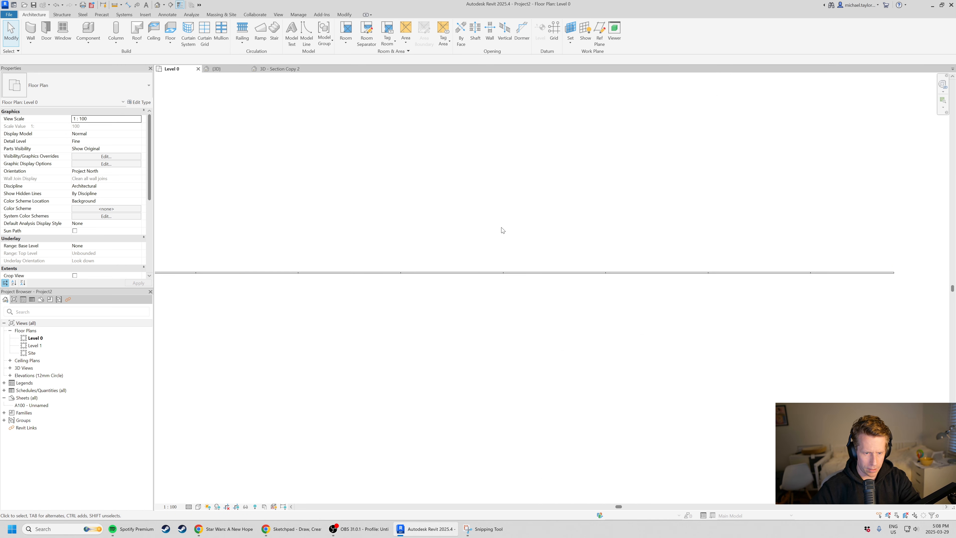
# Examine the spacing of the curtain wall's vertical grid lines in plan by selecting individual grid lines.
pyautogui.scroll(3, 286, 287)
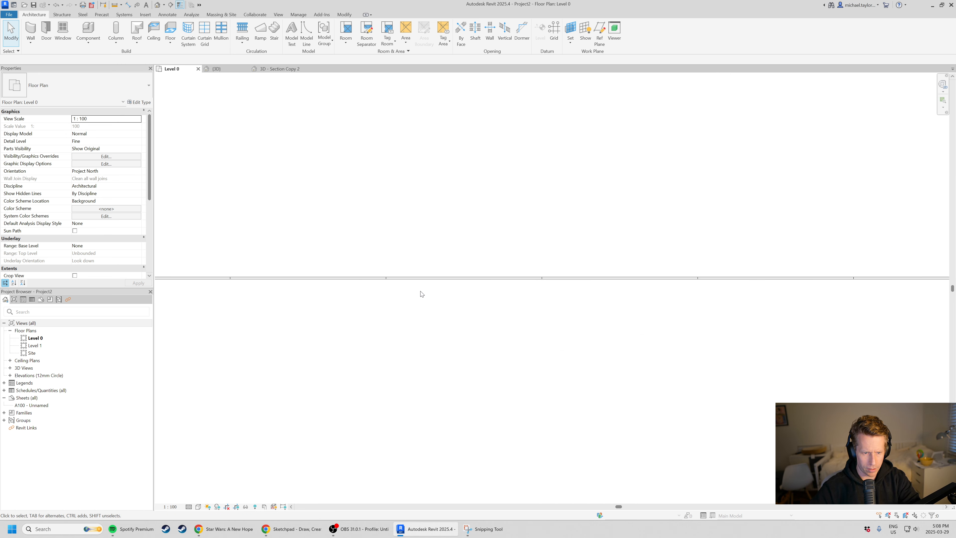
pyautogui.click(375, 280)
pyautogui.scroll(-5, 295, 289)
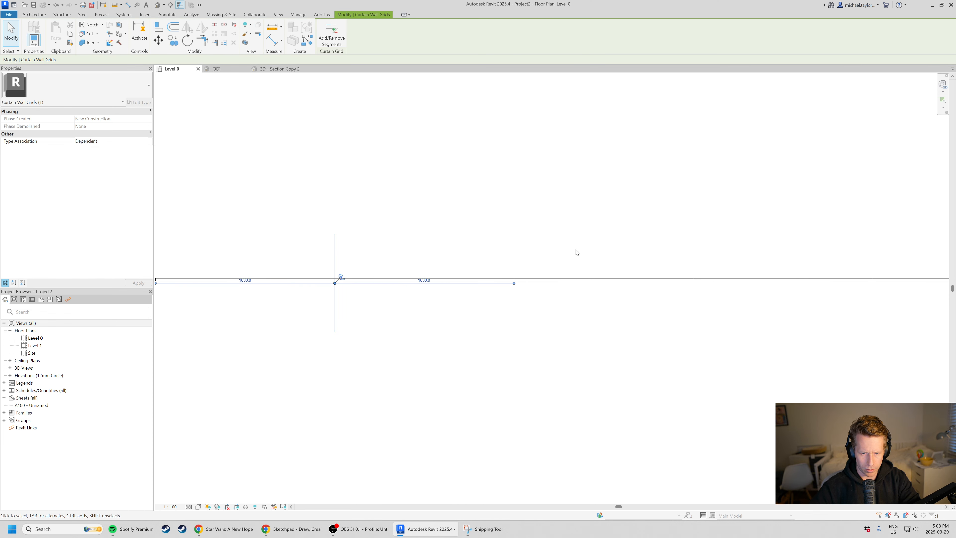
pyautogui.click(576, 249)
pyautogui.click(514, 280)
pyautogui.scroll(-3, 431, 248)
pyautogui.click(543, 333)
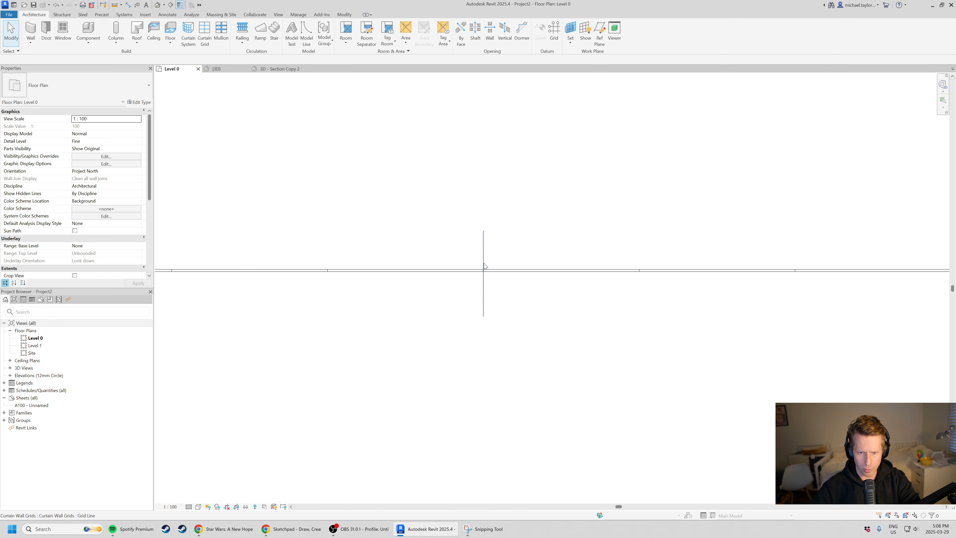
pyautogui.scroll(-2, 490, 254)
pyautogui.scroll(3, 539, 200)
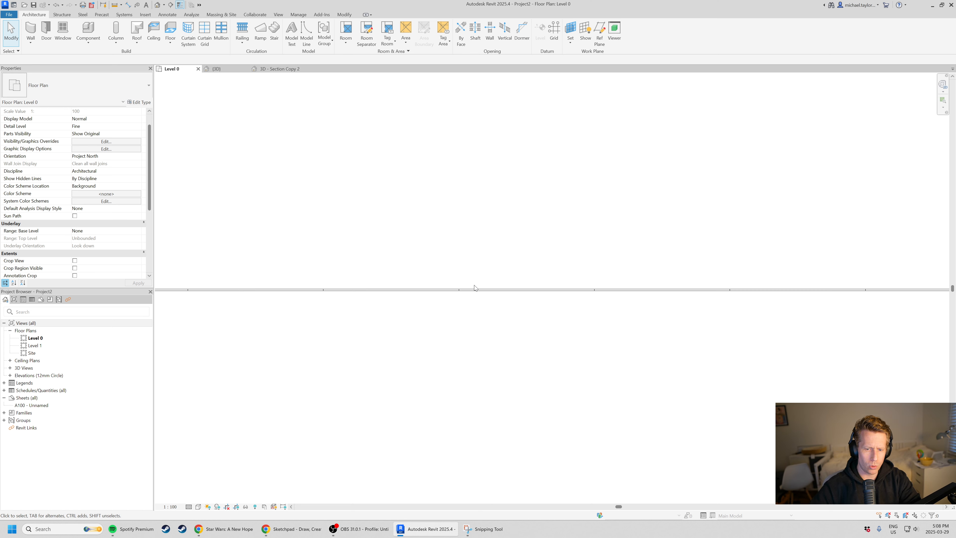
pyautogui.scroll(-6, 471, 279)
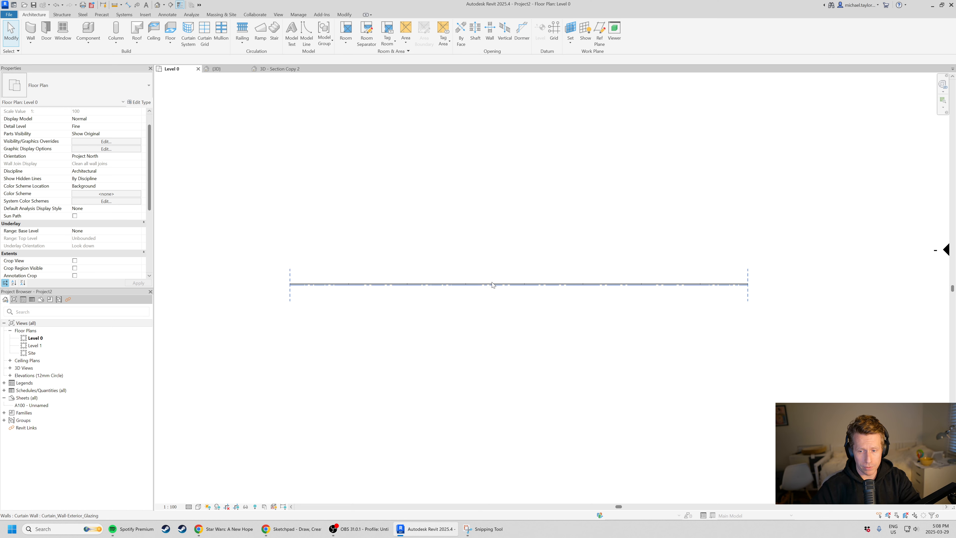
# Shorten the curtain wall to about 8200 mm by pulling in its east end.
pyautogui.click(685, 284)
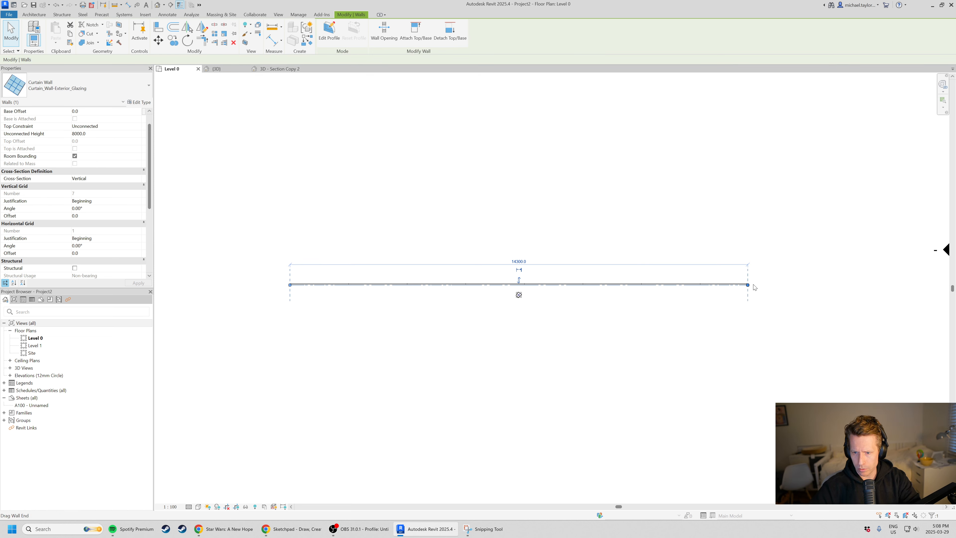
pyautogui.moveTo(748, 285); pyautogui.dragTo(555, 281)
pyautogui.click(468, 358)
pyautogui.click(361, 286)
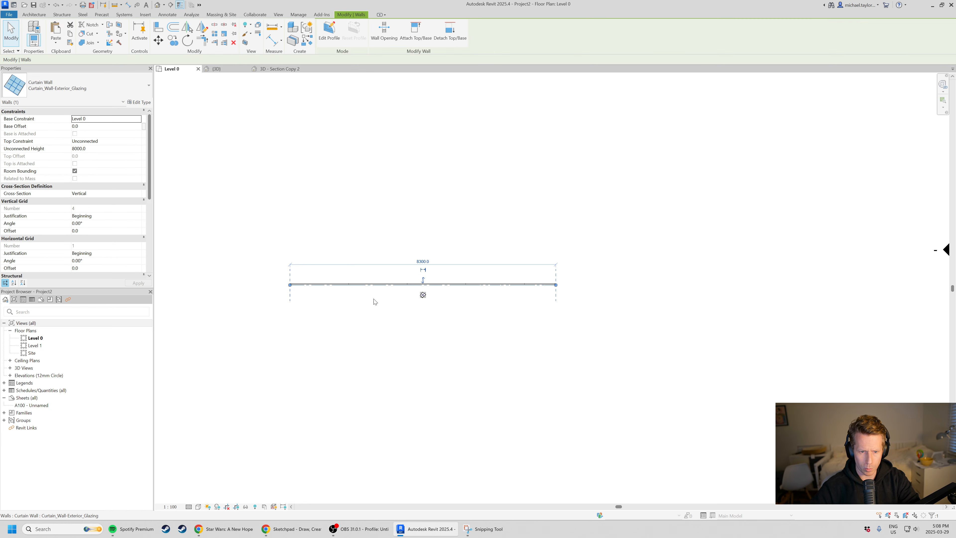
pyautogui.click(375, 302)
pyautogui.scroll(2, 424, 278)
pyautogui.click(589, 289)
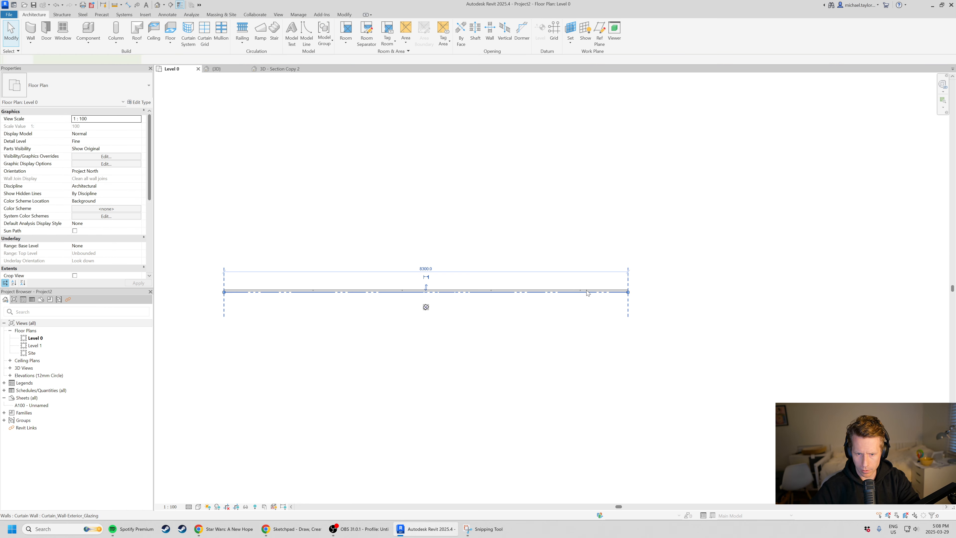
pyautogui.scroll(1, 628, 292)
pyautogui.moveTo(627, 291); pyautogui.dragTo(622, 292)
pyautogui.scroll(-2, 632, 315)
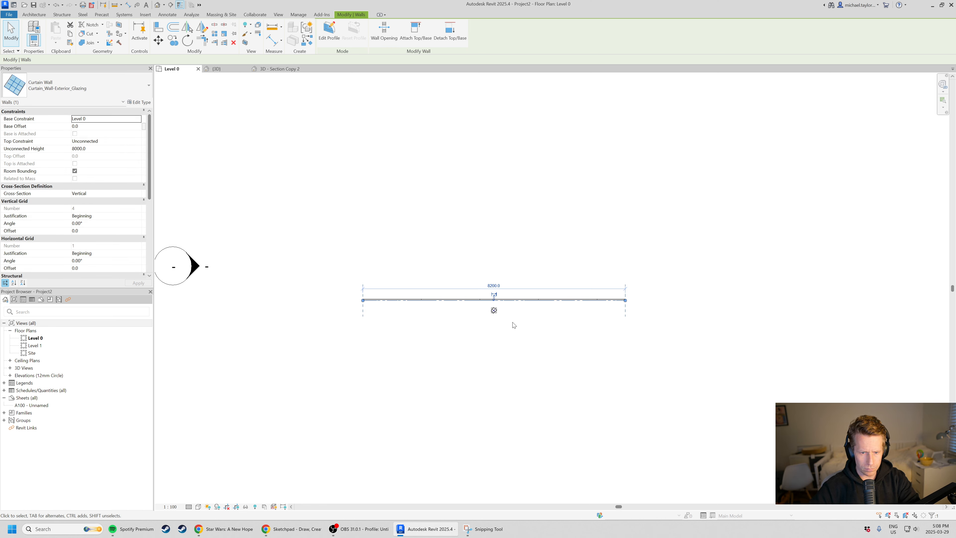
pyautogui.scroll(2, 502, 320)
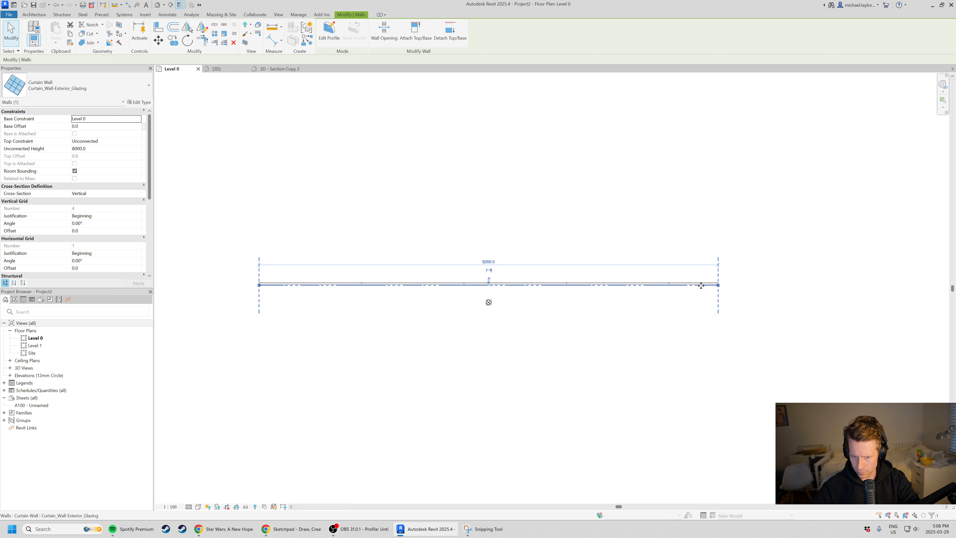
pyautogui.click(632, 344)
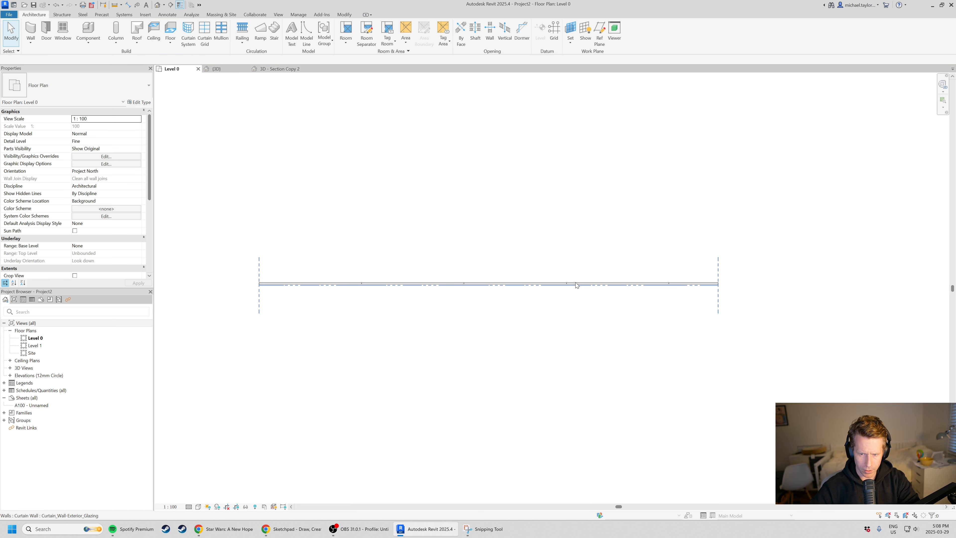
# Open the project's default 3D view and slide the curtain wall along its length away from the level markers.
pyautogui.click(569, 284)
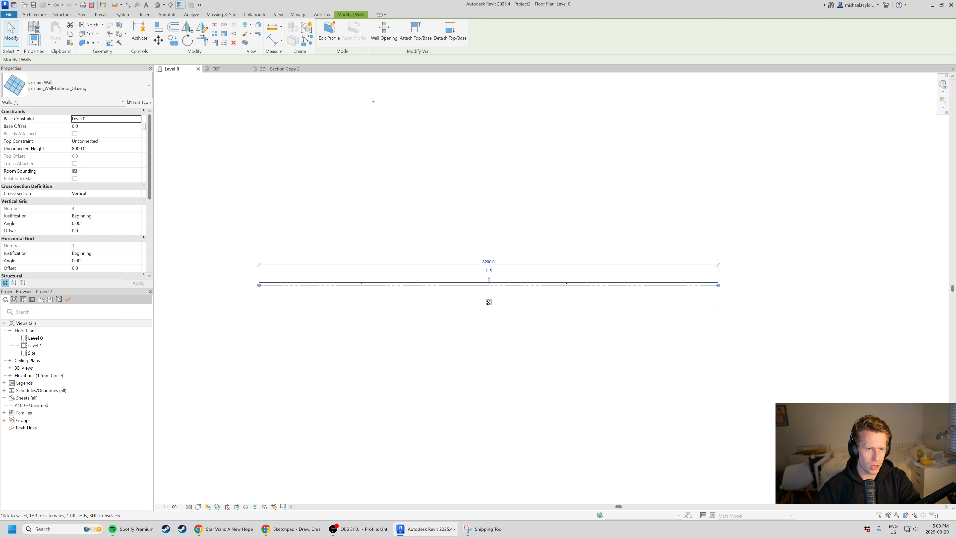
pyautogui.click(157, 5)
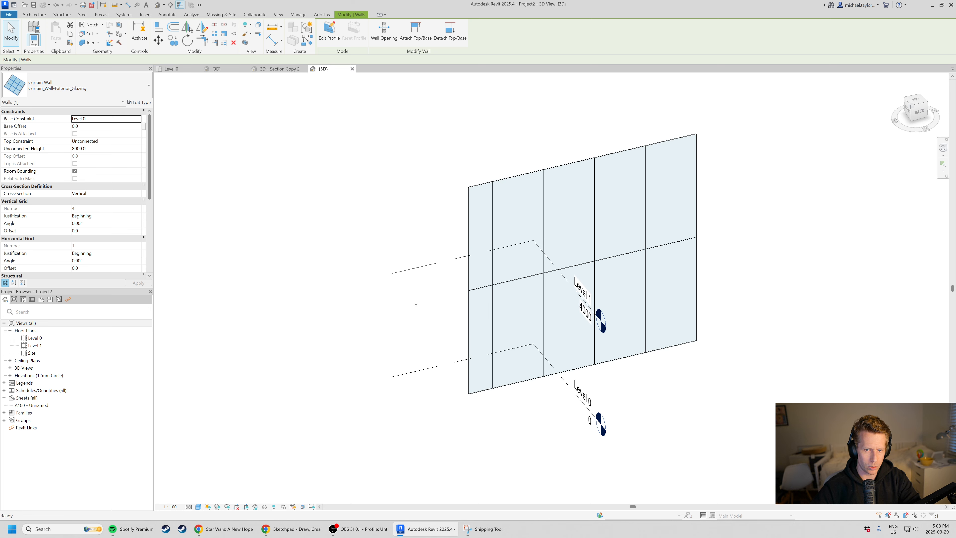
pyautogui.scroll(-2, 433, 271)
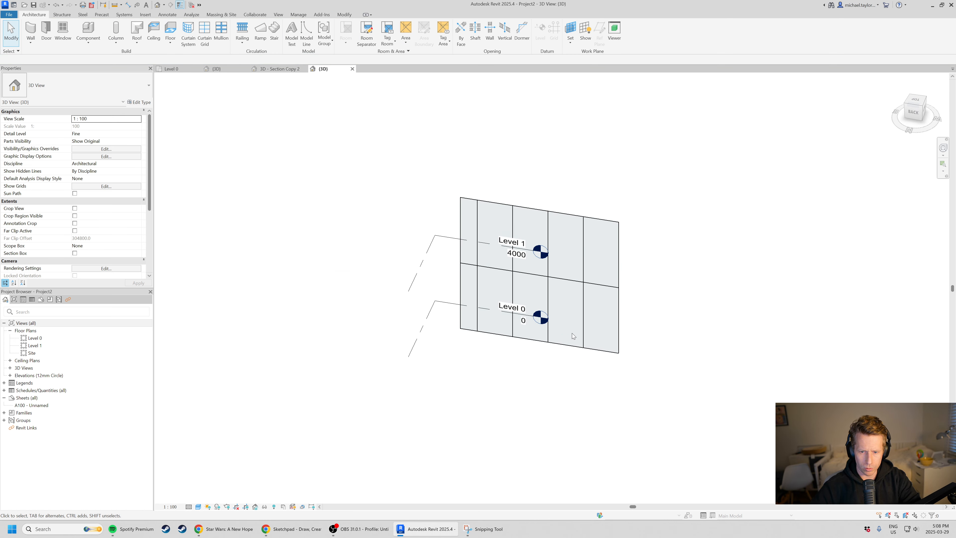
pyautogui.click(551, 334)
pyautogui.moveTo(551, 334); pyautogui.dragTo(435, 339)
pyautogui.click(528, 391)
pyautogui.scroll(2, 323, 328)
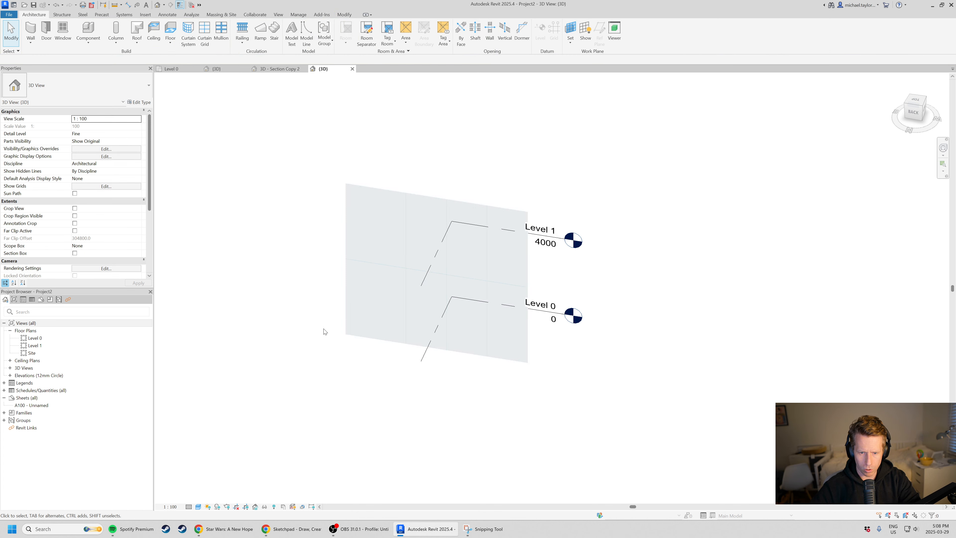
# Move the curtain wall further along until it stands completely clear of the level lines in the 3D view.
pyautogui.click(494, 352)
pyautogui.moveTo(501, 345); pyautogui.dragTo(360, 336)
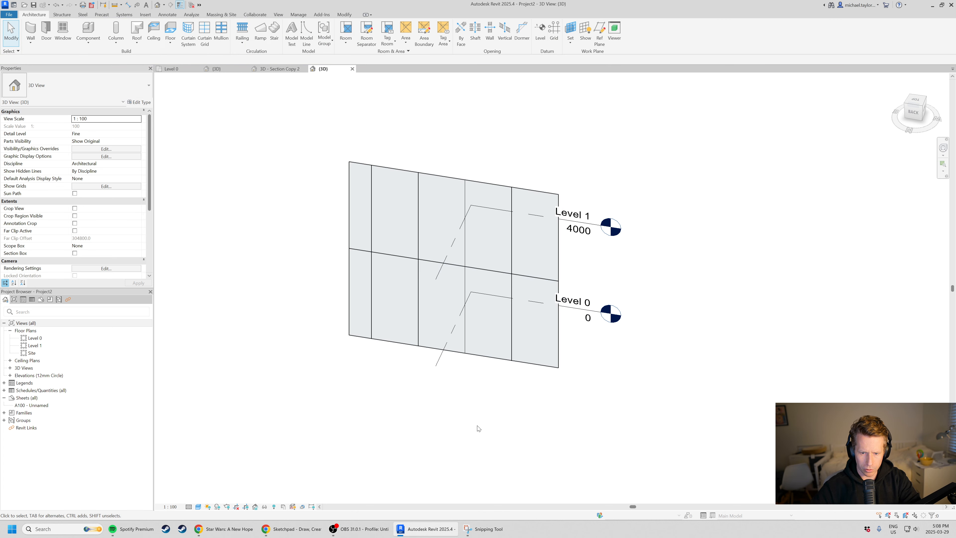
pyautogui.click(452, 268)
pyautogui.moveTo(546, 363); pyautogui.dragTo(373, 341)
pyautogui.scroll(-1, 674, 346)
pyautogui.moveTo(678, 346); pyautogui.dragTo(737, 349, button='middle')
pyautogui.click(425, 399)
pyautogui.scroll(2, 449, 274)
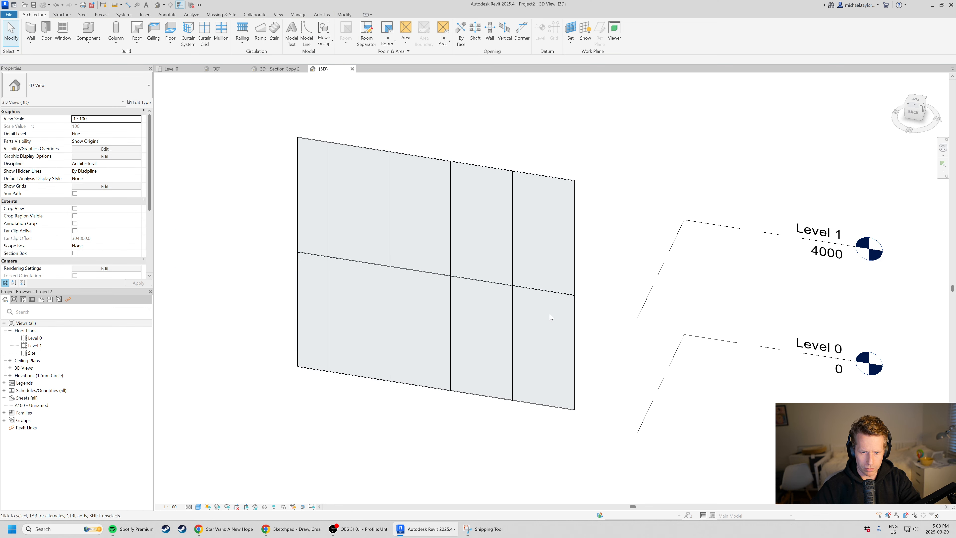
pyautogui.scroll(-1, 337, 307)
pyautogui.keyDown('shift'); pyautogui.moveTo(473, 350); pyautogui.dragTo(450, 347, button='middle'); pyautogui.keyUp('shift')
pyautogui.scroll(1, 456, 264)
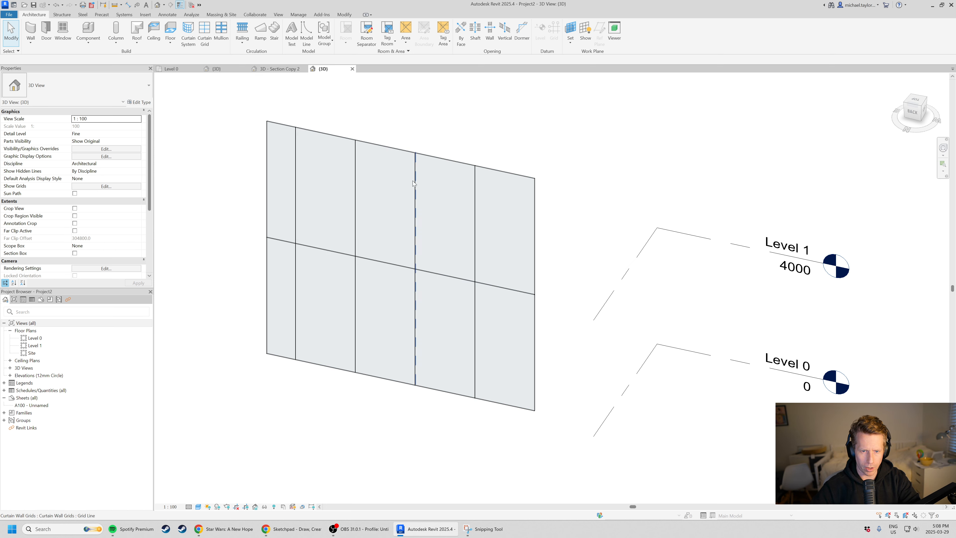
# Add two vertical grid lines at panel midpoints and two horizontal ones, 1000 mm above the central grid line and midway down the lower row.
pyautogui.click(205, 34)
pyautogui.click(385, 147)
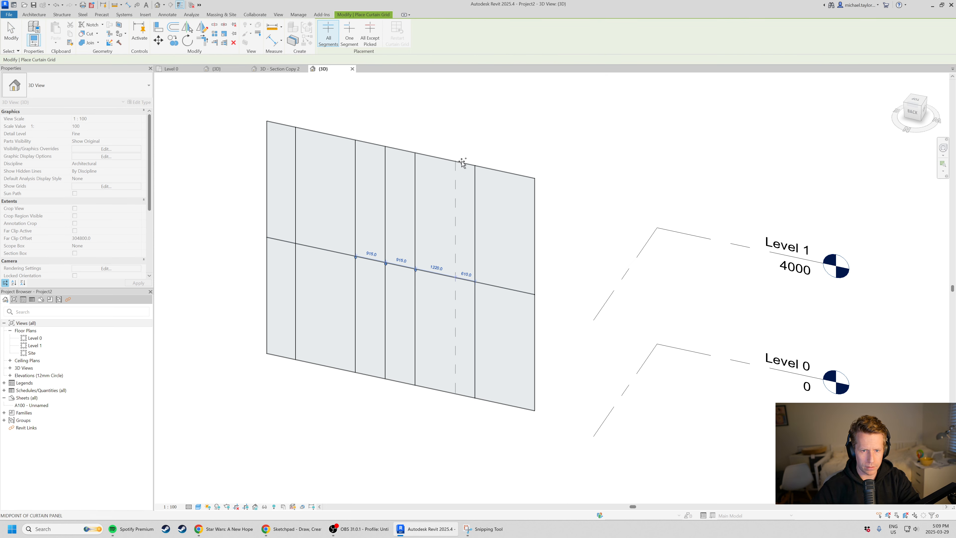
pyautogui.click(448, 157)
pyautogui.click(474, 251)
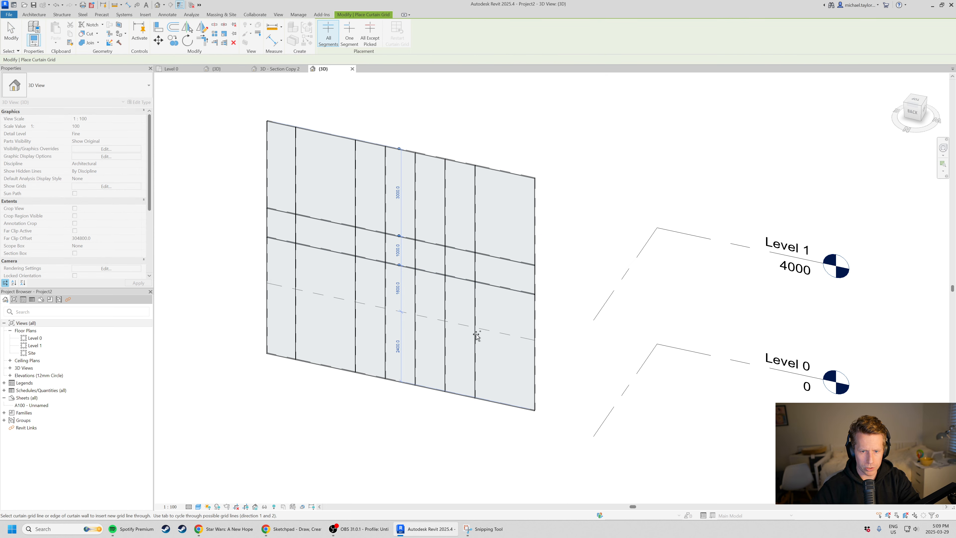
pyautogui.click(516, 341)
pyautogui.press('Escape')
pyautogui.press('Escape')
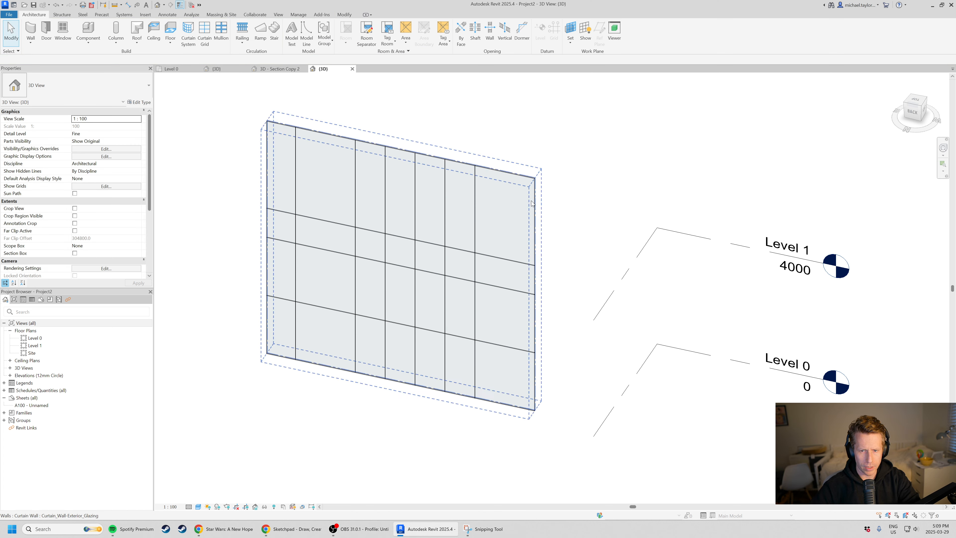
# Stretch the curtain wall taller by raising its top edge.
pyautogui.click(533, 203)
pyautogui.moveTo(401, 146); pyautogui.dragTo(401, 100)
pyautogui.click(593, 259)
pyautogui.scroll(-2, 592, 258)
pyautogui.scroll(2, 467, 226)
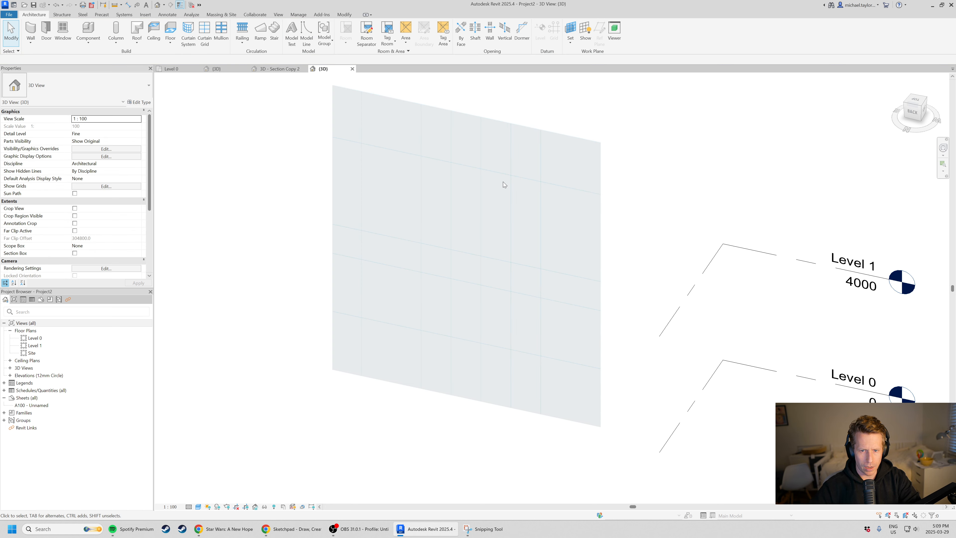
# Raise the second horizontal grid line from the top to 1700 mm above the grid line beneath it.
pyautogui.click(494, 259)
pyautogui.moveTo(498, 259); pyautogui.dragTo(497, 239)
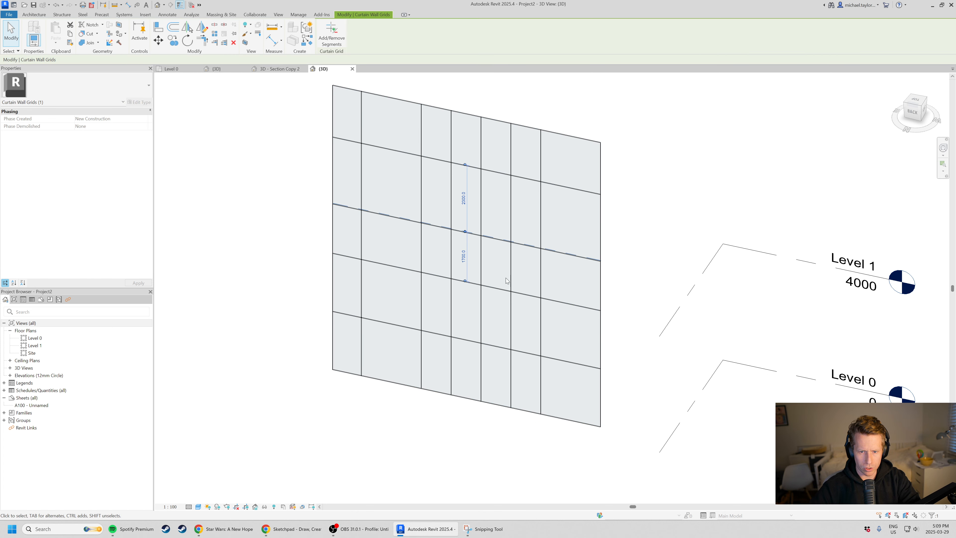
pyautogui.click(541, 277)
pyautogui.click(496, 296)
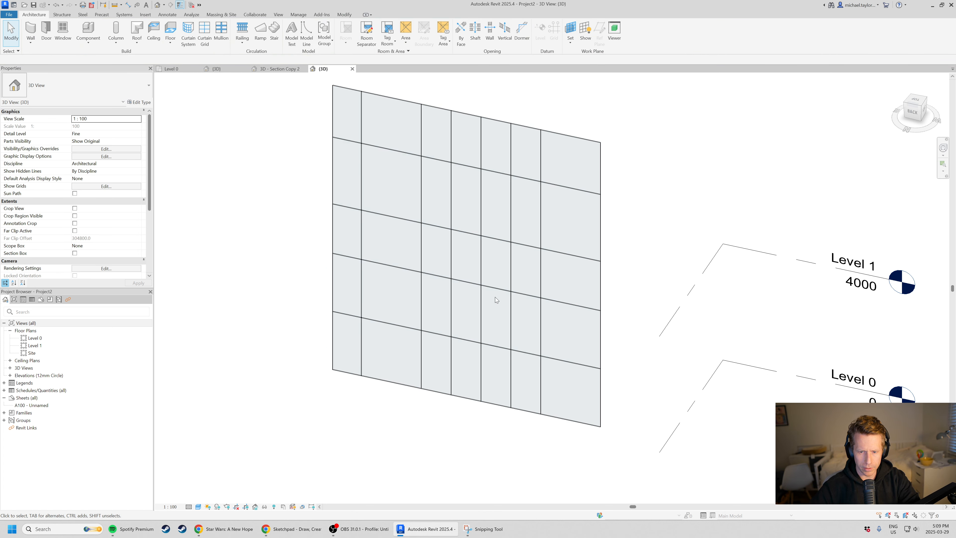
# Unpin the third horizontal grid line from the top of the curtain wall and move it down closer to the line beneath.
pyautogui.scroll(1, 495, 297)
pyautogui.click(503, 291)
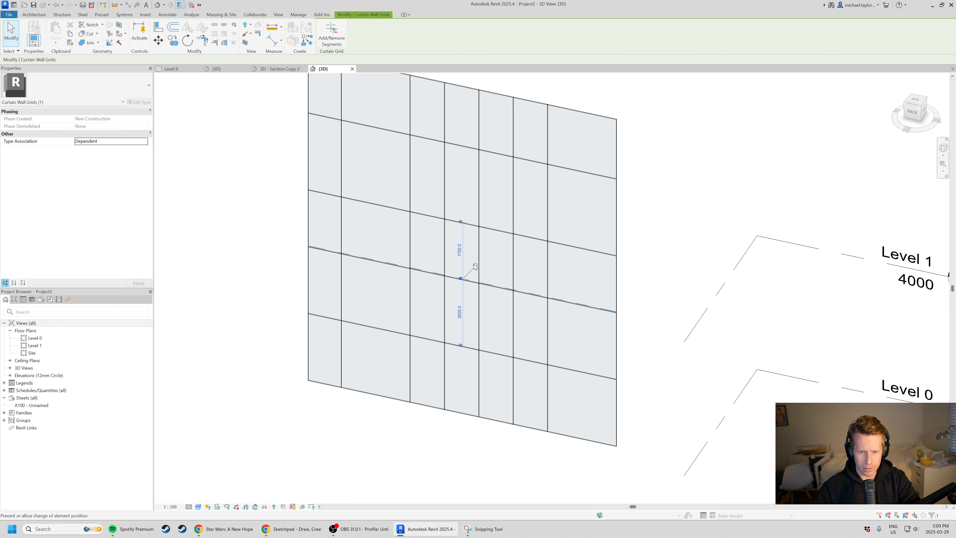
pyautogui.scroll(2, 472, 271)
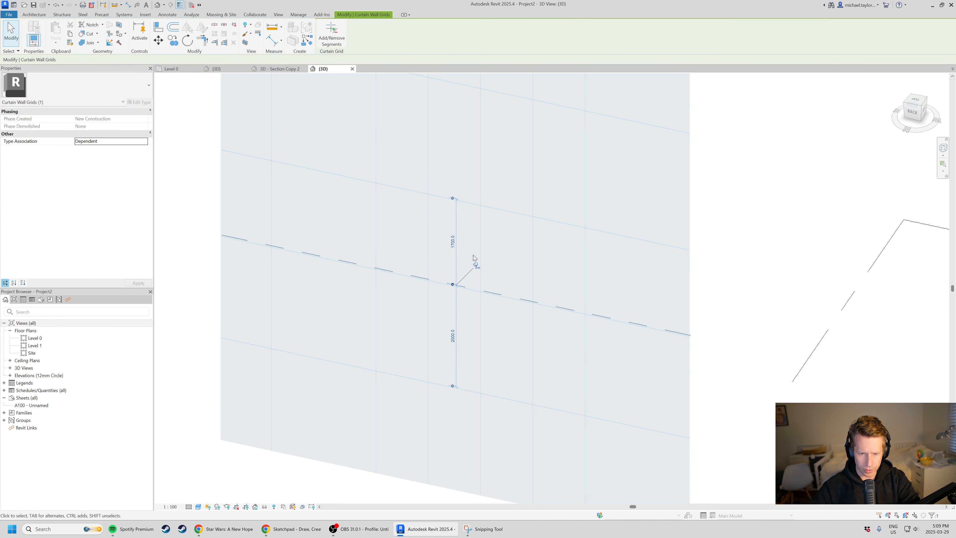
pyautogui.click(474, 268)
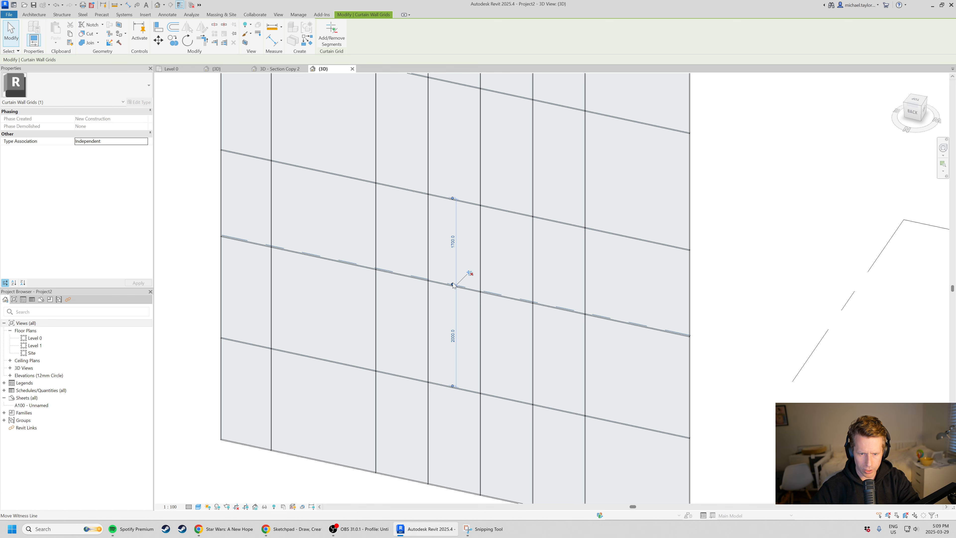
pyautogui.scroll(3, 454, 285)
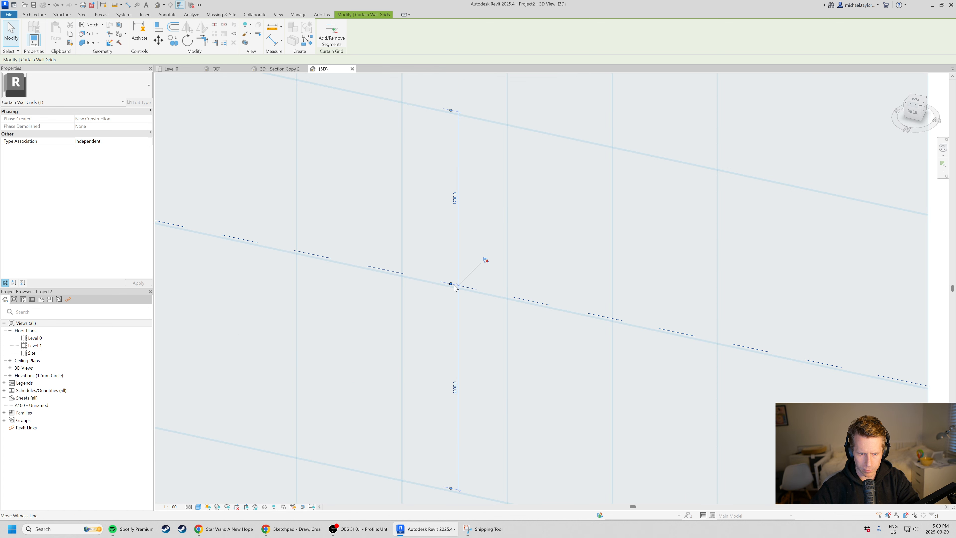
pyautogui.scroll(-2, 455, 288)
pyautogui.moveTo(455, 288); pyautogui.dragTo(458, 330)
pyautogui.scroll(-2, 457, 298)
pyautogui.moveTo(700, 322); pyautogui.dragTo(680, 321, button='middle')
pyautogui.click(680, 322)
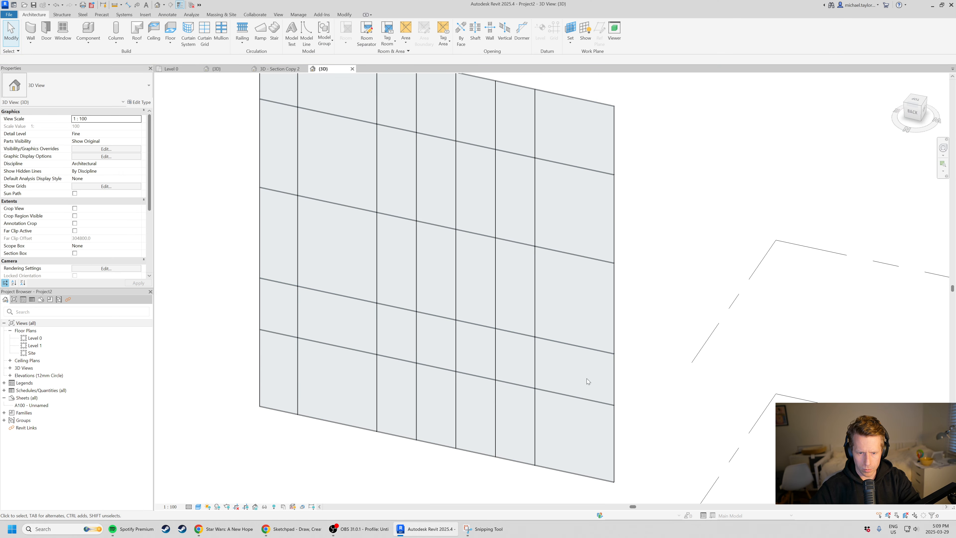
# Review the curtain wall's type properties, including its vertical and horizontal grid layout and spacing settings.
pyautogui.keyDown('shift'); pyautogui.moveTo(520, 330); pyautogui.dragTo(447, 363, button='middle'); pyautogui.keyUp('shift')
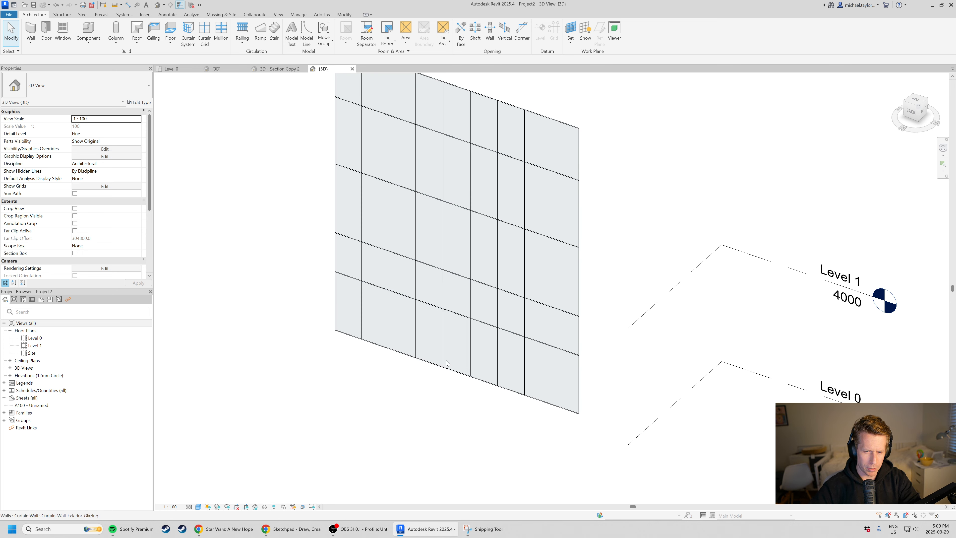
pyautogui.scroll(-2, 425, 403)
pyautogui.scroll(3, 475, 200)
pyautogui.scroll(-2, 480, 319)
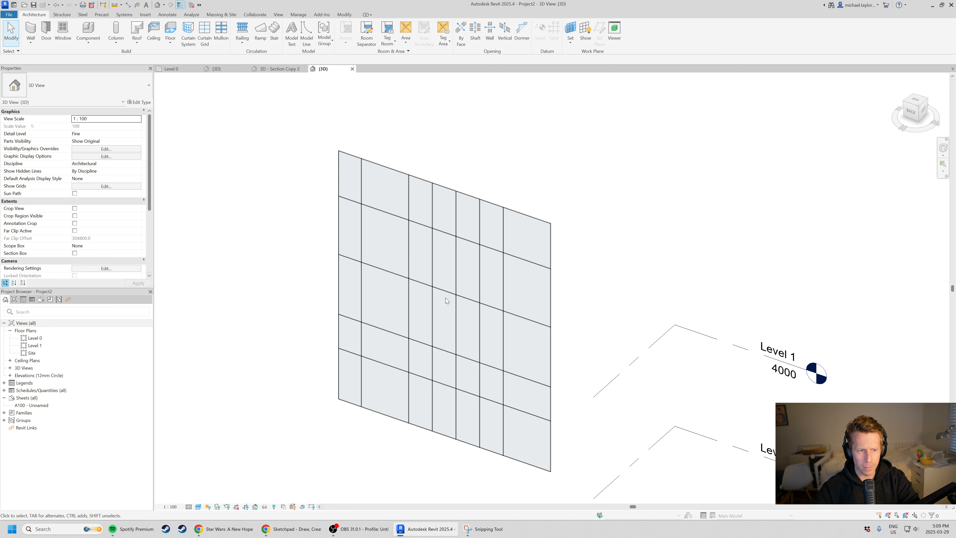
pyautogui.scroll(1, 571, 363)
pyautogui.click(527, 284)
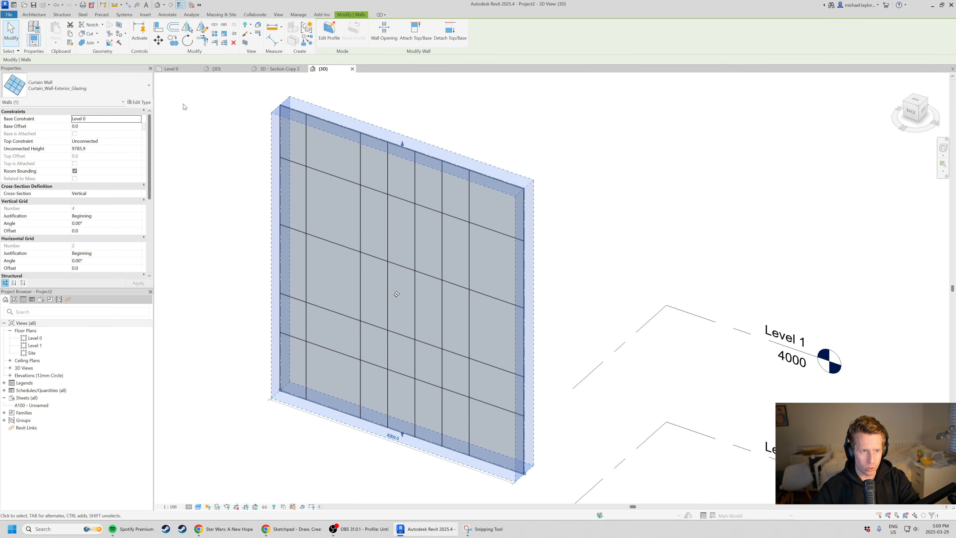
pyautogui.click(140, 102)
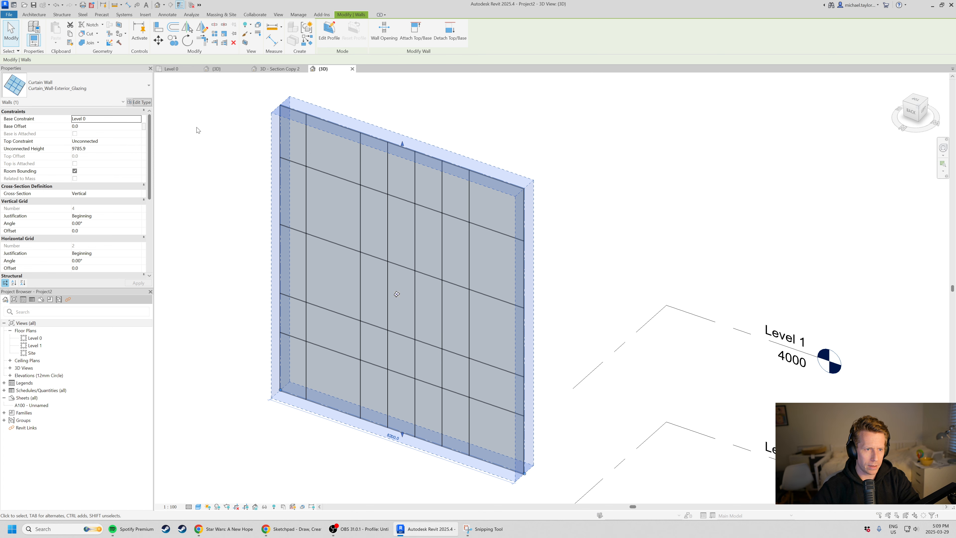
pyautogui.moveTo(267, 90); pyautogui.dragTo(792, 107)
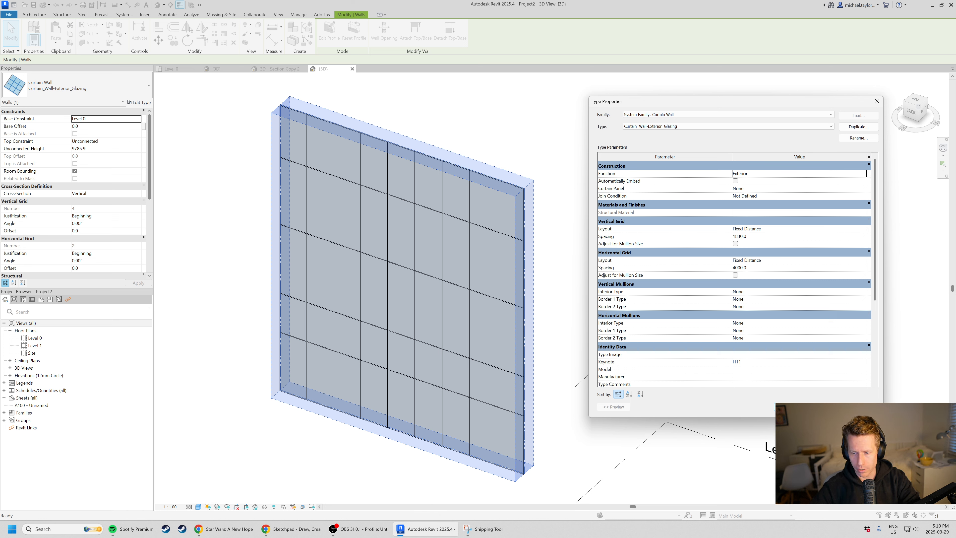
pyautogui.click(790, 407)
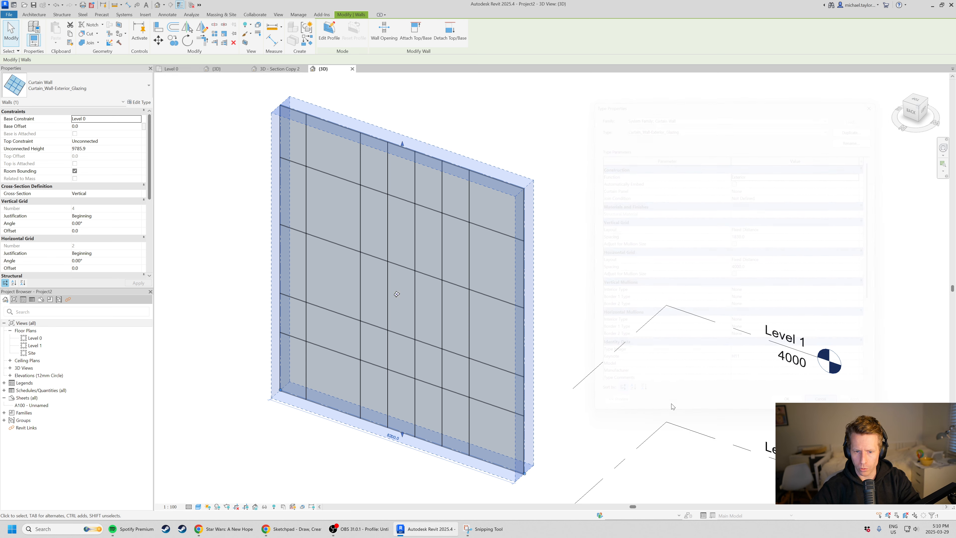
# Delete the gridded curtain wall from the 3D view.
pyautogui.click(672, 405)
pyautogui.click(526, 309)
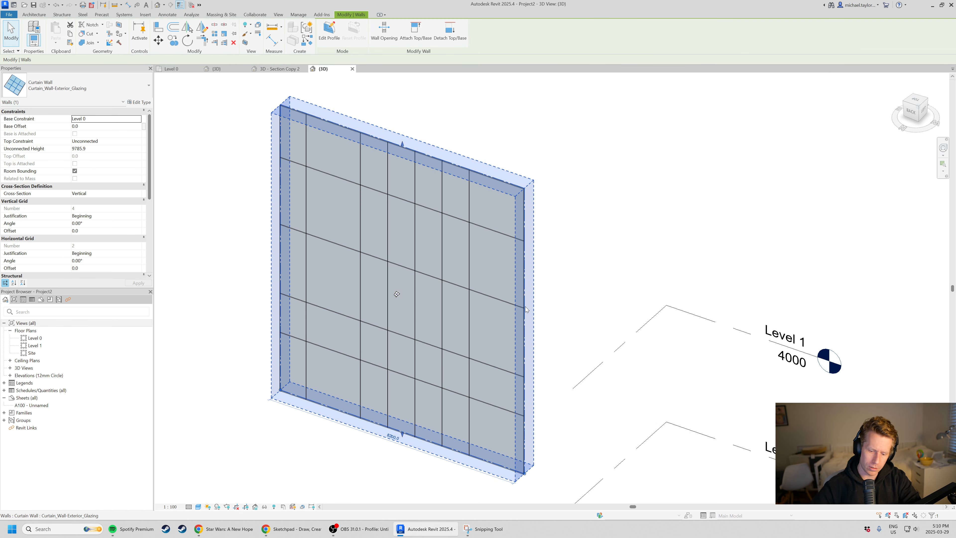
pyautogui.press('Delete')
pyautogui.press('w')
pyautogui.press('a')
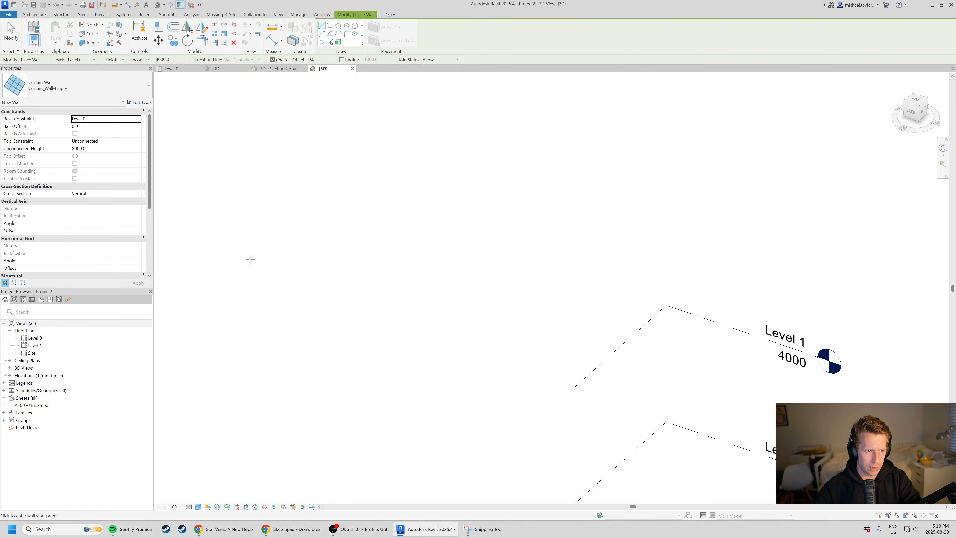
pyautogui.click(340, 377)
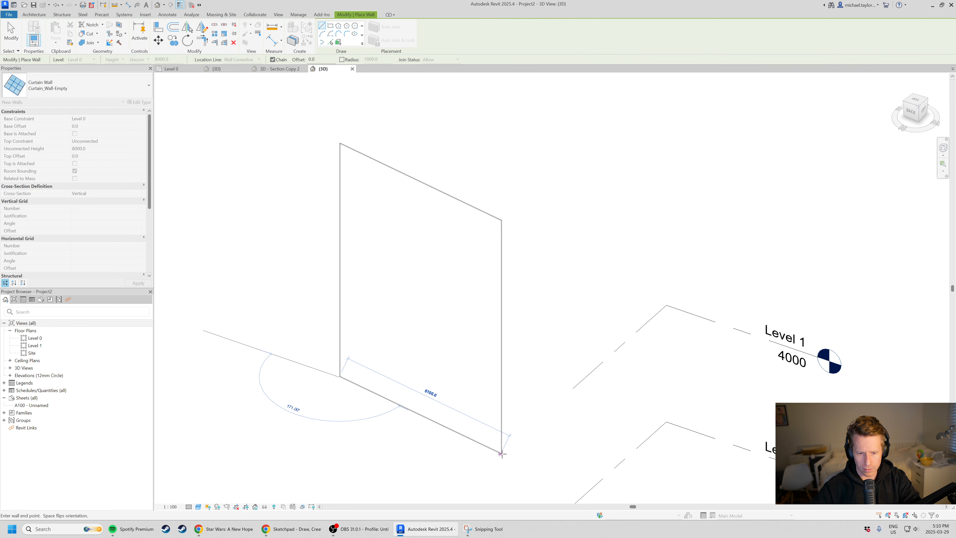
pyautogui.click(527, 442)
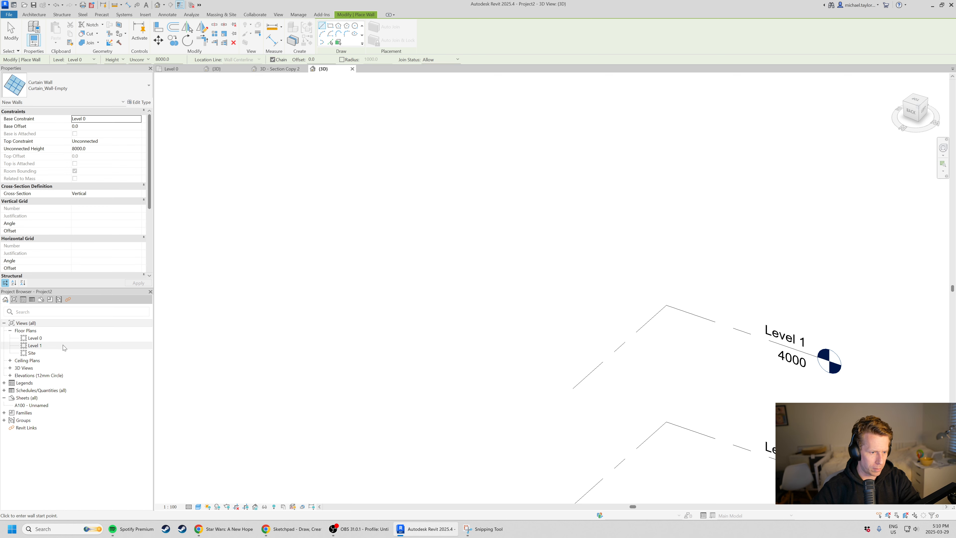
# Draw a straight horizontal Curtain_Wall-Empty wall about 10100 mm long between the elevation markers in the Level 0 floor plan.
pyautogui.doubleClick(36, 338)
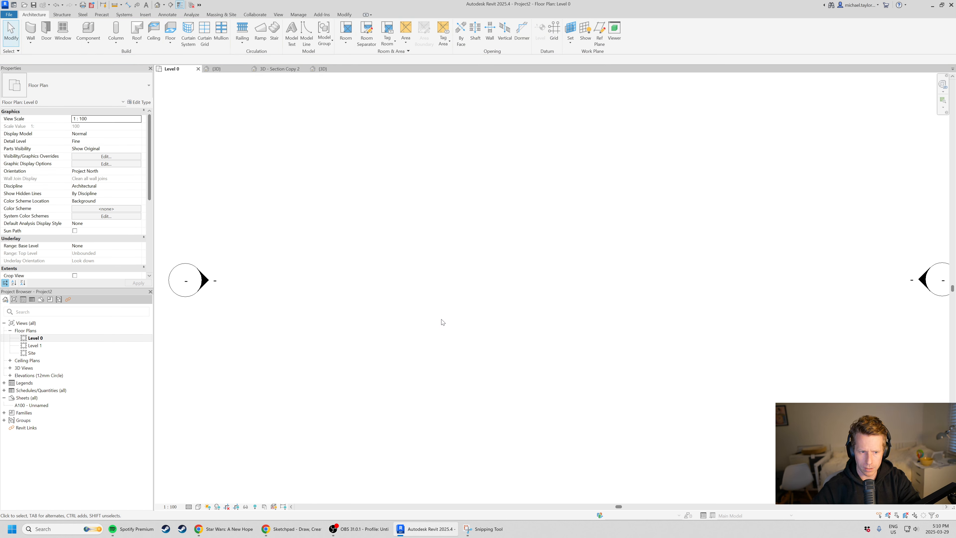
pyautogui.scroll(-3, 441, 316)
pyautogui.press('w')
pyautogui.press('a')
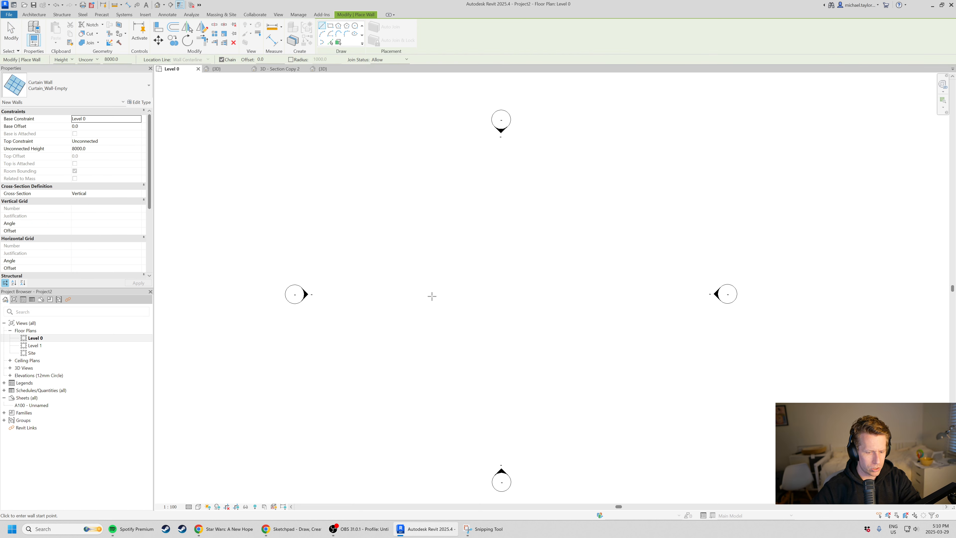
pyautogui.click(433, 298)
pyautogui.click(594, 300)
pyautogui.press('Escape')
pyautogui.press('Escape')
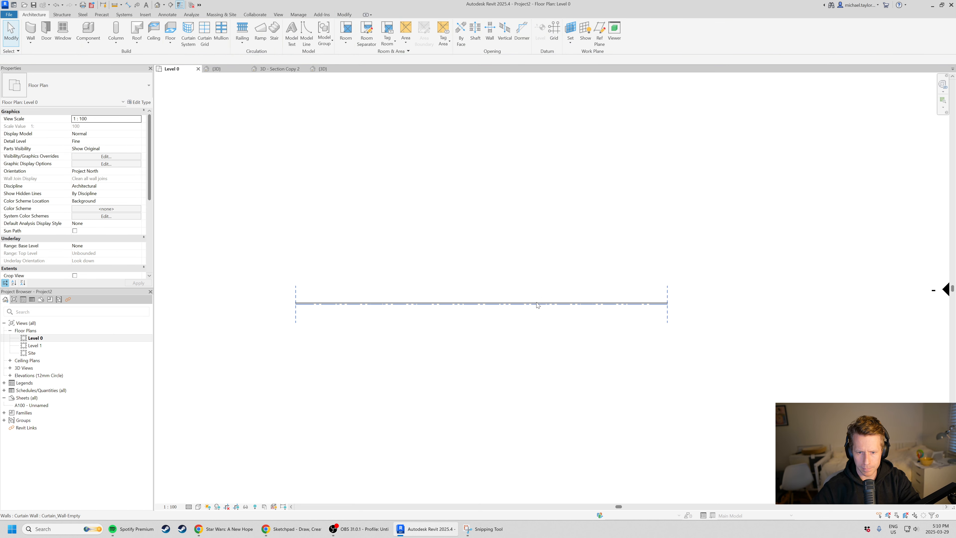
# Change the new wall's type to Curtain_Wall-Exterior_Glazing.
pyautogui.click(538, 305)
pyautogui.scroll(5, 527, 321)
pyautogui.click(145, 88)
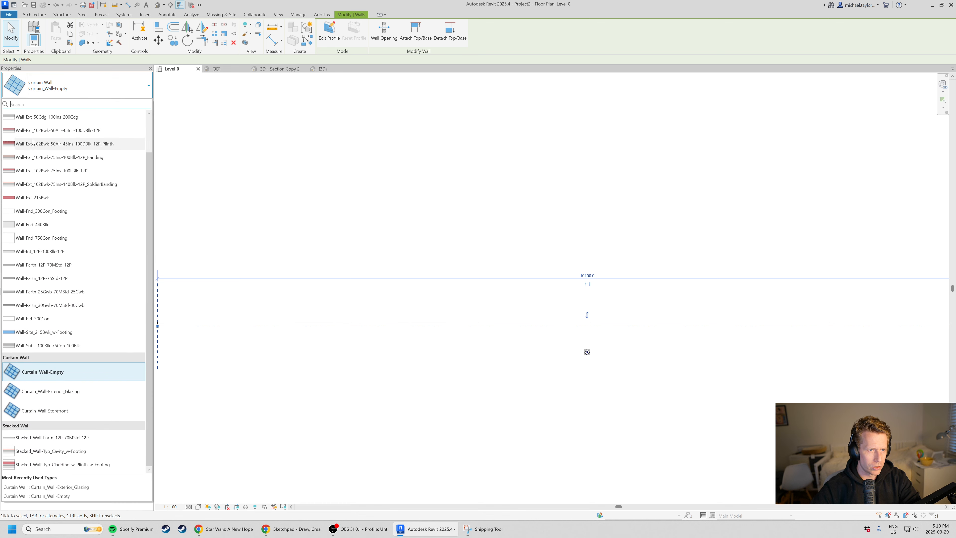
pyautogui.click(81, 392)
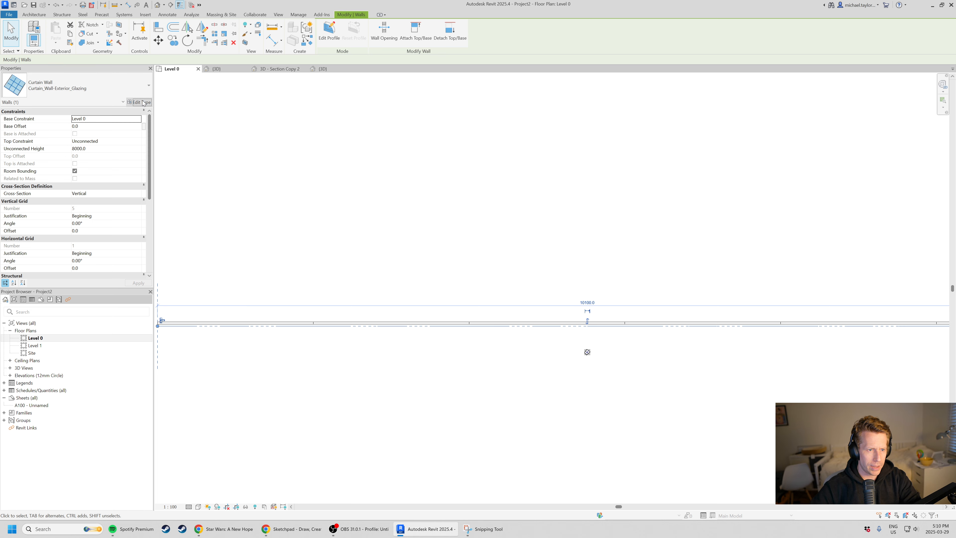
# Set the curtain wall type's vertical grid layout to Minimum Spacing with a spacing of 1500 mm.
pyautogui.click(133, 102)
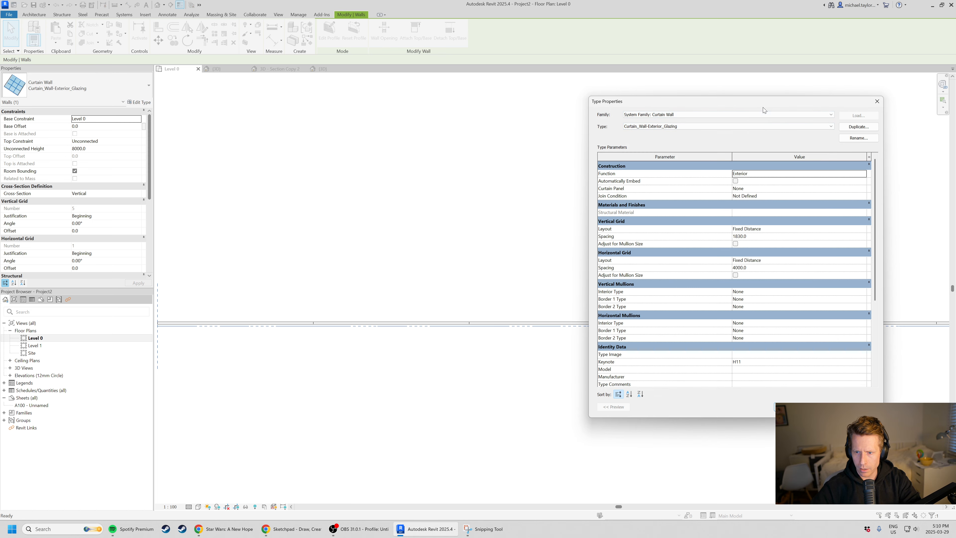
pyautogui.moveTo(717, 107); pyautogui.dragTo(532, 138)
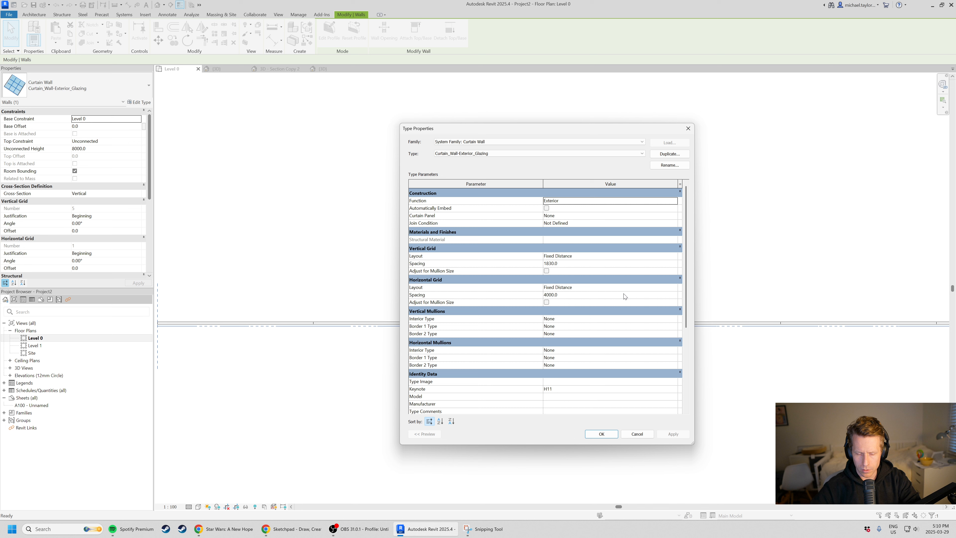
pyautogui.click(674, 256)
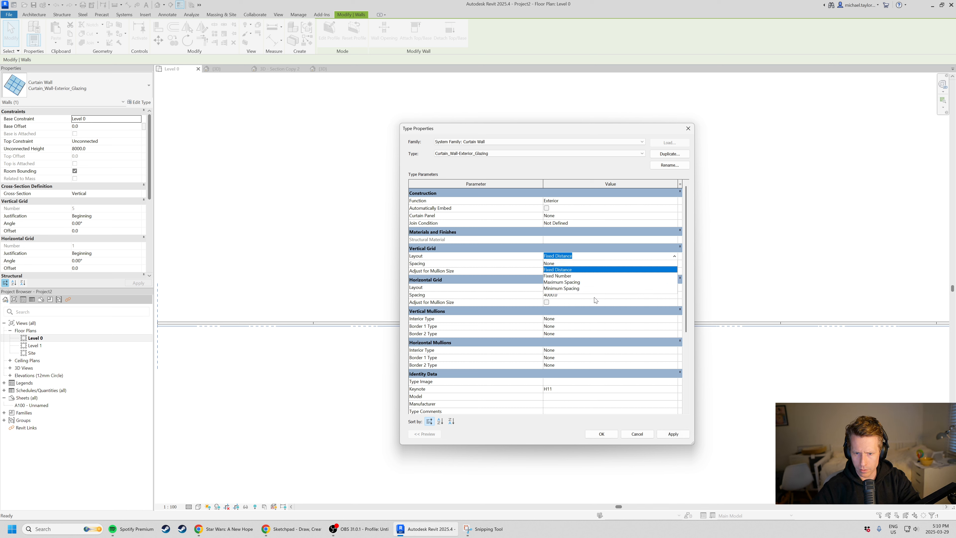
pyautogui.click(581, 288)
pyautogui.click(497, 266)
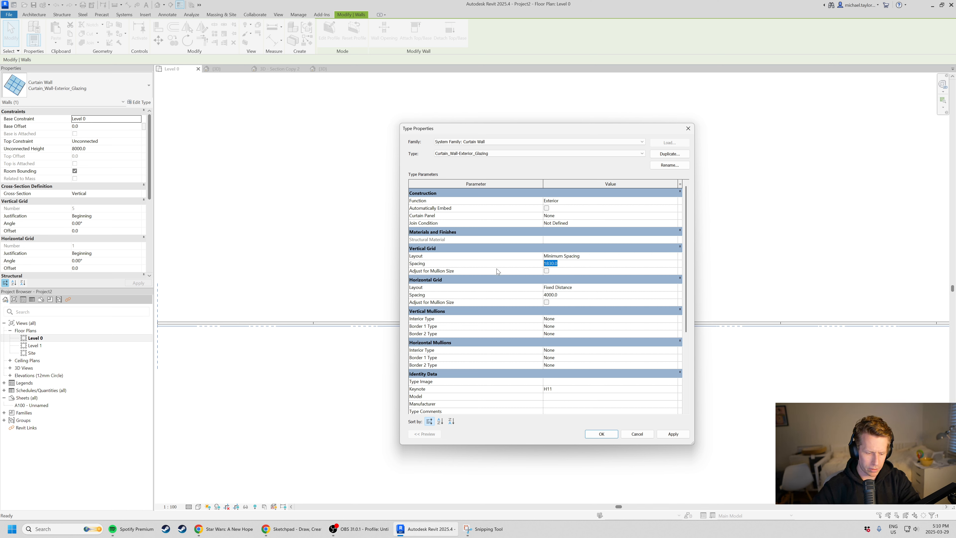
pyautogui.write('1500')
pyautogui.press('Tab')
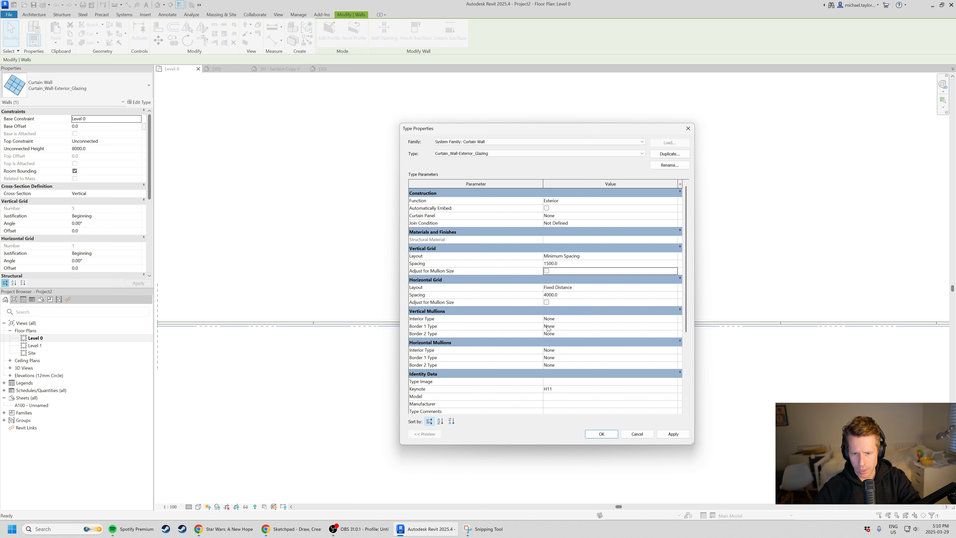
pyautogui.click(601, 434)
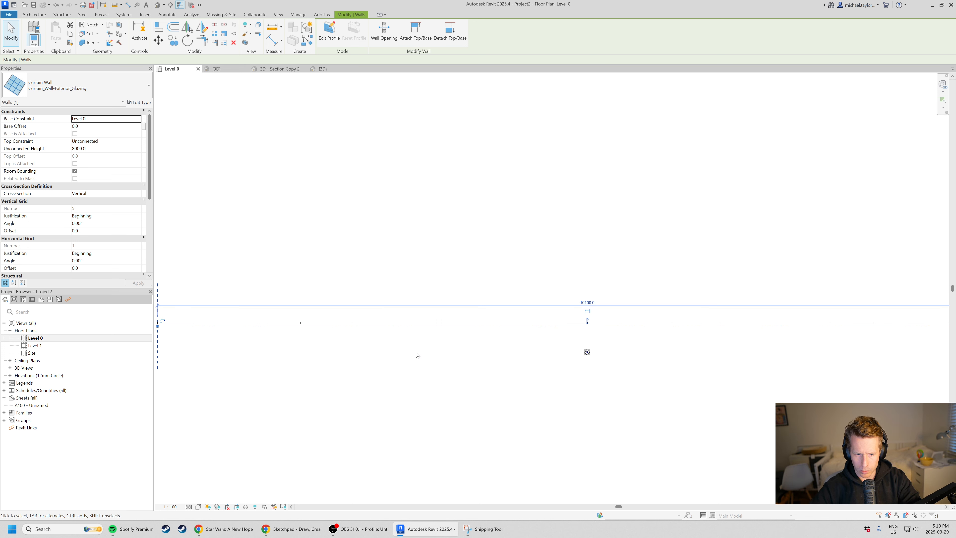
# Set the curtain wall's length to 9000 mm.
pyautogui.scroll(2, 780, 328)
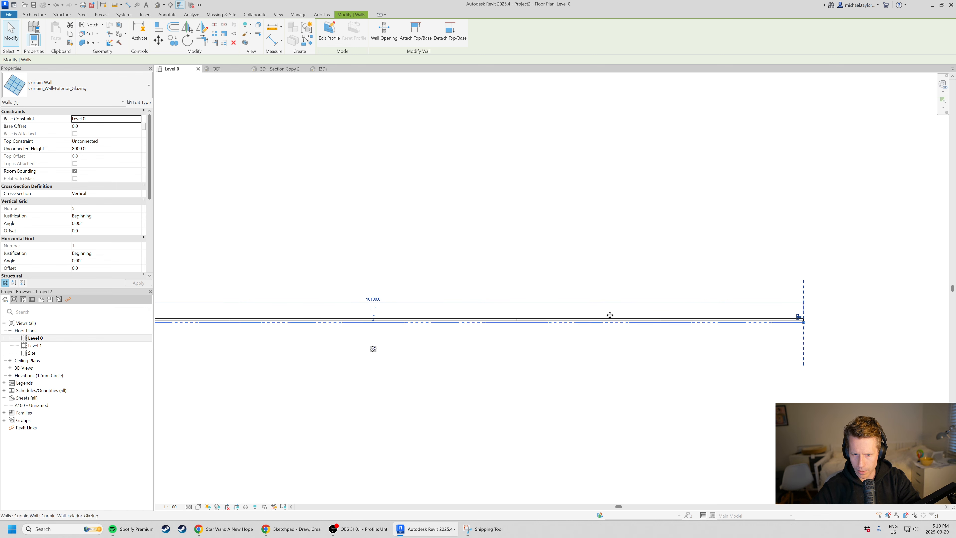
pyautogui.click(364, 295)
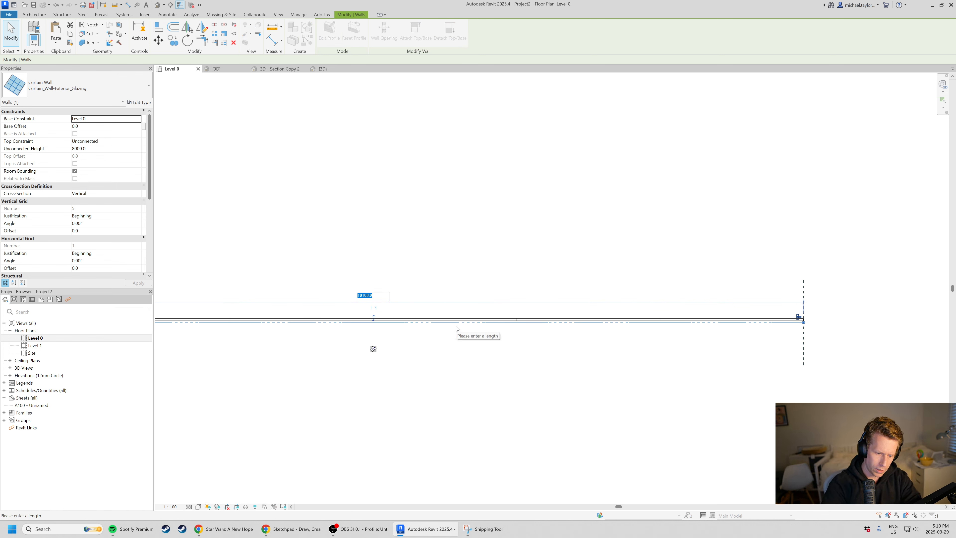
pyautogui.write('9000')
pyautogui.press('Return')
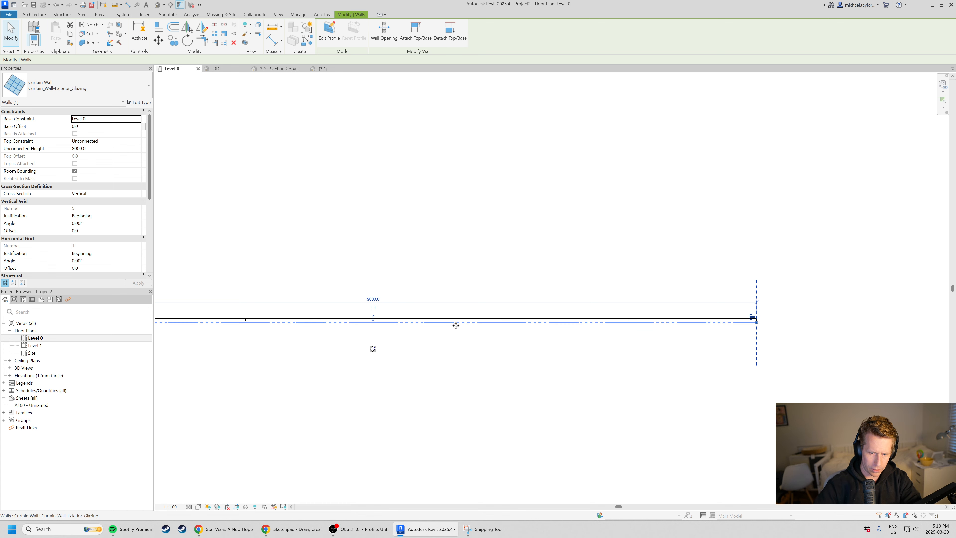
pyautogui.click(499, 376)
# Add an aligned dimension string above the wall, from its left end through the first three vertical grid lines.
pyautogui.moveTo(226, 310); pyautogui.dragTo(429, 302, button='middle')
pyautogui.scroll(2, 278, 315)
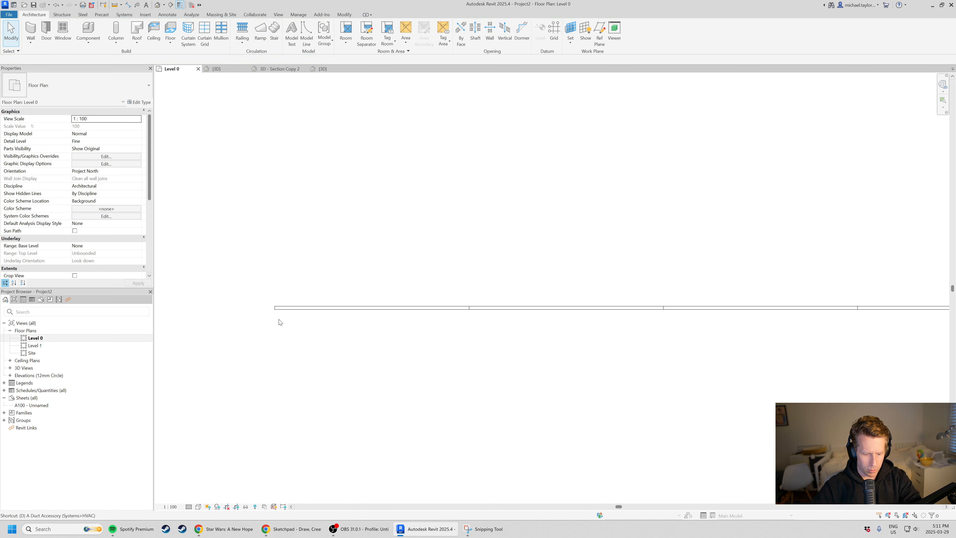
pyautogui.press('d')
pyautogui.press('i')
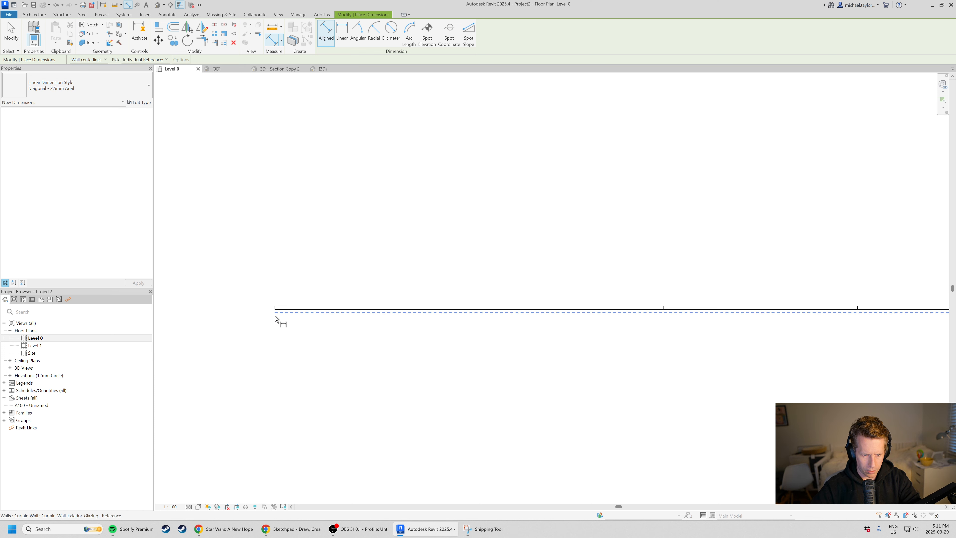
pyautogui.click(275, 325)
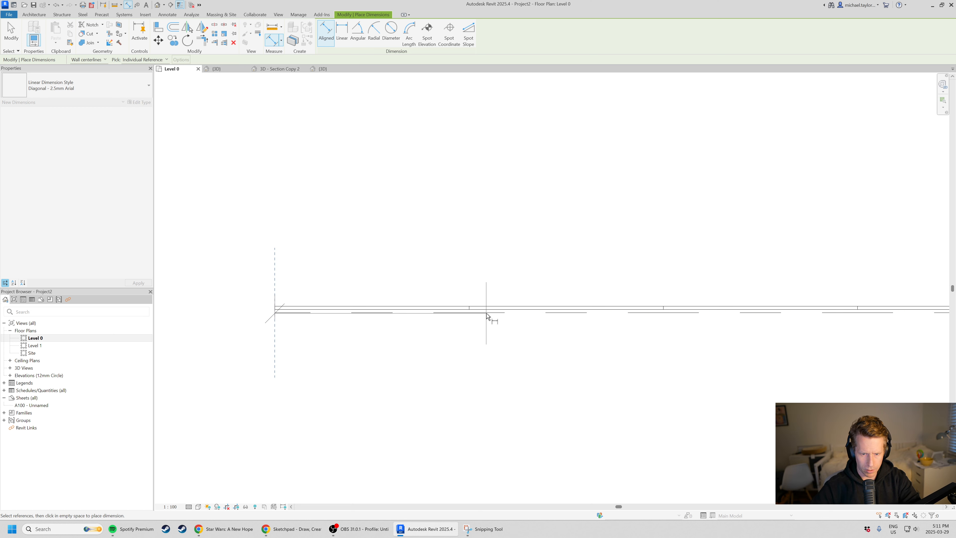
pyautogui.click(470, 317)
pyautogui.scroll(-2, 391, 280)
pyautogui.click(555, 300)
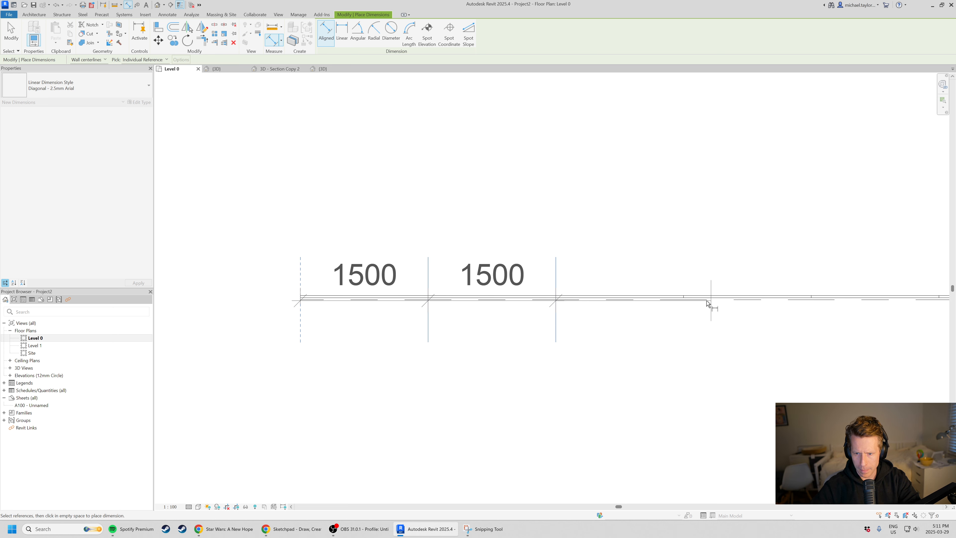
pyautogui.click(684, 301)
pyautogui.click(714, 259)
pyautogui.press('Escape')
pyautogui.press('Escape')
pyautogui.scroll(-2, 511, 222)
pyautogui.moveTo(643, 288); pyautogui.dragTo(565, 314, button='middle')
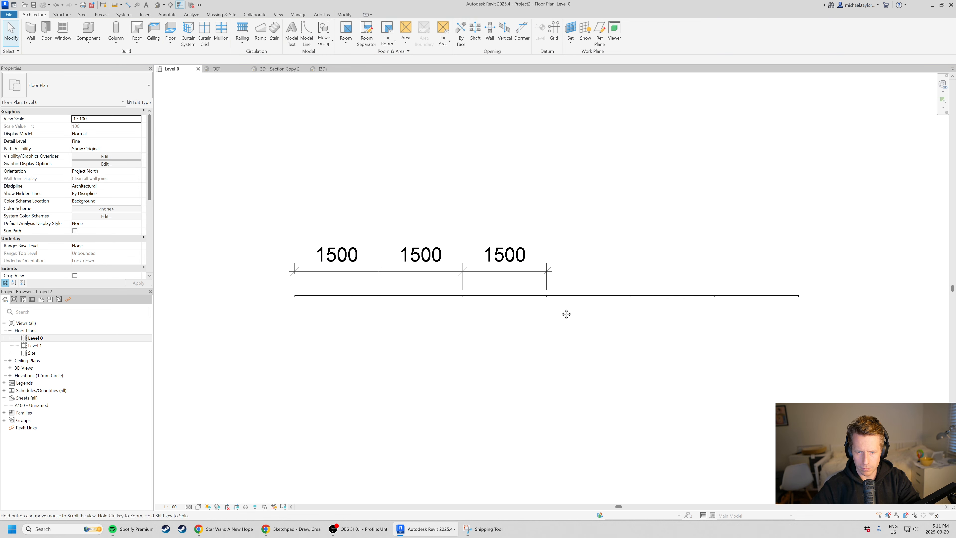
# Open the new project's 3D view to show the curtain wall.
pyautogui.click(559, 298)
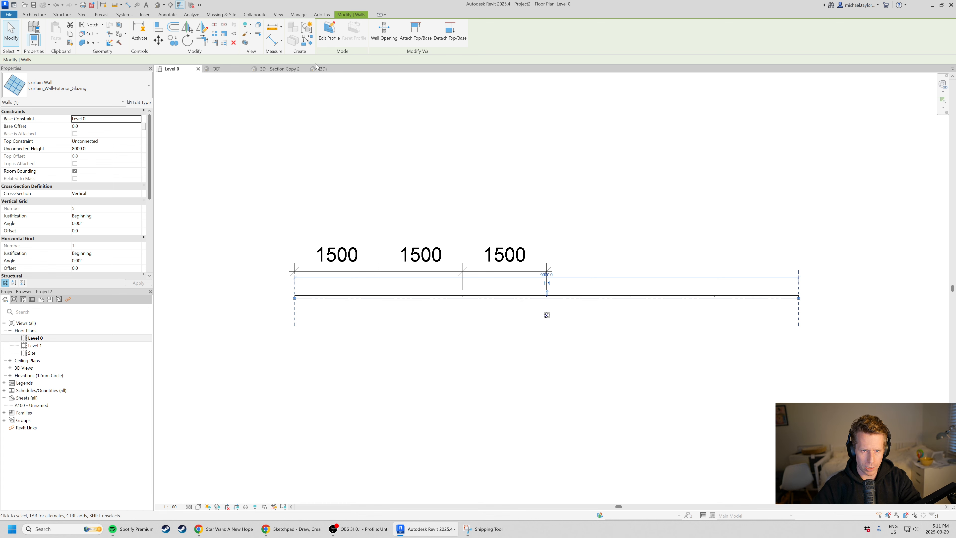
pyautogui.click(216, 68)
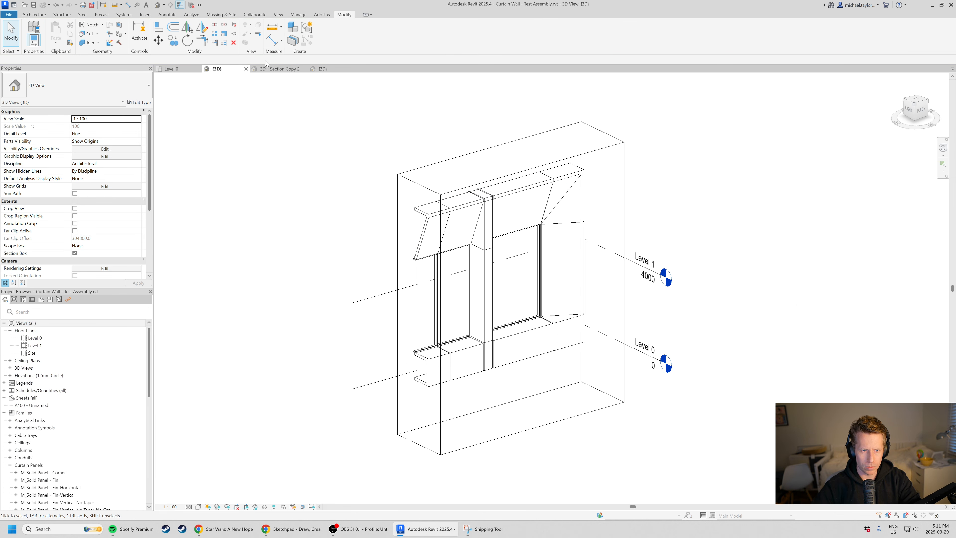
pyautogui.click(323, 68)
pyautogui.scroll(-3, 651, 390)
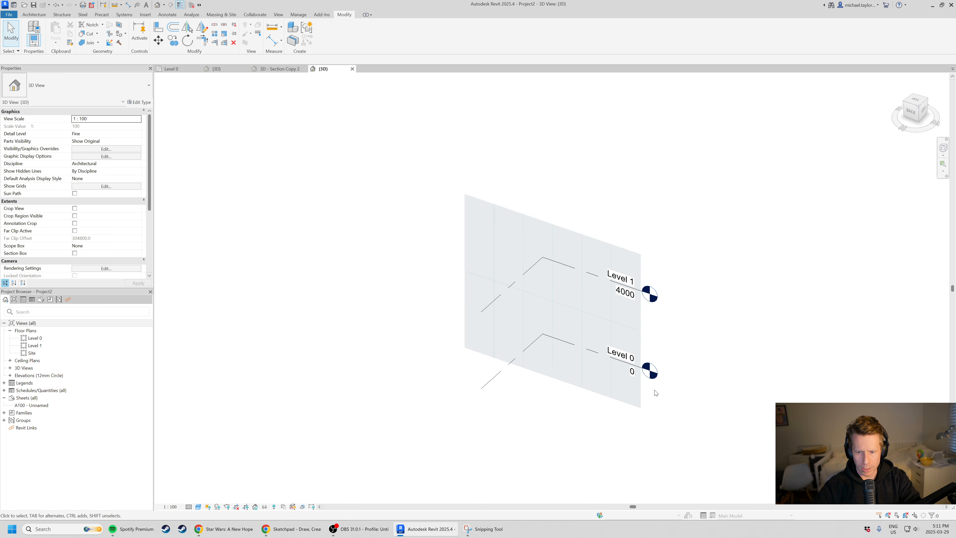
pyautogui.scroll(4, 651, 390)
pyautogui.scroll(-1, 591, 414)
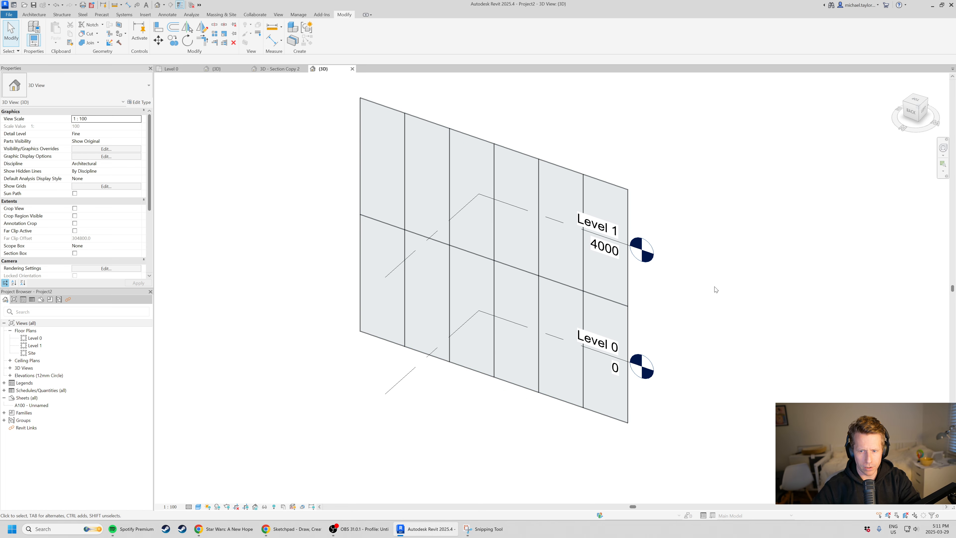
pyautogui.click(488, 265)
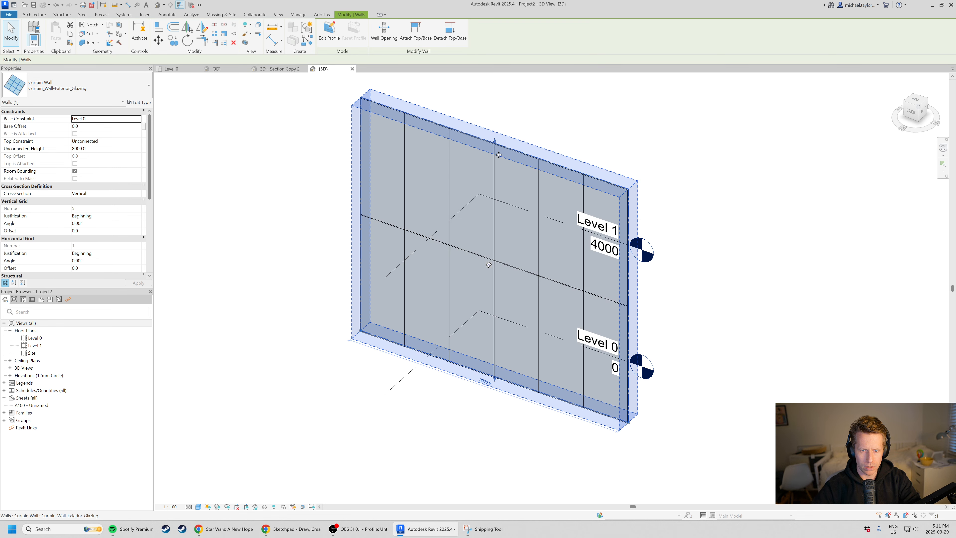
pyautogui.click(138, 102)
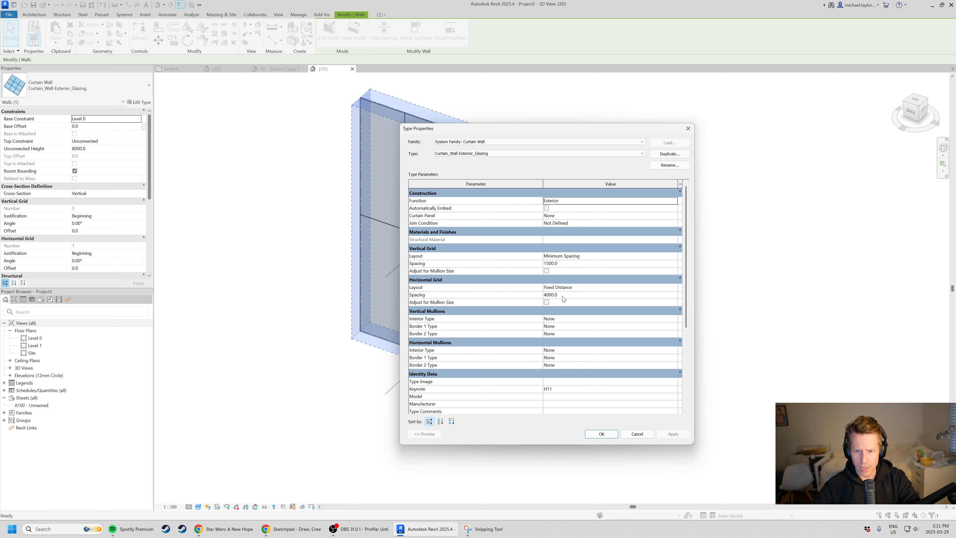
pyautogui.click(673, 290)
pyautogui.click(674, 288)
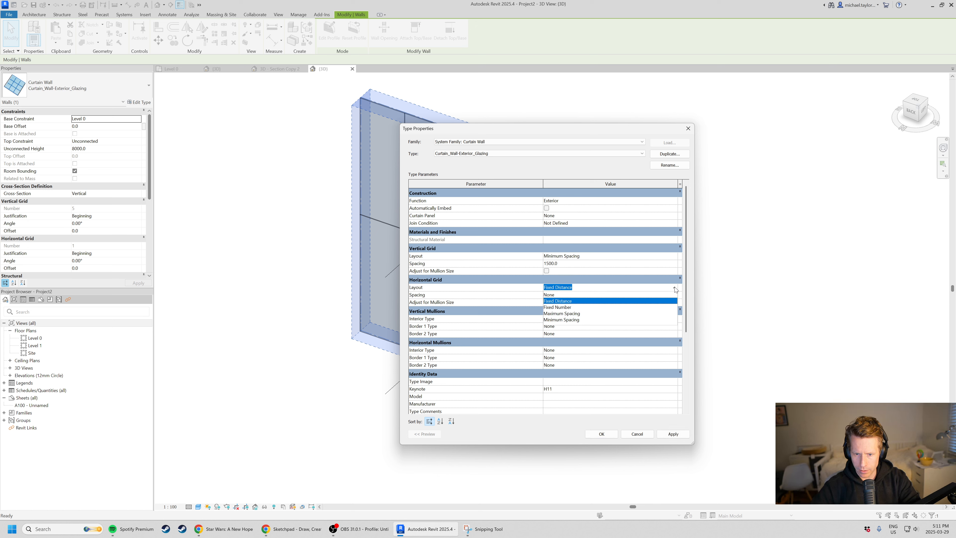
pyautogui.click(582, 295)
pyautogui.click(601, 434)
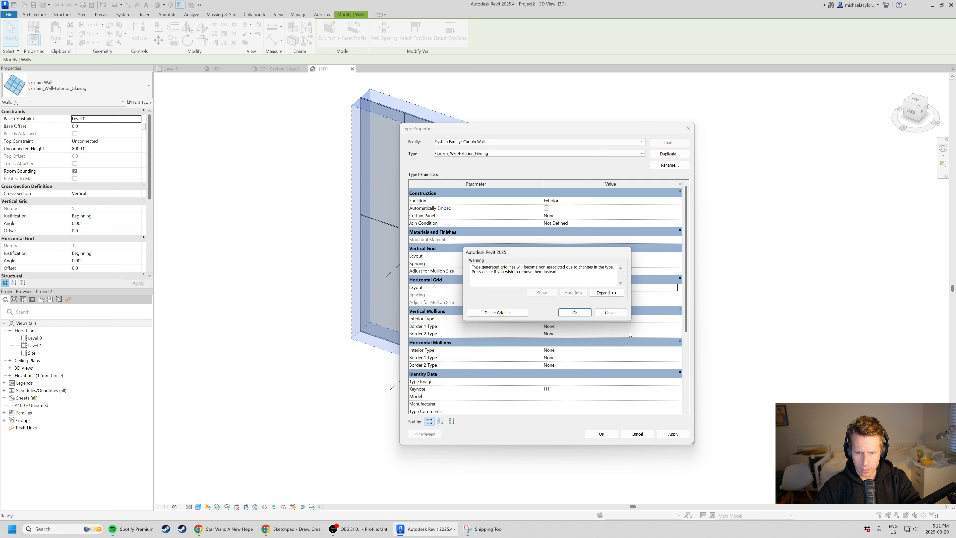
pyautogui.click(617, 313)
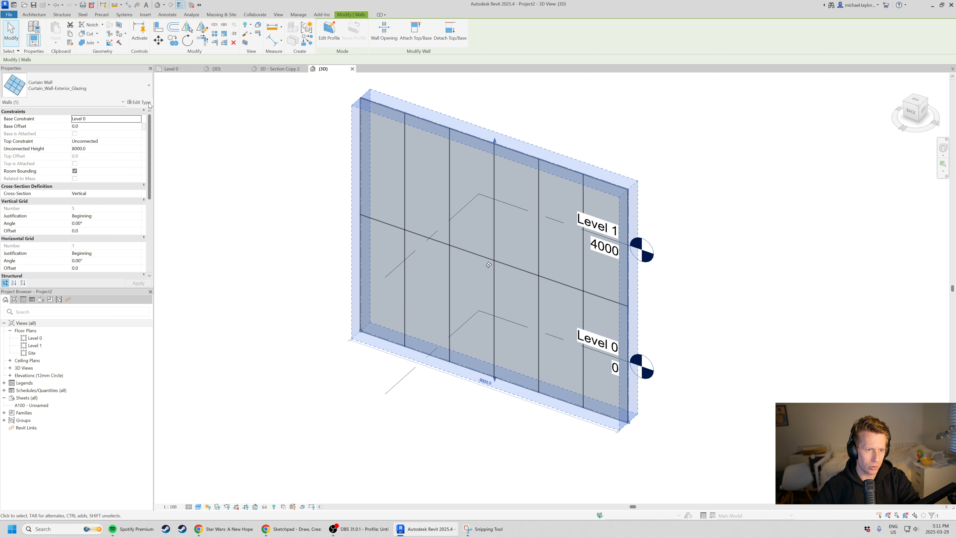
# Set the curtain wall type's interior vertical and horizontal mullions to Rectangular Mullion : 50x150mm.
pyautogui.click(138, 102)
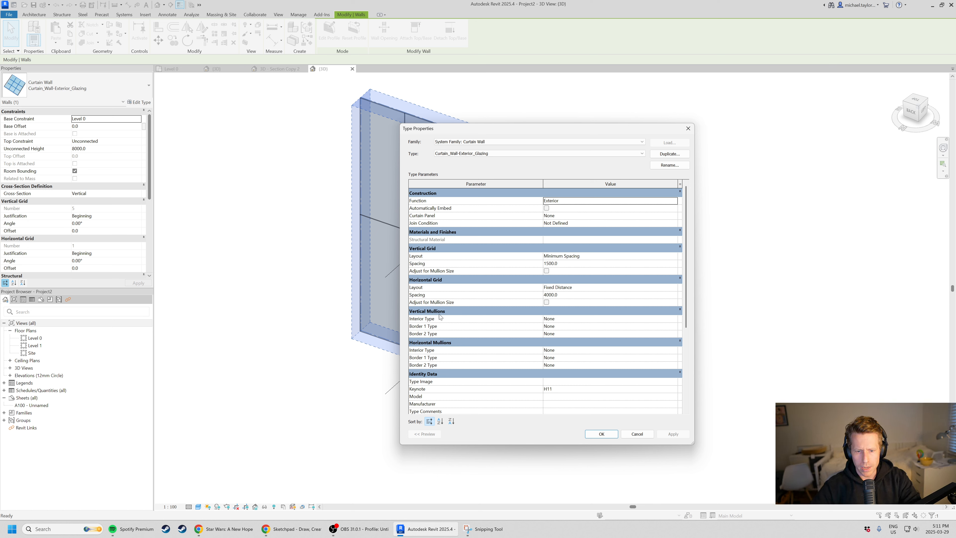
pyautogui.click(675, 320)
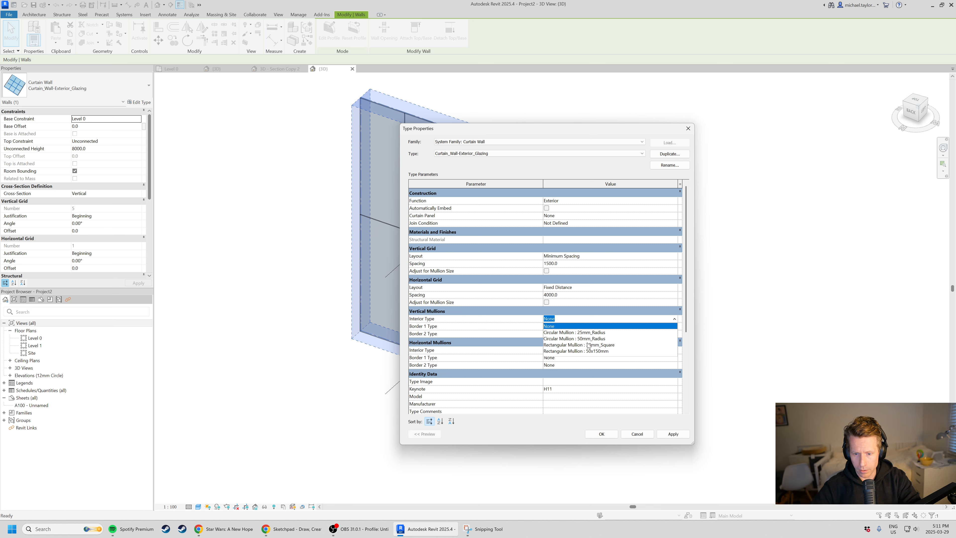
pyautogui.click(593, 351)
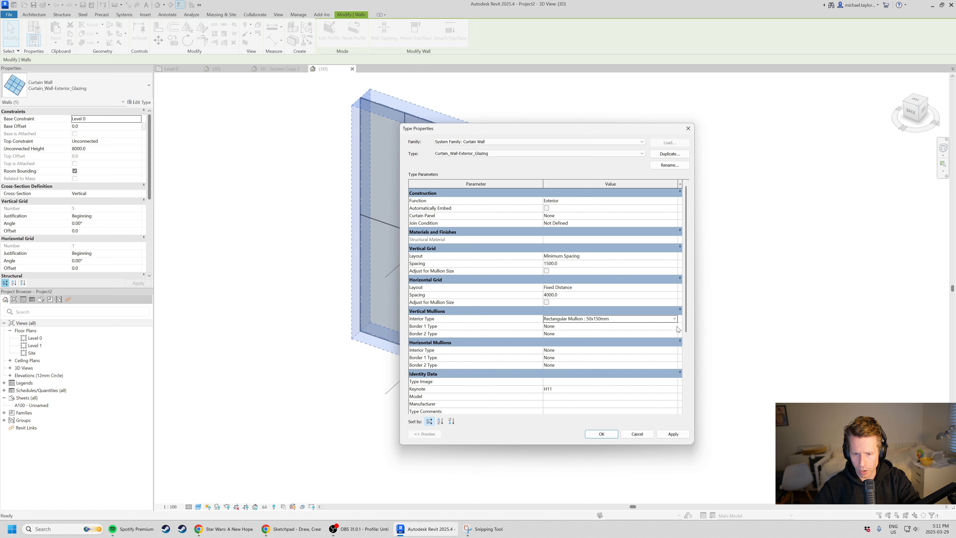
pyautogui.click(678, 351)
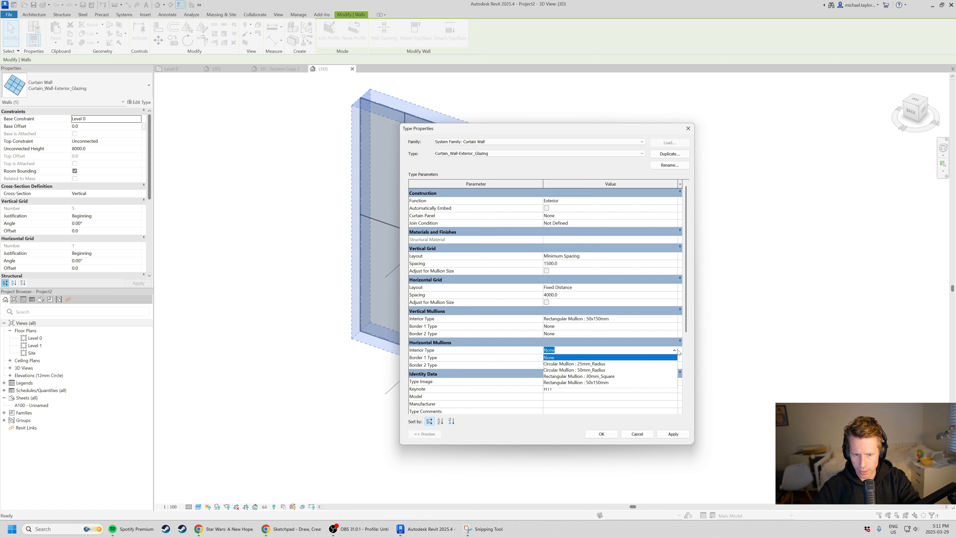
pyautogui.click(612, 383)
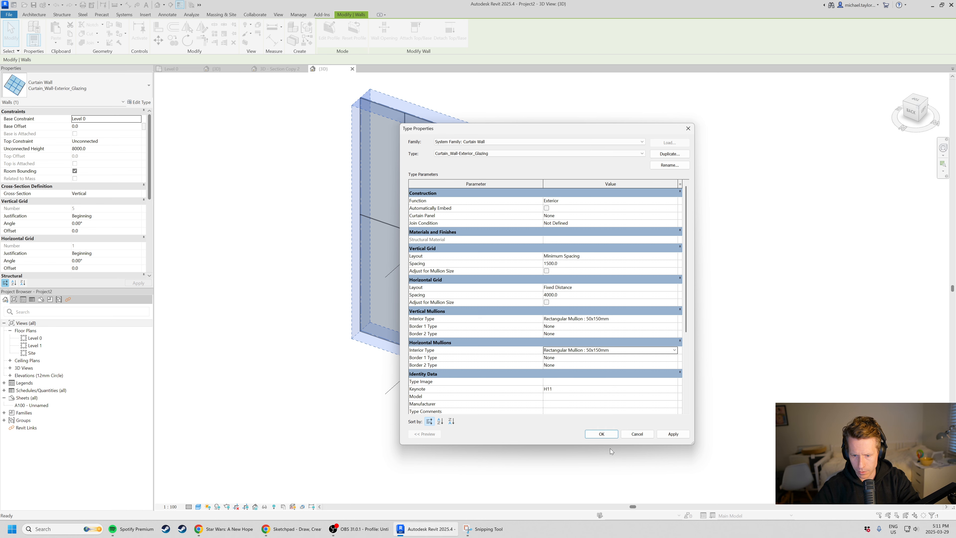
pyautogui.click(602, 436)
pyautogui.click(474, 437)
# Examine the interior mullions along the curtain wall's grid lines and its open outer edges from several angles.
pyautogui.scroll(3, 489, 297)
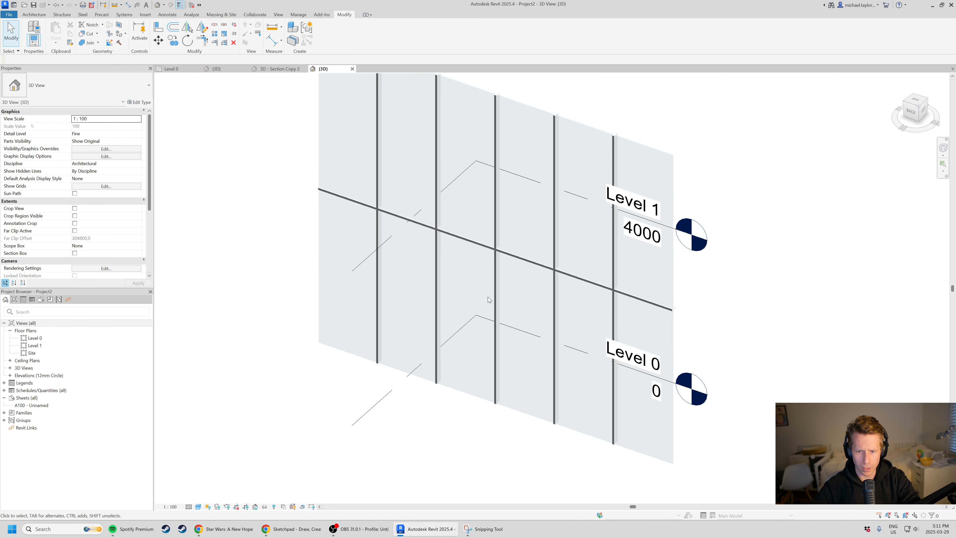
pyautogui.keyDown('shift'); pyautogui.moveTo(487, 297); pyautogui.dragTo(543, 301, button='middle'); pyautogui.keyUp('shift')
pyautogui.scroll(2, 644, 312)
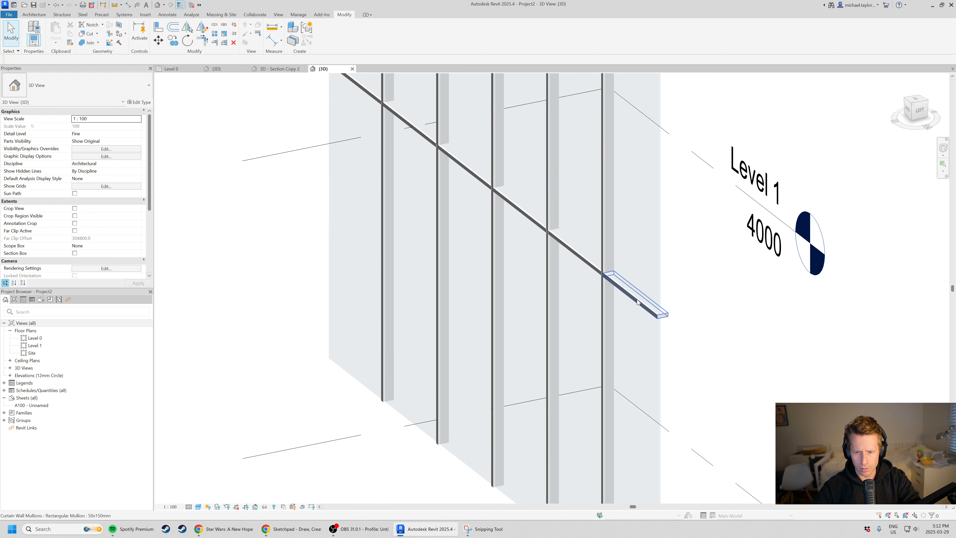
pyautogui.click(634, 294)
pyautogui.click(583, 260)
pyautogui.click(593, 333)
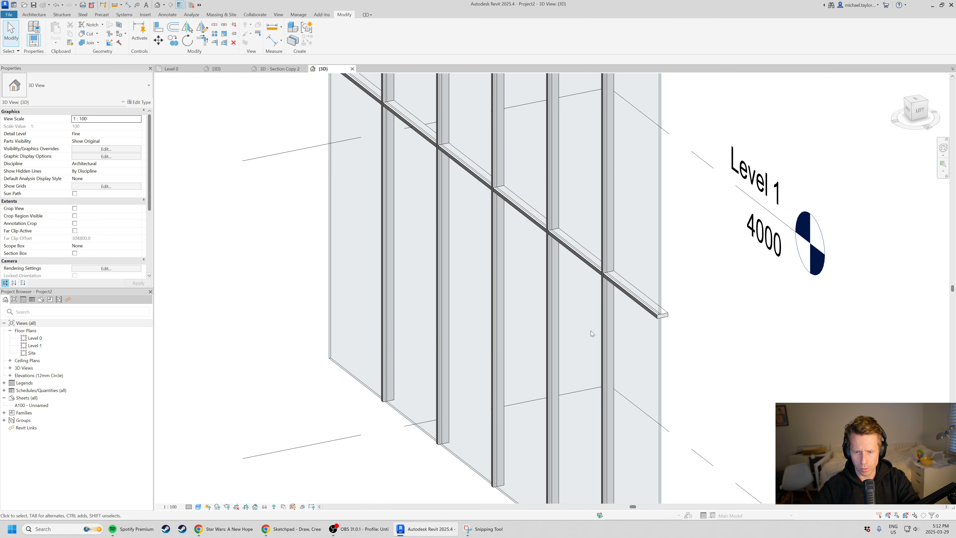
pyautogui.scroll(-3, 593, 333)
pyautogui.keyDown('shift'); pyautogui.moveTo(593, 333); pyautogui.dragTo(610, 224, button='middle'); pyautogui.keyUp('shift')
pyautogui.scroll(5, 602, 226)
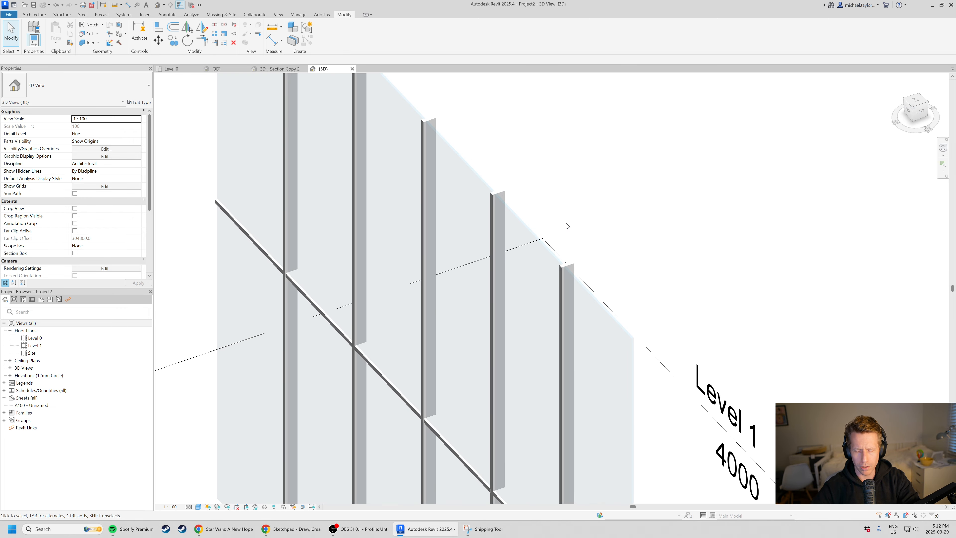
pyautogui.scroll(-3, 519, 361)
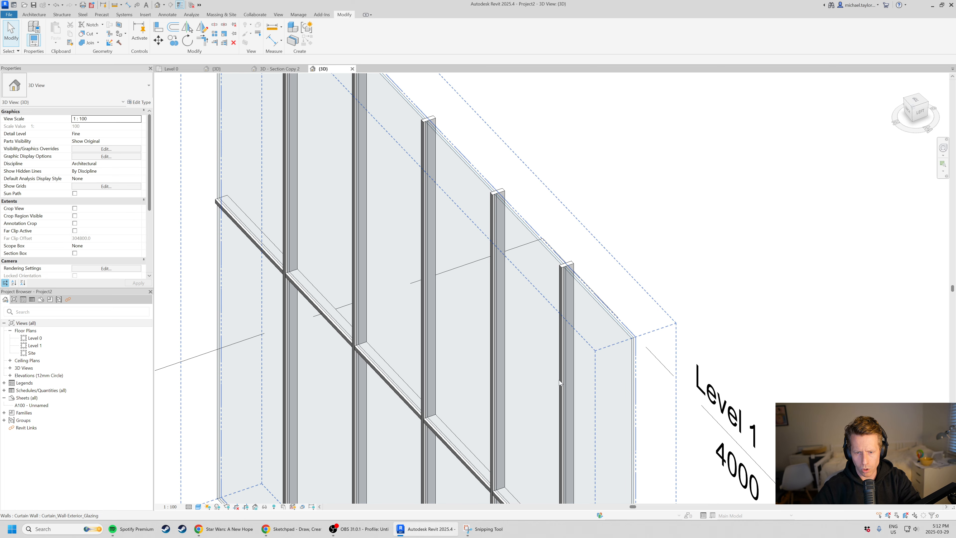
pyautogui.keyDown('shift'); pyautogui.moveTo(559, 380); pyautogui.dragTo(478, 205, button='middle'); pyautogui.keyUp('shift')
pyautogui.scroll(-3, 478, 205)
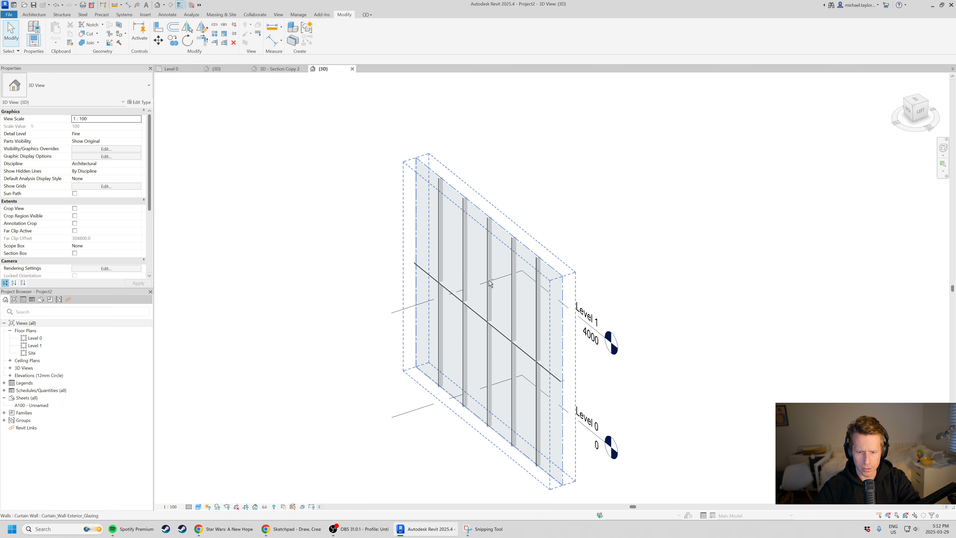
pyautogui.keyDown('shift'); pyautogui.moveTo(490, 281); pyautogui.dragTo(537, 314, button='middle'); pyautogui.keyUp('shift')
pyautogui.scroll(4, 538, 314)
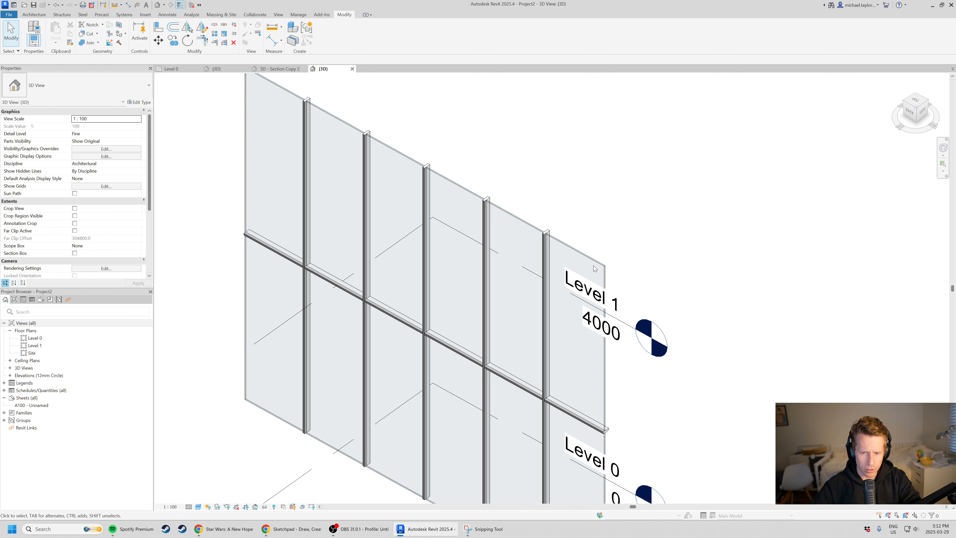
pyautogui.scroll(-1, 587, 267)
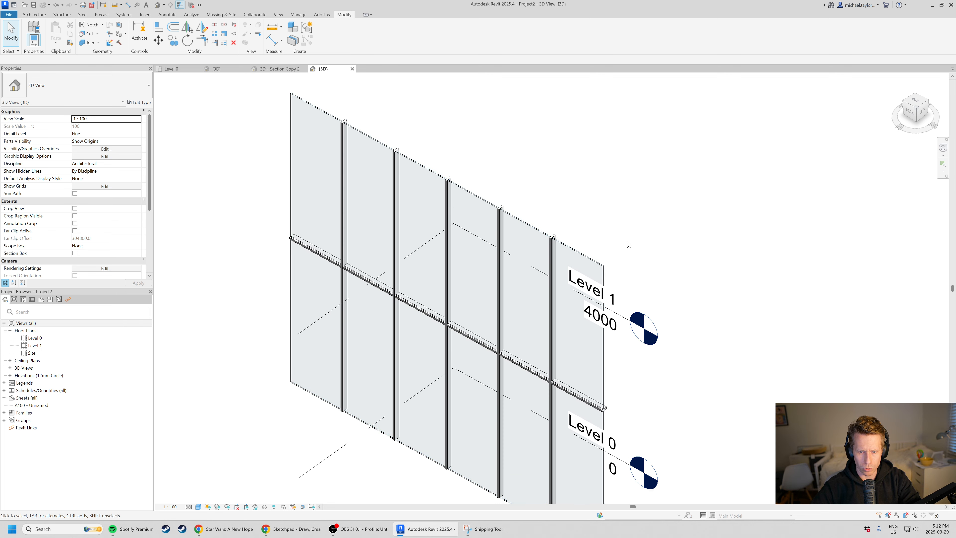
pyautogui.scroll(-2, 478, 202)
pyautogui.scroll(3, 478, 202)
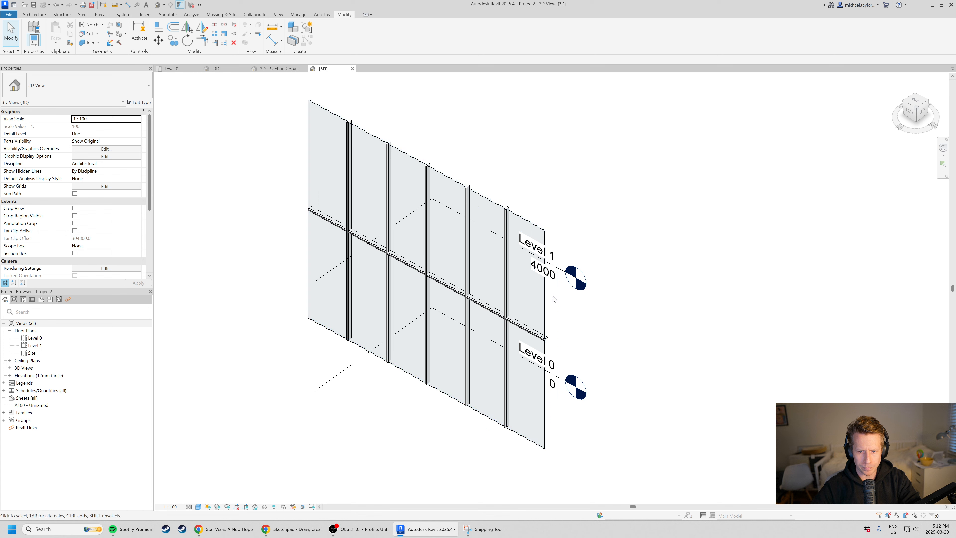
# Set both vertical border mullions of the curtain wall type to Rectangular Mullion : 50x150mm.
pyautogui.click(421, 278)
pyautogui.click(140, 102)
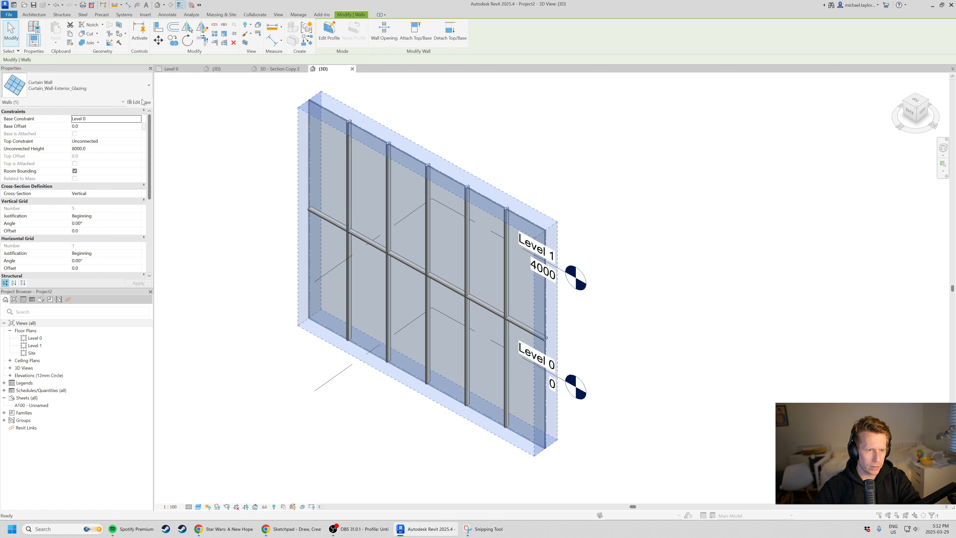
pyautogui.click(674, 326)
pyautogui.click(675, 326)
pyautogui.scroll(-1, 602, 352)
pyautogui.click(589, 352)
pyautogui.click(674, 333)
pyautogui.click(675, 334)
pyautogui.click(589, 366)
pyautogui.click(675, 334)
pyautogui.scroll(-1, 599, 361)
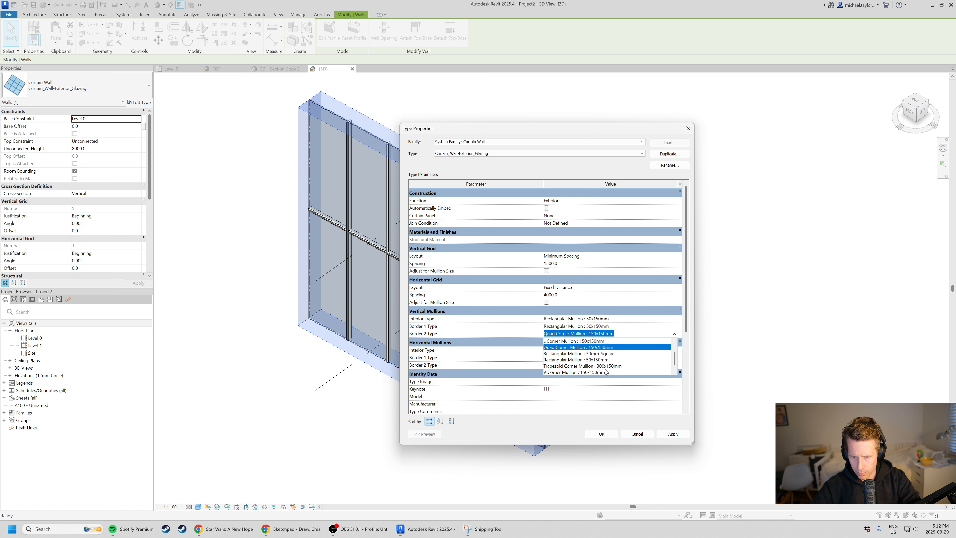
pyautogui.click(589, 360)
# Set both horizontal border mullions of the curtain wall type to Rectangular Mullion : 50x150mm and apply the type changes.
pyautogui.click(674, 357)
pyautogui.click(675, 358)
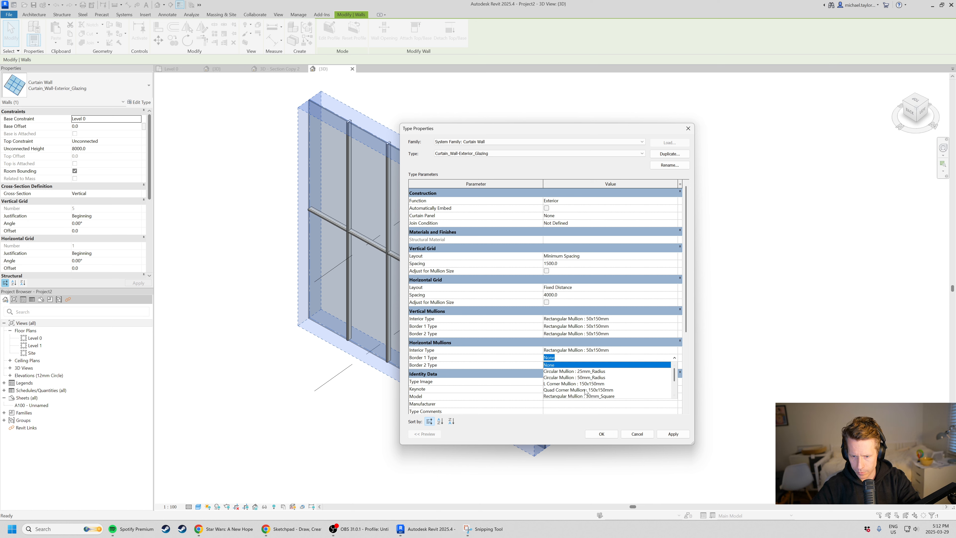
pyautogui.scroll(-1, 585, 392)
pyautogui.click(595, 384)
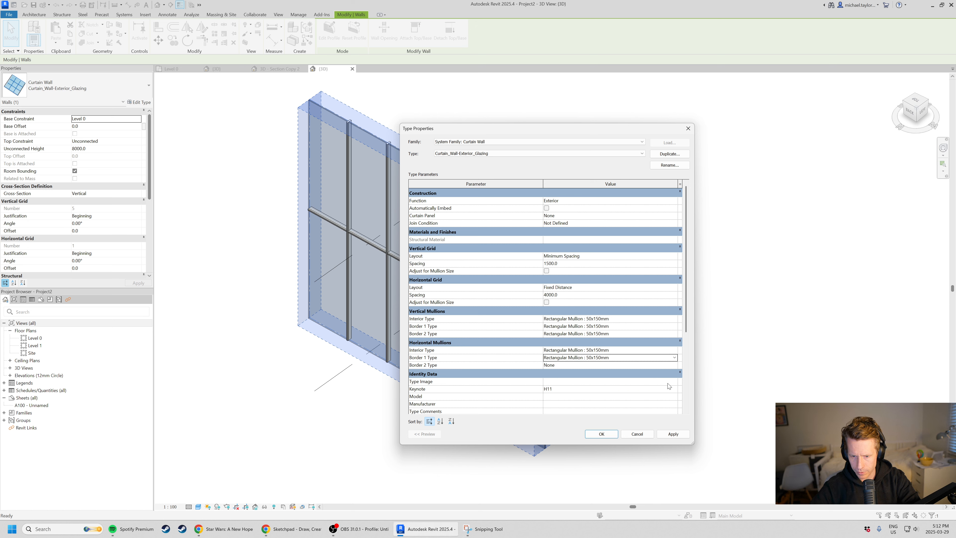
pyautogui.click(674, 365)
pyautogui.click(675, 365)
pyautogui.scroll(-1, 607, 396)
pyautogui.click(595, 391)
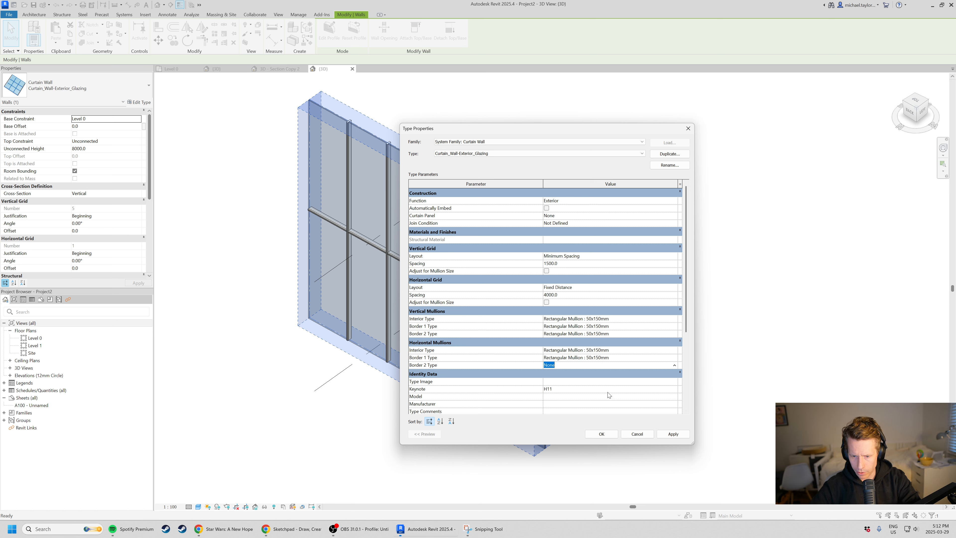
pyautogui.click(602, 434)
pyautogui.click(670, 442)
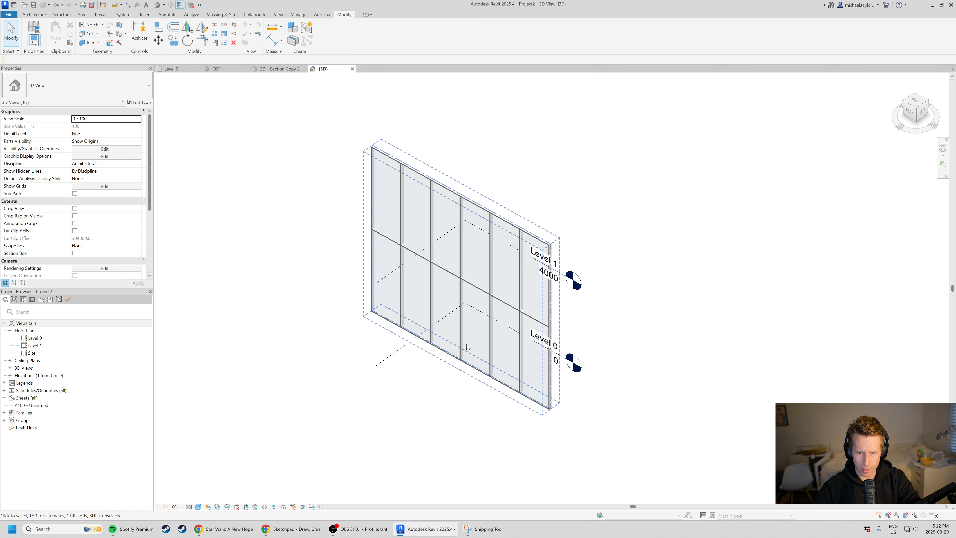
# Examine how the vertical border mullion at the wall's upper end corner sits relative to the wall's edge.
pyautogui.keyDown('shift'); pyautogui.moveTo(640, 377); pyautogui.dragTo(410, 371, button='middle'); pyautogui.keyUp('shift')
pyautogui.scroll(3, 554, 284)
pyautogui.scroll(3, 412, 177)
pyautogui.scroll(3, 390, 301)
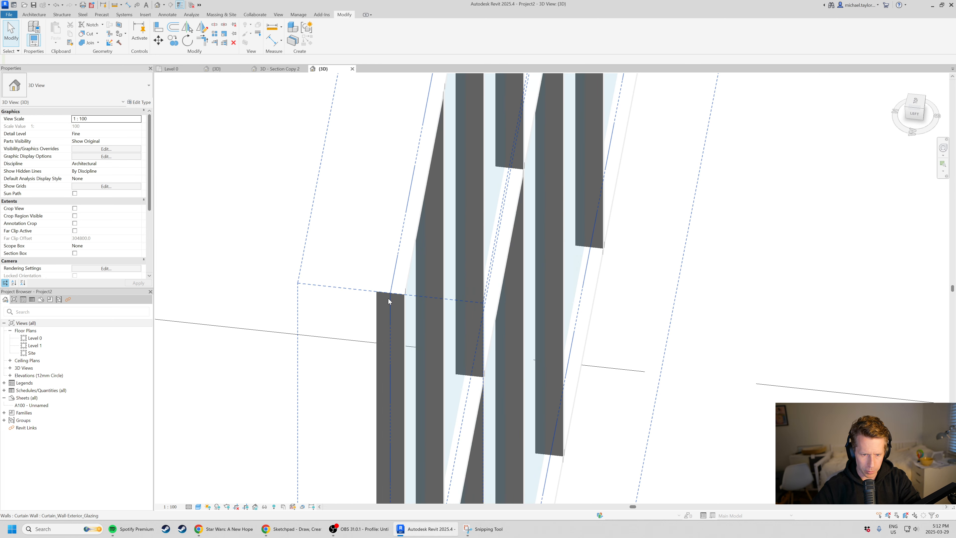
pyautogui.click(402, 295)
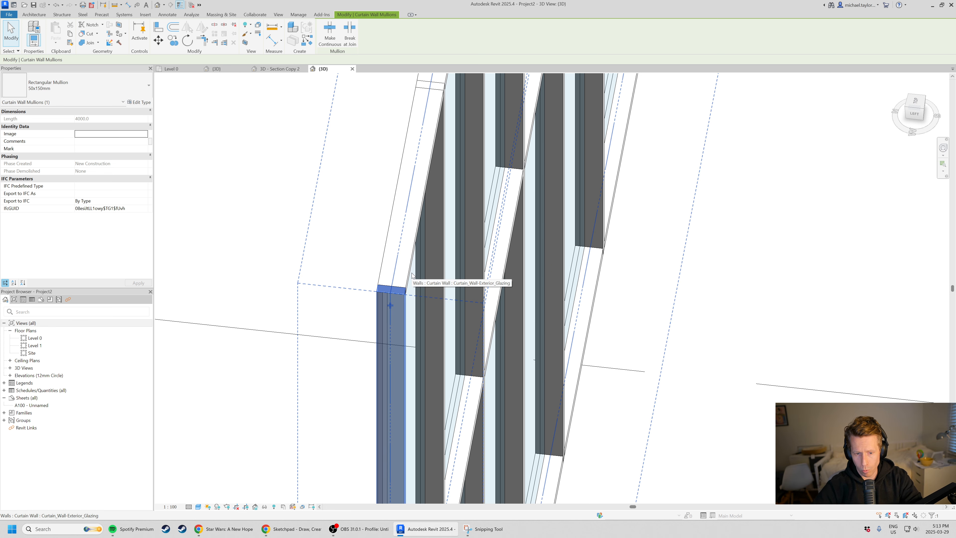
pyautogui.keyDown('shift'); pyautogui.moveTo(412, 276); pyautogui.dragTo(578, 222, button='middle'); pyautogui.keyUp('shift')
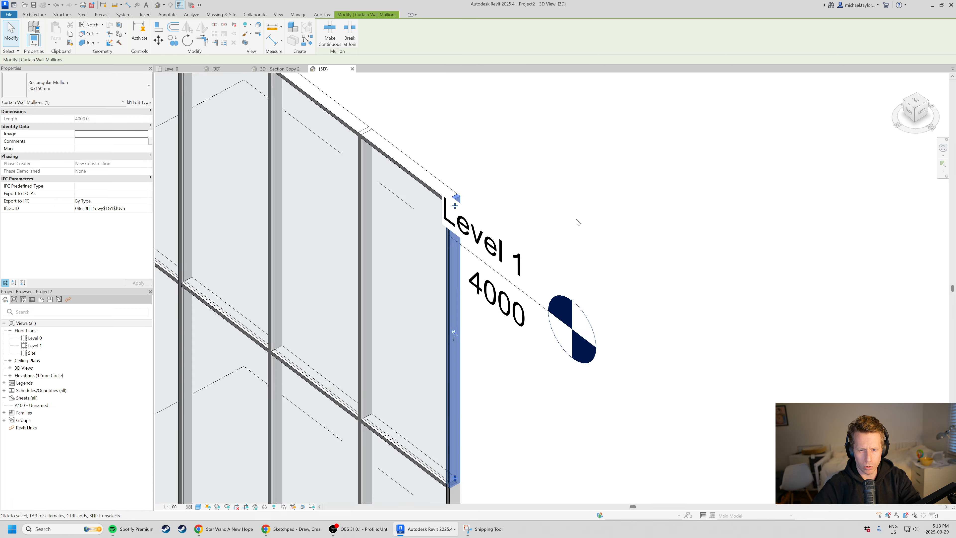
pyautogui.scroll(-3, 525, 160)
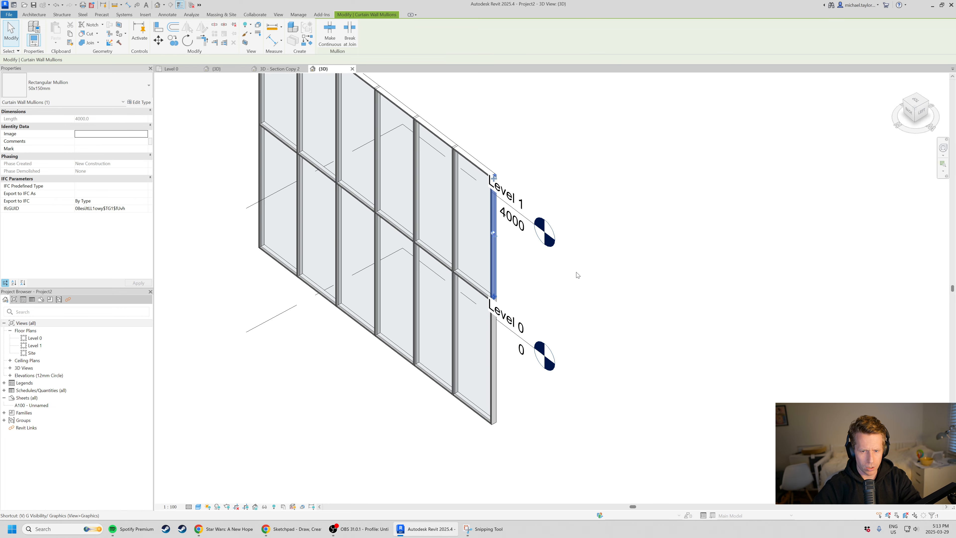
pyautogui.click(629, 314)
# Hide the Levels annotation category in the 3D view's visibility/graphic overrides.
pyautogui.press('v')
pyautogui.press('v')
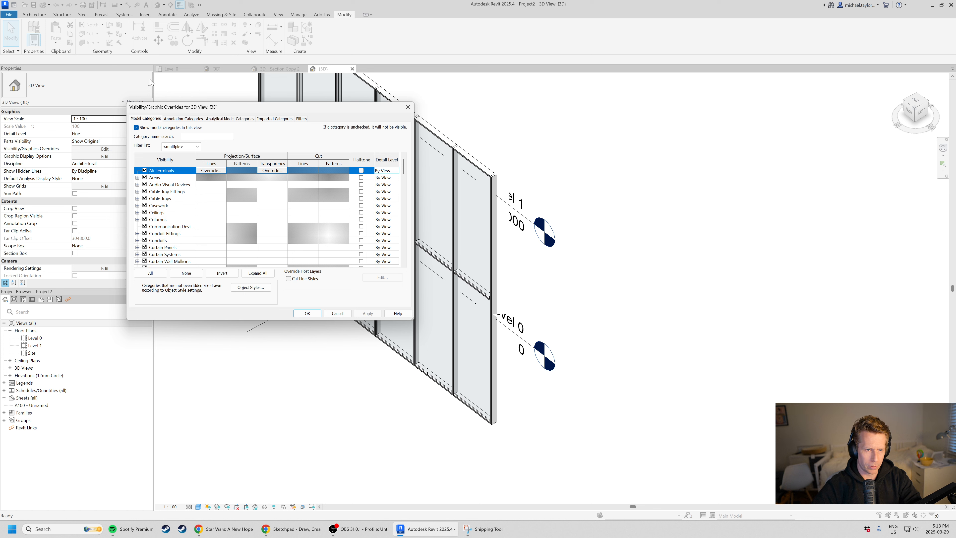
pyautogui.click(183, 119)
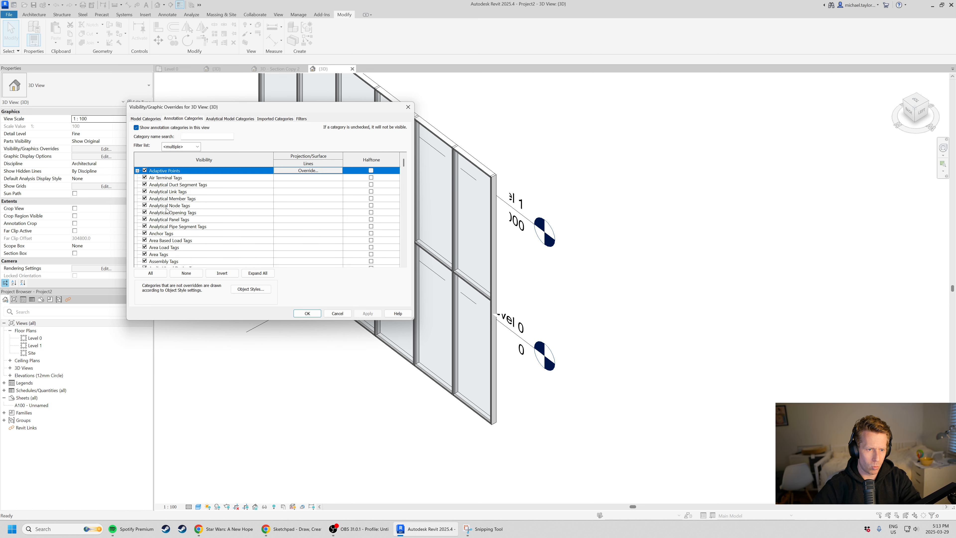
pyautogui.click(189, 213)
pyautogui.click(188, 254)
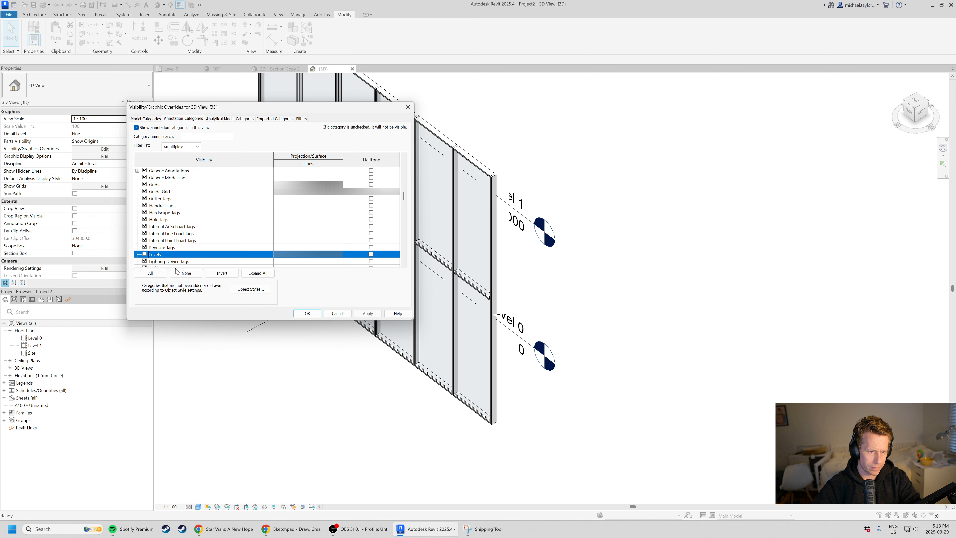
pyautogui.click(309, 315)
# Flip the curtain wall's orientation in the Level 0 floor plan so its interior and exterior sides swap.
pyautogui.scroll(5, 489, 165)
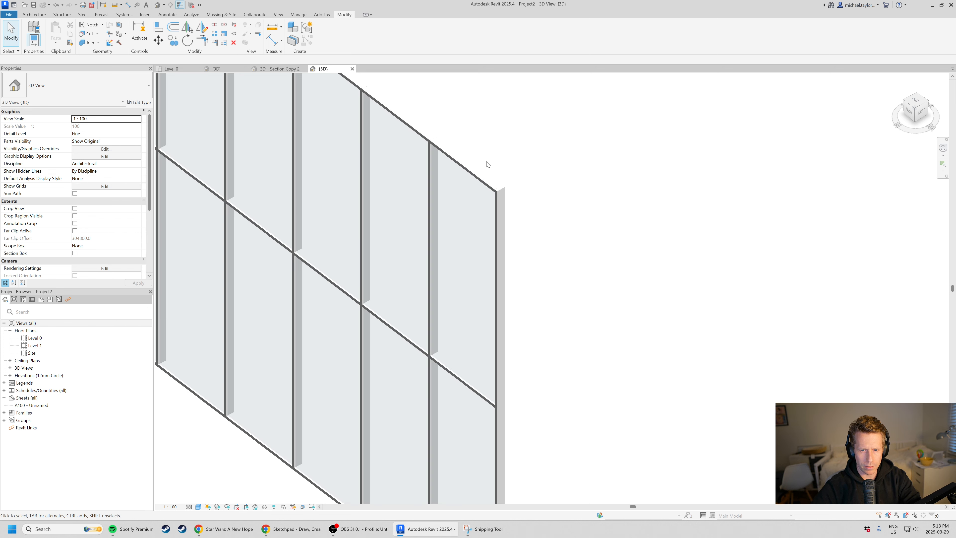
pyautogui.click(506, 202)
pyautogui.keyDown('shift'); pyautogui.moveTo(505, 202); pyautogui.dragTo(623, 315, button='middle'); pyautogui.keyUp('shift')
pyautogui.press('Escape')
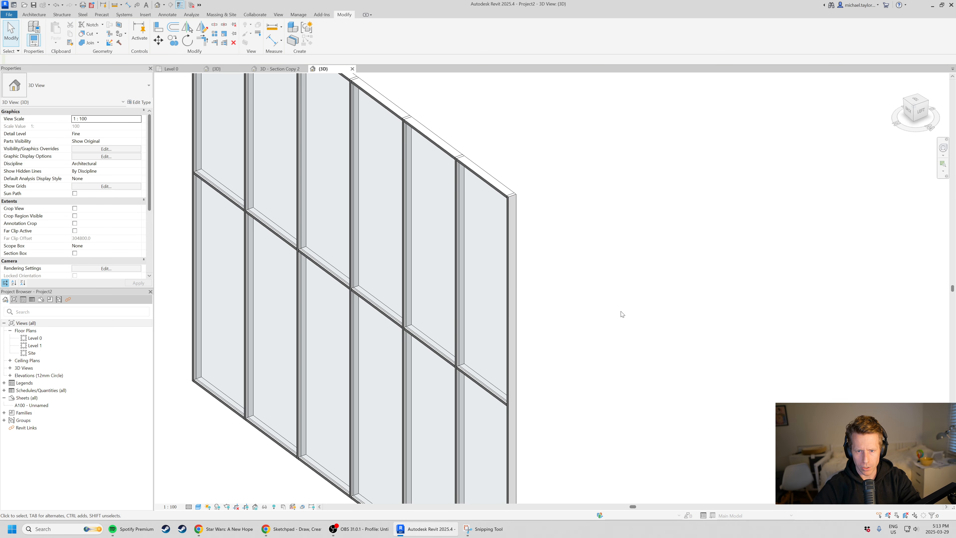
pyautogui.click(472, 167)
pyautogui.scroll(-3, 483, 297)
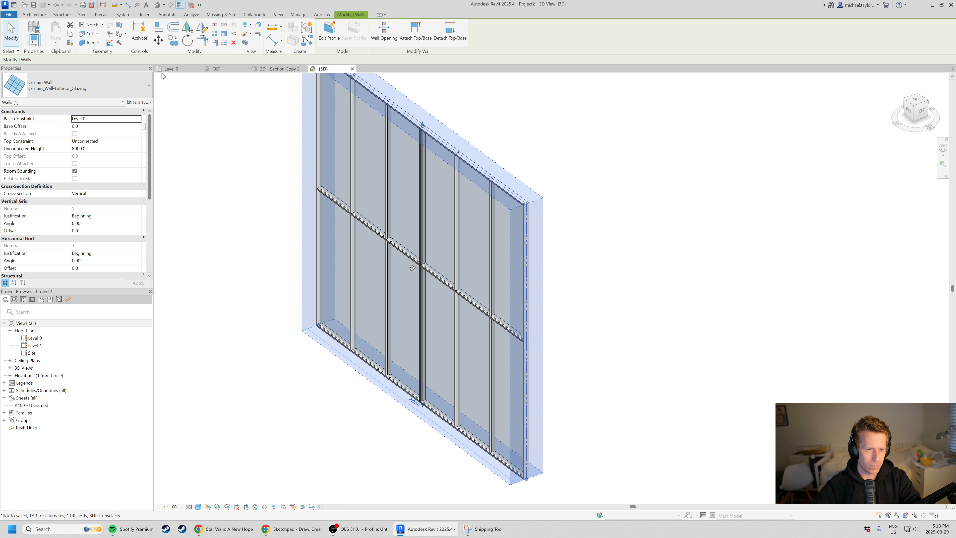
pyautogui.click(171, 69)
pyautogui.scroll(2, 593, 322)
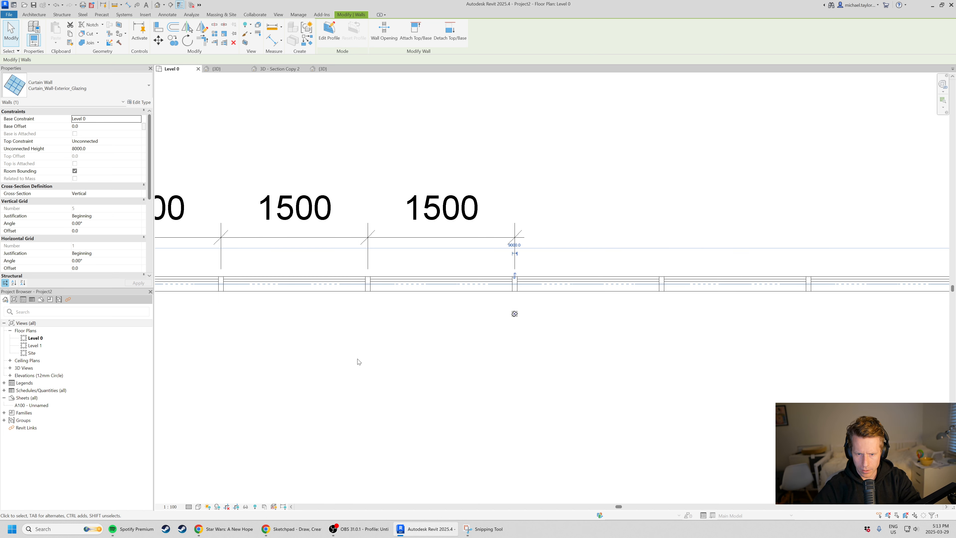
pyautogui.press('space')
pyautogui.press('Escape')
pyautogui.scroll(5, 399, 297)
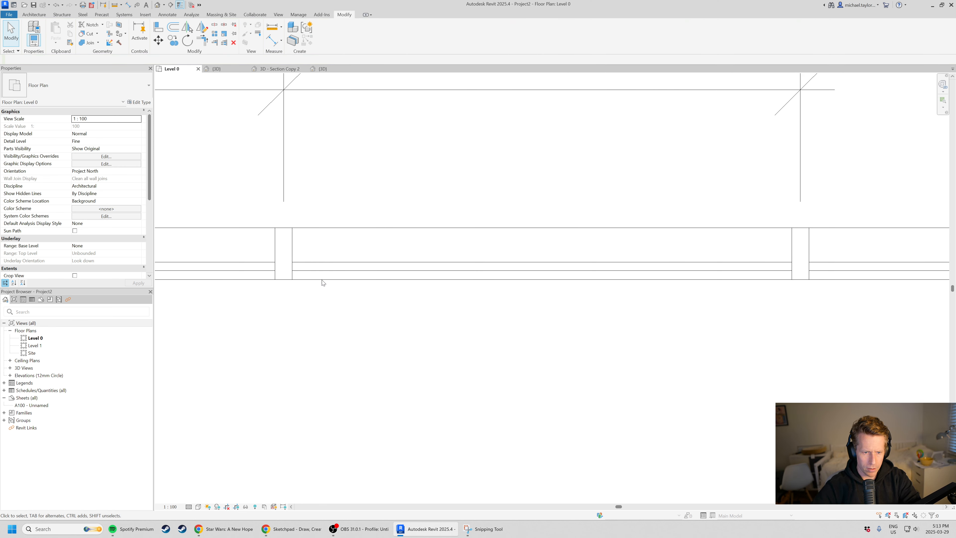
# Examine the glazed panel's position between the mullions in plan and the flipped curtain wall's faces in 3D.
pyautogui.click(317, 268)
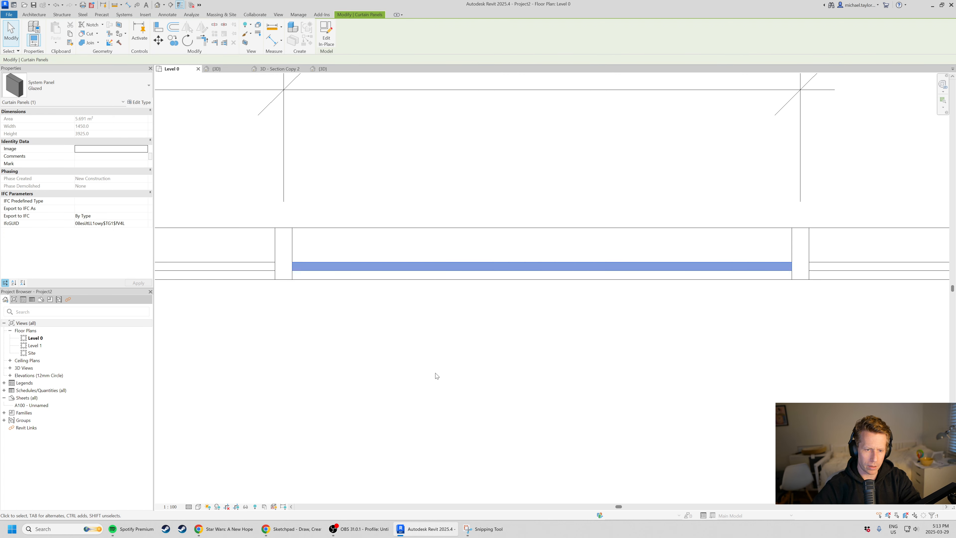
pyautogui.scroll(-5, 403, 369)
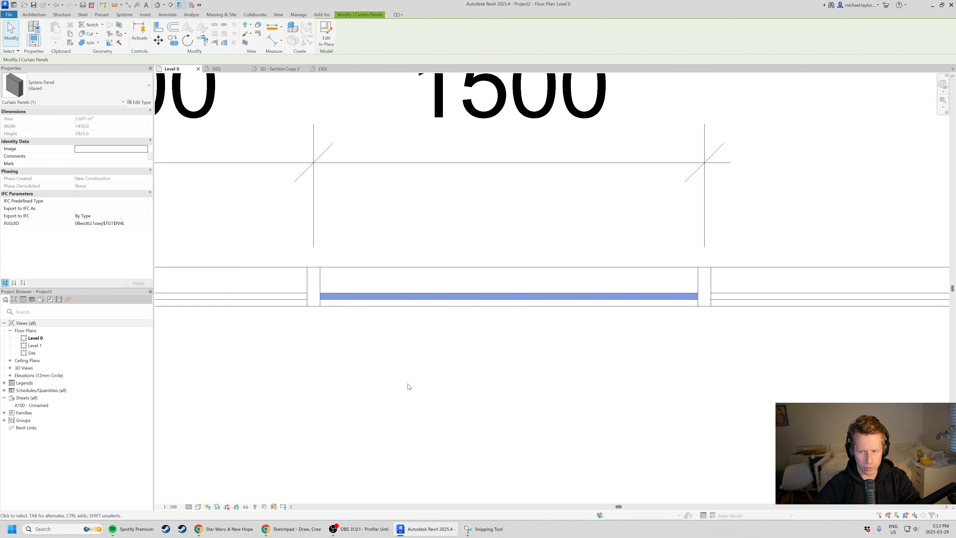
pyautogui.press('Escape')
pyautogui.scroll(1, 449, 300)
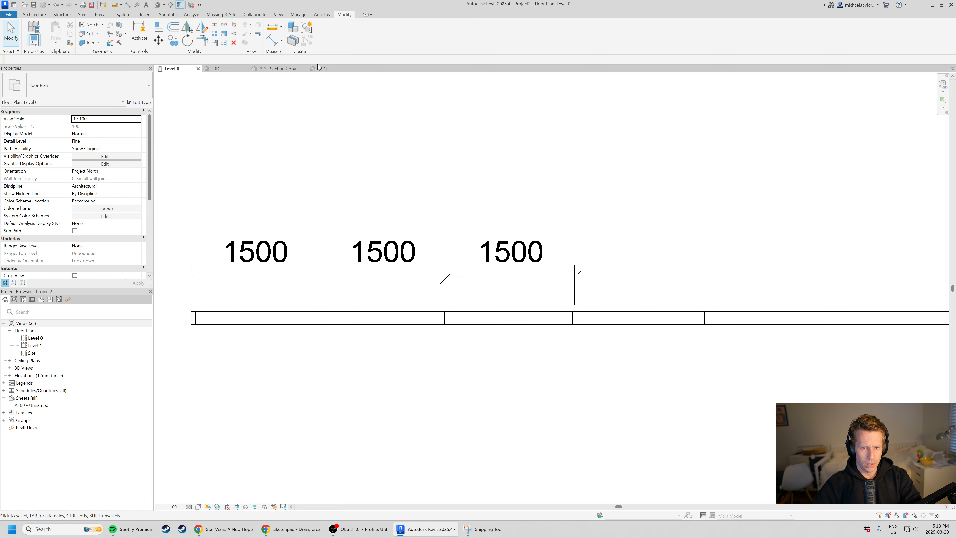
pyautogui.click(332, 69)
pyautogui.scroll(-3, 374, 300)
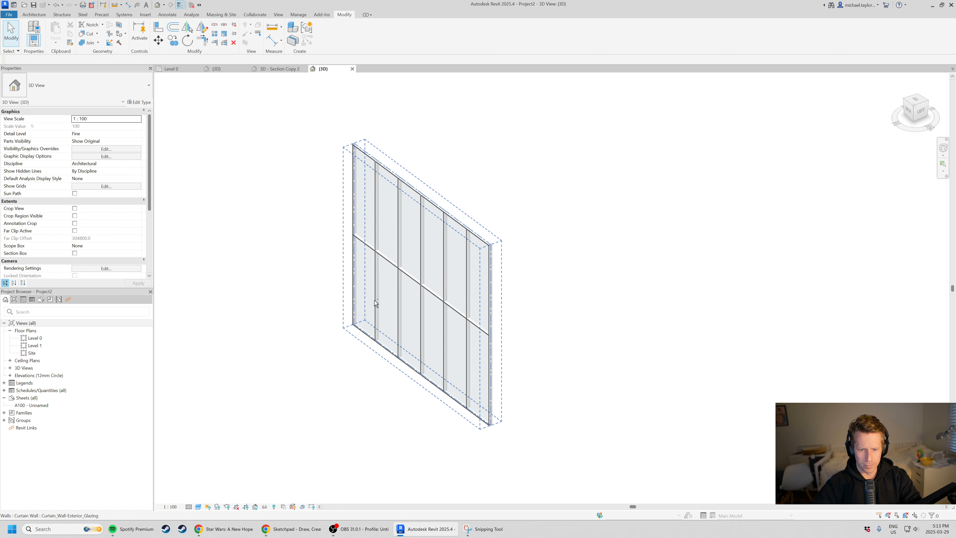
pyautogui.keyDown('shift'); pyautogui.moveTo(375, 300); pyautogui.dragTo(330, 294, button='middle'); pyautogui.keyUp('shift')
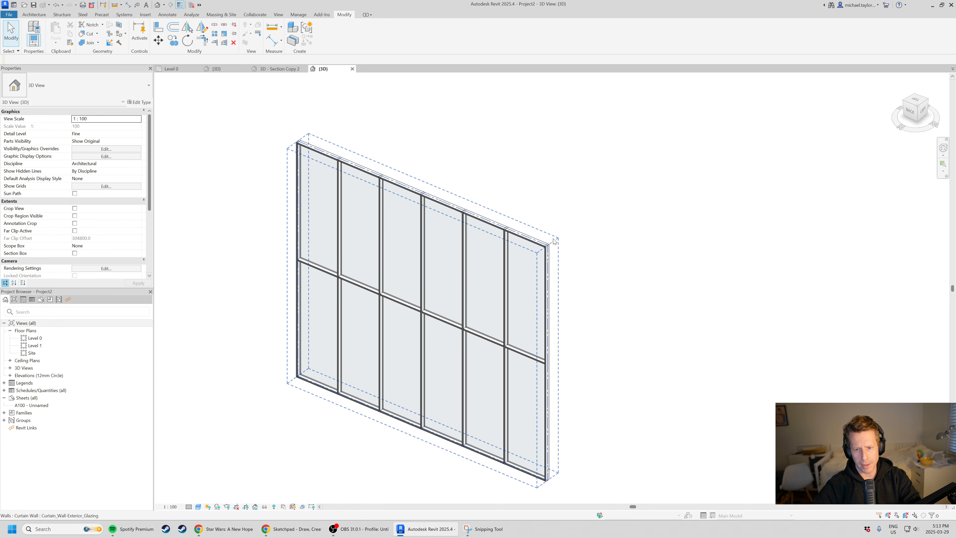
pyautogui.scroll(3, 557, 251)
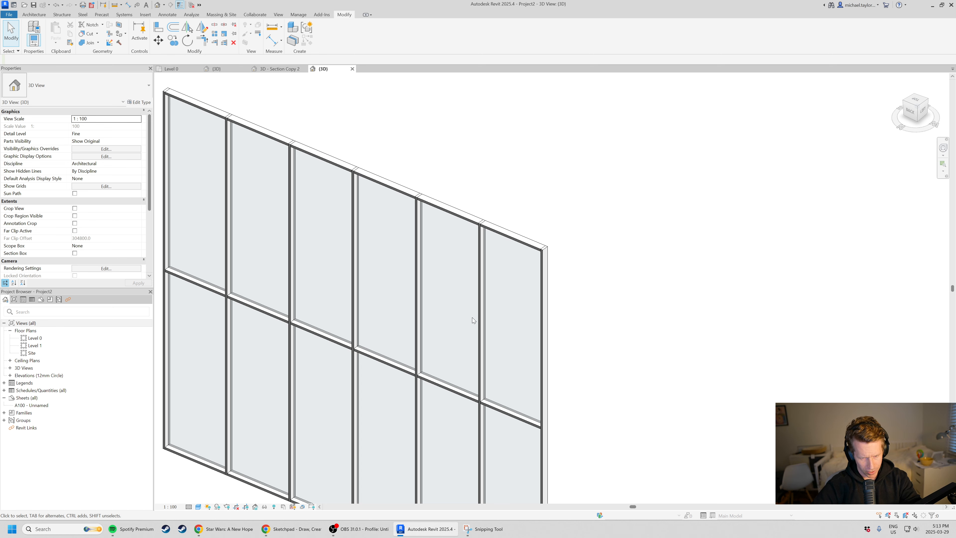
pyautogui.scroll(-1, 379, 221)
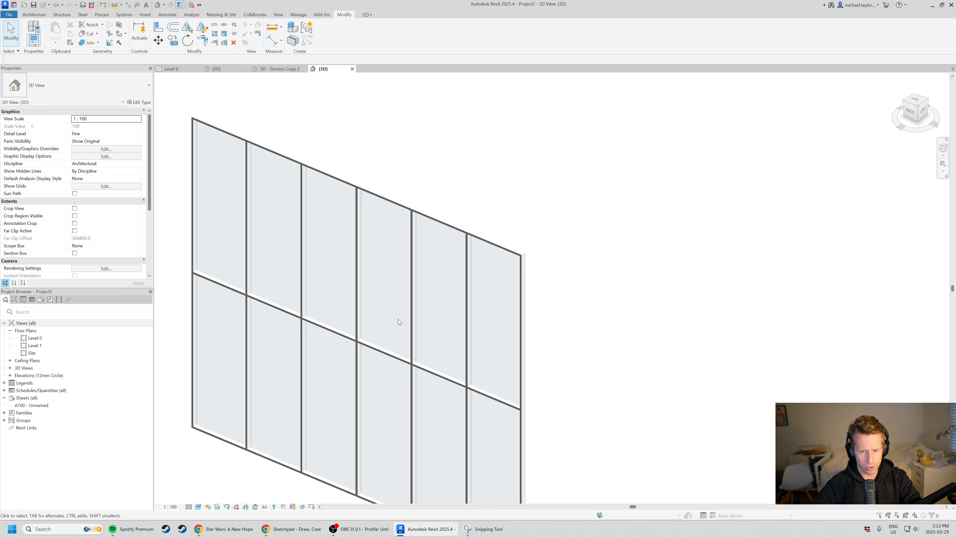
pyautogui.scroll(5, 444, 314)
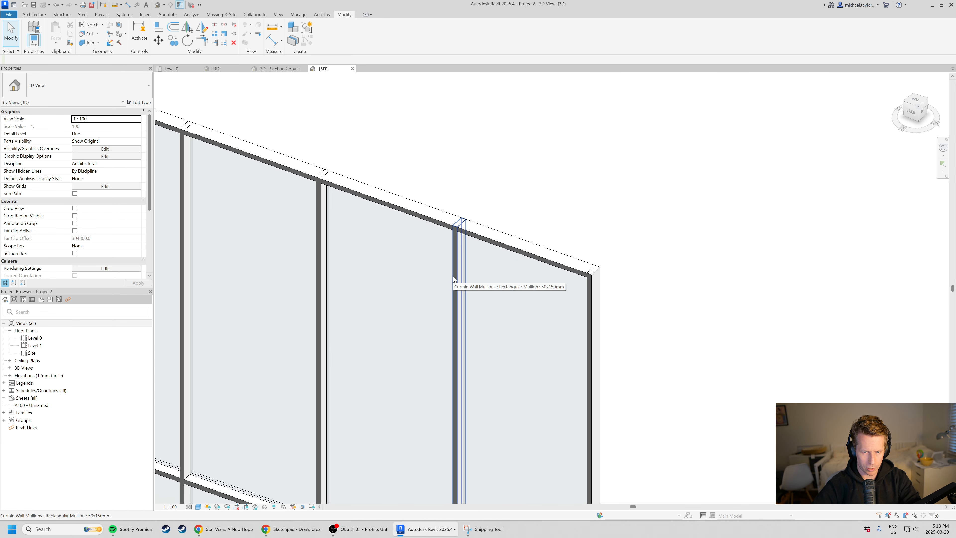
# Select the glazed panel in the upper end bay and look through the types available for it.
pyautogui.press('Tab')
pyautogui.press('Tab')
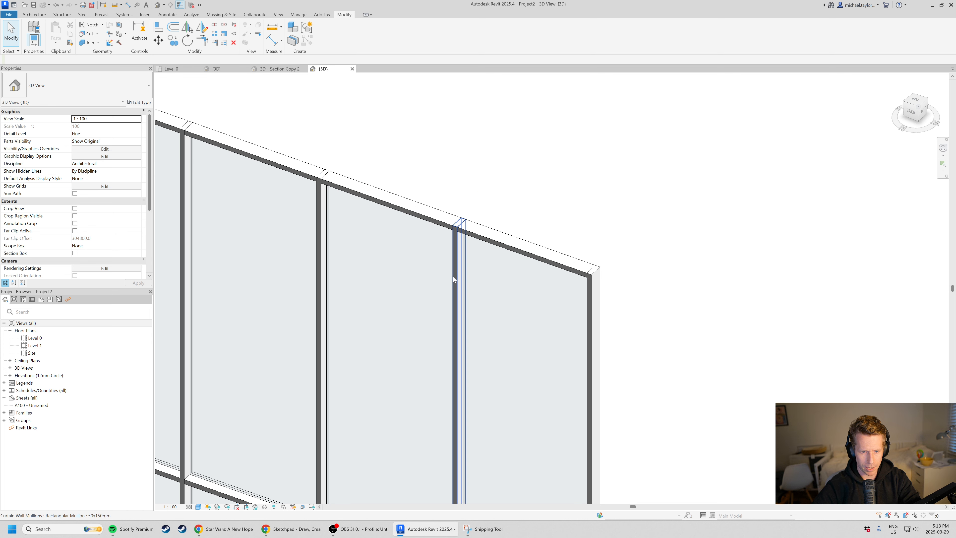
pyautogui.press('Tab')
pyautogui.press('Tab')
pyautogui.press('Tab')
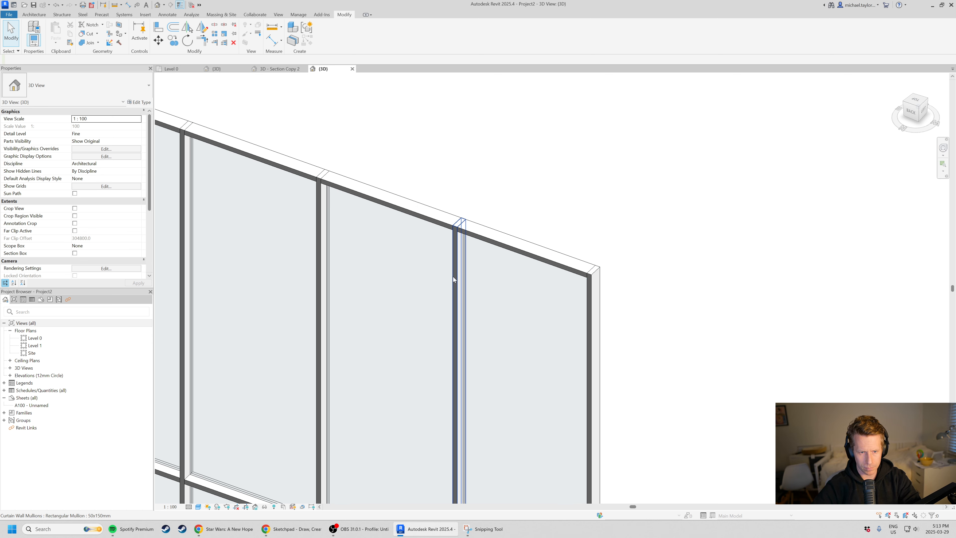
pyautogui.scroll(-3, 371, 241)
pyautogui.moveTo(470, 307)
pyautogui.keyDown('shift'); pyautogui.mouseDown(button='middle')
pyautogui.moveTo(438, 324)
pyautogui.moveTo(279, 307)
pyautogui.moveTo(470, 306)
pyautogui.mouseUp(button='middle'); pyautogui.keyUp('shift')
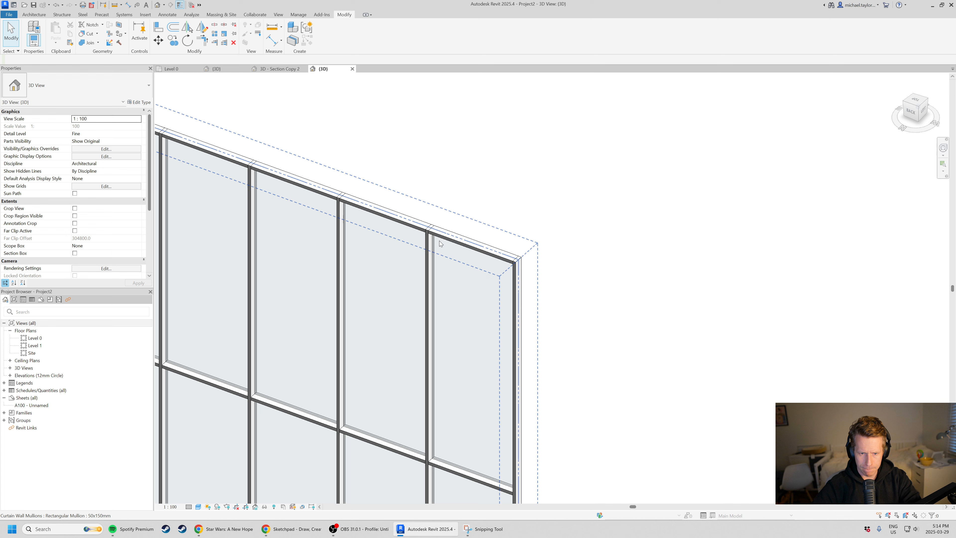
pyautogui.click(436, 305)
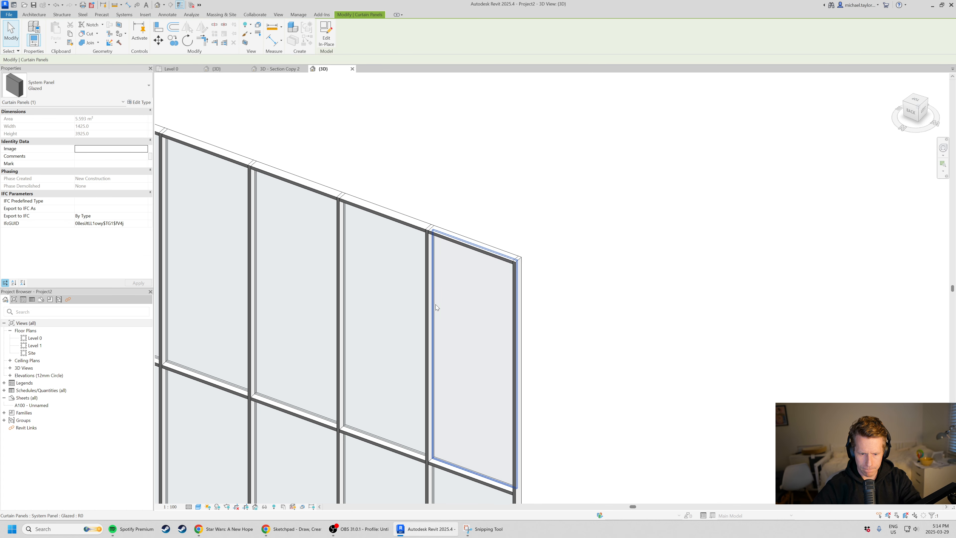
pyautogui.scroll(-2, 435, 305)
pyautogui.keyDown('shift'); pyautogui.moveTo(536, 440); pyautogui.dragTo(473, 390, button='middle'); pyautogui.keyUp('shift')
pyautogui.scroll(1, 473, 389)
pyautogui.moveTo(429, 332); pyautogui.dragTo(383, 290, button='middle')
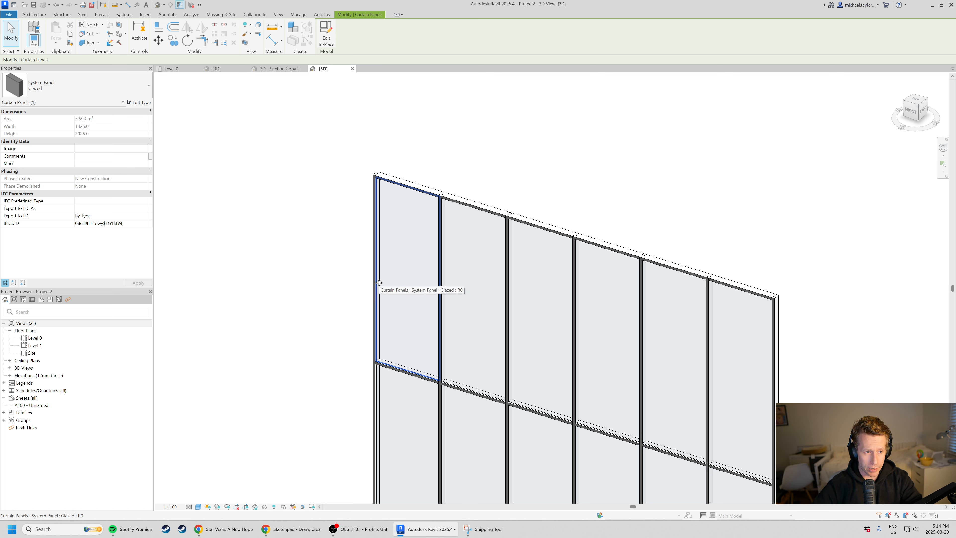
pyautogui.click(113, 86)
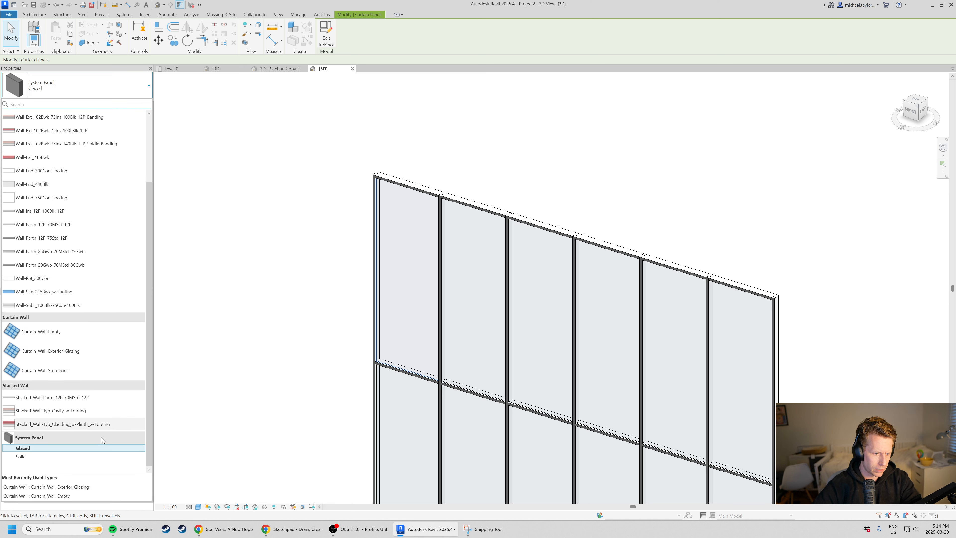
pyautogui.click(340, 377)
# Change the curtain panel in the upper end bay to System Panel : Solid.
pyautogui.scroll(2, 429, 219)
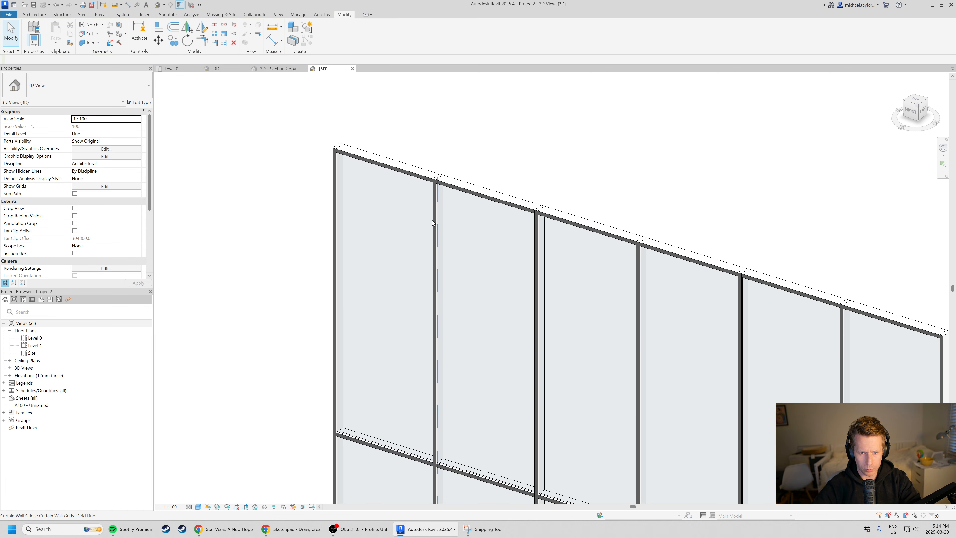
pyautogui.press('Tab')
pyautogui.click(432, 220)
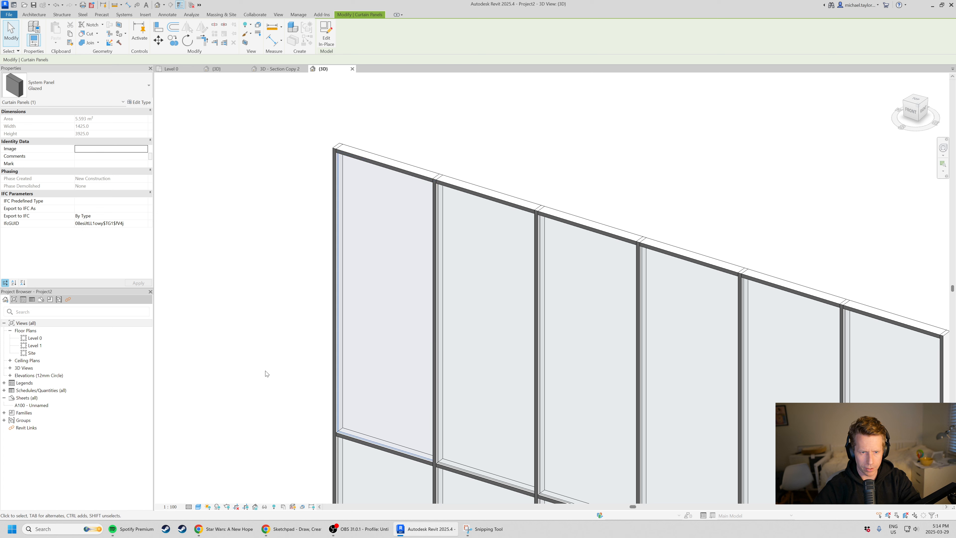
pyautogui.click(104, 87)
pyautogui.click(46, 457)
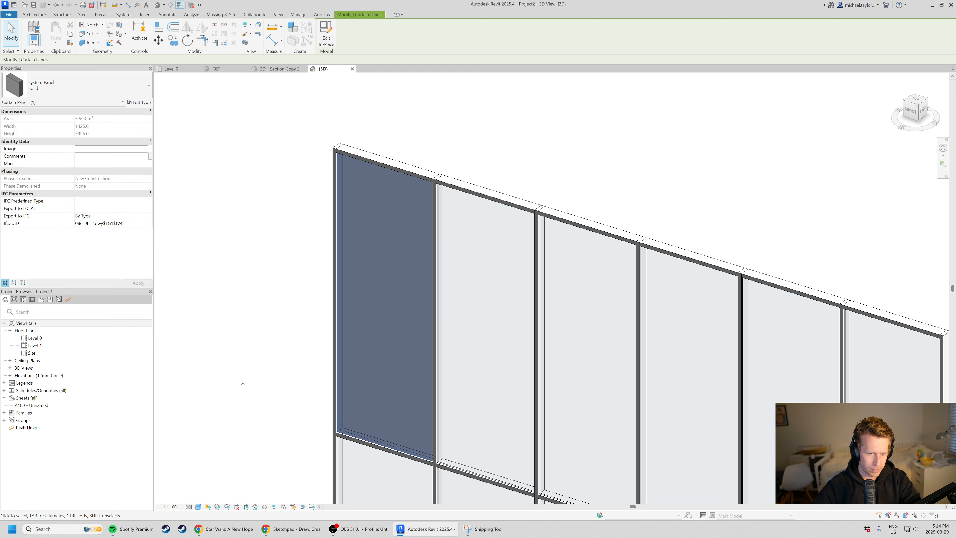
# Turn on the section box for the 3D view.
pyautogui.click(241, 380)
pyautogui.keyDown('shift'); pyautogui.moveTo(290, 252); pyautogui.dragTo(520, 391, button='middle'); pyautogui.keyUp('shift')
pyautogui.click(74, 253)
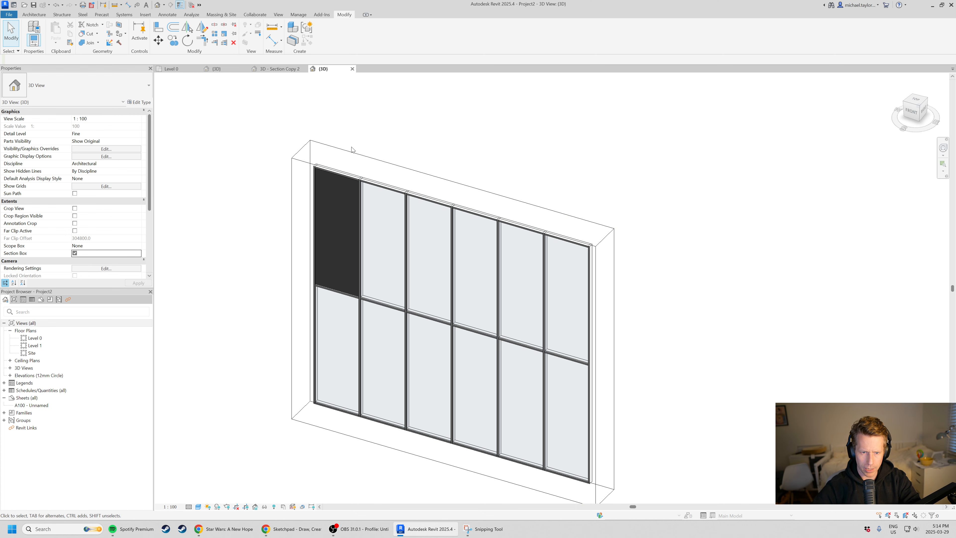
# Select only the remaining glazed panels in the upper row and change them to System Panel : Solid.
pyautogui.moveTo(344, 127); pyautogui.dragTo(656, 364)
pyautogui.click(324, 33)
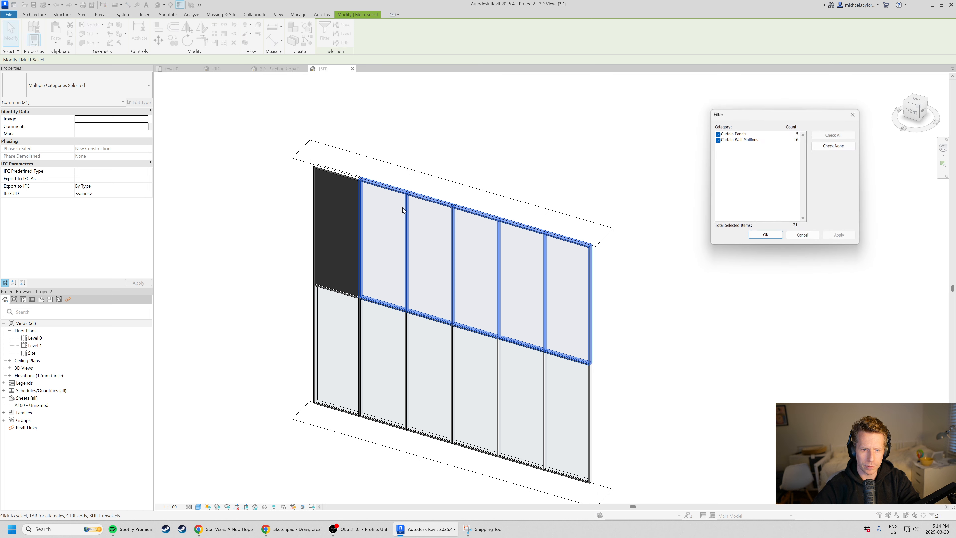
pyautogui.click(721, 141)
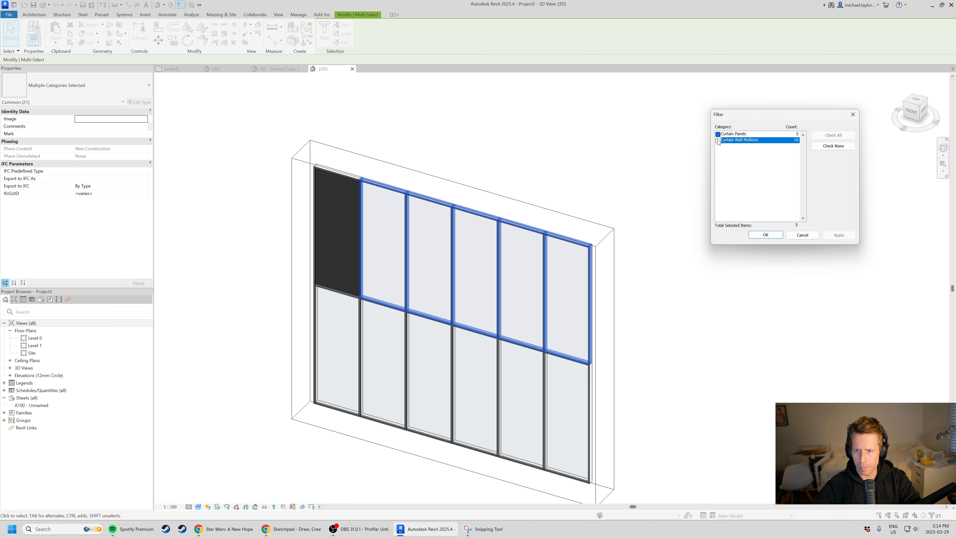
pyautogui.click(766, 235)
pyautogui.click(87, 85)
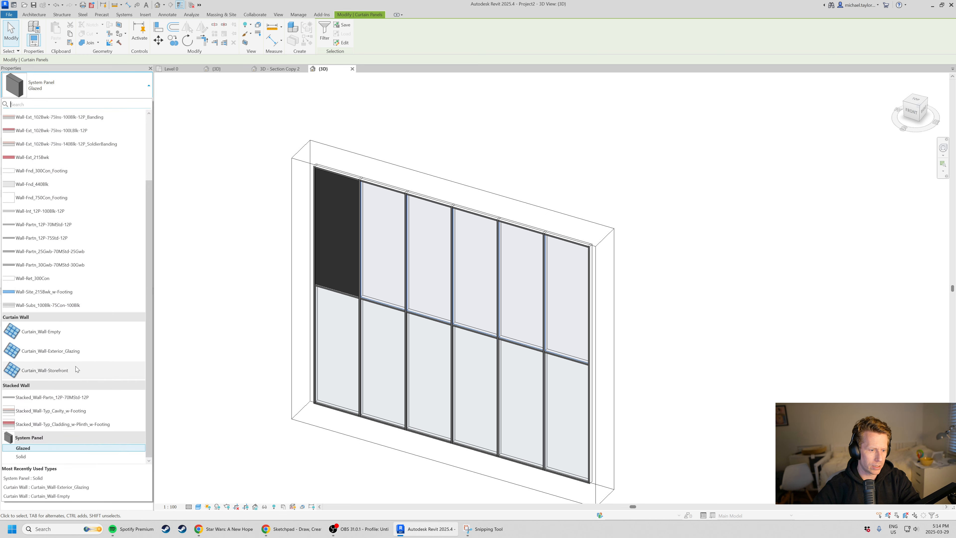
pyautogui.click(42, 457)
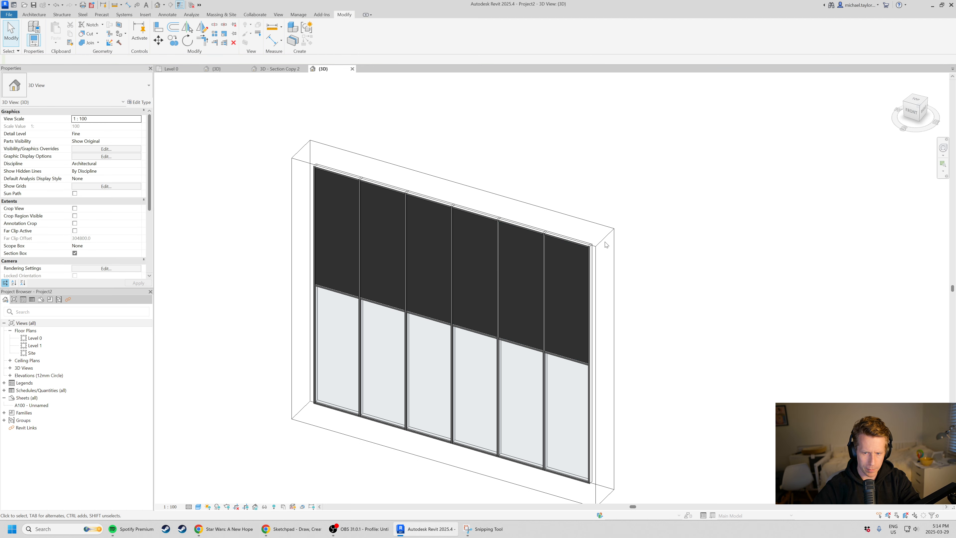
# Pull the section box's end face in to cut through the last bay and inspect the exposed panels and mullions.
pyautogui.click(613, 388)
pyautogui.scroll(1, 608, 390)
pyautogui.keyDown('shift'); pyautogui.moveTo(608, 390); pyautogui.dragTo(483, 353, button='middle'); pyautogui.keyUp('shift')
pyautogui.click(484, 354)
pyautogui.scroll(2, 453, 343)
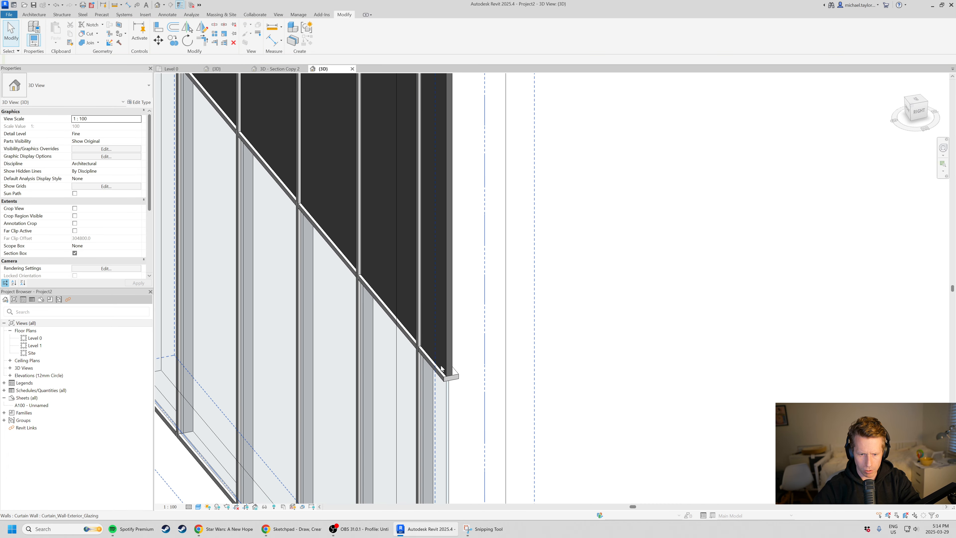
pyautogui.scroll(-3, 448, 371)
pyautogui.keyDown('shift'); pyautogui.moveTo(519, 299); pyautogui.dragTo(525, 372, button='middle'); pyautogui.keyUp('shift')
pyautogui.scroll(1, 614, 321)
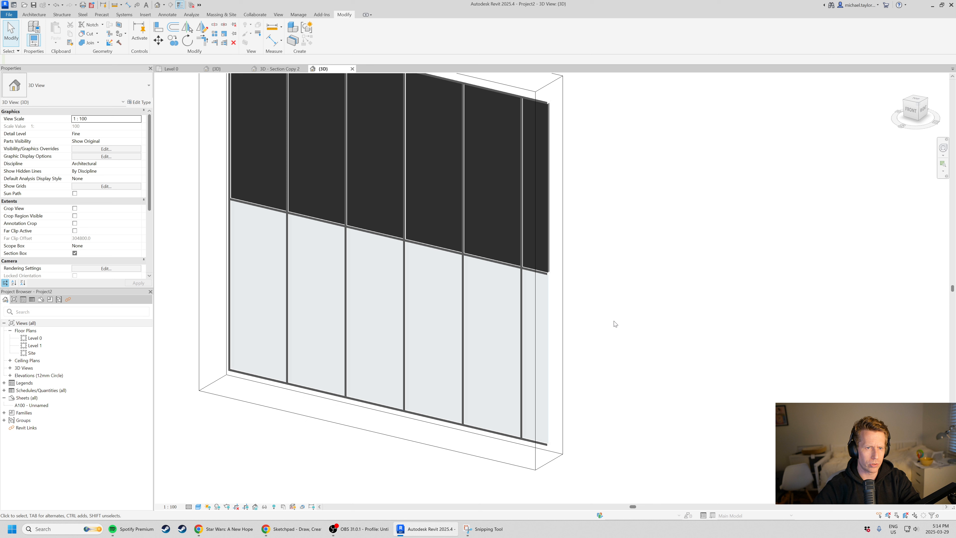
# Add a horizontal curtain grid line across all segments near the top of the lower glazed row.
pyautogui.click(31, 16)
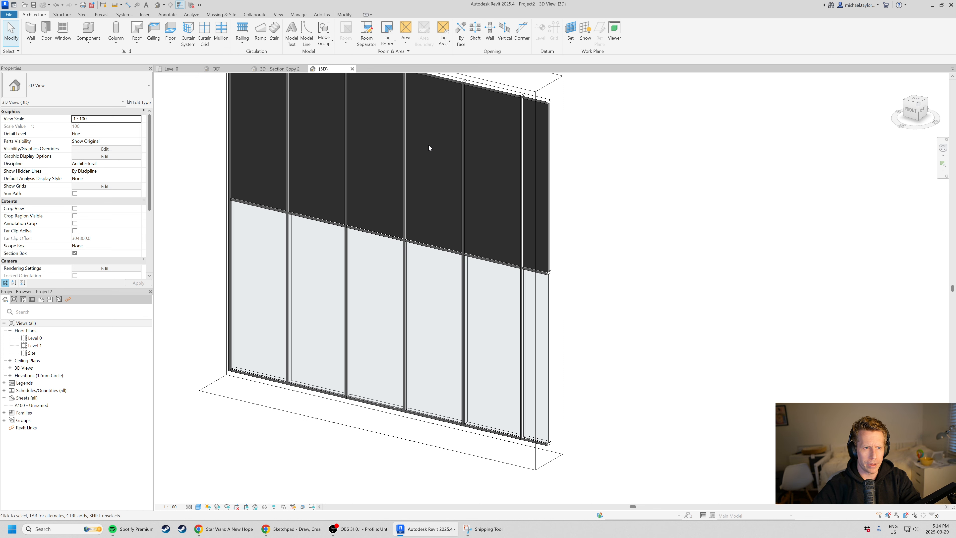
pyautogui.click(205, 34)
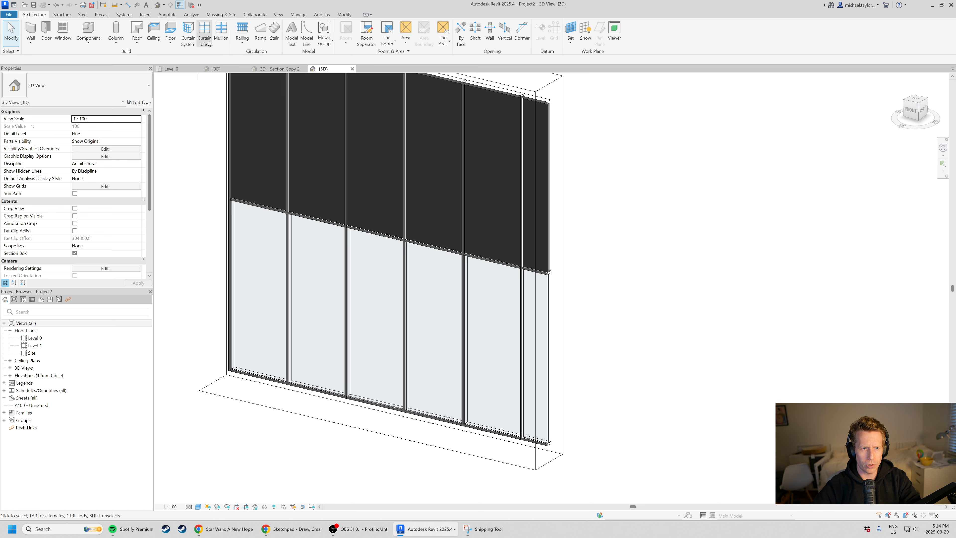
pyautogui.click(349, 261)
pyautogui.press('Escape')
pyautogui.keyDown('shift'); pyautogui.moveTo(509, 361); pyautogui.dragTo(482, 329, button='middle'); pyautogui.keyUp('shift')
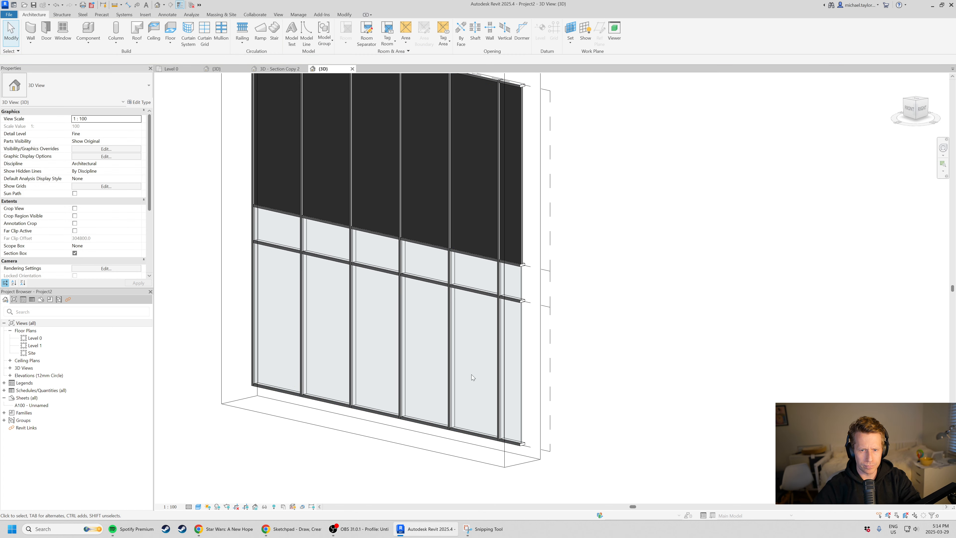
# Add a horizontal curtain grid line across all segments near the top of the upper solid row.
pyautogui.scroll(-1, 471, 375)
pyautogui.scroll(1, 448, 189)
pyautogui.click(204, 34)
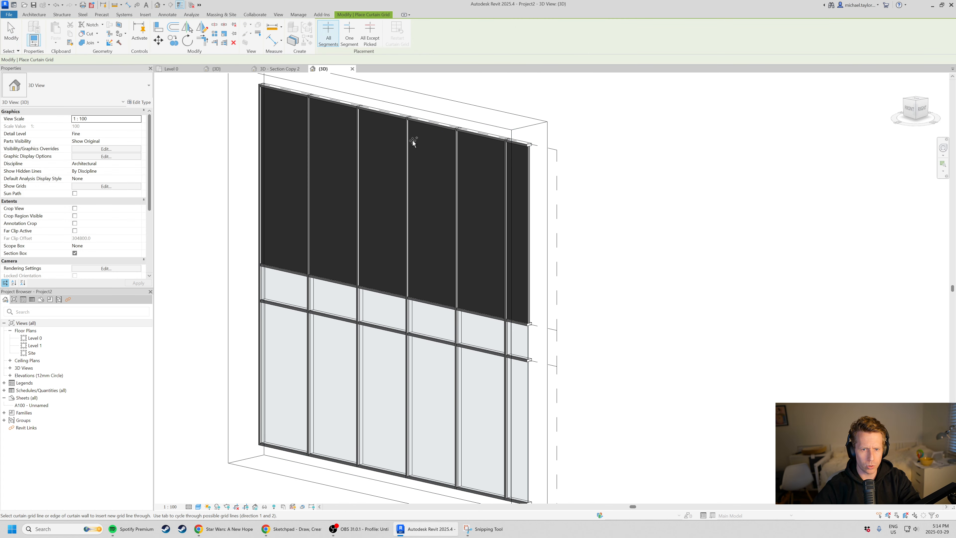
pyautogui.click(405, 144)
pyautogui.press('Escape')
pyautogui.scroll(1, 417, 150)
pyautogui.keyDown('shift'); pyautogui.moveTo(561, 297); pyautogui.dragTo(545, 275, button='middle'); pyautogui.keyUp('shift')
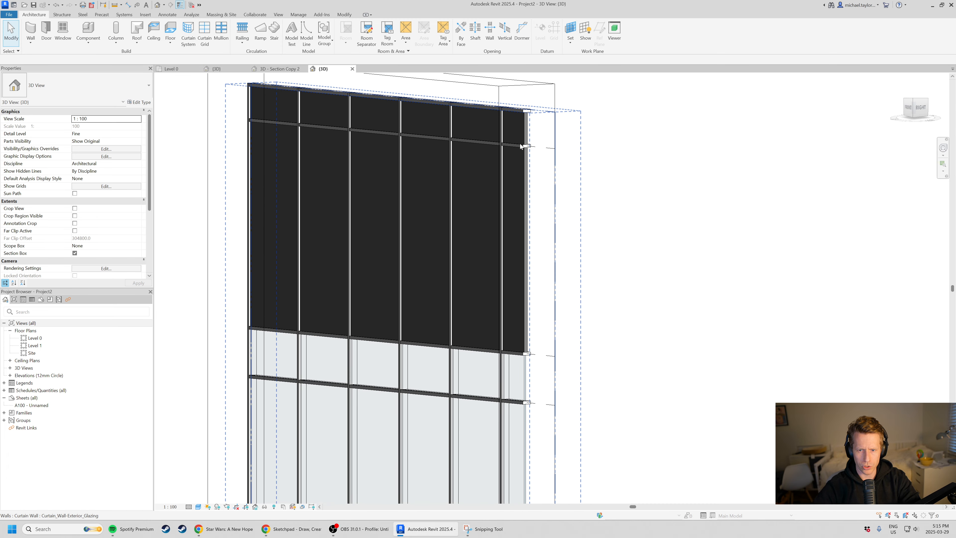
# Shift the new grid line in the solid row and the horizontal grid line in the glazed row slightly downward.
pyautogui.click(462, 144)
pyautogui.moveTo(540, 145); pyautogui.dragTo(544, 165)
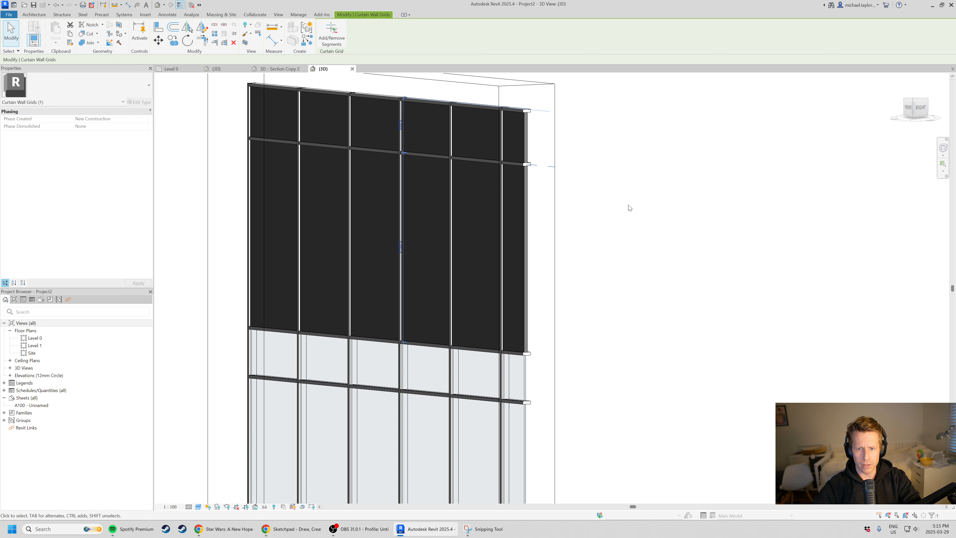
pyautogui.moveTo(543, 404); pyautogui.dragTo(545, 416)
pyautogui.scroll(-2, 523, 220)
pyautogui.keyDown('shift'); pyautogui.moveTo(452, 323); pyautogui.dragTo(456, 330, button='middle'); pyautogui.keyUp('shift')
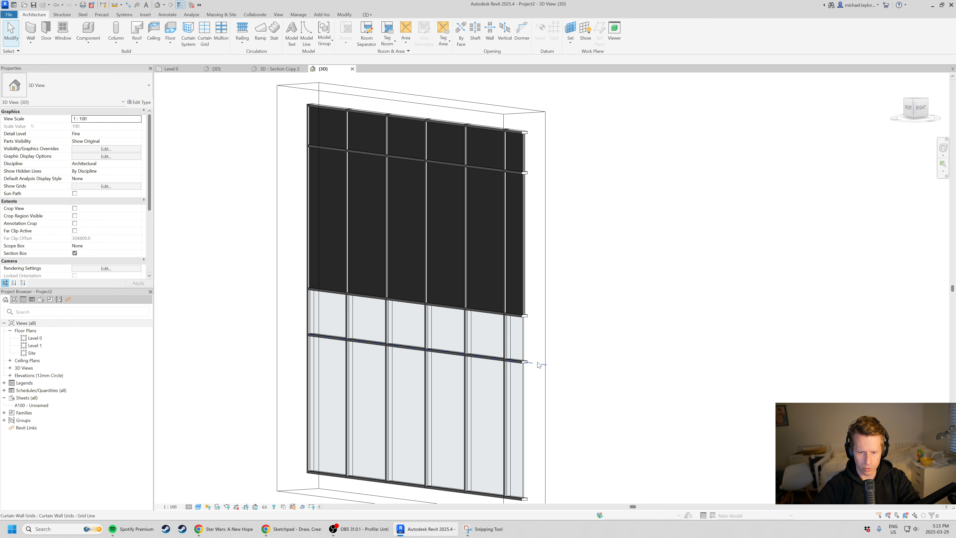
# Try deleting the intermediate horizontal mullion segment in the glazed bay next to the cut end, and undo the deletion.
pyautogui.click(539, 365)
pyautogui.scroll(3, 539, 364)
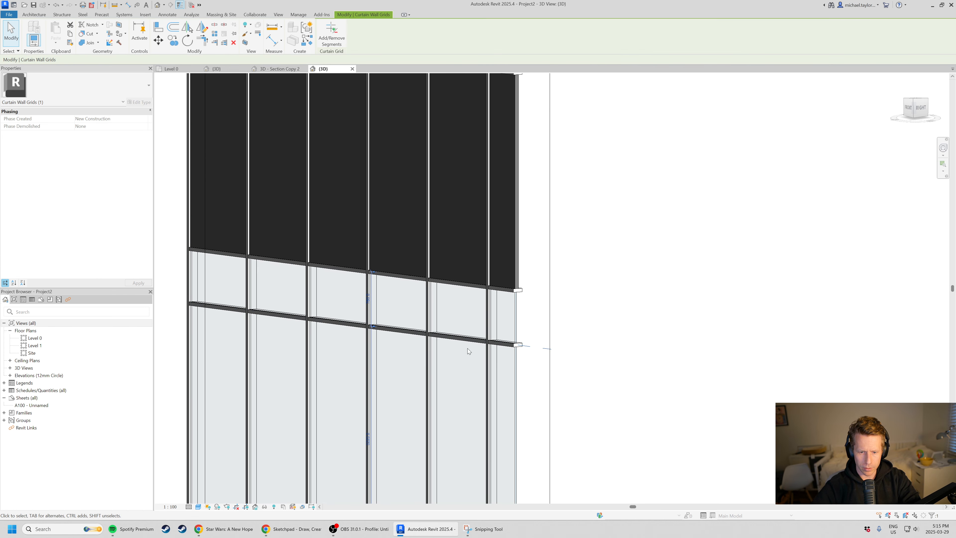
pyautogui.click(459, 341)
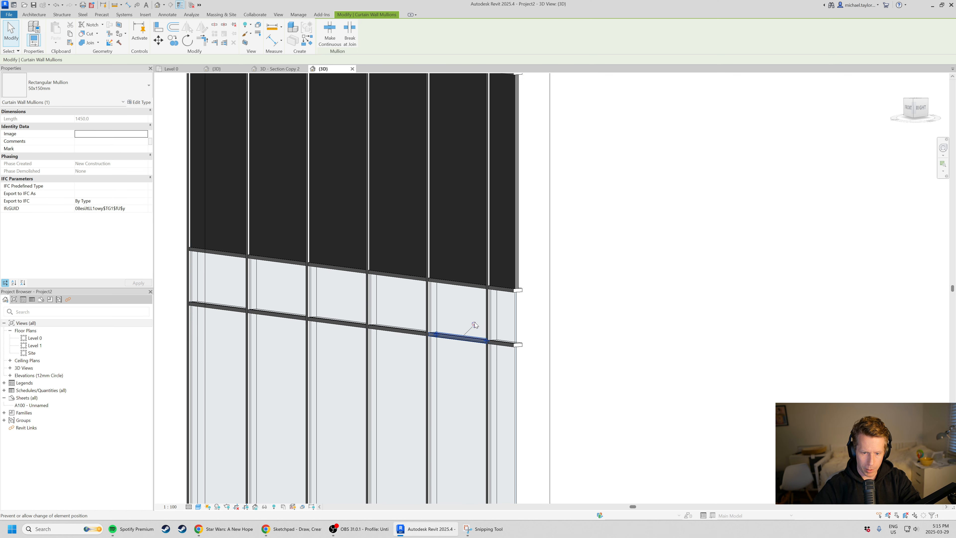
pyautogui.press('Delete')
pyautogui.scroll(-2, 491, 293)
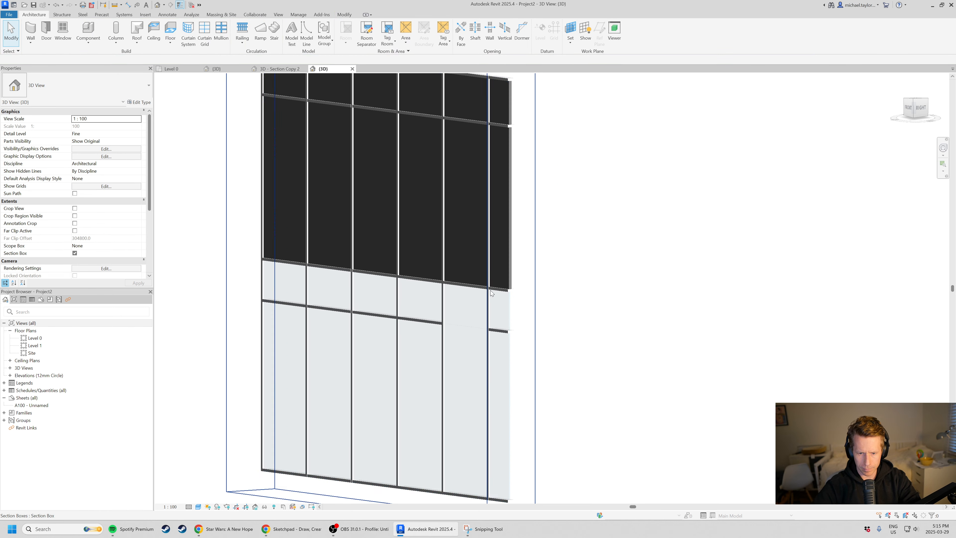
pyautogui.scroll(-1, 470, 325)
pyautogui.scroll(3, 470, 332)
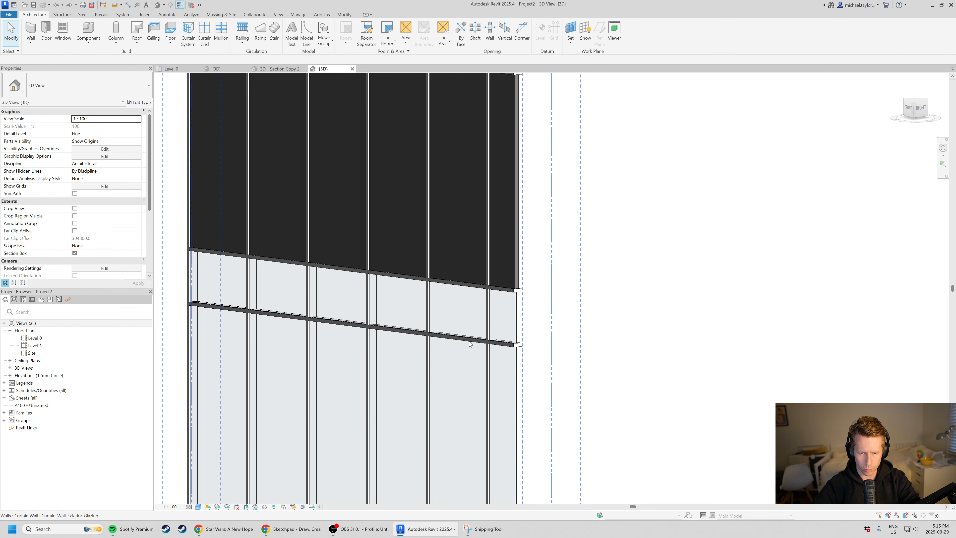
# Unpin the same horizontal mullion segment and delete it to demonstrate manual mullion editing, and undo the deletion.
pyautogui.click(469, 341)
pyautogui.scroll(2, 471, 341)
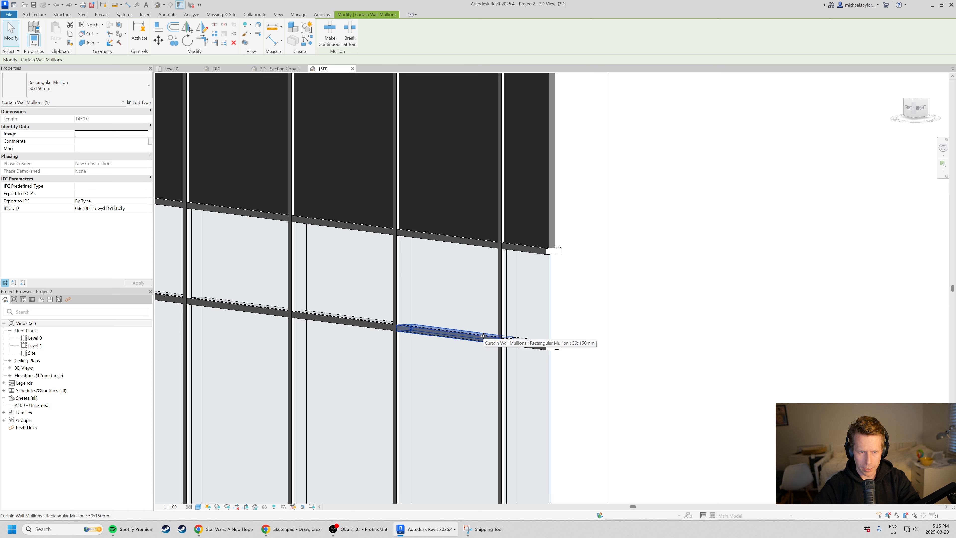
pyautogui.click(234, 33)
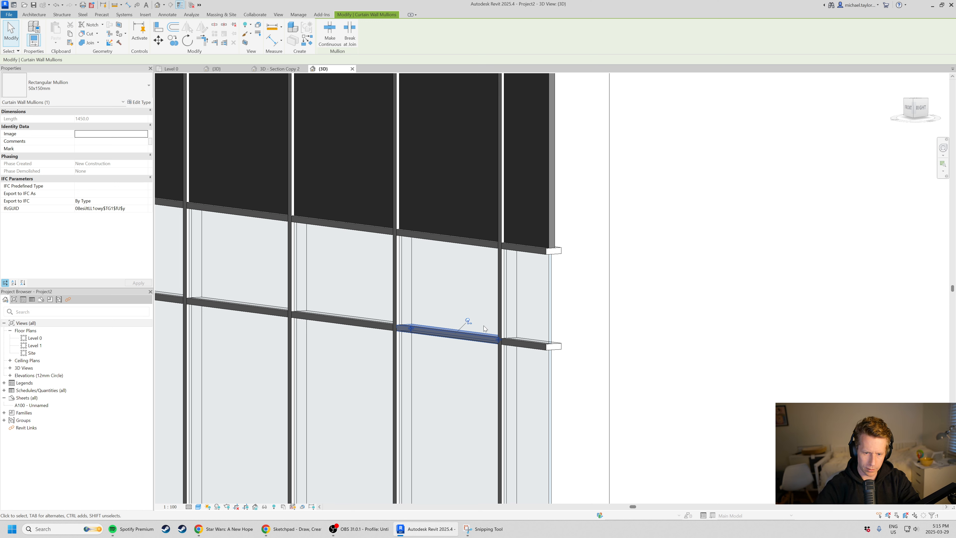
pyautogui.click(468, 318)
pyautogui.press('Delete')
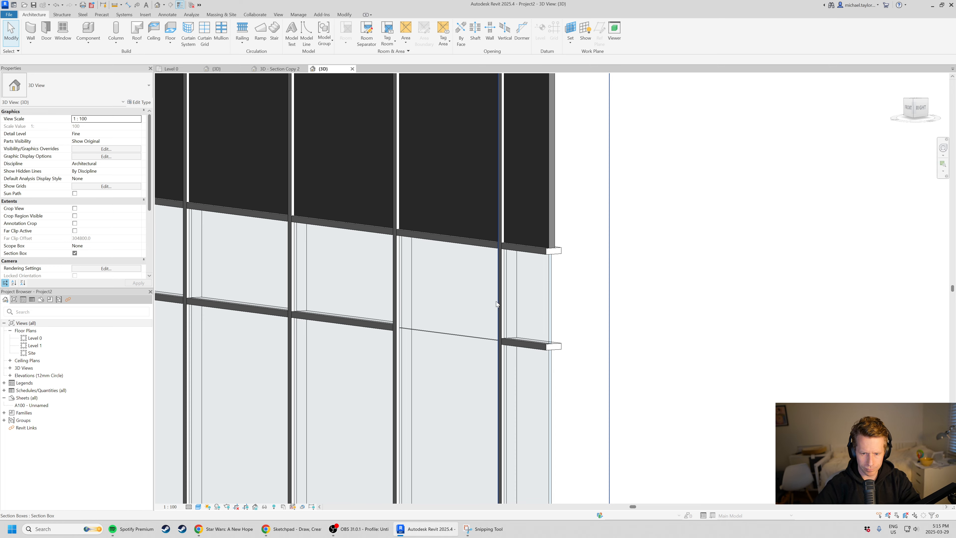
pyautogui.scroll(-8, 496, 304)
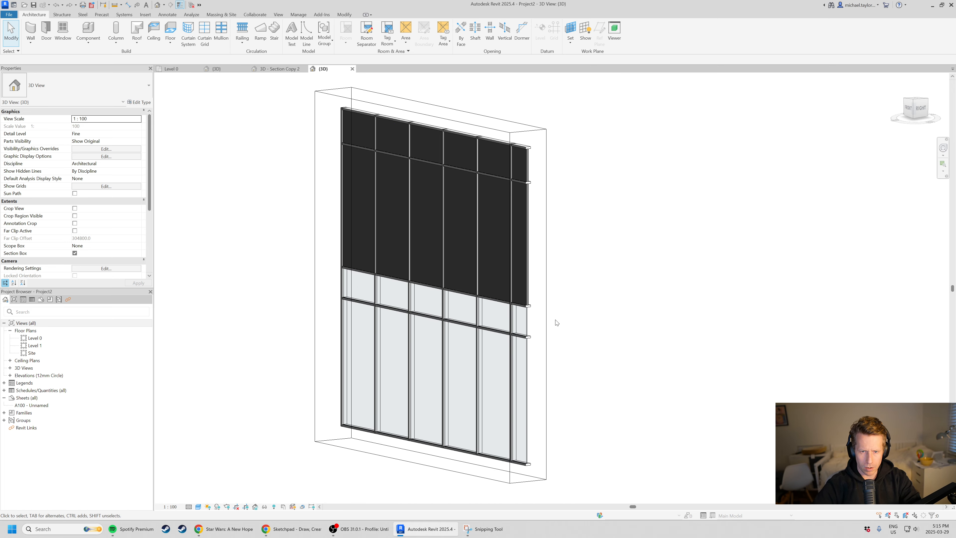
# Review the gridded wall from the front, and switch through the 3D - Section Copy 2 view to the Curtain Wall - Test Assembly 3D view.
pyautogui.keyDown('shift'); pyautogui.moveTo(557, 323); pyautogui.dragTo(471, 249, button='middle'); pyautogui.keyUp('shift')
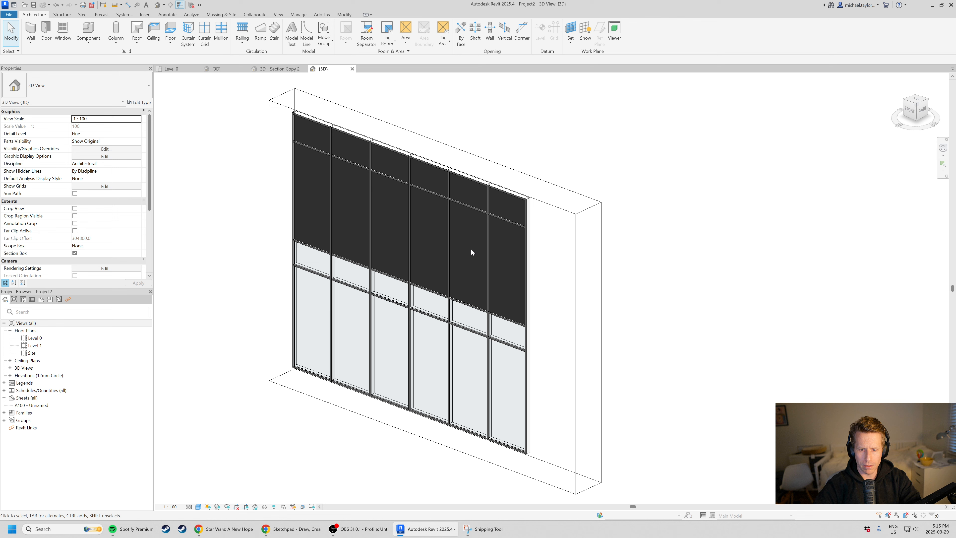
pyautogui.scroll(3, 506, 228)
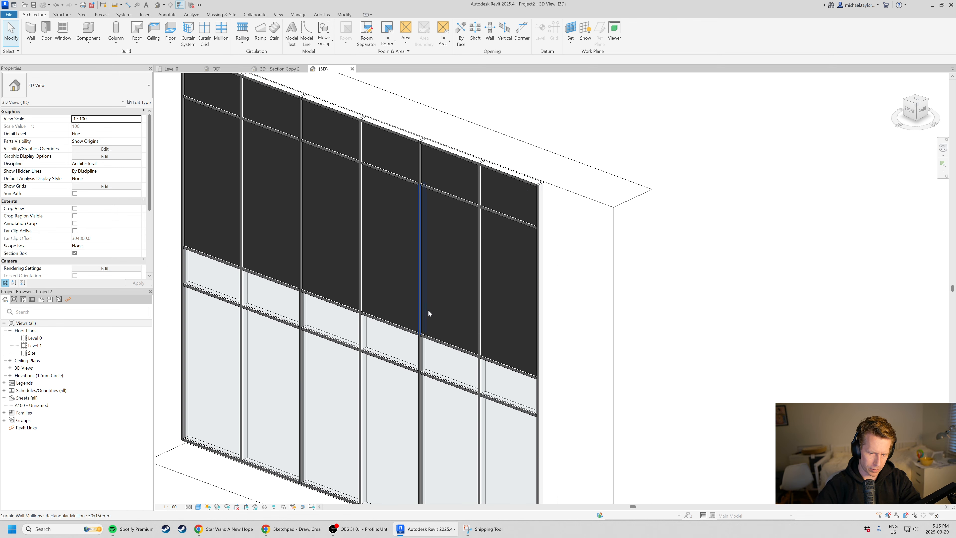
pyautogui.click(280, 69)
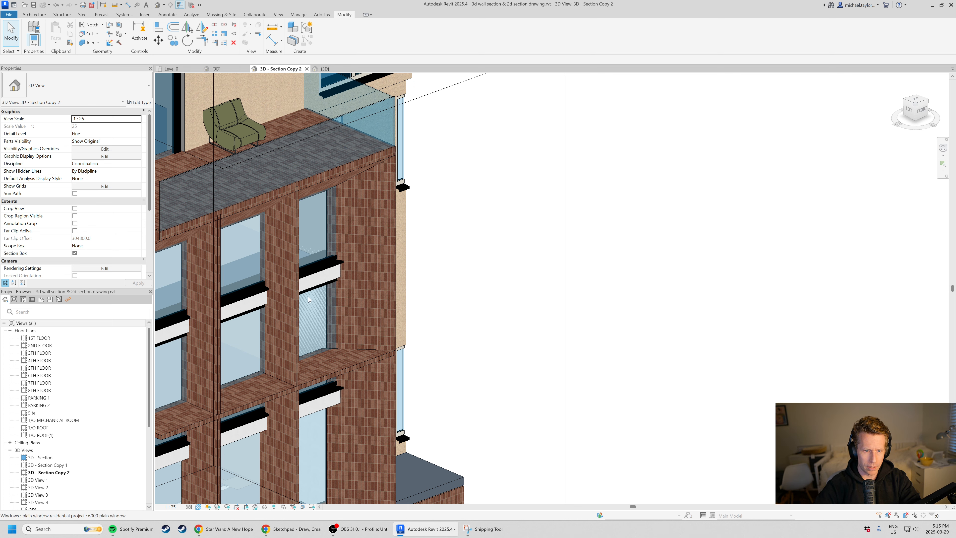
pyautogui.click(221, 71)
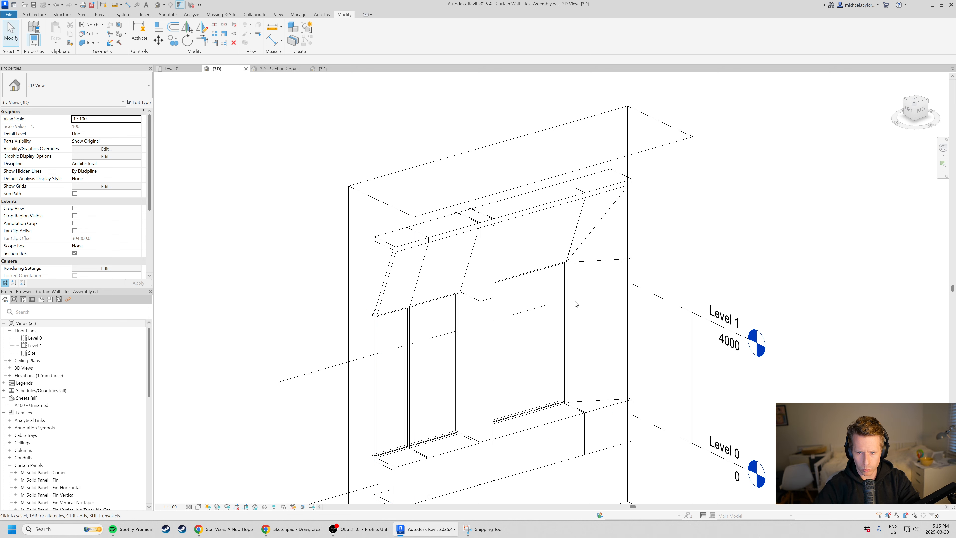
# Select the solid panel above the larger window, the adjoining corner panel and the panel below it to examine the assembly's custom panels, and clear the selection.
pyautogui.press('Tab')
pyautogui.click(570, 247)
pyautogui.scroll(2, 603, 278)
pyautogui.press('Tab')
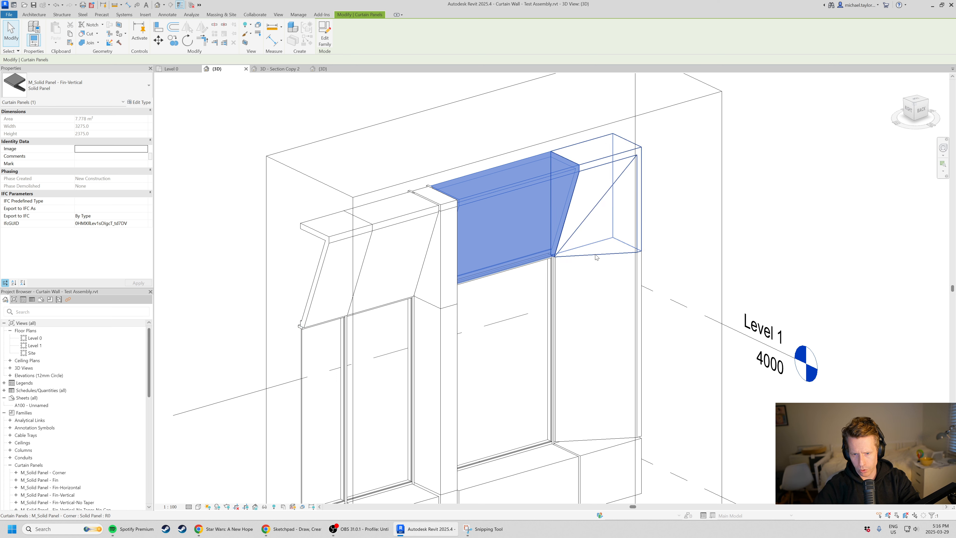
pyautogui.press('Tab')
pyautogui.press('Tab')
pyautogui.click(596, 259)
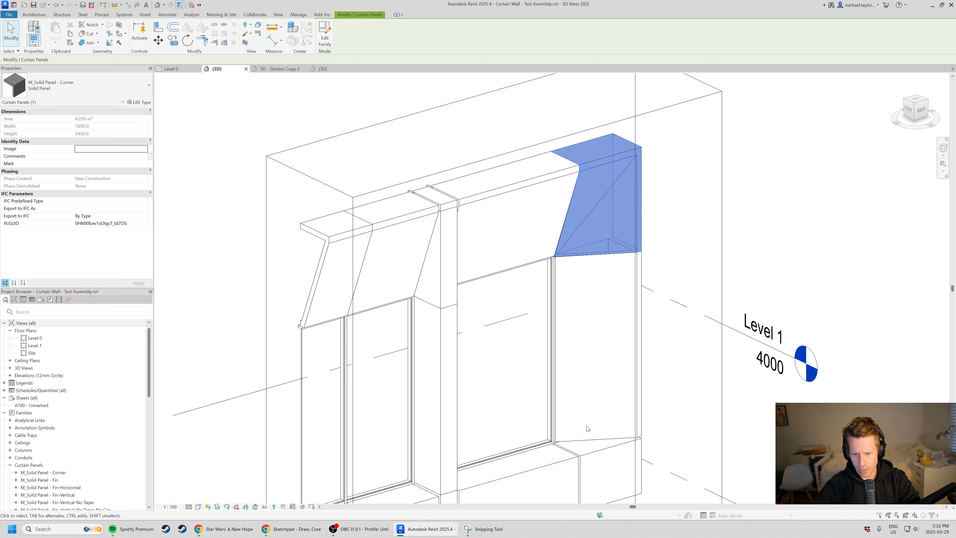
pyautogui.press('Tab')
pyautogui.click(586, 441)
pyautogui.click(694, 366)
pyautogui.scroll(-3, 424, 80)
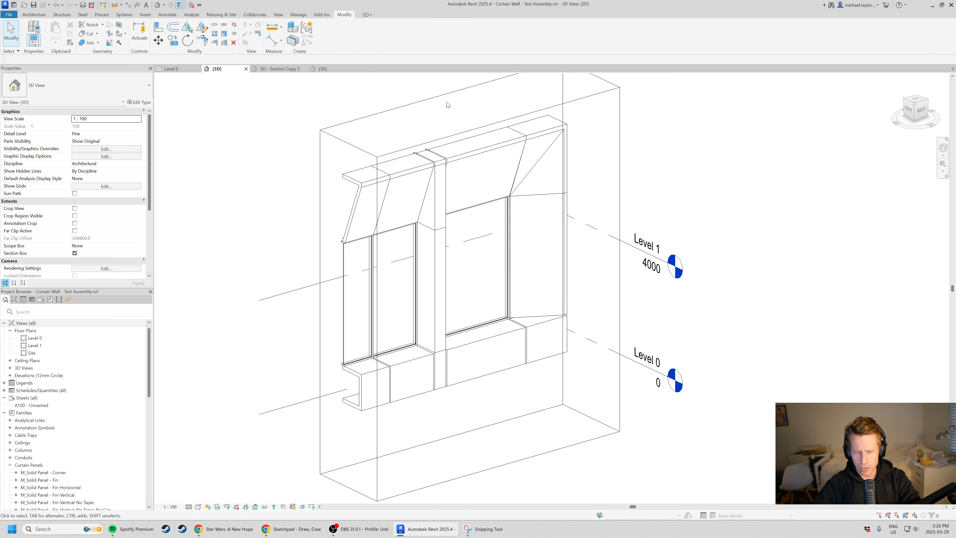
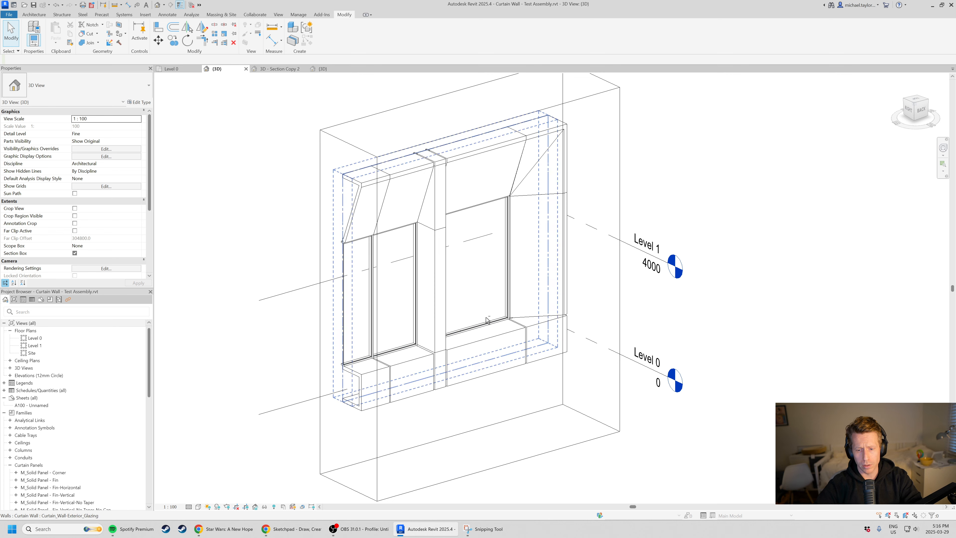
# Examine the curtain wall test assembly in 3D, and switch to the Project2 3D view of the regular gridded curtain wall.
pyautogui.keyDown('shift'); pyautogui.moveTo(482, 314); pyautogui.dragTo(490, 319, button='middle'); pyautogui.keyUp('shift')
pyautogui.scroll(2, 503, 279)
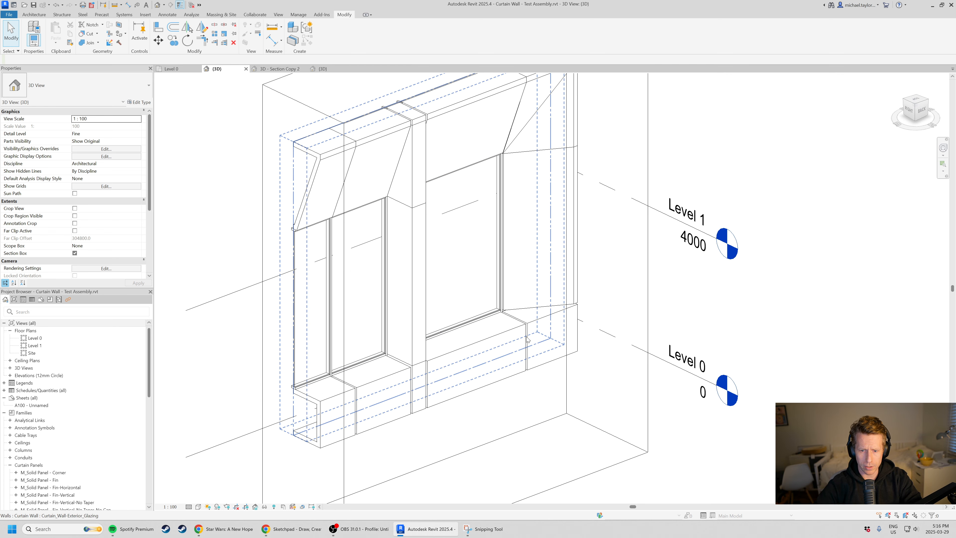
pyautogui.click(334, 71)
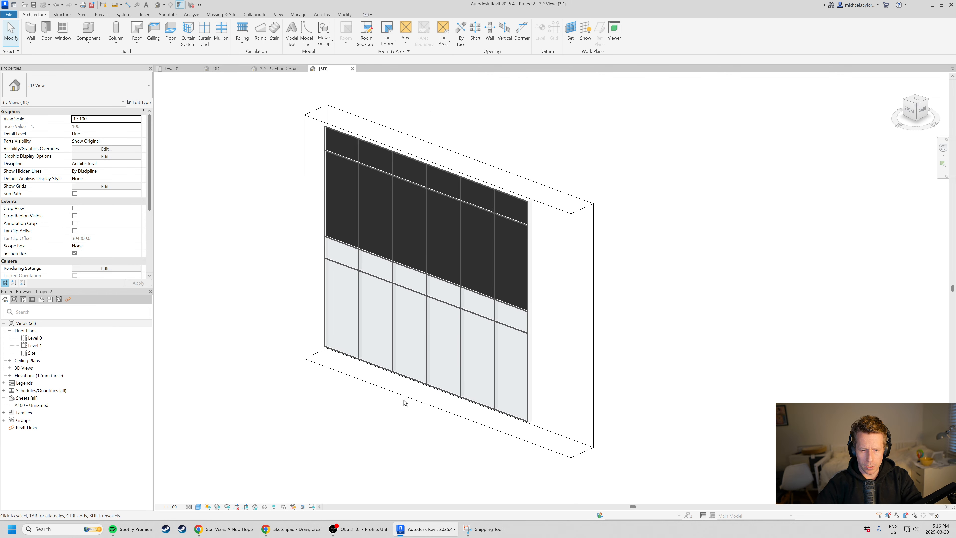
pyautogui.keyDown('shift'); pyautogui.moveTo(406, 403); pyautogui.dragTo(375, 409, button='middle'); pyautogui.keyUp('shift')
pyautogui.scroll(2, 489, 301)
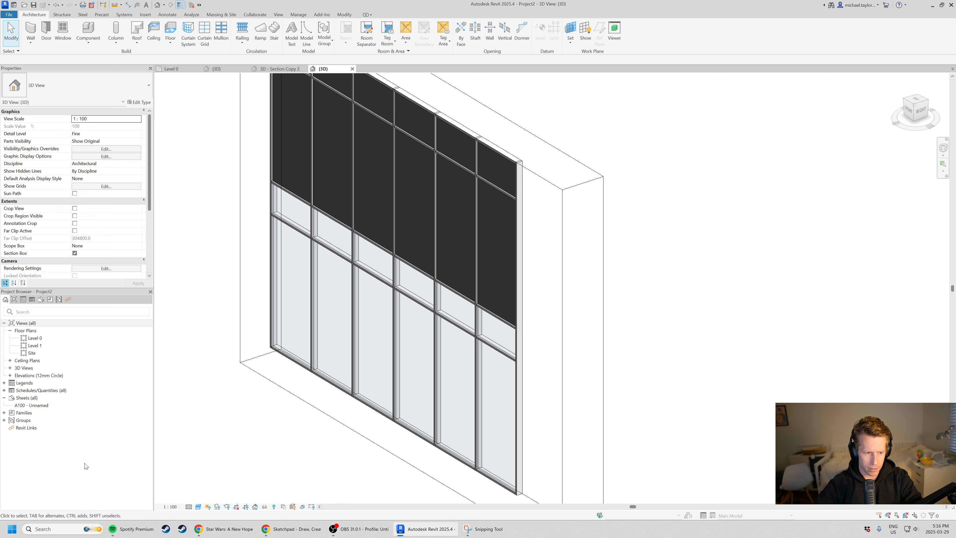
# Expand the project's Curtain Panels families down to the System Panel types, inspect the Glazed type's available options, and clear the selection.
pyautogui.click(4, 413)
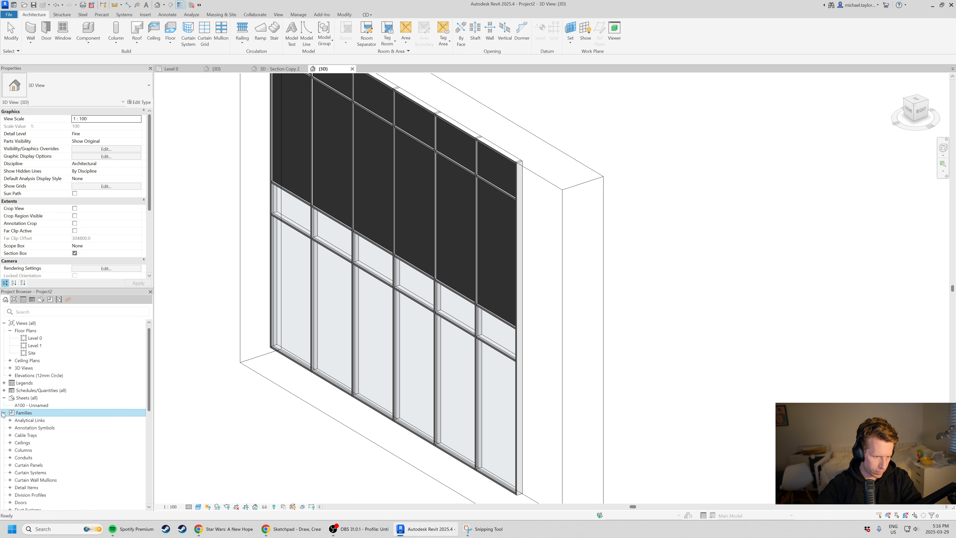
pyautogui.scroll(-5, 13, 485)
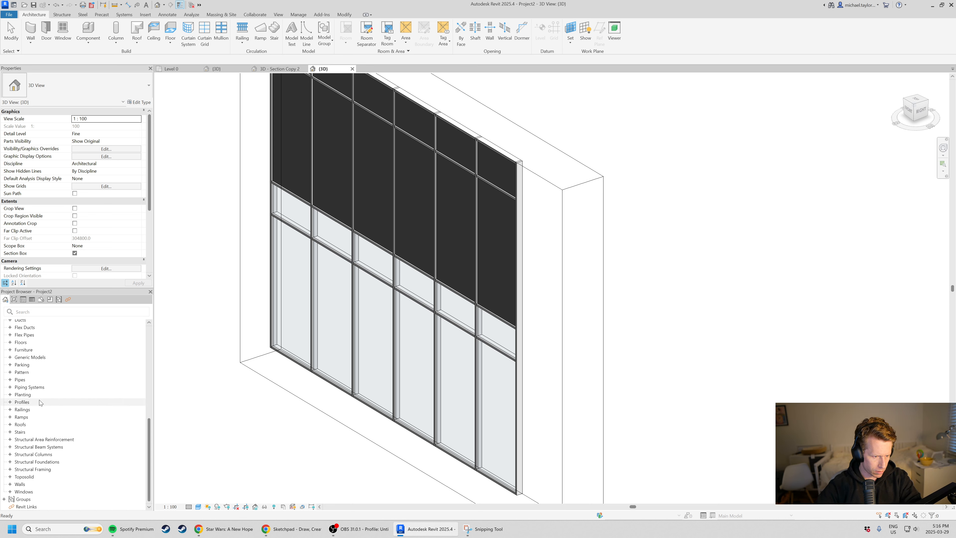
pyautogui.scroll(2, 37, 404)
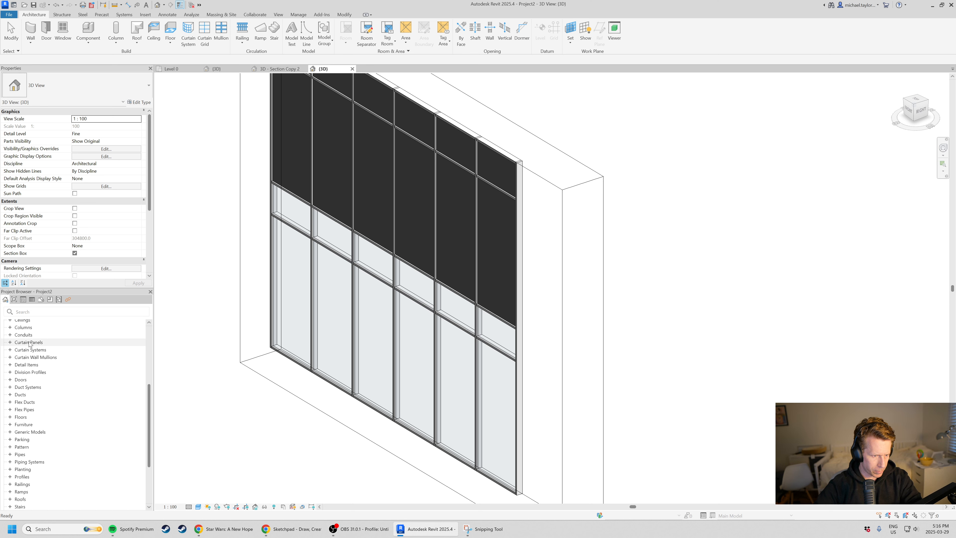
pyautogui.click(10, 342)
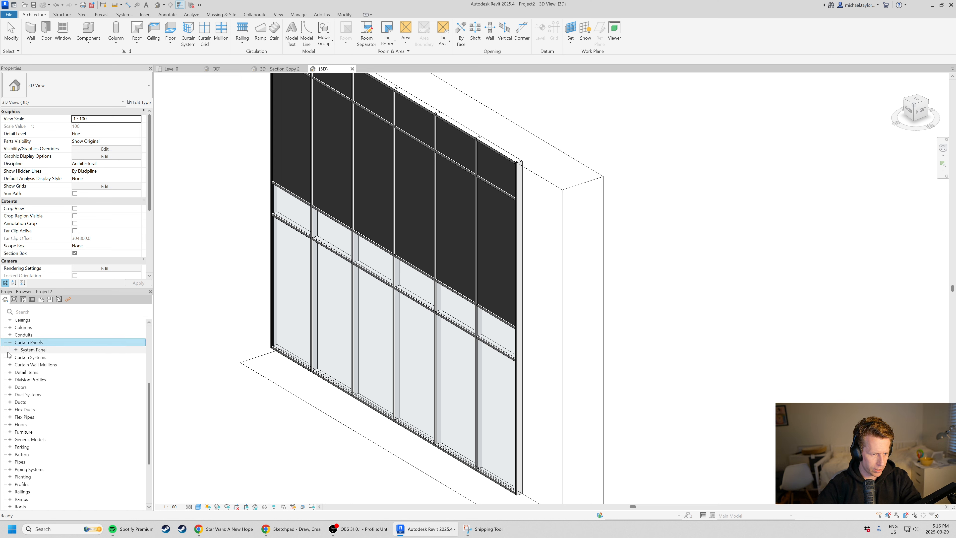
pyautogui.click(16, 350)
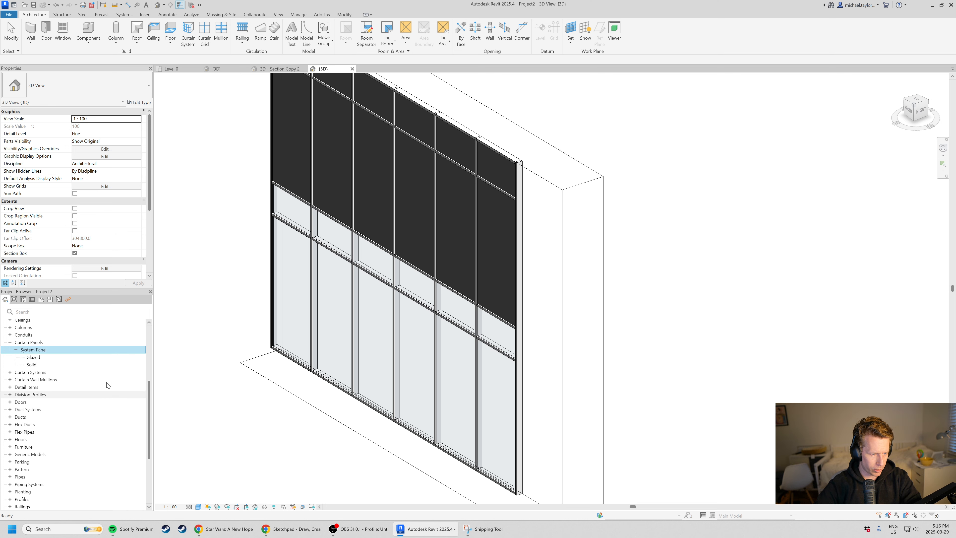
pyautogui.click(45, 359)
pyautogui.rightClick(74, 361)
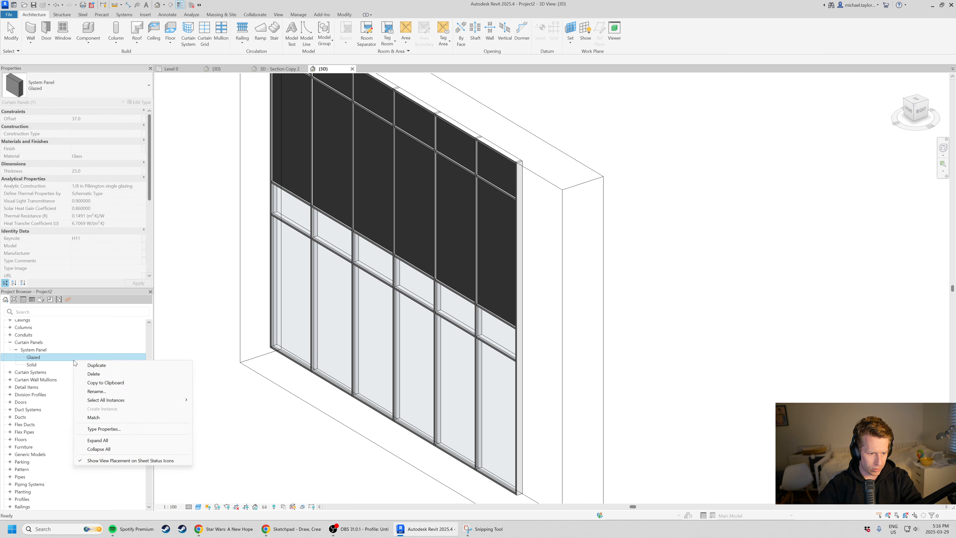
pyautogui.press('Escape')
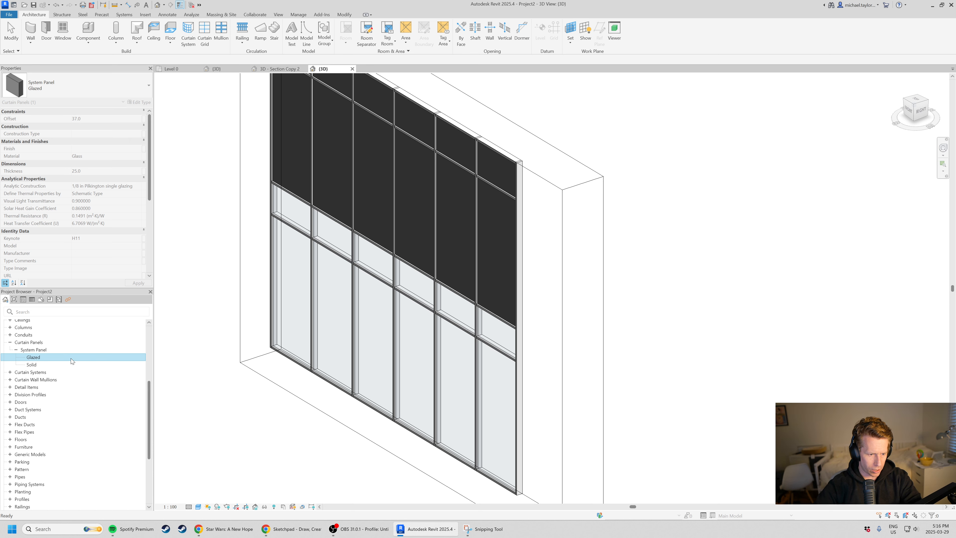
pyautogui.click(241, 473)
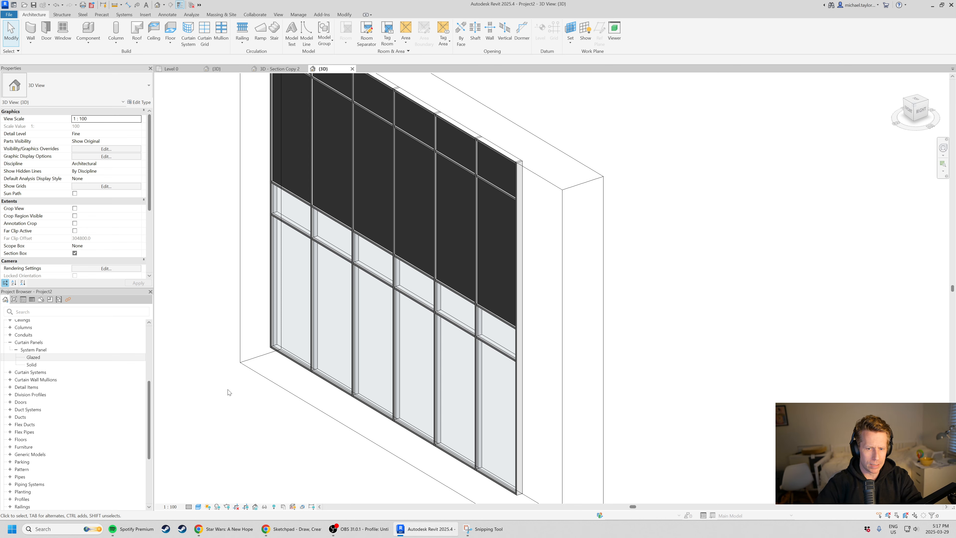
# Bring up the file browser for opening a family, with the Curtain Wall Panels library folder listed.
pyautogui.scroll(1, 527, 182)
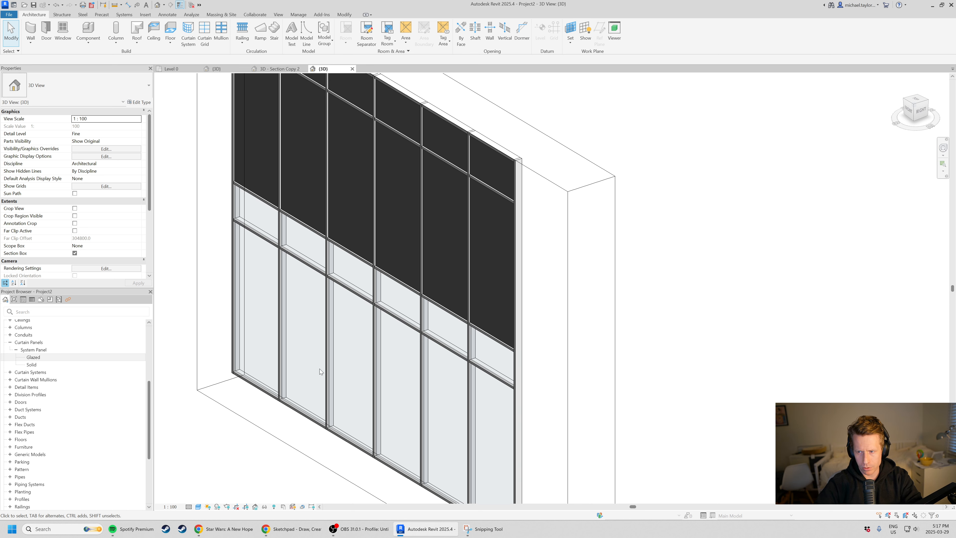
pyautogui.scroll(-1, 452, 364)
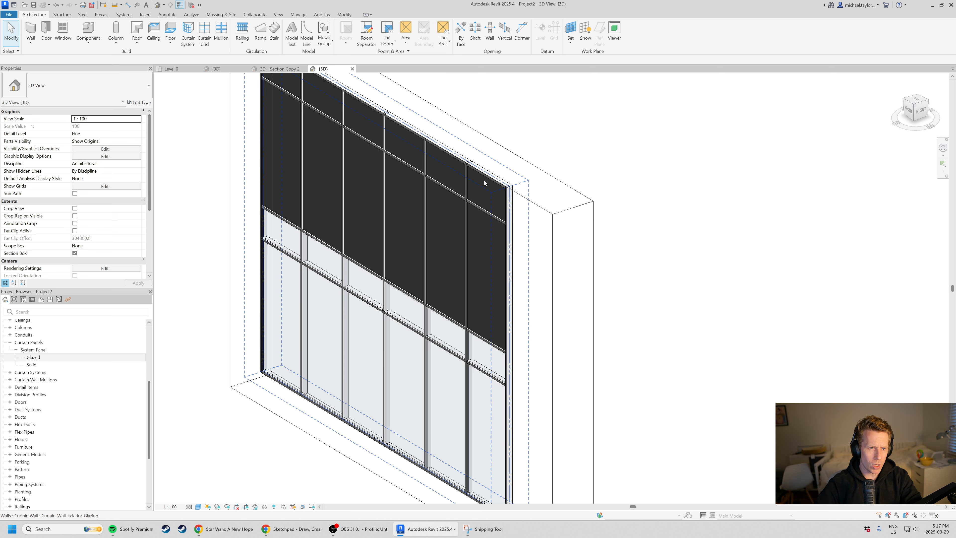
pyautogui.click(9, 14)
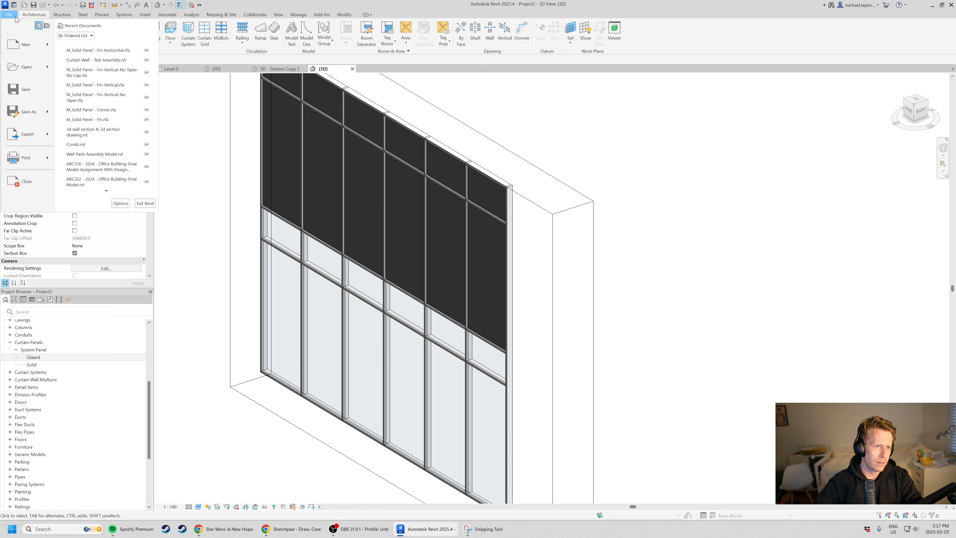
pyautogui.moveTo(31, 74)
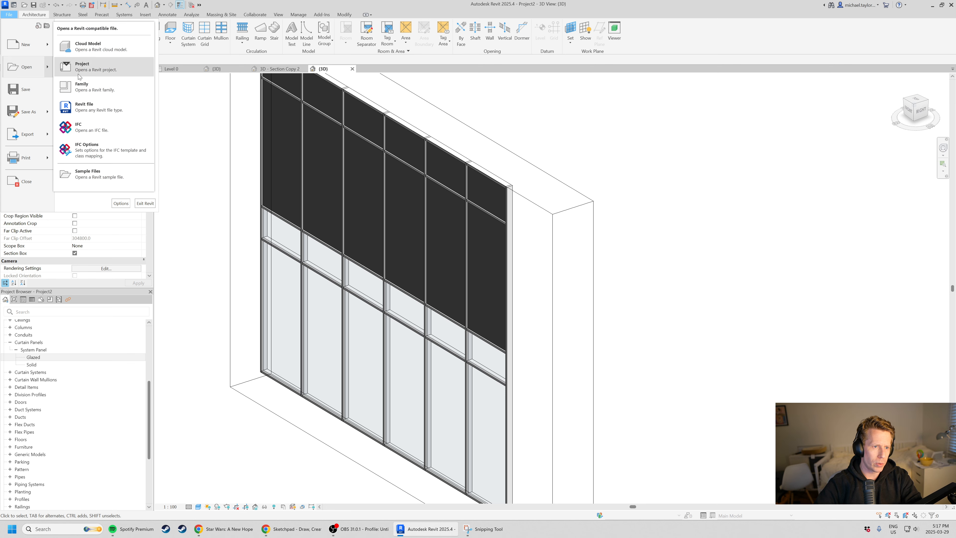
pyautogui.click(87, 87)
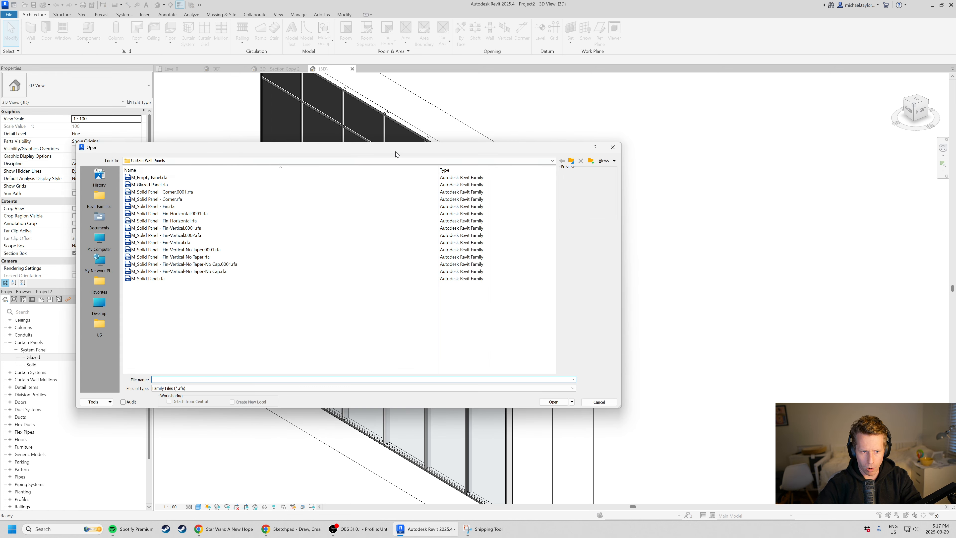
pyautogui.moveTo(398, 152); pyautogui.dragTo(567, 166)
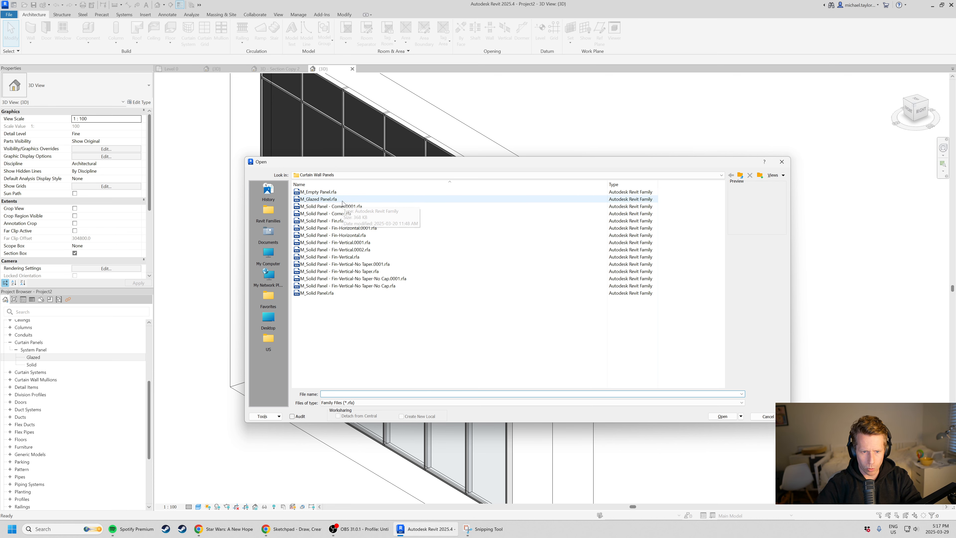
# Preview the M_Solid Panel.rfa, M_Glazed Panel.rfa and M_Empty Panel.rfa family files.
pyautogui.click(376, 293)
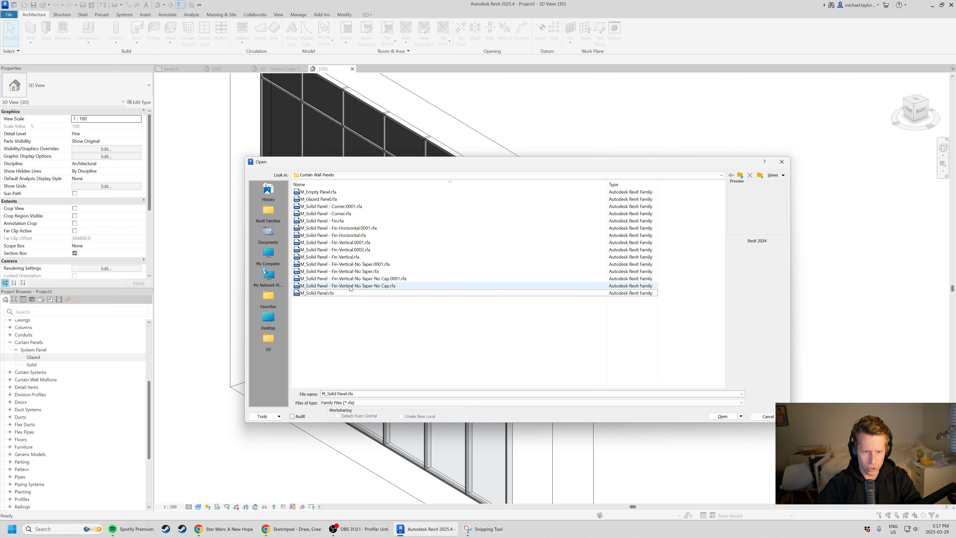
pyautogui.click(325, 296)
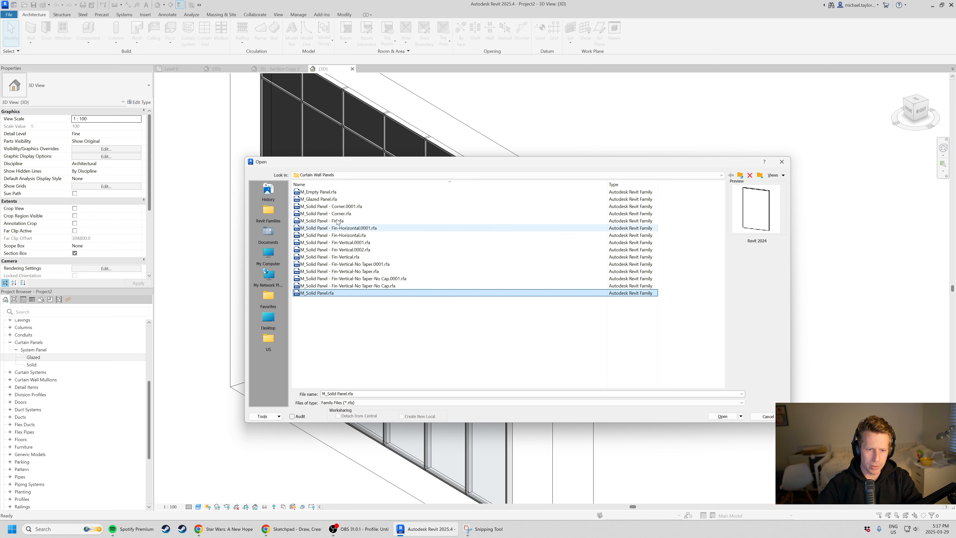
pyautogui.click(325, 200)
pyautogui.click(325, 193)
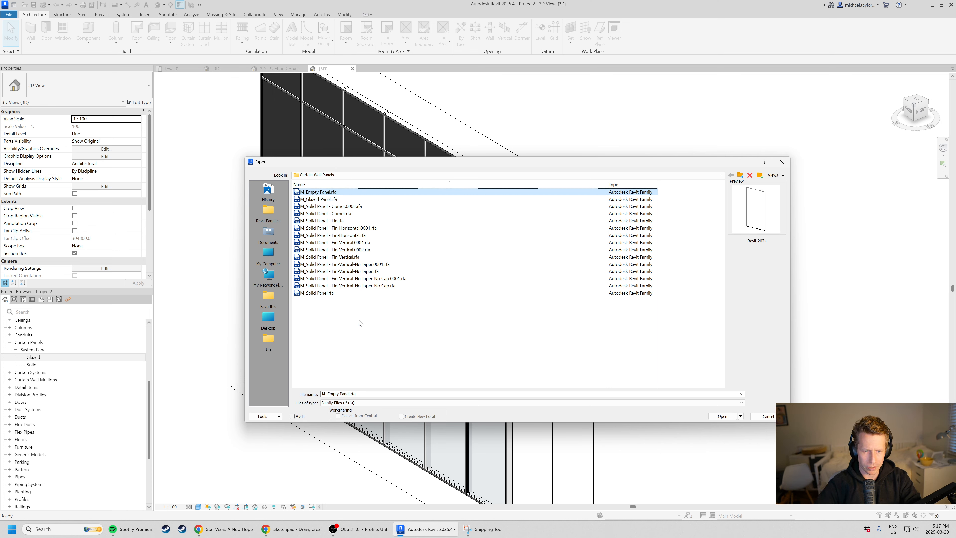
# Show where the panel families are stored by going up to the US library folder and reopening its Curtain Wall Panels folder.
pyautogui.click(692, 177)
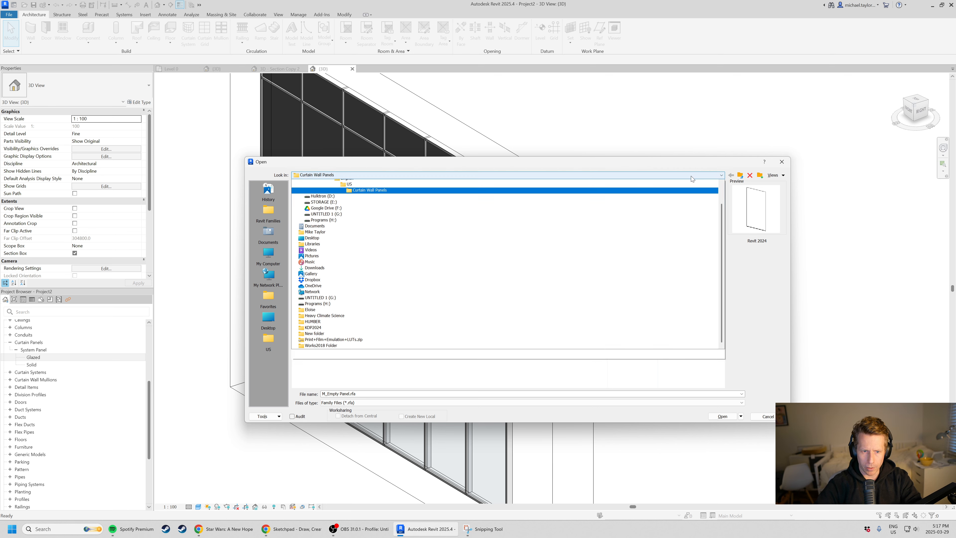
pyautogui.scroll(3, 489, 224)
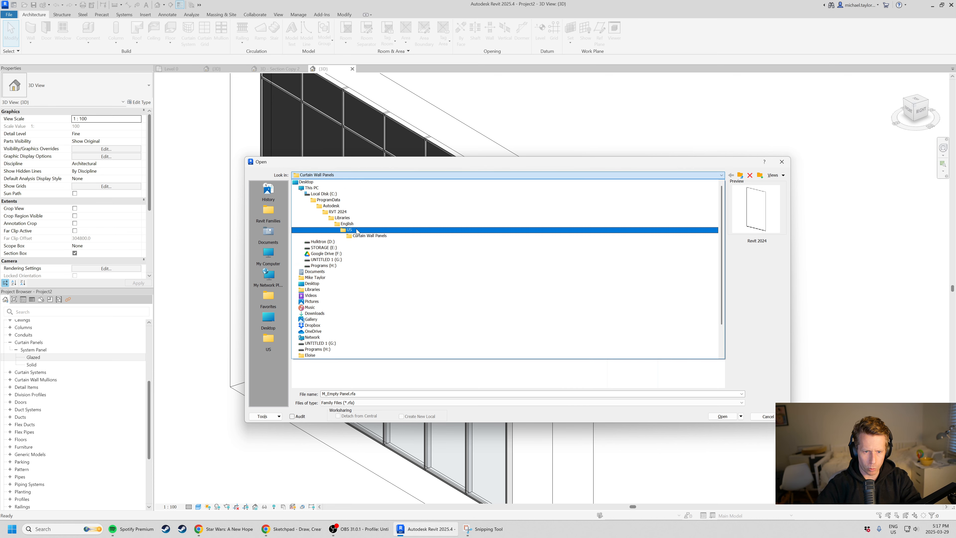
pyautogui.click(357, 230)
pyautogui.click(346, 293)
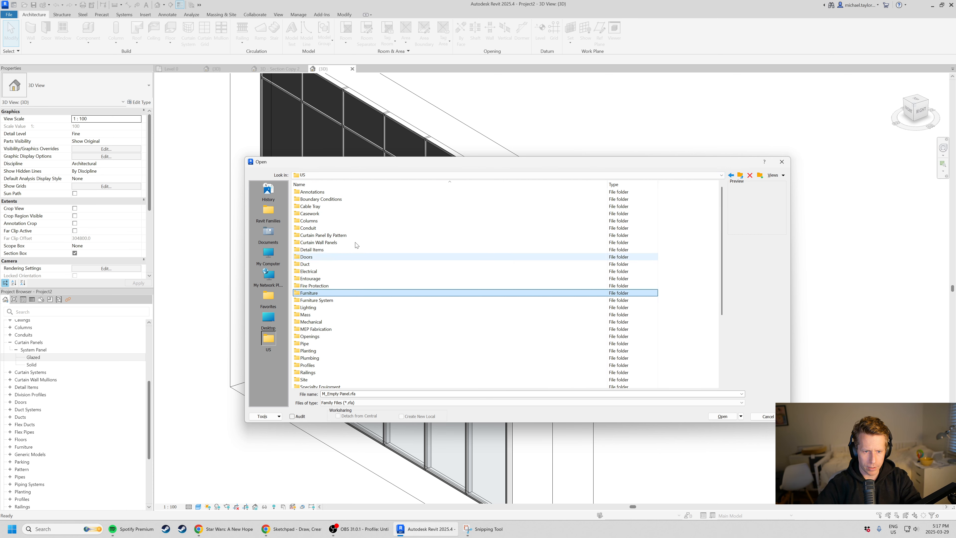
pyautogui.doubleClick(330, 242)
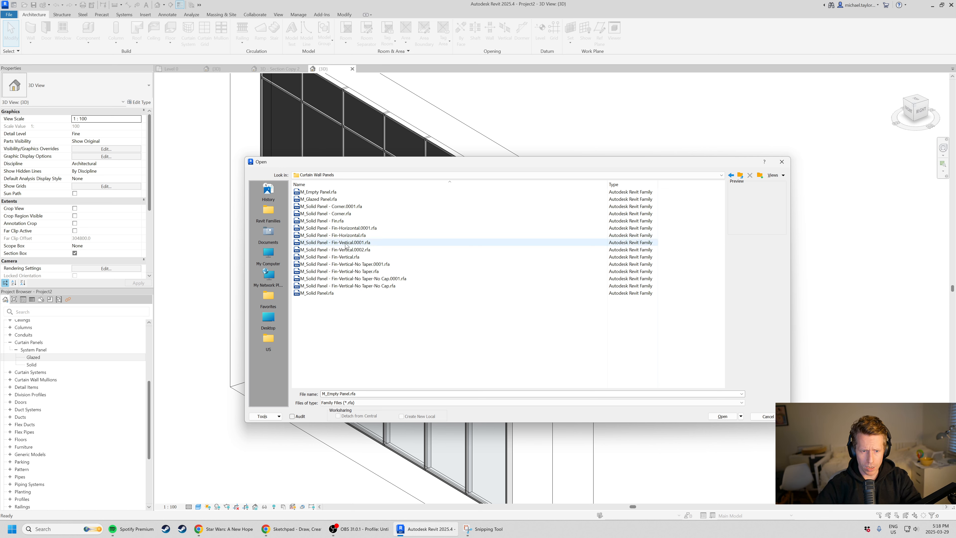
# Duplicate the M_Solid Panel.rfa family file within the Curtain Wall Panels folder.
pyautogui.click(335, 293)
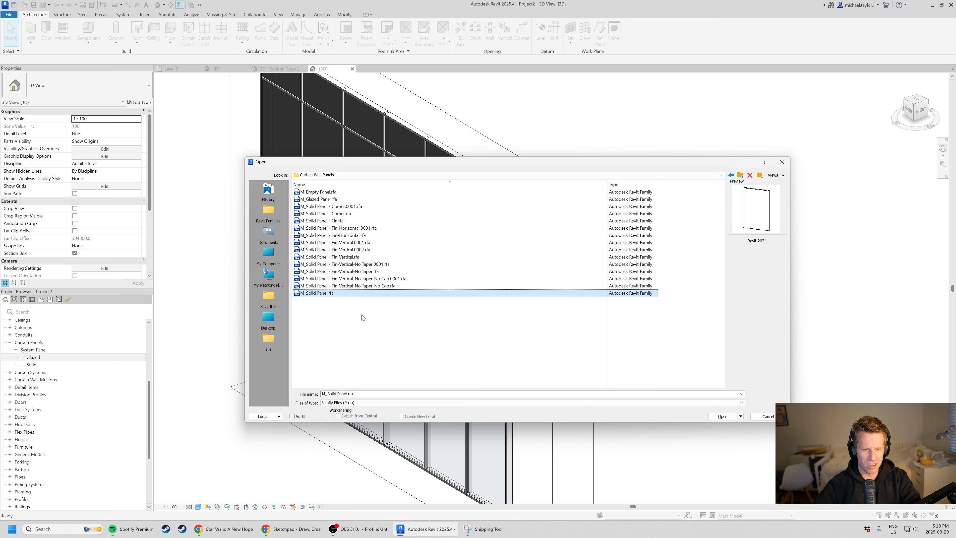
pyautogui.rightClick(335, 293)
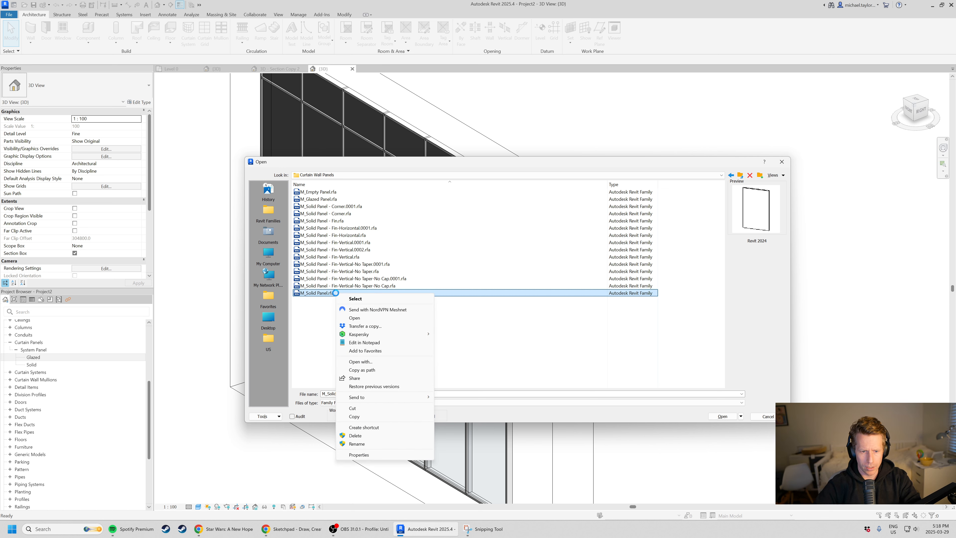
pyautogui.click(376, 417)
pyautogui.click(358, 326)
pyautogui.hotkey('ctrl', 'v')
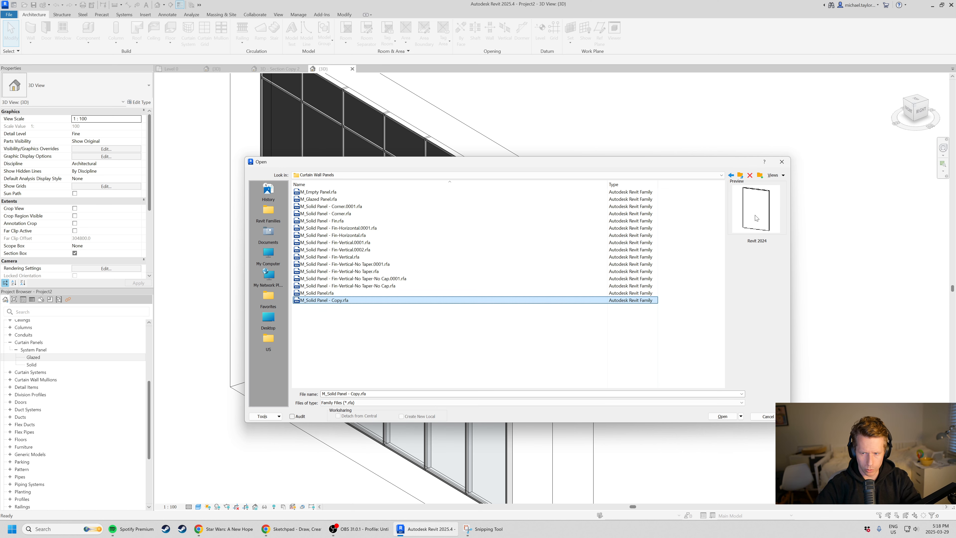
# Rename the copied solid panel family file as M_Solid Panel - TEST.rfa.
pyautogui.click(339, 300)
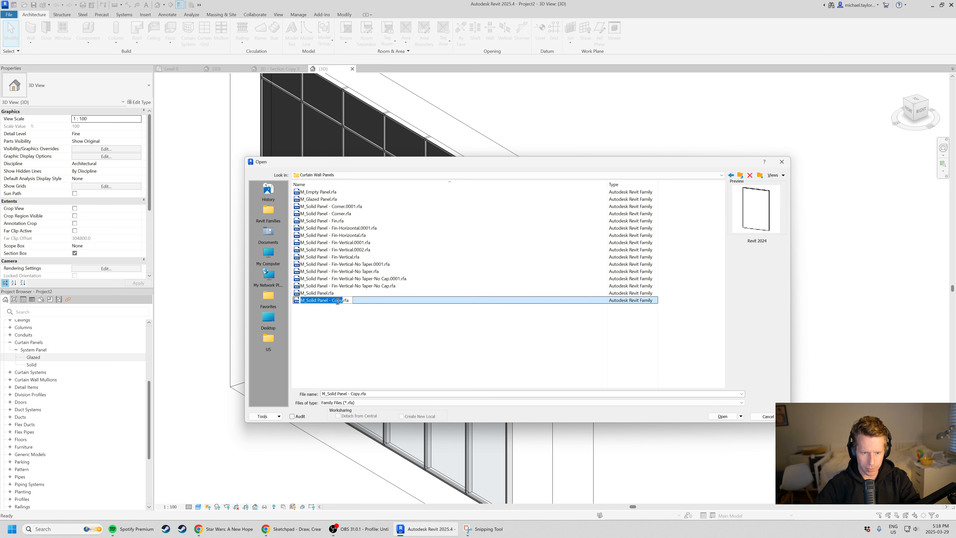
pyautogui.doubleClick(337, 301)
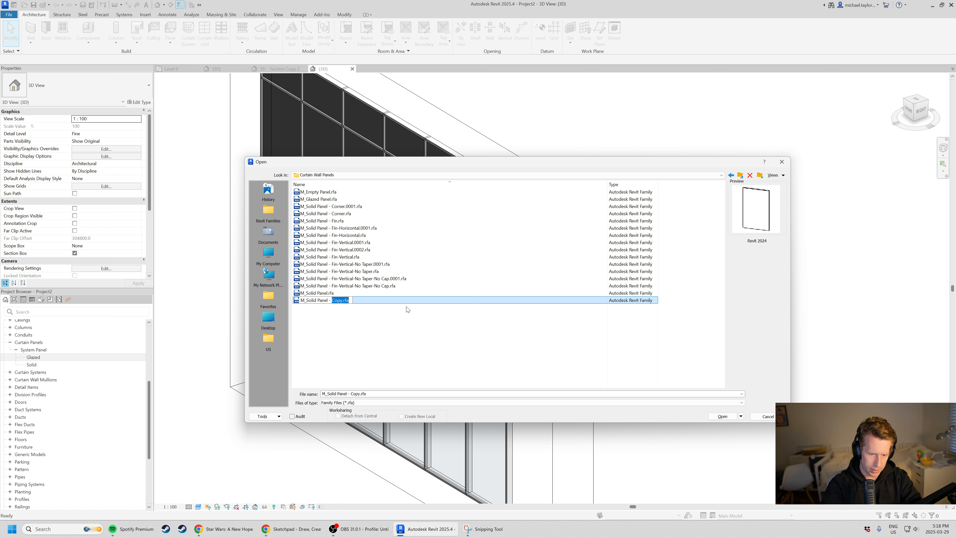
pyautogui.write('TEST.')
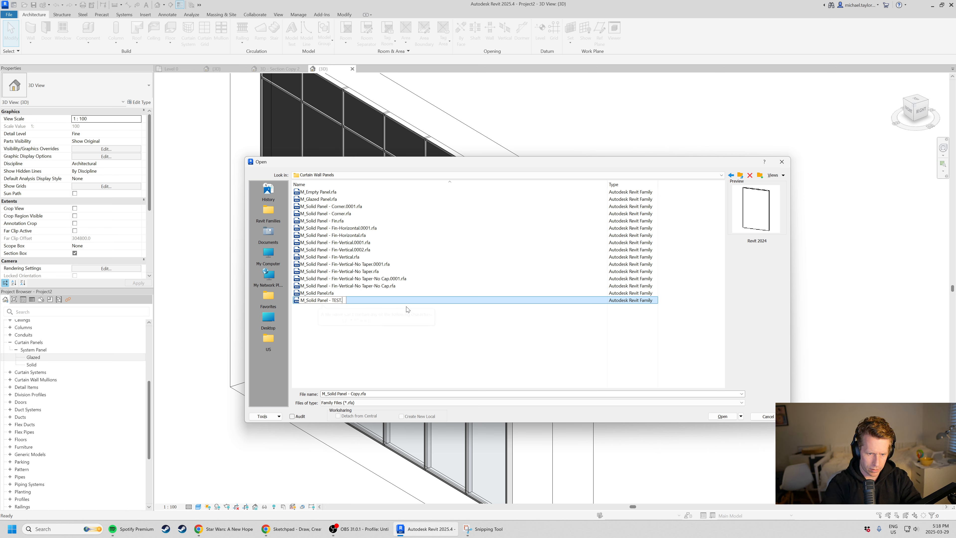
pyautogui.write('rfa')
pyautogui.press('Return')
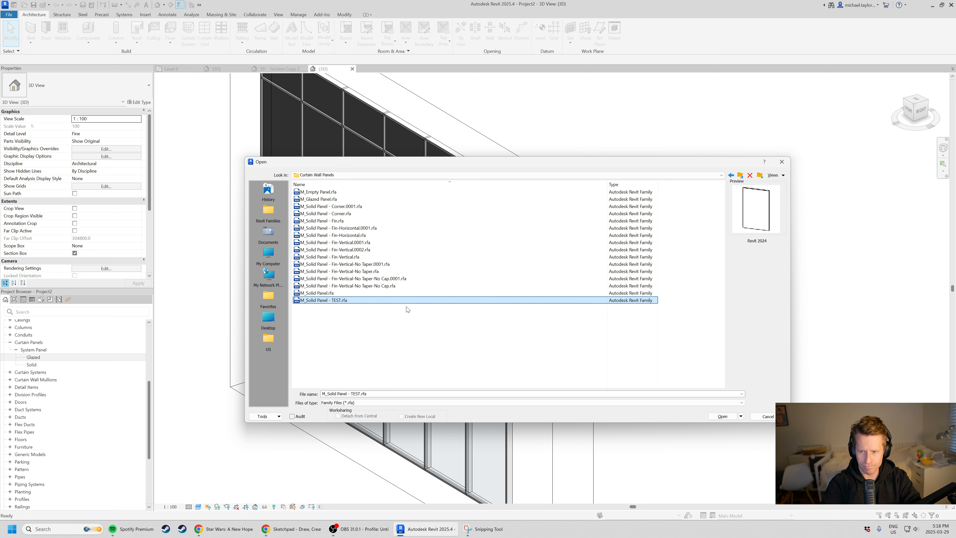
# Open the M_Solid Panel - TEST.rfa family for editing and view its panel in 3D.
pyautogui.press('Return')
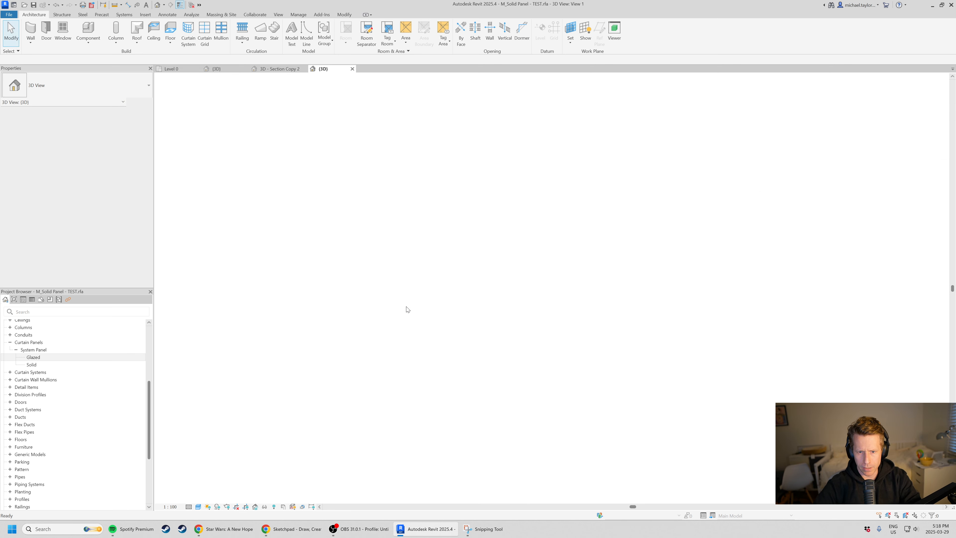
pyautogui.keyDown('shift'); pyautogui.moveTo(391, 274); pyautogui.dragTo(495, 329, button='middle'); pyautogui.keyUp('shift')
pyautogui.keyDown('shift'); pyautogui.moveTo(527, 265); pyautogui.dragTo(523, 313, button='middle'); pyautogui.keyUp('shift')
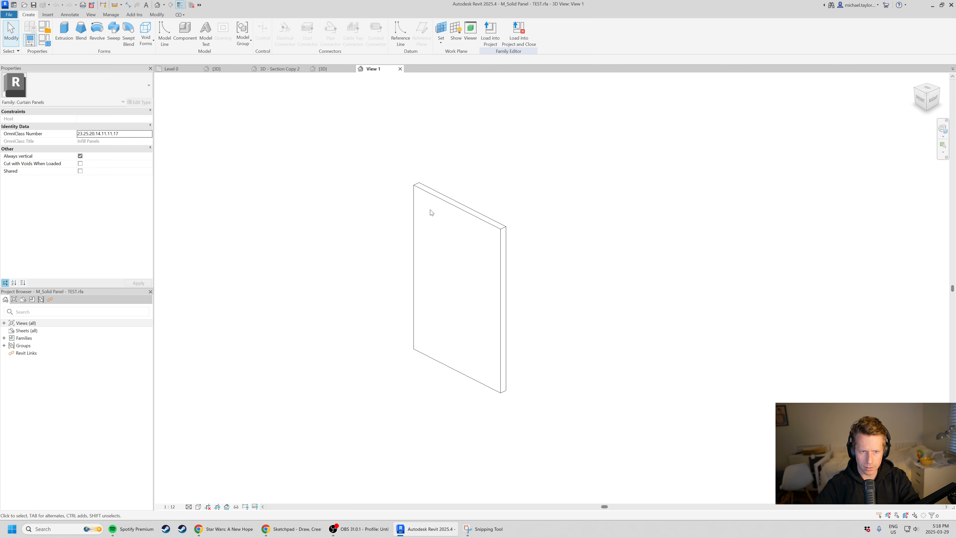
# Switch from the panel family through the Project2 3D view to the 3D - Section Copy 2 view.
pyautogui.click(329, 72)
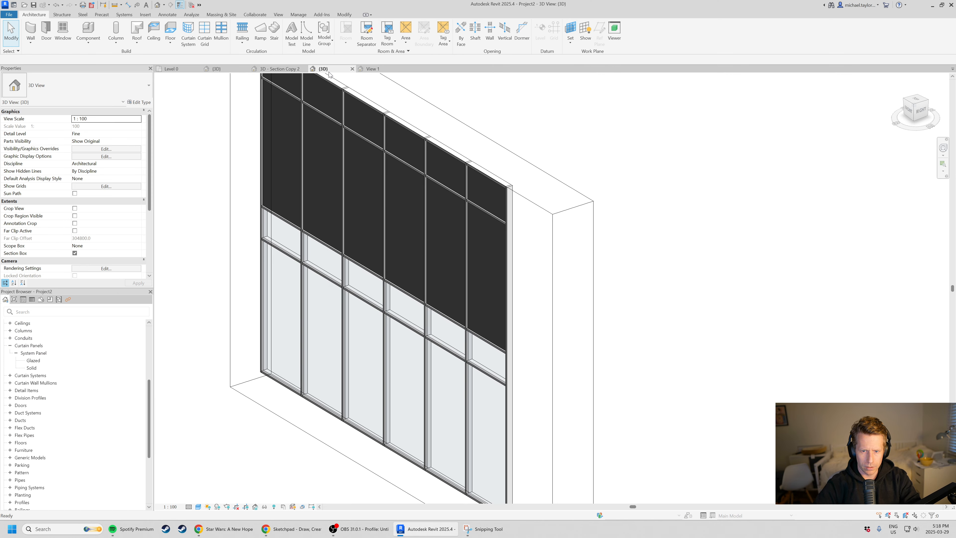
pyautogui.click(285, 69)
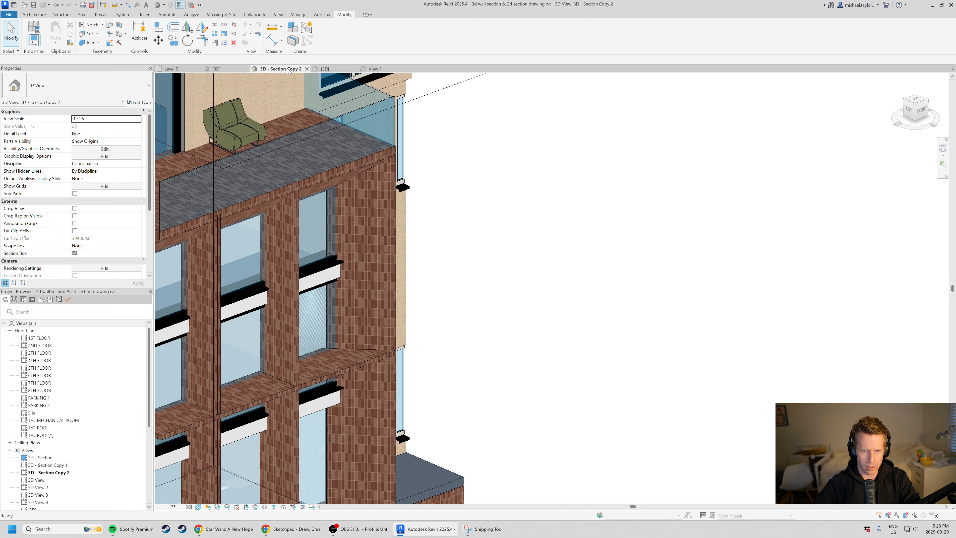
# Reorder the open views so 3D - Section Copy 2 follows Level 0, and inspect the panel extrusion in the test family's 3D view.
pyautogui.moveTo(288, 72); pyautogui.dragTo(219, 68)
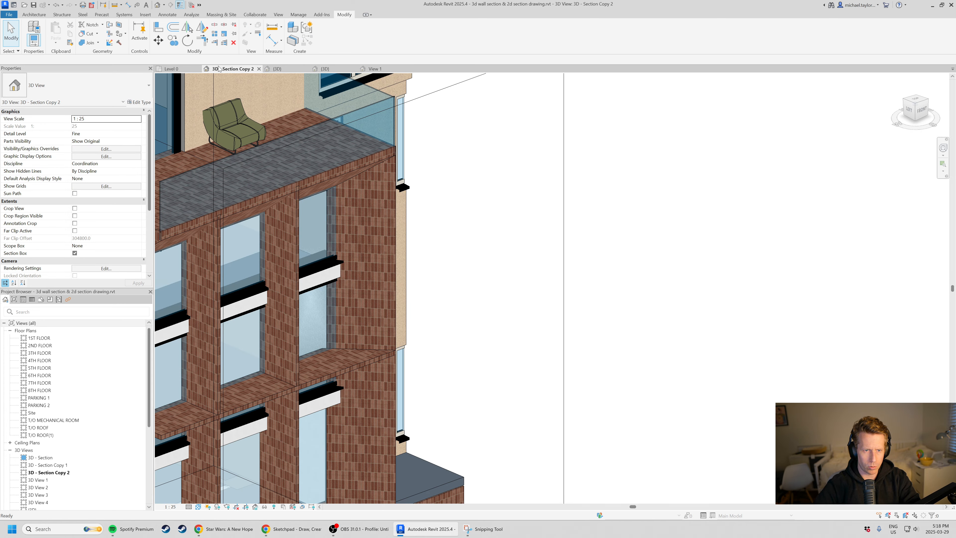
pyautogui.click(372, 68)
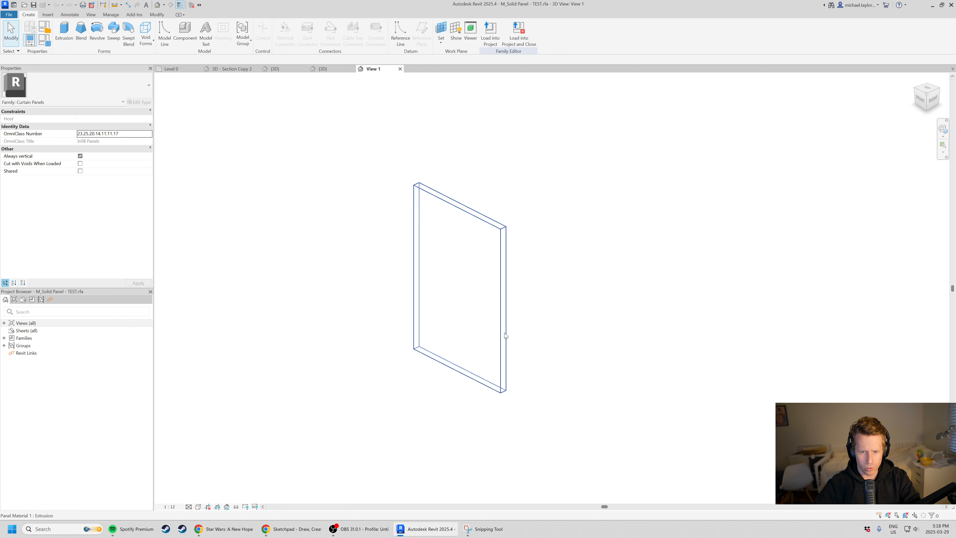
pyautogui.click(504, 286)
pyautogui.scroll(2, 485, 286)
pyautogui.keyDown('shift'); pyautogui.moveTo(549, 327); pyautogui.dragTo(493, 327, button='middle'); pyautogui.keyUp('shift')
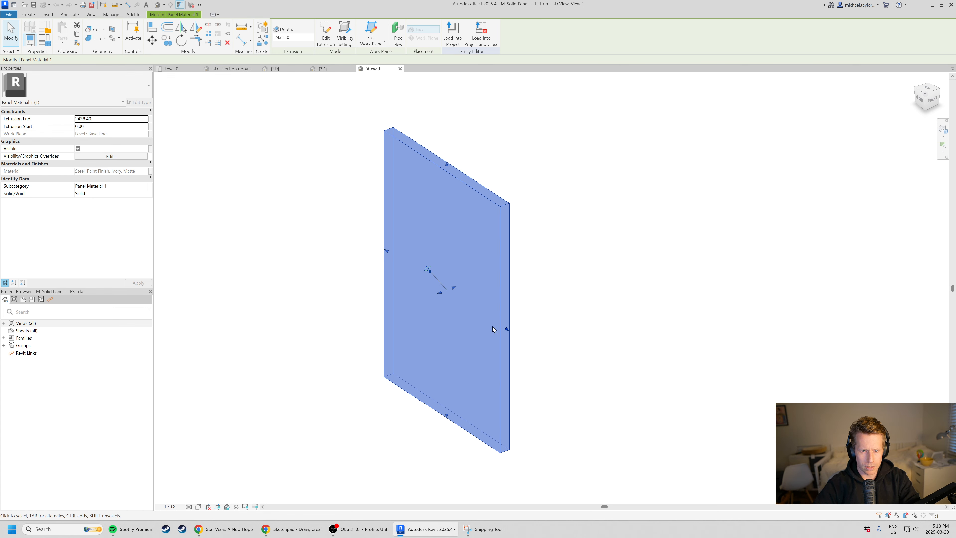
# Compare the Project2 curtain wall with the solid panel family, examining the panel's thickness from the right side in 3D.
pyautogui.click(331, 69)
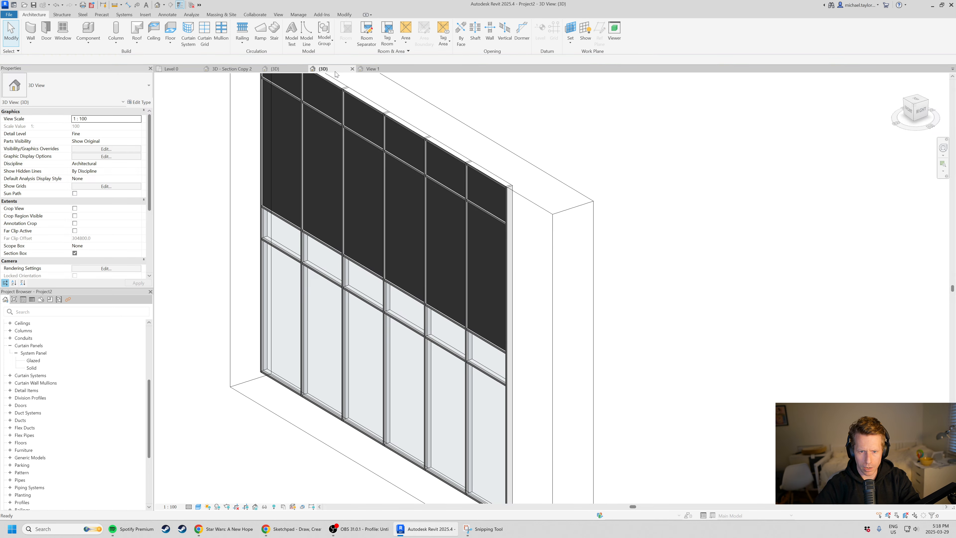
pyautogui.click(362, 70)
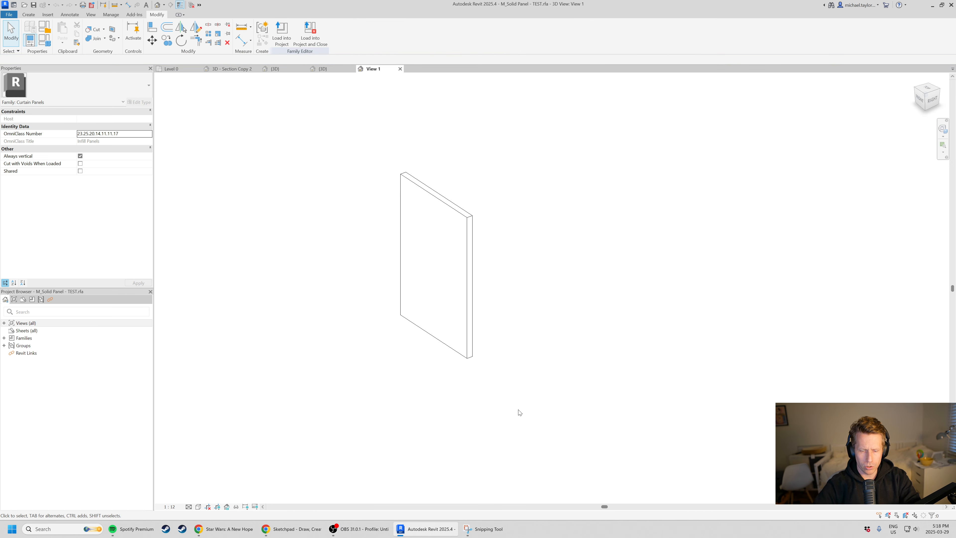
pyautogui.keyDown('shift'); pyautogui.moveTo(450, 370); pyautogui.dragTo(357, 337, button='middle'); pyautogui.keyUp('shift')
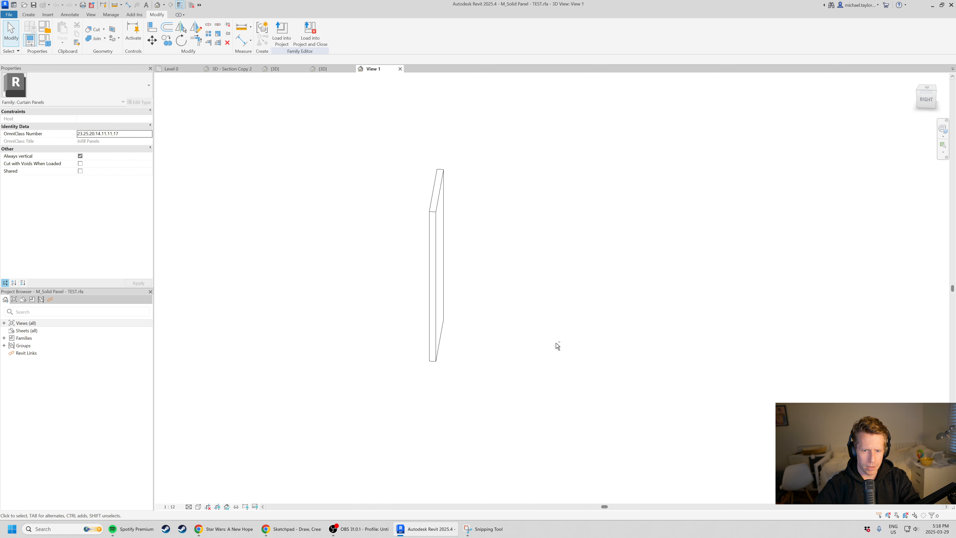
pyautogui.keyDown('shift'); pyautogui.moveTo(554, 344); pyautogui.dragTo(517, 377, button='middle'); pyautogui.keyUp('shift')
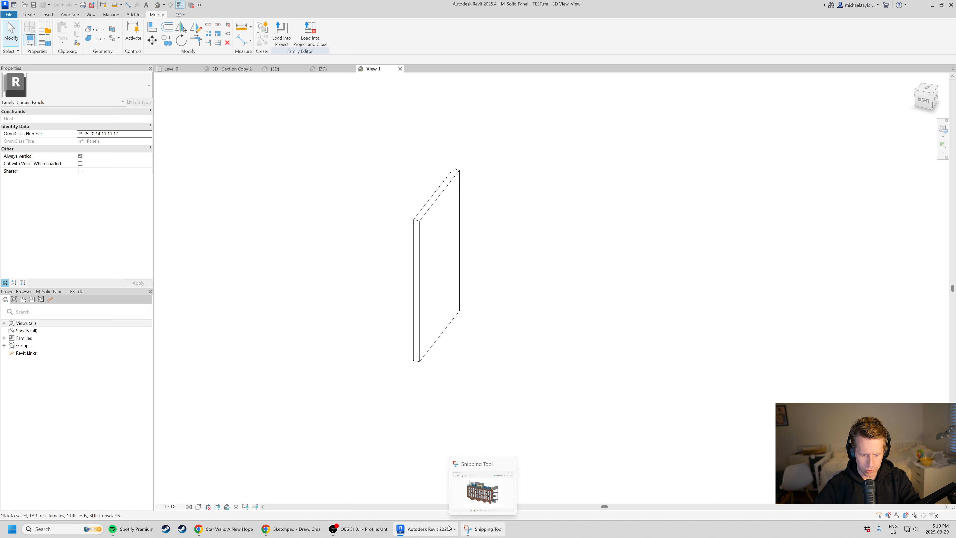
# Switch to Sketchpad, mark the facade's end wall with a line and arrow, and sketch a rectangular panel profile between two boundary lines below.
pyautogui.click(291, 528)
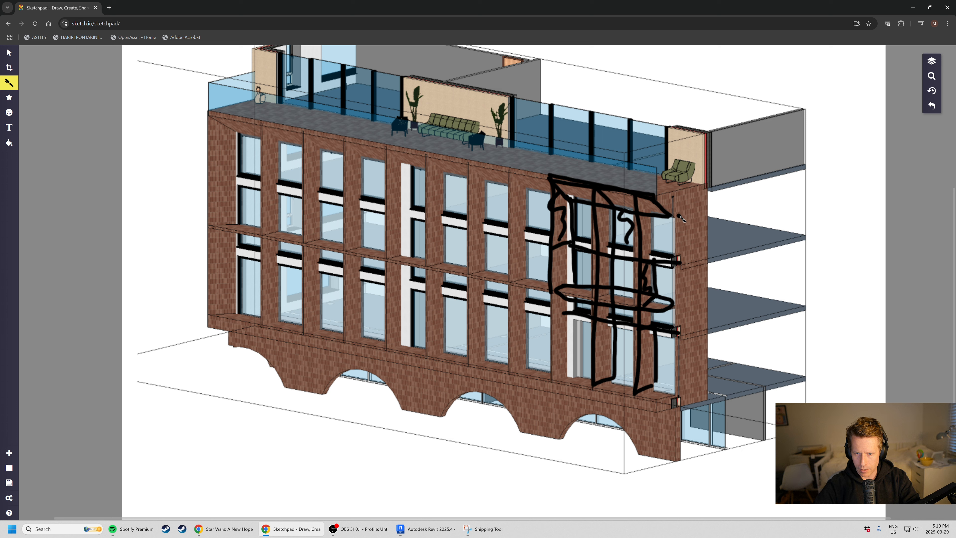
pyautogui.moveTo(671, 216)
pyautogui.mouseDown()
pyautogui.moveTo(711, 208)
pyautogui.moveTo(704, 238)
pyautogui.moveTo(717, 252)
pyautogui.moveTo(768, 253)
pyautogui.mouseUp()
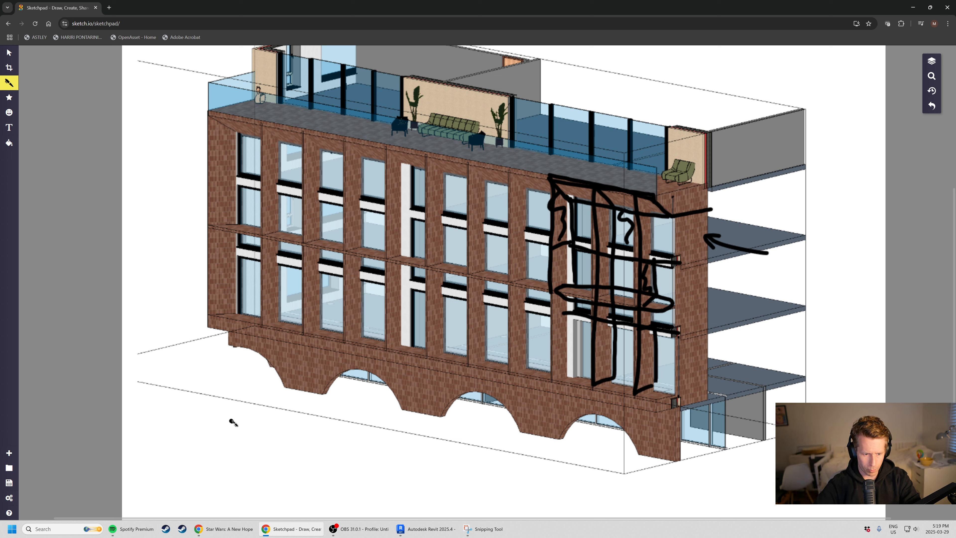
pyautogui.moveTo(236, 418)
pyautogui.mouseDown()
pyautogui.moveTo(330, 420)
pyautogui.moveTo(235, 435)
pyautogui.moveTo(328, 449)
pyautogui.mouseUp()
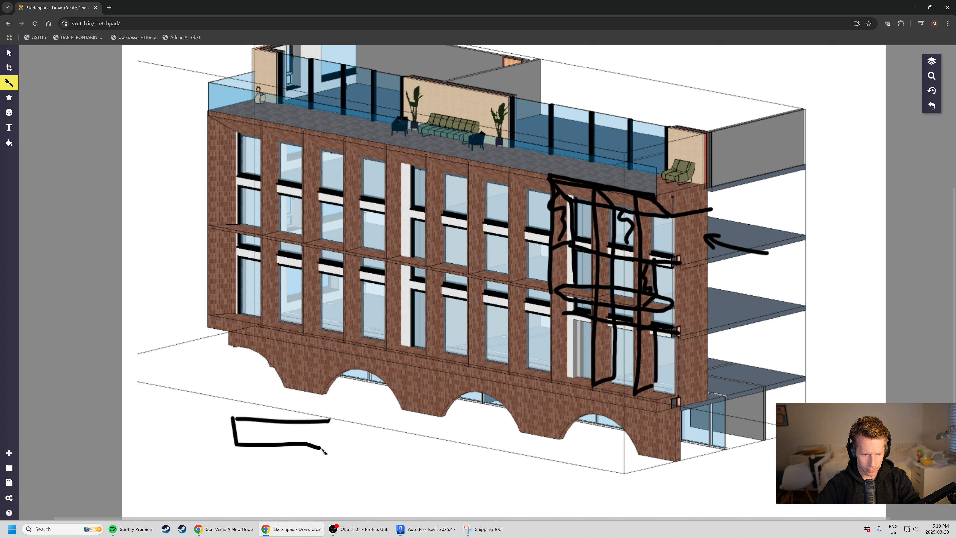
pyautogui.moveTo(331, 416)
pyautogui.mouseDown()
pyautogui.moveTo(335, 442)
pyautogui.moveTo(317, 452)
pyautogui.mouseUp()
pyautogui.moveTo(225, 402); pyautogui.dragTo(235, 451)
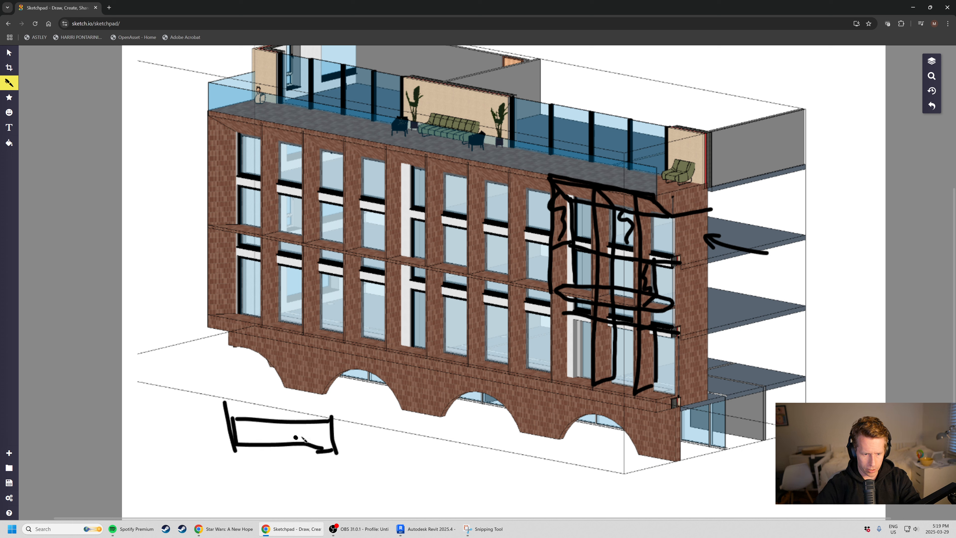
pyautogui.moveTo(334, 405); pyautogui.dragTo(348, 463)
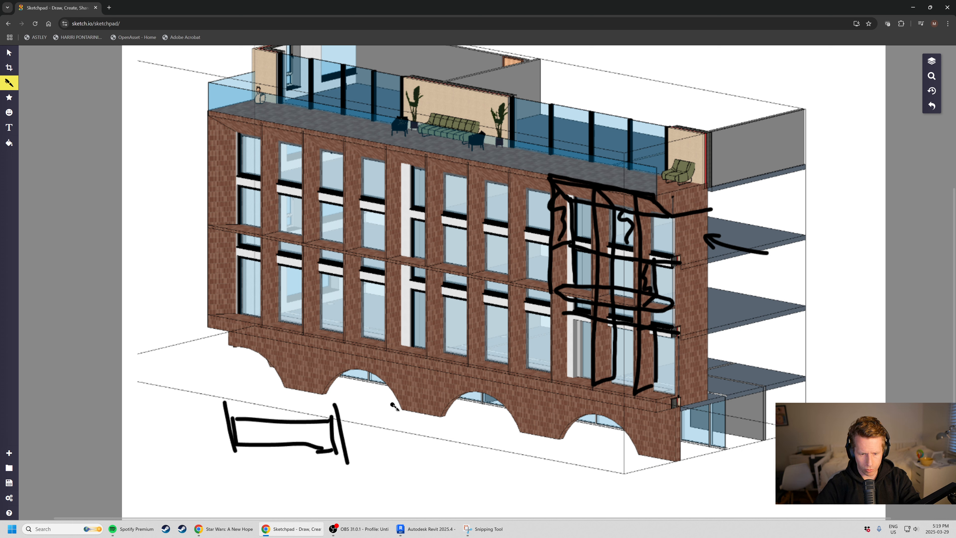
# Sketch a U-shaped panel profile between two boundary lines beside the rectangular one, and draw a center line through each profile.
pyautogui.moveTo(389, 403); pyautogui.dragTo(390, 454)
pyautogui.moveTo(519, 401); pyautogui.dragTo(528, 466)
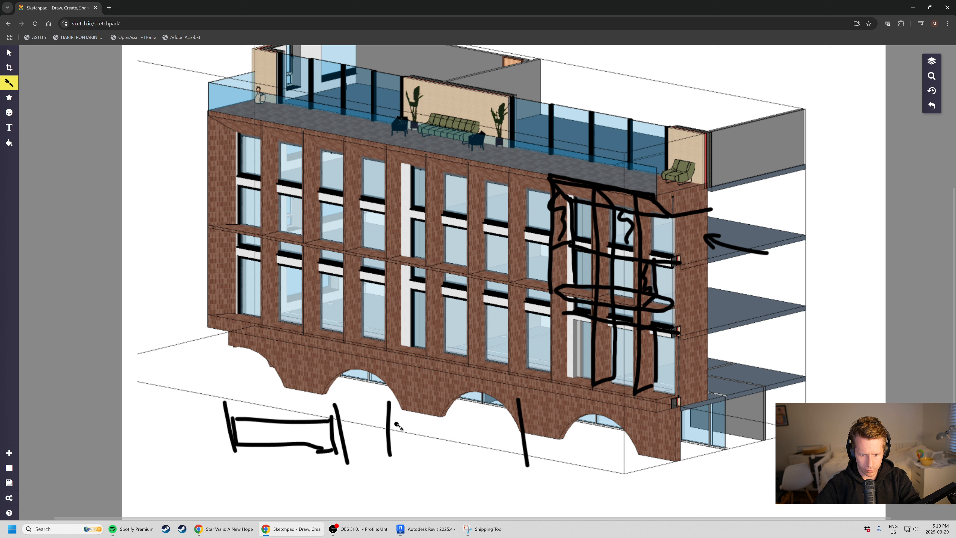
pyautogui.moveTo(397, 424)
pyautogui.mouseDown()
pyautogui.moveTo(401, 451)
pyautogui.moveTo(414, 424)
pyautogui.moveTo(429, 442)
pyautogui.mouseUp()
pyautogui.moveTo(479, 467)
pyautogui.mouseDown()
pyautogui.moveTo(501, 472)
pyautogui.moveTo(489, 431)
pyautogui.moveTo(508, 428)
pyautogui.moveTo(528, 497)
pyautogui.moveTo(484, 504)
pyautogui.moveTo(398, 456)
pyautogui.mouseUp()
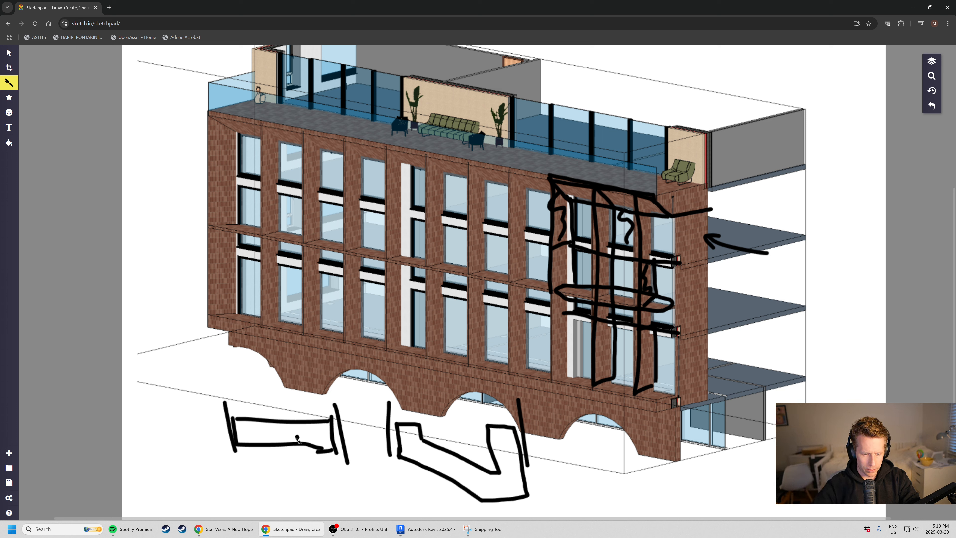
pyautogui.moveTo(289, 442); pyautogui.dragTo(281, 391)
pyautogui.moveTo(463, 467); pyautogui.dragTo(466, 396)
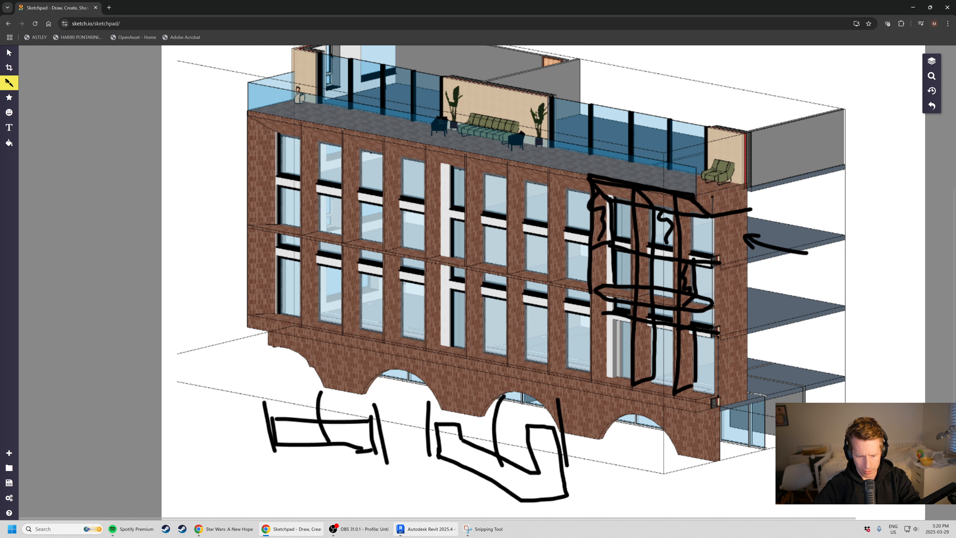
# Switch back to Revit and open the Base Line floor plan of the panel family, framing the panel outline.
pyautogui.click(429, 531)
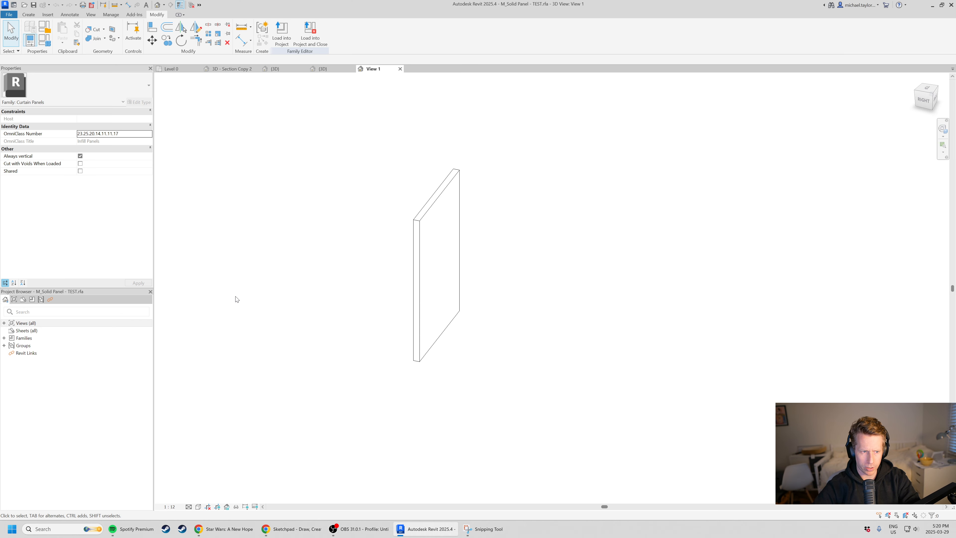
pyautogui.click(4, 323)
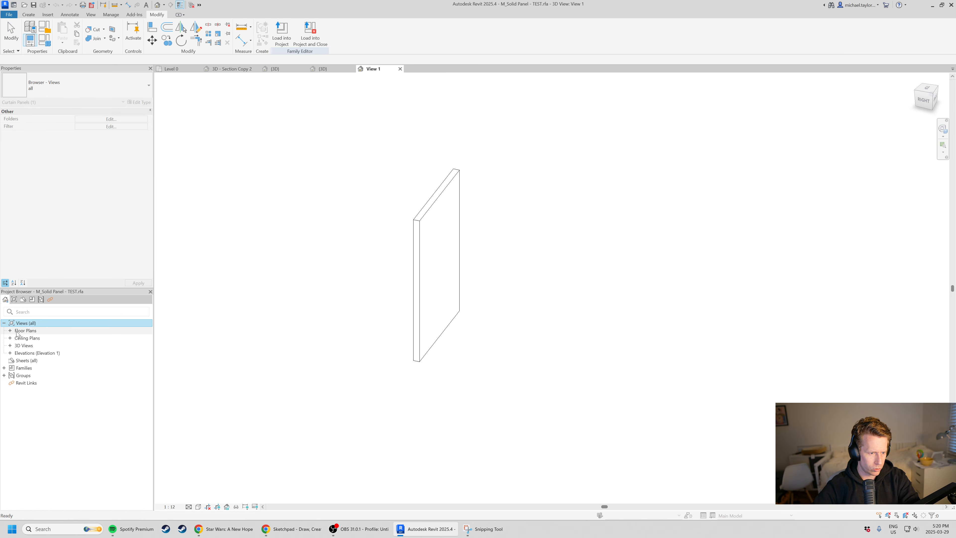
pyautogui.click(10, 330)
pyautogui.doubleClick(37, 339)
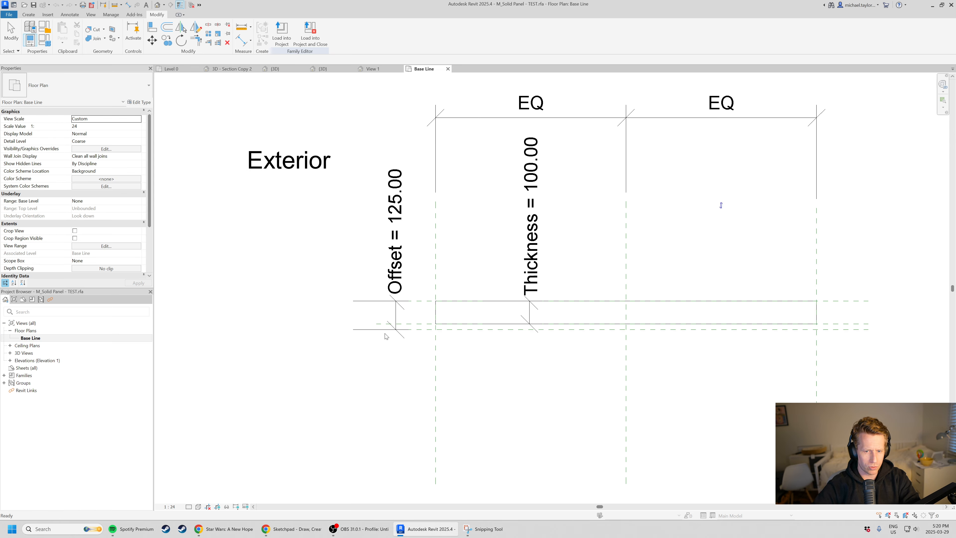
pyautogui.scroll(-2, 265, 282)
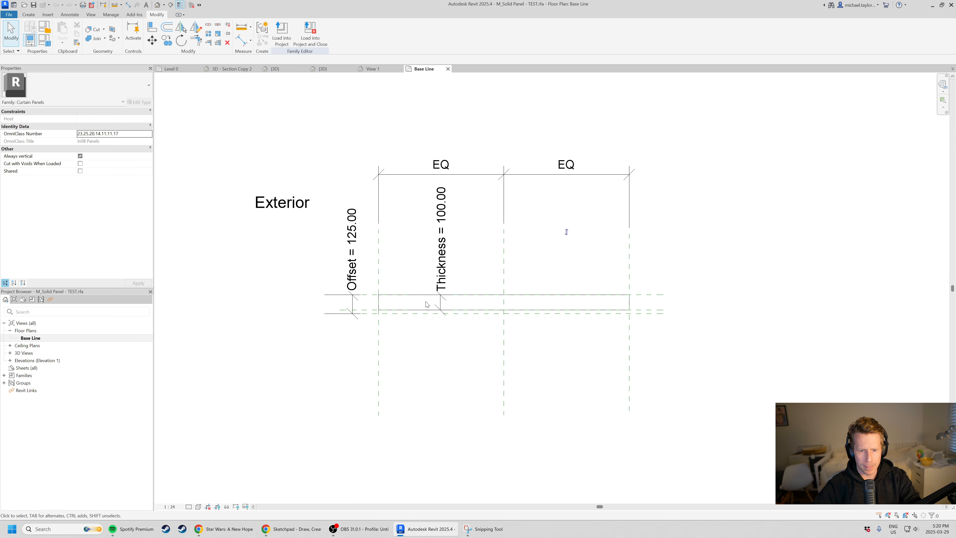
pyautogui.scroll(2, 466, 290)
pyautogui.moveTo(498, 191); pyautogui.dragTo(480, 235, button='middle')
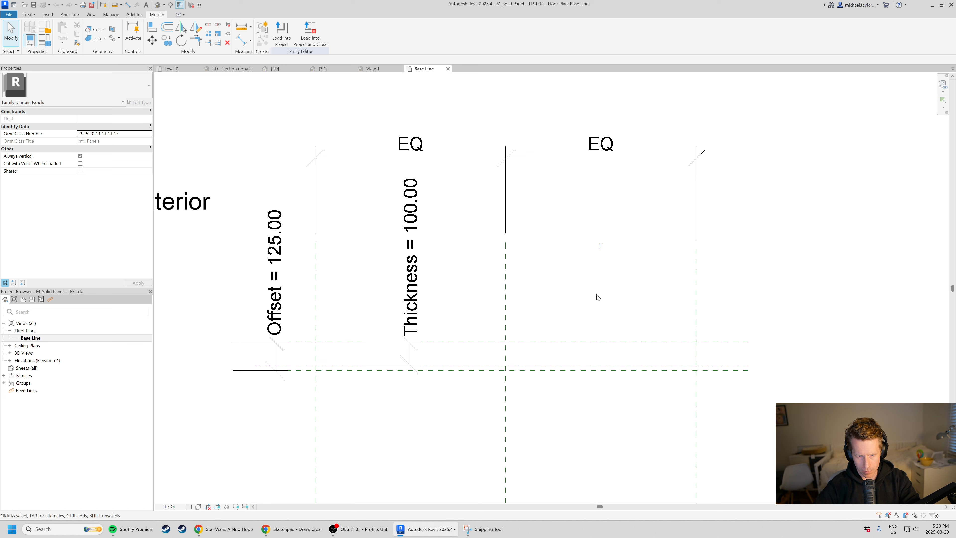
# Delete the Thickness dimension from the panel plan and turn off thin-line display.
pyautogui.click(408, 356)
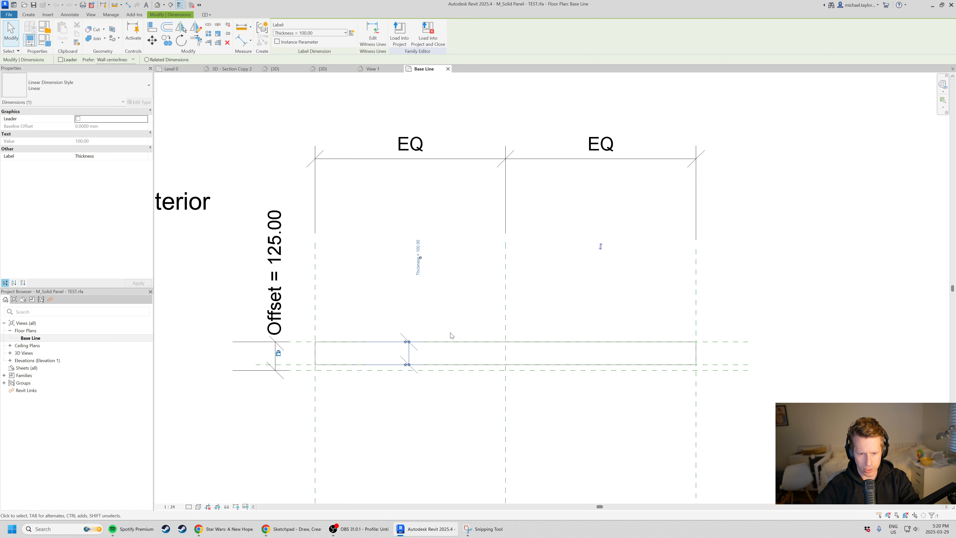
pyautogui.click(619, 427)
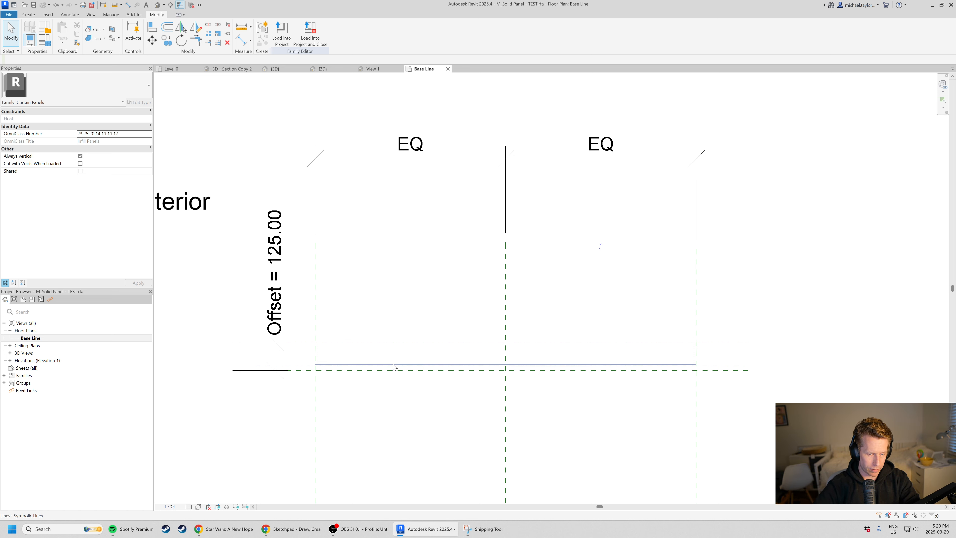
pyautogui.press('t')
pyautogui.press('l')
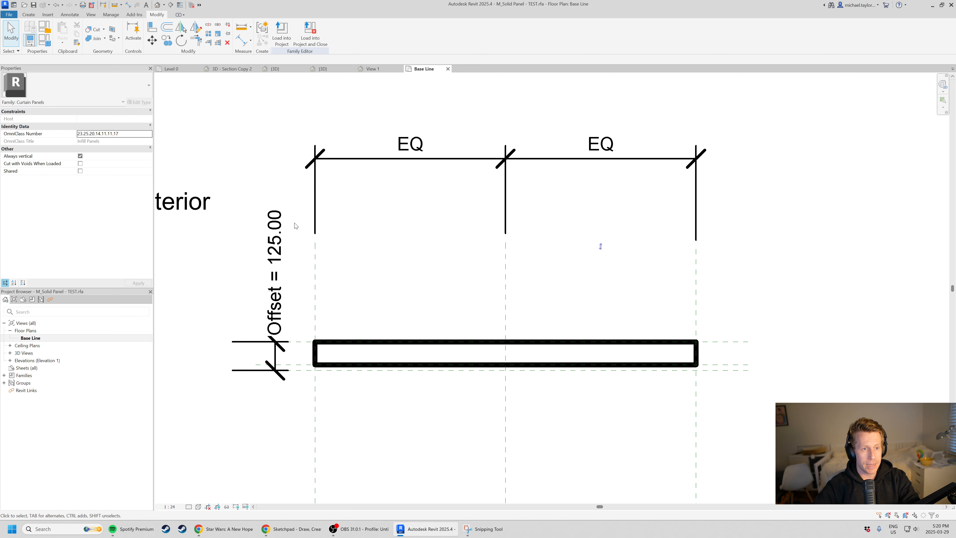
# Delete the Thickness parameter from the Solid Panel family types and apply the change.
pyautogui.click(47, 42)
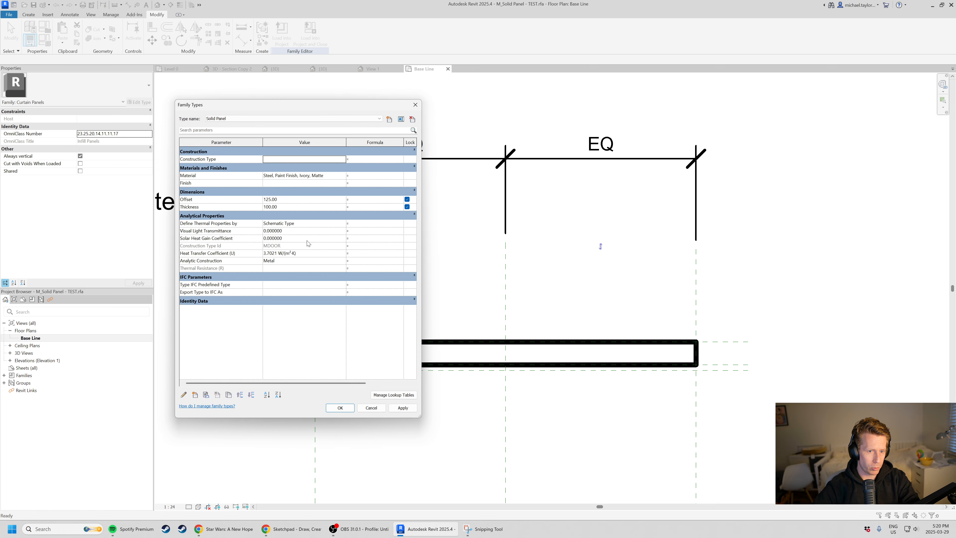
pyautogui.click(212, 207)
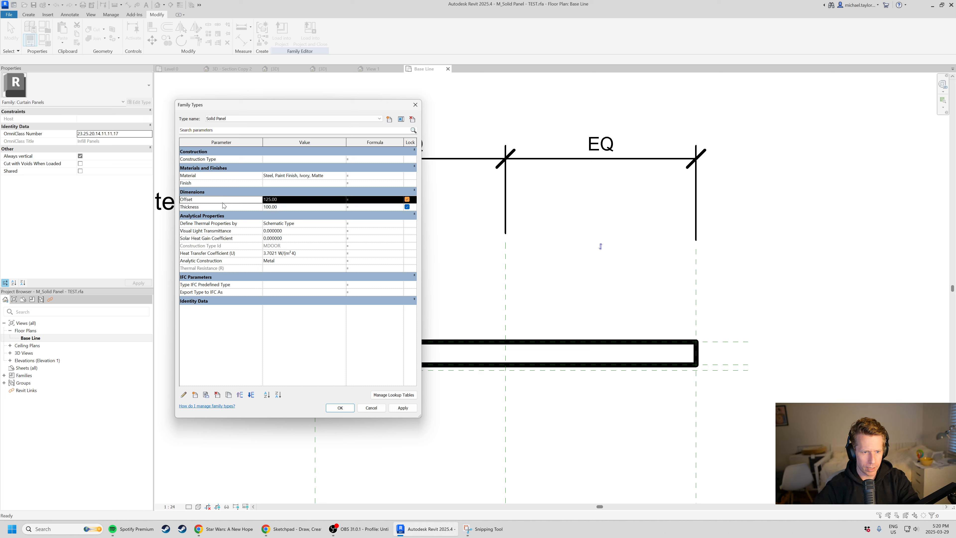
pyautogui.click(373, 208)
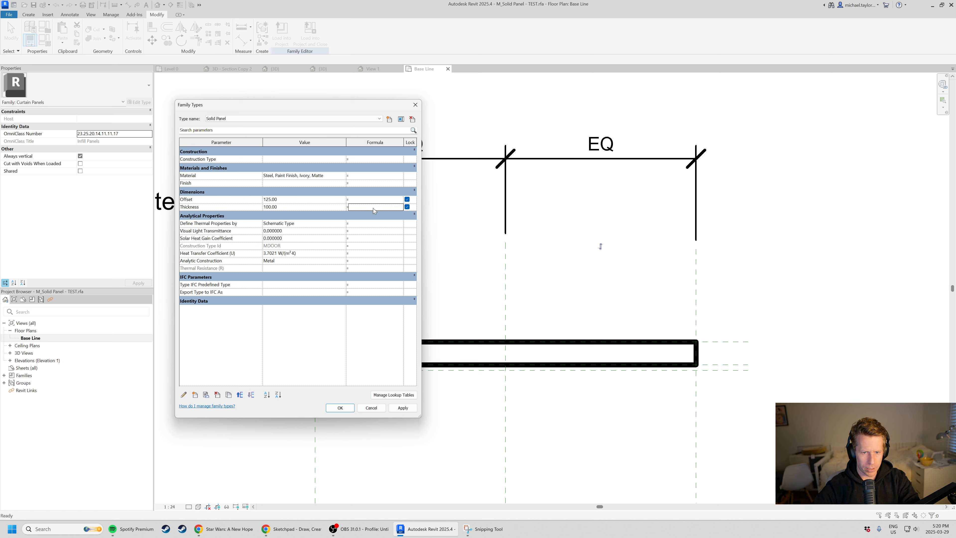
pyautogui.click(416, 210)
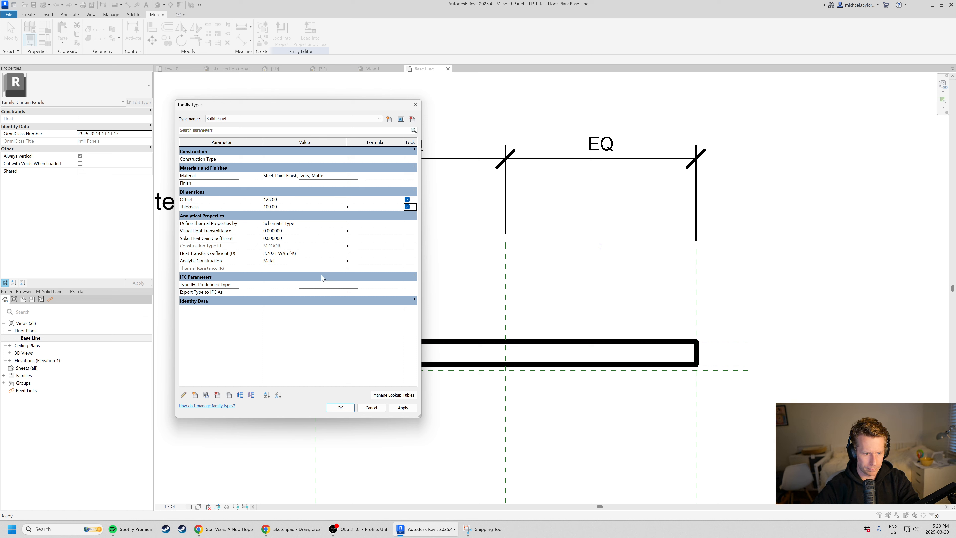
pyautogui.click(218, 396)
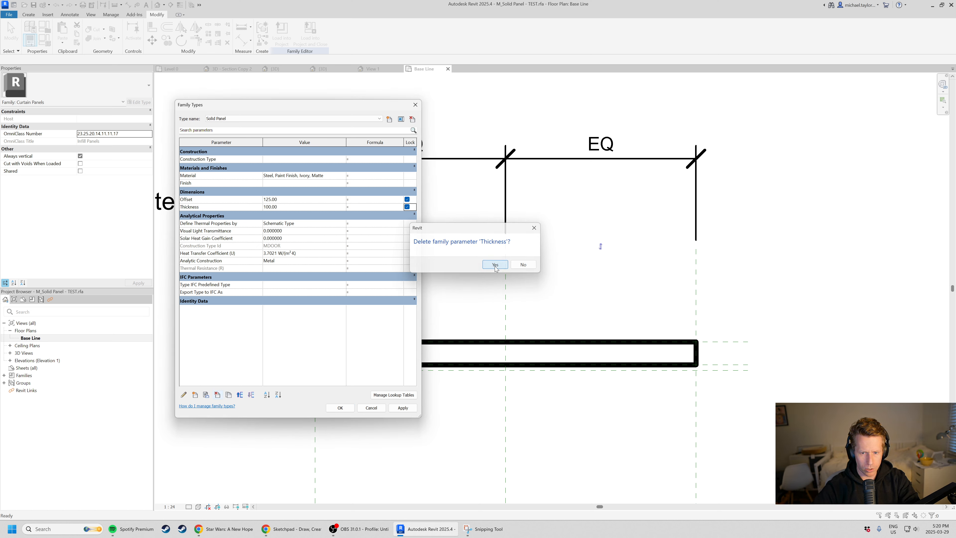
pyautogui.click(496, 268)
pyautogui.click(345, 408)
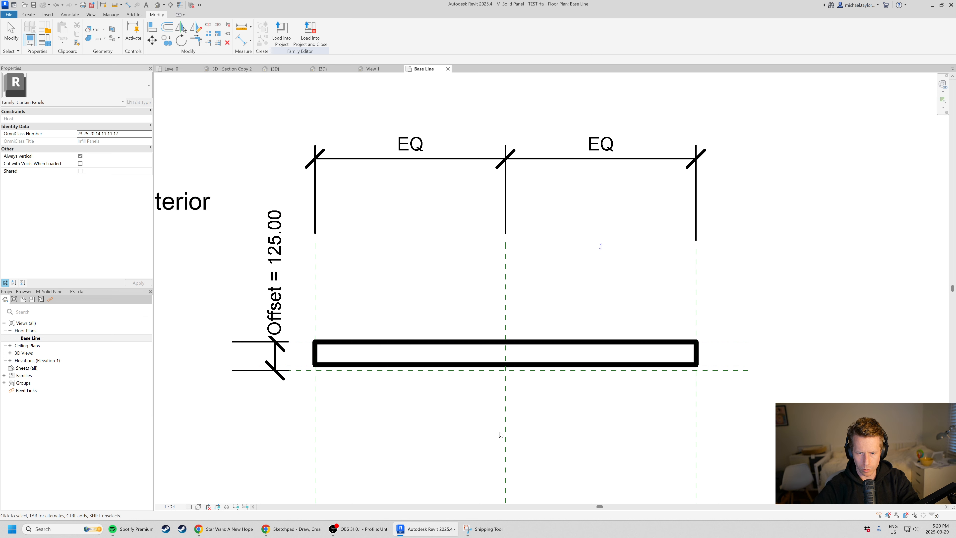
# Delete the chain of symbolic lines outlining the panel in the Base Line plan.
pyautogui.press('Tab')
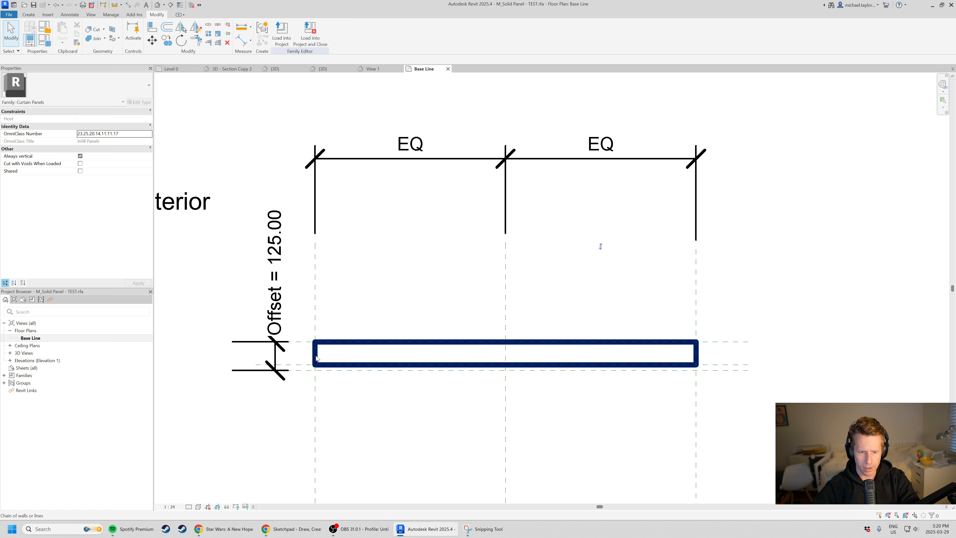
pyautogui.click(316, 358)
pyautogui.click(514, 434)
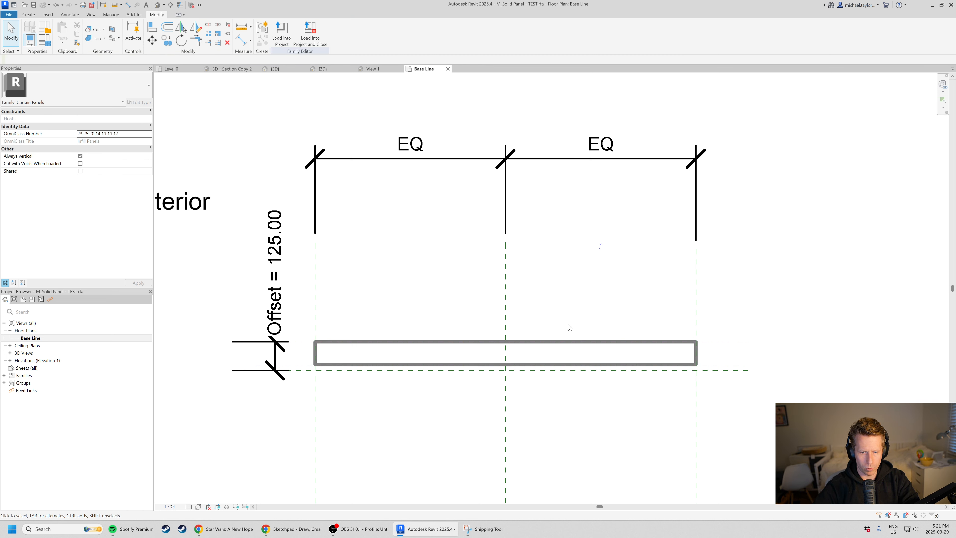
# Examine the solid panel extrusion in the Base Line plan and in the 3D view View 1.
pyautogui.scroll(-1, 683, 247)
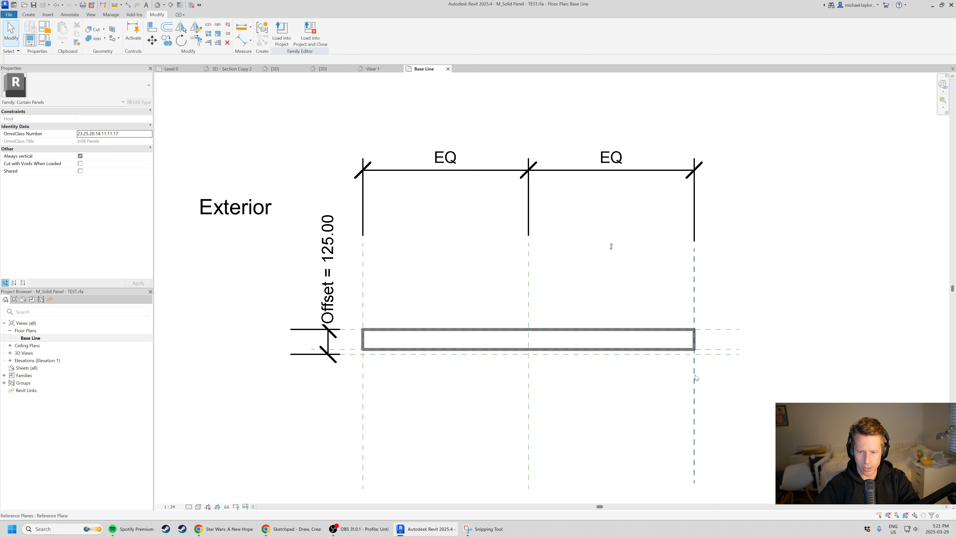
pyautogui.scroll(1, 695, 373)
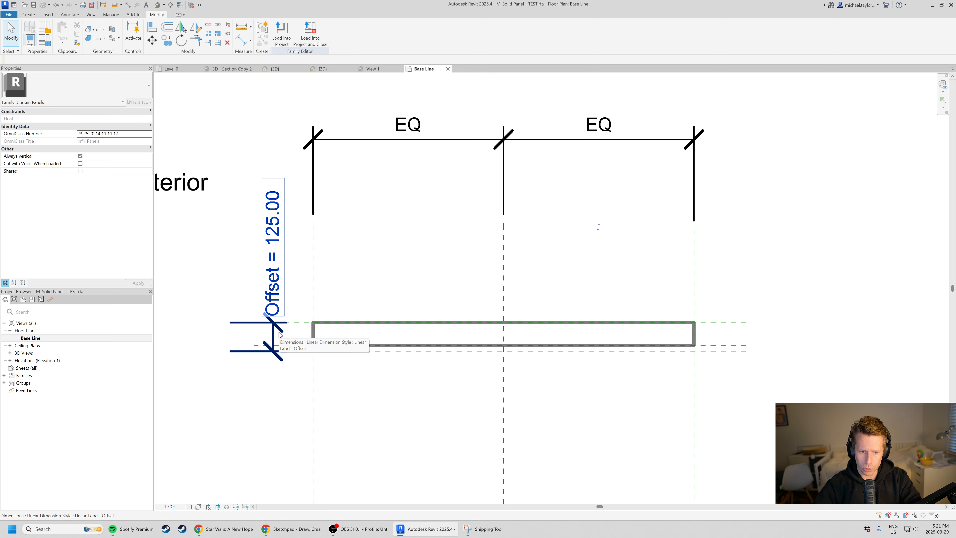
pyautogui.click(555, 327)
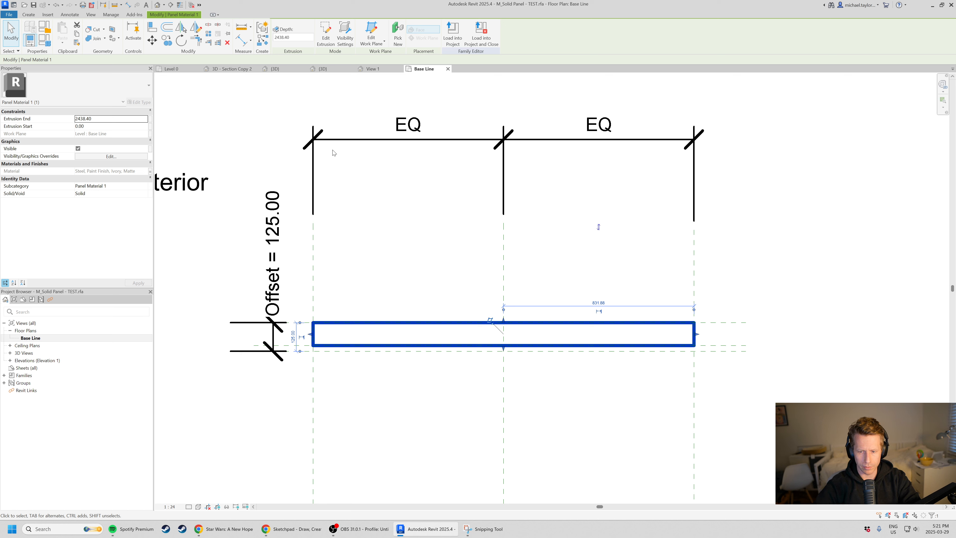
pyautogui.scroll(1, 411, 345)
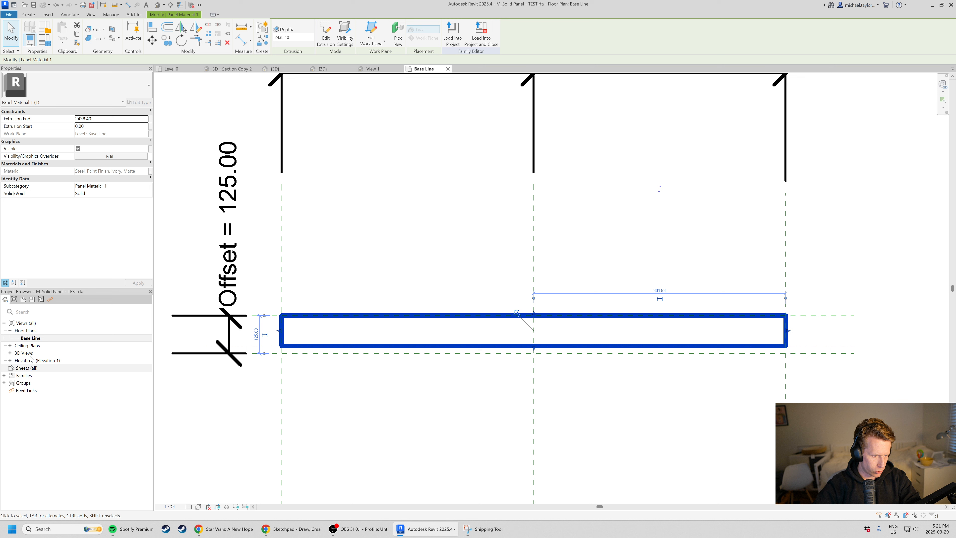
pyautogui.press('Escape')
pyautogui.click(11, 353)
pyautogui.doubleClick(25, 360)
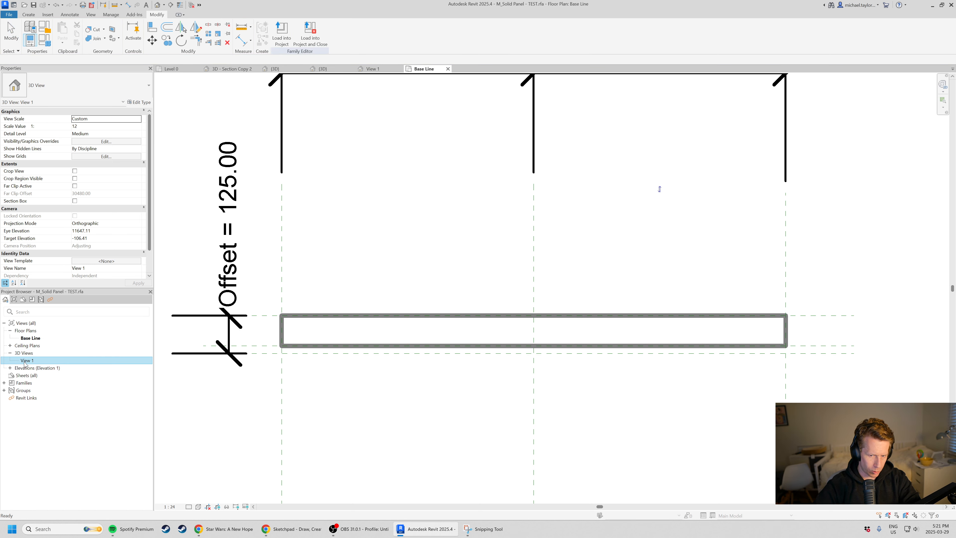
pyautogui.keyDown('shift'); pyautogui.moveTo(427, 318); pyautogui.dragTo(625, 307, button='middle'); pyautogui.keyUp('shift')
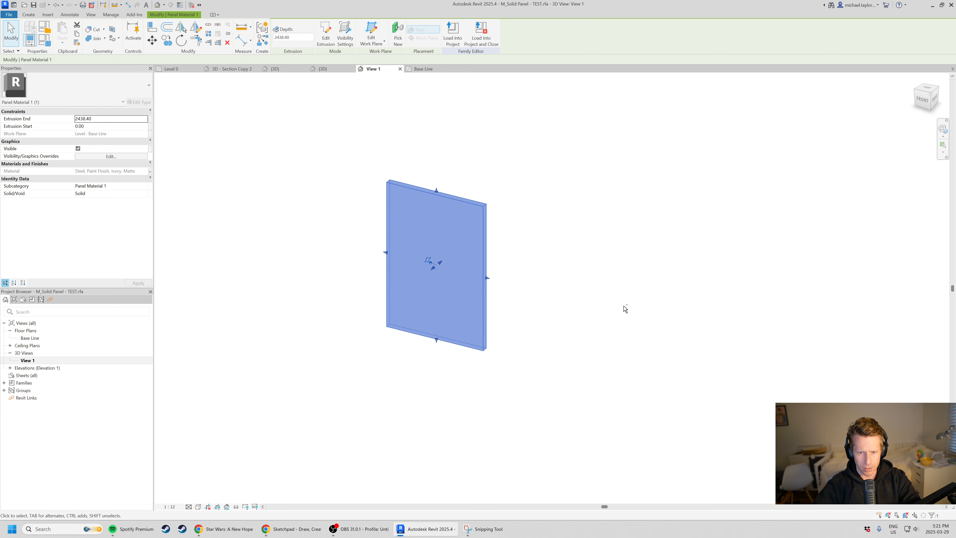
pyautogui.scroll(2, 411, 188)
pyautogui.scroll(3, 354, 272)
pyautogui.scroll(-2, 500, 239)
pyautogui.scroll(1, 466, 321)
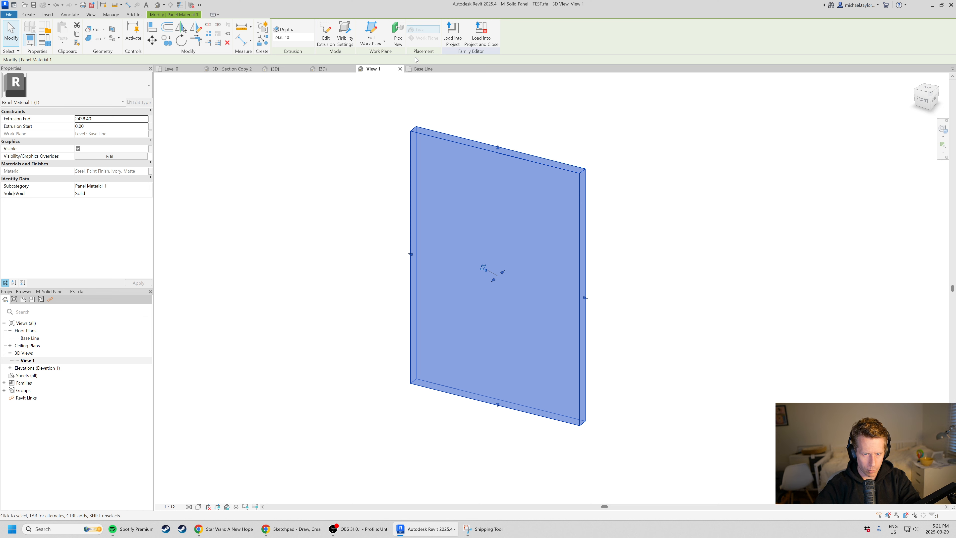
# Return to the Base Line plan, check the hand-drawn panel profile in the Sketchpad browser window, and switch back to Revit with nothing selected.
pyautogui.click(424, 68)
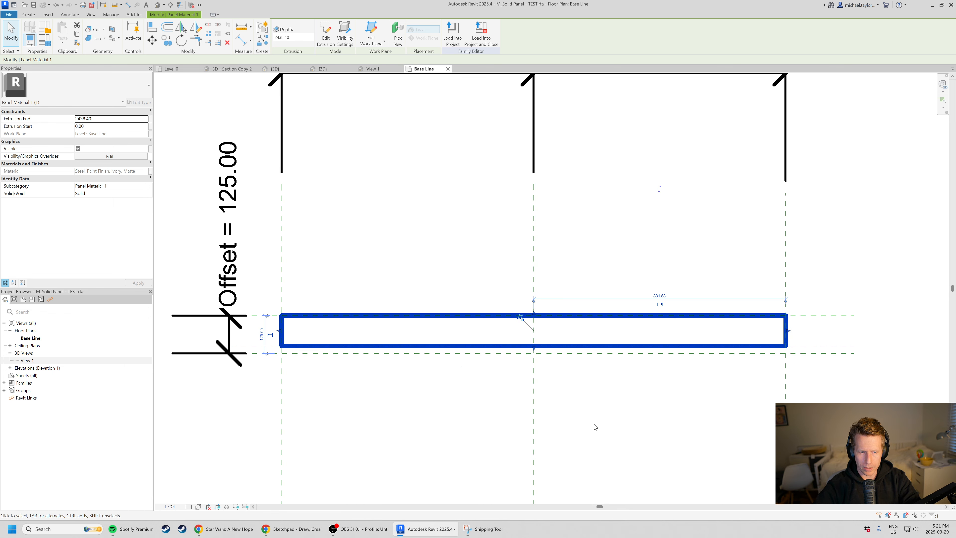
pyautogui.click(296, 531)
pyautogui.moveTo(525, 345)
pyautogui.mouseDown()
pyautogui.moveTo(421, 361)
pyautogui.moveTo(442, 356)
pyautogui.mouseUp()
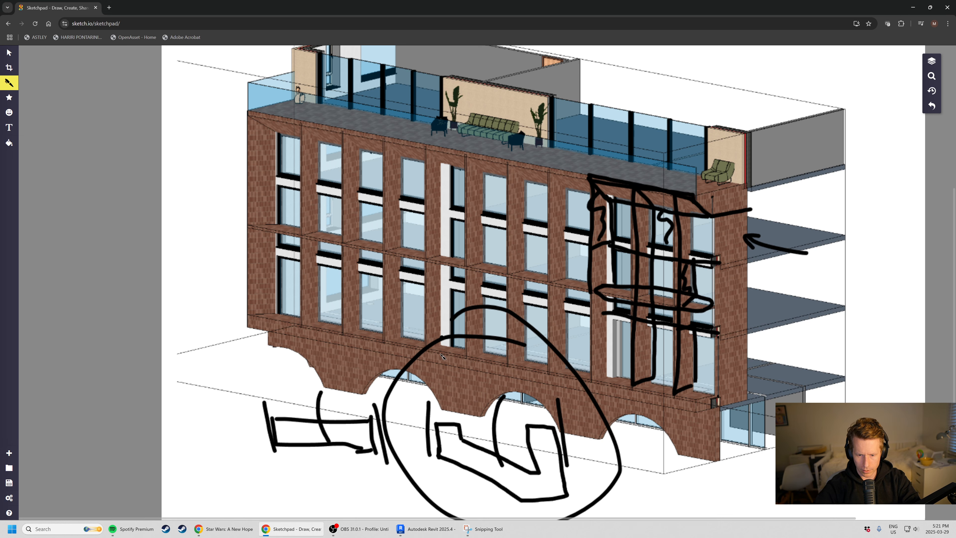
pyautogui.click(426, 529)
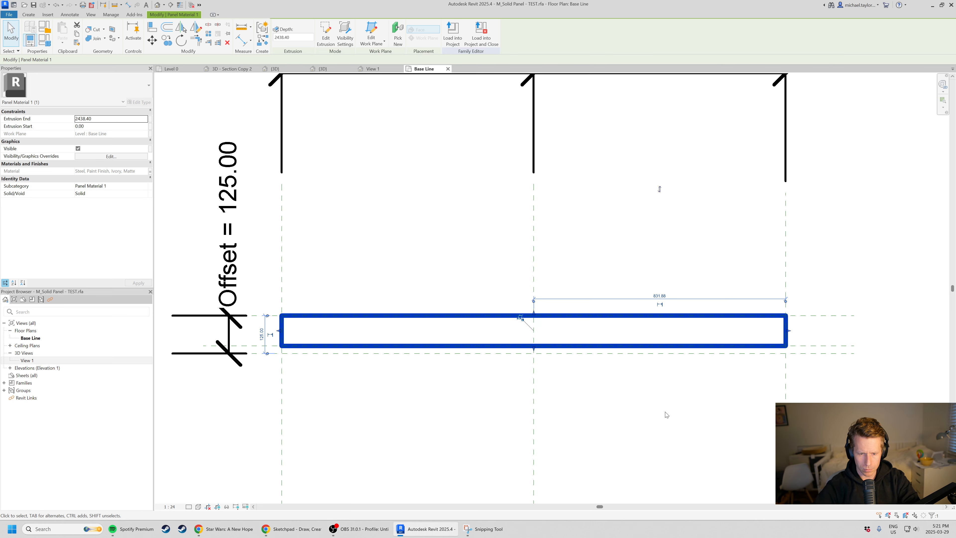
pyautogui.press('Escape')
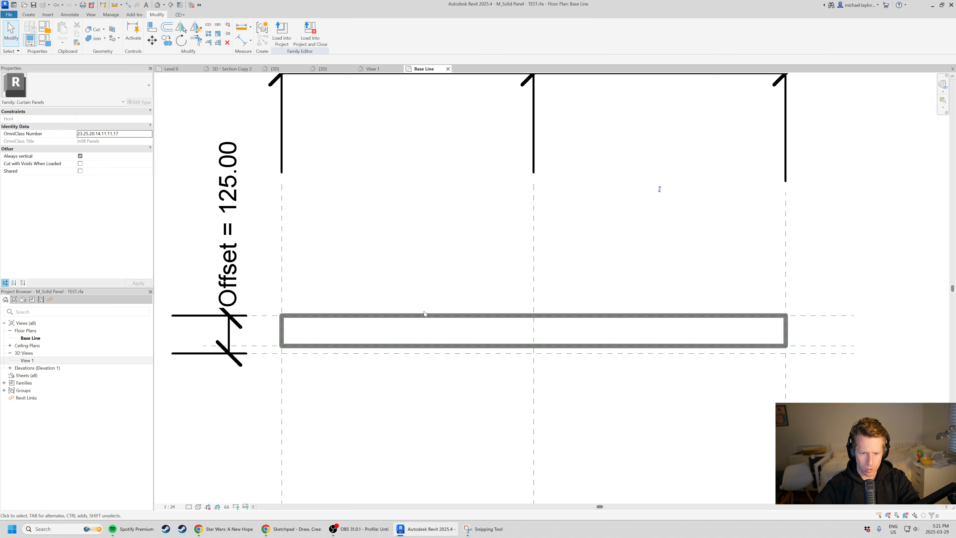
# Edit the panel extrusion's sketch and delete all four lines of its rectangular profile.
pyautogui.click(425, 316)
pyautogui.scroll(-1, 475, 446)
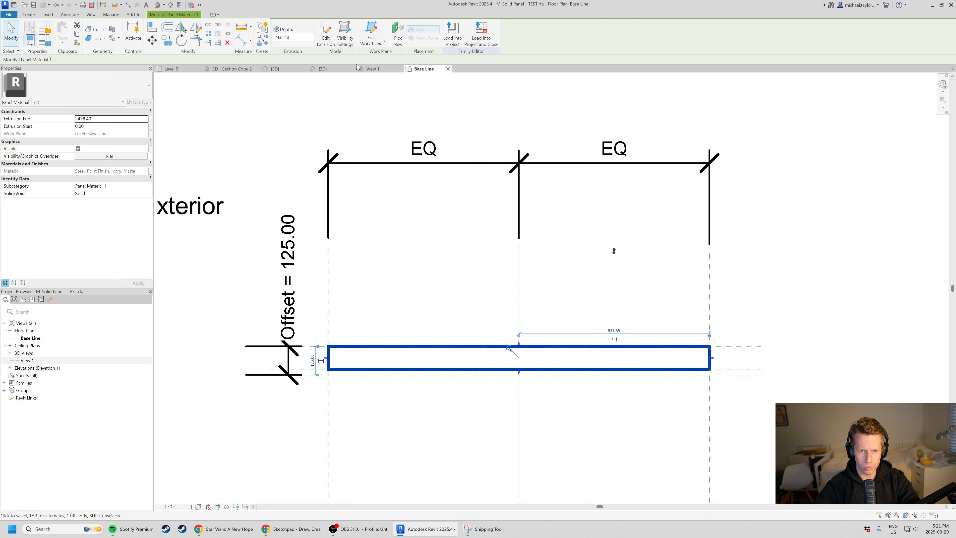
pyautogui.click(326, 33)
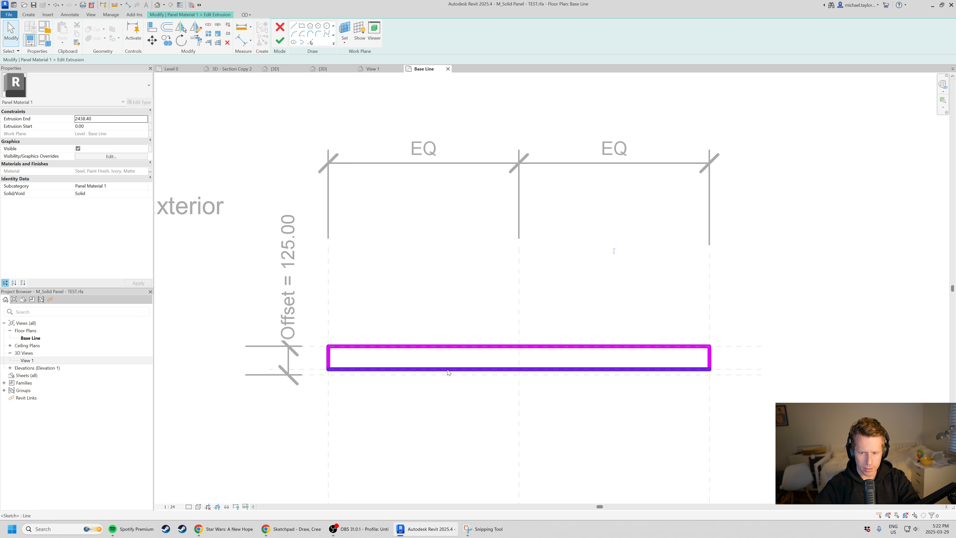
pyautogui.click(443, 347)
pyautogui.press('Delete')
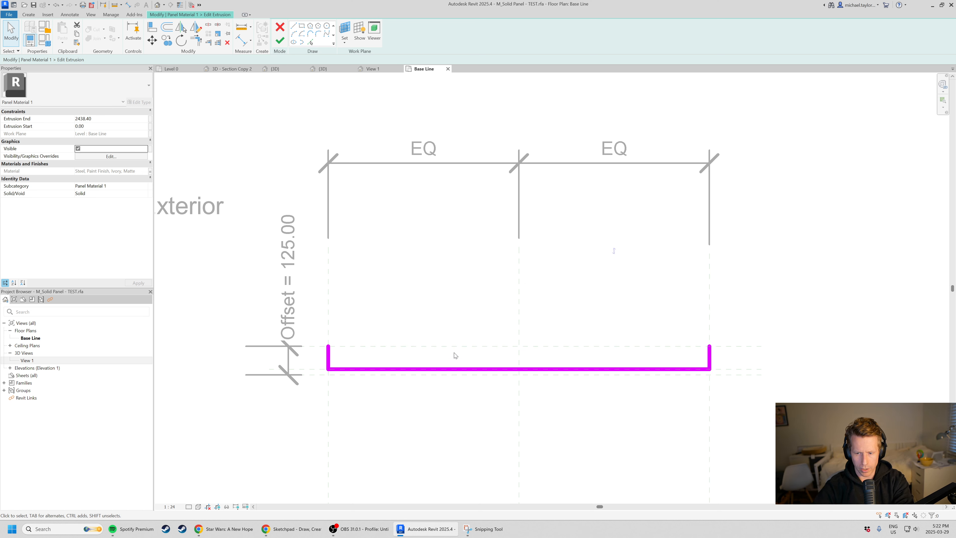
pyautogui.scroll(1, 361, 384)
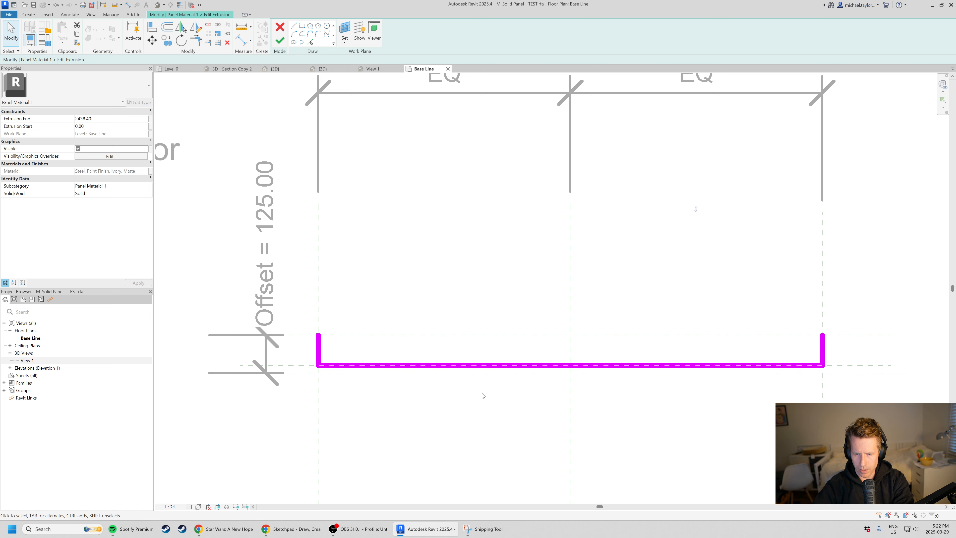
pyautogui.click(421, 365)
pyautogui.press('Delete')
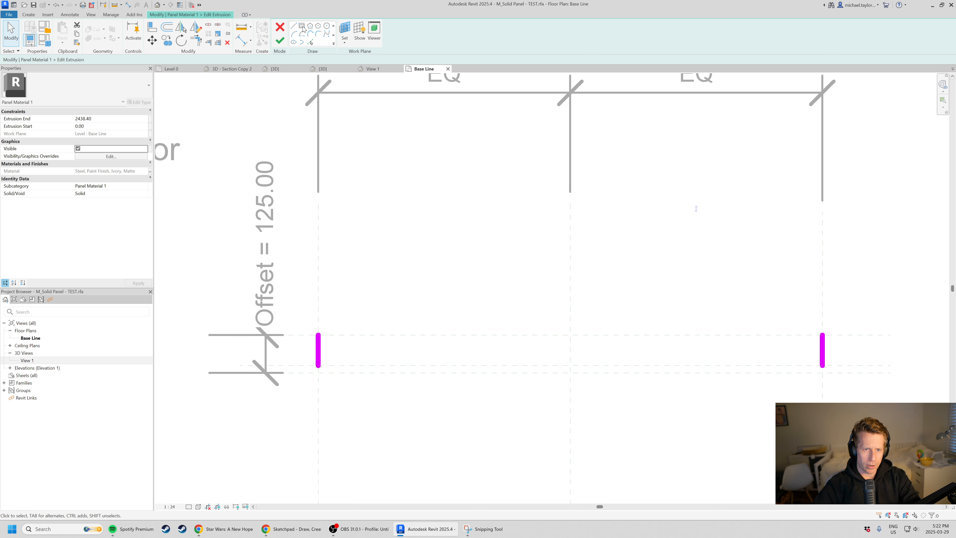
pyautogui.scroll(-2, 346, 167)
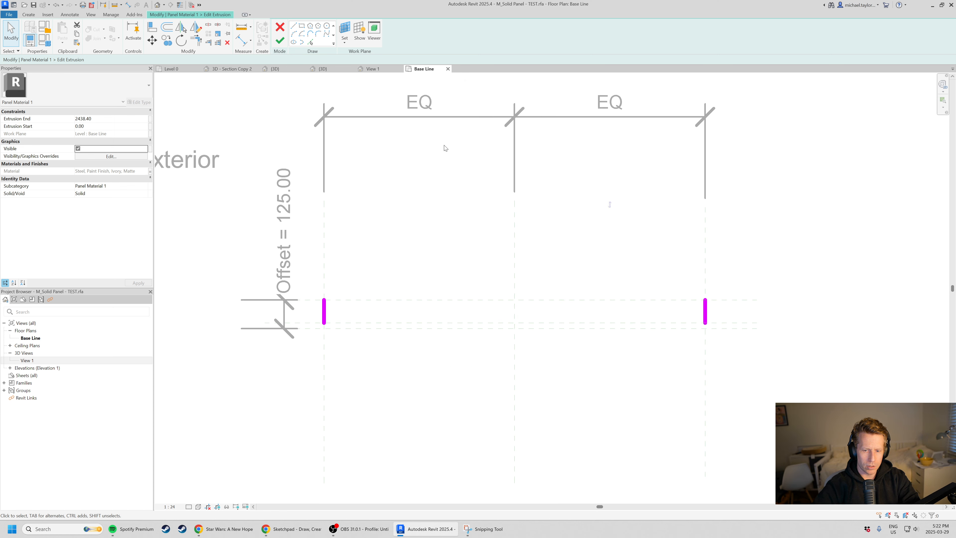
pyautogui.moveTo(417, 164); pyautogui.dragTo(392, 219, button='middle')
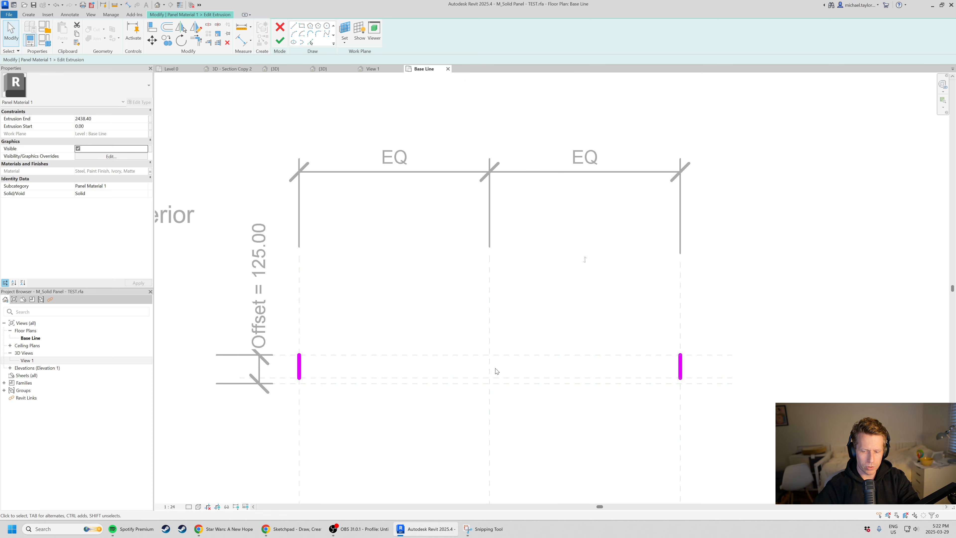
pyautogui.moveTo(274, 331); pyautogui.dragTo(728, 421)
pyautogui.press('Delete')
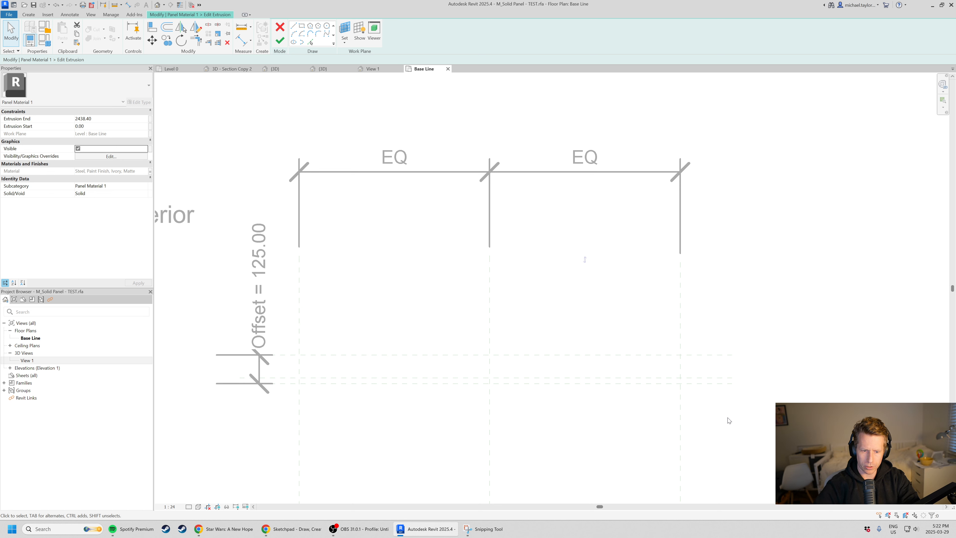
# Draw a 1000 mm line up from the lowest plane's intersection with the left reference plane, continued by a 125 mm line to the right.
pyautogui.click(294, 25)
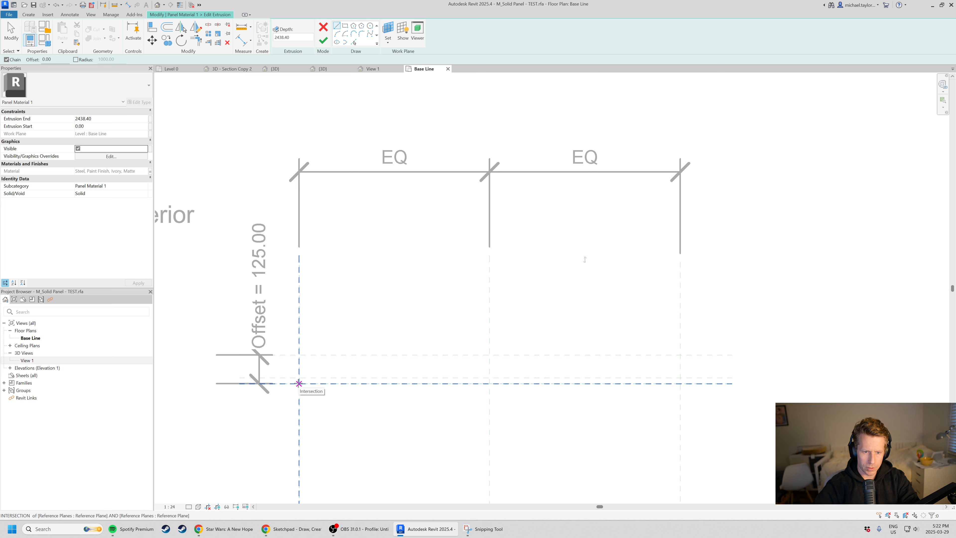
pyautogui.click(299, 384)
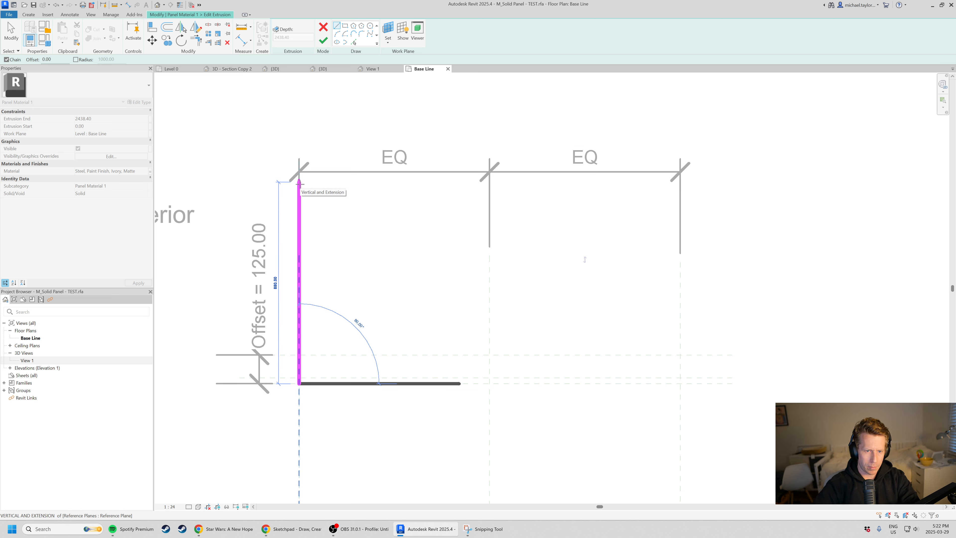
pyautogui.write('1000')
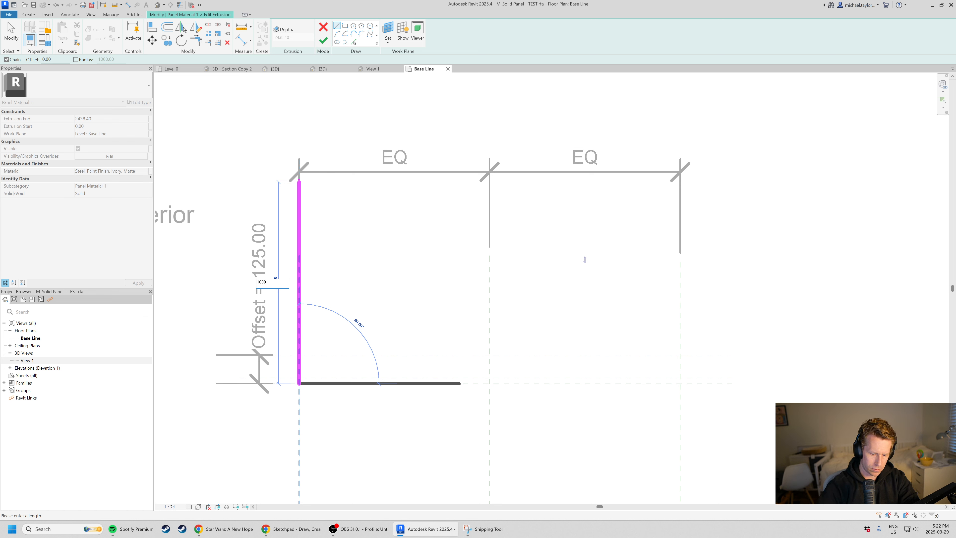
pyautogui.press('Return')
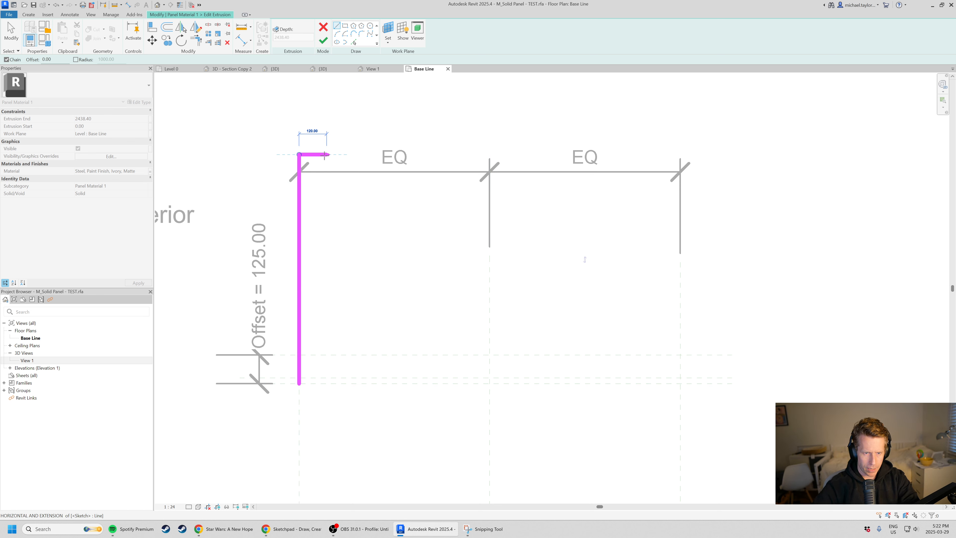
pyautogui.write('125')
pyautogui.press('Return')
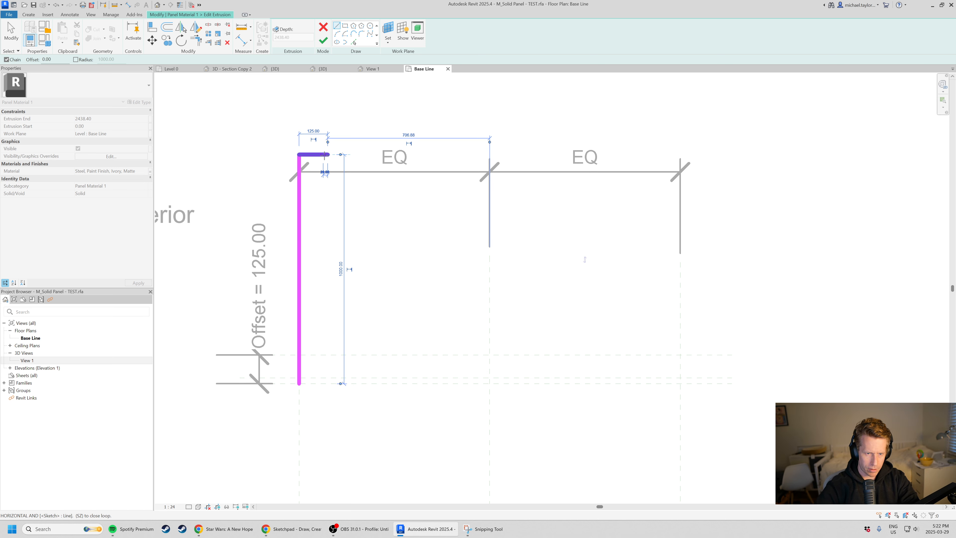
pyautogui.press('Escape')
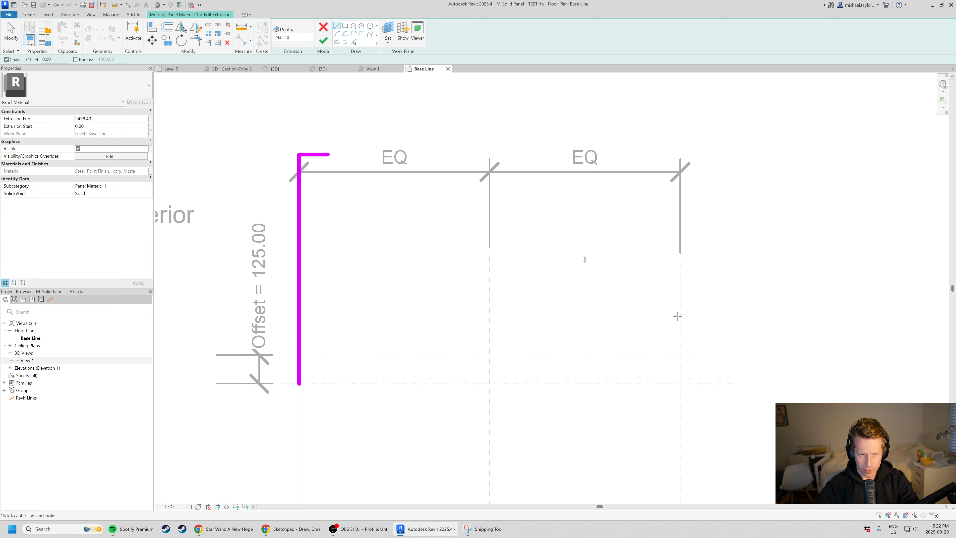
# Draw a line up the right reference plane between the two Offset planes, continued by a sloped line to the 125 mm line's free end.
pyautogui.click(680, 384)
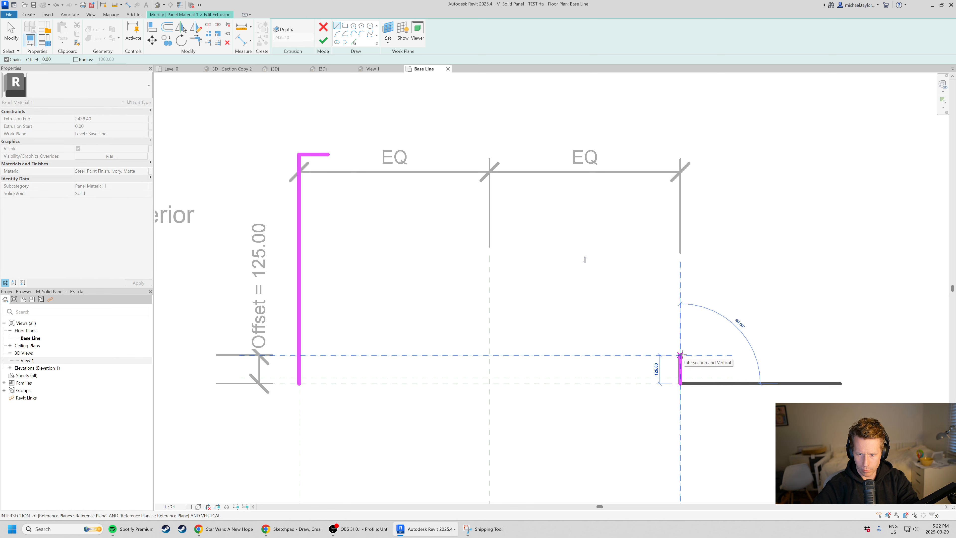
pyautogui.click(680, 355)
pyautogui.click(327, 154)
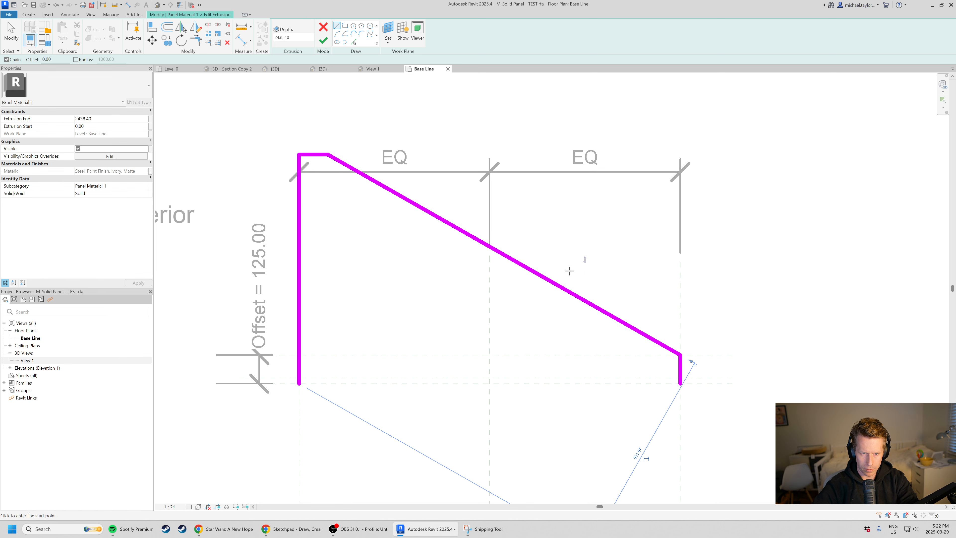
pyautogui.press('Escape')
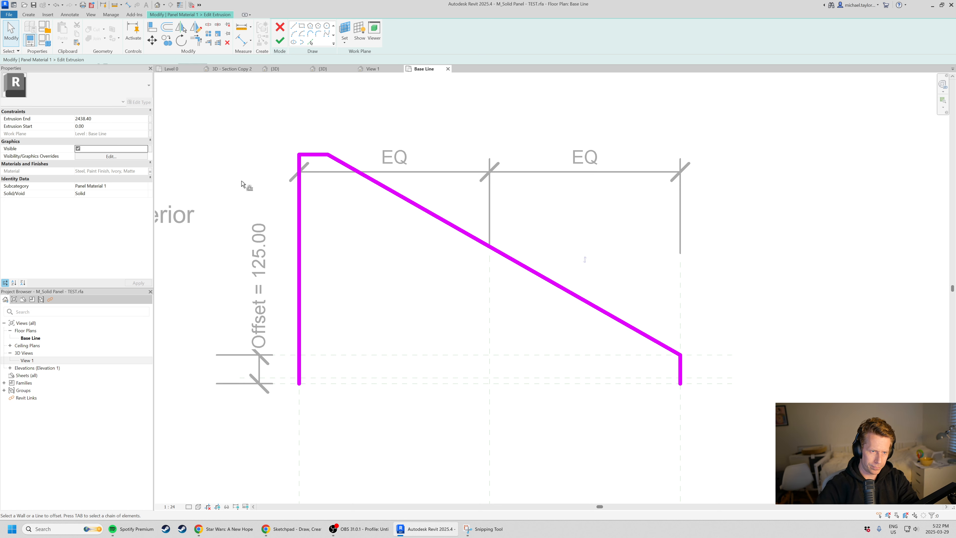
# Offset a copy of the whole profile line chain 125 mm inward.
pyautogui.press('o')
pyautogui.press('f')
pyautogui.press('Tab')
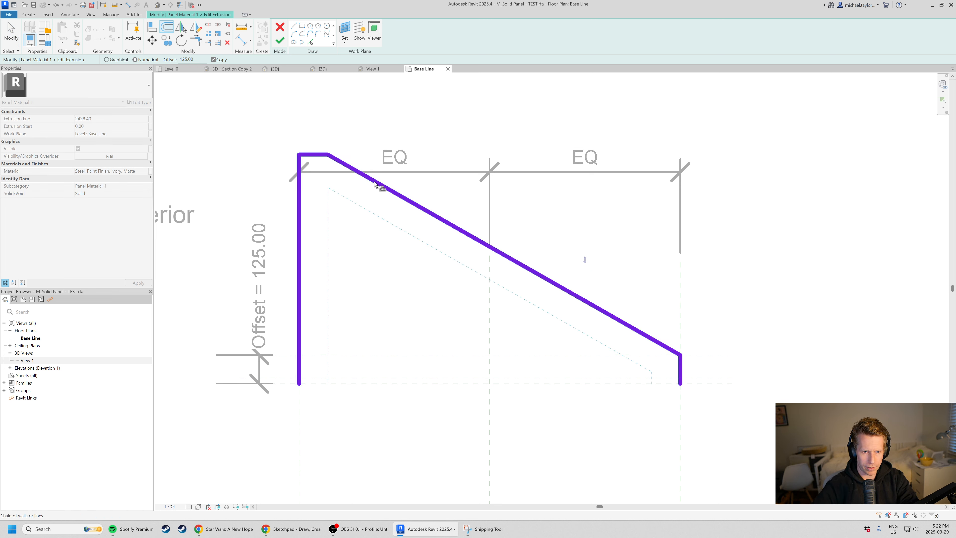
pyautogui.click(375, 184)
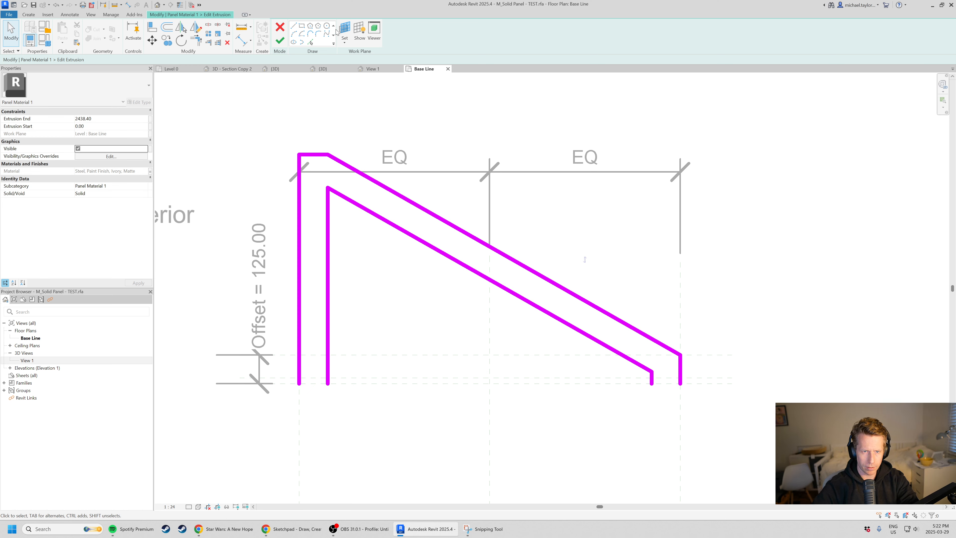
# Close both open base ends between the outer and inner chains with short horizontal lines, and finish the extrusion sketch.
pyautogui.click(293, 26)
pyautogui.click(327, 384)
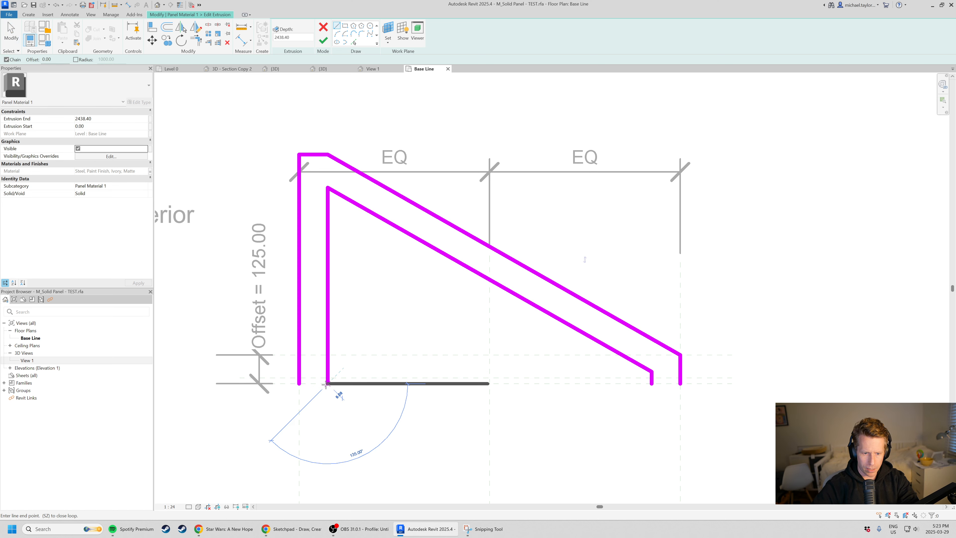
pyautogui.click(298, 383)
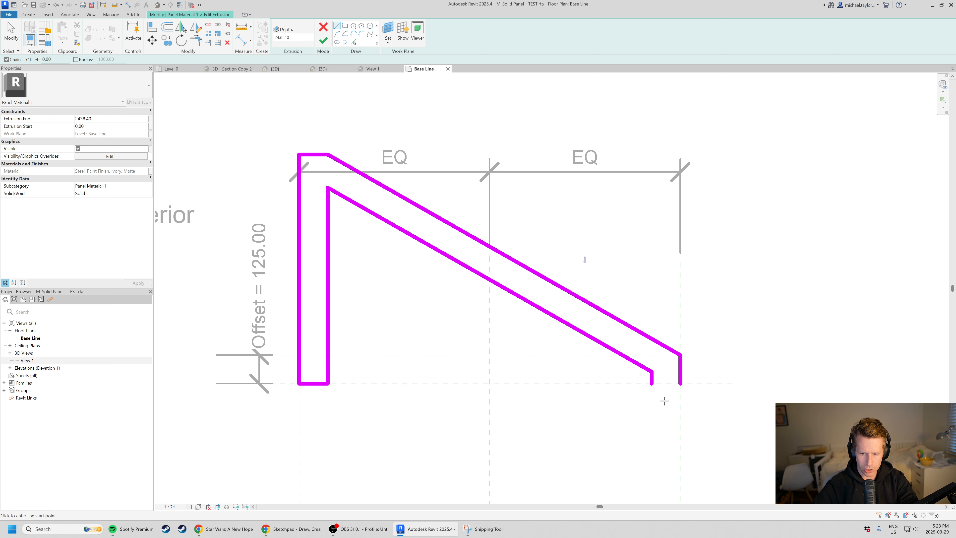
pyautogui.click(651, 383)
pyautogui.click(681, 383)
pyautogui.press('Escape')
pyautogui.press('Escape')
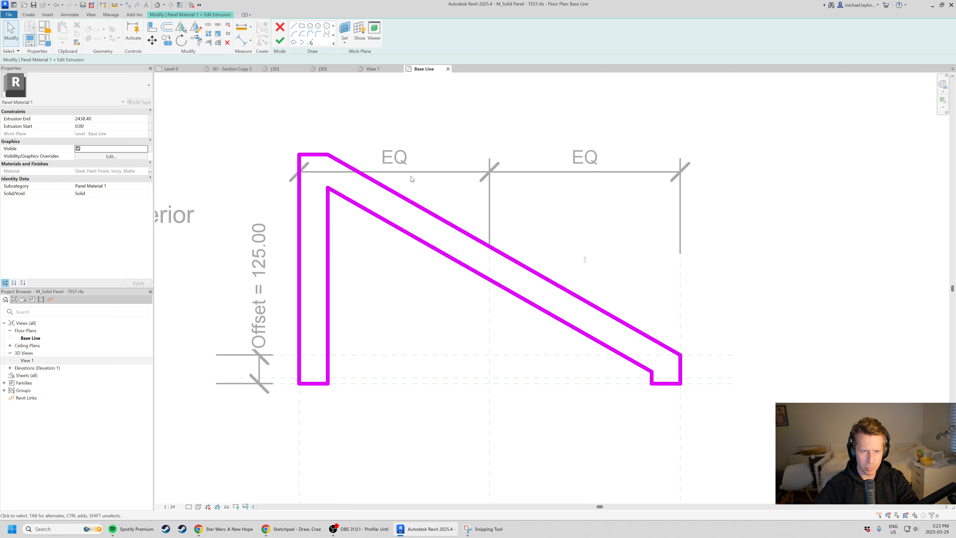
pyautogui.scroll(2, 407, 318)
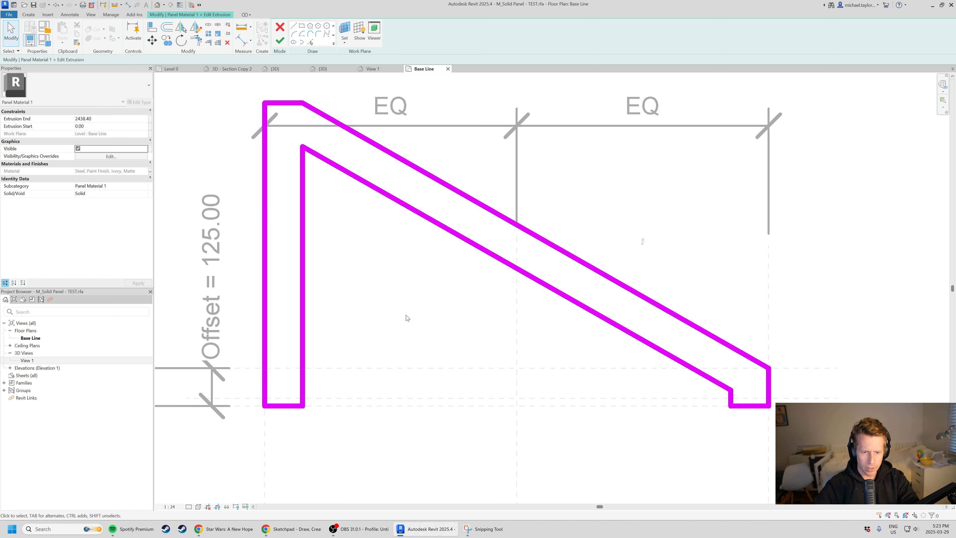
pyautogui.click(280, 40)
pyautogui.scroll(-1, 457, 297)
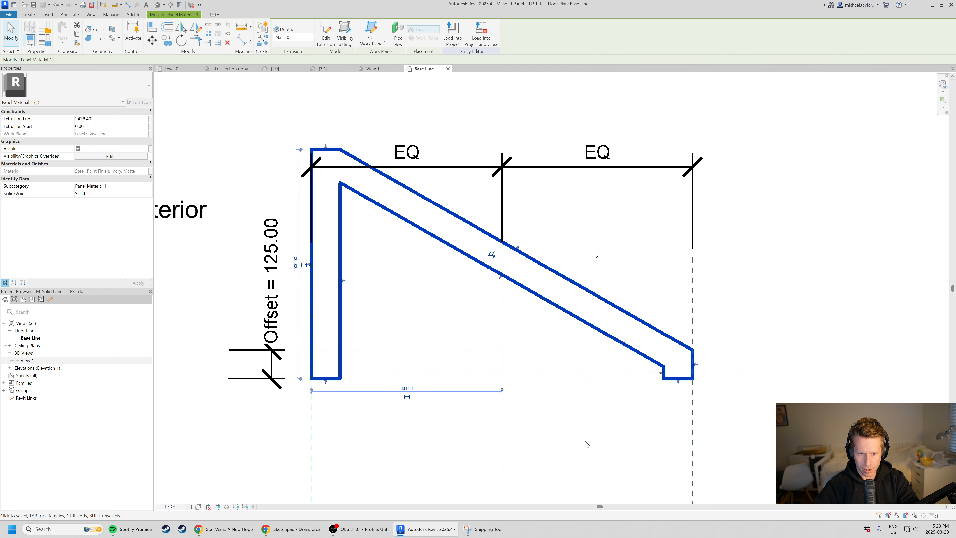
# Deselect the panel extrusion and move the EQ dimension string up so it sits clear above the profile.
pyautogui.click(576, 450)
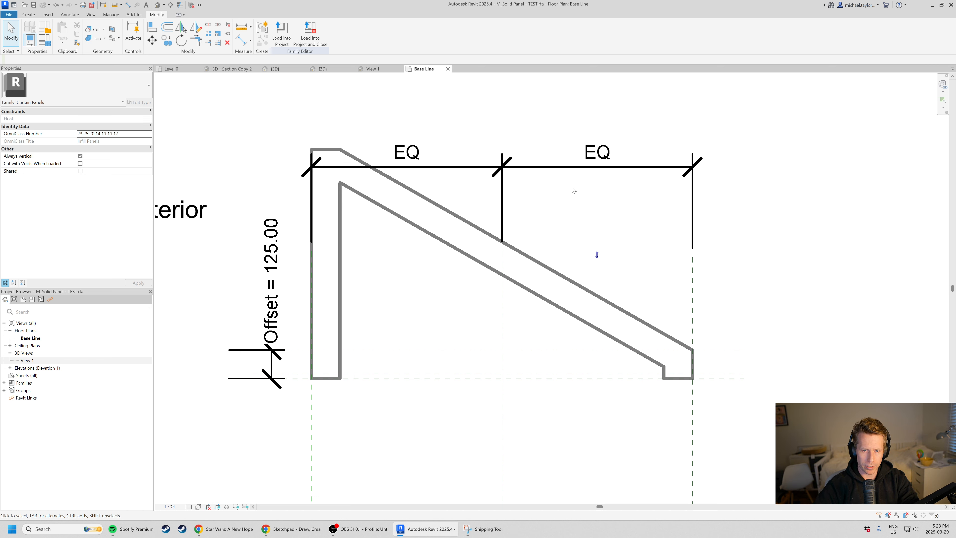
pyautogui.click(455, 166)
pyautogui.moveTo(461, 167); pyautogui.dragTo(460, 122)
pyautogui.click(433, 304)
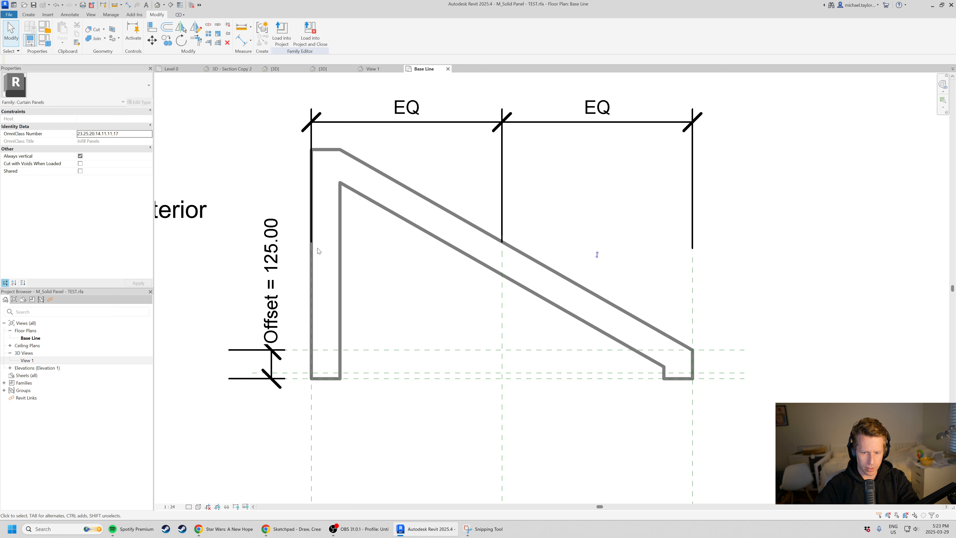
# Name the left vertical reference plane "Left Side Panel".
pyautogui.scroll(-1, 323, 227)
pyautogui.moveTo(408, 309); pyautogui.dragTo(411, 311, button='middle')
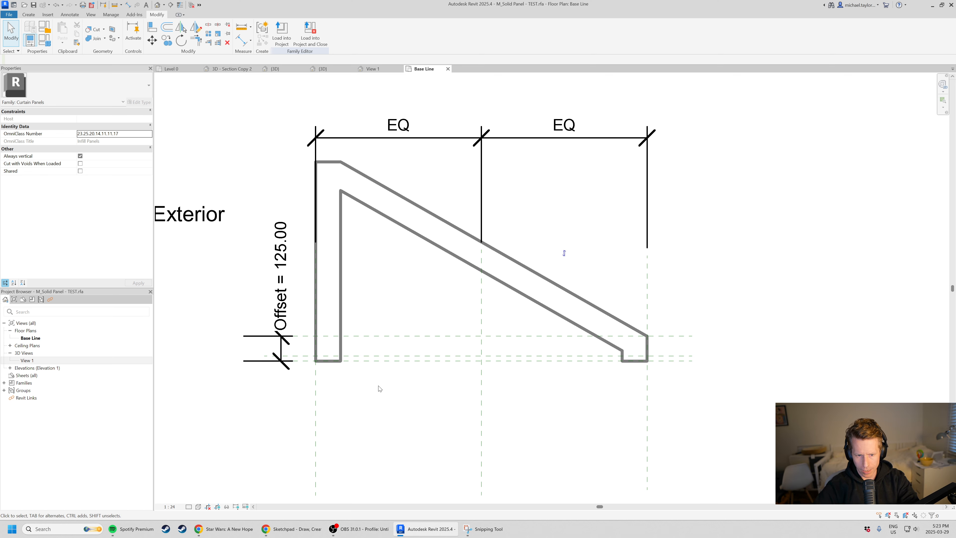
pyautogui.scroll(1, 354, 415)
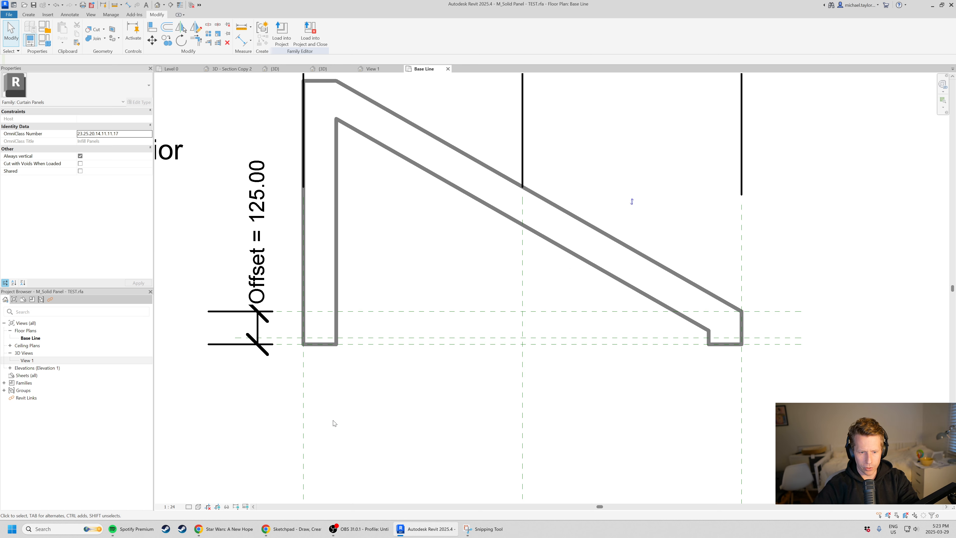
pyautogui.click(306, 433)
pyautogui.scroll(-1, 312, 303)
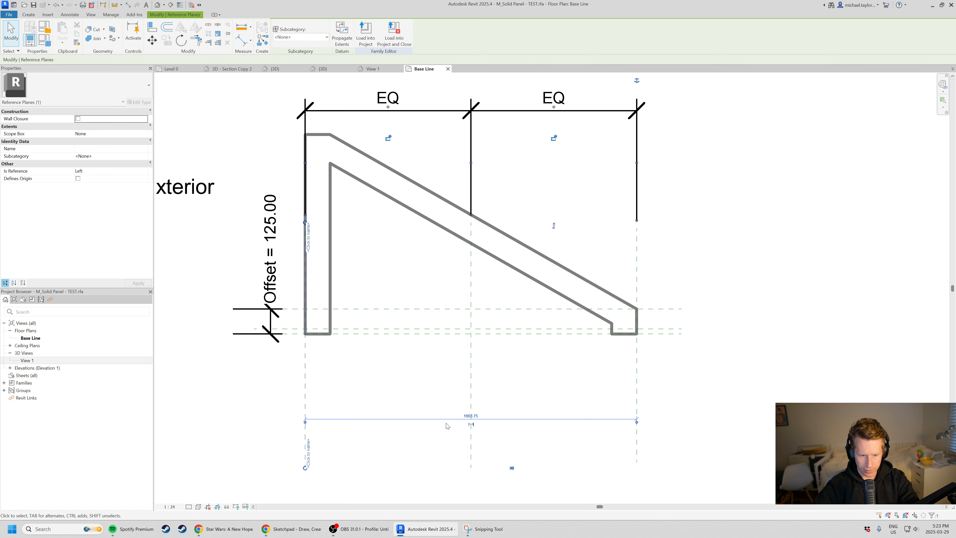
pyautogui.click(637, 401)
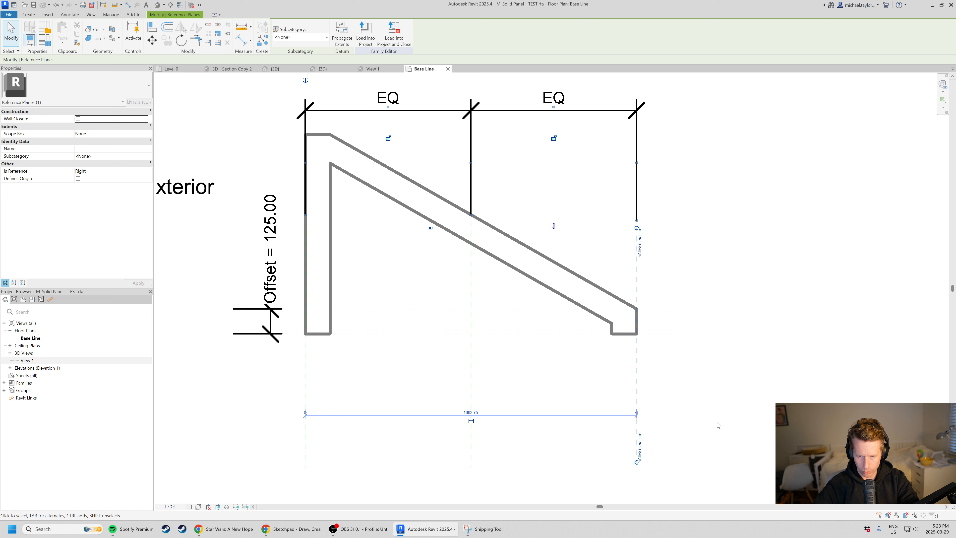
pyautogui.click(305, 380)
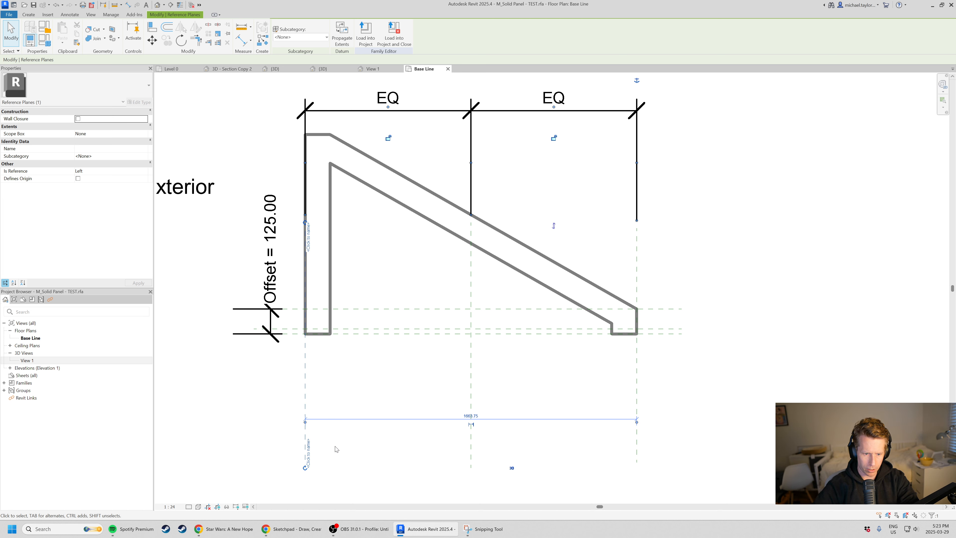
pyautogui.click(308, 237)
pyautogui.write('Left S')
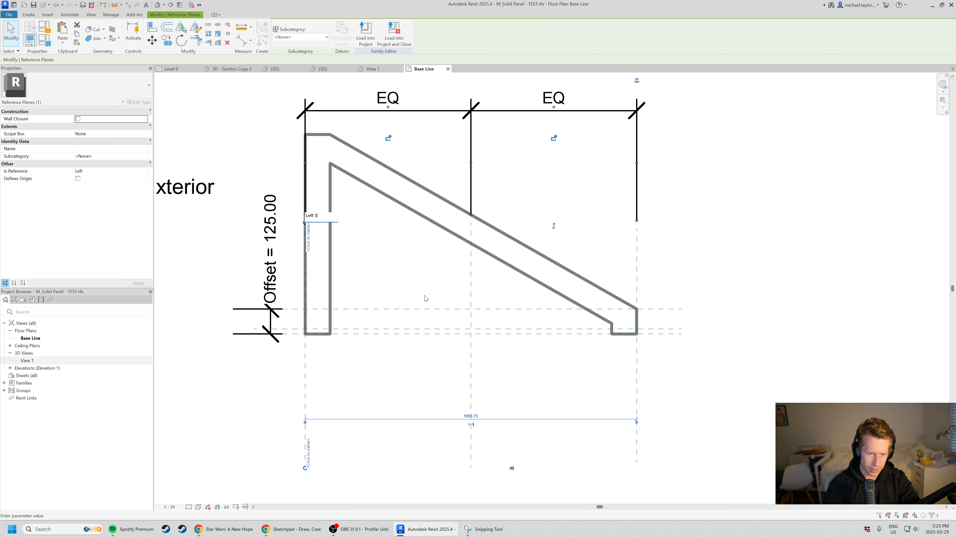
pyautogui.write('ide Panel')
pyautogui.press('Return')
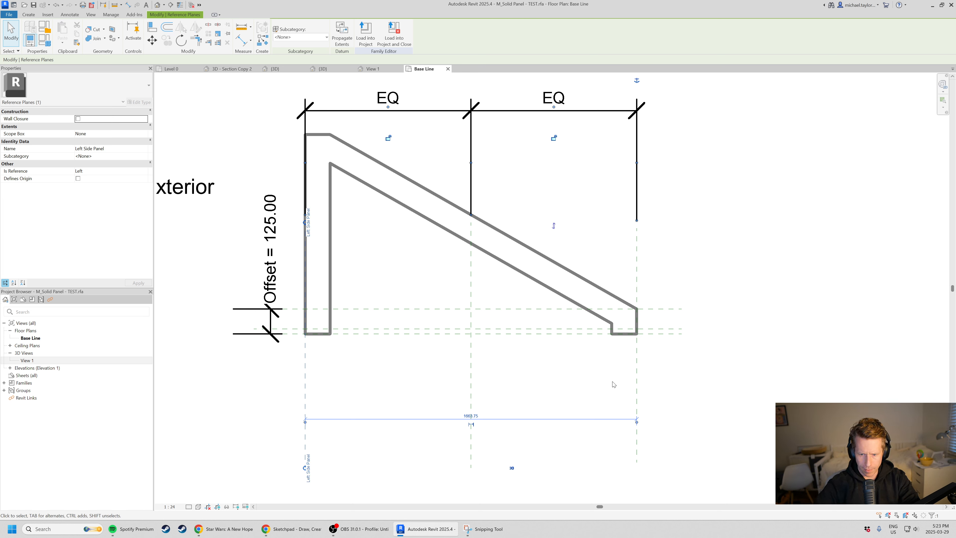
# Name the right vertical reference plane "Right Side Panel".
pyautogui.click(635, 318)
pyautogui.click(639, 245)
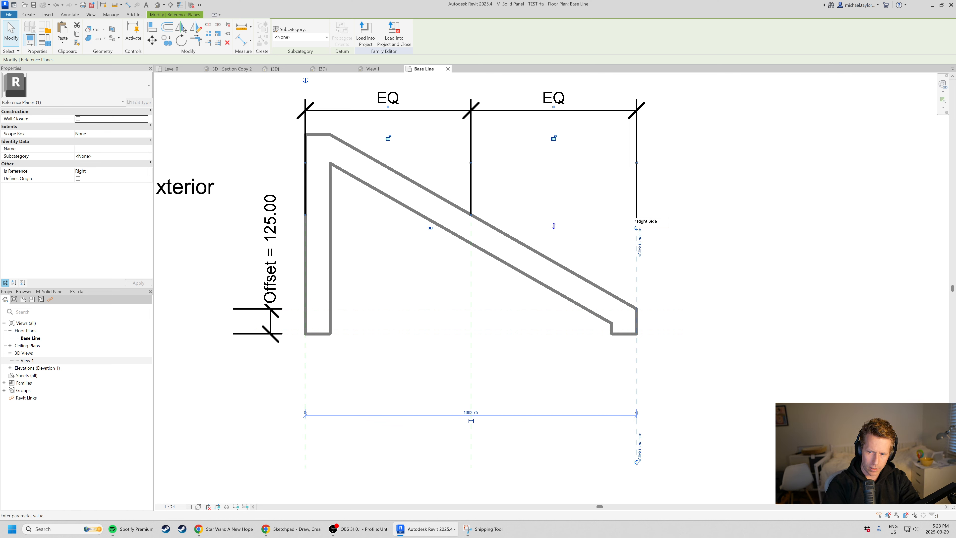
pyautogui.press('Return')
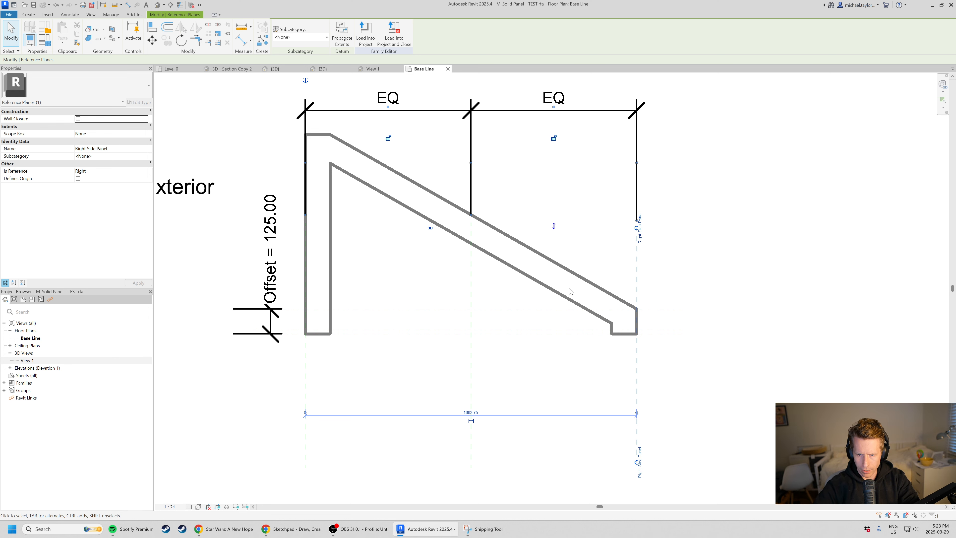
# Name the lowest horizontal reference plane "Back of Panel".
pyautogui.click(557, 334)
pyautogui.click(666, 330)
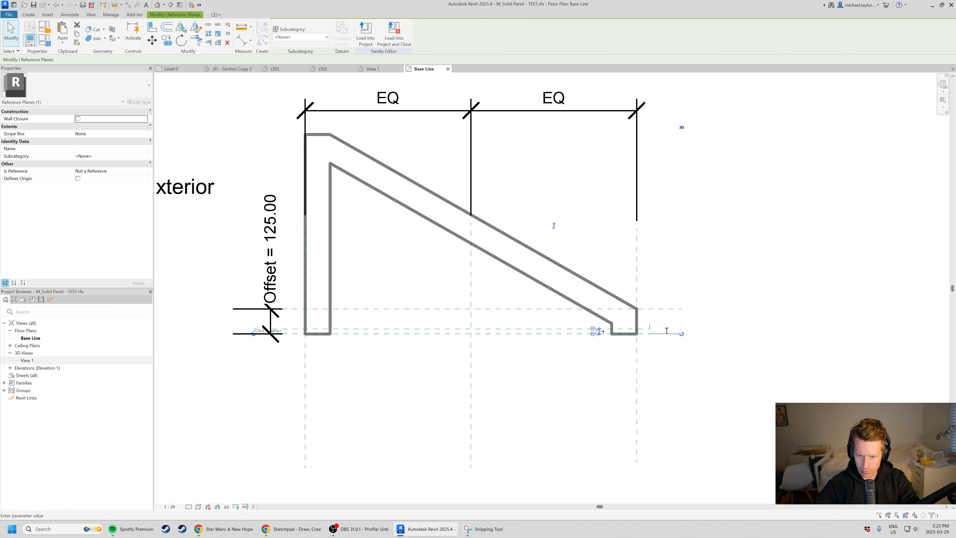
pyautogui.write('Back of Pane')
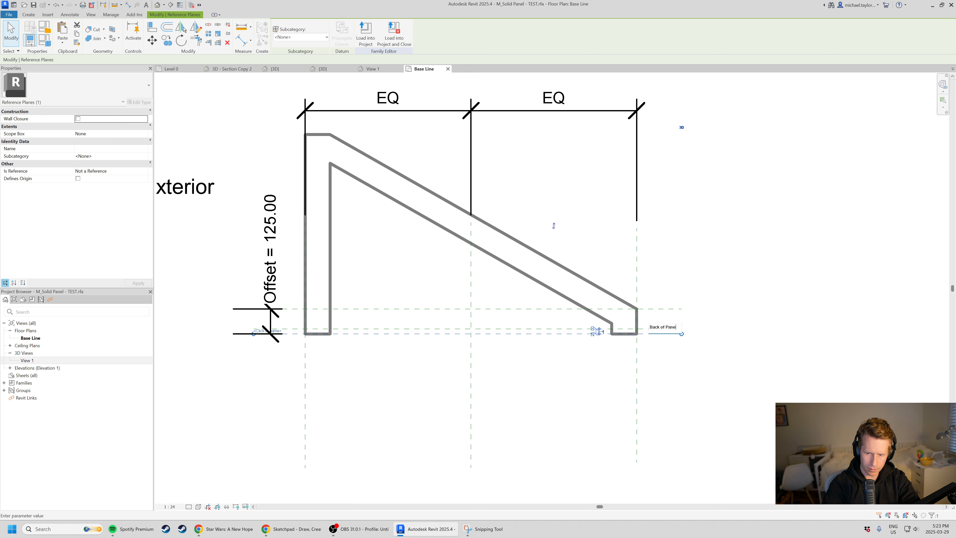
pyautogui.write('l')
pyautogui.press('Return')
pyautogui.click(565, 396)
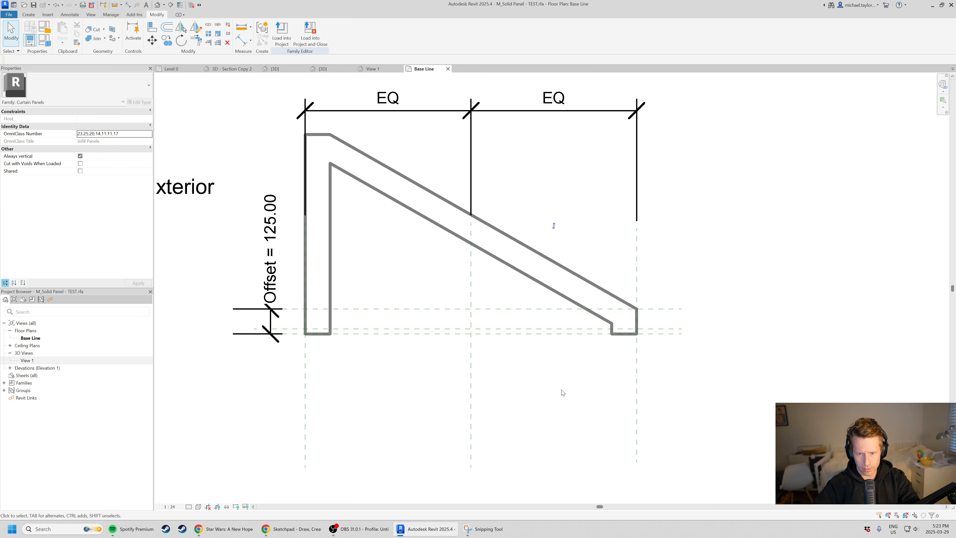
# Snap the extrusion's outer right edge to the Right Side Panel reference plane and lock the alignment.
pyautogui.scroll(3, 631, 325)
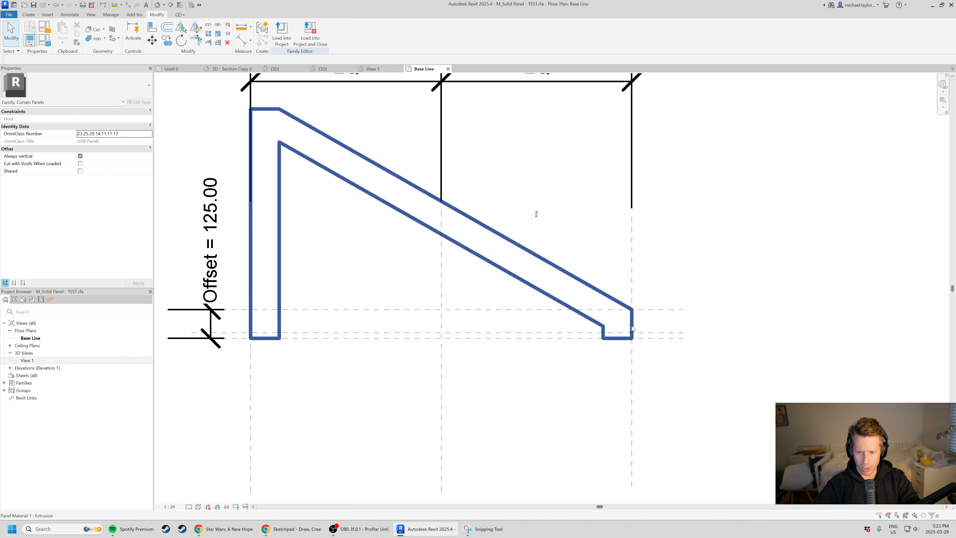
pyautogui.click(632, 325)
pyautogui.scroll(2, 639, 331)
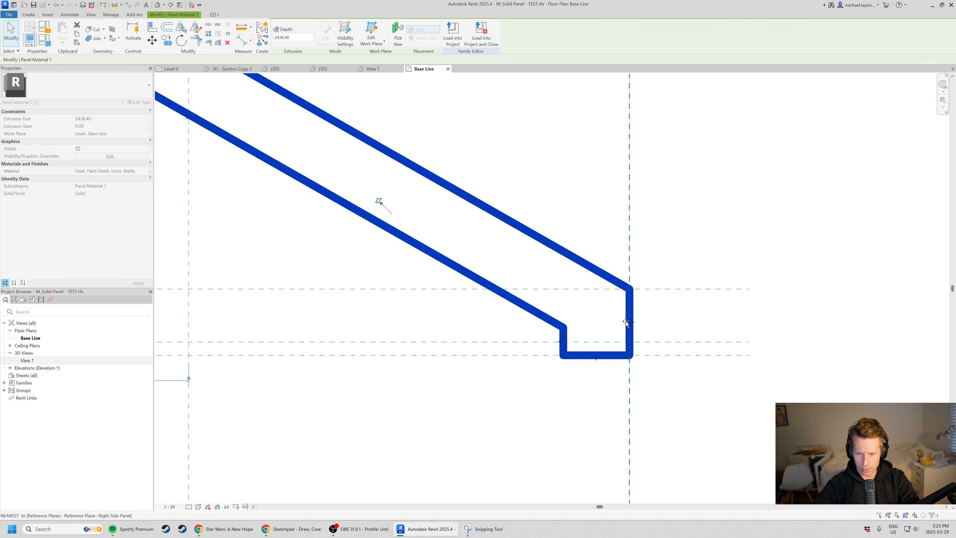
pyautogui.moveTo(617, 320); pyautogui.dragTo(630, 319)
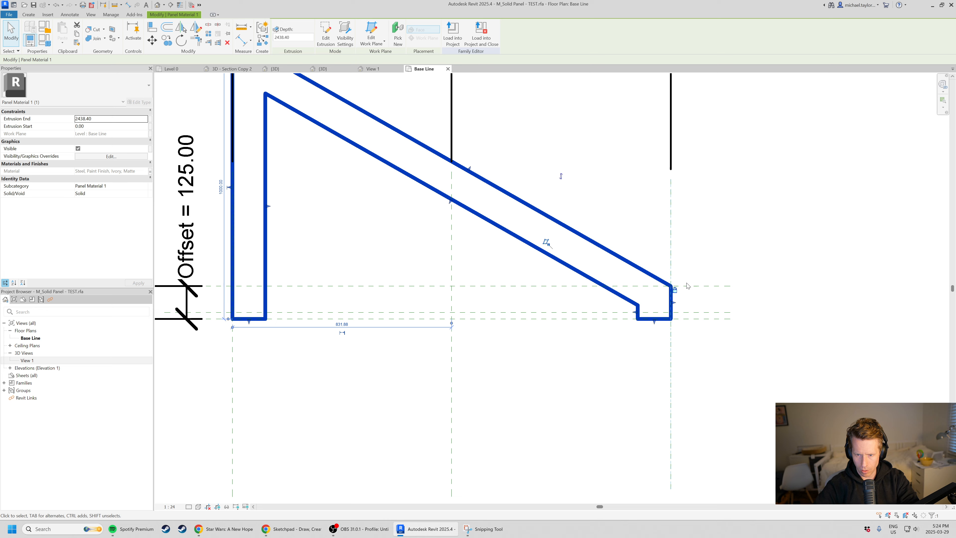
# Snap the extrusion's outer left edge to the Left Side Panel reference plane, lock the alignment and deselect it.
pyautogui.moveTo(320, 313); pyautogui.dragTo(532, 393, button='middle')
pyautogui.scroll(3, 455, 309)
pyautogui.click(454, 345)
pyautogui.click(438, 346)
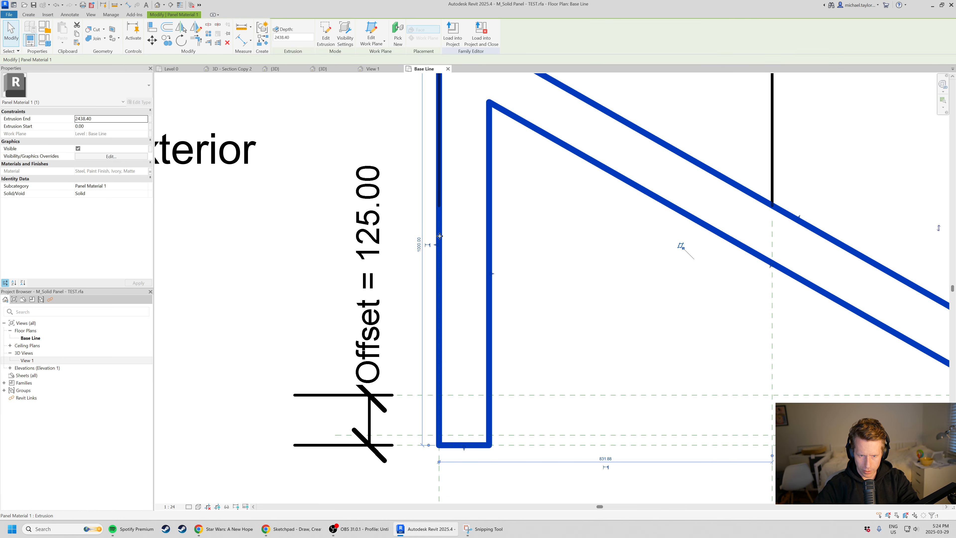
pyautogui.moveTo(437, 245); pyautogui.dragTo(440, 245)
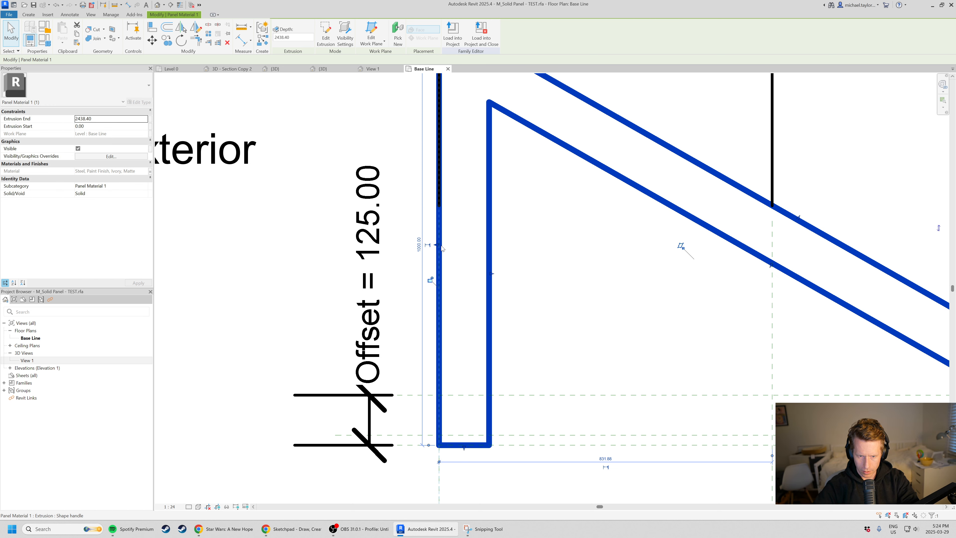
pyautogui.scroll(-4, 432, 282)
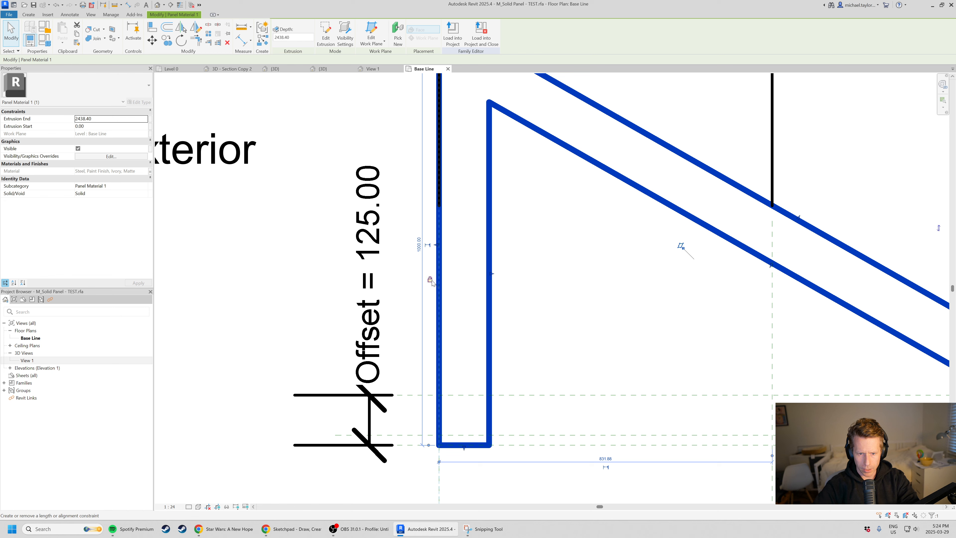
pyautogui.press('Escape')
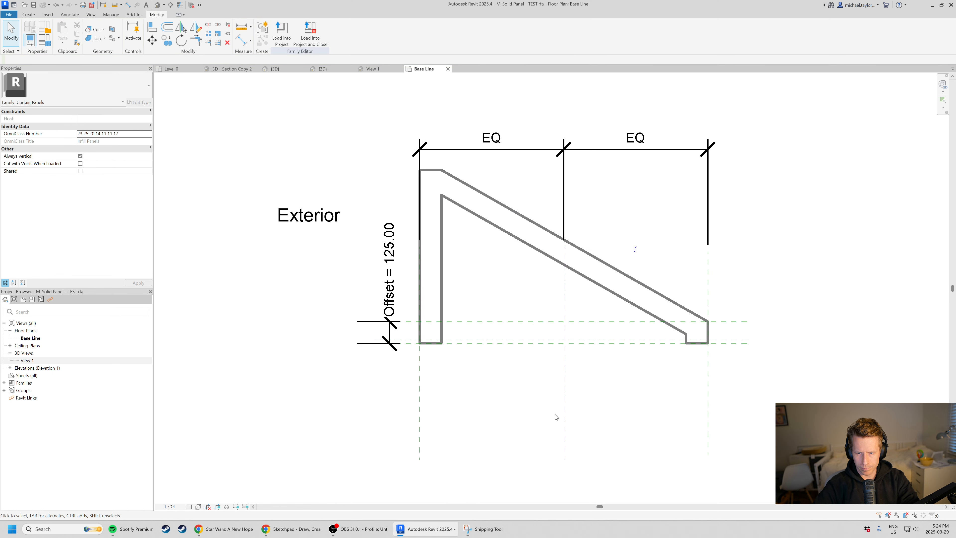
pyautogui.moveTo(555, 414); pyautogui.dragTo(524, 425, button='middle')
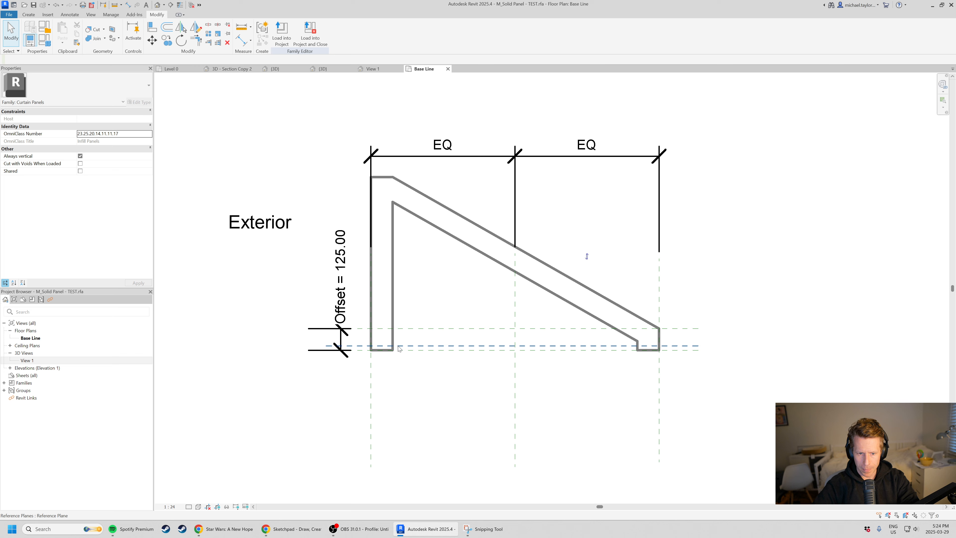
pyautogui.scroll(2, 433, 376)
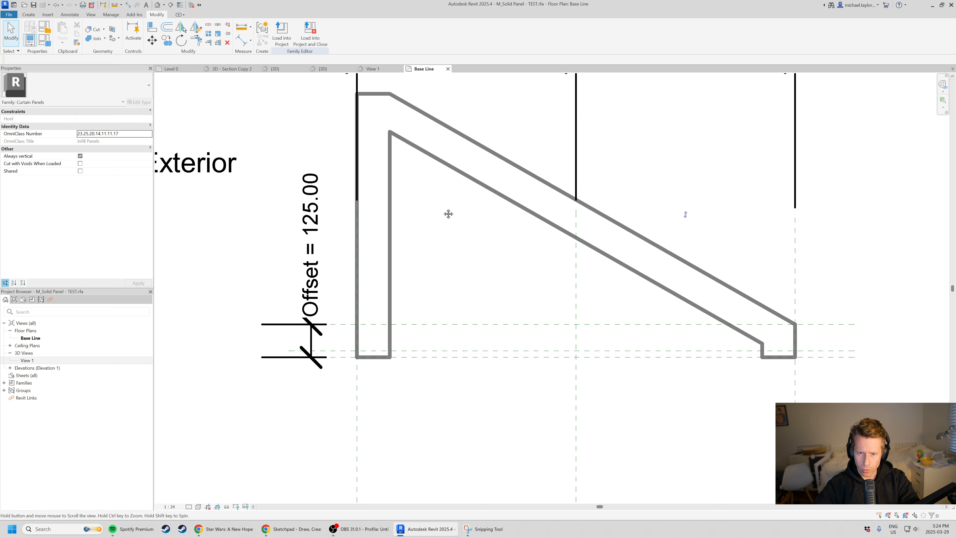
pyautogui.moveTo(448, 214); pyautogui.dragTo(449, 233, button='middle')
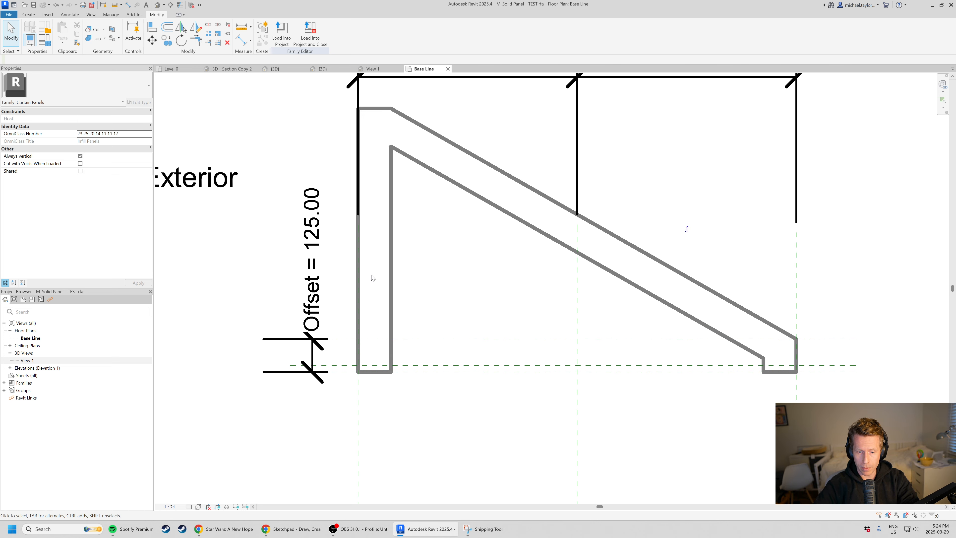
pyautogui.scroll(1, 372, 315)
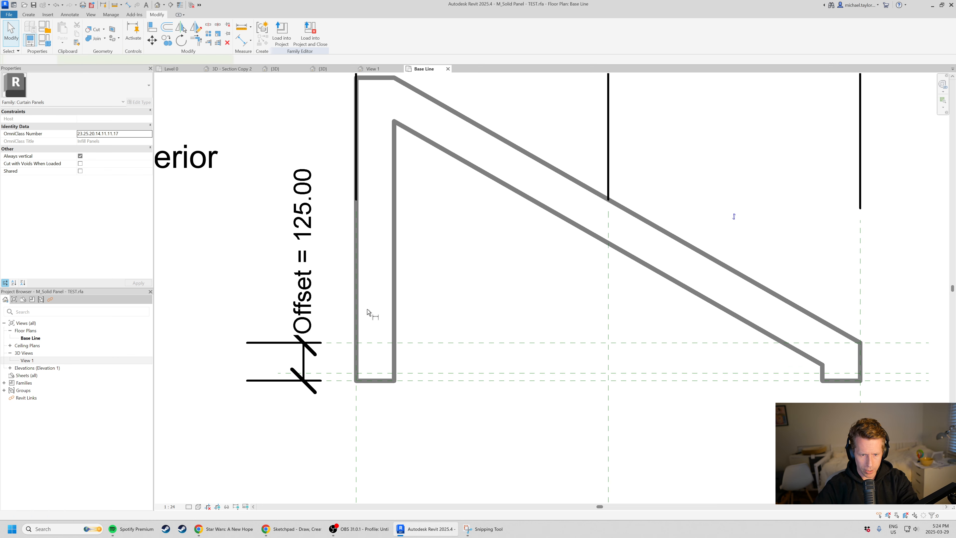
pyautogui.press('d')
pyautogui.press('i')
pyautogui.click(358, 302)
pyautogui.click(398, 310)
pyautogui.press('Escape')
pyautogui.press('Escape')
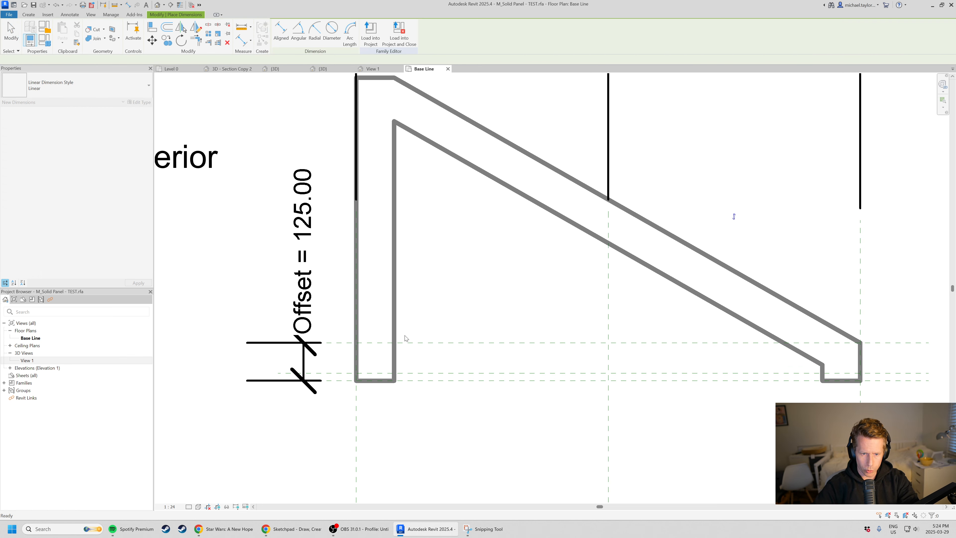
# Add an aligned dimension from the Left Side Panel reference plane to the left leg's inner edge, placed below the profile.
pyautogui.press('i')
pyautogui.click(357, 416)
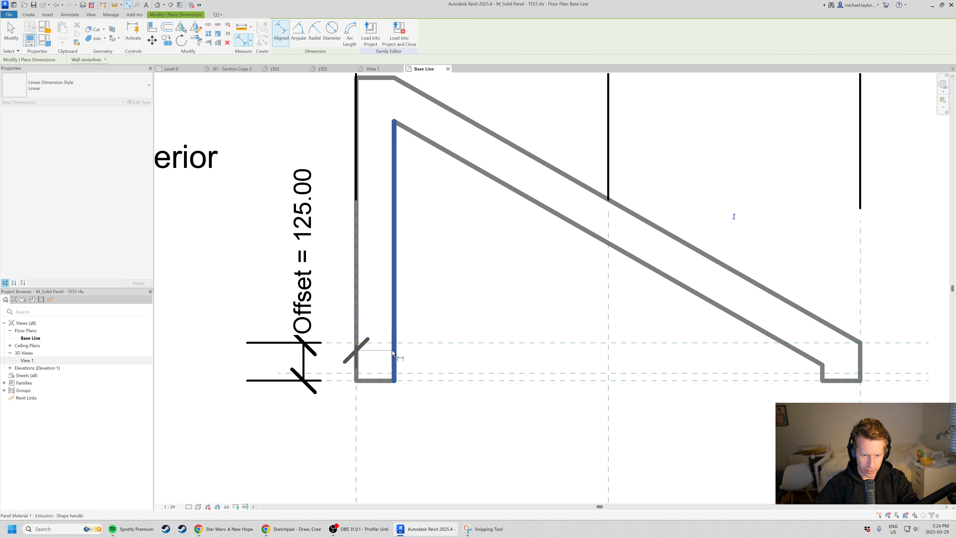
pyautogui.click(394, 352)
pyautogui.click(454, 440)
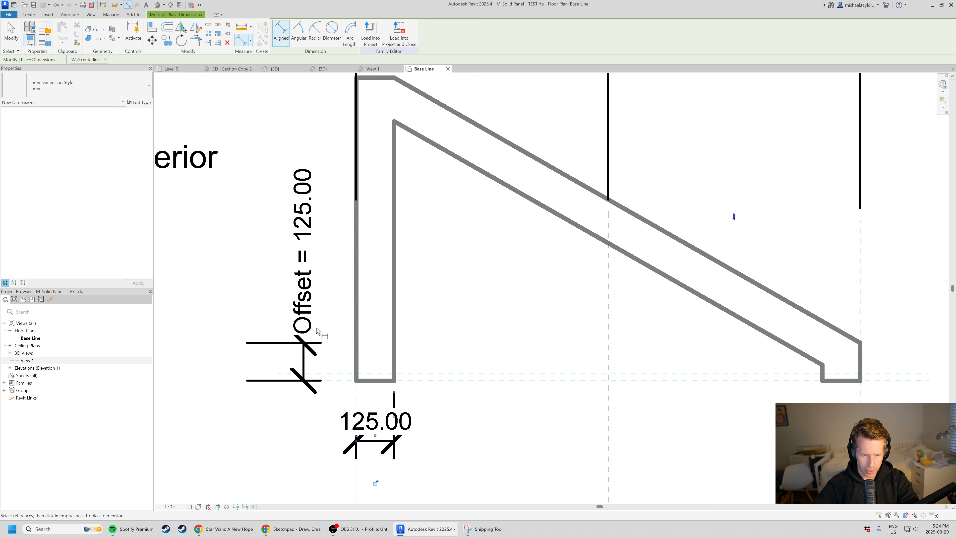
# Dimension the right leg's width from the Right Side Panel plane to its inner edge below the profile, and lock it.
pyautogui.scroll(-2, 277, 360)
pyautogui.moveTo(812, 427); pyautogui.dragTo(716, 410, button='middle')
pyautogui.click(621, 383)
pyautogui.scroll(2, 606, 361)
pyautogui.click(593, 352)
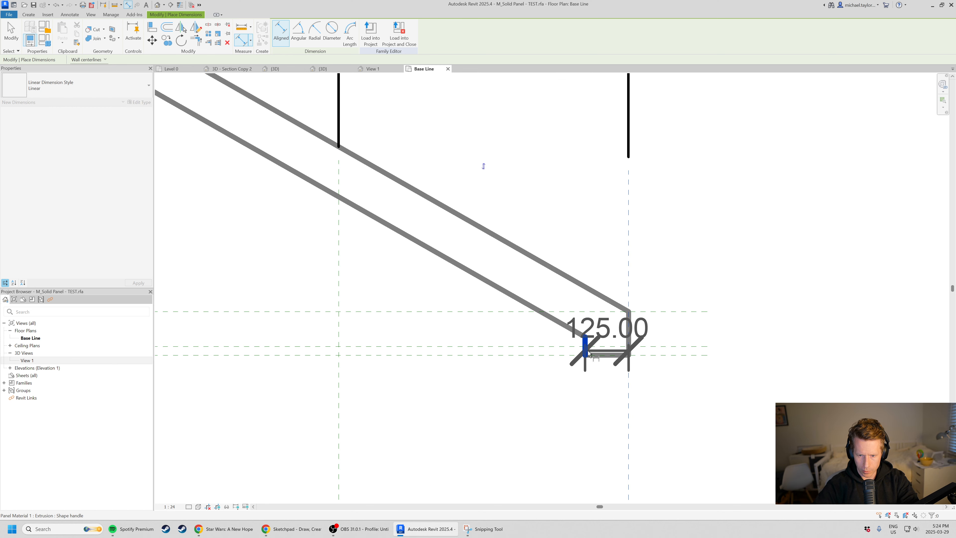
pyautogui.scroll(-2, 594, 354)
pyautogui.click(444, 404)
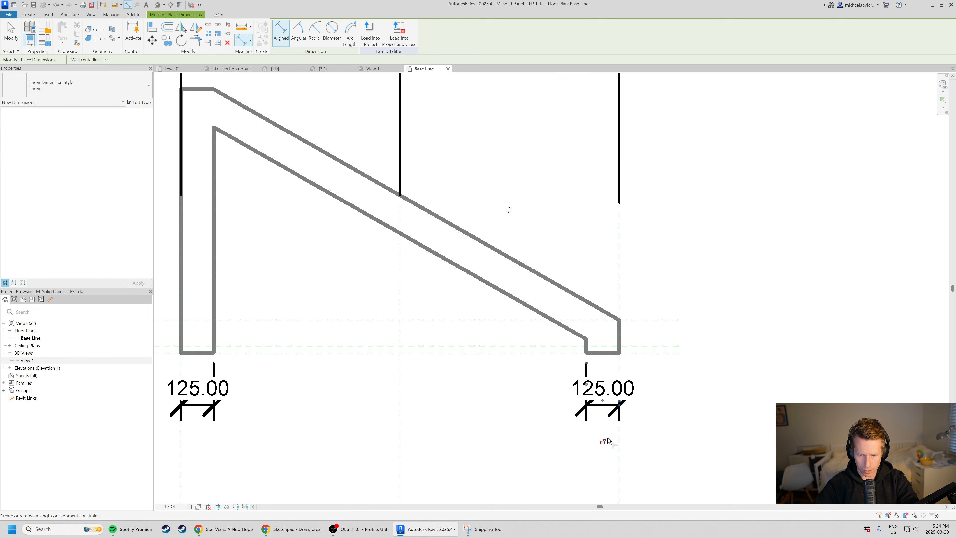
# Dimension the thickness between the inner and outer sloped edges, lock it, and finish dimensioning.
pyautogui.click(493, 285)
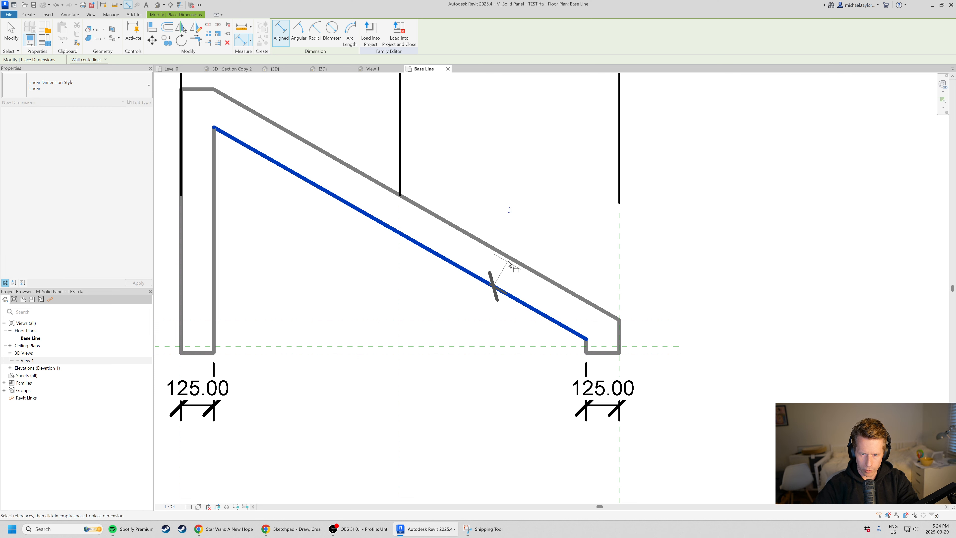
pyautogui.click(505, 256)
pyautogui.click(511, 278)
pyautogui.scroll(2, 511, 277)
pyautogui.scroll(-4, 559, 306)
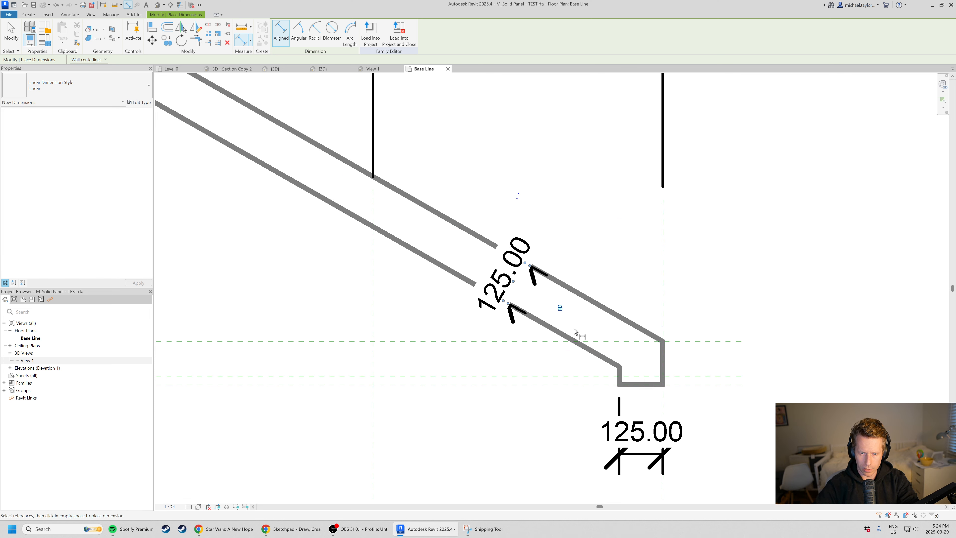
pyautogui.press('Escape')
# Switch to the 3D view View 1 to inspect the extruded panel.
pyautogui.moveTo(347, 309); pyautogui.dragTo(348, 326, button='middle')
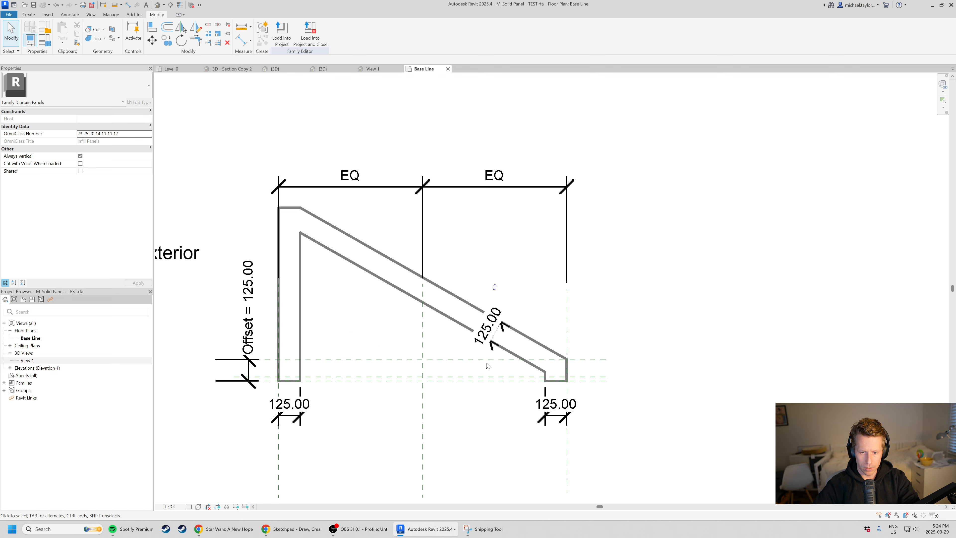
pyautogui.scroll(-1, 730, 290)
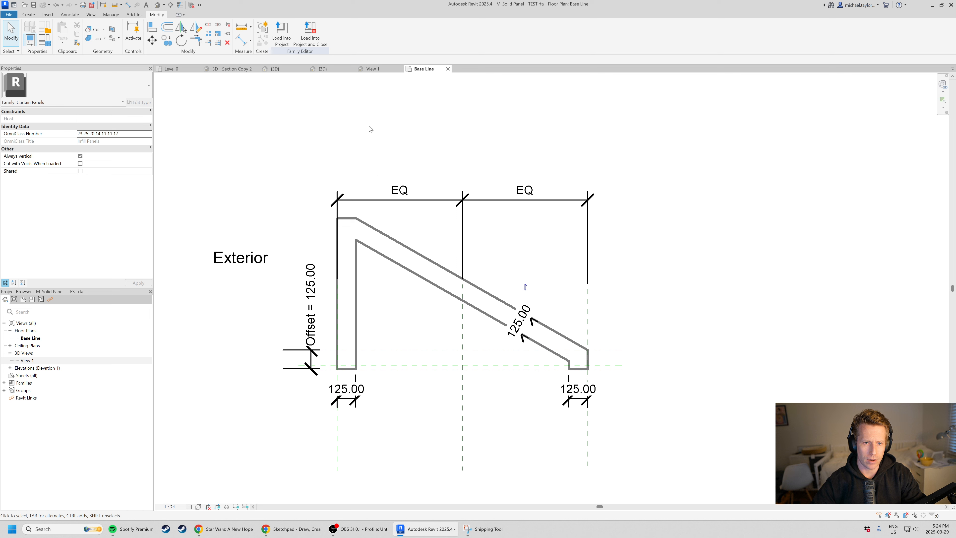
pyautogui.click(378, 69)
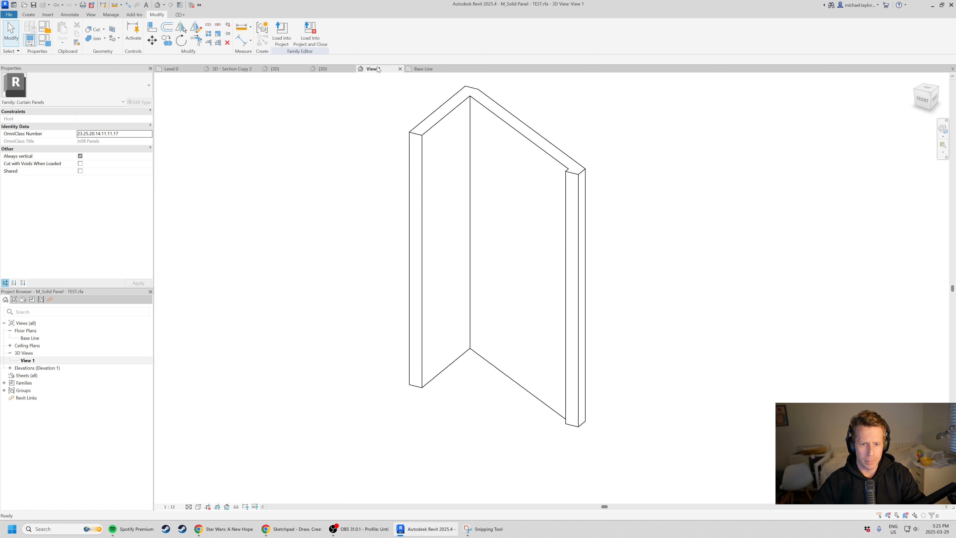
# Check the extruded panel in 3D and open the family's Left elevation.
pyautogui.scroll(-2, 384, 326)
pyautogui.keyDown('shift'); pyautogui.moveTo(384, 327); pyautogui.dragTo(457, 120, button='middle'); pyautogui.keyUp('shift')
pyautogui.click(429, 70)
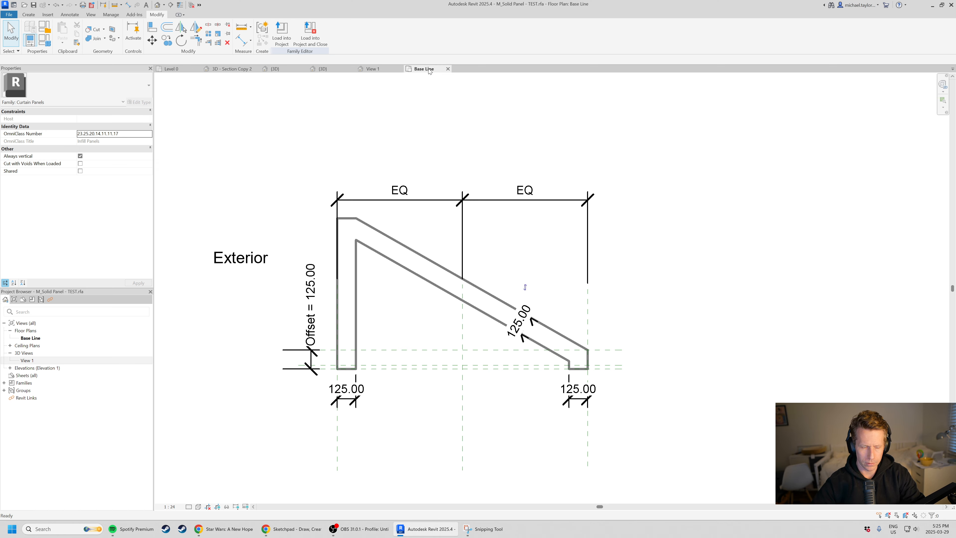
pyautogui.click(10, 368)
pyautogui.doubleClick(25, 390)
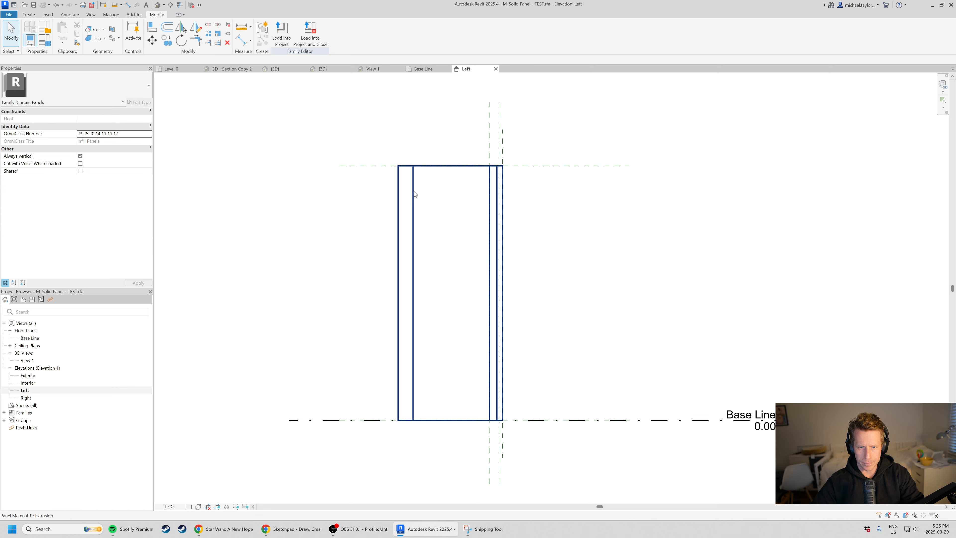
# Check the extrusion's height against the horizontal reference plane at its upper end.
pyautogui.click(414, 191)
pyautogui.scroll(3, 458, 143)
pyautogui.scroll(-2, 399, 201)
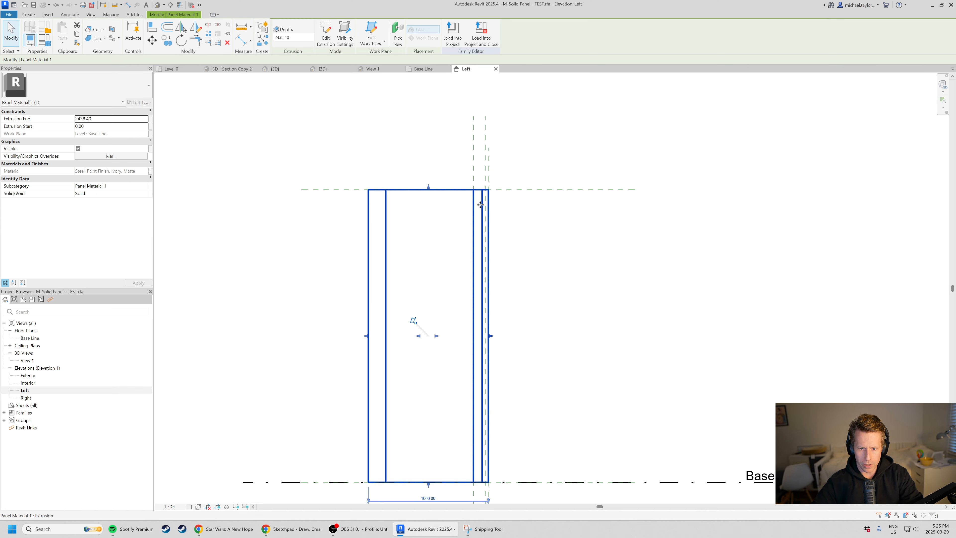
pyautogui.click(505, 190)
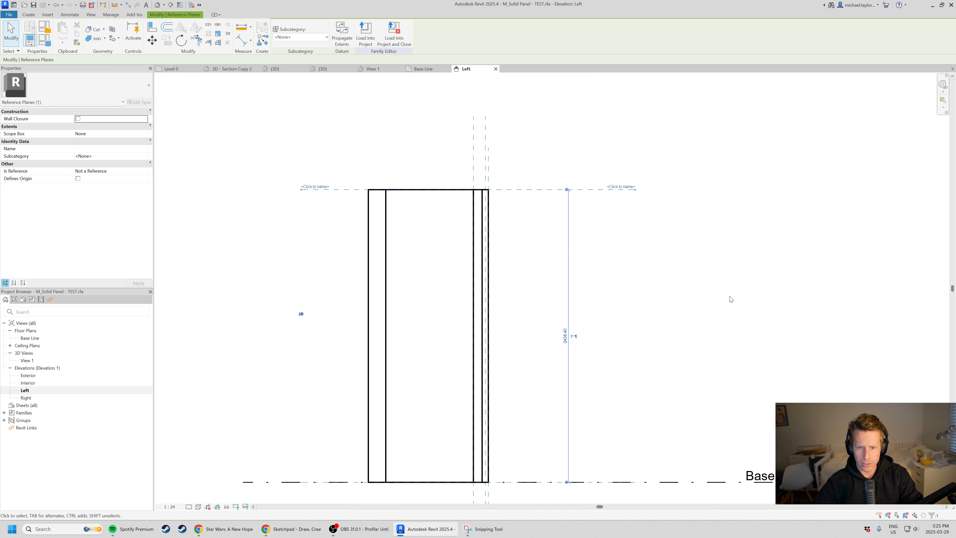
pyautogui.click(639, 251)
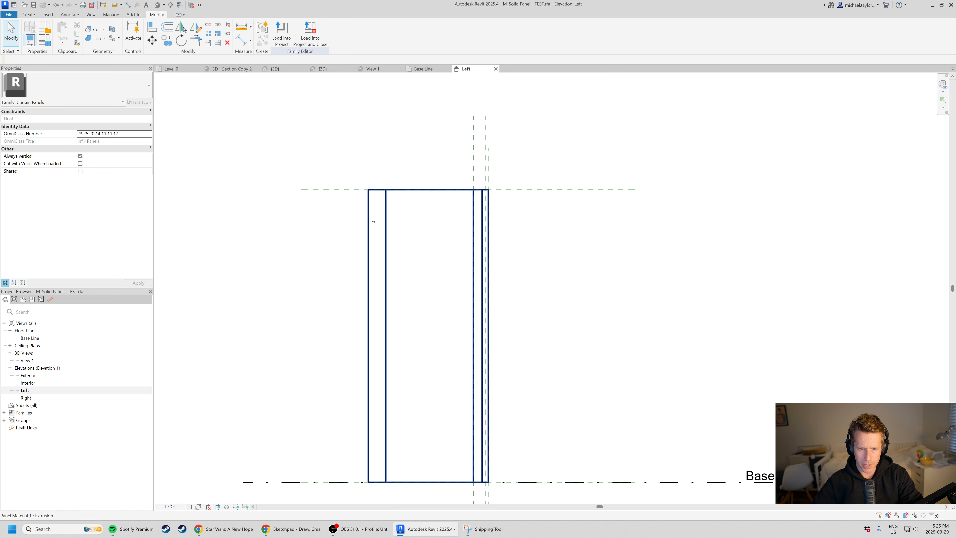
# Pull the extrusion's upper edge below the horizontal reference plane, removing its constraints, and return it to the plane.
pyautogui.click(386, 222)
pyautogui.scroll(1, 421, 205)
pyautogui.moveTo(430, 185); pyautogui.dragTo(430, 206)
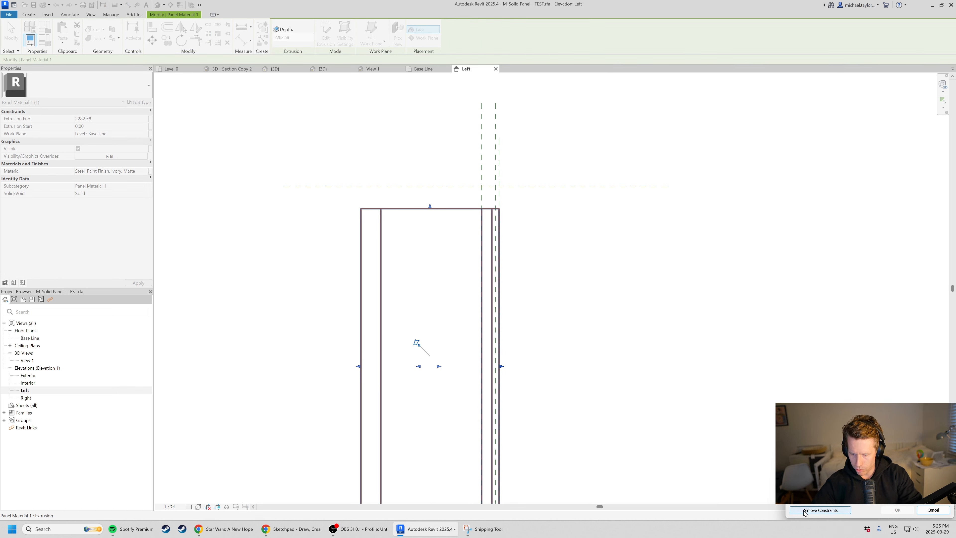
pyautogui.click(820, 510)
pyautogui.moveTo(430, 206); pyautogui.dragTo(427, 187)
pyautogui.click(587, 286)
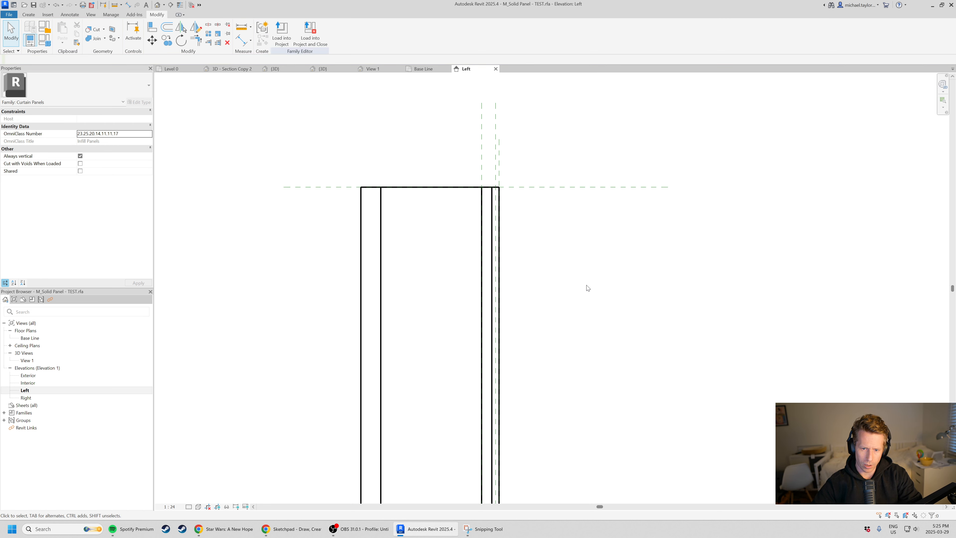
pyautogui.scroll(-1, 461, 243)
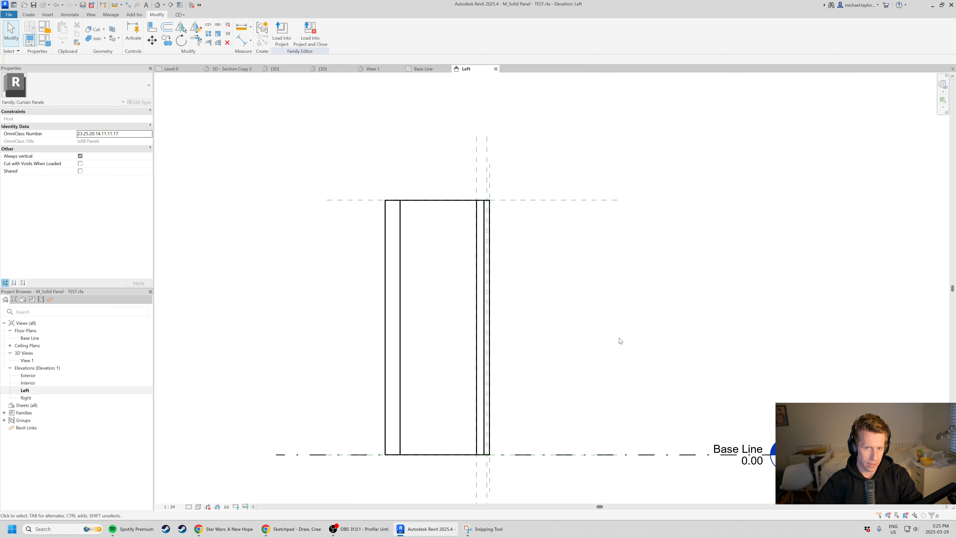
# Load the panel family into Project2 only, excluding Curtain Wall - Test Assembly.rvt.
pyautogui.click(282, 34)
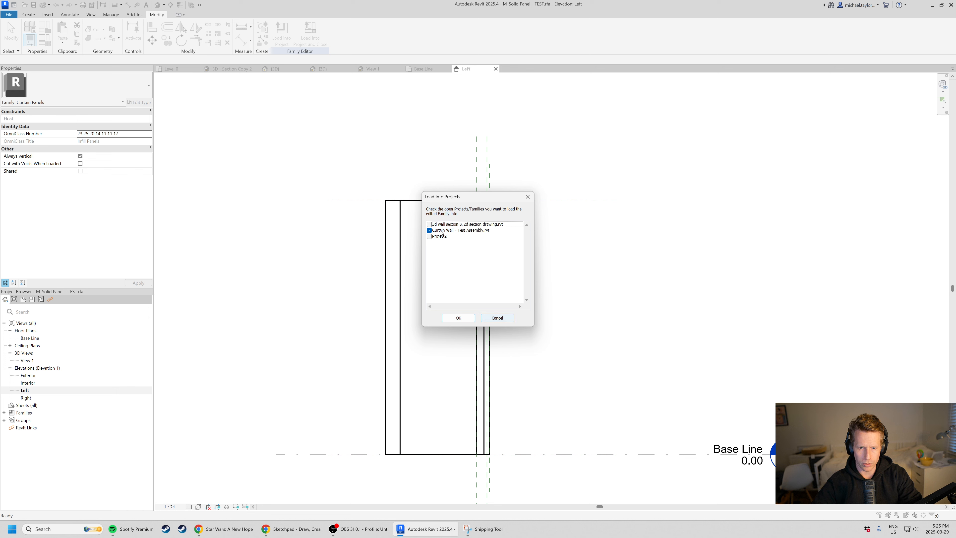
pyautogui.click(433, 238)
pyautogui.click(429, 230)
pyautogui.click(429, 237)
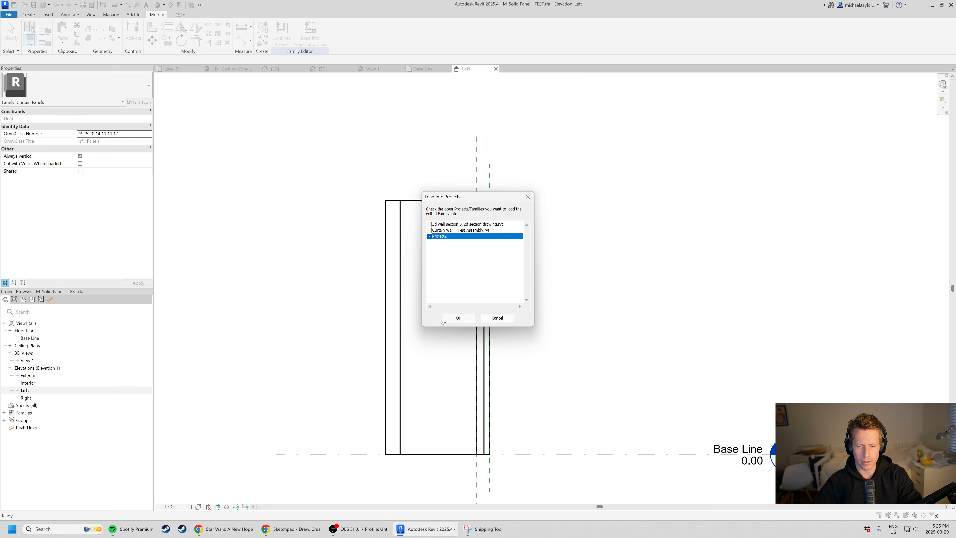
pyautogui.click(458, 318)
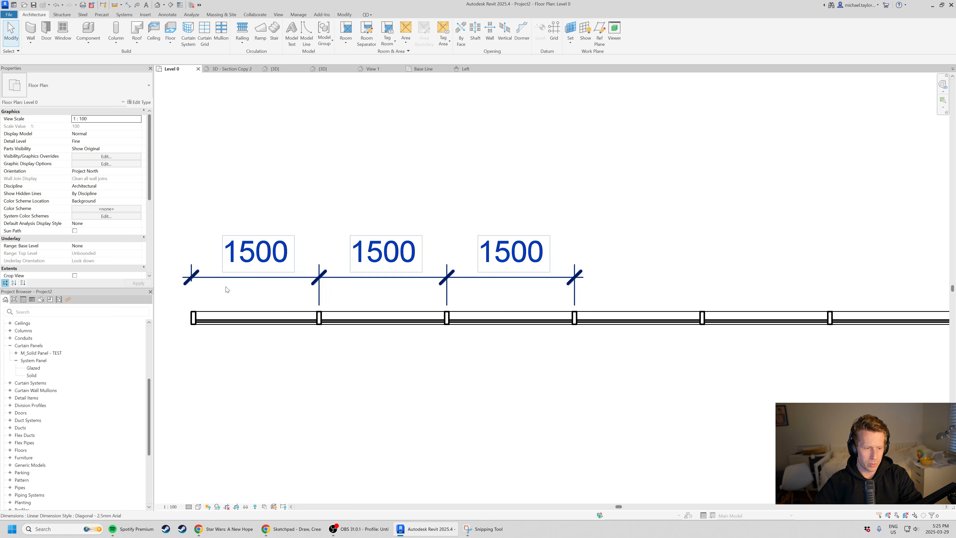
# In the project's 3D view, change the end bay's lowest glazed panel to M_Solid Panel - TEST: Solid Panel.
pyautogui.click(323, 68)
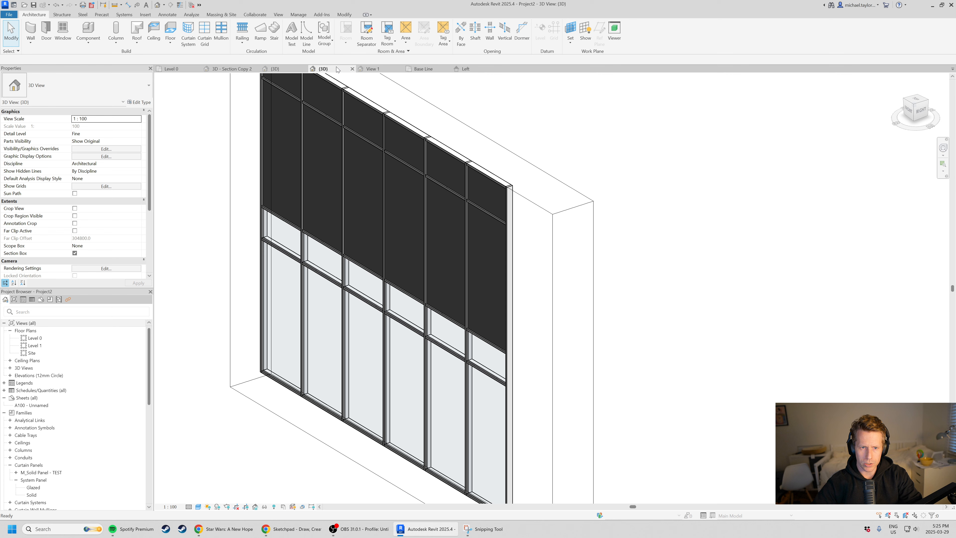
pyautogui.keyDown('shift'); pyautogui.moveTo(404, 307); pyautogui.dragTo(463, 354, button='middle'); pyautogui.keyUp('shift')
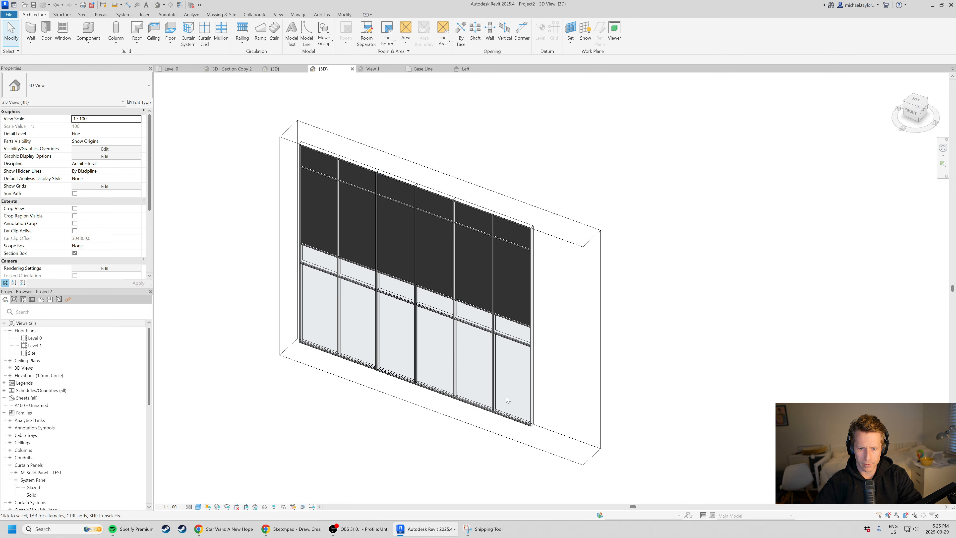
pyautogui.scroll(5, 504, 365)
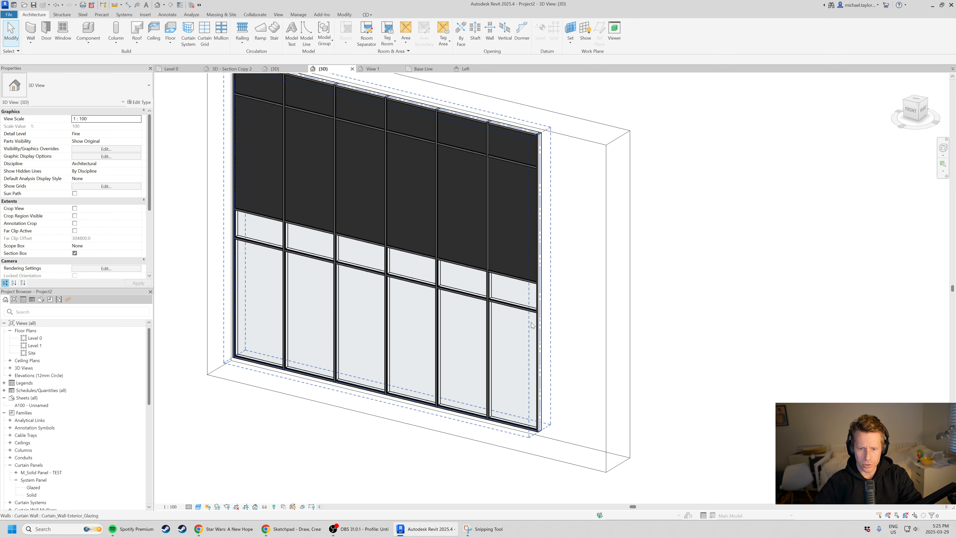
pyautogui.scroll(4, 533, 327)
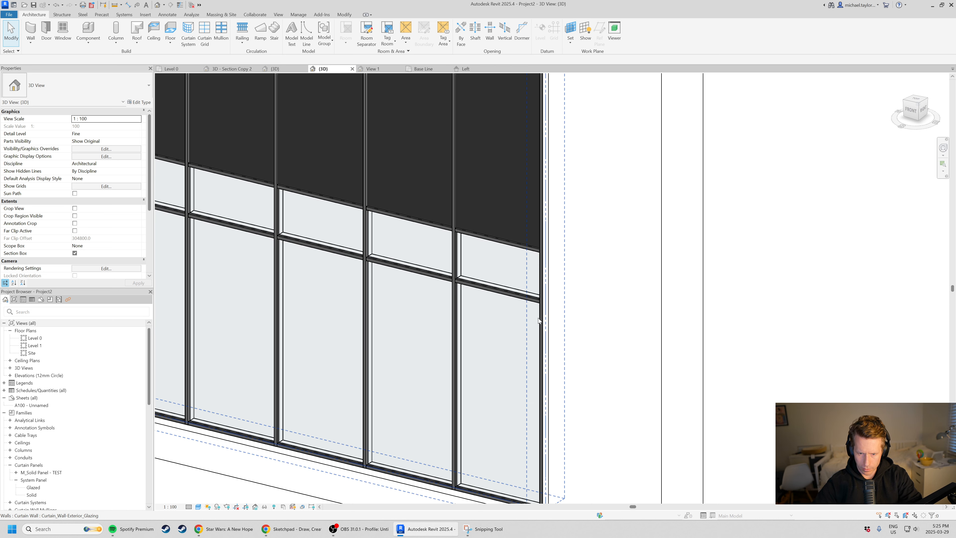
pyautogui.click(539, 320)
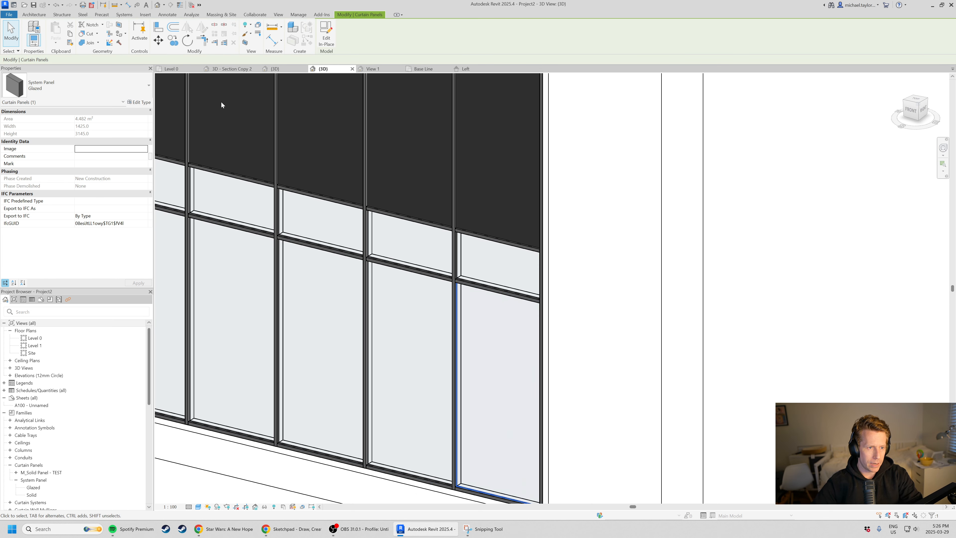
pyautogui.click(144, 90)
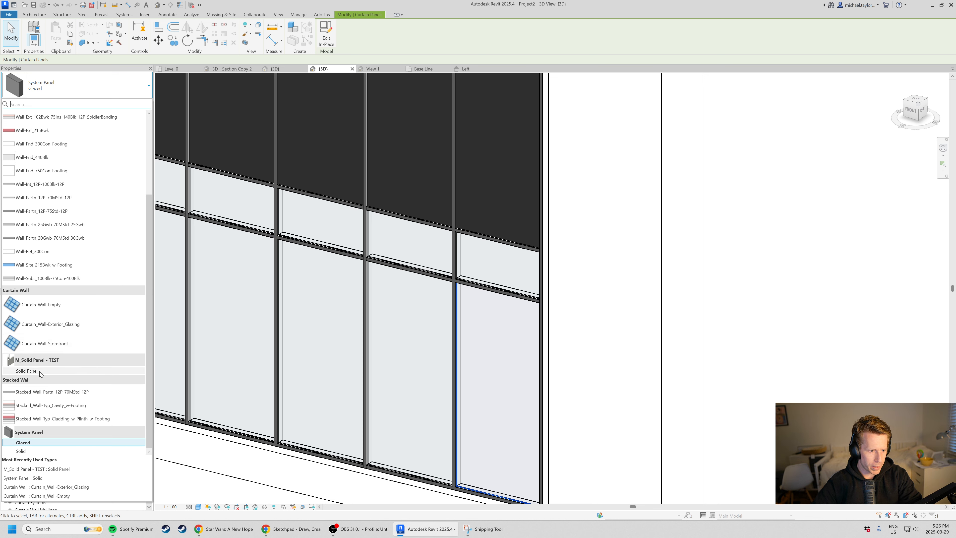
pyautogui.moveTo(41, 373)
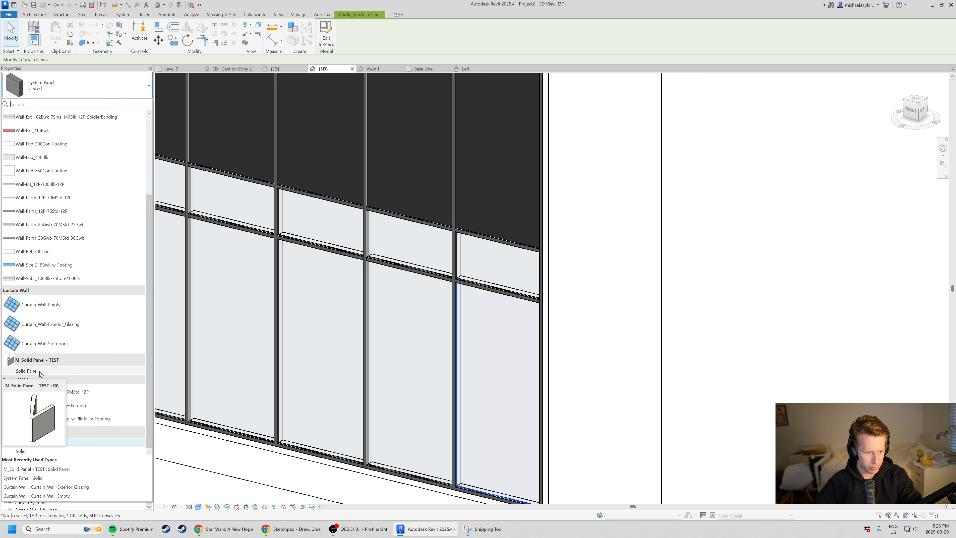
pyautogui.click(41, 372)
# Change the two curtain panels above the angled end panel to System Panel: Solid.
pyautogui.keyDown('shift'); pyautogui.moveTo(467, 344); pyautogui.dragTo(478, 389, button='middle'); pyautogui.keyUp('shift')
pyautogui.click(463, 340)
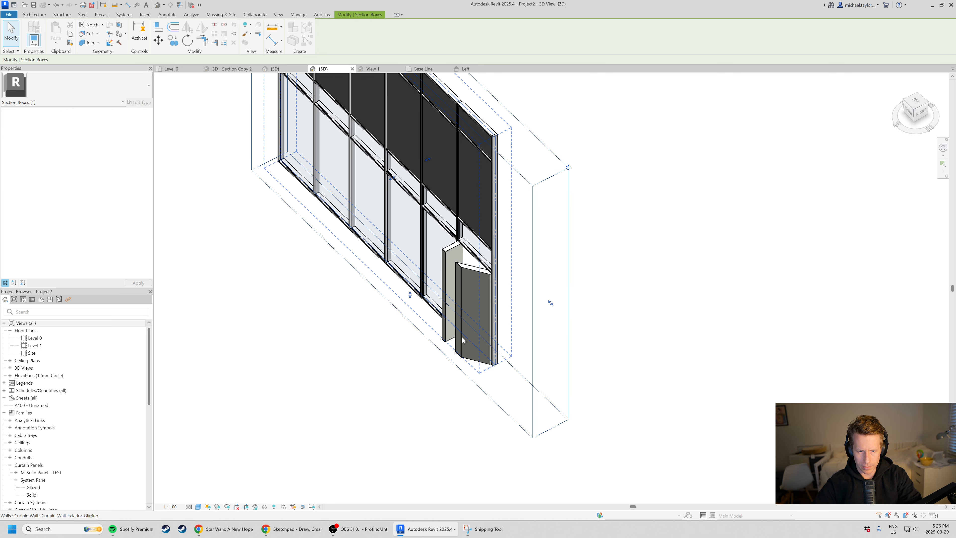
pyautogui.keyDown('shift'); pyautogui.moveTo(387, 285); pyautogui.dragTo(363, 240, button='middle'); pyautogui.keyUp('shift')
pyautogui.keyDown('shift'); pyautogui.moveTo(340, 236); pyautogui.dragTo(497, 221, button='middle'); pyautogui.keyUp('shift')
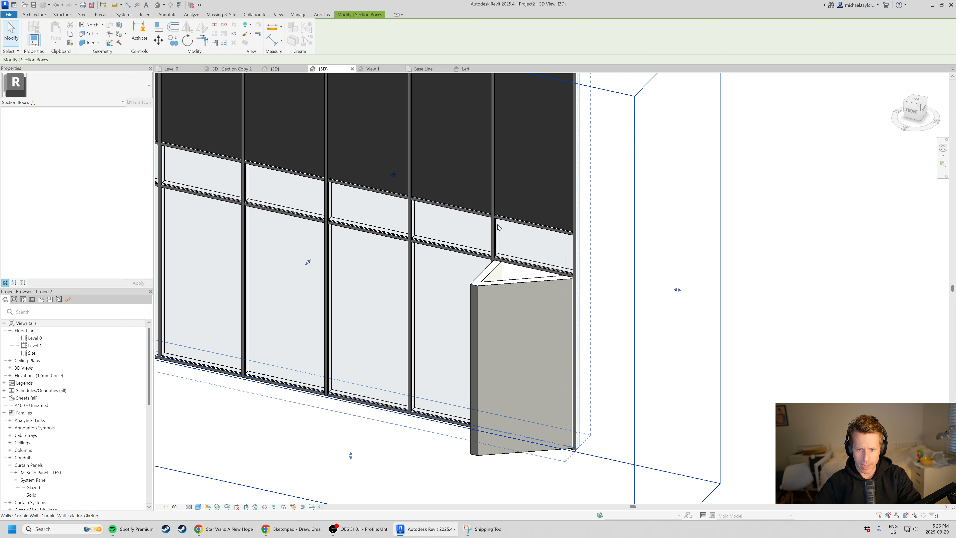
pyautogui.click(499, 230)
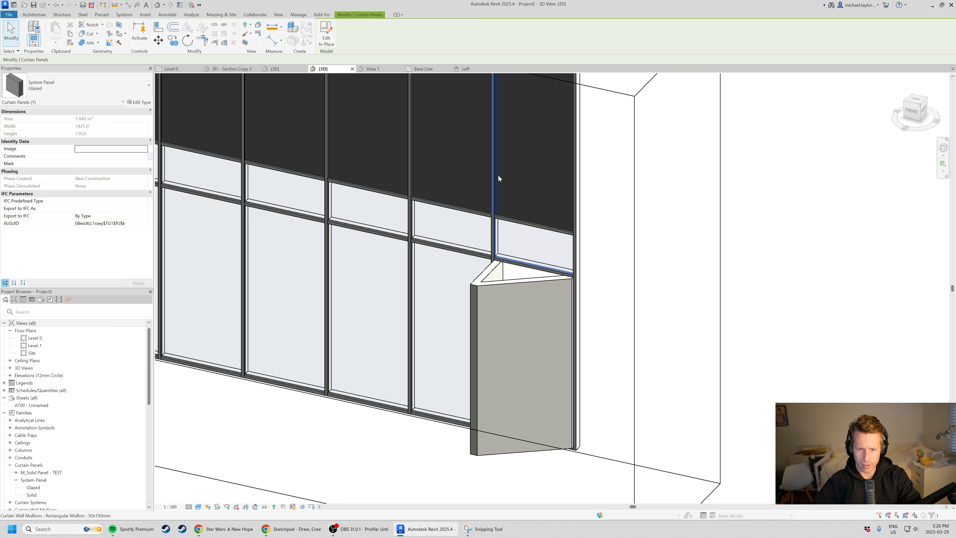
pyautogui.keyDown('ctrl'); pyautogui.click(499, 176); pyautogui.keyUp('ctrl')
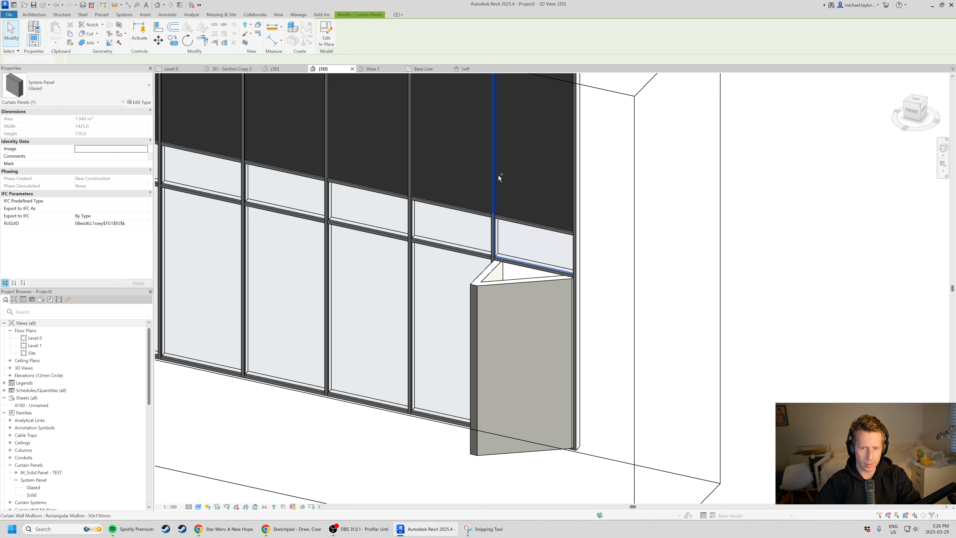
pyautogui.press('Escape')
pyautogui.press('Tab')
pyautogui.press('Tab')
pyautogui.click(568, 230)
pyautogui.keyDown('ctrl'); pyautogui.click(567, 270); pyautogui.keyUp('ctrl')
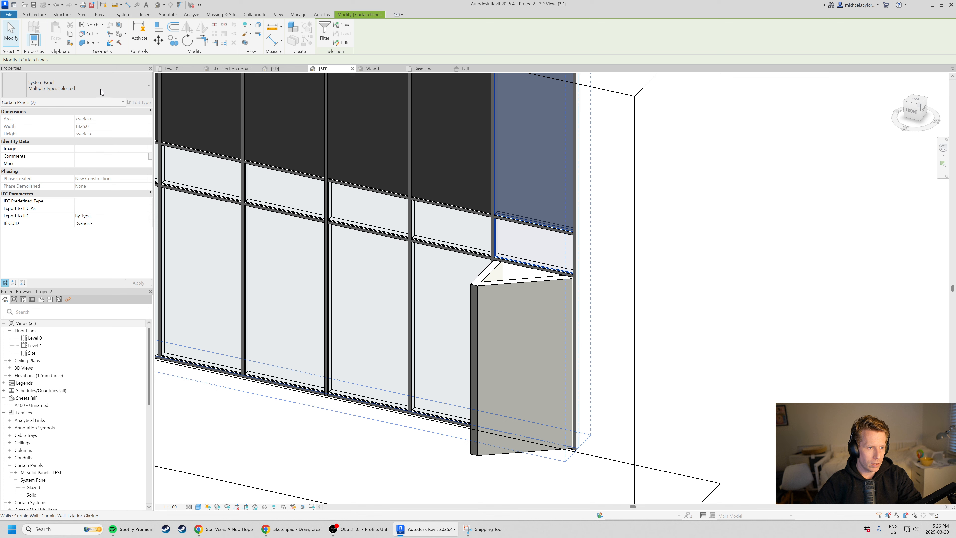
pyautogui.click(100, 86)
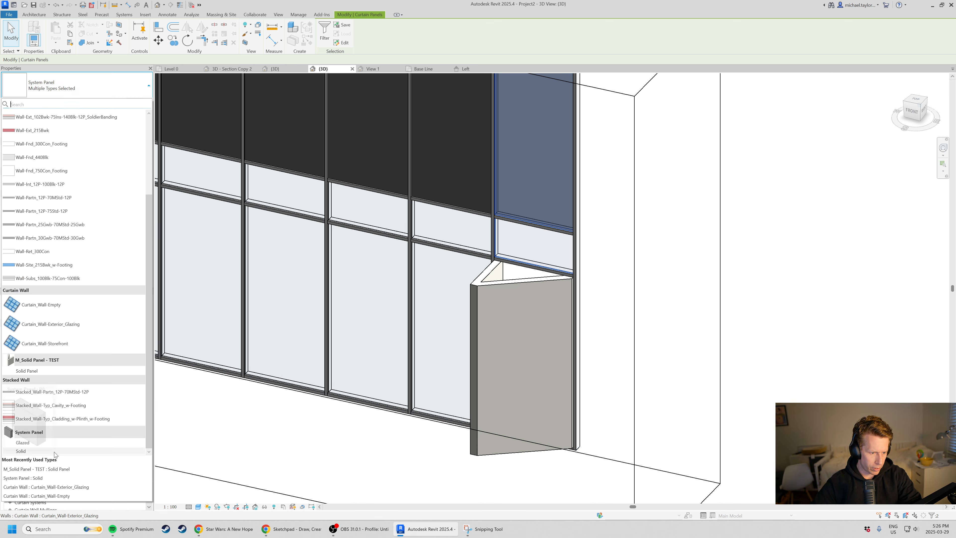
pyautogui.click(47, 452)
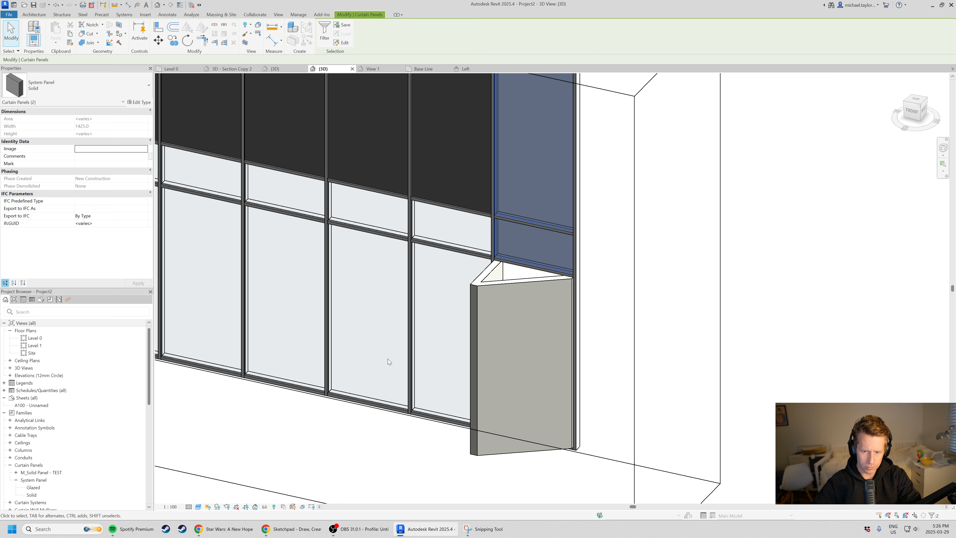
# Change the two curtain panels above the angled end panel to M_Solid Panel - TEST: Solid Panel.
pyautogui.click(678, 343)
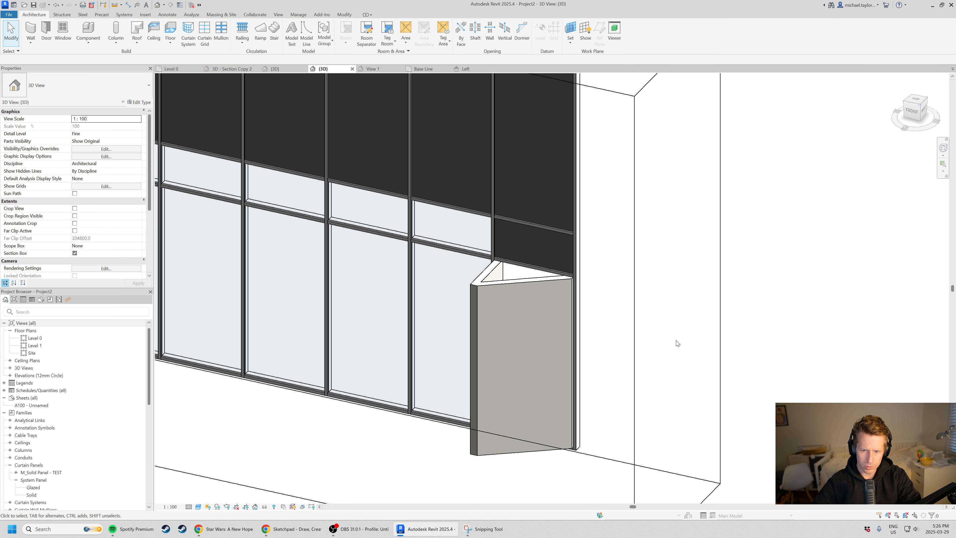
pyautogui.press('Tab')
pyautogui.click(529, 266)
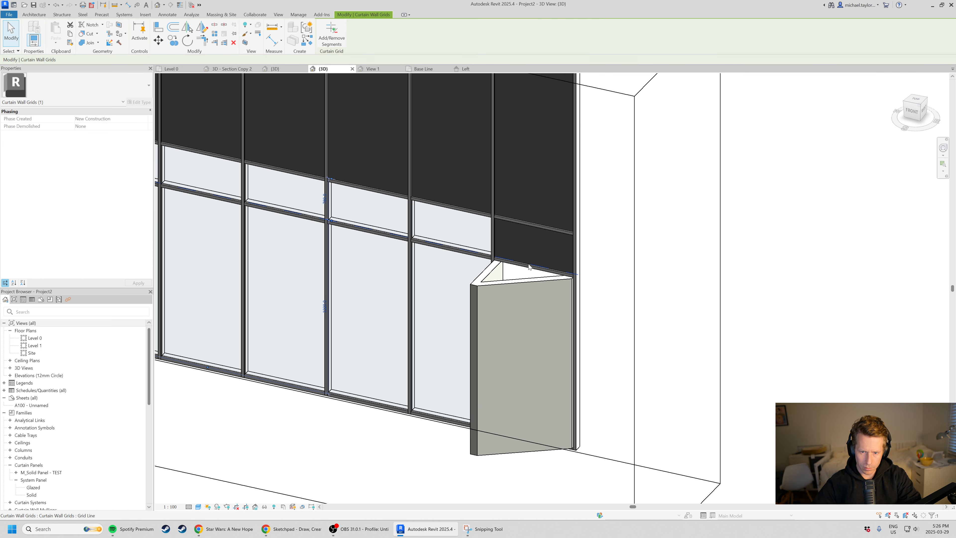
pyautogui.press('Tab')
pyautogui.click(515, 227)
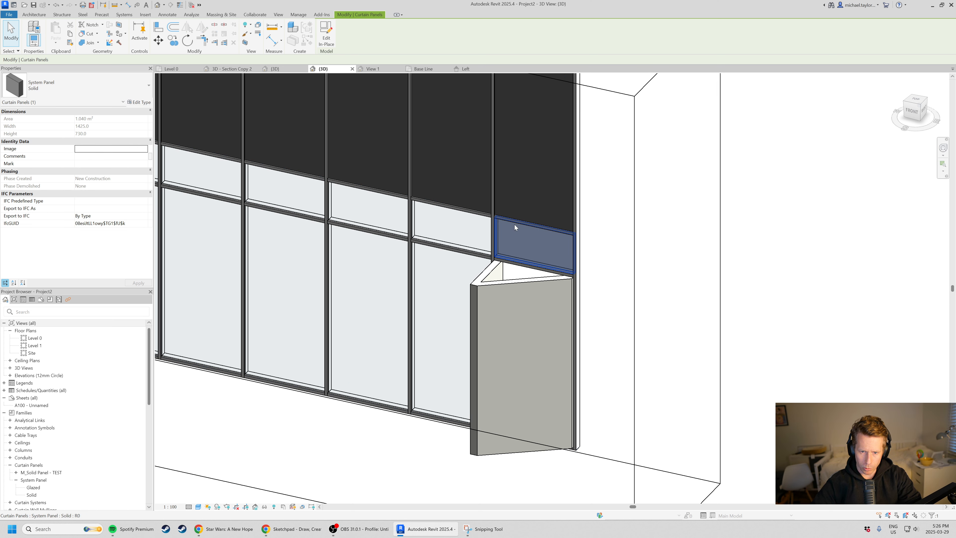
pyautogui.keyDown('ctrl'); pyautogui.click(514, 216); pyautogui.keyUp('ctrl')
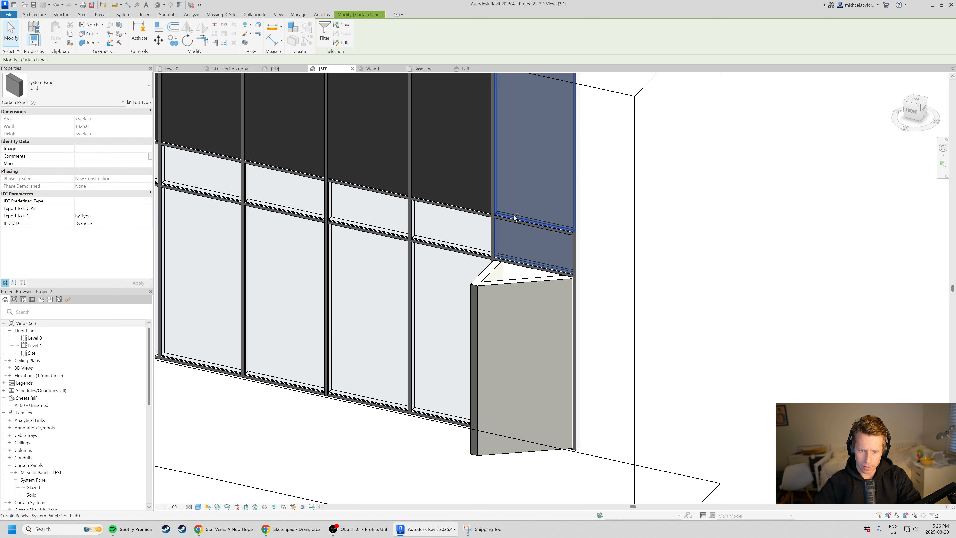
pyautogui.click(113, 83)
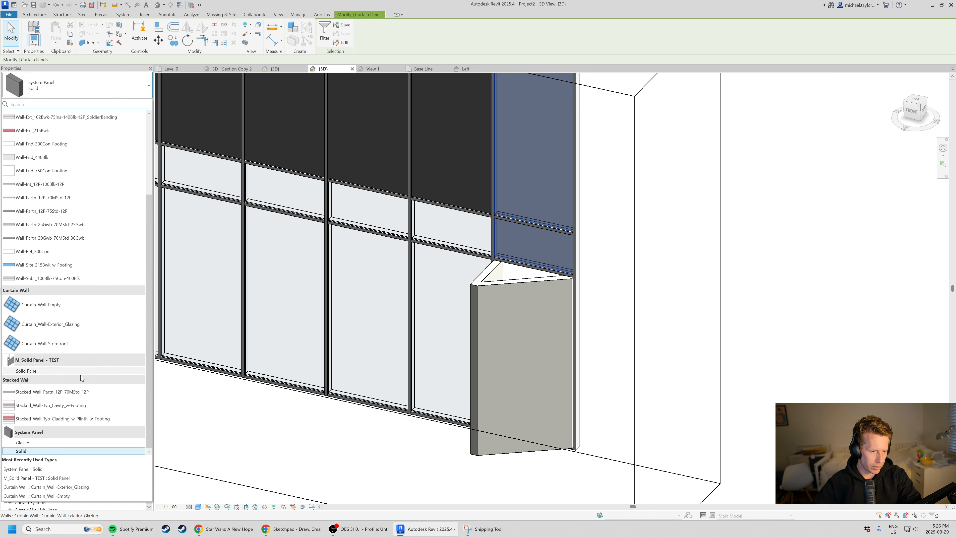
pyautogui.click(26, 370)
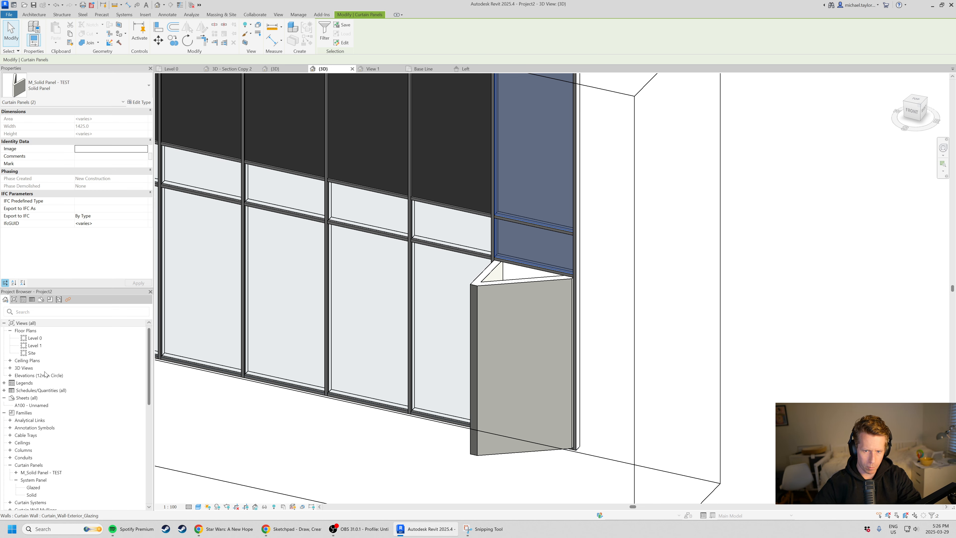
pyautogui.press('Escape')
# Examine the stacked angled panels from several sides, including the horizontal 50x150mm mullion crossing between them.
pyautogui.scroll(-5, 409, 353)
pyautogui.keyDown('shift'); pyautogui.moveTo(409, 353); pyautogui.dragTo(367, 420, button='middle'); pyautogui.keyUp('shift')
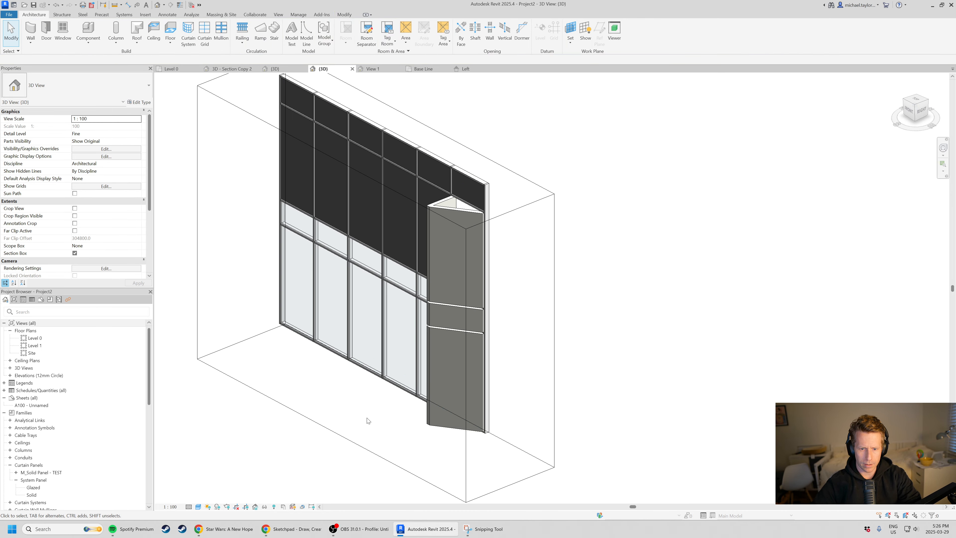
pyautogui.scroll(6, 458, 346)
pyautogui.keyDown('shift'); pyautogui.moveTo(452, 343); pyautogui.dragTo(315, 301, button='middle'); pyautogui.keyUp('shift')
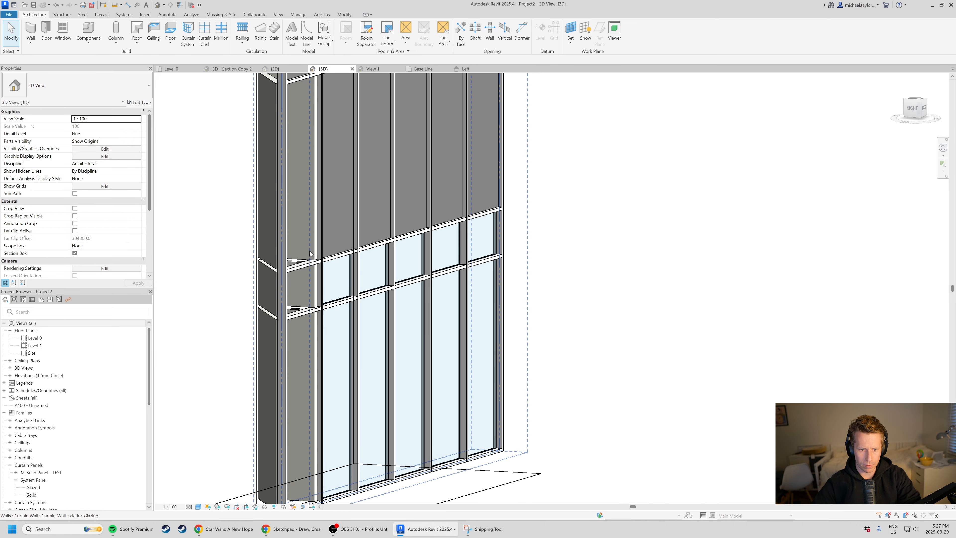
pyautogui.scroll(2, 307, 261)
pyautogui.click(292, 278)
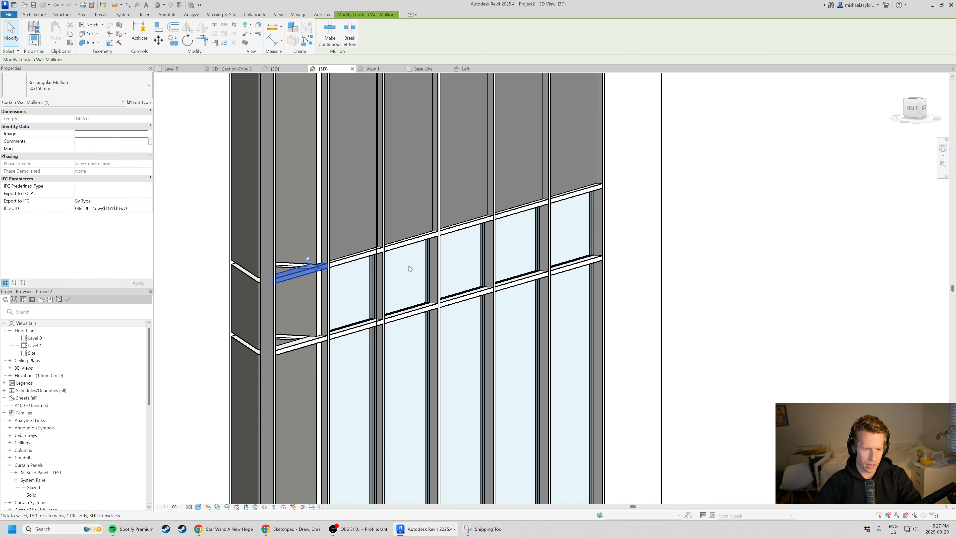
pyautogui.scroll(-3, 466, 264)
pyautogui.keyDown('shift'); pyautogui.moveTo(159, 312); pyautogui.dragTo(363, 301, button='middle'); pyautogui.keyUp('shift')
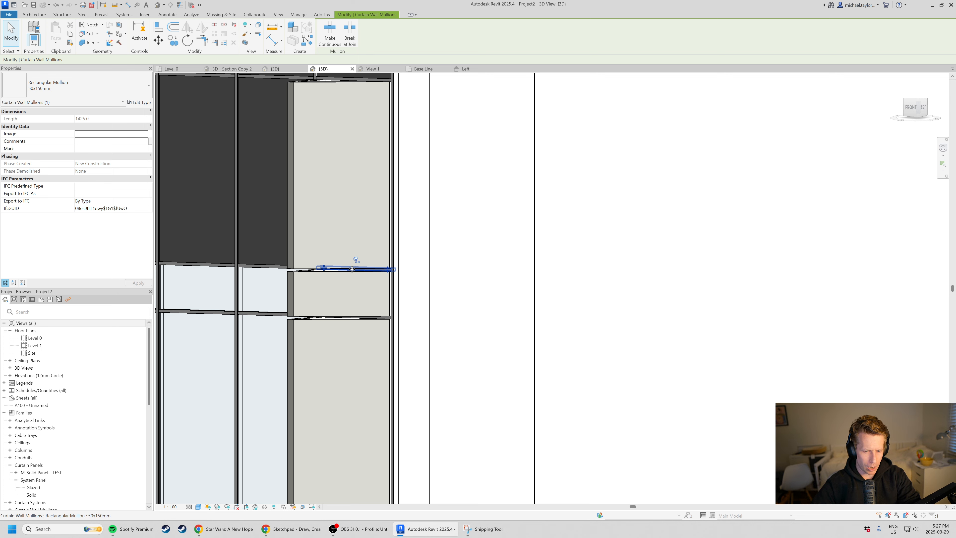
# Delete the two horizontal 50x150mm mullions crossing the end bay between the stacked angled panels.
pyautogui.keyDown('shift'); pyautogui.moveTo(371, 280); pyautogui.dragTo(229, 376, button='middle'); pyautogui.keyUp('shift')
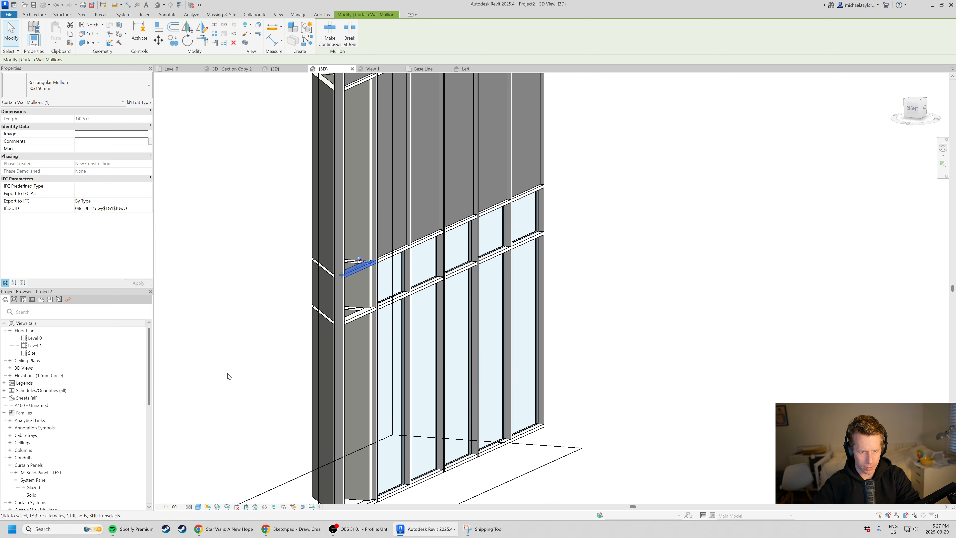
pyautogui.press('Escape')
pyautogui.scroll(2, 368, 292)
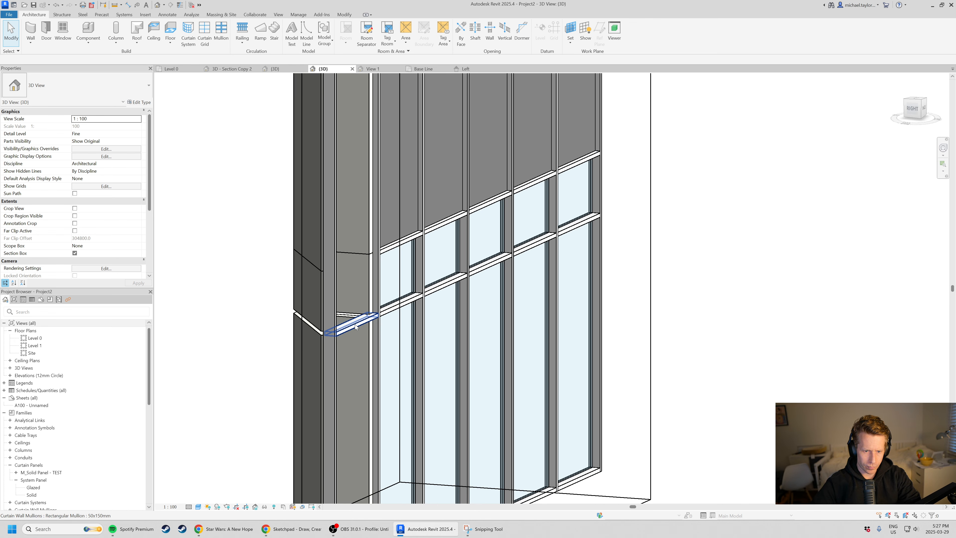
pyautogui.click(356, 326)
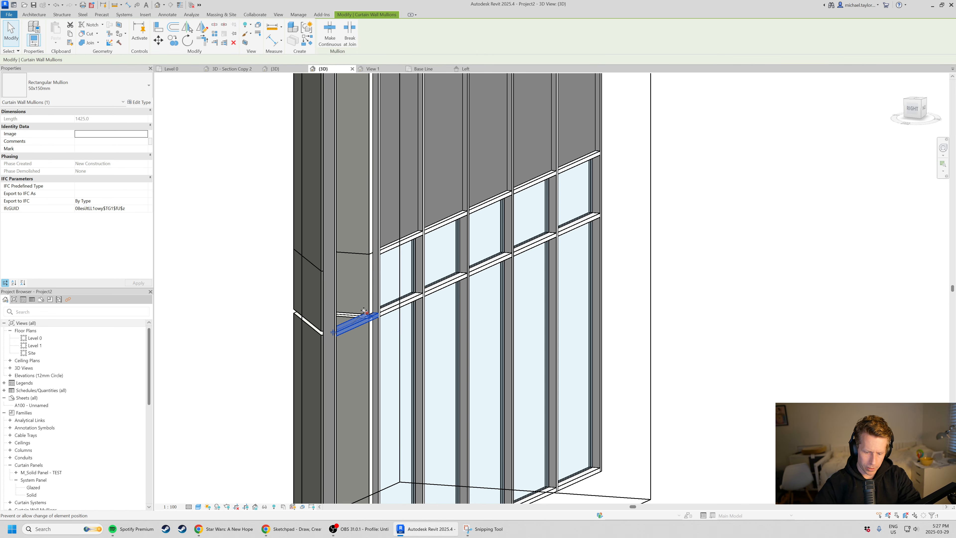
pyautogui.press('Delete')
pyautogui.scroll(-3, 364, 310)
pyautogui.keyDown('shift'); pyautogui.moveTo(342, 297); pyautogui.dragTo(471, 286, button='middle'); pyautogui.keyUp('shift')
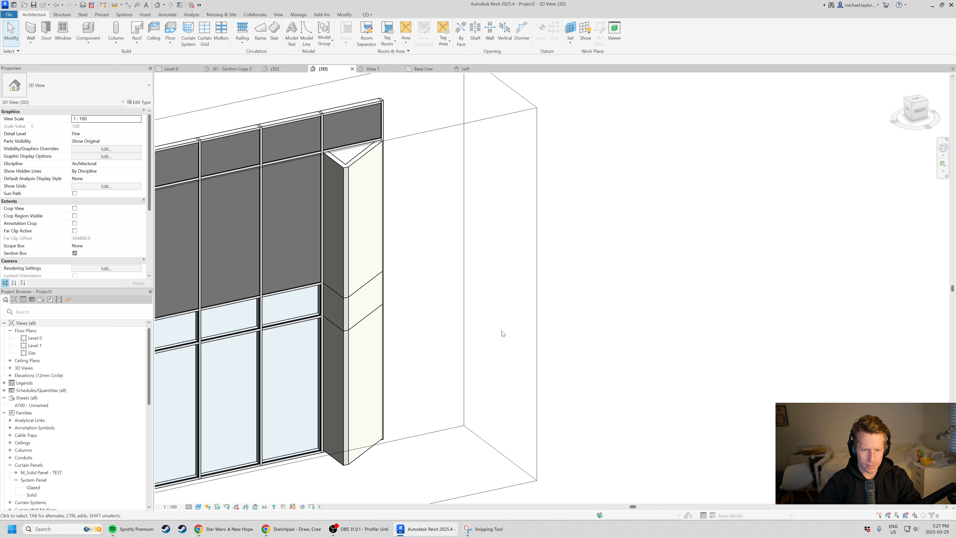
pyautogui.scroll(-2, 606, 237)
pyautogui.keyDown('shift'); pyautogui.moveTo(480, 352); pyautogui.dragTo(442, 351, button='middle'); pyautogui.keyUp('shift')
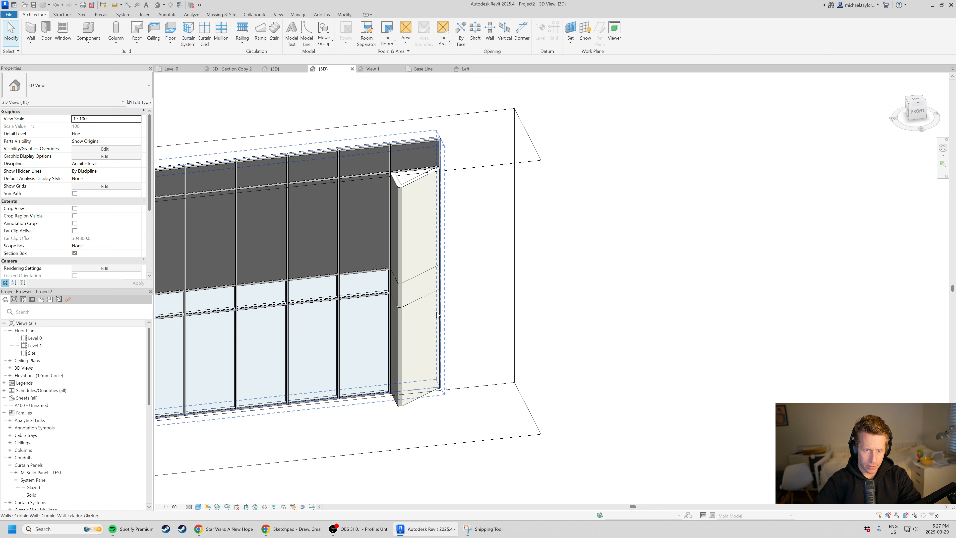
pyautogui.scroll(1, 441, 289)
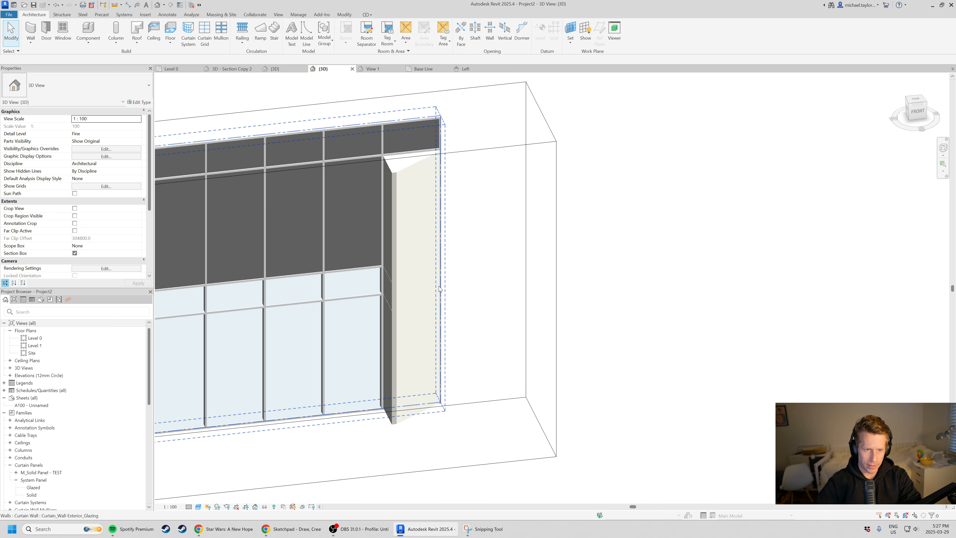
# In the 3D - Section Copy 2 view, extend the section box to show the full length of the brick facade.
pyautogui.click(233, 68)
pyautogui.keyDown('shift'); pyautogui.moveTo(675, 253); pyautogui.dragTo(377, 196, button='middle'); pyautogui.keyUp('shift')
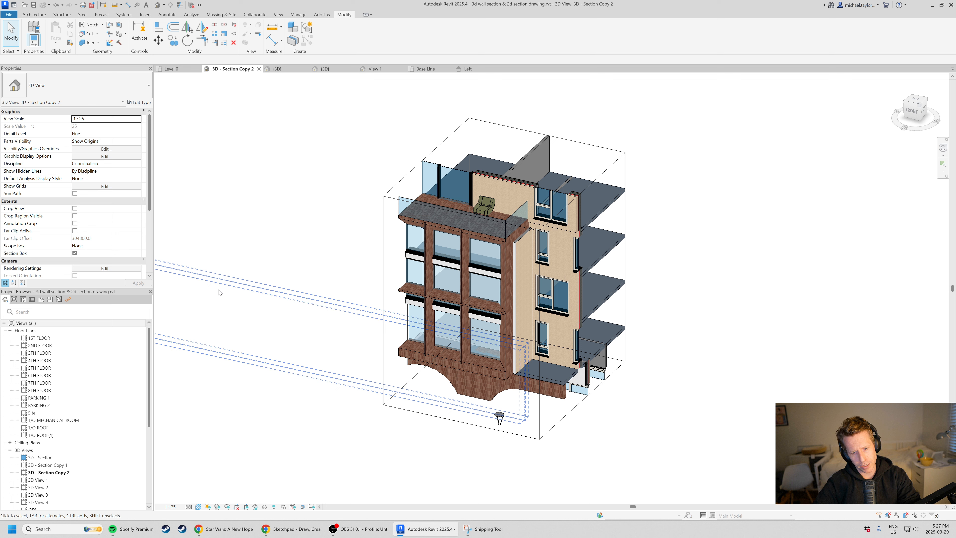
pyautogui.click(383, 360)
pyautogui.moveTo(427, 263); pyautogui.dragTo(182, 215)
pyautogui.scroll(-1, 562, 320)
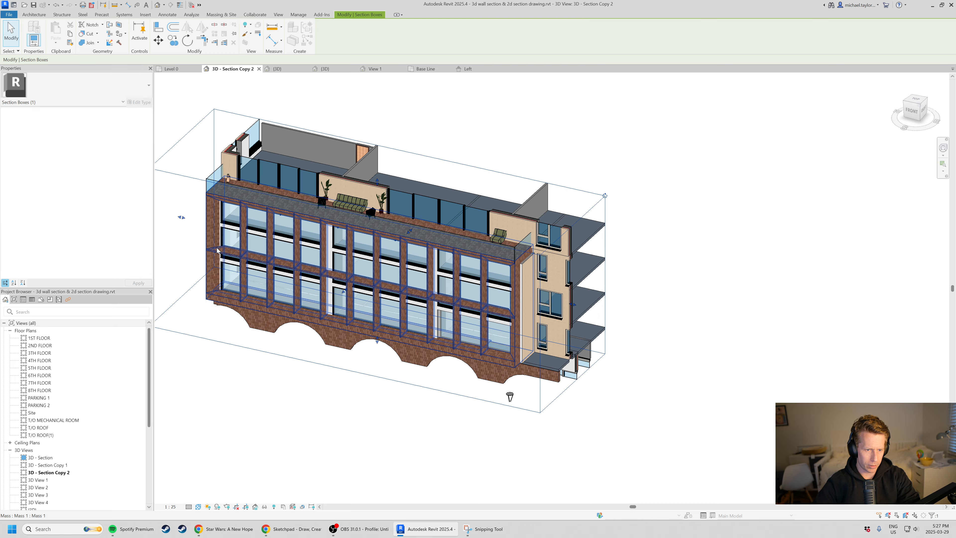
pyautogui.scroll(2, 203, 222)
pyautogui.scroll(-3, 230, 238)
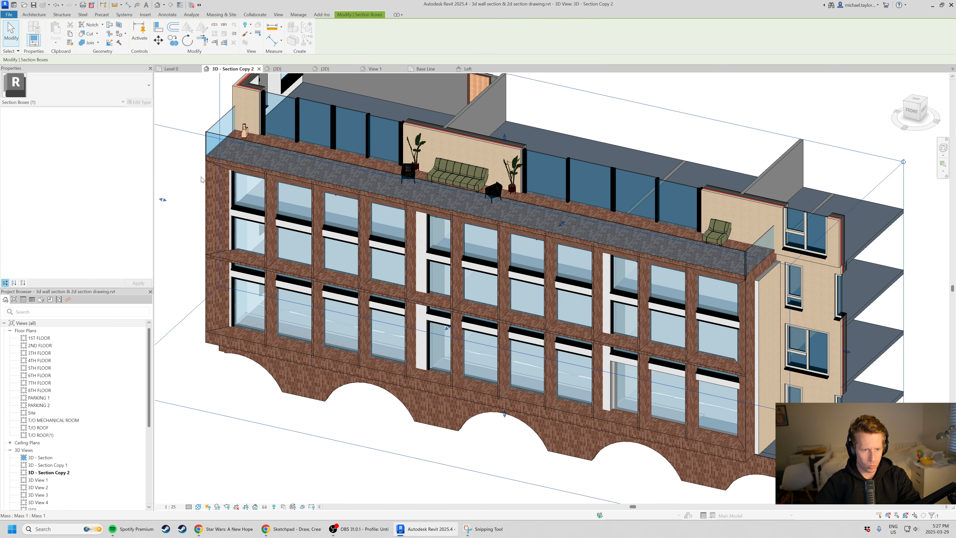
# Pull the section box back in to the end bays and examine the brick facade's angled window surrounds up close.
pyautogui.moveTo(180, 209); pyautogui.dragTo(534, 276)
pyautogui.scroll(-2, 602, 298)
pyautogui.keyDown('shift'); pyautogui.moveTo(557, 297); pyautogui.dragTo(628, 262, button='middle'); pyautogui.keyUp('shift')
pyautogui.scroll(5, 627, 261)
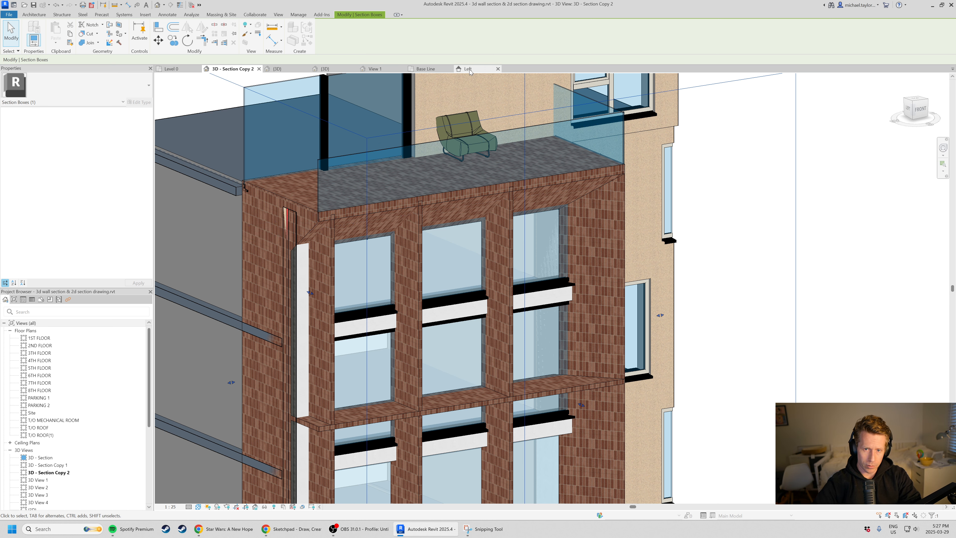
# Save the angled panel family under the new name M_Solid Panel - TEST - Right in the Curtain Wall Panels folder.
pyautogui.click(425, 69)
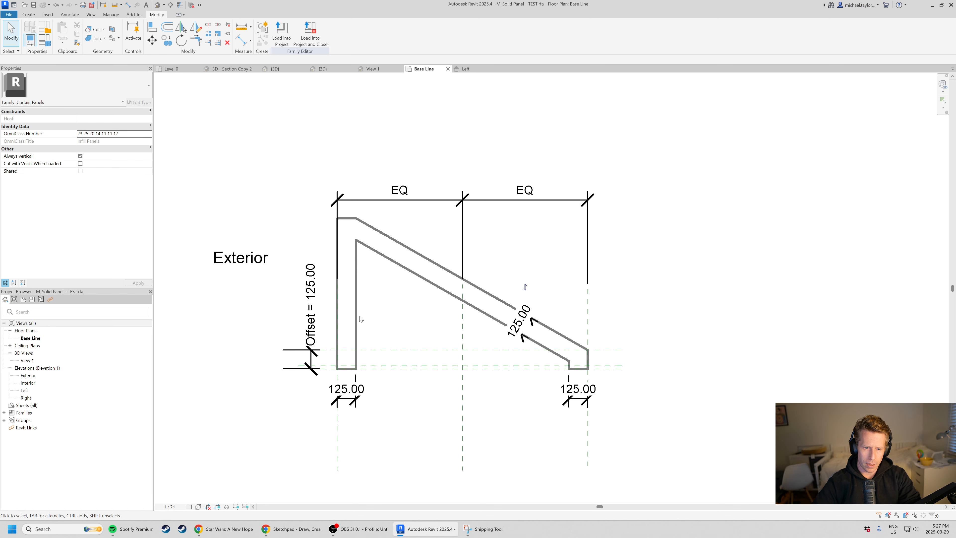
pyautogui.scroll(-1, 655, 314)
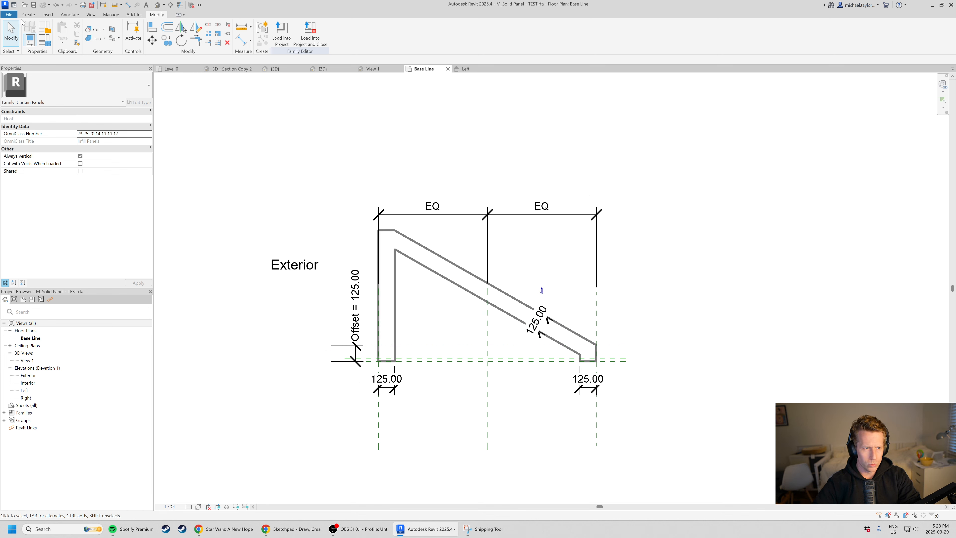
pyautogui.click(7, 15)
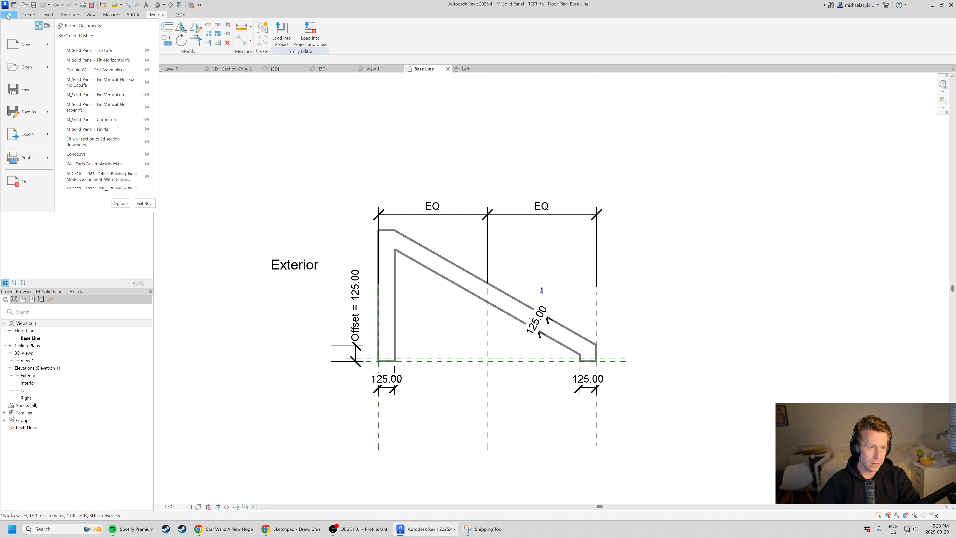
pyautogui.moveTo(45, 108)
pyautogui.click(112, 98)
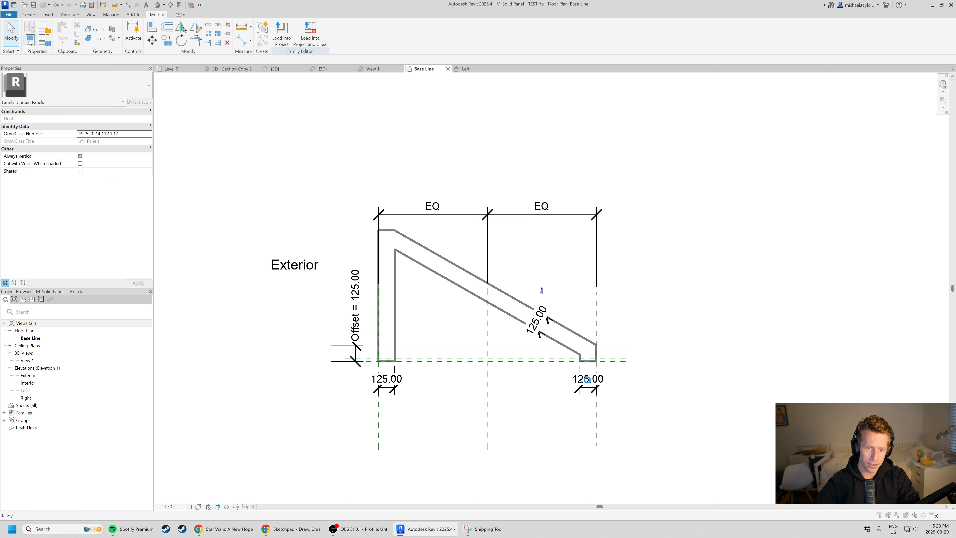
pyautogui.click(553, 300)
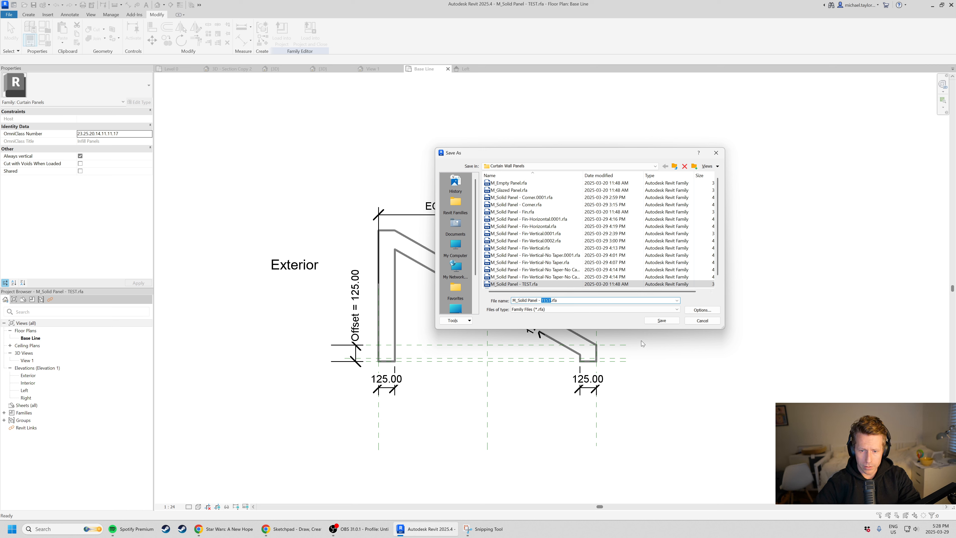
pyautogui.click(549, 300)
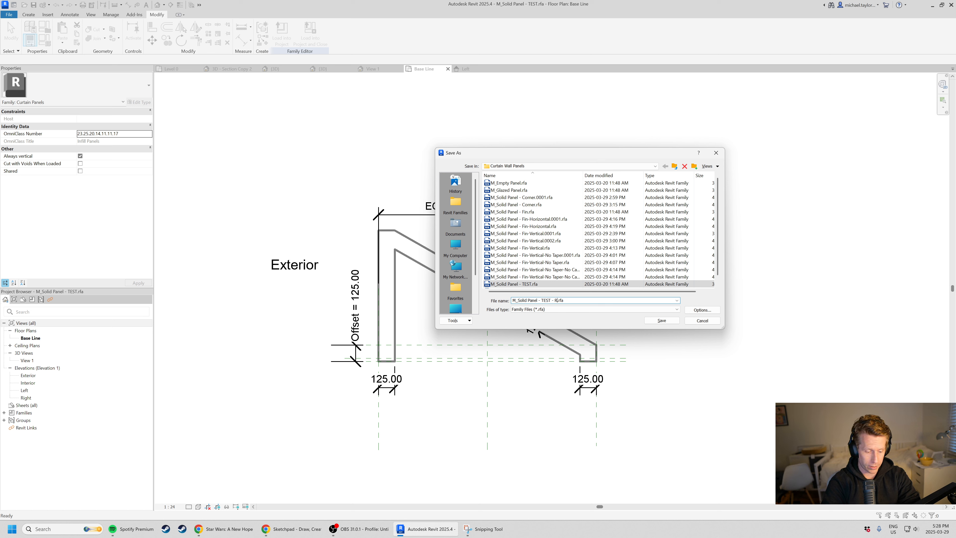
pyautogui.press('Return')
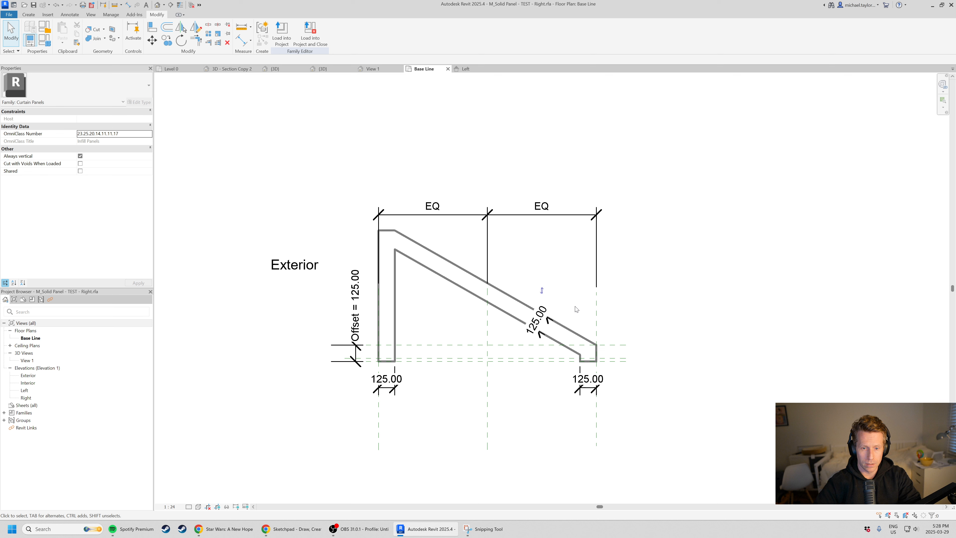
# Mirror the angled panel extrusion and its three 125 mm dimensions about the central reference plane without keeping a copy.
pyautogui.click(455, 270)
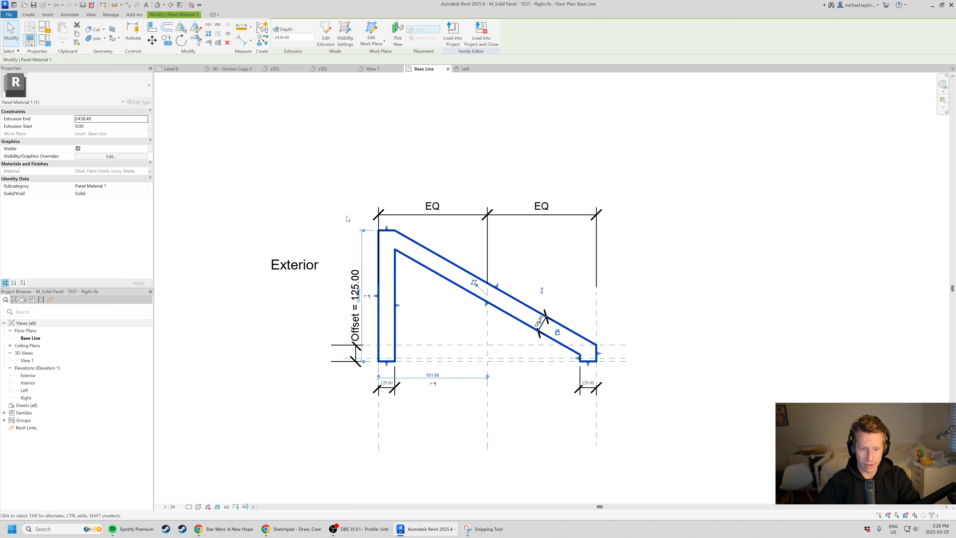
pyautogui.scroll(3, 360, 224)
pyautogui.scroll(-2, 366, 217)
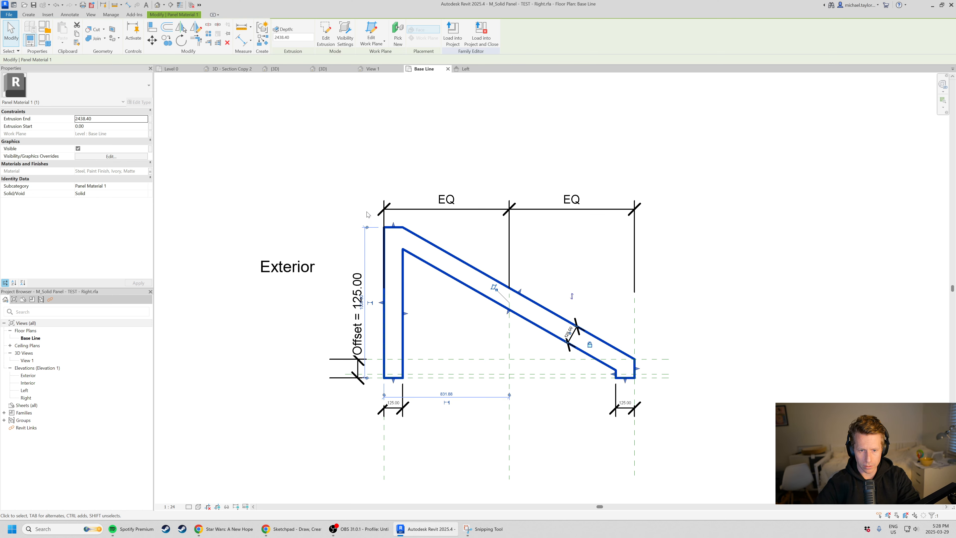
pyautogui.moveTo(367, 211); pyautogui.dragTo(619, 414)
pyautogui.scroll(1, 504, 342)
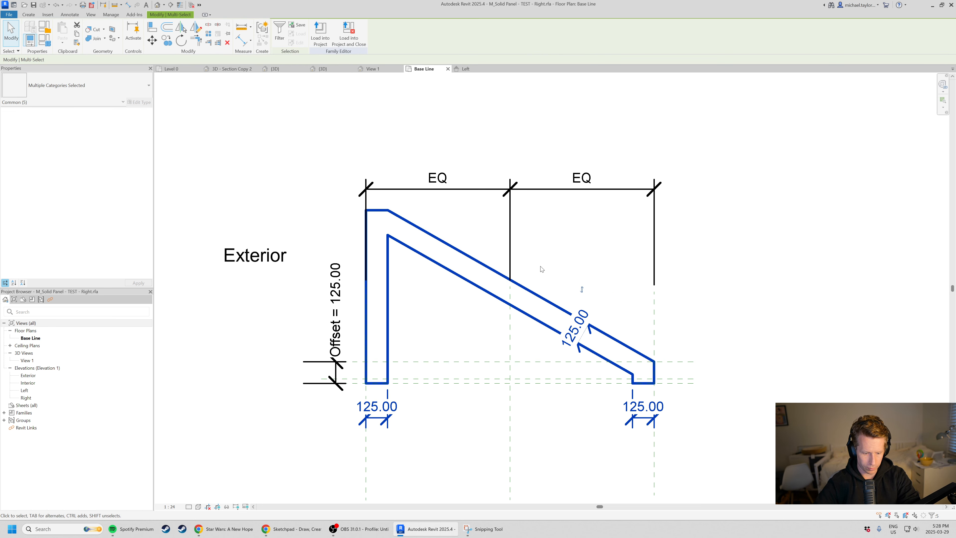
pyautogui.press('m')
pyautogui.press('m')
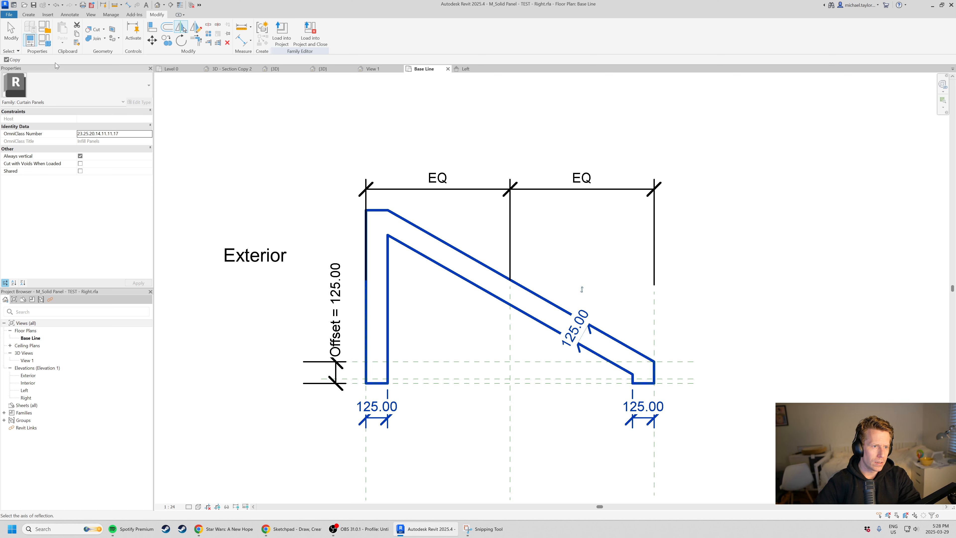
pyautogui.click(12, 60)
pyautogui.click(511, 310)
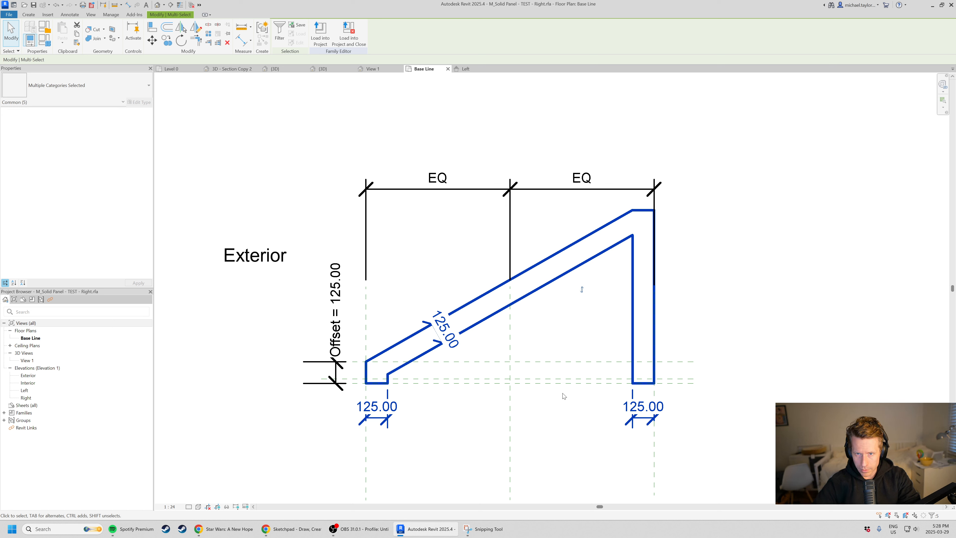
pyautogui.press('Escape')
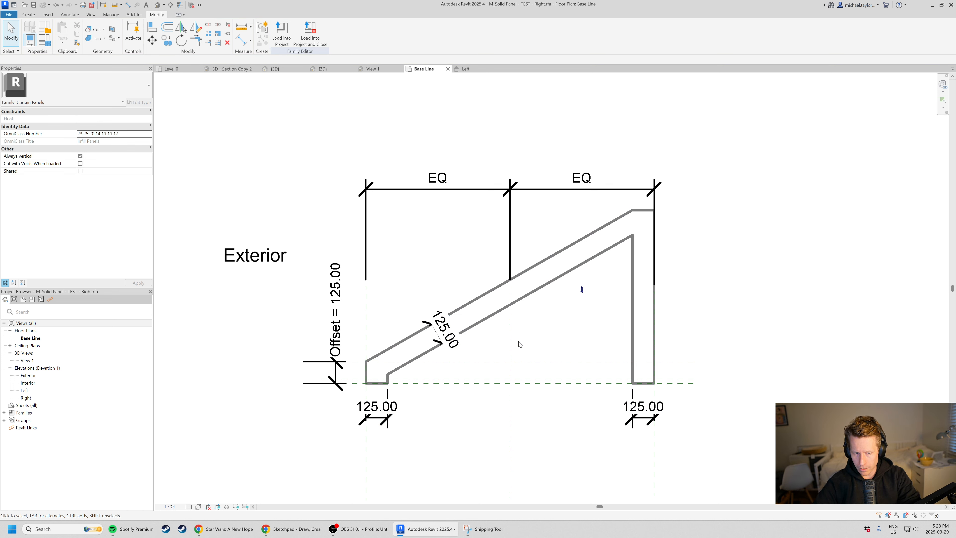
# Load the mirrored panel family into Project2.
pyautogui.click(281, 32)
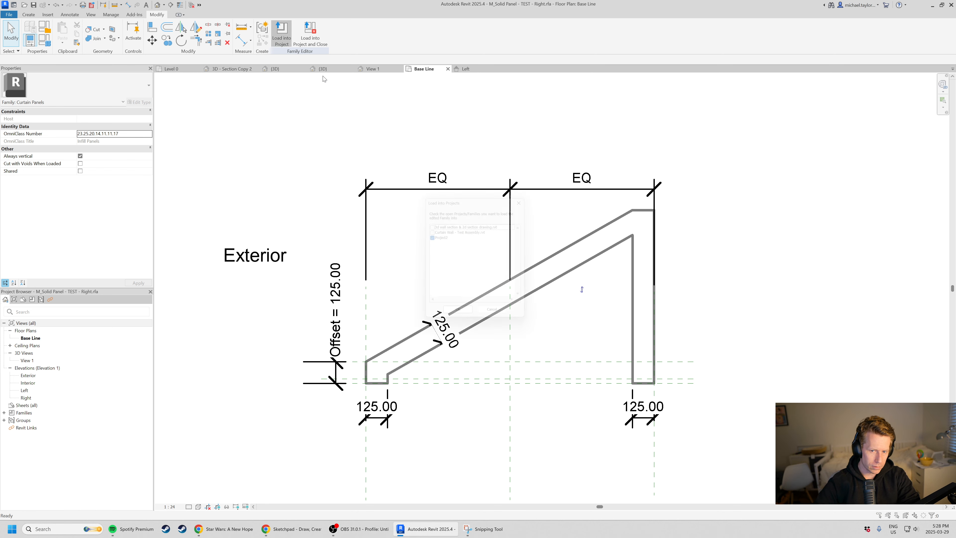
pyautogui.click(459, 319)
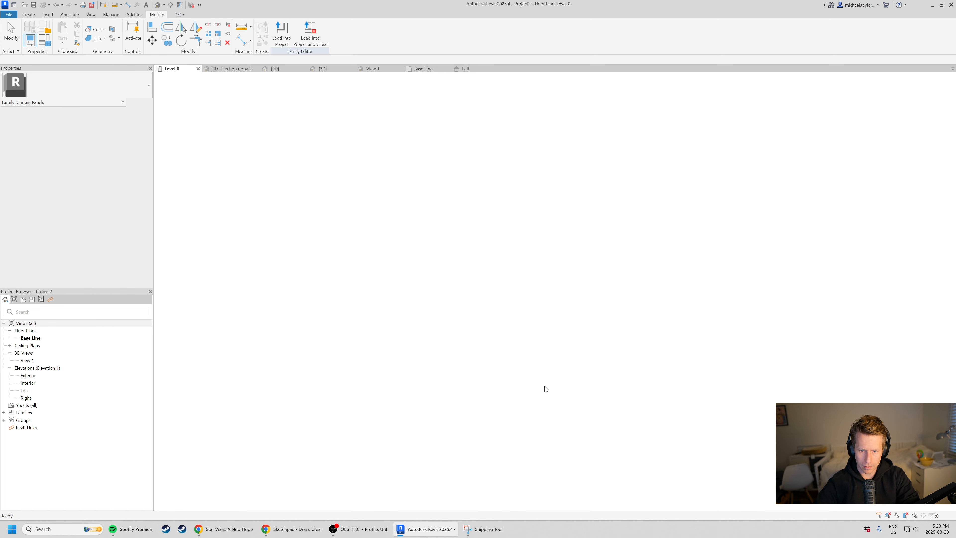
pyautogui.scroll(-1, 462, 226)
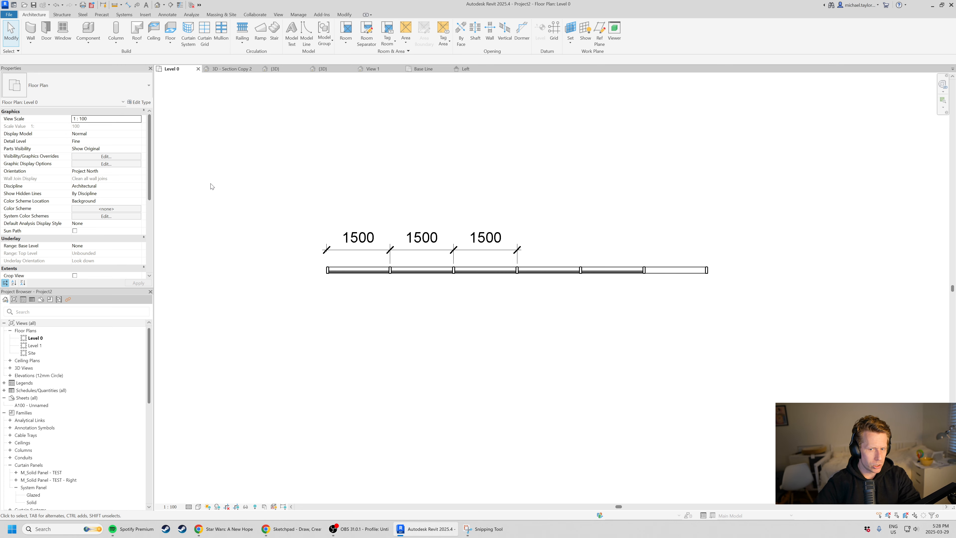
pyautogui.scroll(1, 686, 280)
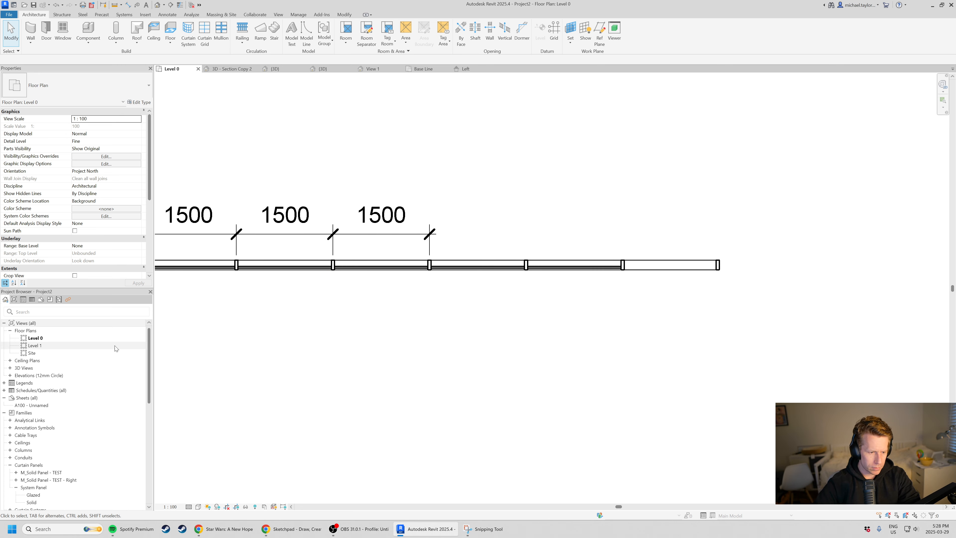
# In the project's 3D view, change the end bay's tall upper angled panel to M_Solid Panel - TEST - Right: Solid Panel.
pyautogui.click(333, 70)
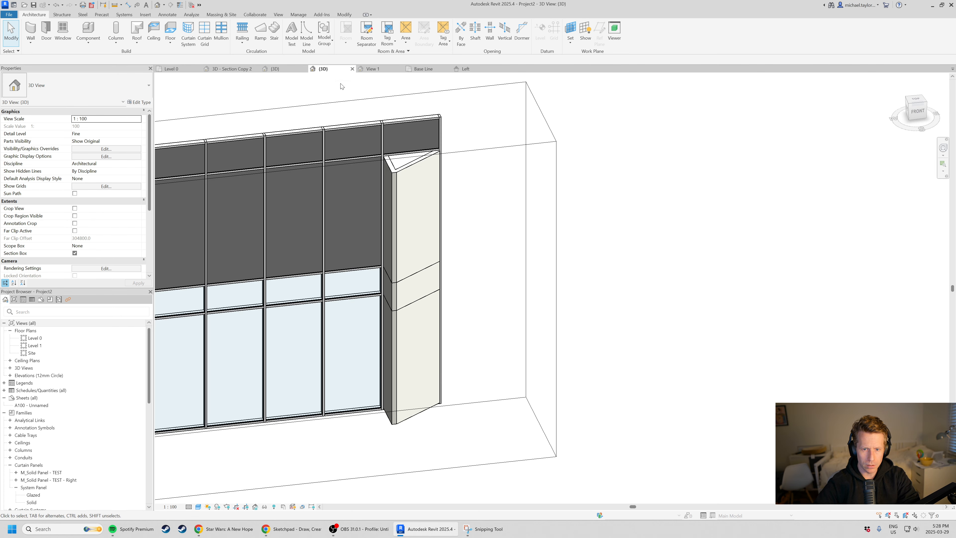
pyautogui.scroll(-1, 458, 204)
pyautogui.scroll(1, 422, 178)
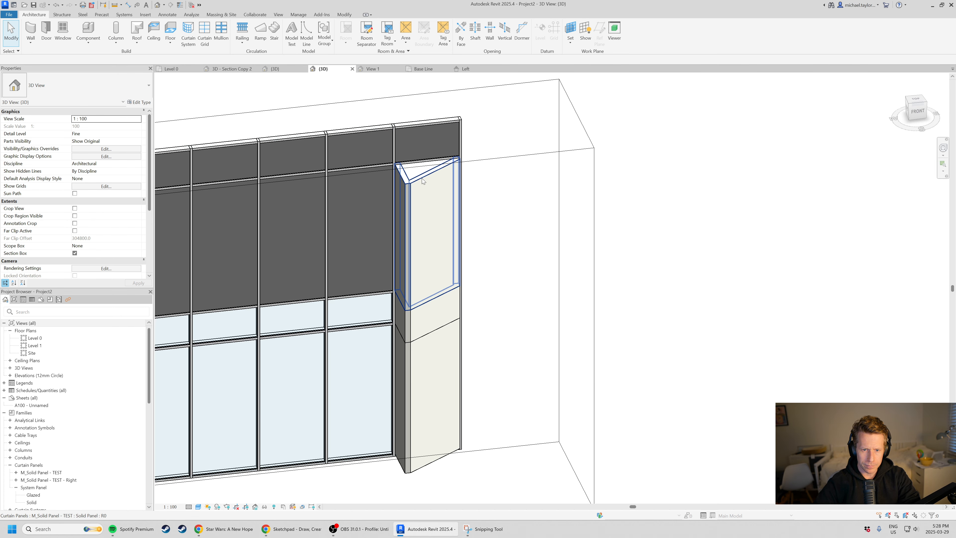
pyautogui.click(435, 215)
pyautogui.click(75, 85)
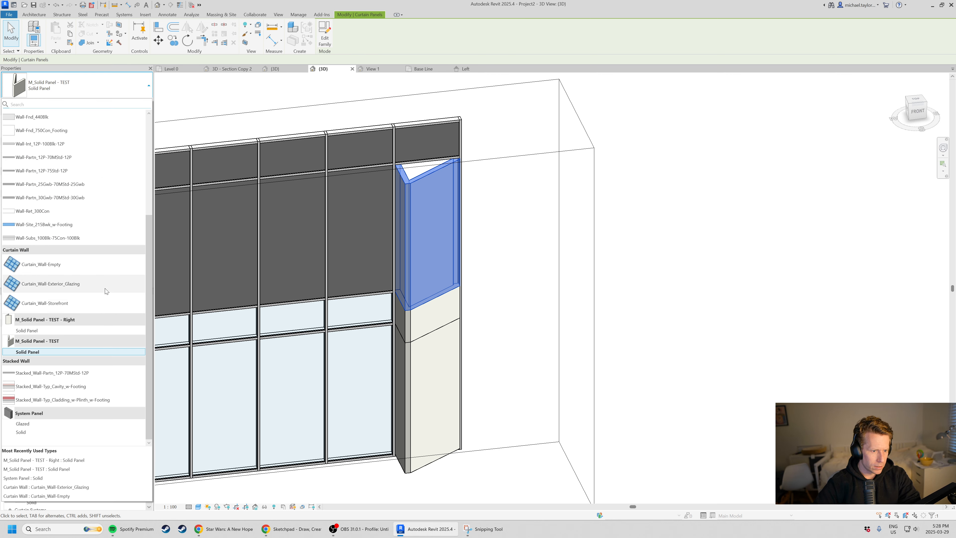
pyautogui.click(30, 331)
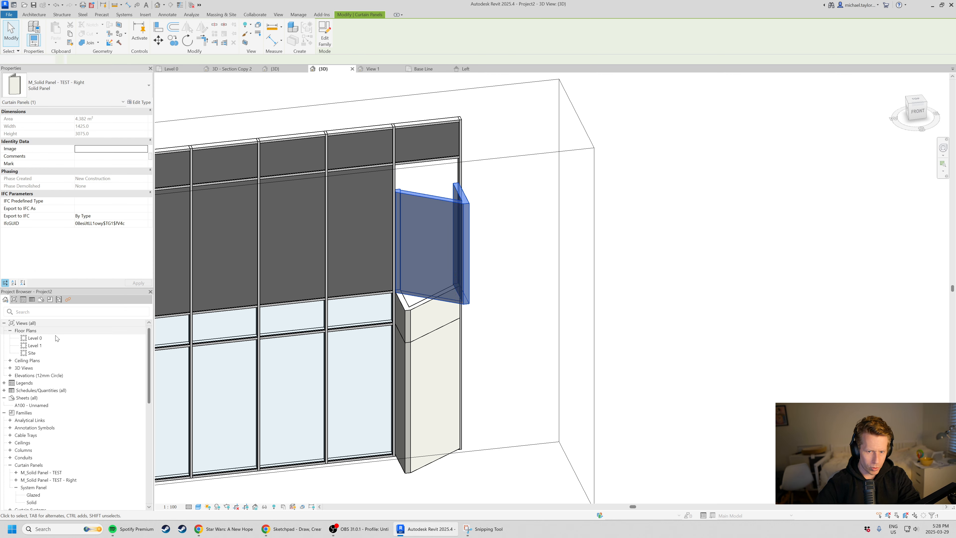
pyautogui.click(536, 329)
# Examine the mirrored panel from several sides, including how its top meets the mullion above in the end bay.
pyautogui.keyDown('shift'); pyautogui.moveTo(536, 329); pyautogui.dragTo(440, 195, button='middle'); pyautogui.keyUp('shift')
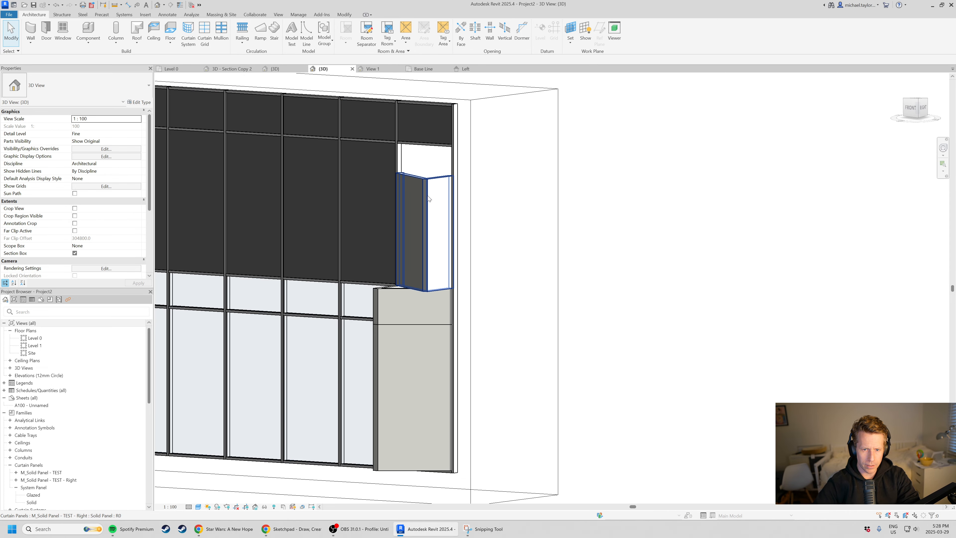
pyautogui.click(431, 195)
pyautogui.scroll(2, 402, 294)
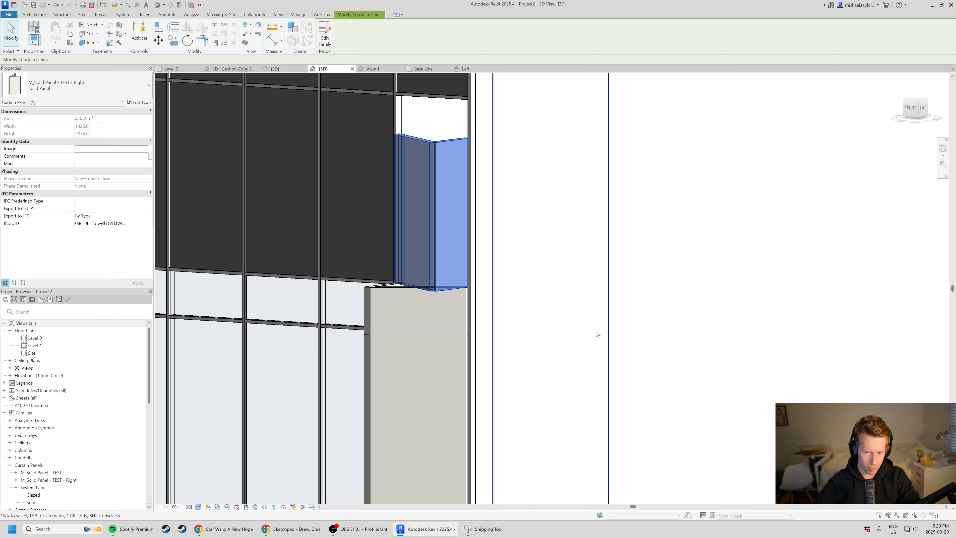
pyautogui.click(544, 207)
pyautogui.keyDown('shift'); pyautogui.moveTo(544, 207); pyautogui.dragTo(515, 140, button='middle'); pyautogui.keyUp('shift')
pyautogui.scroll(2, 402, 160)
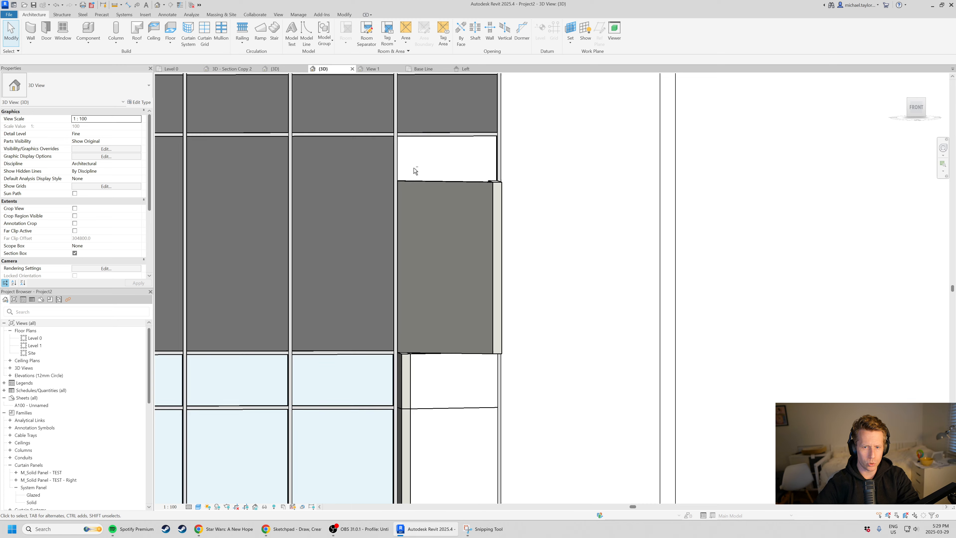
pyautogui.keyDown('shift'); pyautogui.moveTo(414, 171); pyautogui.dragTo(466, 130, button='middle'); pyautogui.keyUp('shift')
pyautogui.scroll(3, 464, 130)
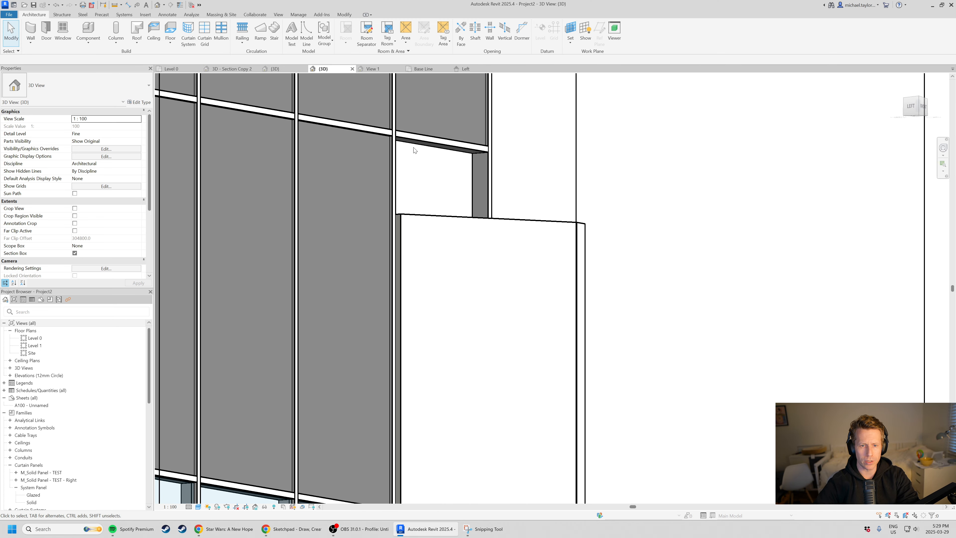
# Examine the gap above the mirrored panel in the project, and compare the family's Base Line plan with its Left elevation.
pyautogui.scroll(-1, 427, 199)
pyautogui.keyDown('shift'); pyautogui.moveTo(520, 318); pyautogui.dragTo(448, 332, button='middle'); pyautogui.keyUp('shift')
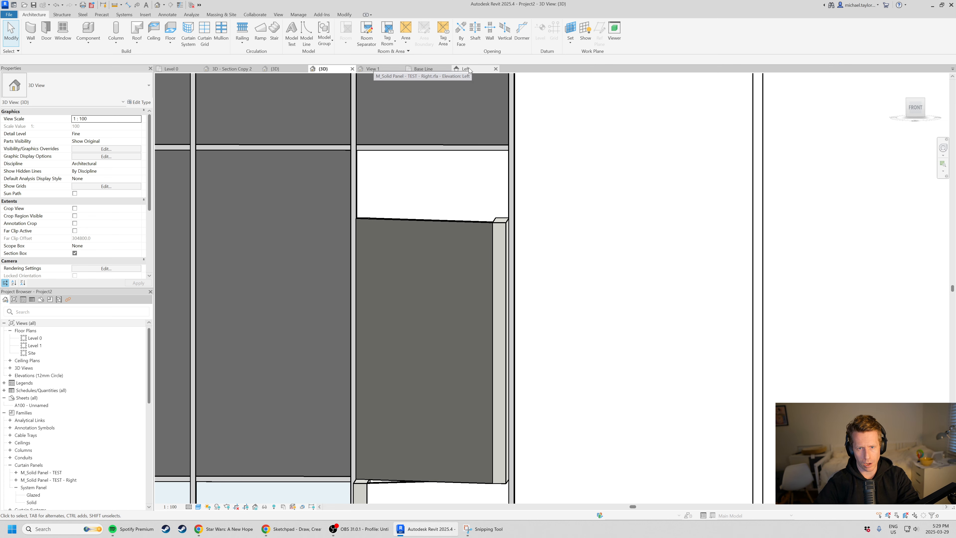
pyautogui.click(424, 70)
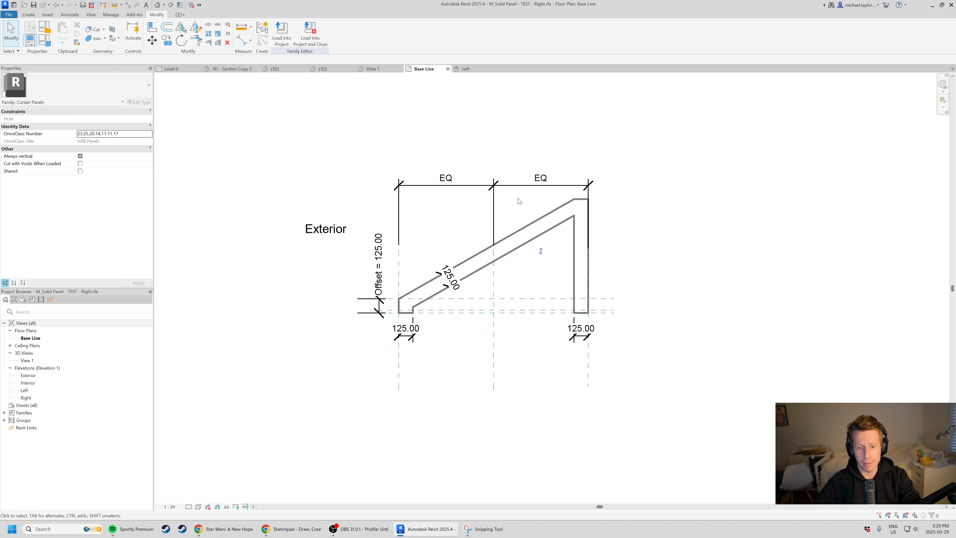
pyautogui.click(466, 69)
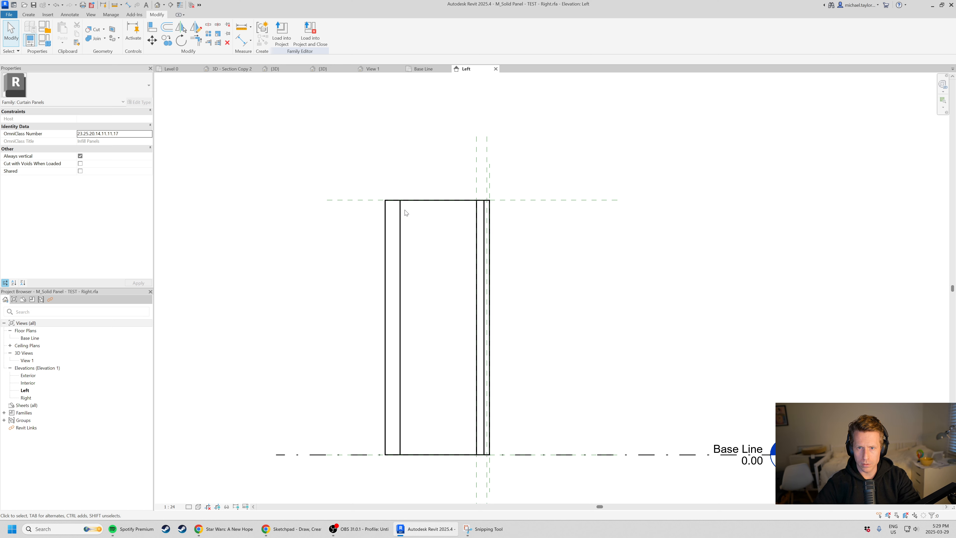
pyautogui.click(423, 69)
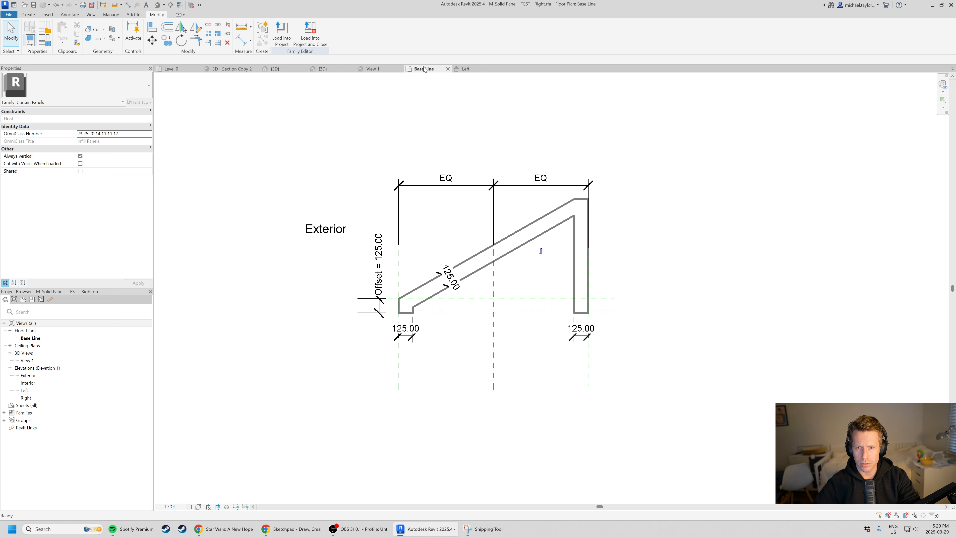
pyautogui.click(470, 69)
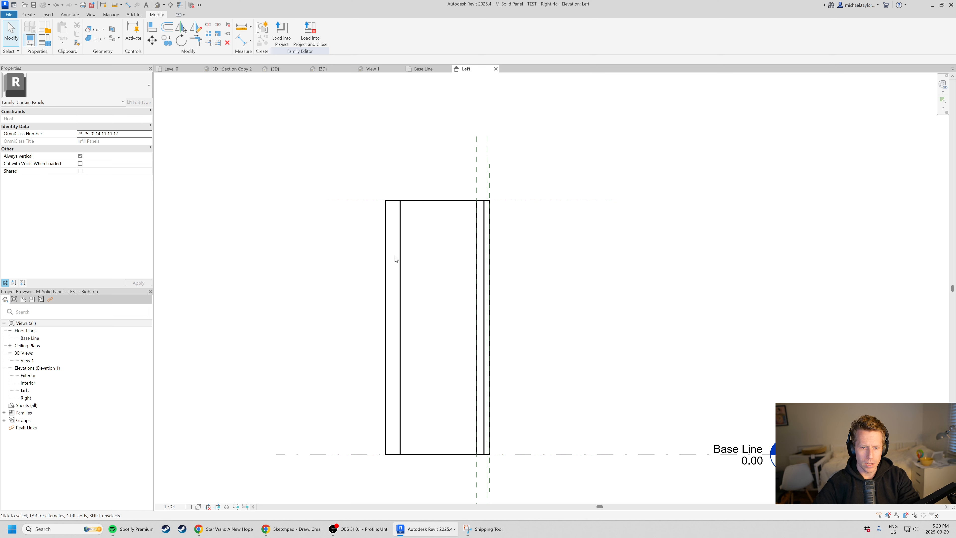
# Try lowering the top of the panel extrusion to 2000 mm in the Left elevation, and undo the change.
pyautogui.click(419, 257)
pyautogui.moveTo(437, 199); pyautogui.dragTo(438, 245)
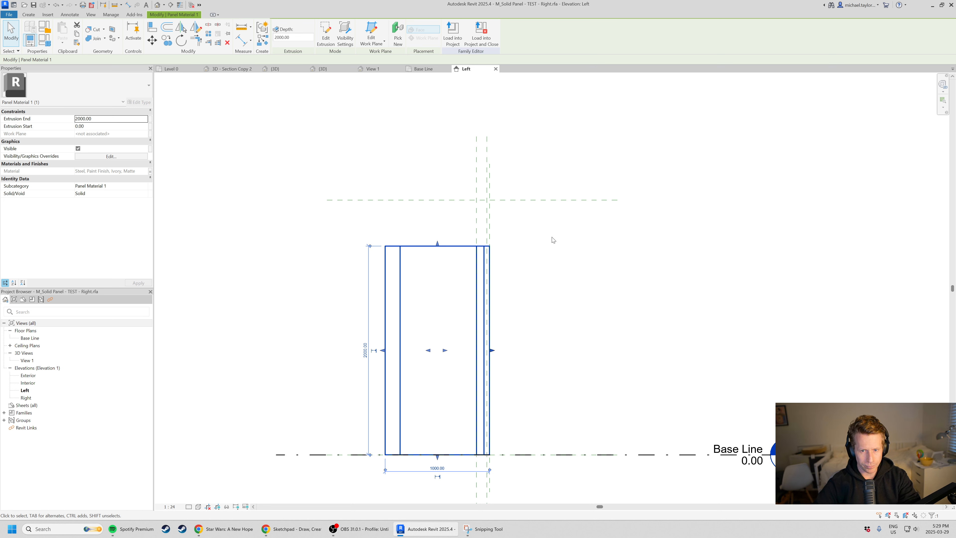
pyautogui.hotkey('ctrl', 'z')
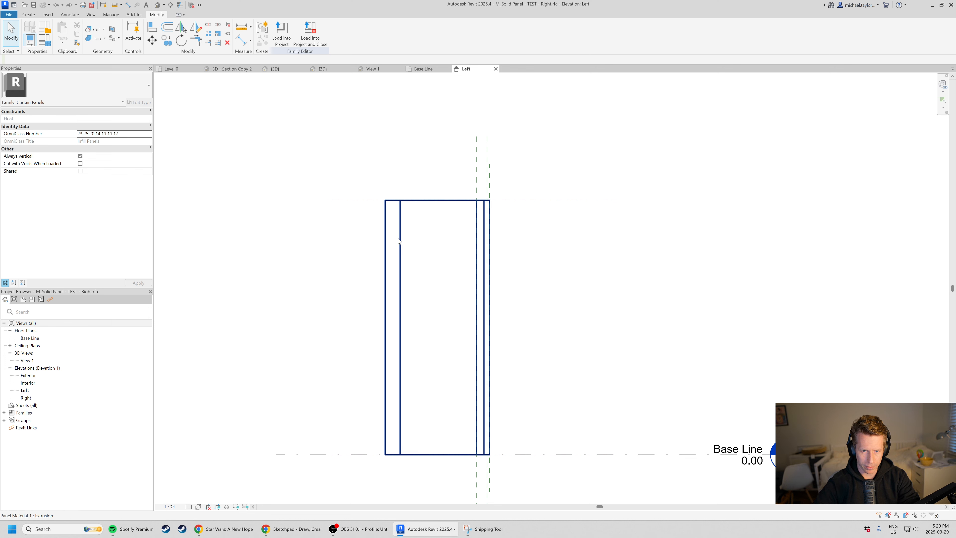
# Restore the panel extrusion's top to the upper horizontal reference plane and lock it there.
pyautogui.click(414, 227)
pyautogui.moveTo(438, 200); pyautogui.dragTo(427, 238)
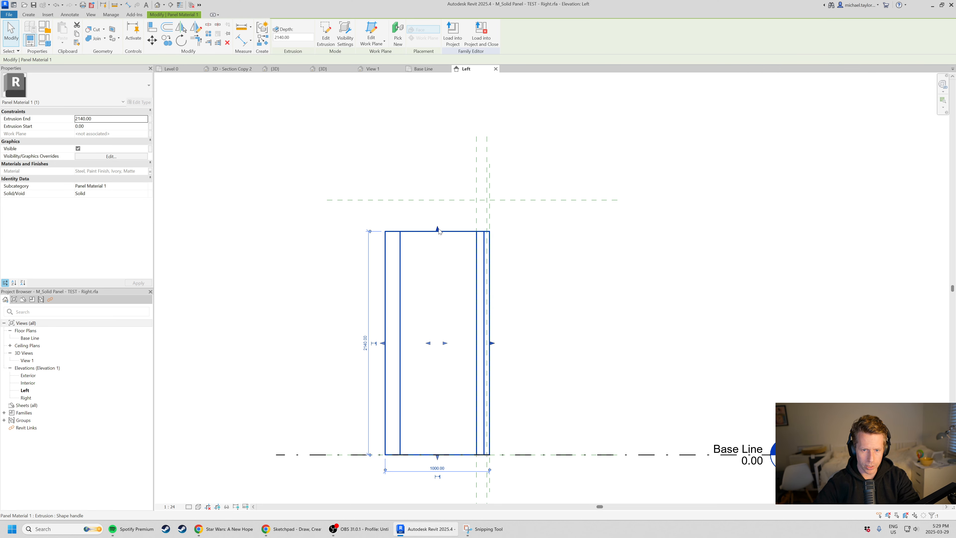
pyautogui.hotkey('ctrl', 'z')
pyautogui.click(484, 199)
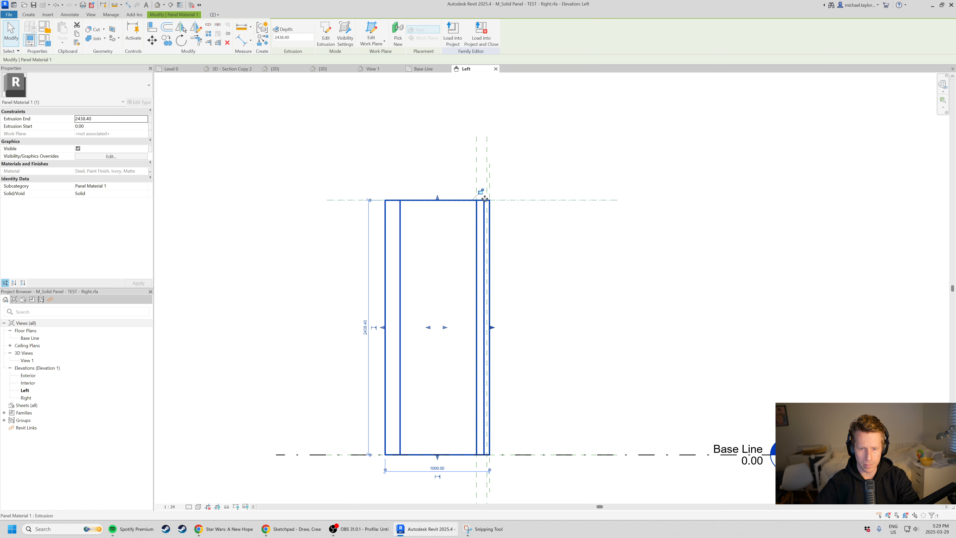
pyautogui.click(577, 285)
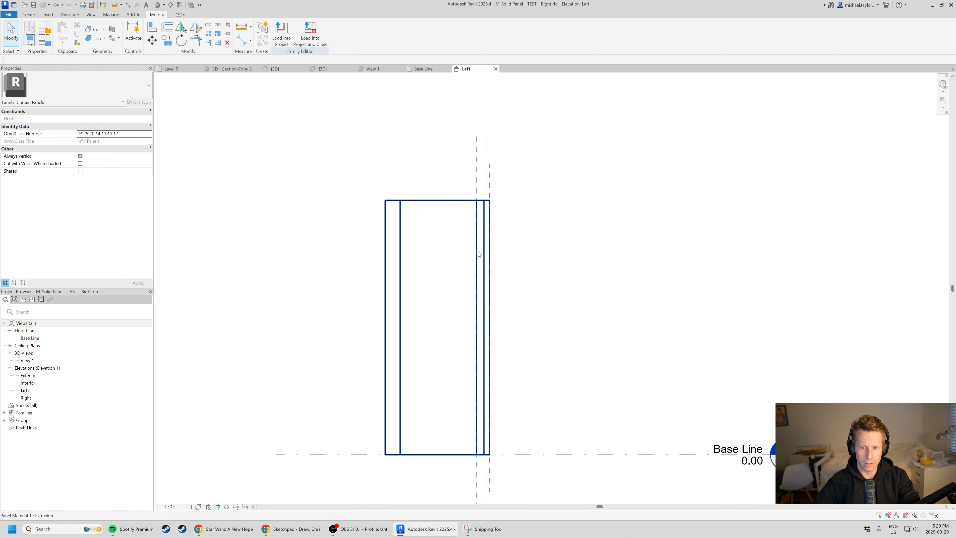
# Name the horizontal reference plane at the head of the panel "Top of Panel".
pyautogui.click(526, 203)
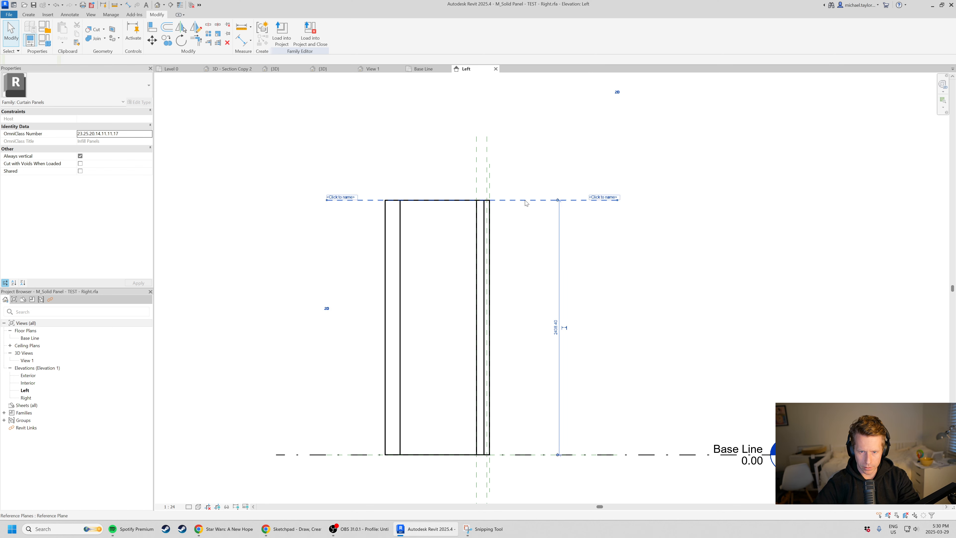
pyautogui.click(598, 199)
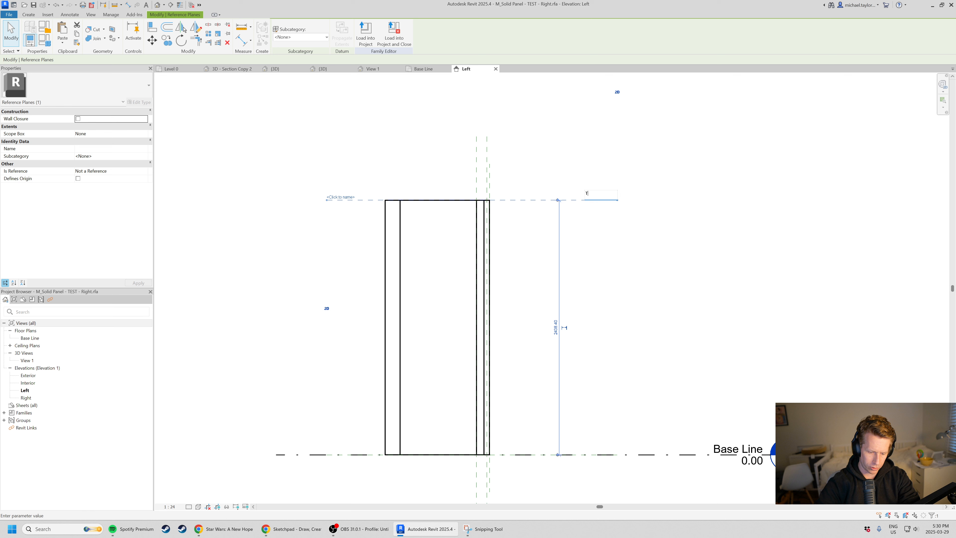
pyautogui.press('Return')
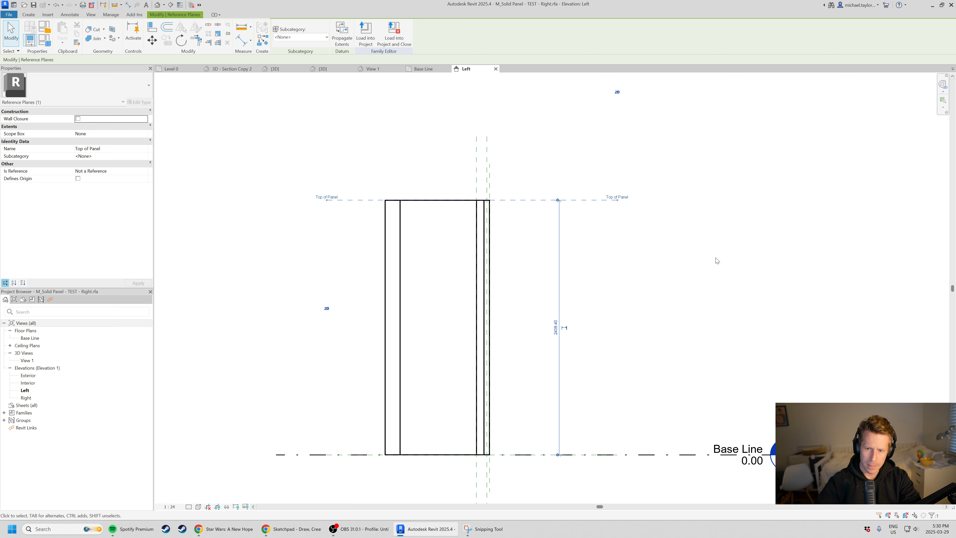
# Test the lock by pulling the extrusion's top down to 2200 mm, and cancel the change.
pyautogui.click(452, 205)
pyautogui.moveTo(438, 198); pyautogui.dragTo(437, 225)
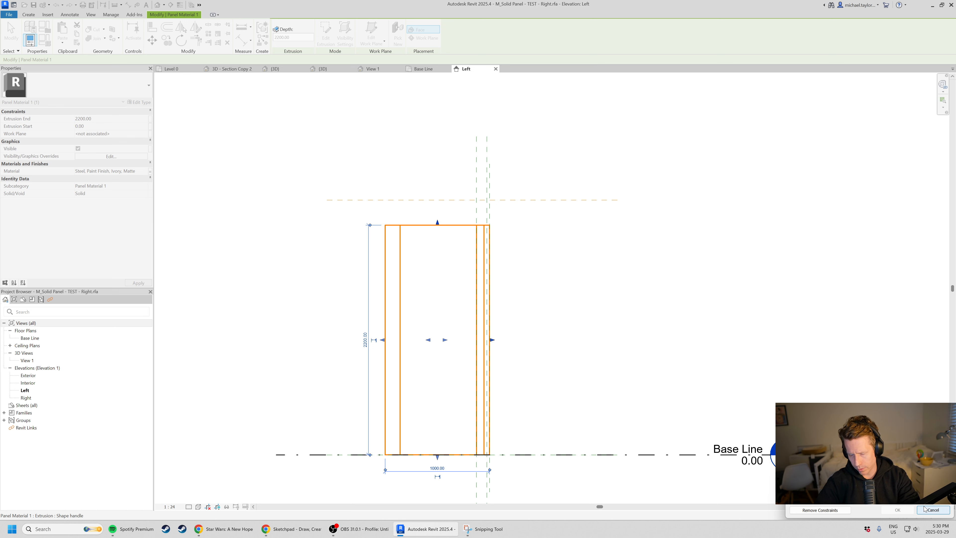
pyautogui.click(932, 511)
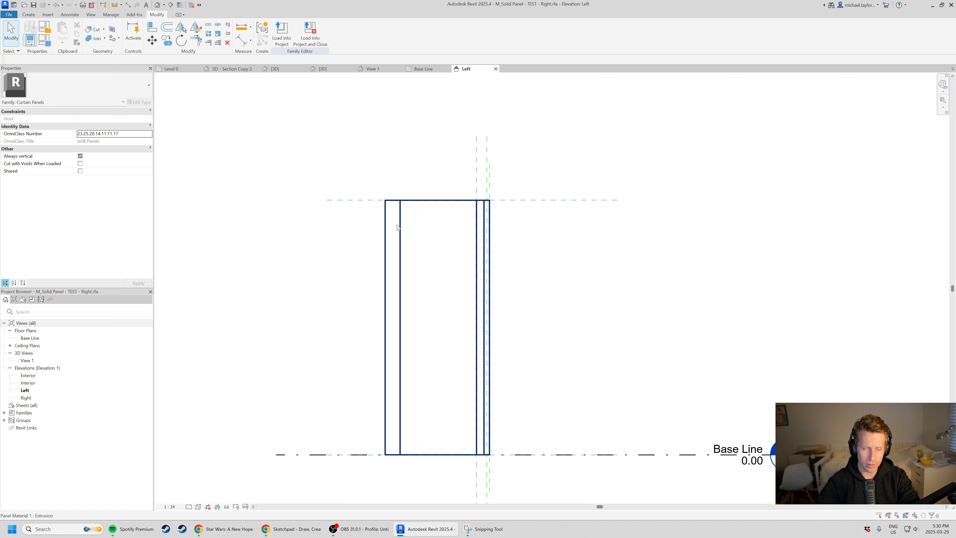
# Load the M_Solid Panel - TEST - Right family into Project2, overwriting the existing version.
pyautogui.click(278, 38)
pyautogui.click(458, 318)
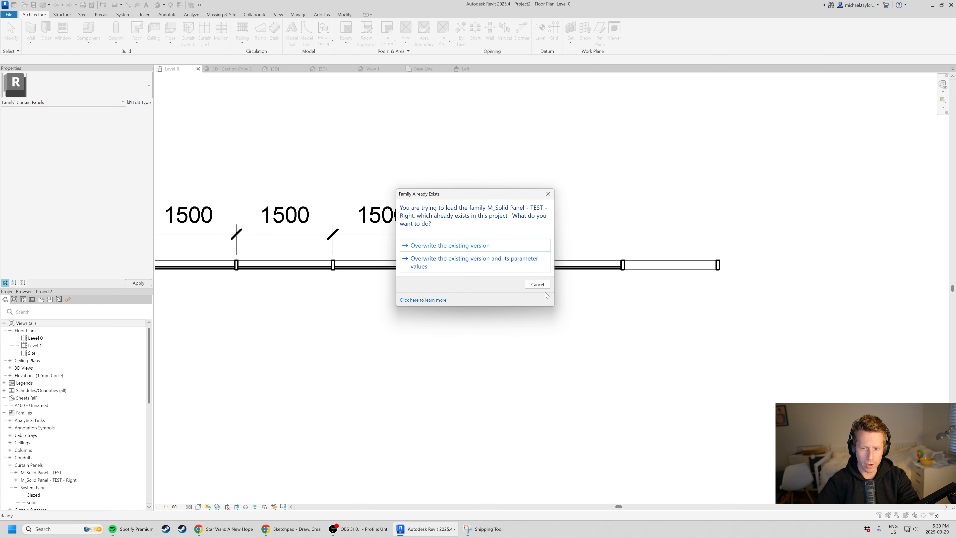
pyautogui.click(448, 246)
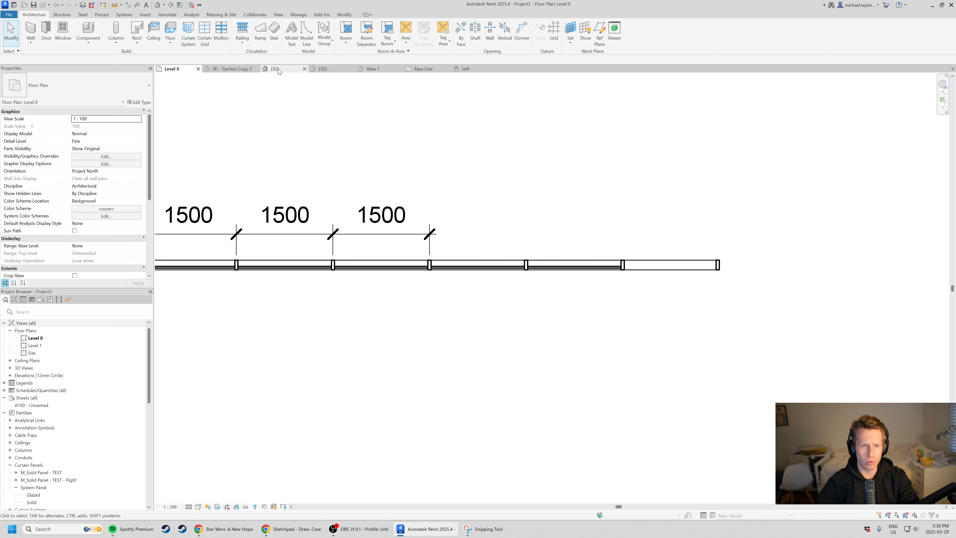
# Examine the reloaded angled panel and the panels below it in the project's 3D view from the front and above.
pyautogui.click(338, 71)
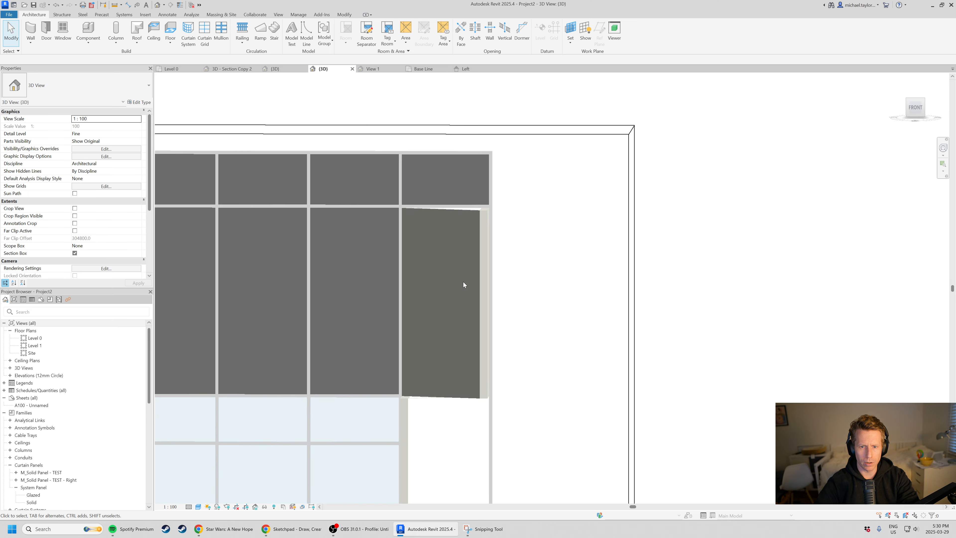
pyautogui.keyDown('shift'); pyautogui.moveTo(463, 284); pyautogui.dragTo(446, 301, button='middle'); pyautogui.keyUp('shift')
pyautogui.keyDown('shift'); pyautogui.moveTo(485, 134); pyautogui.dragTo(466, 351, button='middle'); pyautogui.keyUp('shift')
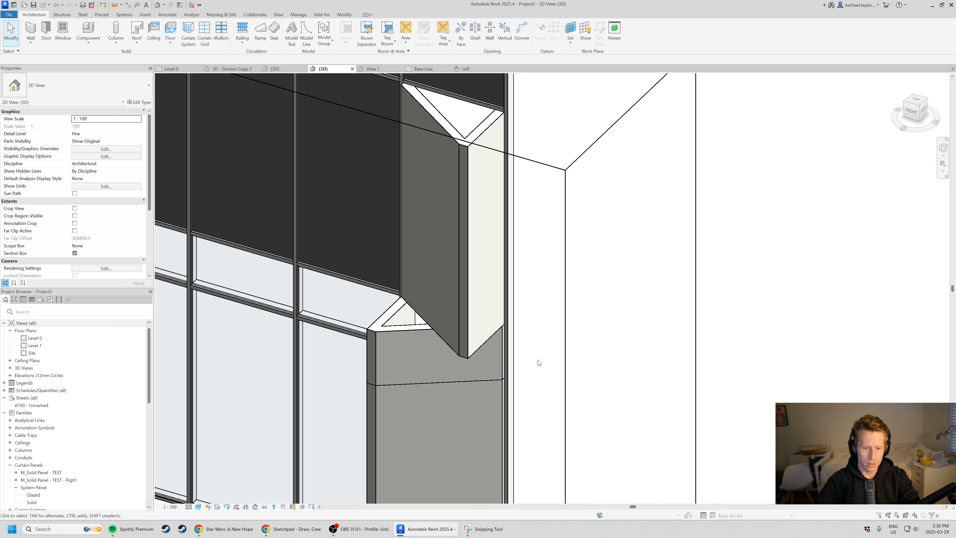
pyautogui.scroll(-4, 471, 350)
pyautogui.scroll(2, 436, 338)
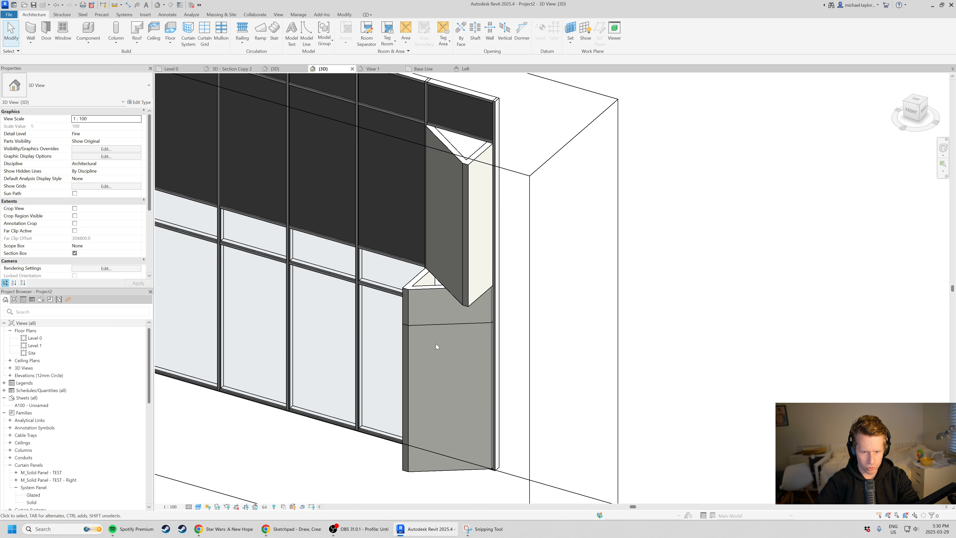
pyautogui.keyDown('shift'); pyautogui.moveTo(437, 346); pyautogui.dragTo(476, 370, button='middle'); pyautogui.keyUp('shift')
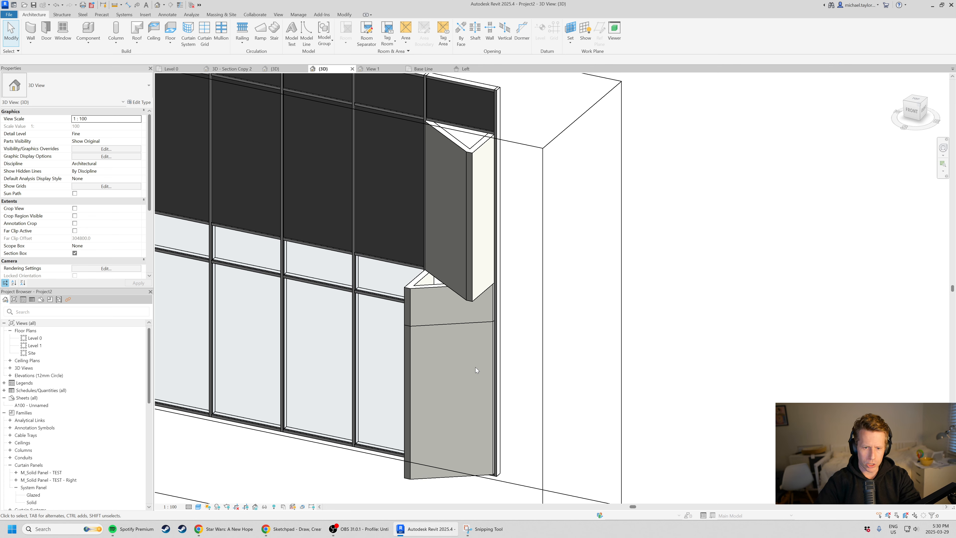
pyautogui.scroll(-1, 424, 271)
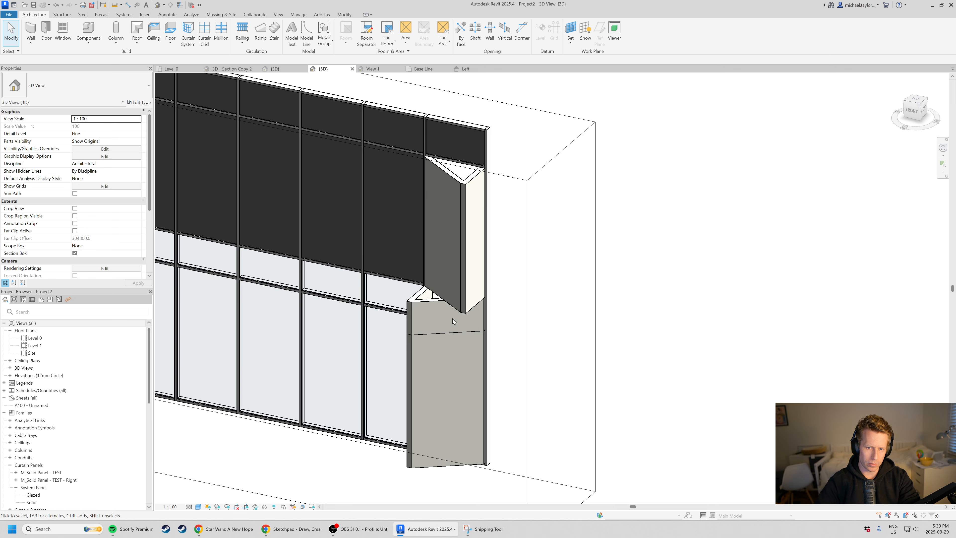
pyautogui.scroll(1, 453, 321)
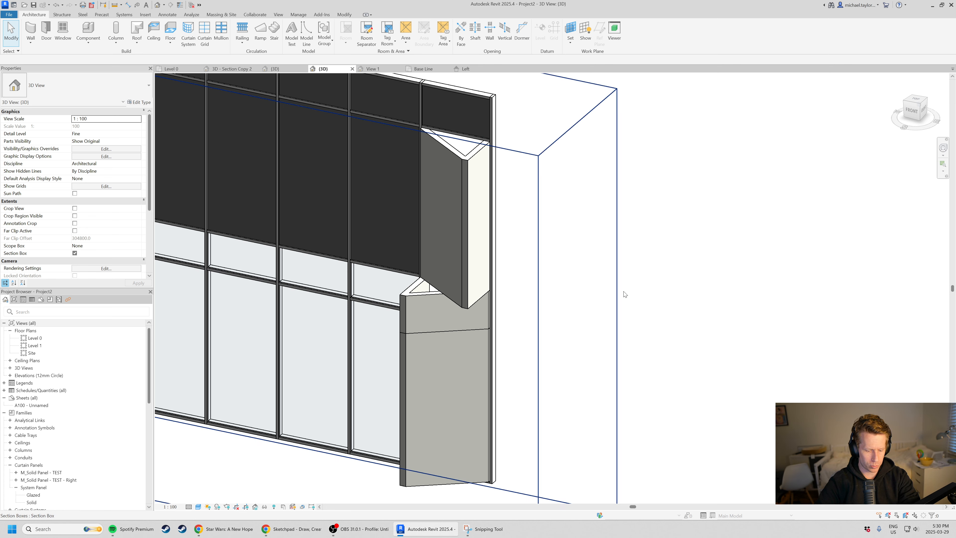
# Match the end bay's other panels, below and above, to the type of its tall upper mirrored panel.
pyautogui.press('m')
pyautogui.press('a')
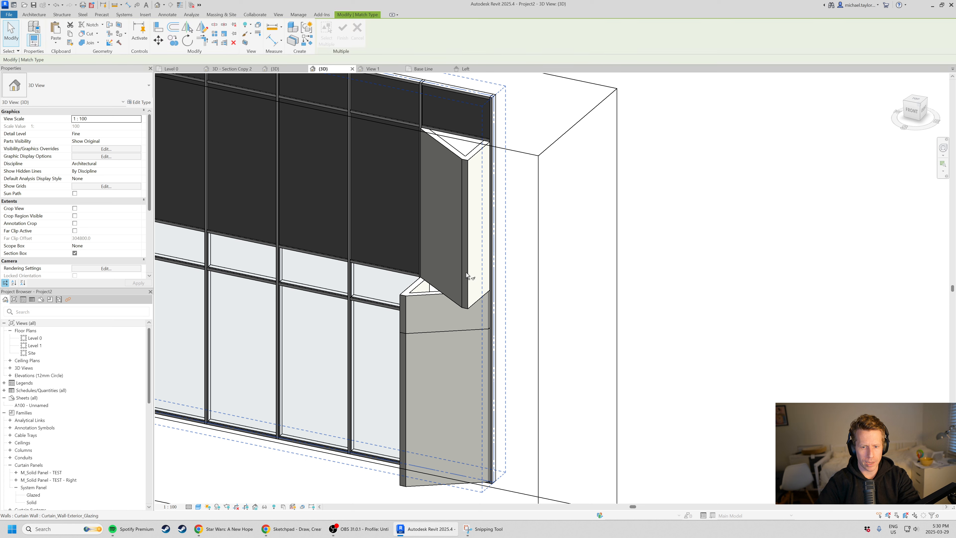
pyautogui.click(464, 214)
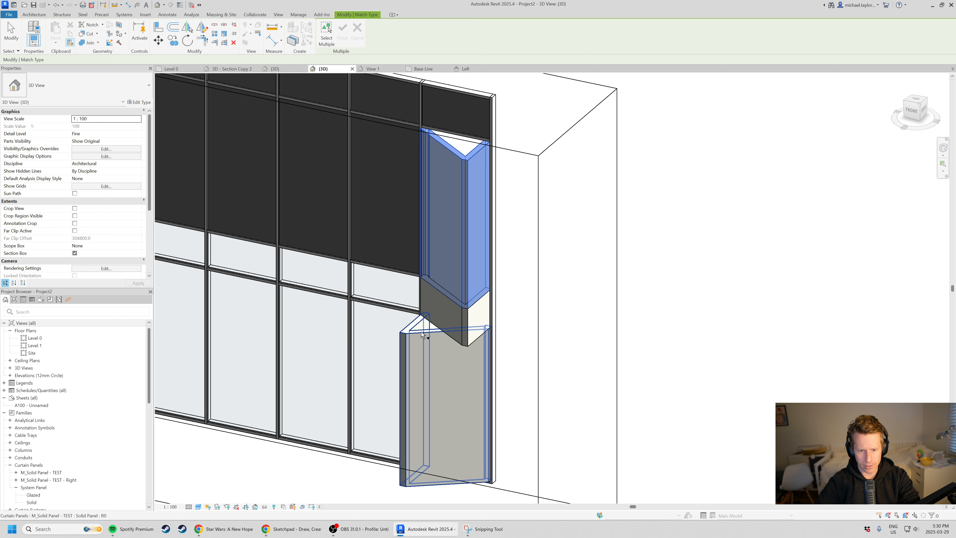
pyautogui.click(423, 335)
pyautogui.scroll(4, 459, 160)
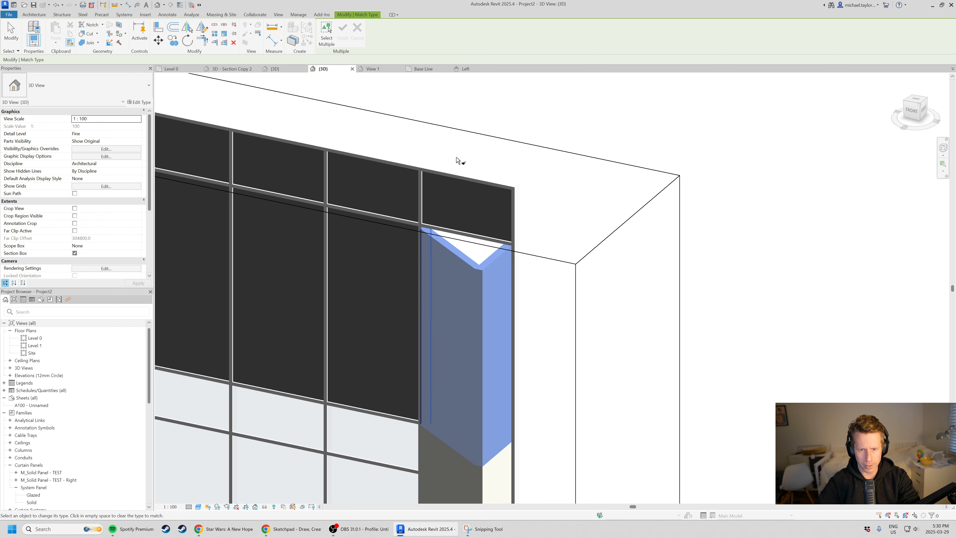
pyautogui.click(467, 184)
# Apply the mirrored angled panel type to all four panels of the bay two bays in from the end bay.
pyautogui.scroll(-3, 563, 190)
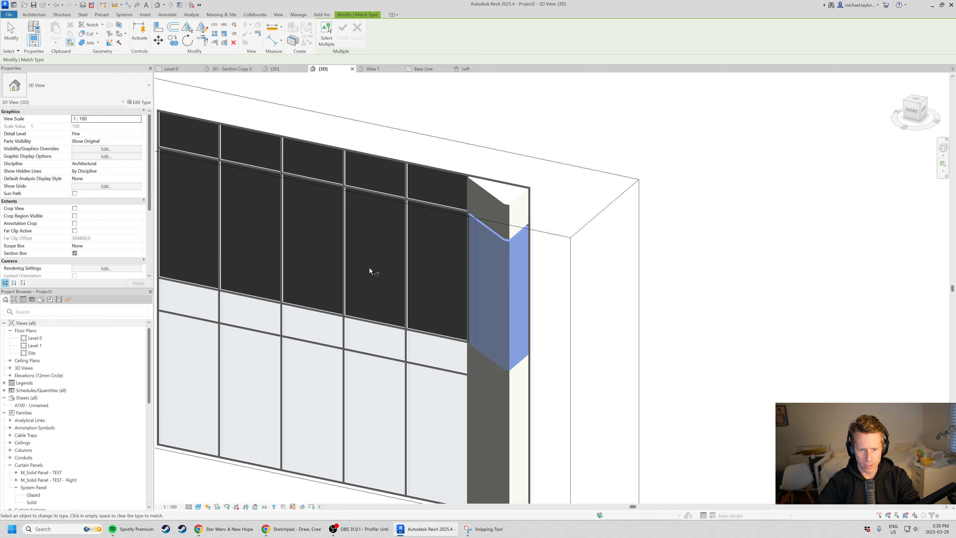
pyautogui.click(348, 260)
pyautogui.click(361, 189)
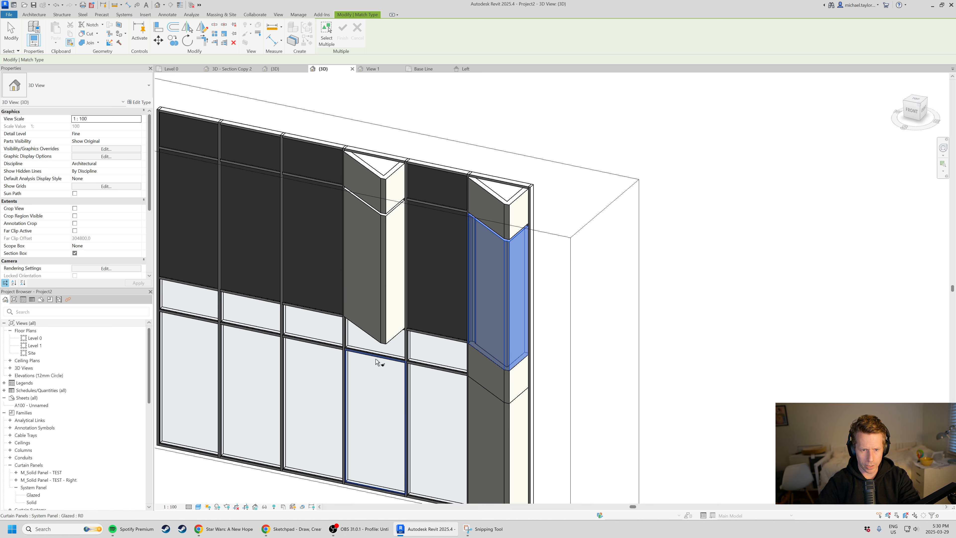
pyautogui.click(395, 354)
pyautogui.click(394, 394)
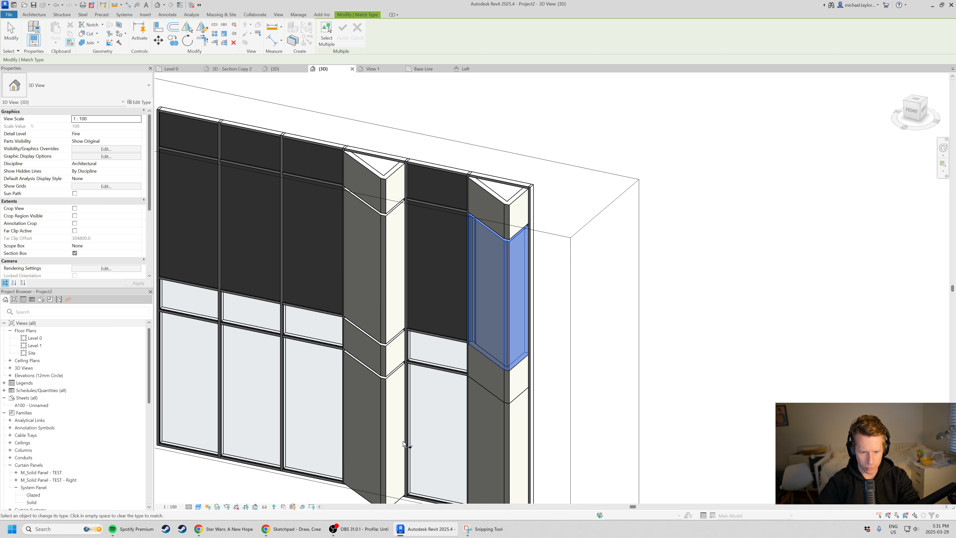
# Apply the mirrored angled panel type to all four panels of the second bay from the curtain wall's far end, and finish matching types.
pyautogui.scroll(-1, 501, 346)
pyautogui.click(298, 332)
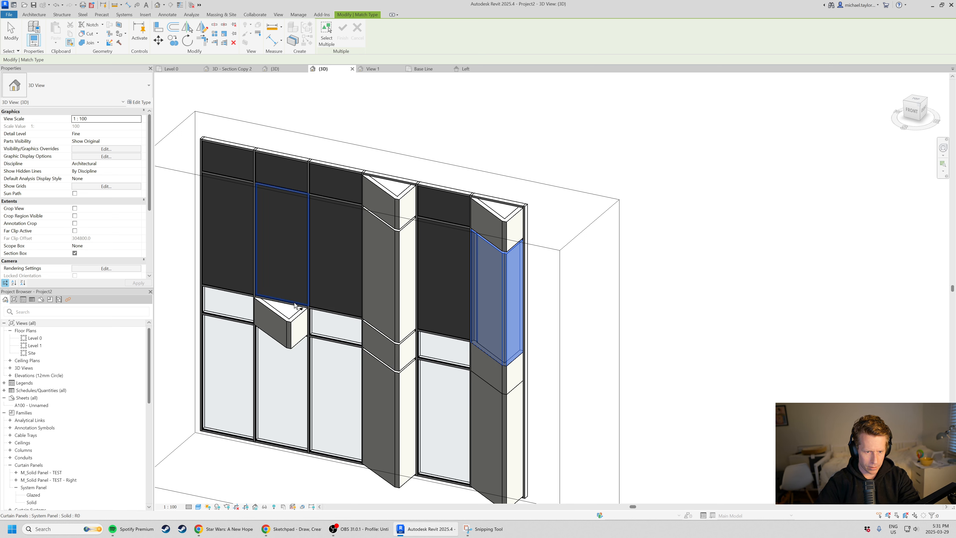
pyautogui.click(301, 249)
pyautogui.click(293, 166)
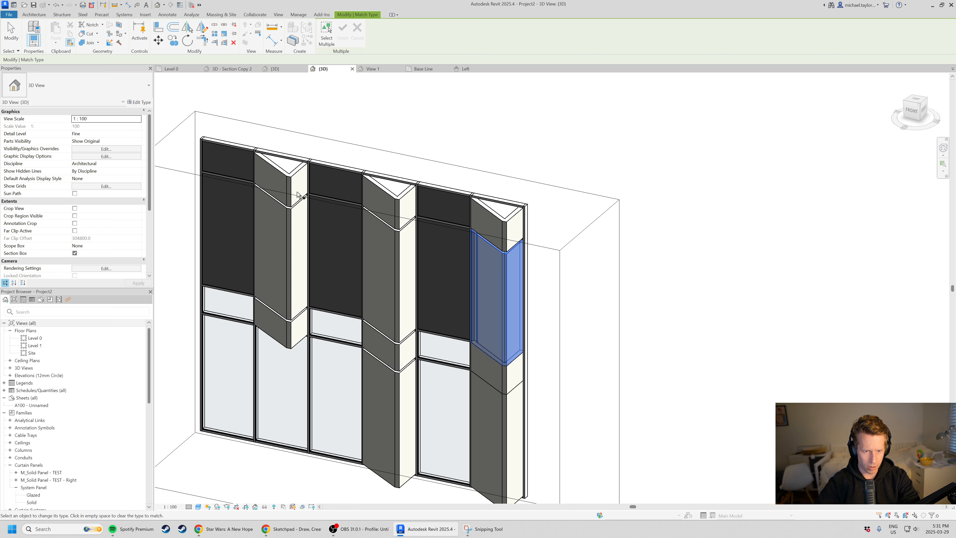
pyautogui.click(298, 444)
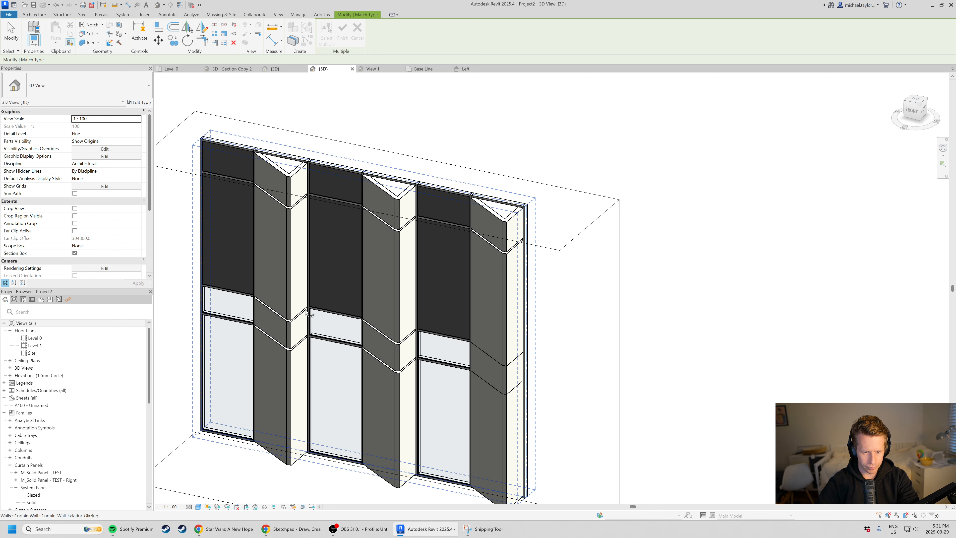
pyautogui.keyDown('shift'); pyautogui.moveTo(326, 445); pyautogui.dragTo(394, 271, button='middle'); pyautogui.keyUp('shift')
pyautogui.press('Escape')
# Try deleting the two horizontal mullions around the short glazed panel in the flat bay next to the angled end bay.
pyautogui.keyDown('shift'); pyautogui.moveTo(623, 346); pyautogui.dragTo(309, 342, button='middle'); pyautogui.keyUp('shift')
pyautogui.scroll(6, 557, 291)
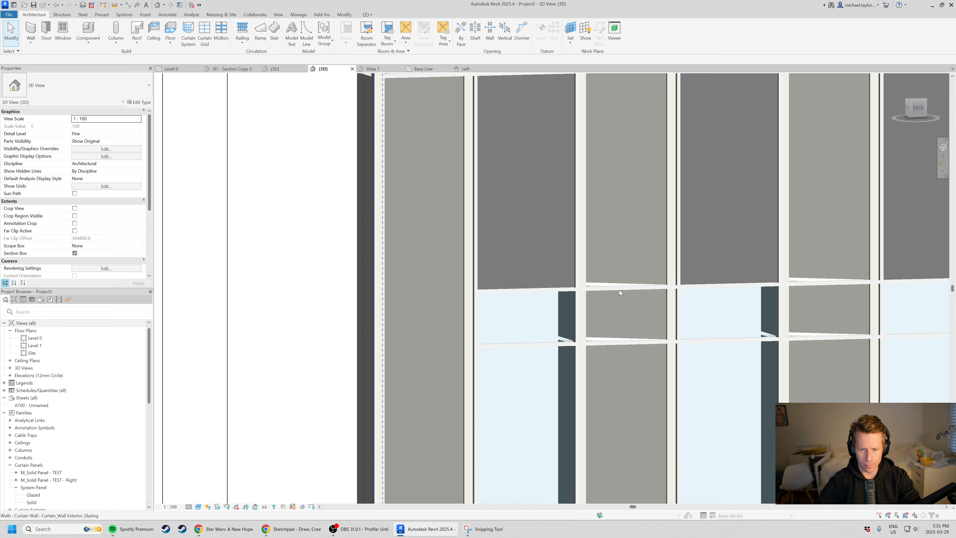
pyautogui.click(557, 291)
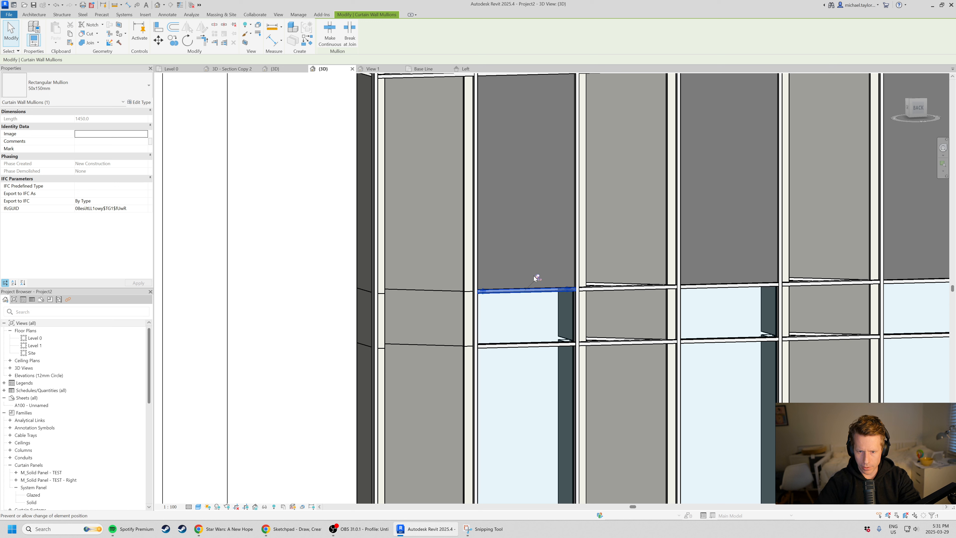
pyautogui.click(539, 346)
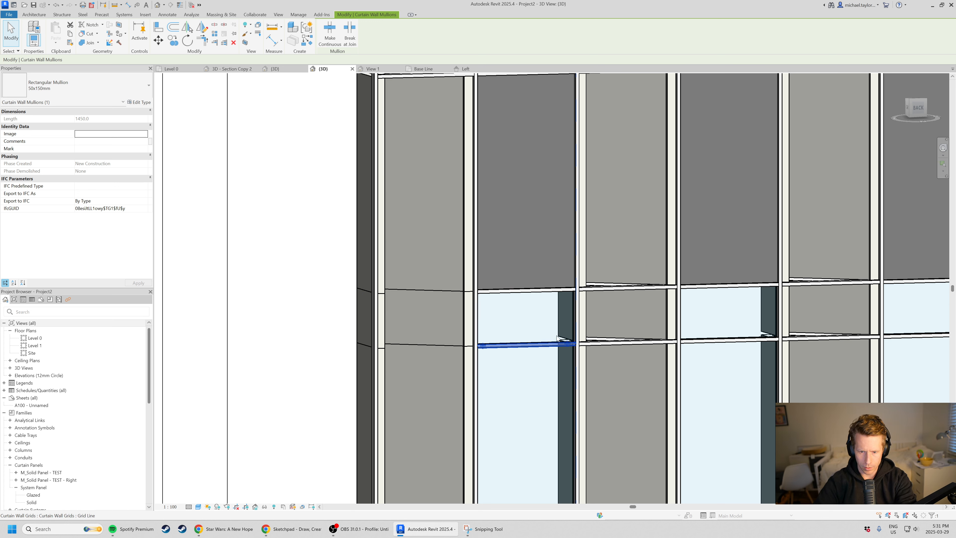
pyautogui.click(538, 290)
pyautogui.press('Escape')
pyautogui.scroll(-2, 669, 297)
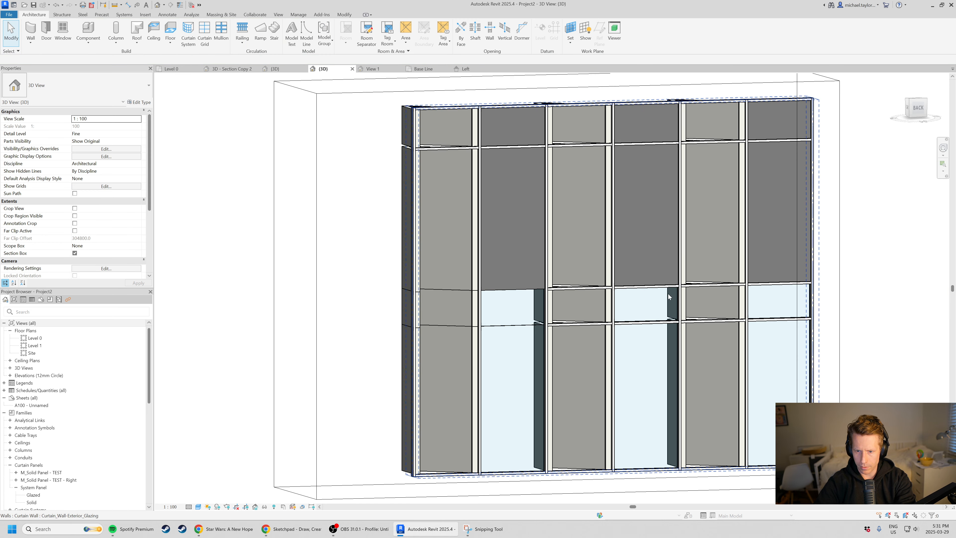
# Try deleting the two horizontal mullions around the short glazed panel in the middle flat bay.
pyautogui.click(651, 289)
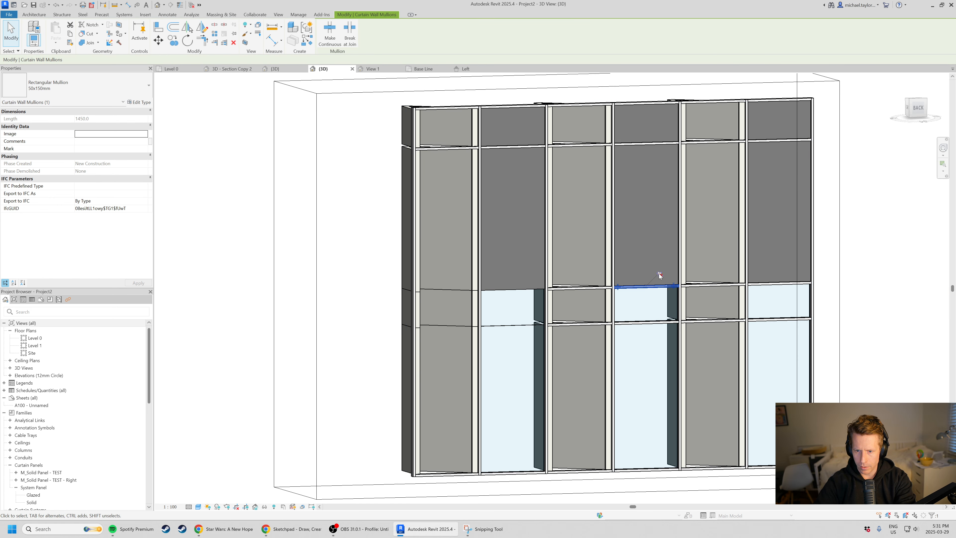
pyautogui.press('Escape')
pyautogui.click(656, 322)
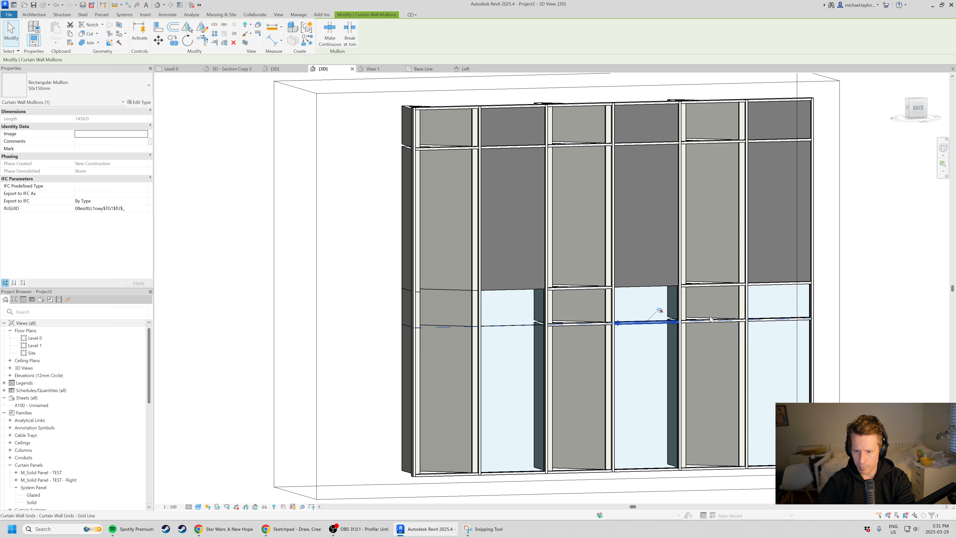
pyautogui.press('Escape')
pyautogui.click(778, 324)
pyautogui.press('Escape')
# Try deleting all three intermediate horizontal mullions in the flat bay at the curtain wall's far end.
pyautogui.click(785, 320)
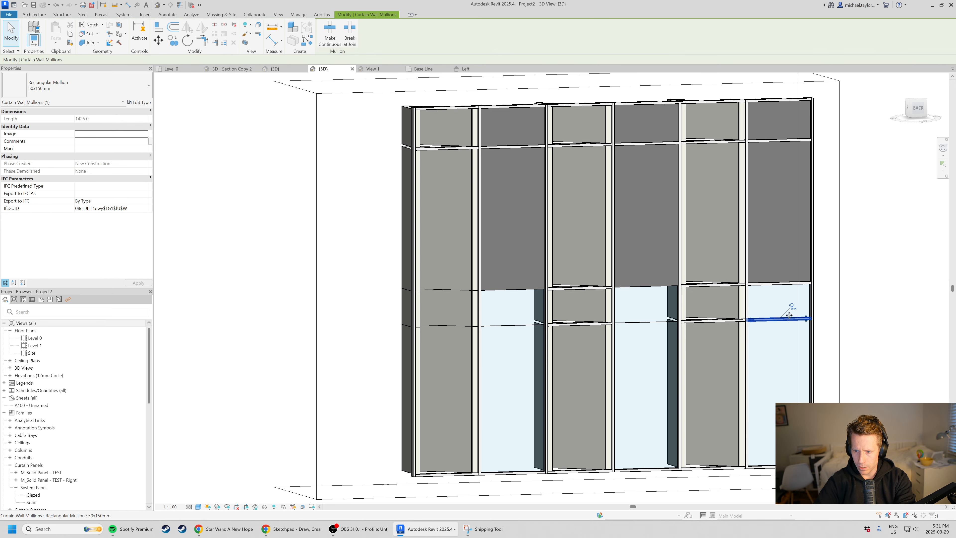
pyautogui.click(792, 301)
pyautogui.press('Escape')
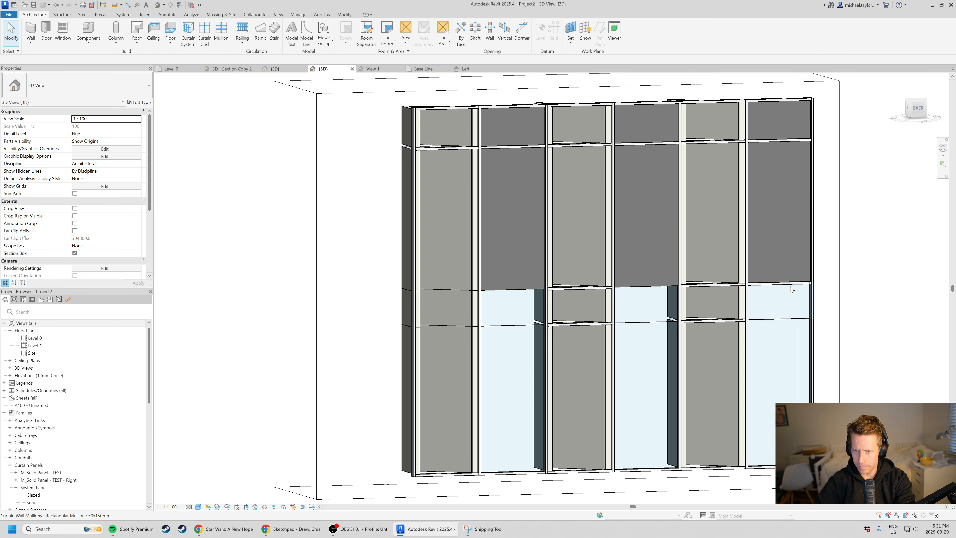
pyautogui.click(775, 284)
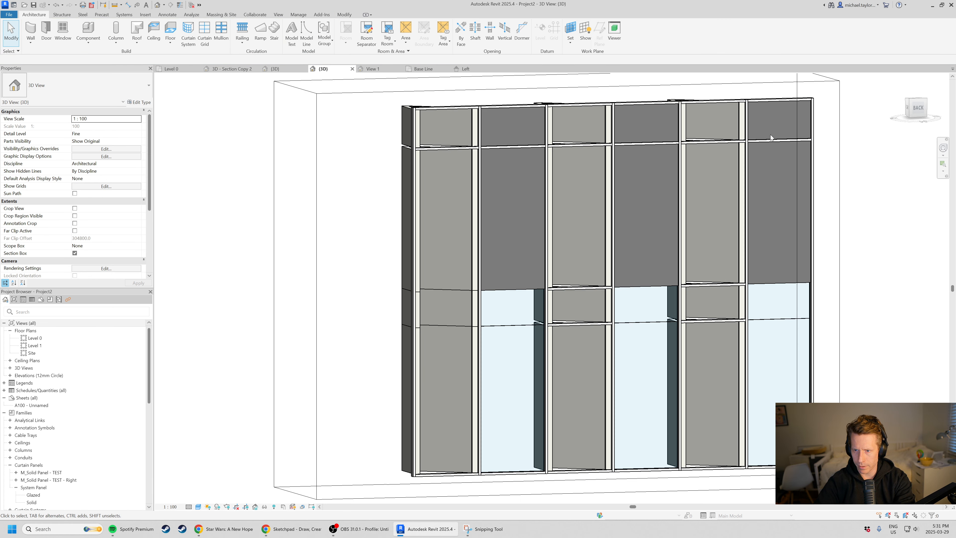
pyautogui.click(791, 140)
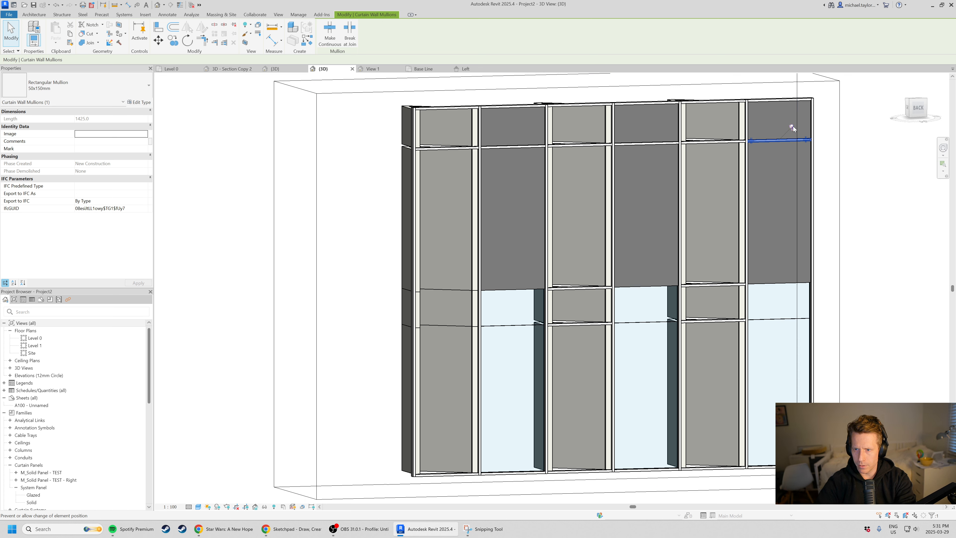
pyautogui.press('Escape')
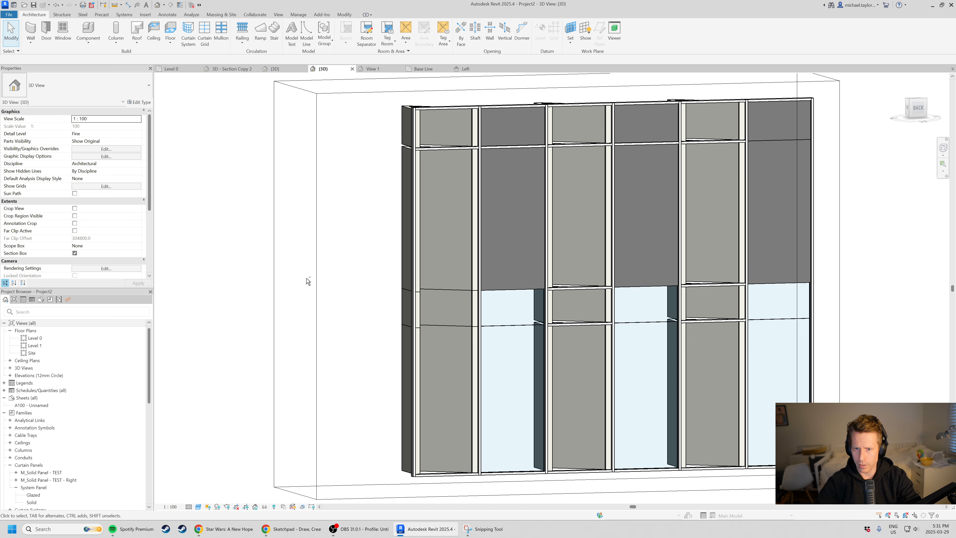
# Check the facade from the front and undo the mullion deletions in the flat bays.
pyautogui.keyDown('shift'); pyautogui.moveTo(307, 280); pyautogui.dragTo(651, 269, button='middle'); pyautogui.keyUp('shift')
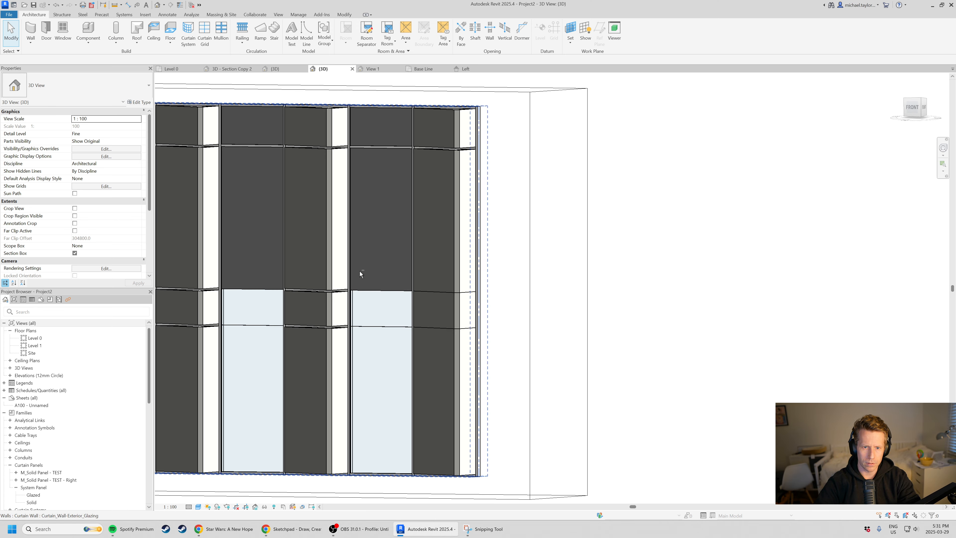
pyautogui.scroll(-3, 650, 250)
pyautogui.scroll(4, 319, 166)
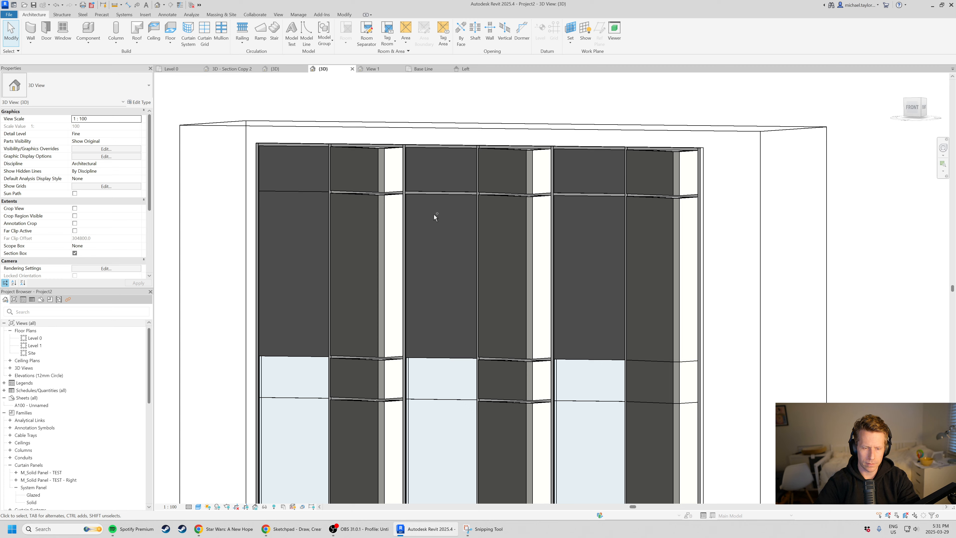
pyautogui.scroll(-1, 435, 217)
pyautogui.scroll(-2, 777, 226)
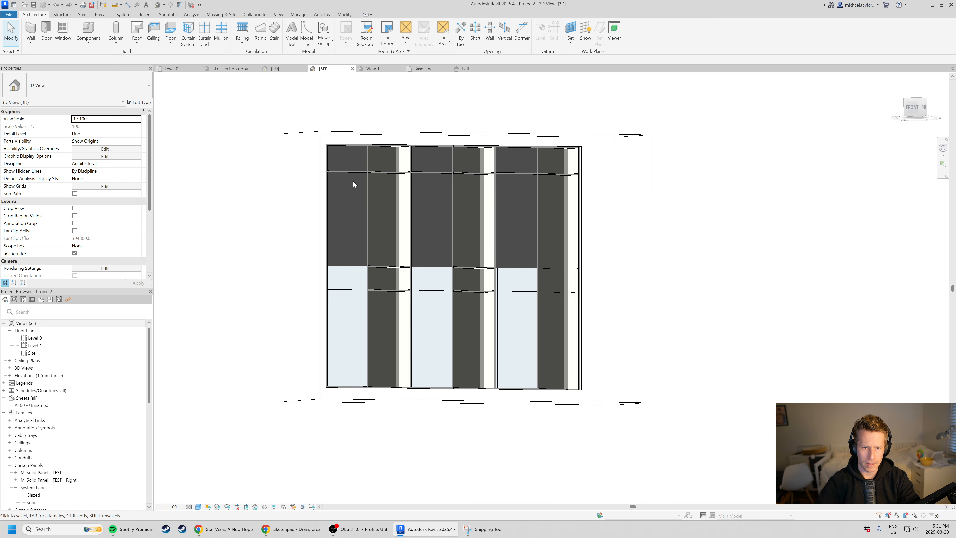
pyautogui.scroll(3, 407, 211)
pyautogui.scroll(-2, 528, 302)
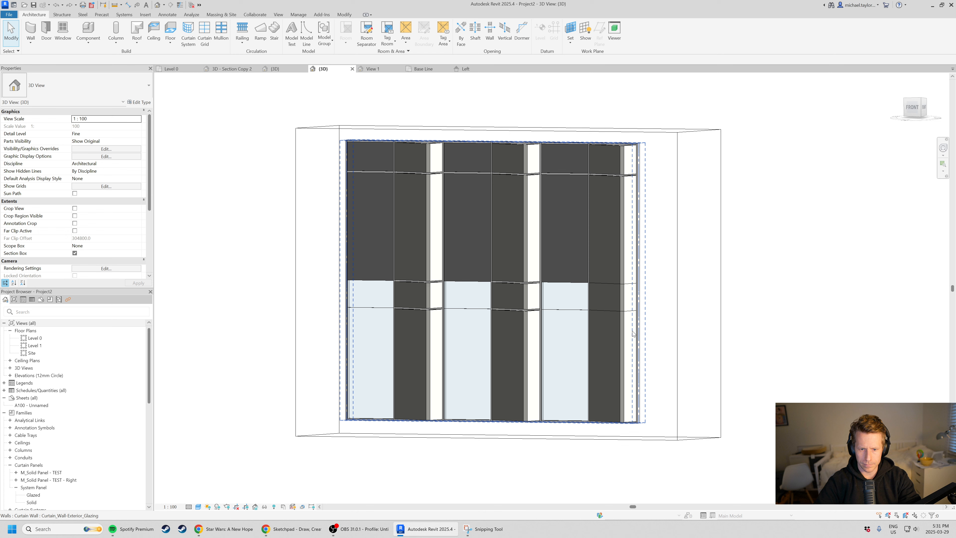
pyautogui.scroll(2, 491, 346)
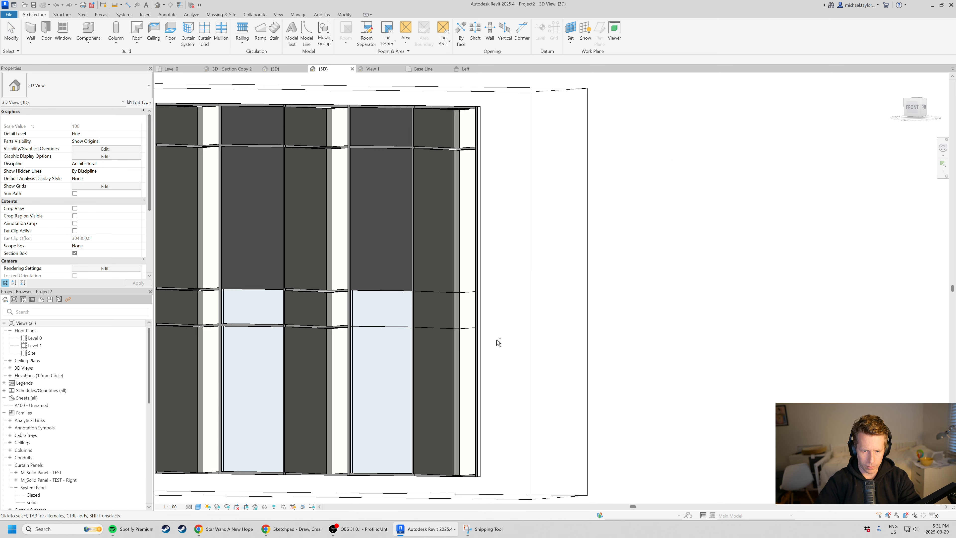
pyautogui.scroll(2, 495, 341)
pyautogui.scroll(-3, 501, 351)
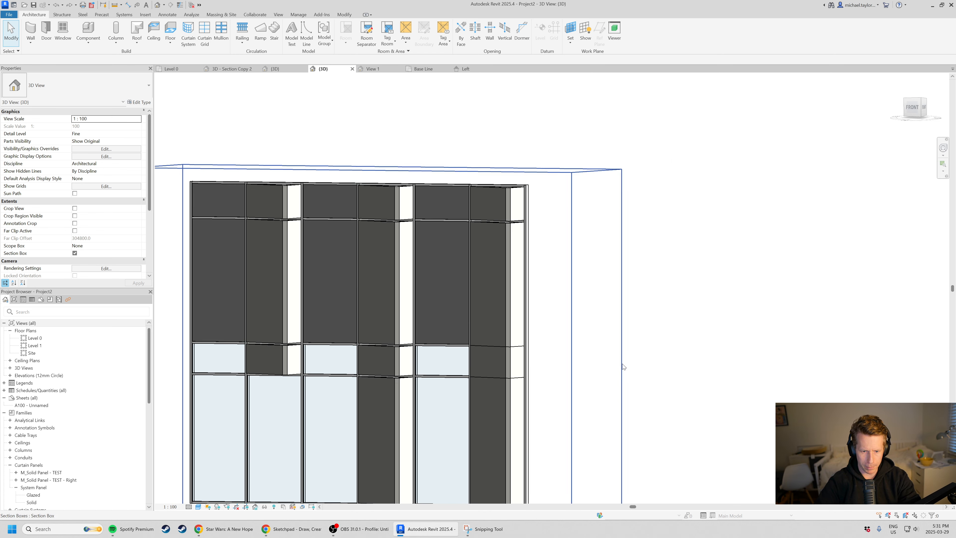
# Delete the two horizontal mullions above and below the short lower panel in the middle angled bay.
pyautogui.keyDown('shift'); pyautogui.moveTo(506, 362); pyautogui.dragTo(237, 248, button='middle'); pyautogui.keyUp('shift')
pyautogui.scroll(2, 663, 398)
pyautogui.scroll(2, 604, 363)
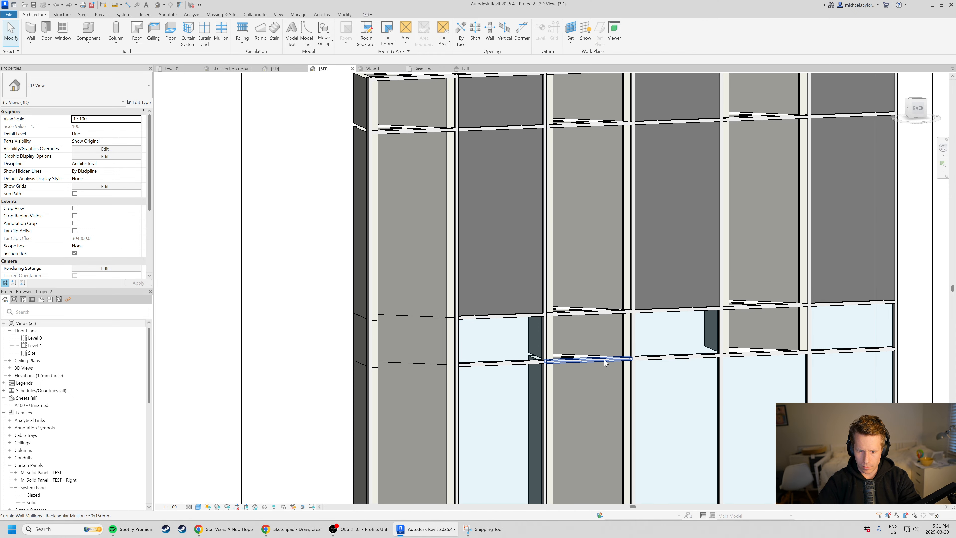
pyautogui.click(597, 362)
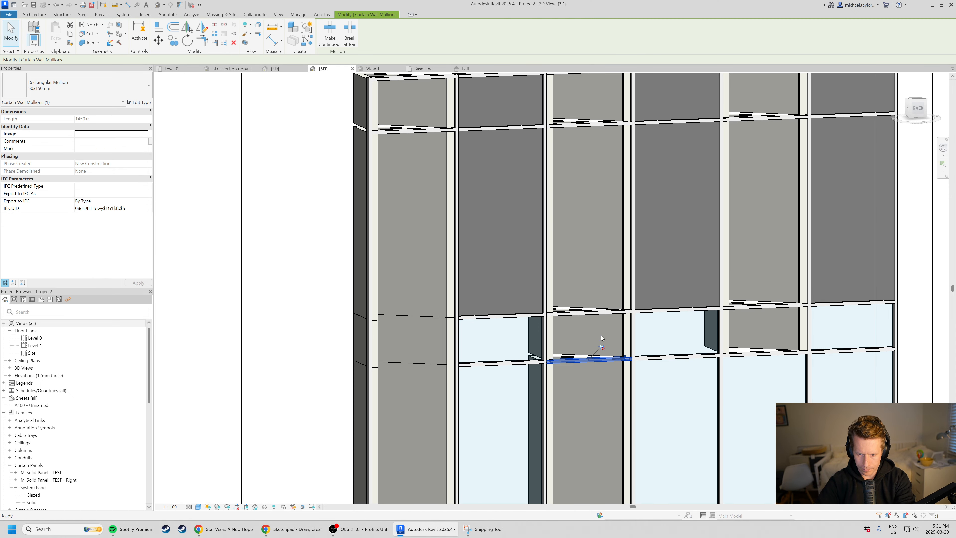
pyautogui.press('Delete')
pyautogui.click(597, 312)
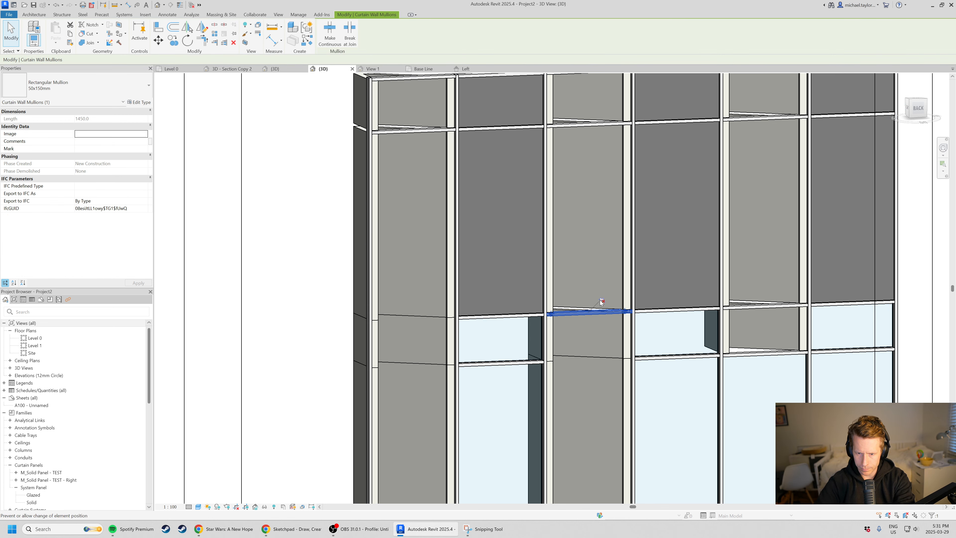
pyautogui.press('Delete')
# Delete the upper horizontal mullions below the top panels of the middle angled bay and the angled end bay.
pyautogui.scroll(-3, 602, 303)
pyautogui.scroll(3, 568, 184)
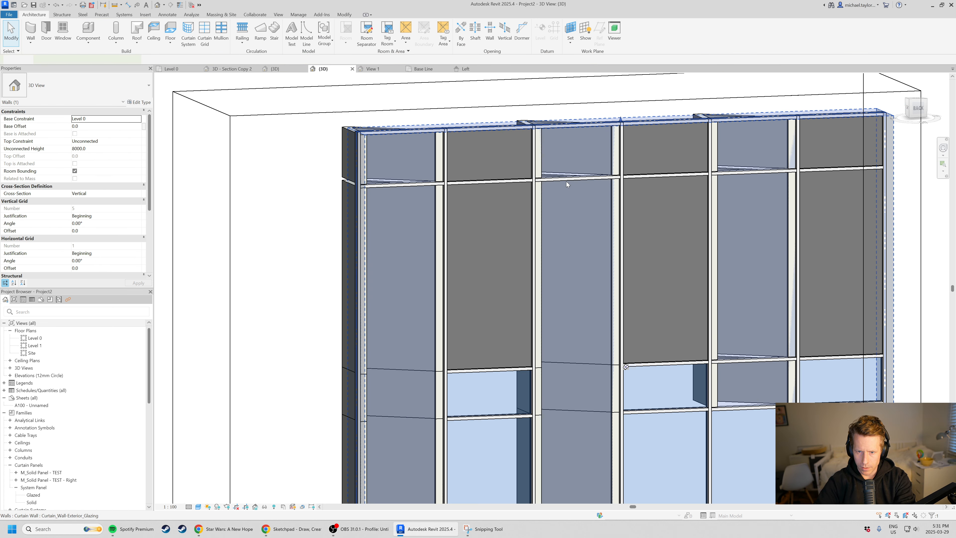
pyautogui.click(594, 176)
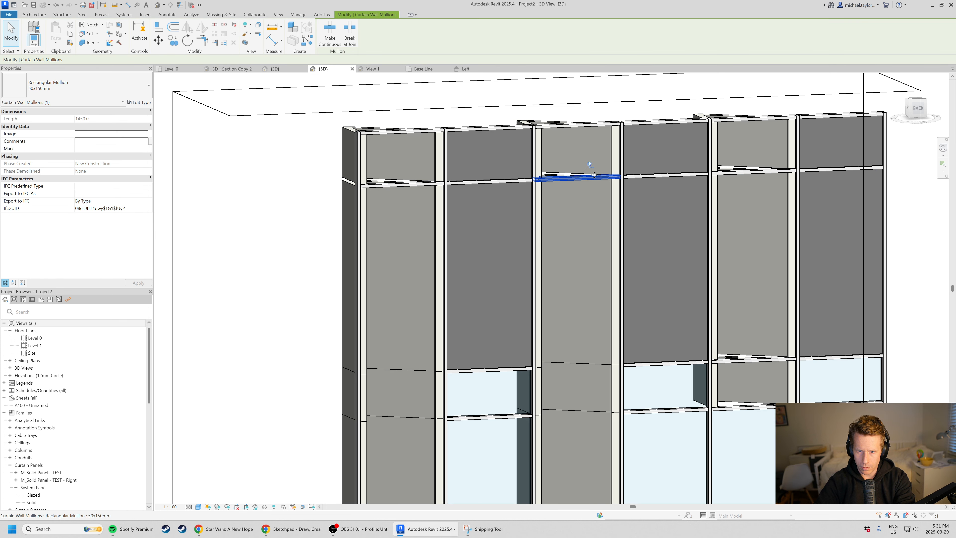
pyautogui.press('Delete')
pyautogui.click(429, 181)
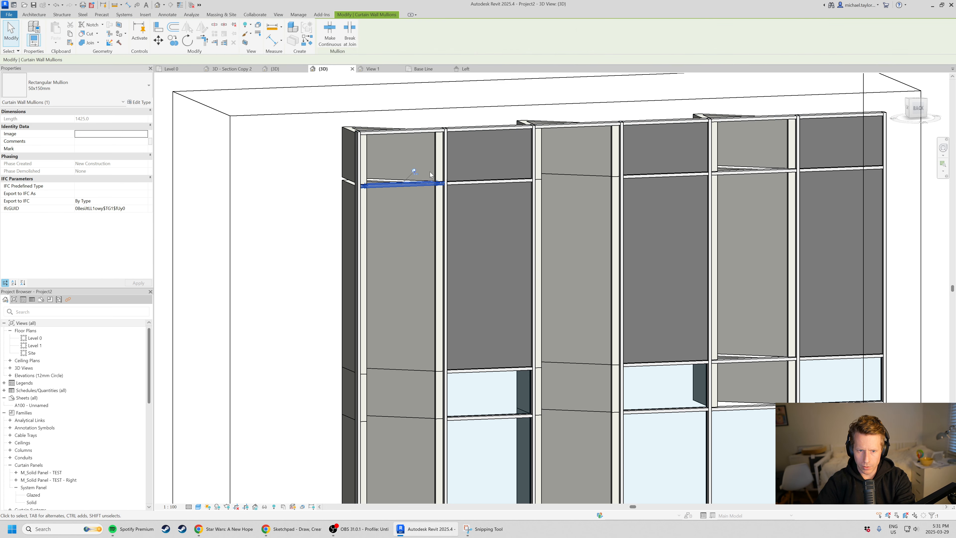
pyautogui.press('Delete')
# In the remaining angled bay, delete the horizontal mullions above and below the tall upper panel.
pyautogui.click(761, 168)
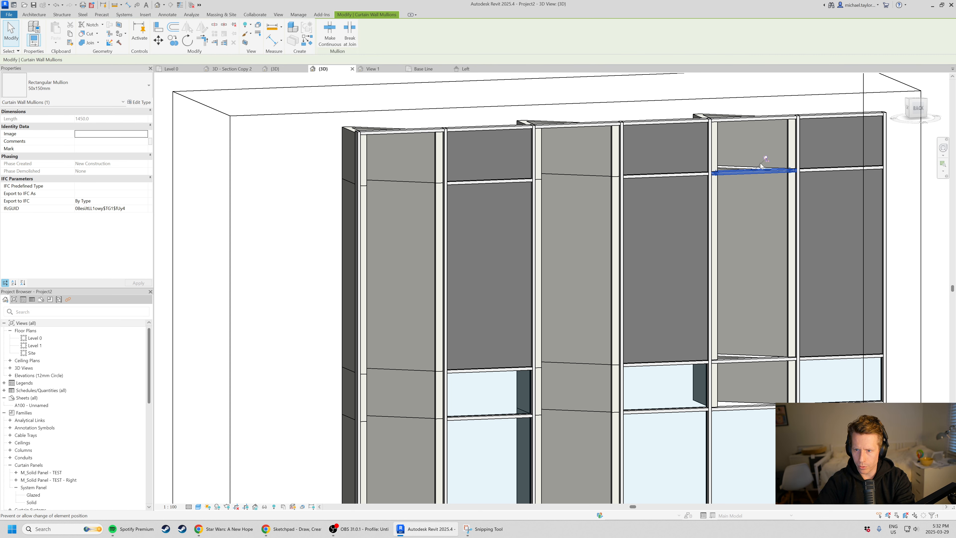
pyautogui.press('Delete')
pyautogui.click(753, 359)
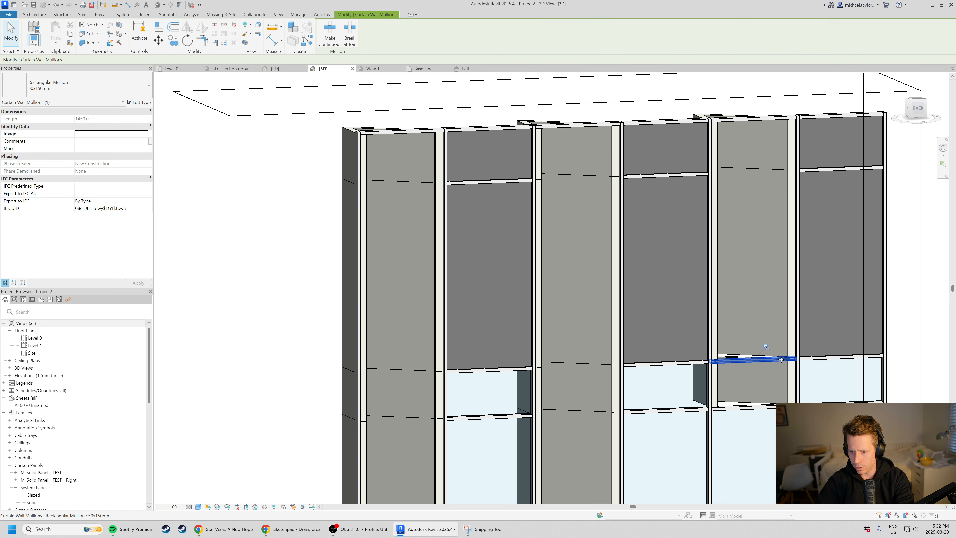
pyautogui.press('Delete')
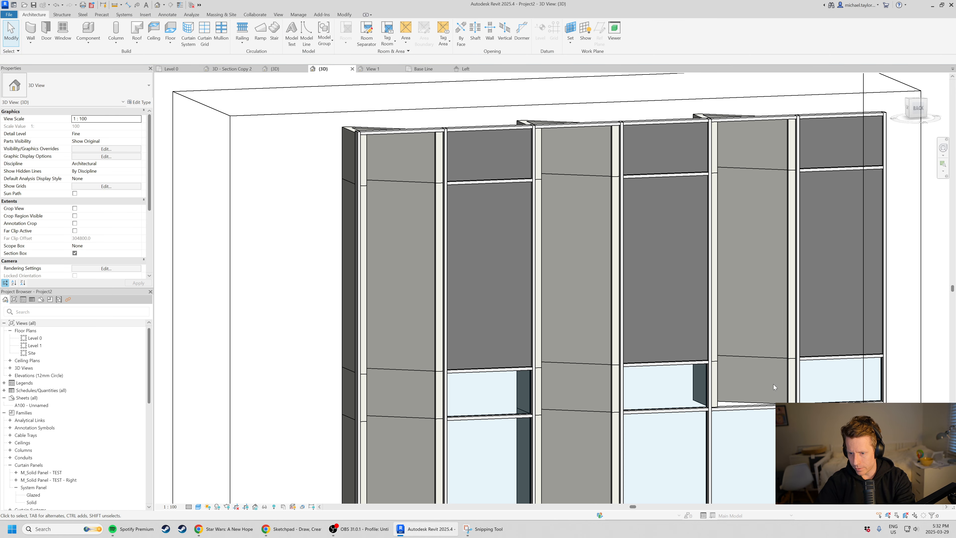
# Match the glazed bottom panel of the angled bay near the far end to the angled panel type directly above it.
pyautogui.scroll(-3, 774, 387)
pyautogui.scroll(-3, 774, 387)
pyautogui.keyDown('shift'); pyautogui.moveTo(422, 358); pyautogui.dragTo(745, 365, button='middle'); pyautogui.keyUp('shift')
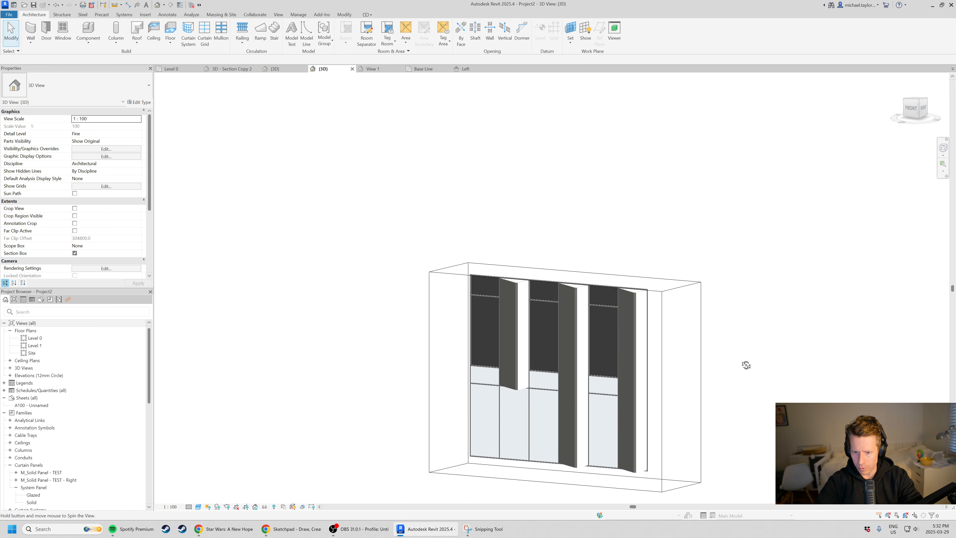
pyautogui.scroll(4, 578, 407)
pyautogui.scroll(-3, 495, 211)
pyautogui.keyDown('shift'); pyautogui.moveTo(495, 211); pyautogui.dragTo(489, 258, button='middle'); pyautogui.keyUp('shift')
pyautogui.scroll(5, 522, 359)
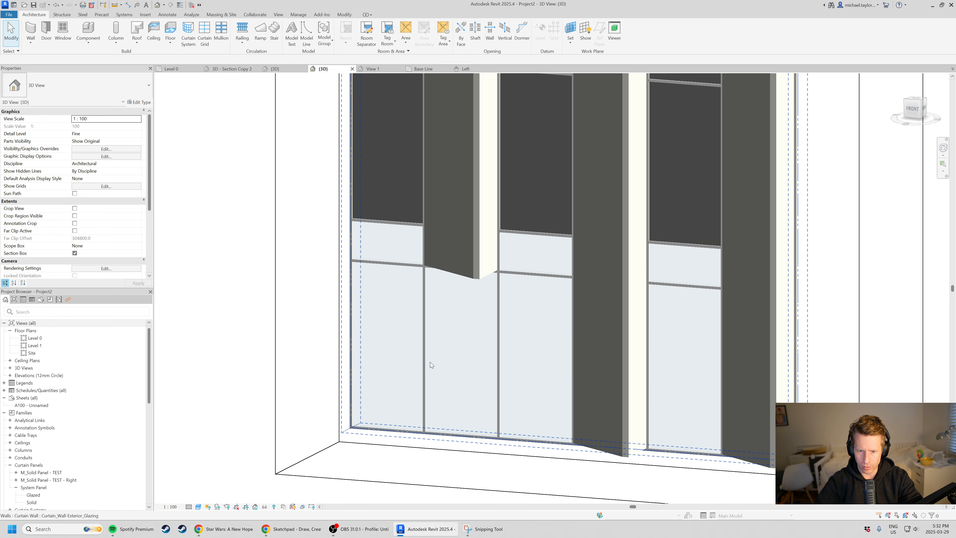
pyautogui.press('a')
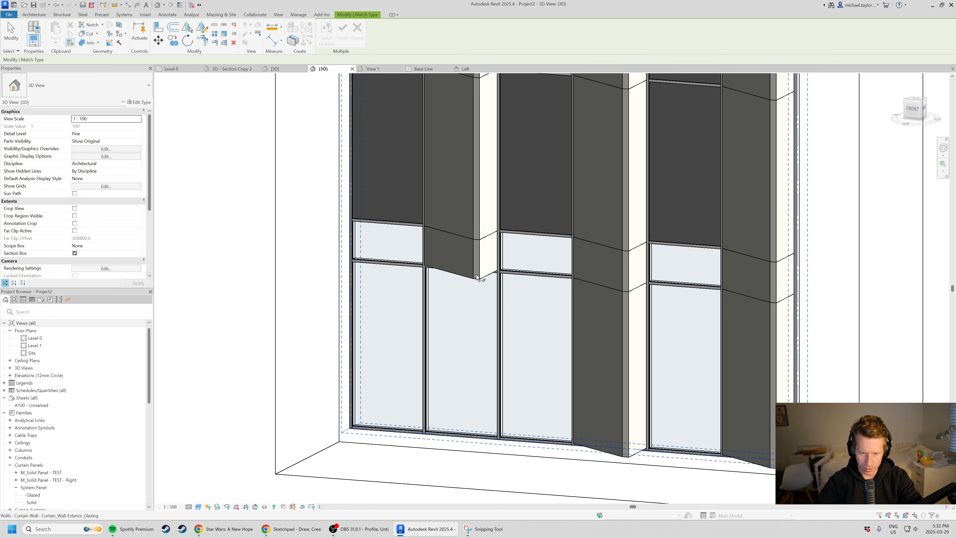
pyautogui.click(483, 260)
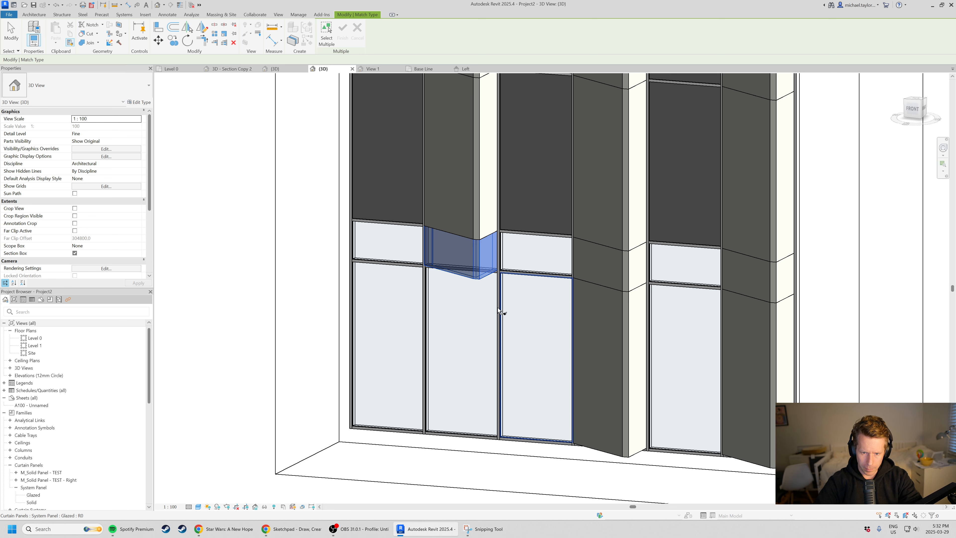
pyautogui.click(428, 310)
pyautogui.press('Escape')
pyautogui.press('Escape')
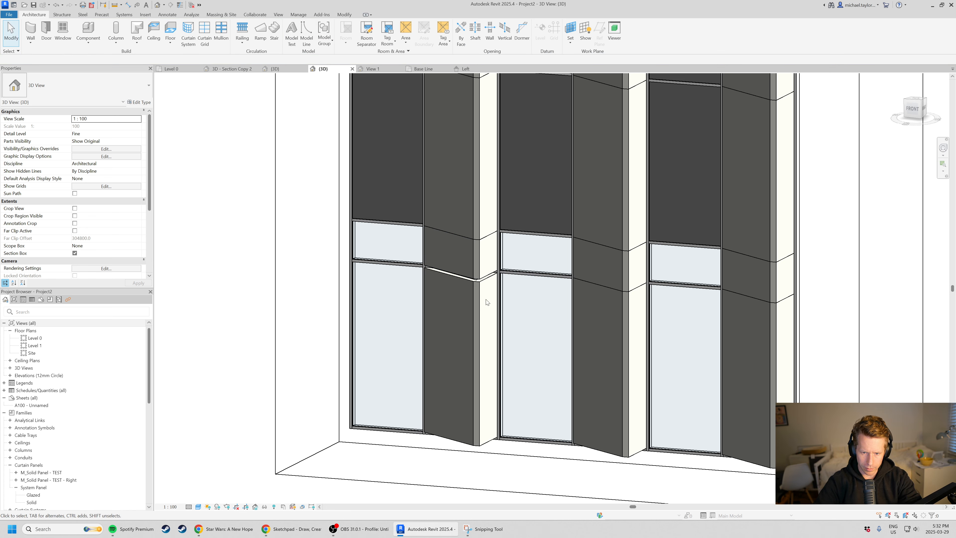
# Delete the last horizontal mullion above the bottom panel of that angled bay and check the facade from the front.
pyautogui.scroll(1, 487, 303)
pyautogui.keyDown('shift'); pyautogui.moveTo(721, 363); pyautogui.dragTo(345, 310, button='middle'); pyautogui.keyUp('shift')
pyautogui.scroll(-3, 345, 310)
pyautogui.scroll(3, 744, 244)
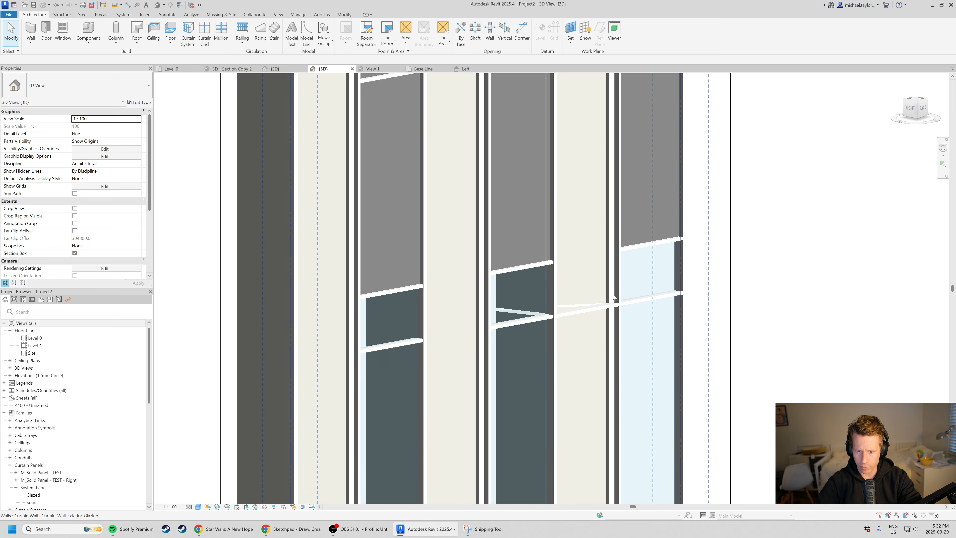
pyautogui.click(593, 303)
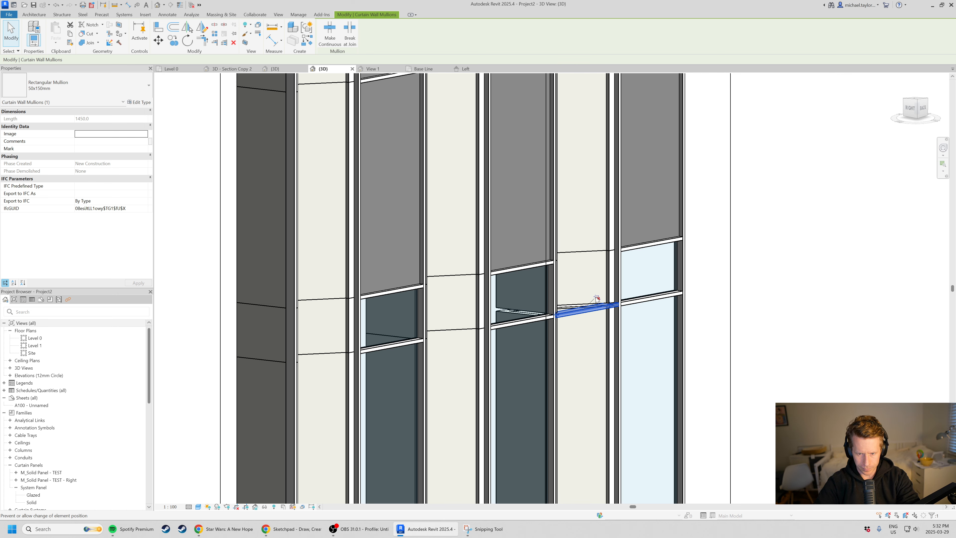
pyautogui.press('Escape')
pyautogui.scroll(-3, 597, 301)
pyautogui.keyDown('shift'); pyautogui.moveTo(550, 331); pyautogui.dragTo(757, 378, button='middle'); pyautogui.keyUp('shift')
pyautogui.scroll(3, 519, 346)
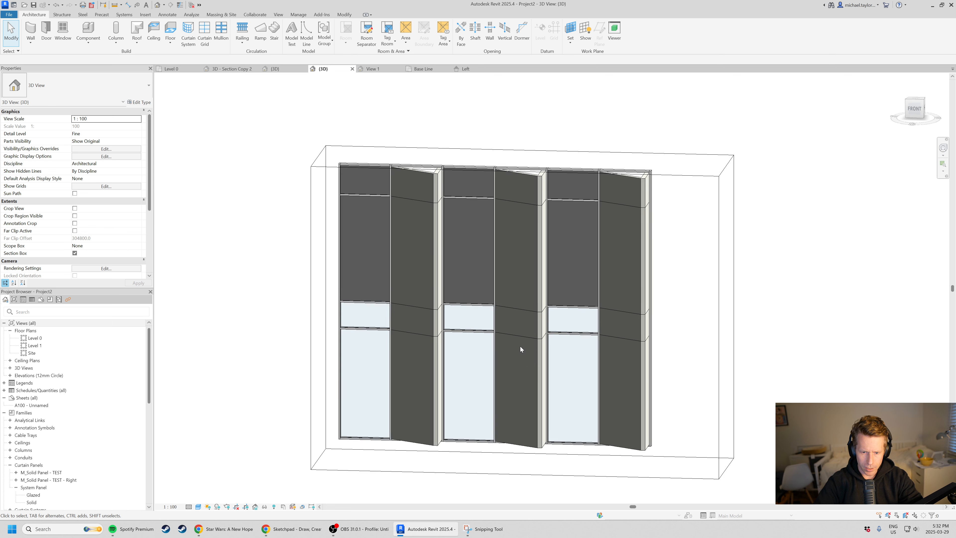
pyautogui.keyDown('shift'); pyautogui.moveTo(520, 349); pyautogui.dragTo(568, 335, button='middle'); pyautogui.keyUp('shift')
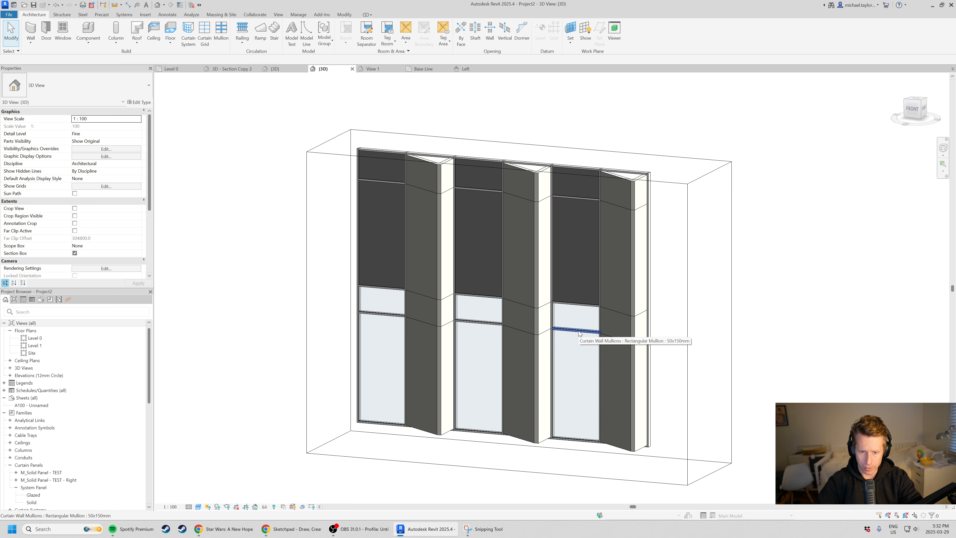
# Select the horizontal curtain grid line above the large lower glazed panels and examine how it crosses the flat and angled bays.
pyautogui.press('Tab')
pyautogui.press('Tab')
pyautogui.click(579, 331)
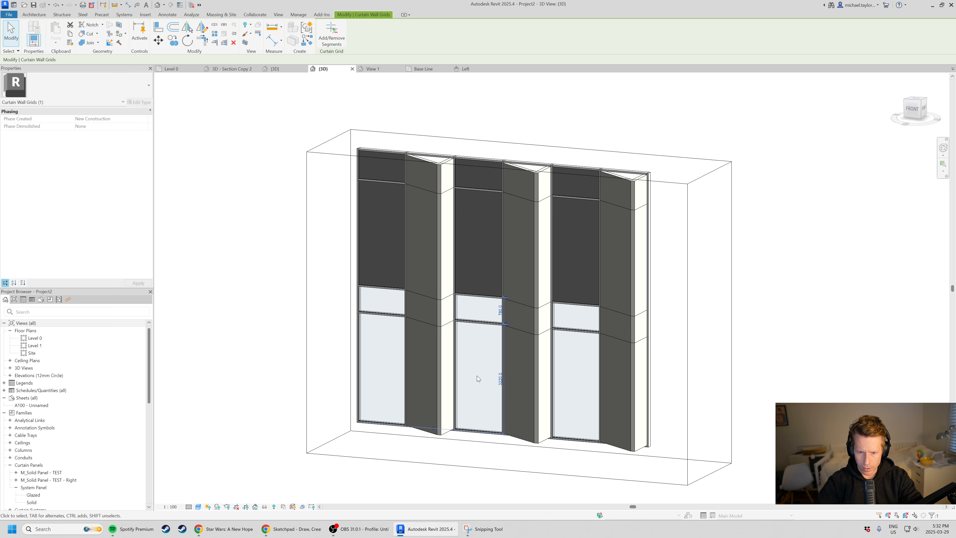
pyautogui.keyDown('shift'); pyautogui.moveTo(478, 379); pyautogui.dragTo(557, 324, button='middle'); pyautogui.keyUp('shift')
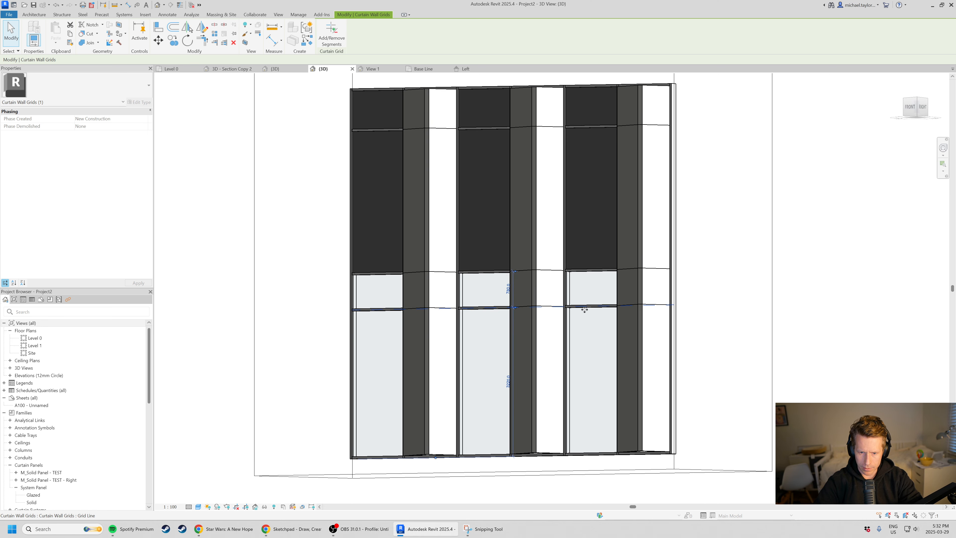
pyautogui.moveTo(585, 310)
pyautogui.mouseDown()
pyautogui.moveTo(589, 335)
pyautogui.moveTo(588, 297)
pyautogui.mouseUp()
pyautogui.scroll(-3, 595, 397)
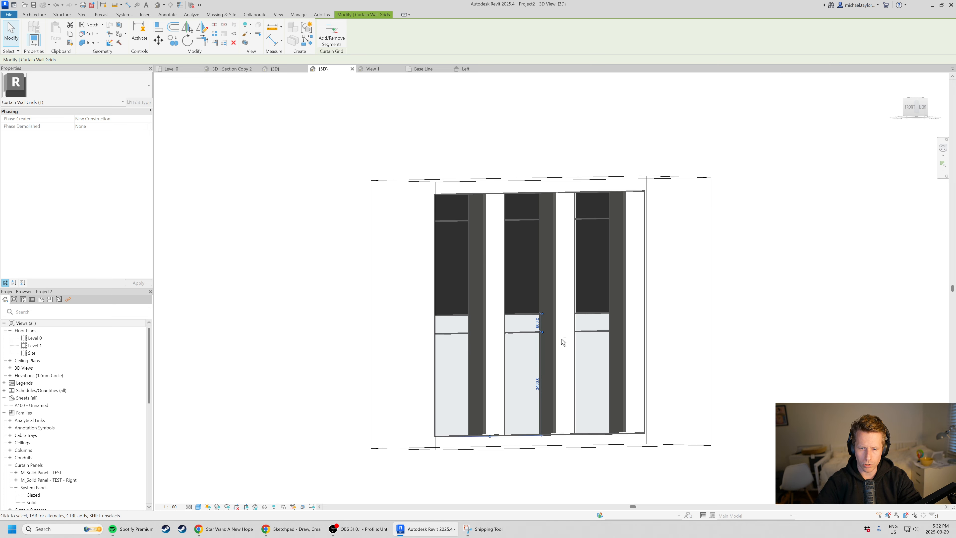
pyautogui.keyDown('shift'); pyautogui.moveTo(564, 340); pyautogui.dragTo(561, 426, button='middle'); pyautogui.keyUp('shift')
pyautogui.press('Escape')
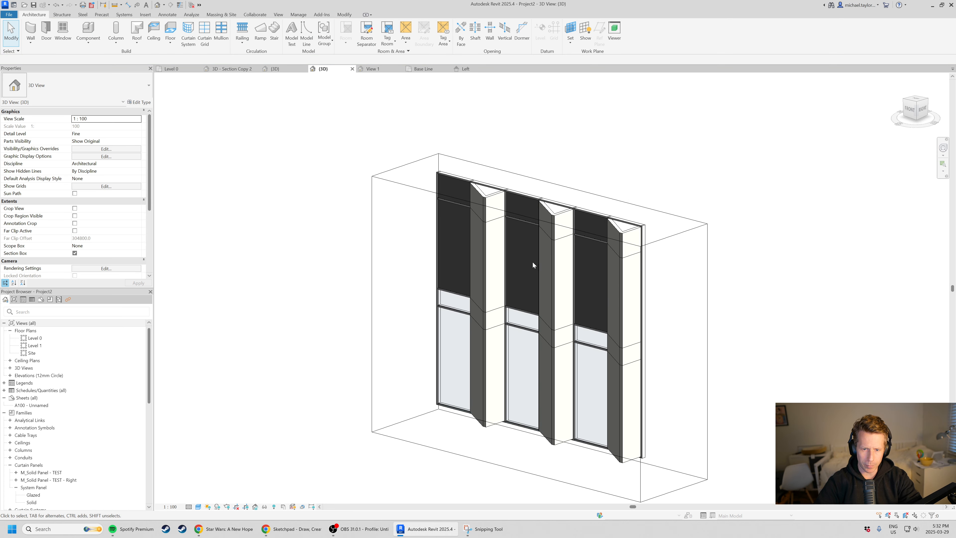
# Select the vertical curtain grid line between the first flat and first angled bays and inspect the panel joints along it.
pyautogui.keyDown('shift'); pyautogui.moveTo(533, 261); pyautogui.dragTo(545, 263, button='middle'); pyautogui.keyUp('shift')
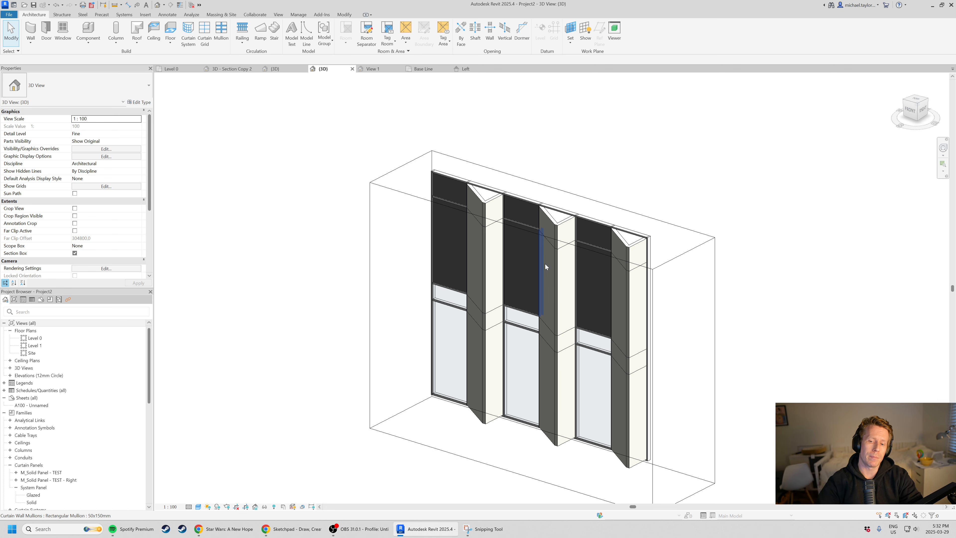
pyautogui.keyDown('shift'); pyautogui.moveTo(653, 328); pyautogui.dragTo(511, 219, button='middle'); pyautogui.keyUp('shift')
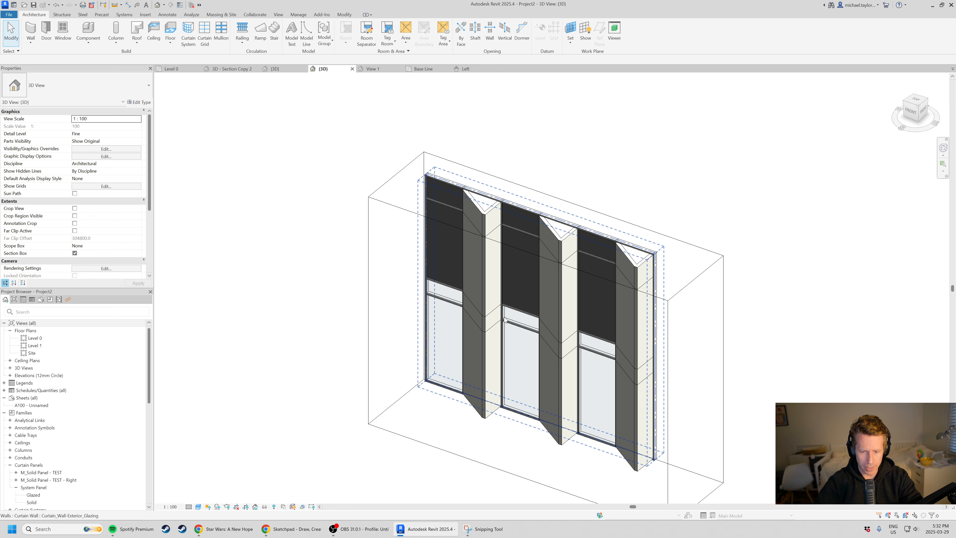
pyautogui.scroll(2, 497, 322)
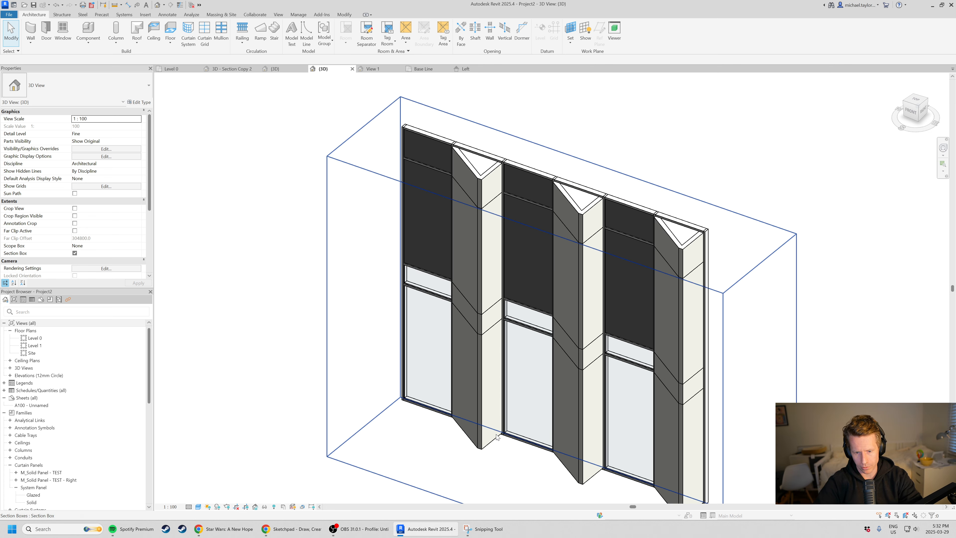
pyautogui.scroll(-1, 493, 270)
pyautogui.scroll(-1, 493, 273)
pyautogui.keyDown('shift'); pyautogui.moveTo(706, 340); pyautogui.dragTo(704, 317, button='middle'); pyautogui.keyUp('shift')
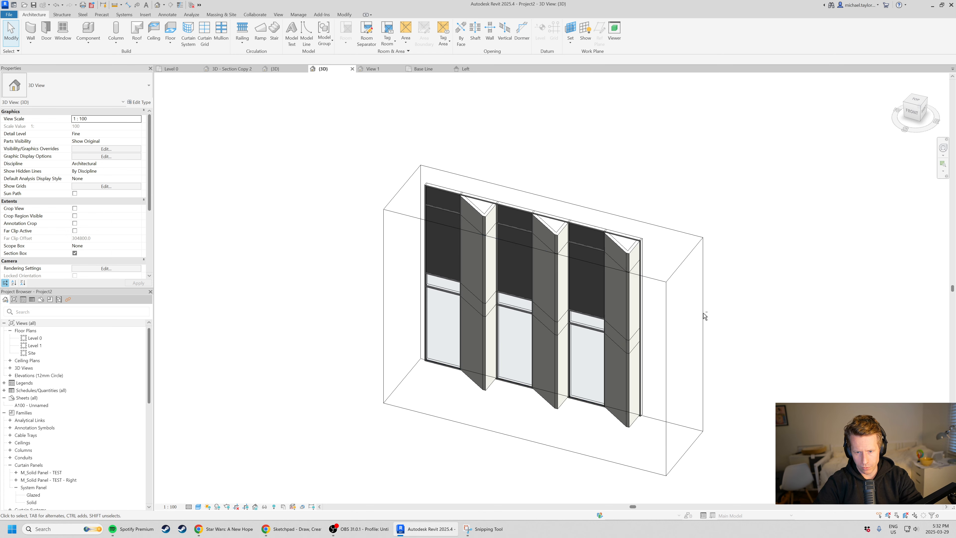
pyautogui.scroll(2, 487, 337)
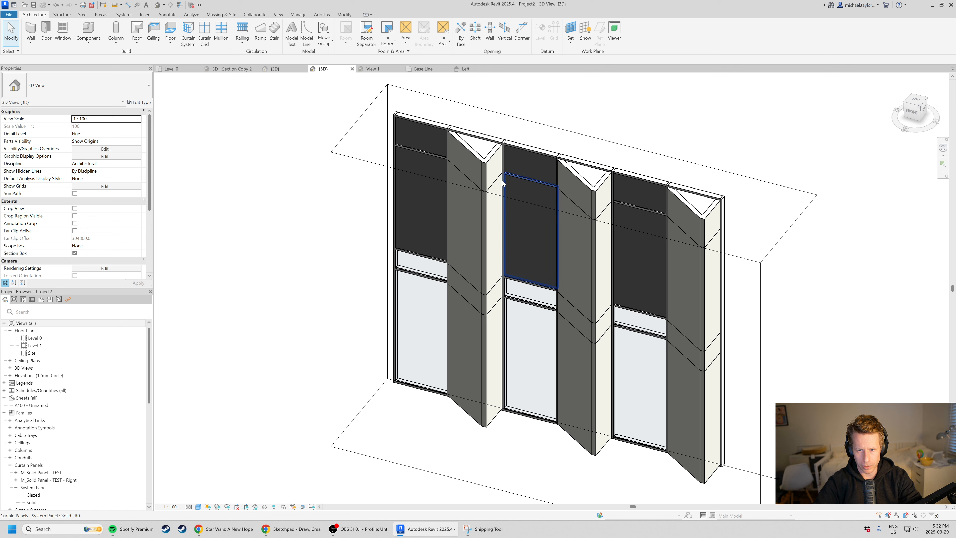
pyautogui.click(448, 201)
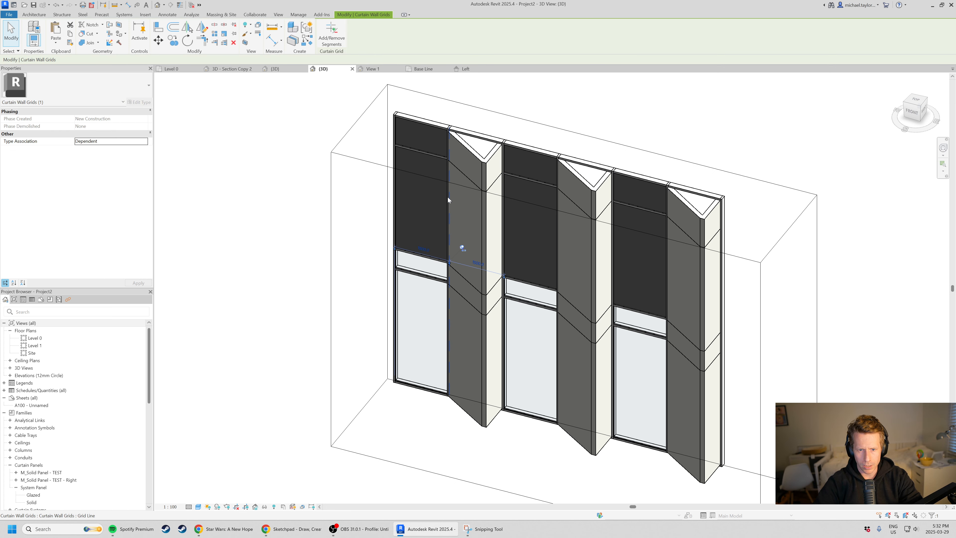
pyautogui.keyDown('shift'); pyautogui.moveTo(453, 294); pyautogui.dragTo(455, 297, button='middle'); pyautogui.keyUp('shift')
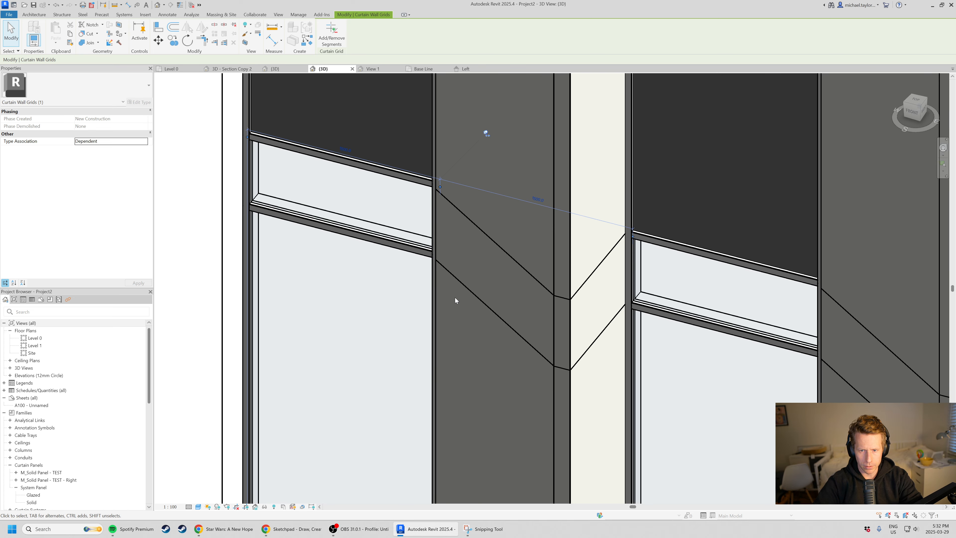
pyautogui.scroll(-8, 451, 265)
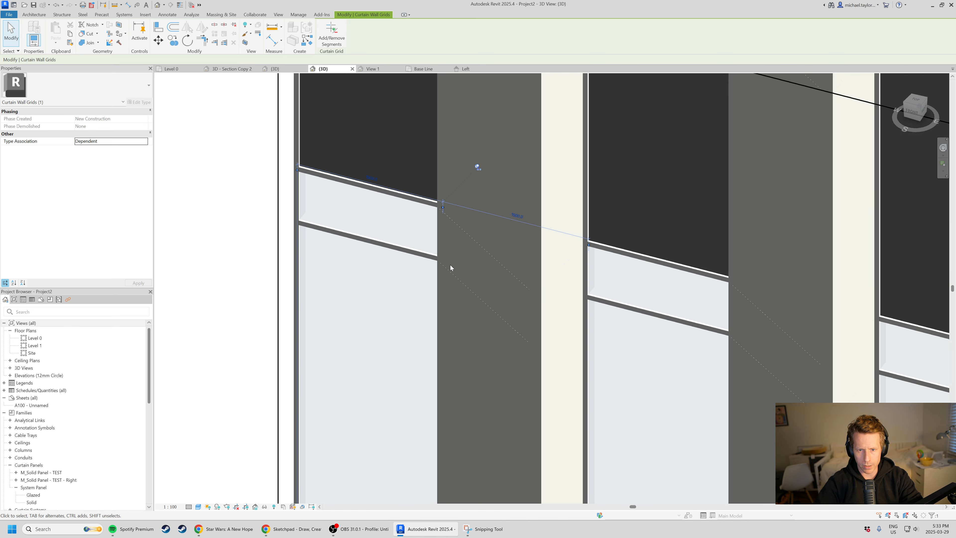
pyautogui.keyDown('shift'); pyautogui.moveTo(452, 262); pyautogui.dragTo(470, 343, button='middle'); pyautogui.keyUp('shift')
pyautogui.click(258, 241)
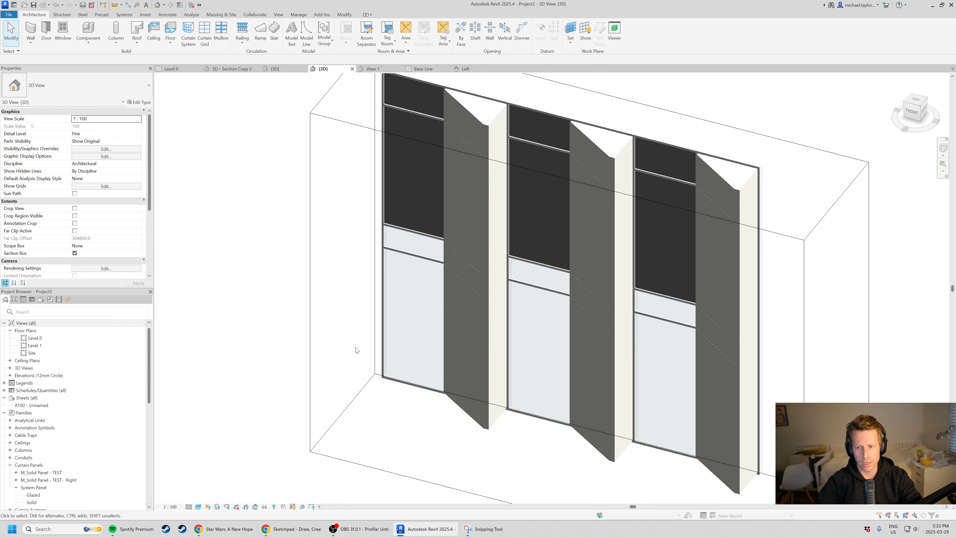
# Open the type properties of the facade's Curtain_Wall-Exterior_Glazing curtain wall.
pyautogui.click(670, 144)
pyautogui.click(814, 198)
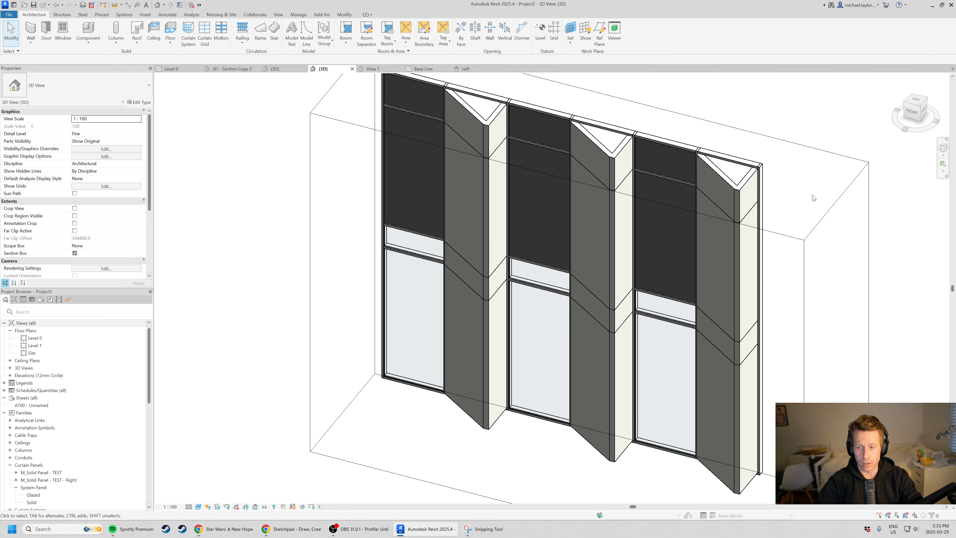
pyautogui.scroll(-2, 814, 199)
pyautogui.moveTo(813, 198); pyautogui.dragTo(668, 210, button='middle')
pyautogui.scroll(3, 632, 194)
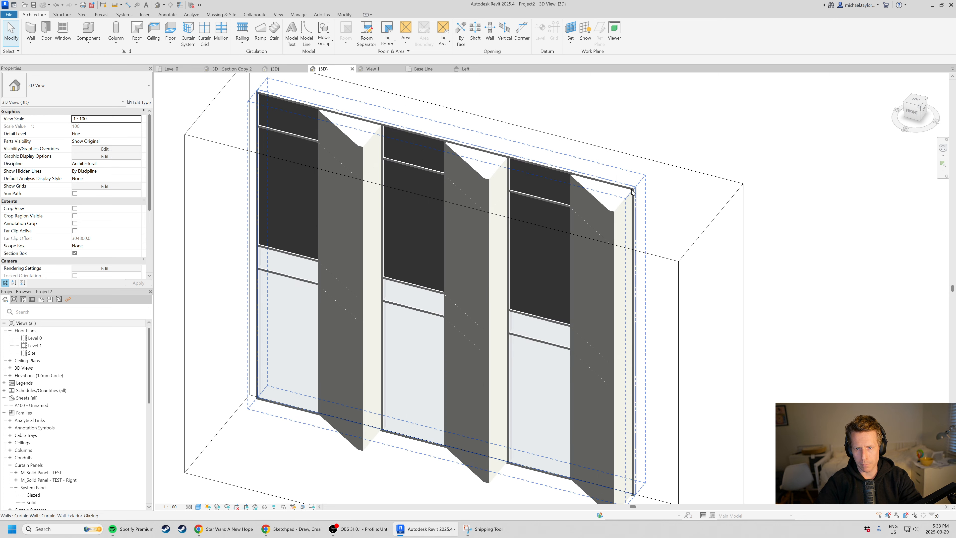
pyautogui.click(642, 191)
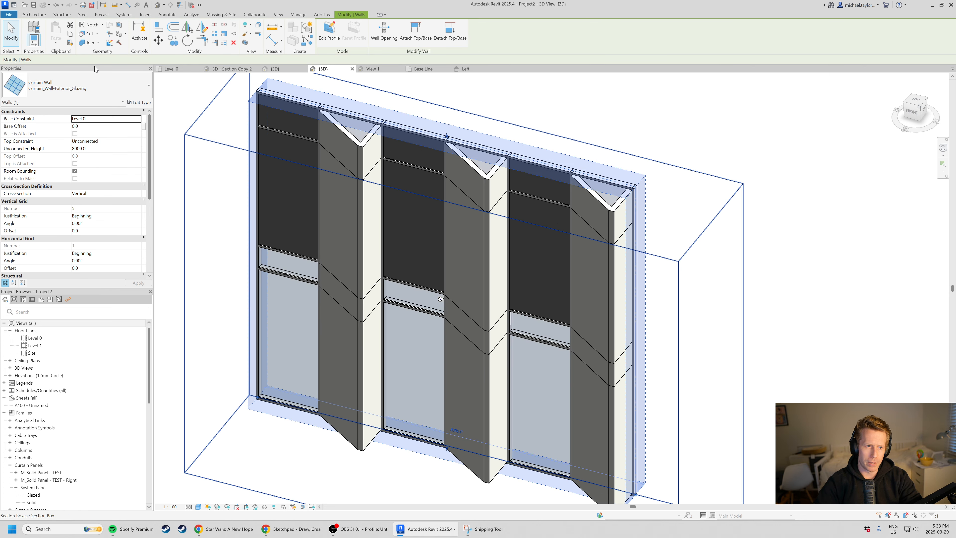
pyautogui.click(138, 103)
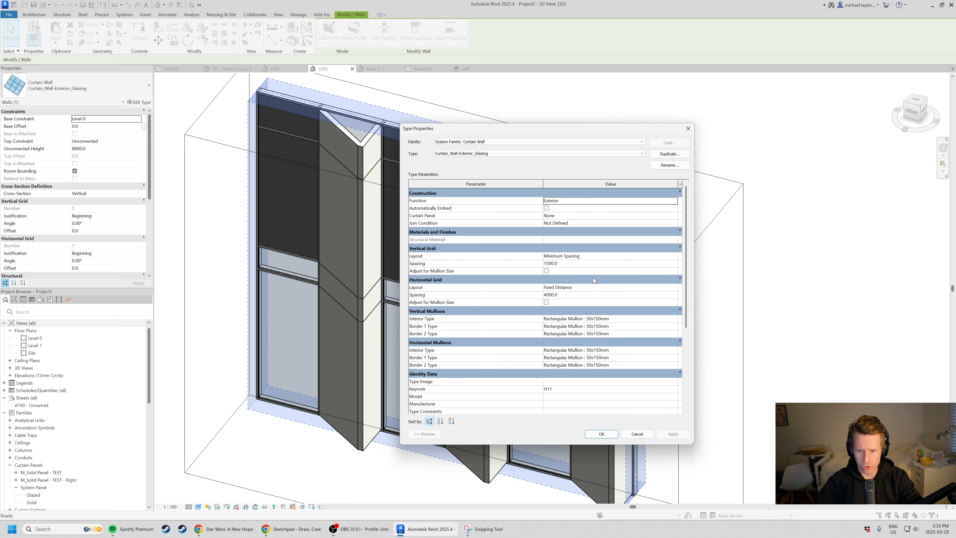
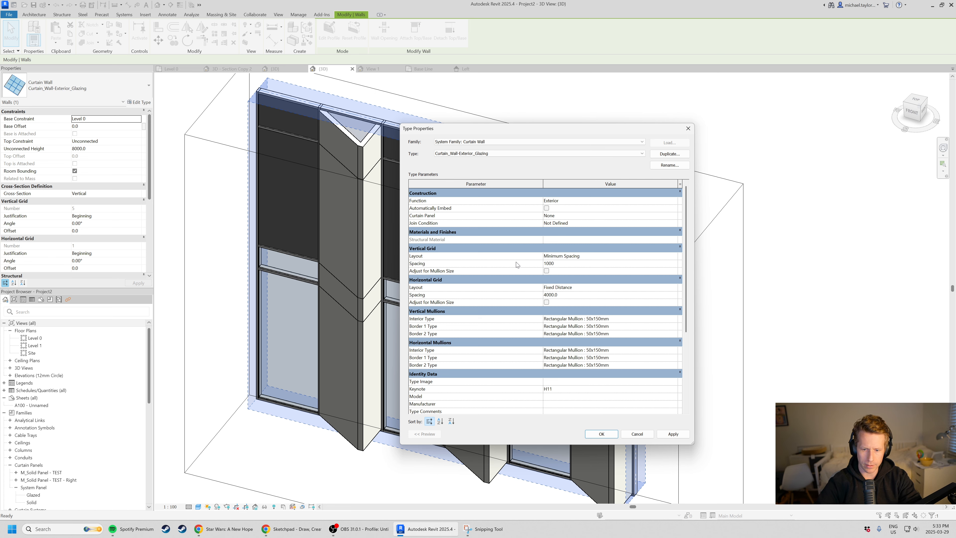
# Apply the curtain wall type's Minimum Spacing vertical grid at 1000 mm and check the regenerated bays.
pyautogui.click(602, 434)
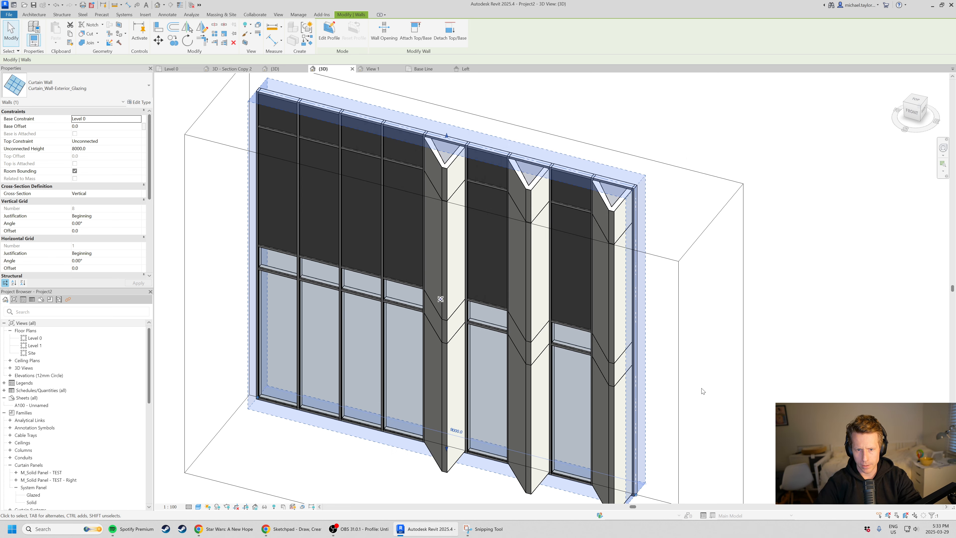
pyautogui.click(774, 393)
pyautogui.scroll(-2, 595, 339)
pyautogui.keyDown('shift'); pyautogui.moveTo(551, 352); pyautogui.dragTo(747, 256, button='middle'); pyautogui.keyUp('shift')
pyautogui.keyDown('shift'); pyautogui.moveTo(631, 215); pyautogui.dragTo(377, 188, button='middle'); pyautogui.keyUp('shift')
pyautogui.scroll(4, 348, 180)
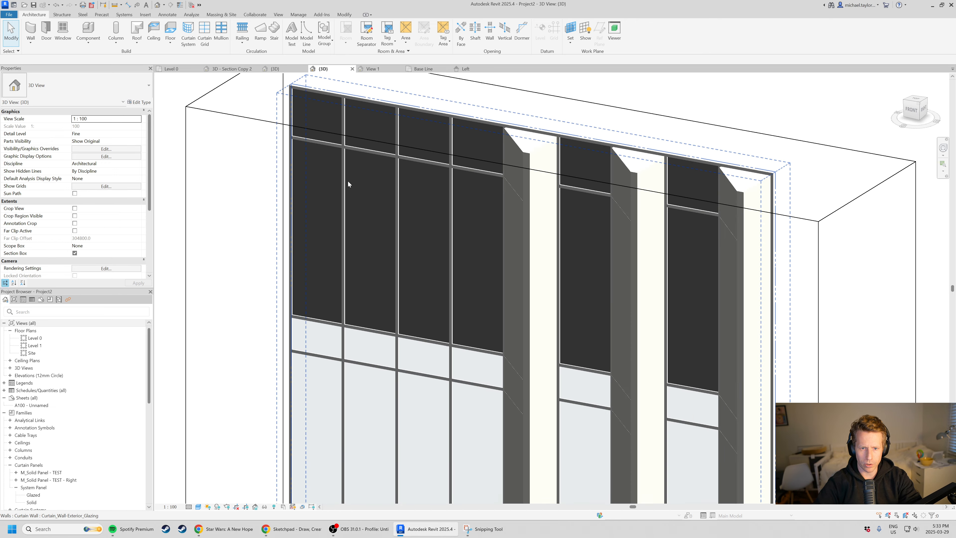
# Match the type of the first angled bay's top panel onto all four flat panels in the third bay.
pyautogui.press('m')
pyautogui.press('a')
pyautogui.click(524, 185)
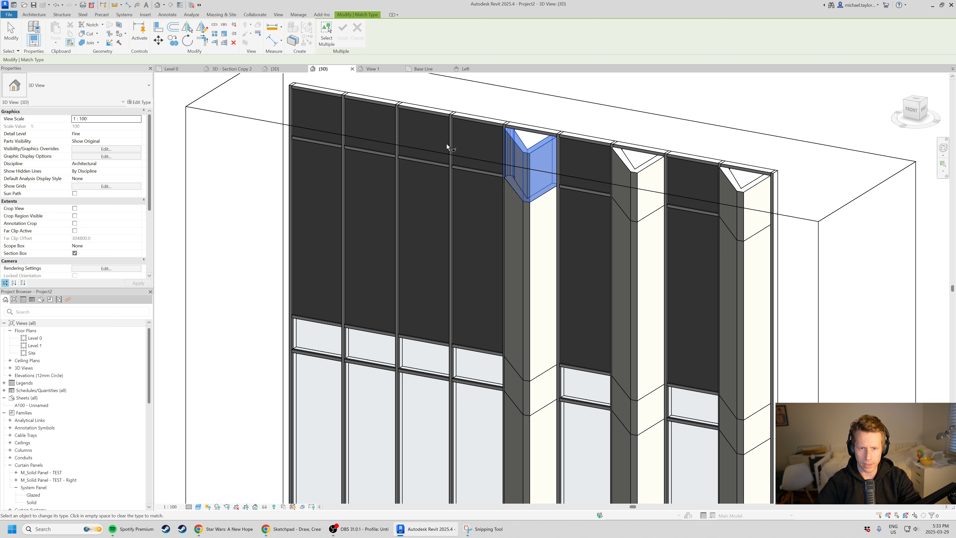
pyautogui.click(448, 145)
pyautogui.click(448, 189)
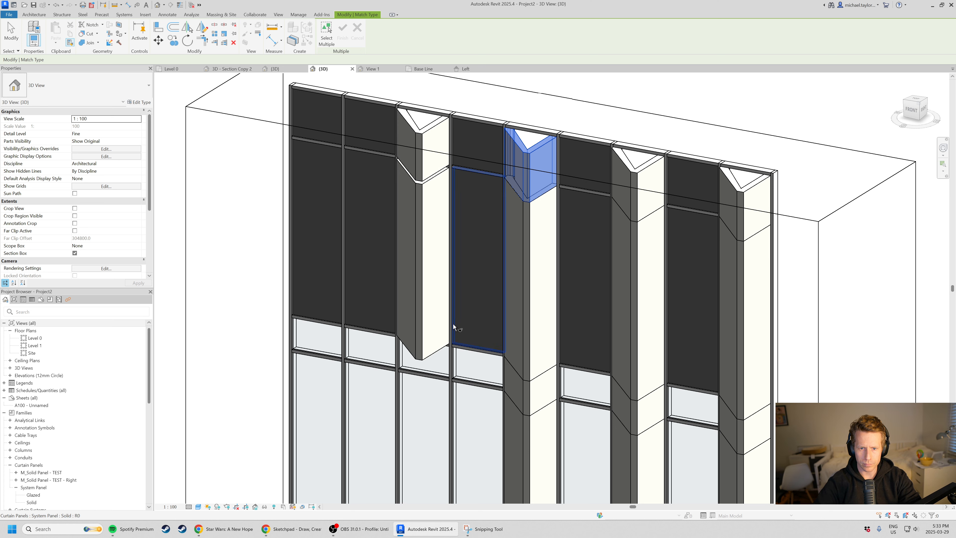
pyautogui.click(446, 365)
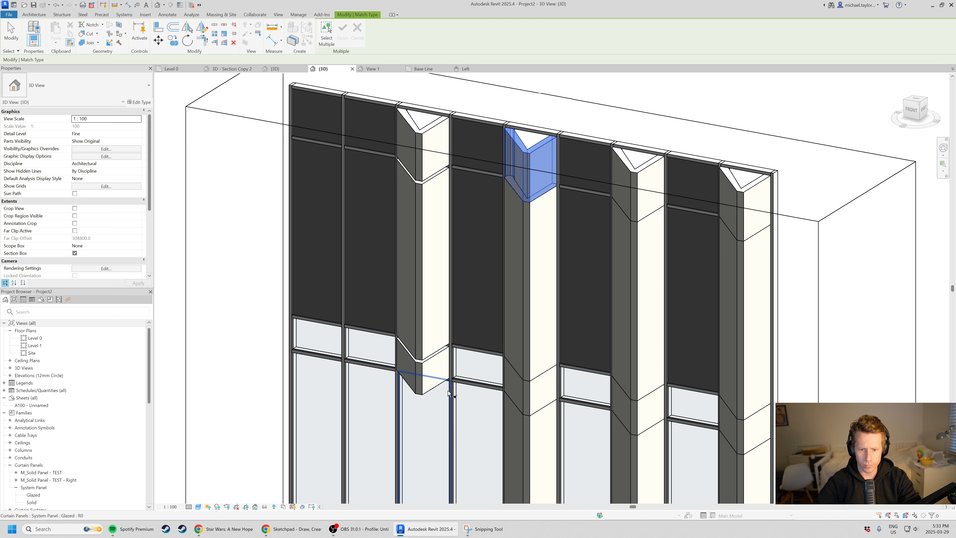
pyautogui.click(448, 390)
pyautogui.scroll(-4, 445, 365)
pyautogui.press('Escape')
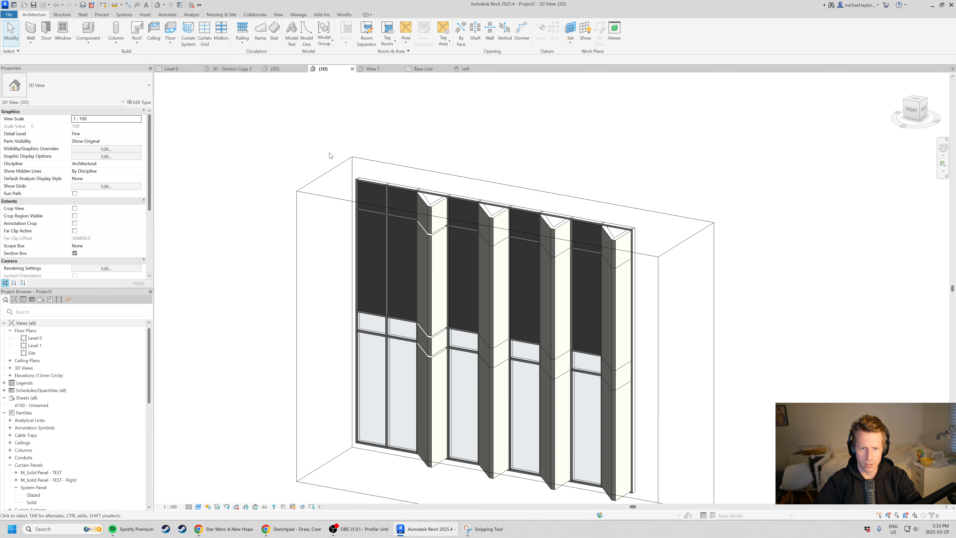
# Change only the curtain panels in the first bay to the M_Solid Panel - TEST : Solid Panel type.
pyautogui.moveTo(319, 128); pyautogui.dragTo(391, 494)
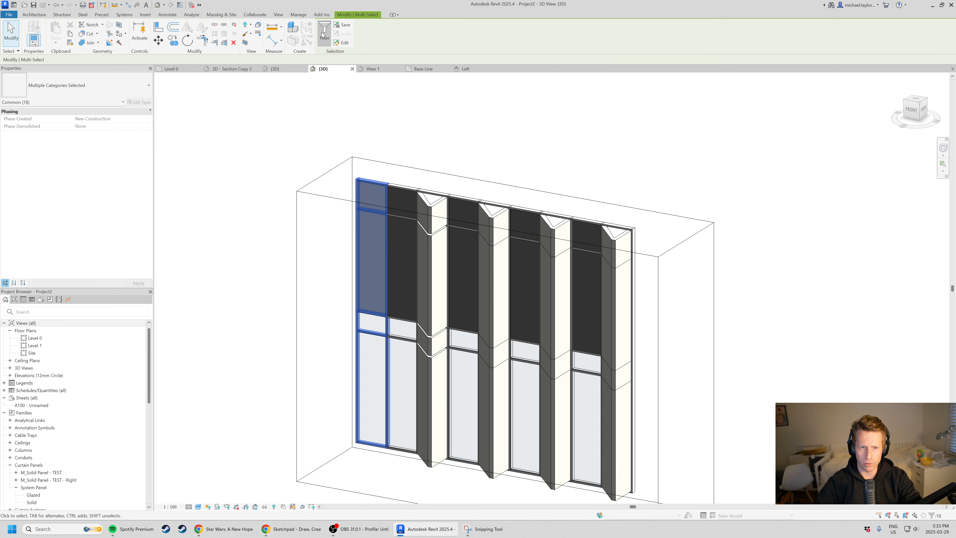
pyautogui.click(324, 34)
pyautogui.click(828, 151)
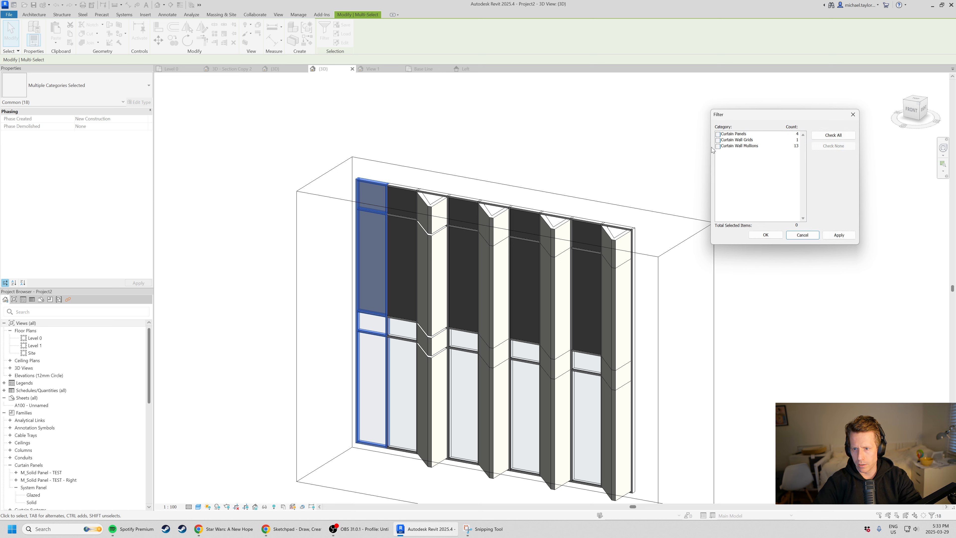
pyautogui.click(718, 135)
pyautogui.click(765, 235)
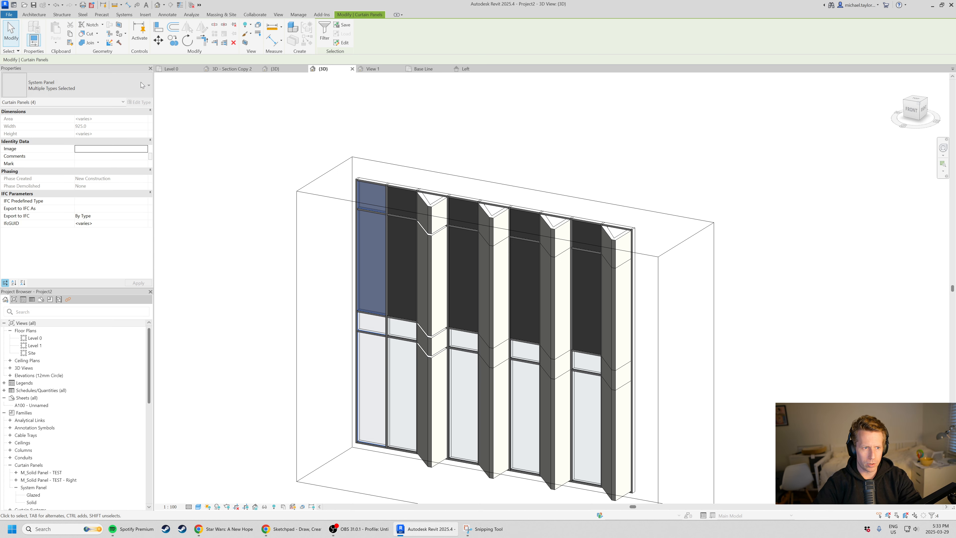
pyautogui.click(75, 86)
pyautogui.scroll(-1, 44, 445)
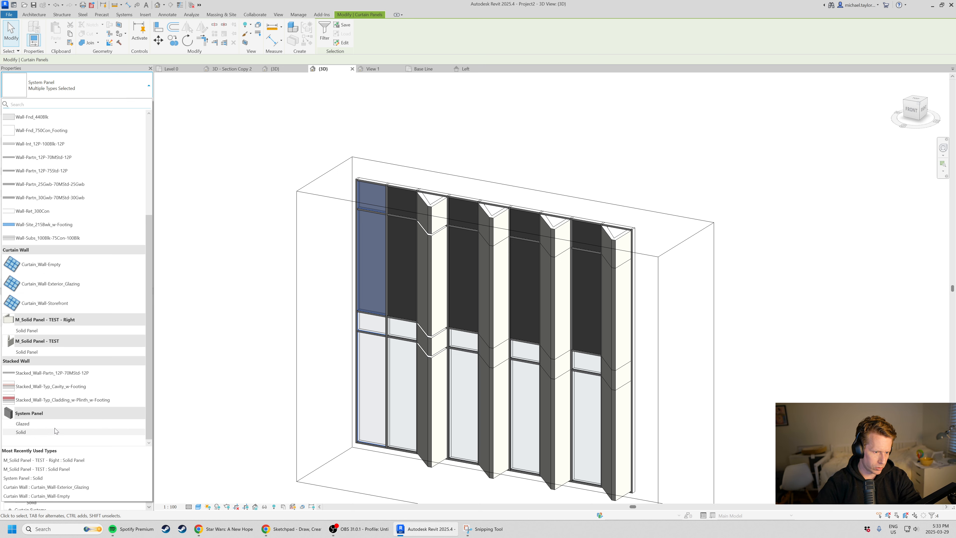
pyautogui.moveTo(49, 352)
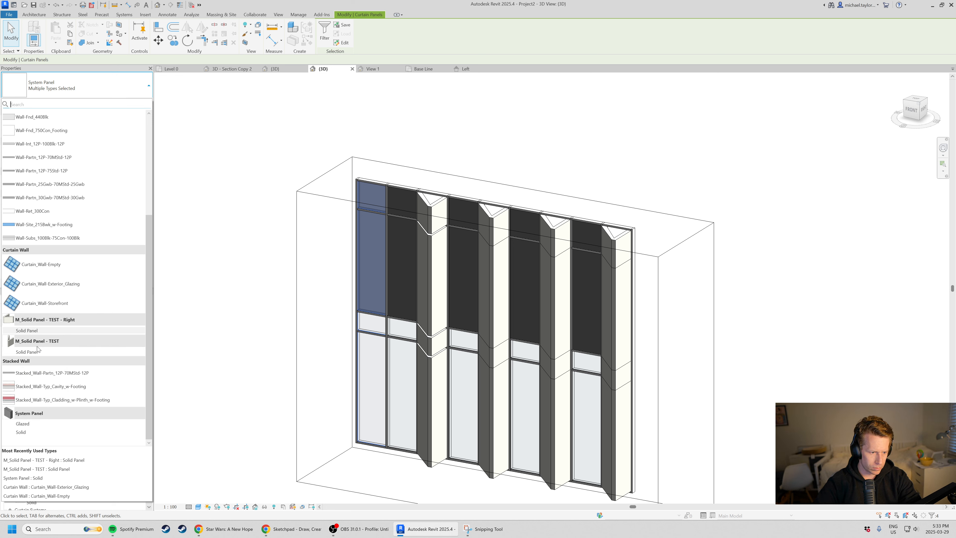
pyautogui.click(32, 353)
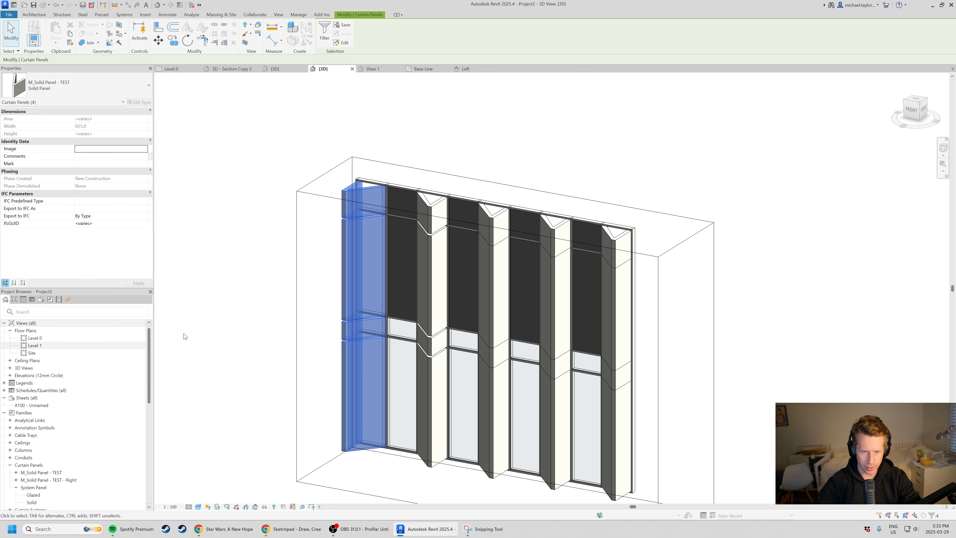
pyautogui.click(216, 346)
# Pull the end face of the section box inward so it cuts through the last angled bay.
pyautogui.keyDown('shift'); pyautogui.moveTo(526, 205); pyautogui.dragTo(431, 308, button='middle'); pyautogui.keyUp('shift')
pyautogui.click(622, 212)
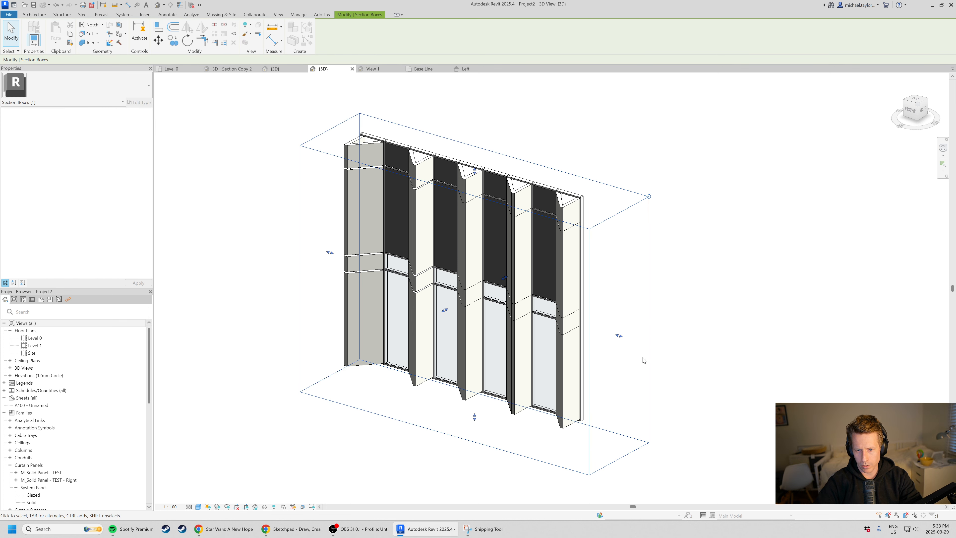
pyautogui.scroll(3, 626, 364)
pyautogui.moveTo(615, 321); pyautogui.dragTo(527, 320)
pyautogui.keyDown('shift'); pyautogui.moveTo(527, 320); pyautogui.dragTo(528, 406, button='middle'); pyautogui.keyUp('shift')
pyautogui.scroll(-3, 528, 406)
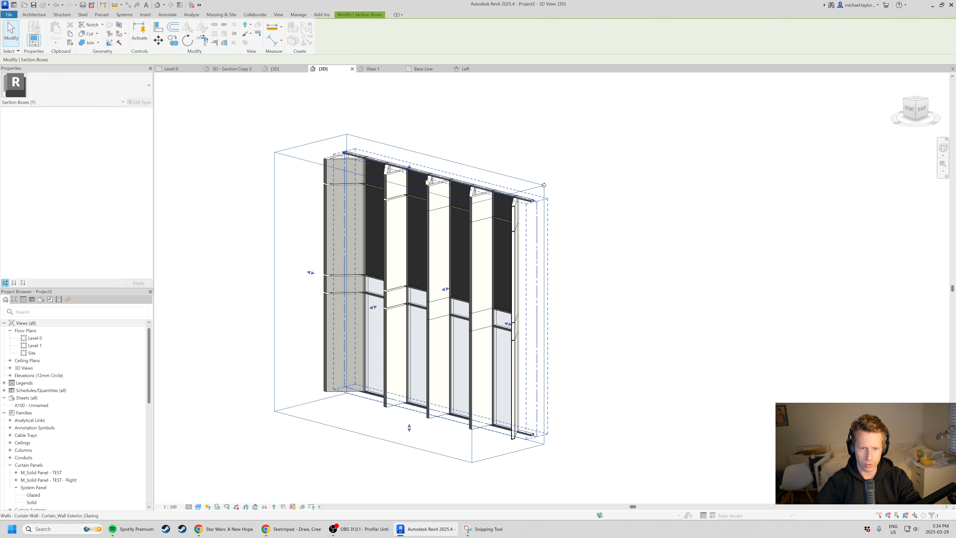
# Lower the top of the section box through the dark upper panels and examine the angled panels' cut profiles from several sides.
pyautogui.keyDown('shift'); pyautogui.moveTo(416, 165); pyautogui.dragTo(426, 267, button='middle'); pyautogui.keyUp('shift')
pyautogui.scroll(2, 426, 267)
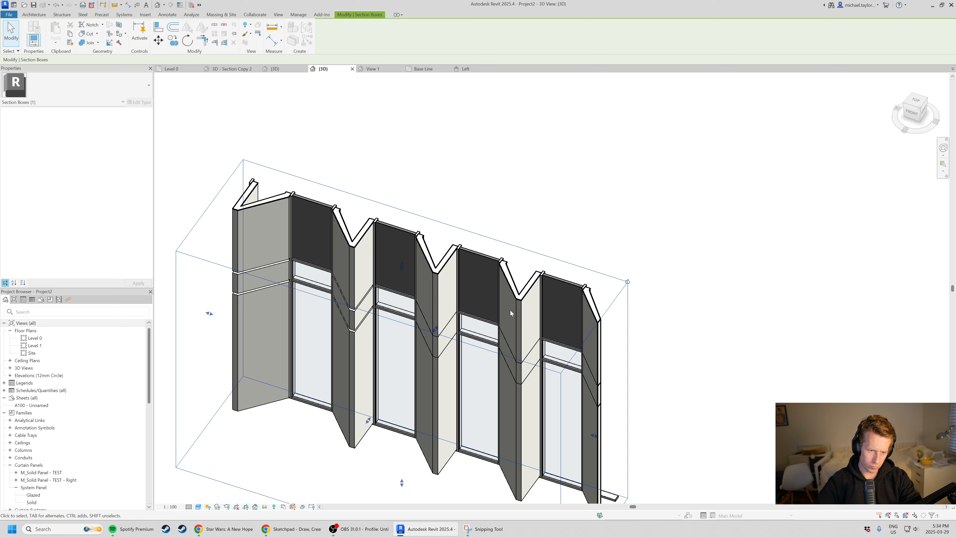
pyautogui.keyDown('shift'); pyautogui.moveTo(511, 312); pyautogui.dragTo(514, 338, button='middle'); pyautogui.keyUp('shift')
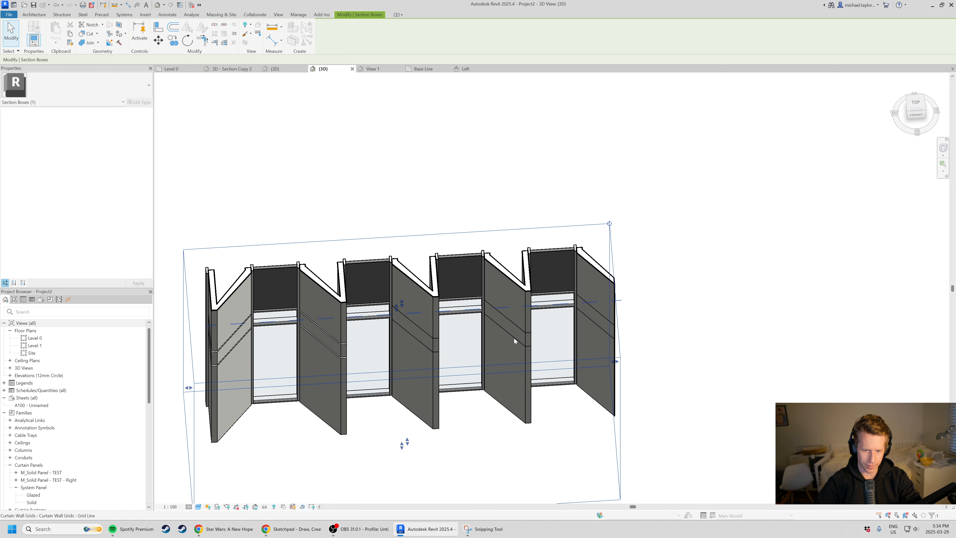
pyautogui.keyDown('shift'); pyautogui.moveTo(625, 308); pyautogui.dragTo(430, 190, button='middle'); pyautogui.keyUp('shift')
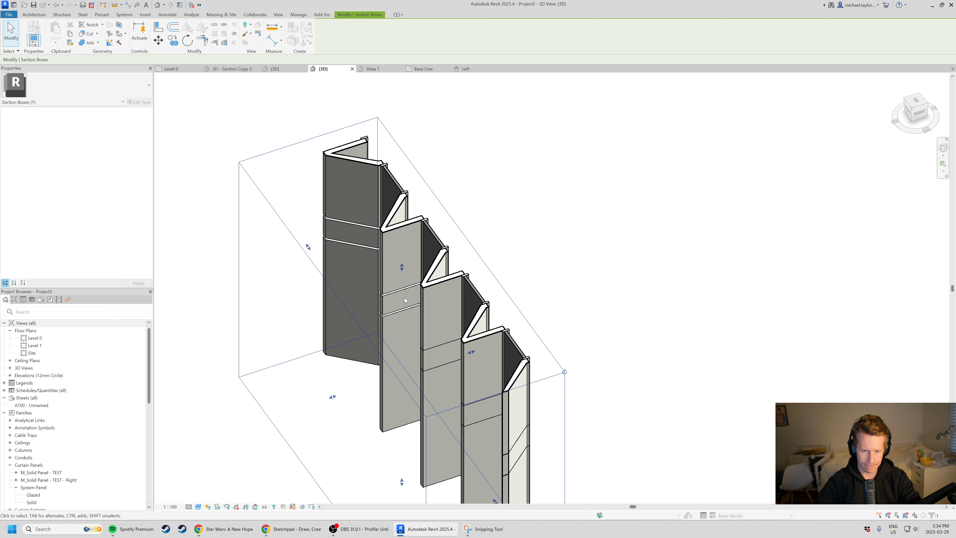
pyautogui.scroll(-2, 430, 189)
pyautogui.keyDown('shift'); pyautogui.moveTo(467, 377); pyautogui.dragTo(453, 279, button='middle'); pyautogui.keyUp('shift')
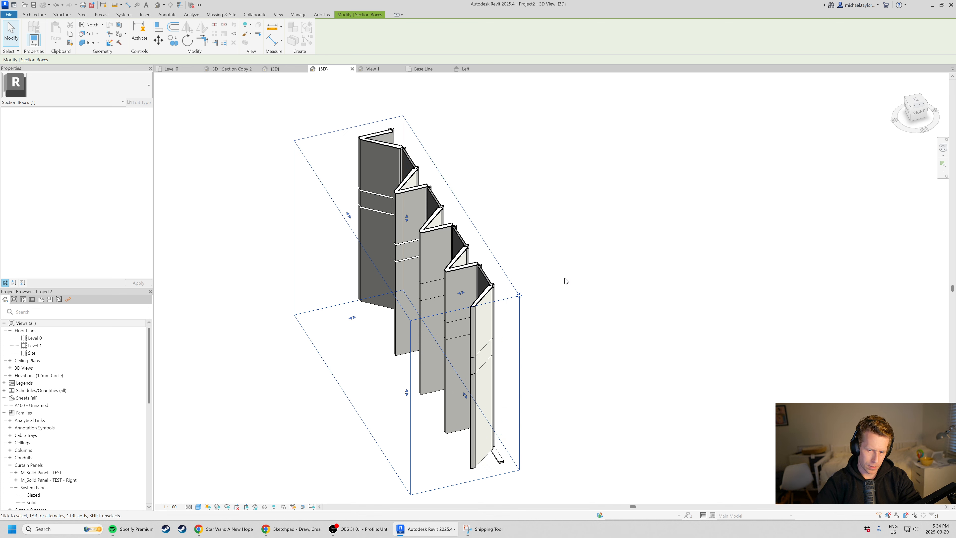
pyautogui.scroll(-1, 561, 277)
pyautogui.keyDown('shift'); pyautogui.moveTo(373, 353); pyautogui.dragTo(450, 324, button='middle'); pyautogui.keyUp('shift')
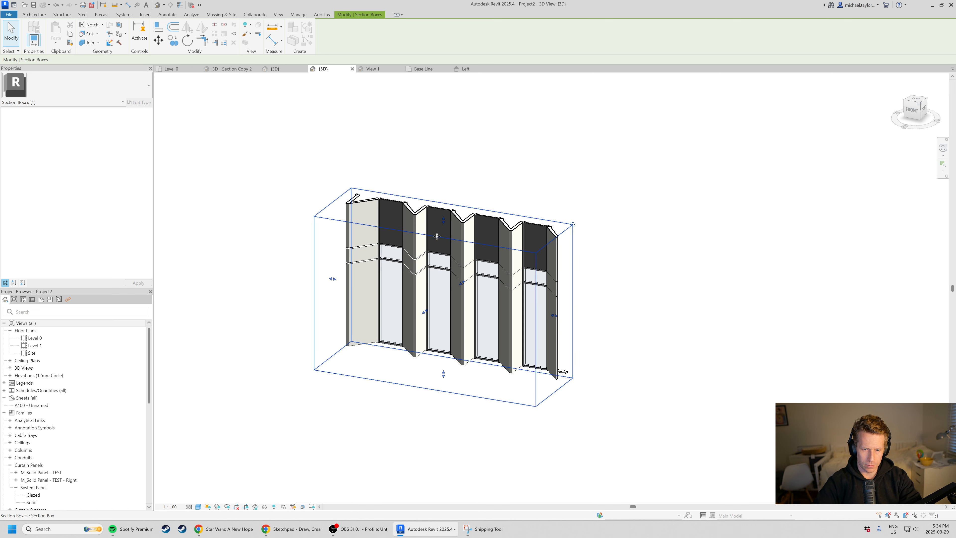
pyautogui.scroll(1, 436, 236)
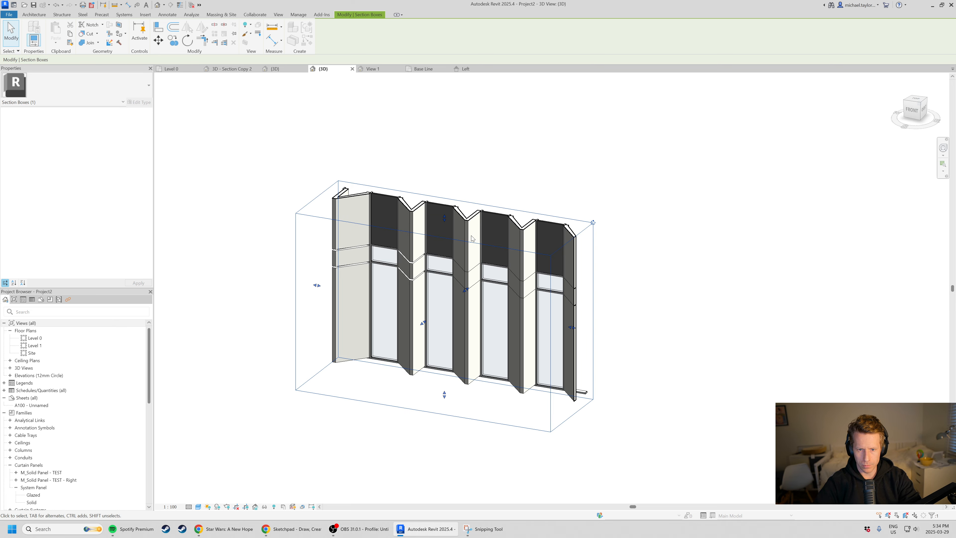
# Raise the section box's top back above the curtain wall and view the whole facade from the front.
pyautogui.moveTo(444, 217); pyautogui.dragTo(445, 155)
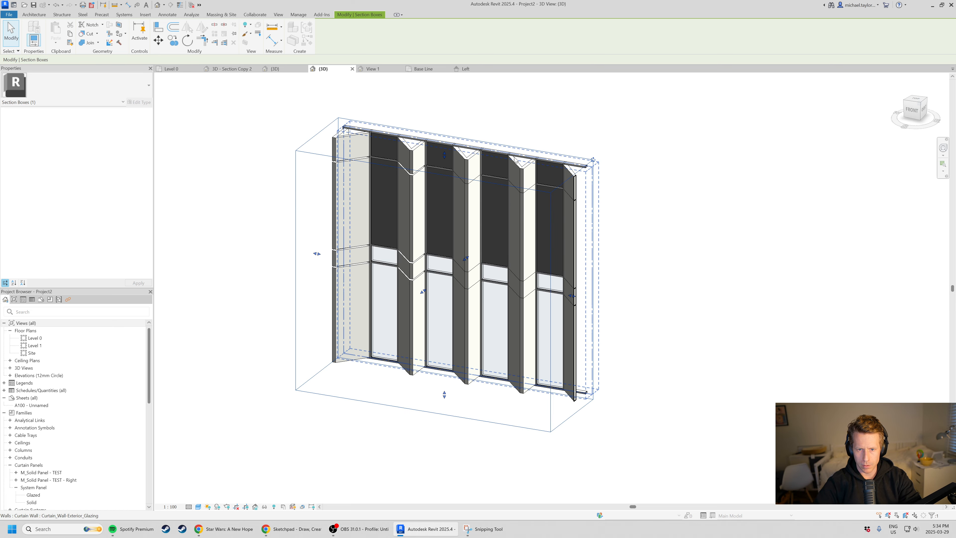
pyautogui.keyDown('shift'); pyautogui.moveTo(632, 304); pyautogui.dragTo(592, 298, button='middle'); pyautogui.keyUp('shift')
pyautogui.scroll(2, 460, 120)
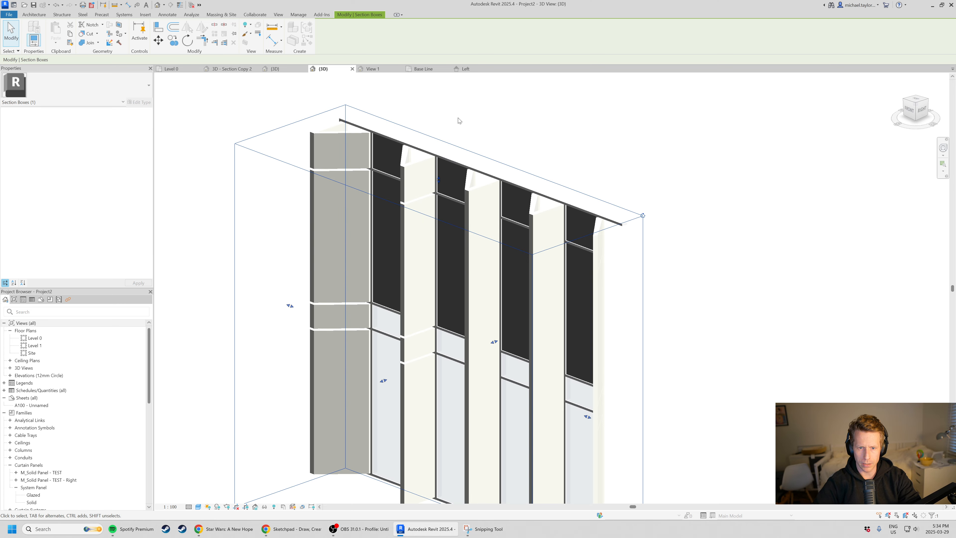
pyautogui.scroll(-3, 491, 220)
pyautogui.keyDown('shift'); pyautogui.moveTo(512, 388); pyautogui.dragTo(585, 321, button='middle'); pyautogui.keyUp('shift')
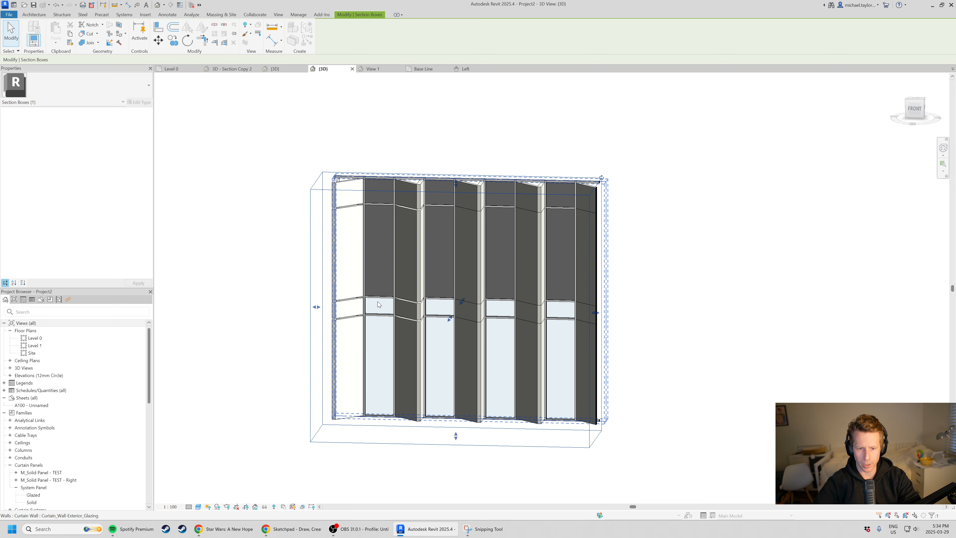
pyautogui.scroll(2, 379, 305)
pyautogui.keyDown('shift'); pyautogui.moveTo(343, 312); pyautogui.dragTo(434, 323, button='middle'); pyautogui.keyUp('shift')
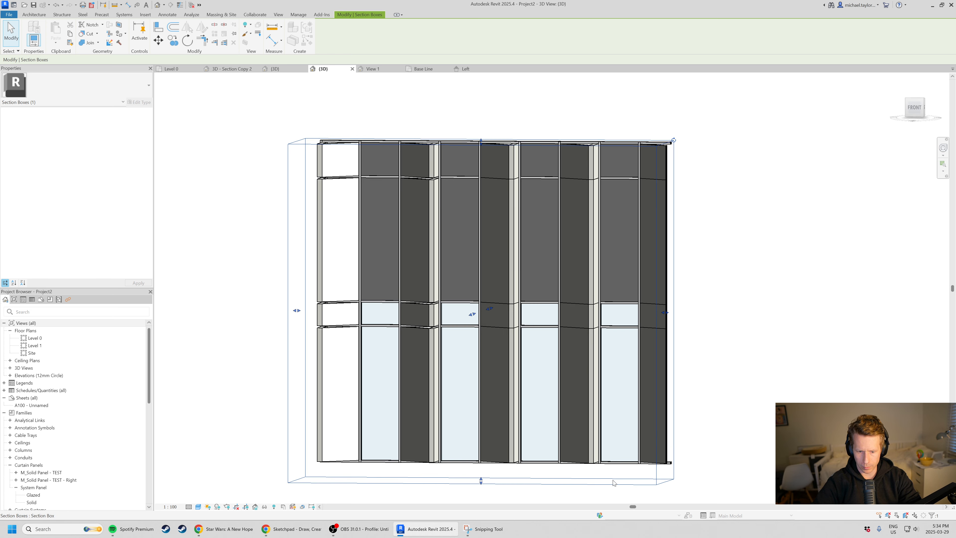
# Switch to Sketchpad in Chrome to review the marked-up facade image, and return to the Revit model.
pyautogui.click(292, 529)
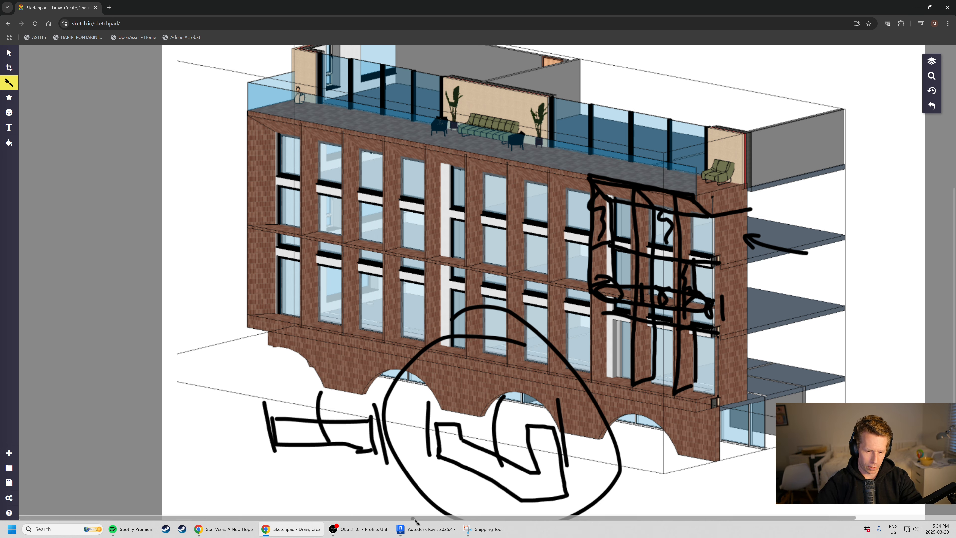
pyautogui.hotkey('alt', 'Tab')
pyautogui.keyDown('shift'); pyautogui.moveTo(643, 330); pyautogui.dragTo(613, 437, button='middle'); pyautogui.keyUp('shift')
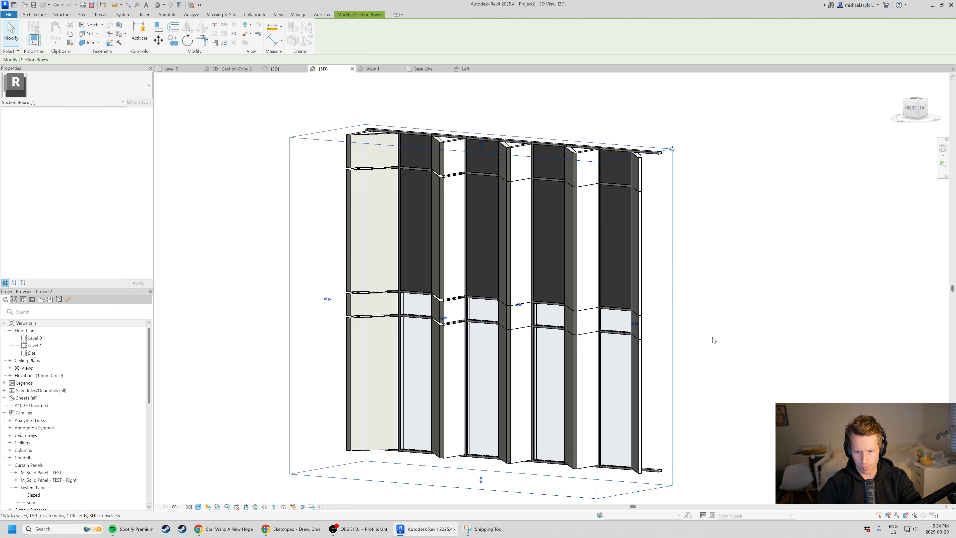
pyautogui.keyDown('shift'); pyautogui.moveTo(593, 350); pyautogui.dragTo(440, 147, button='middle'); pyautogui.keyUp('shift')
# Close the panel family's Base Line plan and Left elevation views and return to the project's 3D facade view.
pyautogui.click(445, 70)
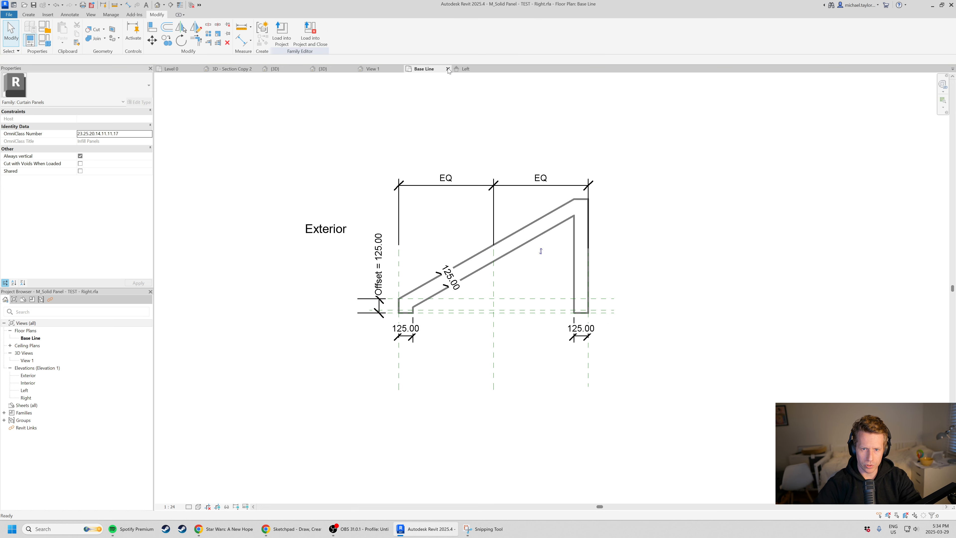
pyautogui.click(448, 69)
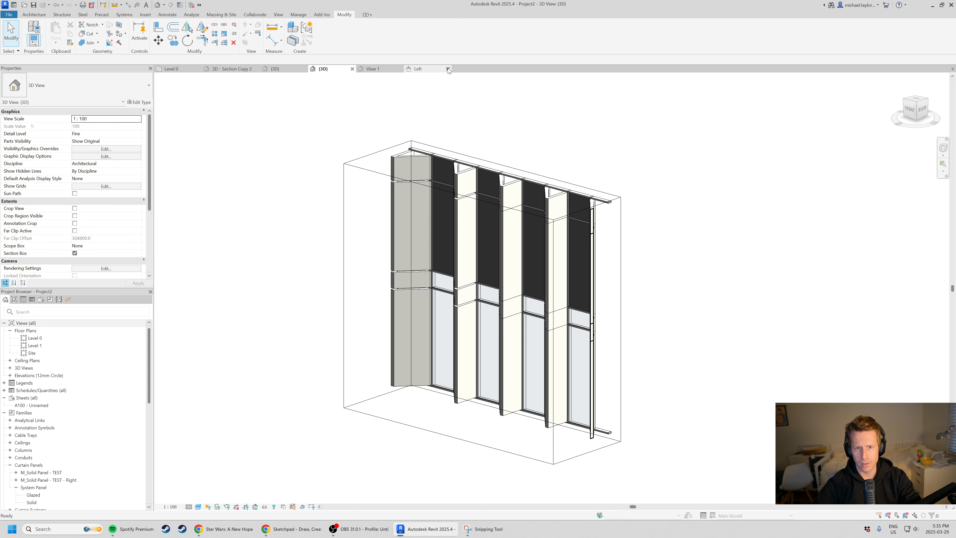
pyautogui.click(448, 69)
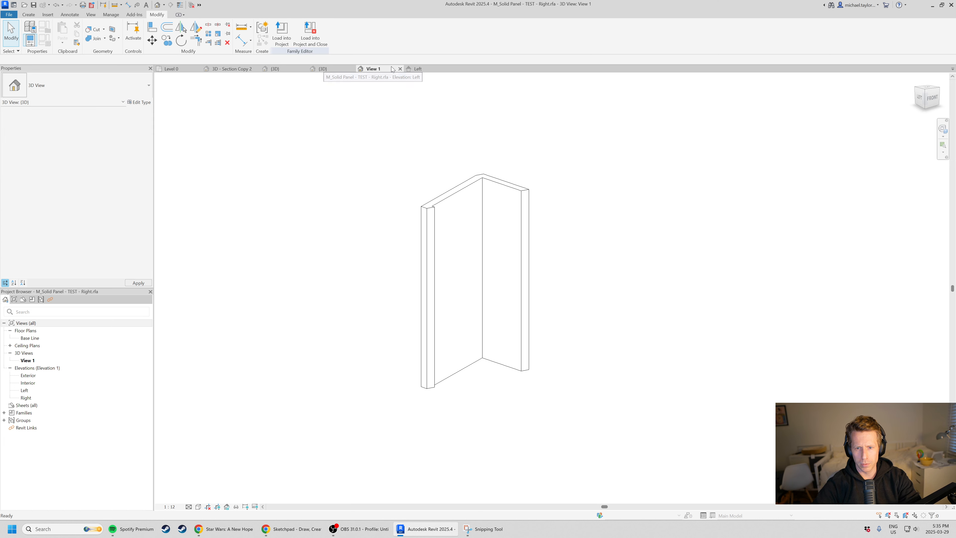
pyautogui.click(421, 71)
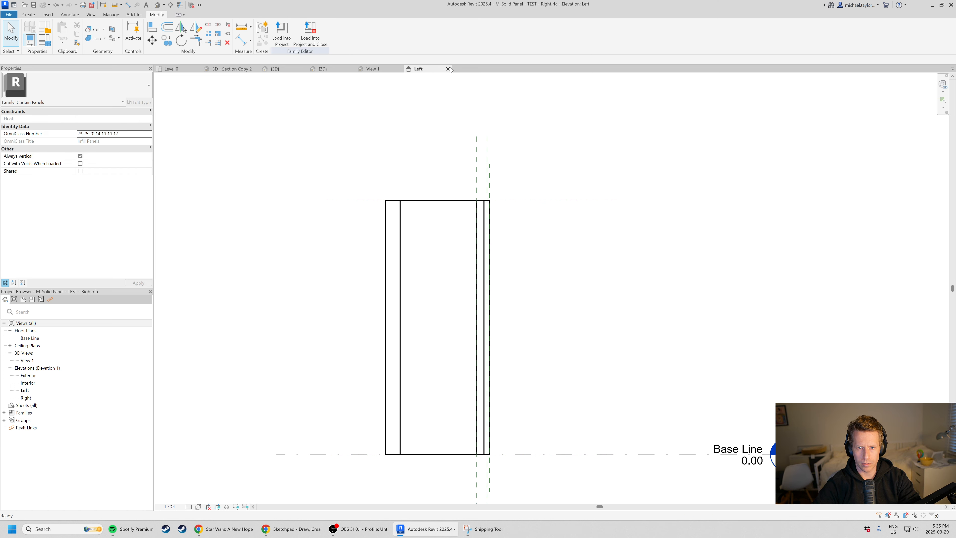
pyautogui.click(448, 69)
pyautogui.click(323, 69)
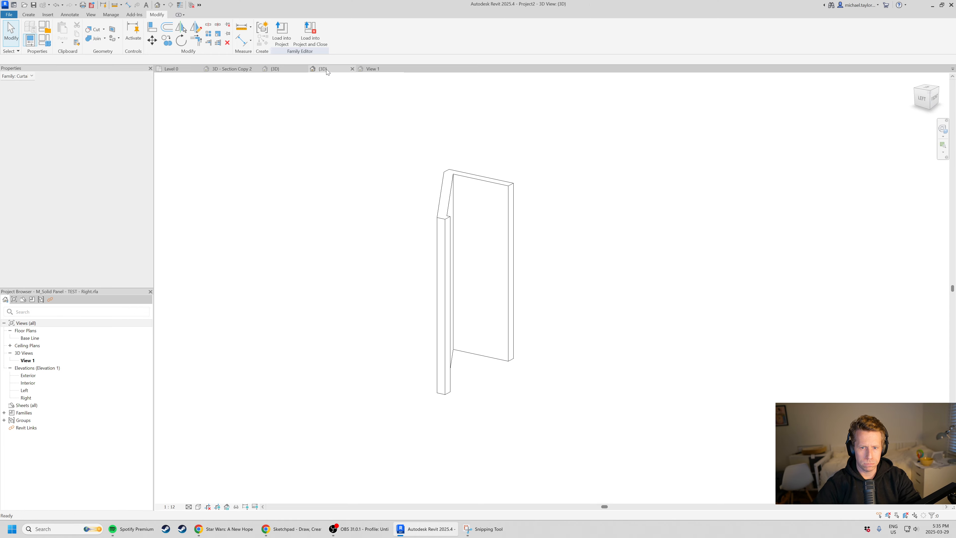
# Inspect the angled panels on the facade and open the Base Line floor plan of the M_Solid Panel - TEST - Right family.
pyautogui.keyDown('shift'); pyautogui.moveTo(519, 241); pyautogui.dragTo(558, 264, button='middle'); pyautogui.keyUp('shift')
pyautogui.scroll(6, 611, 178)
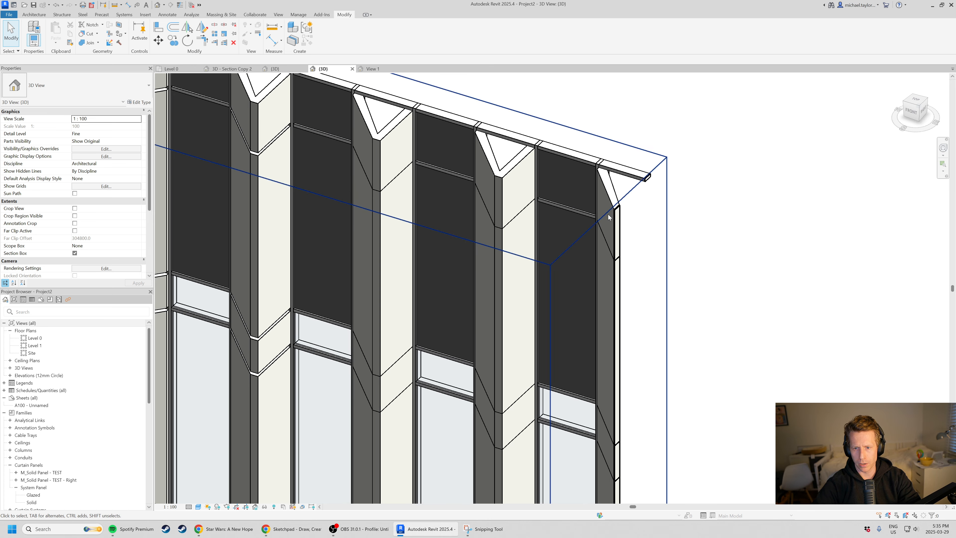
pyautogui.keyDown('shift'); pyautogui.moveTo(512, 191); pyautogui.dragTo(511, 208, button='middle'); pyautogui.keyUp('shift')
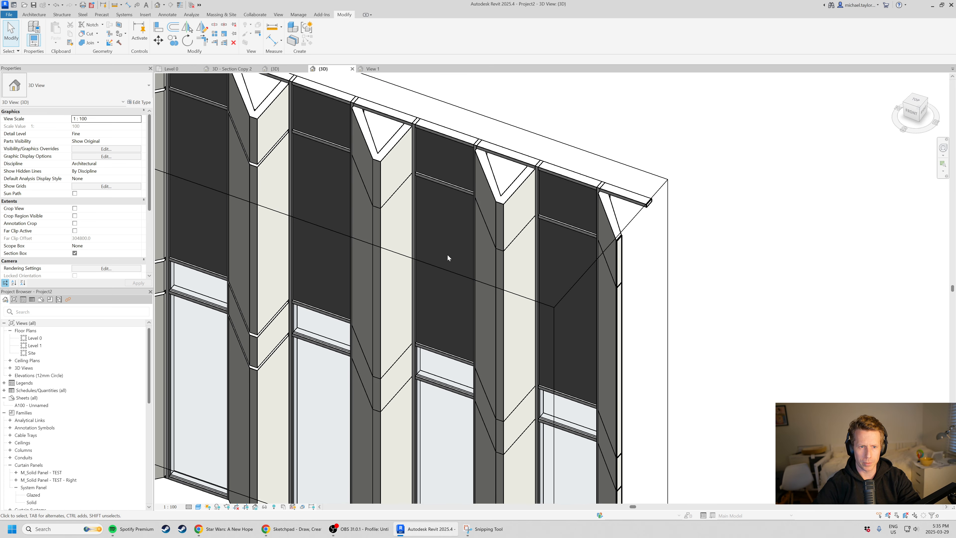
pyautogui.click(374, 69)
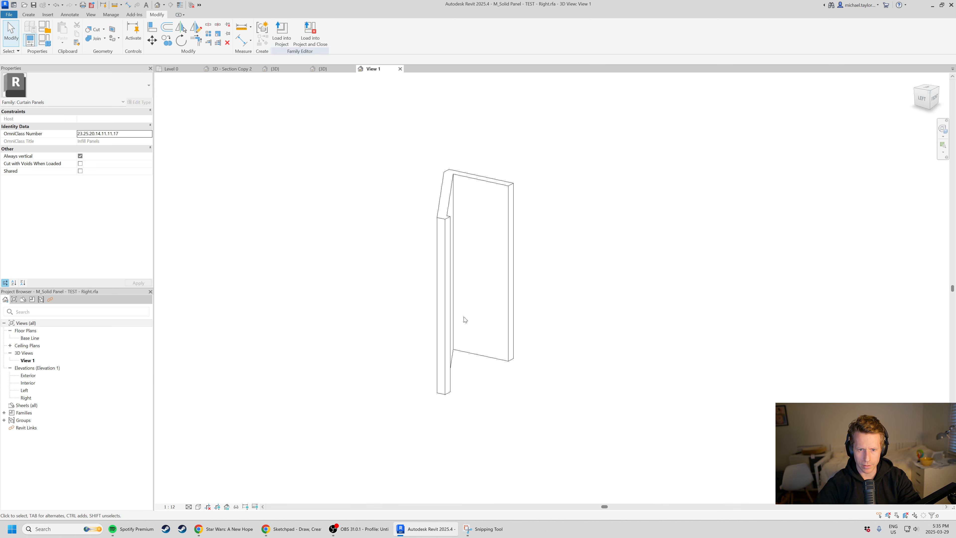
pyautogui.doubleClick(31, 337)
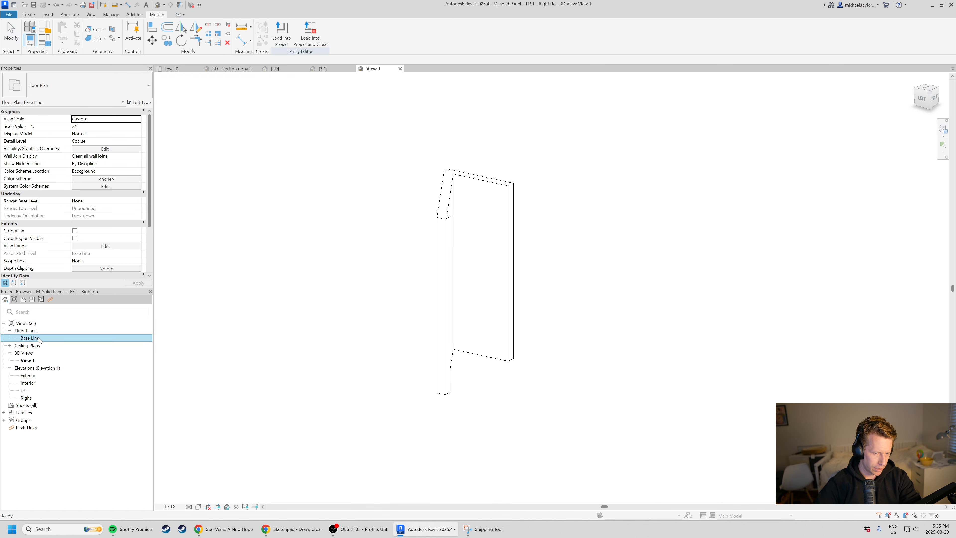
# Dimension the vertical distance between the panel profile's short upper edge and the inner corner below it in the Base Line plan.
pyautogui.scroll(2, 452, 308)
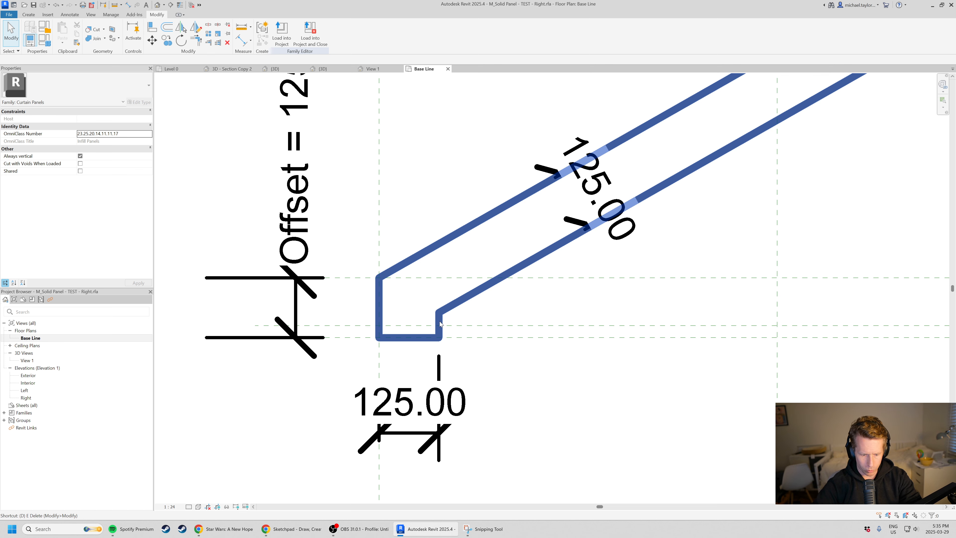
pyautogui.scroll(-2, 440, 324)
pyautogui.scroll(2, 433, 331)
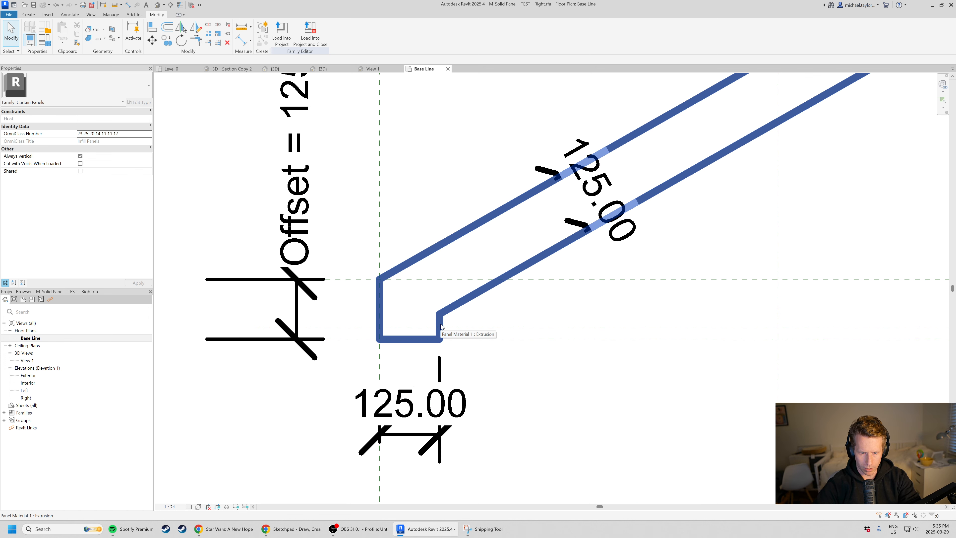
pyautogui.scroll(-2, 370, 364)
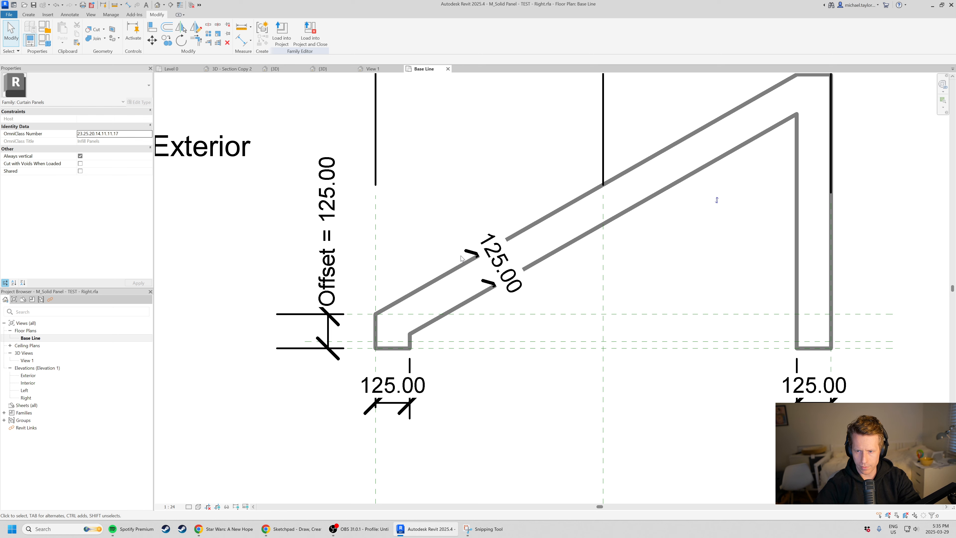
pyautogui.scroll(-2, 400, 297)
pyautogui.scroll(2, 688, 160)
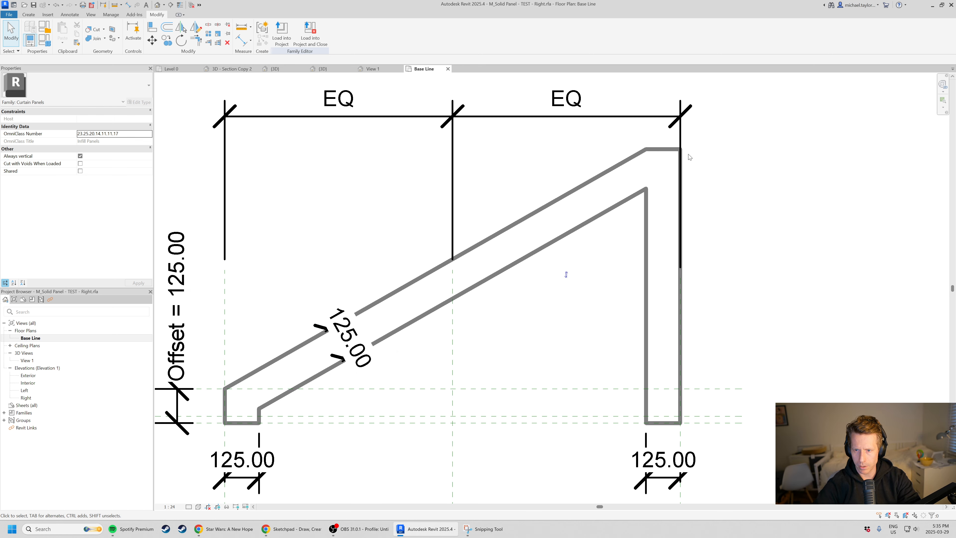
pyautogui.press('d')
pyautogui.press('i')
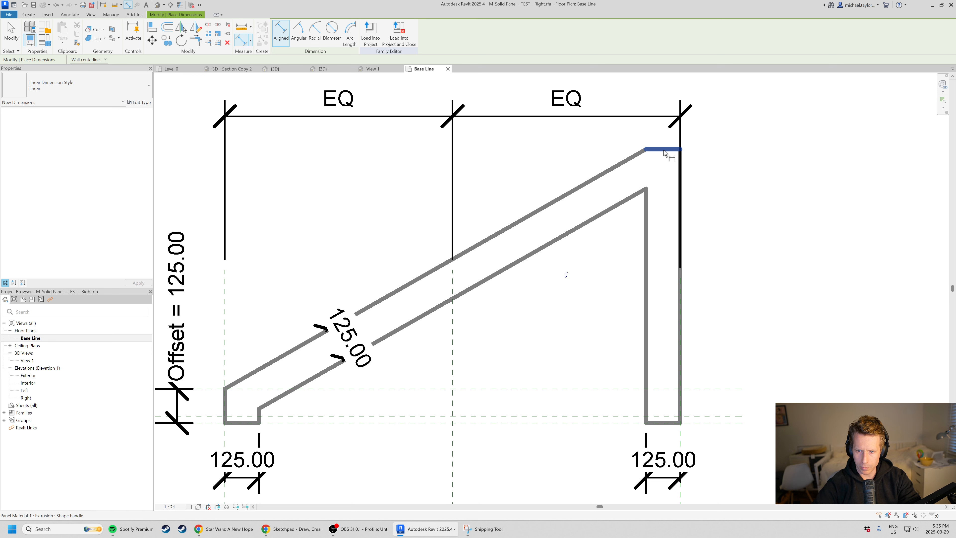
pyautogui.click(663, 150)
pyautogui.click(646, 190)
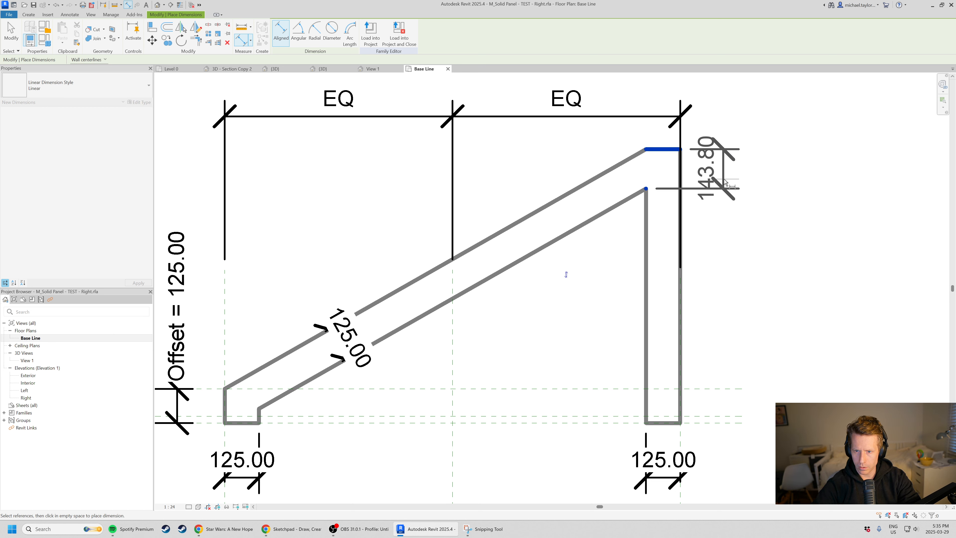
pyautogui.click(739, 184)
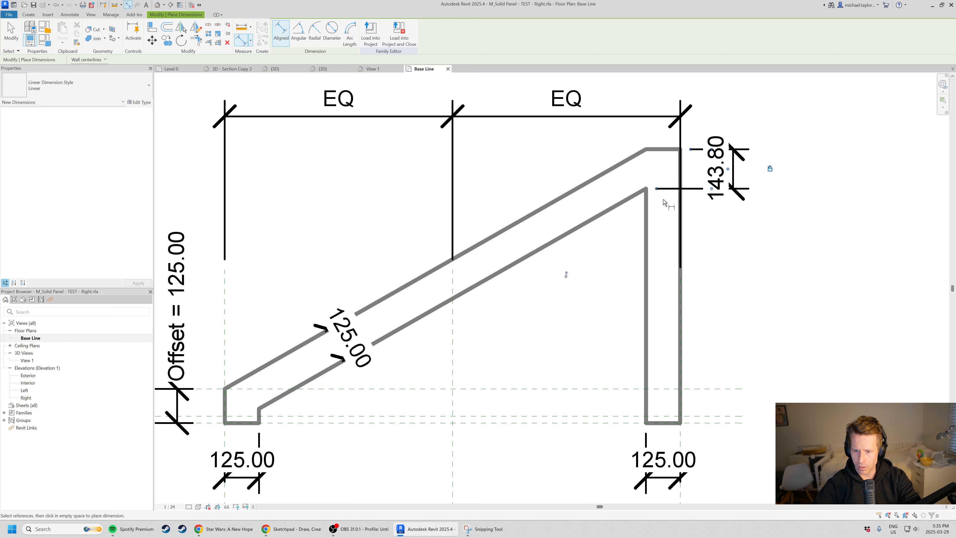
# Load the edited panel family into Project2 and overwrite the existing version.
pyautogui.scroll(-2, 672, 169)
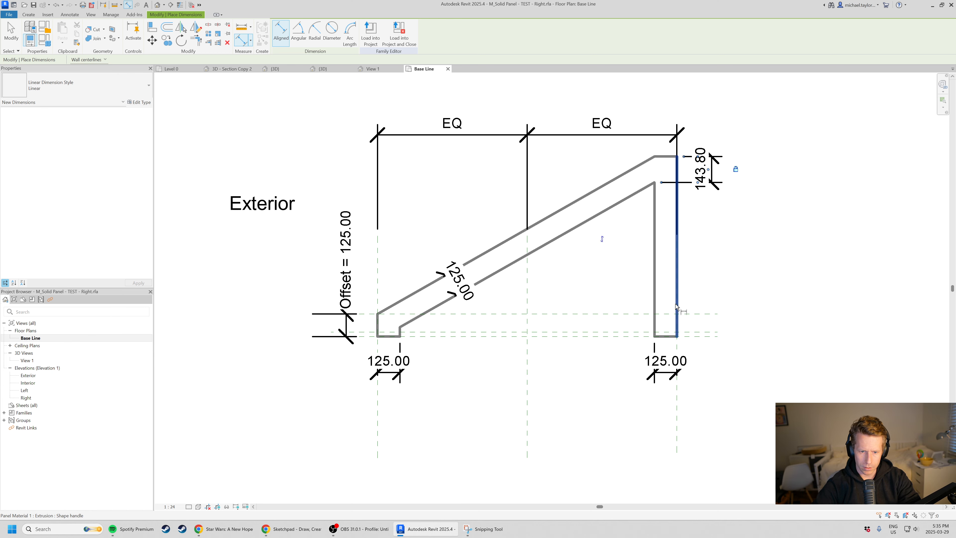
pyautogui.scroll(3, 350, 324)
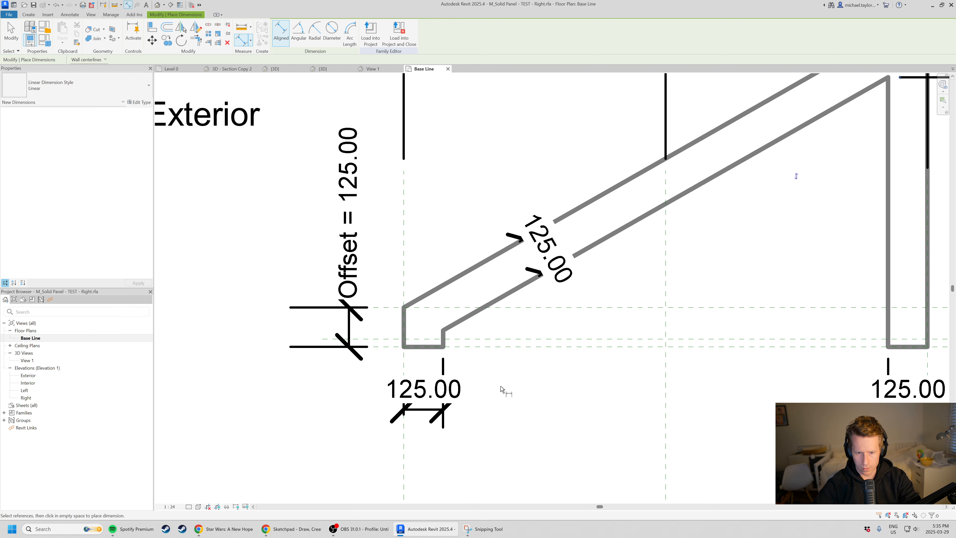
pyautogui.scroll(-2, 383, 308)
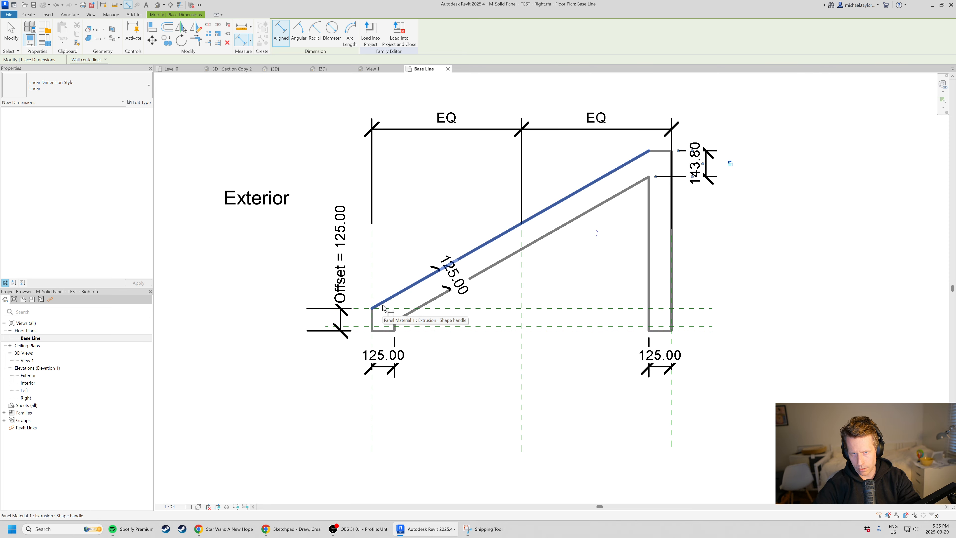
pyautogui.click(371, 34)
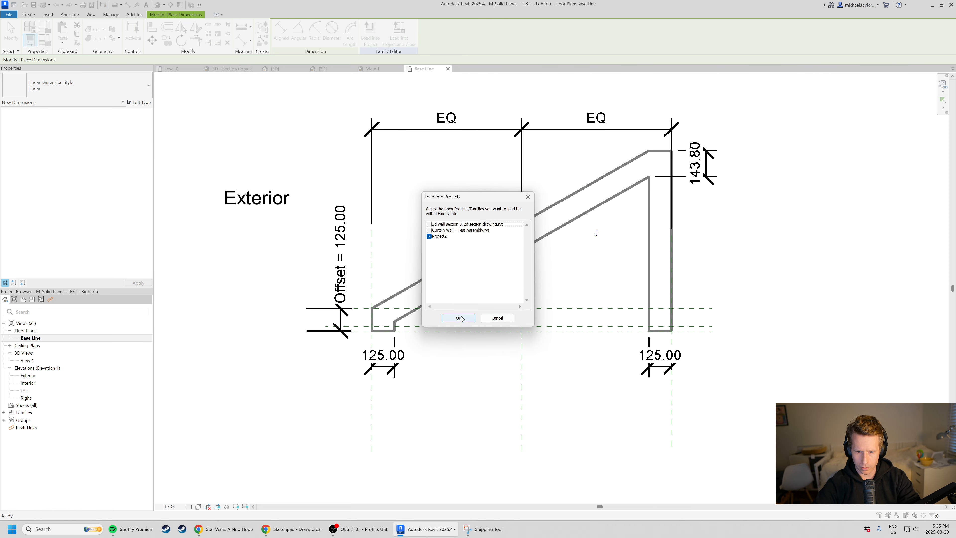
pyautogui.click(459, 318)
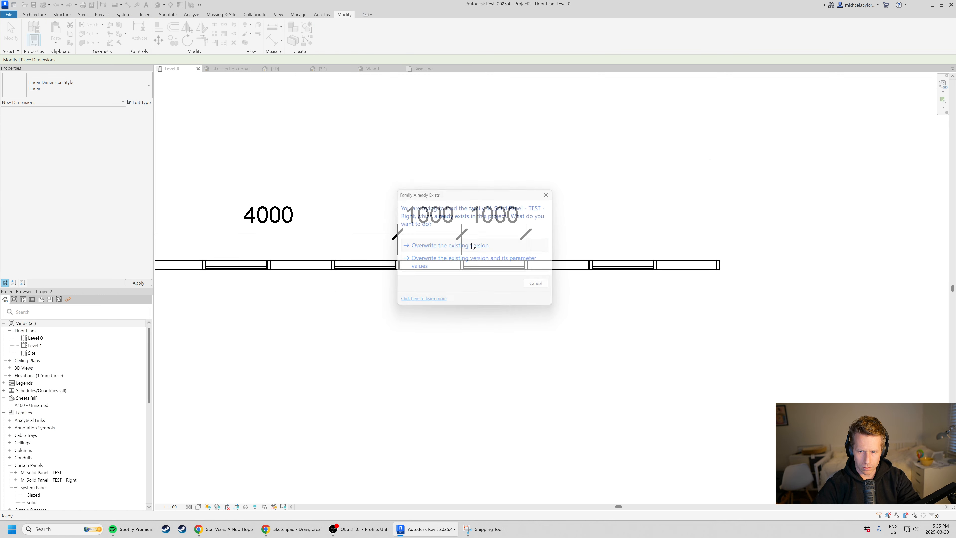
pyautogui.click(472, 245)
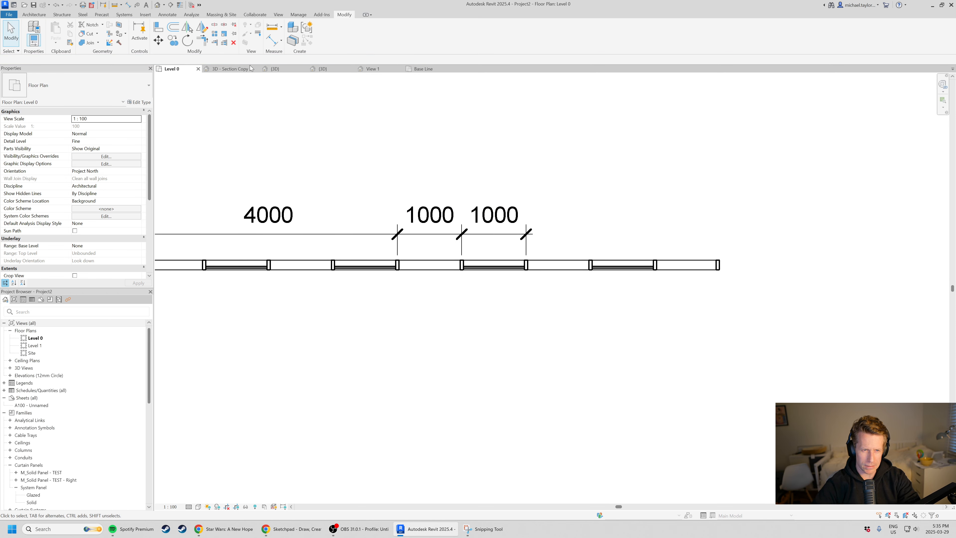
# Close the old 3D view, open the project's default 3D view and examine the tops of the reloaded angled panels.
pyautogui.click(352, 69)
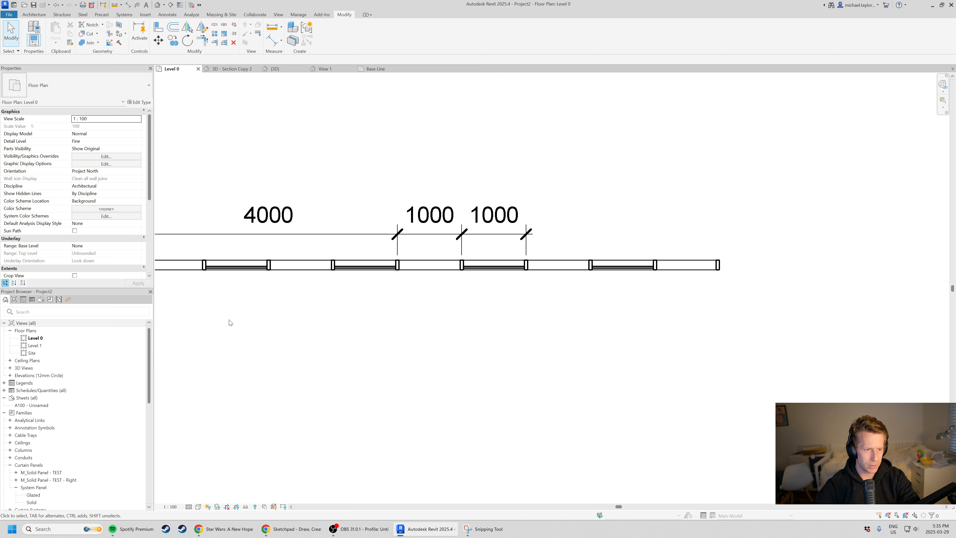
pyautogui.click(157, 7)
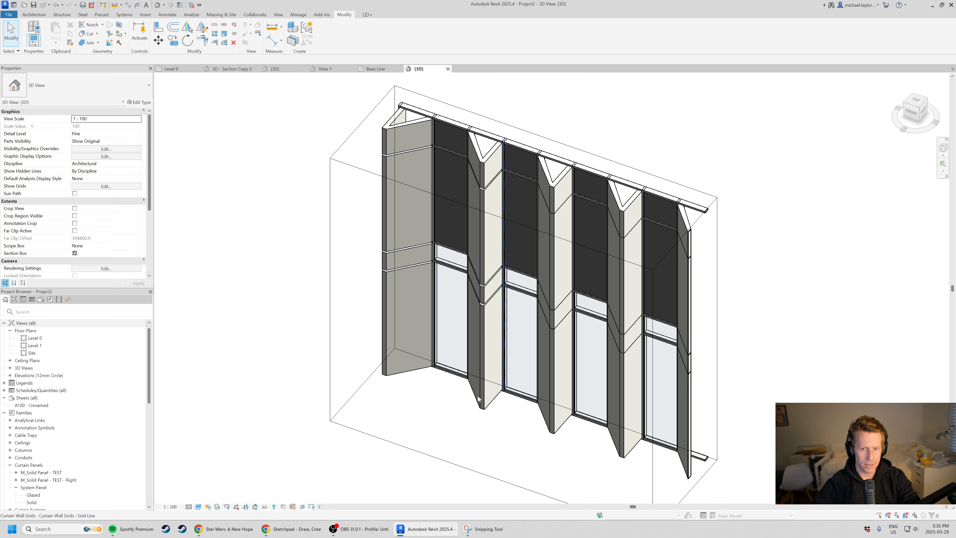
pyautogui.scroll(4, 539, 264)
pyautogui.scroll(4, 557, 174)
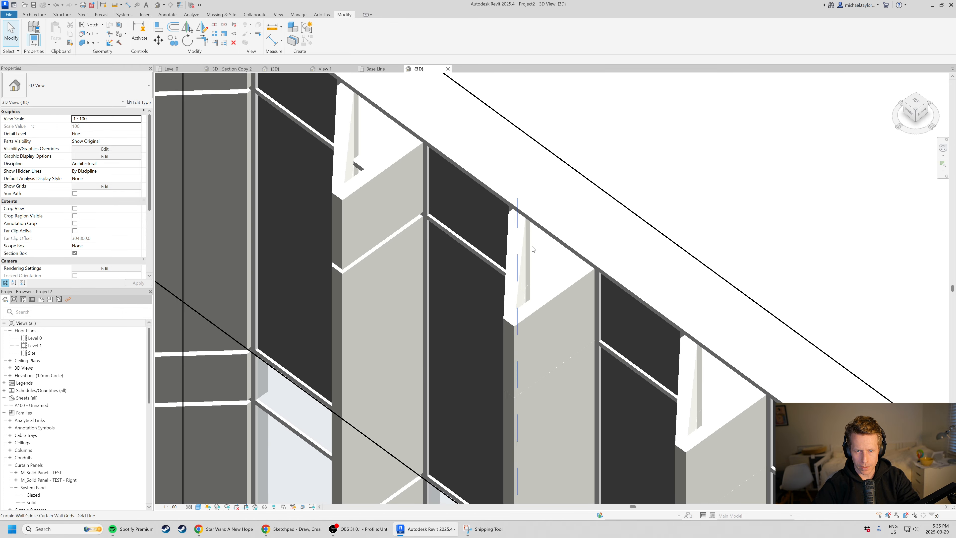
pyautogui.scroll(-3, 497, 224)
pyautogui.scroll(-1, 450, 202)
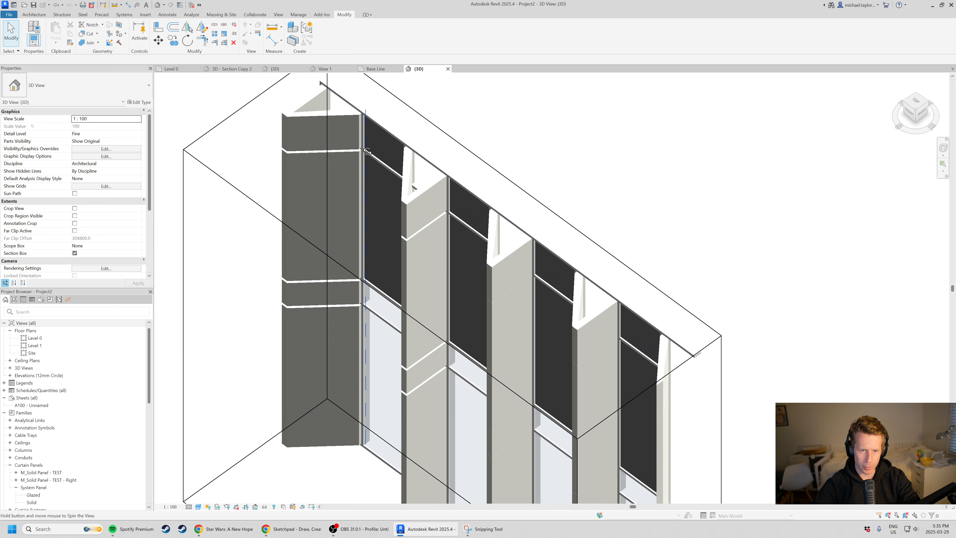
pyautogui.keyDown('shift'); pyautogui.moveTo(450, 201); pyautogui.dragTo(499, 218, button='middle'); pyautogui.keyUp('shift')
pyautogui.scroll(2, 204, 167)
pyautogui.scroll(-2, 304, 211)
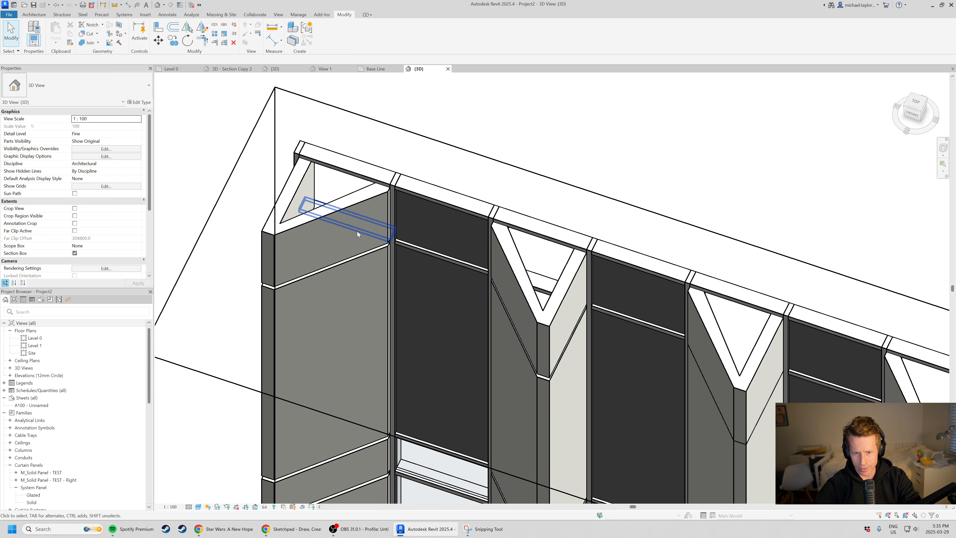
pyautogui.scroll(-1, 535, 308)
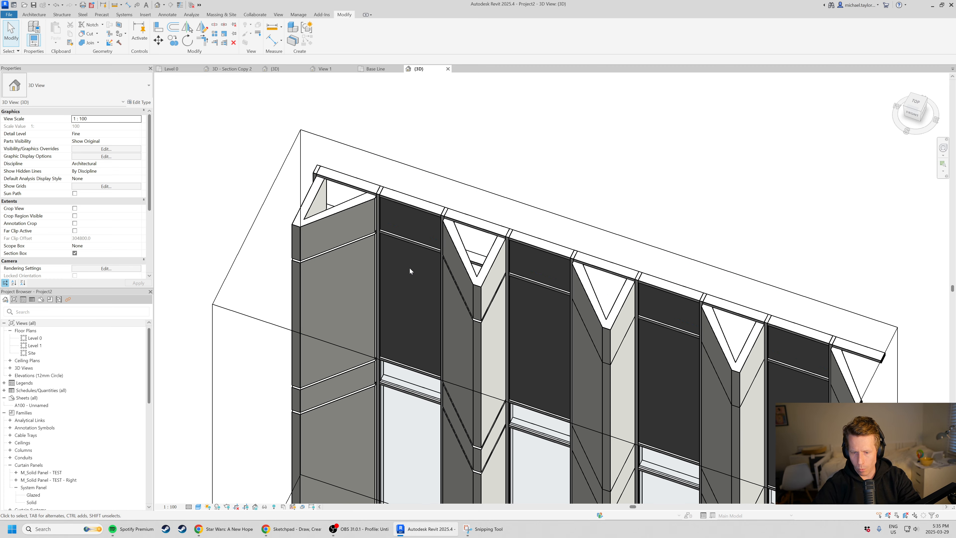
pyautogui.keyDown('shift'); pyautogui.moveTo(409, 267); pyautogui.dragTo(501, 294, button='middle'); pyautogui.keyUp('shift')
pyautogui.scroll(4, 526, 302)
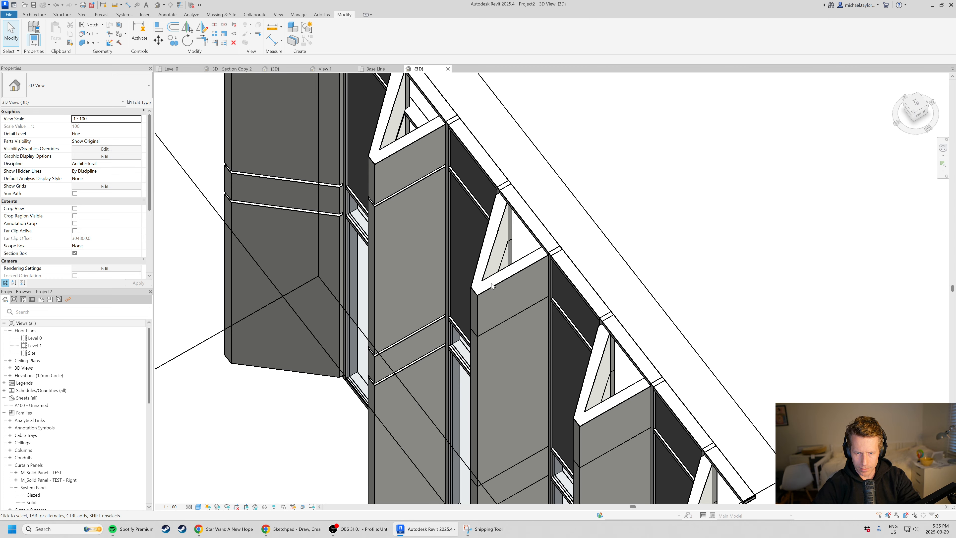
pyautogui.scroll(4, 501, 297)
pyautogui.keyDown('shift'); pyautogui.moveTo(469, 145); pyautogui.dragTo(536, 236, button='middle'); pyautogui.keyUp('shift')
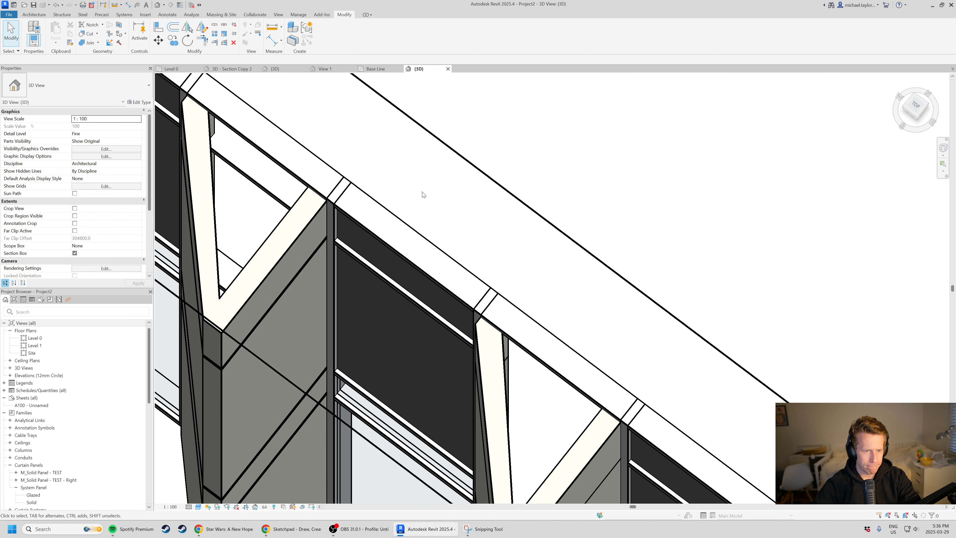
pyautogui.scroll(-3, 424, 202)
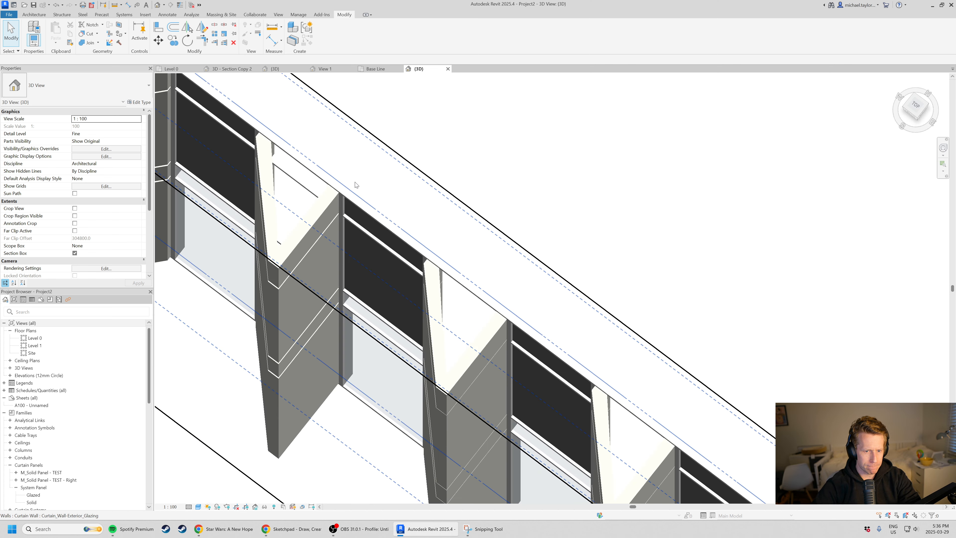
# Try to set the Offset of the M_Solid Panel - TEST - Right family's Solid Panel type to 0.
pyautogui.click(442, 326)
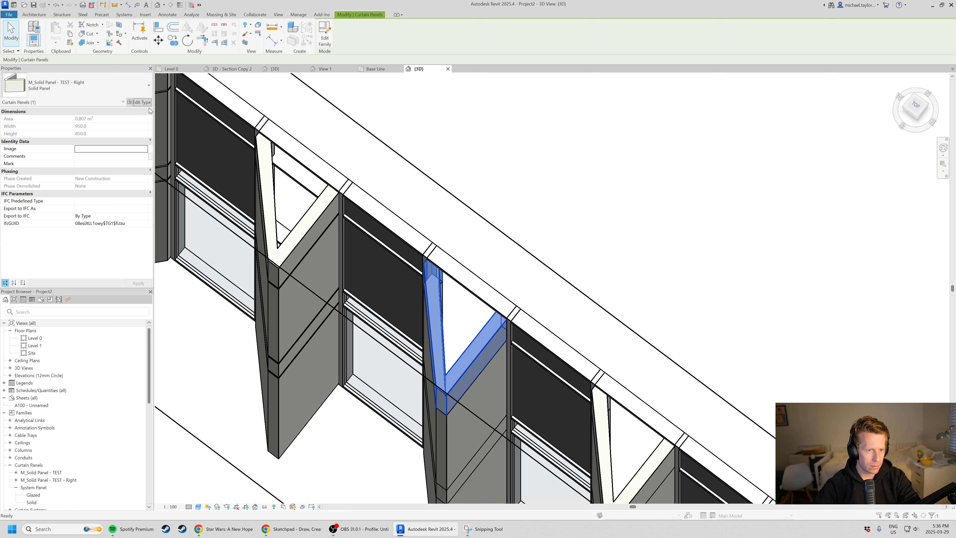
pyautogui.click(139, 102)
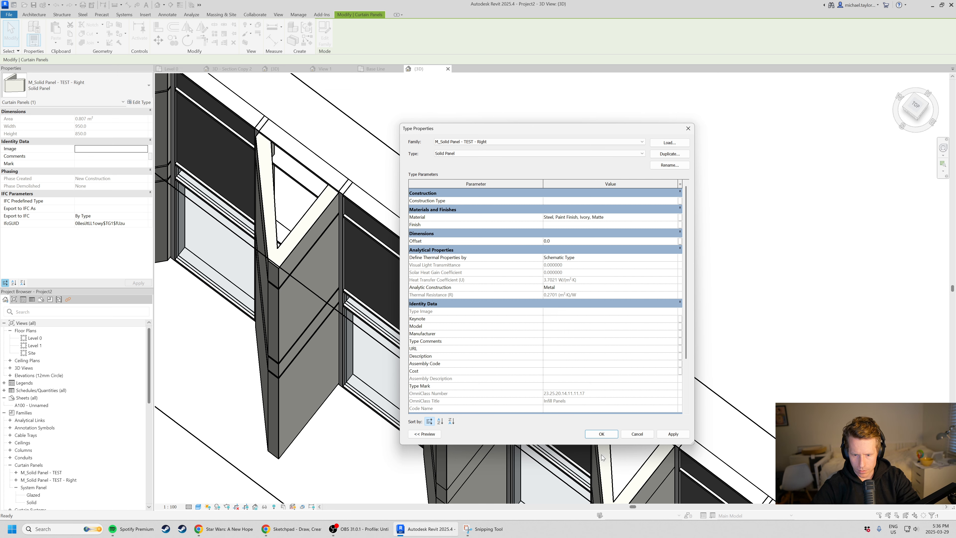
pyautogui.click(596, 437)
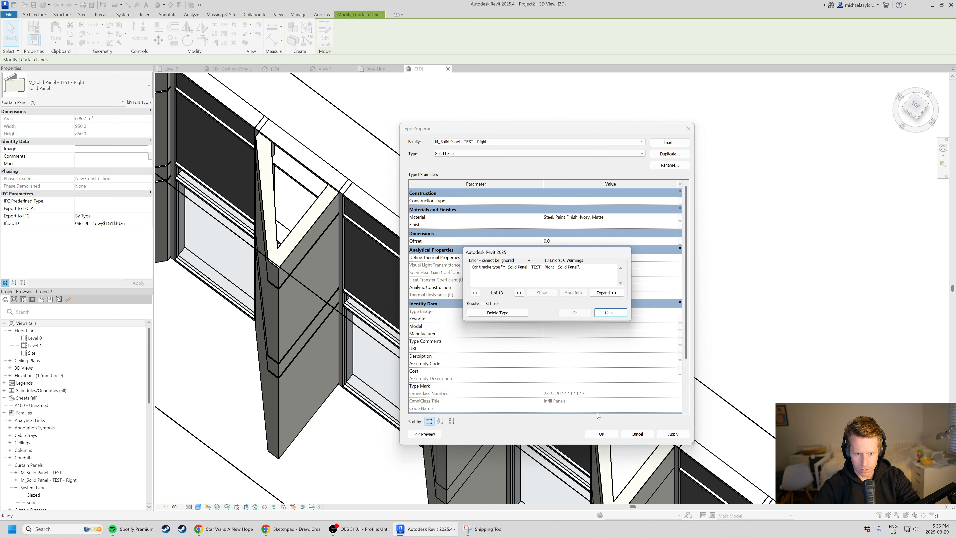
pyautogui.click(517, 313)
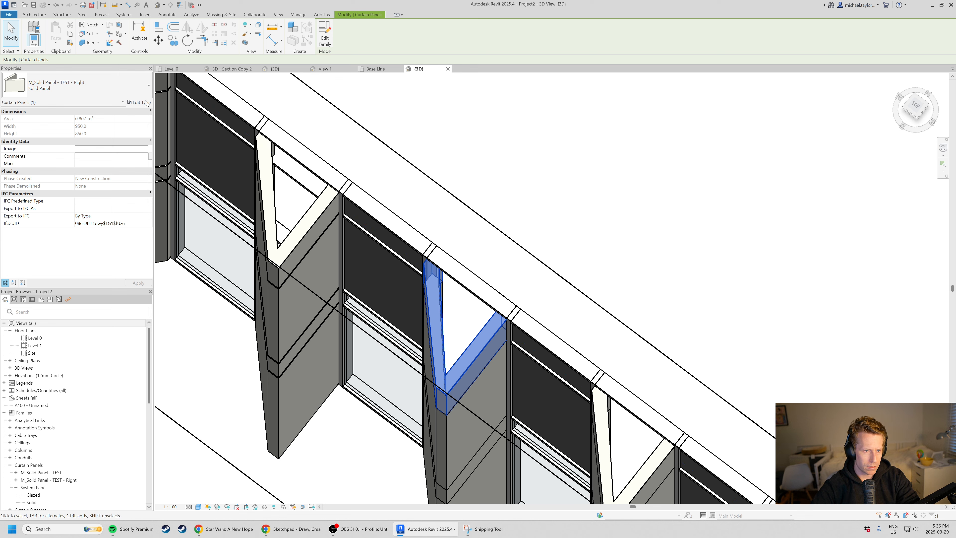
# Check the selected angled panel's Offset in its type properties, closing them without changes and clearing the selection.
pyautogui.click(147, 103)
pyautogui.scroll(3, 575, 343)
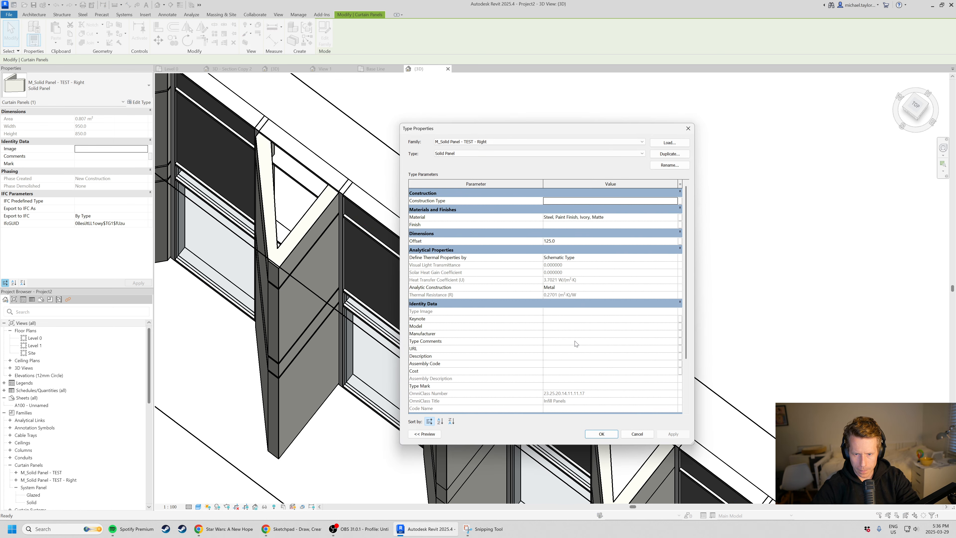
pyautogui.click(637, 435)
pyautogui.click(639, 275)
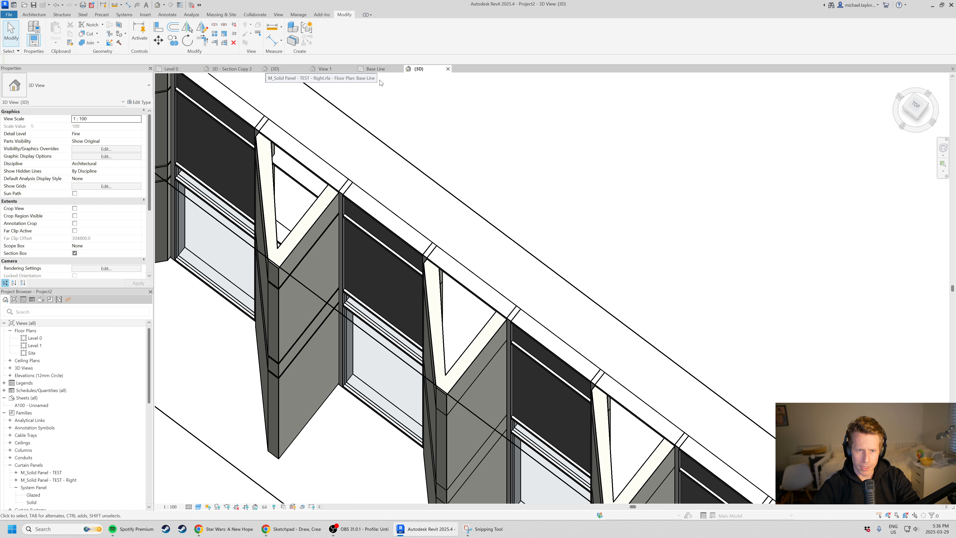
# Return to the panel family's Base Line plan and delete the middle horizontal reference plane and the Offset dimension.
pyautogui.click(376, 69)
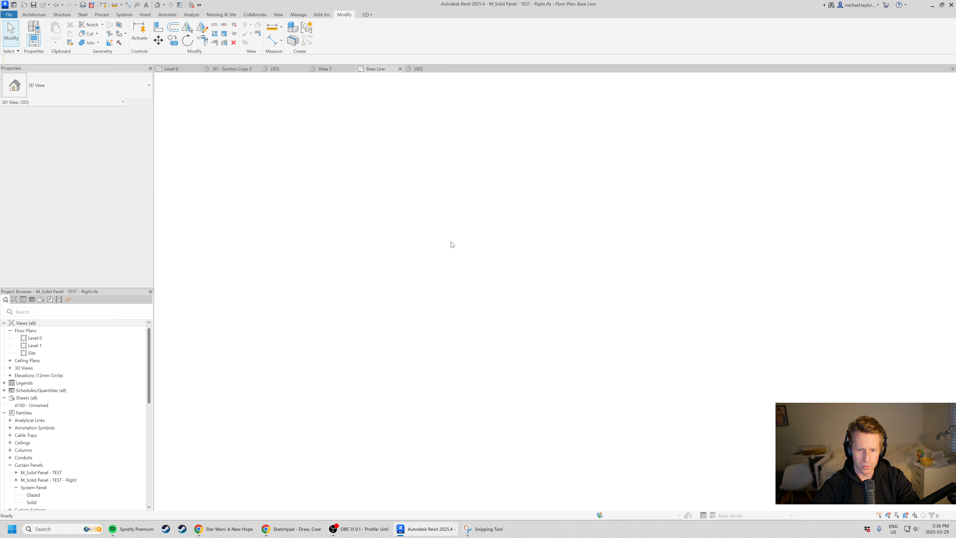
pyautogui.press('Escape')
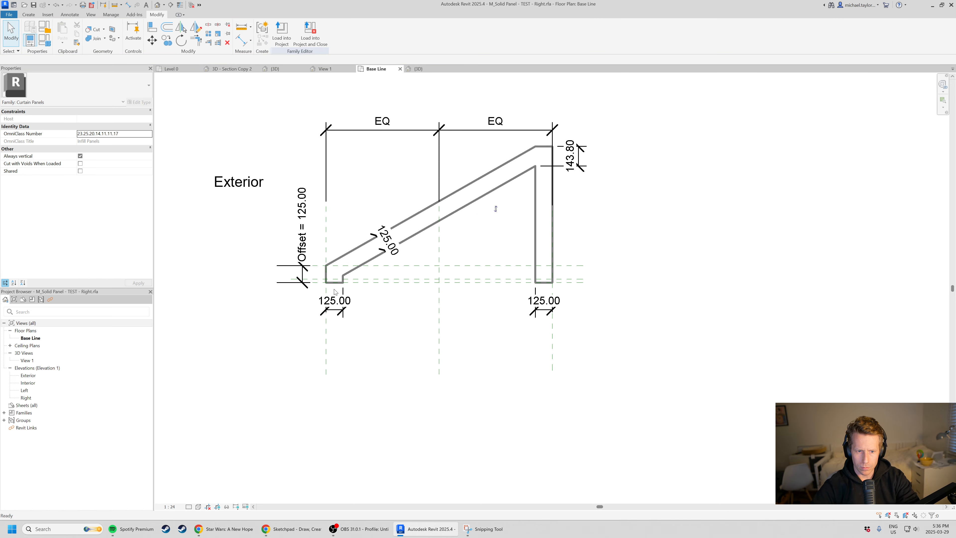
pyautogui.click(313, 280)
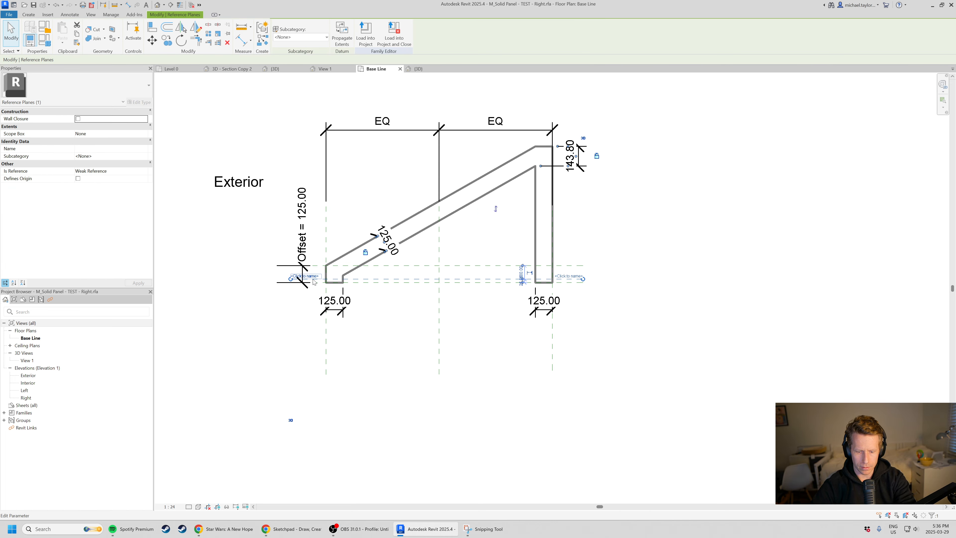
pyautogui.press('Delete')
pyautogui.click(308, 283)
pyautogui.press('Delete')
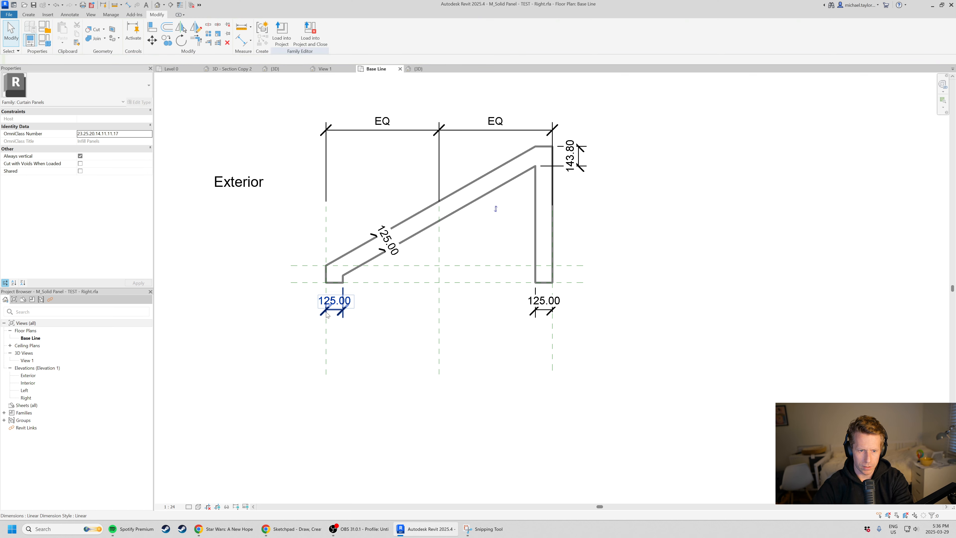
# Delete the Offset parameter from the panel family's types and accept the change.
pyautogui.scroll(1, 279, 245)
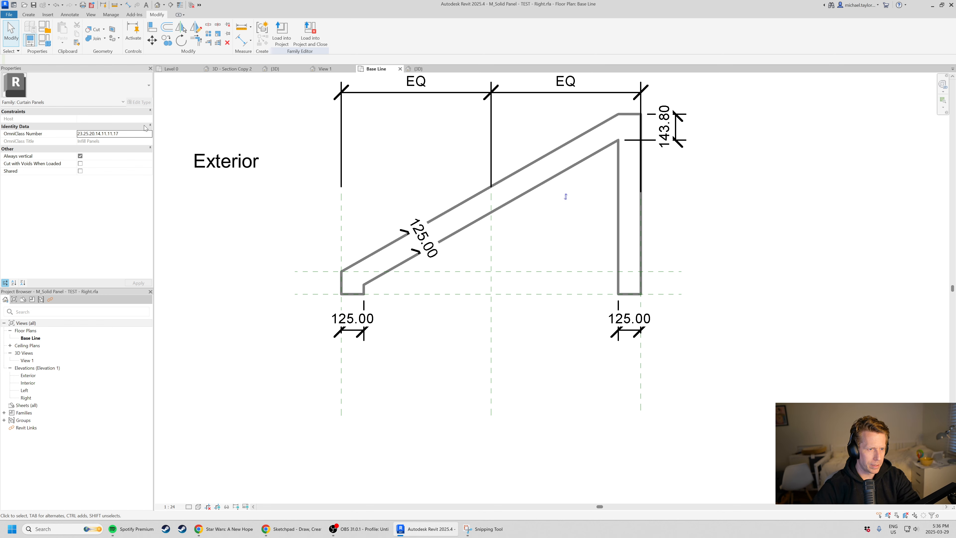
pyautogui.click(31, 38)
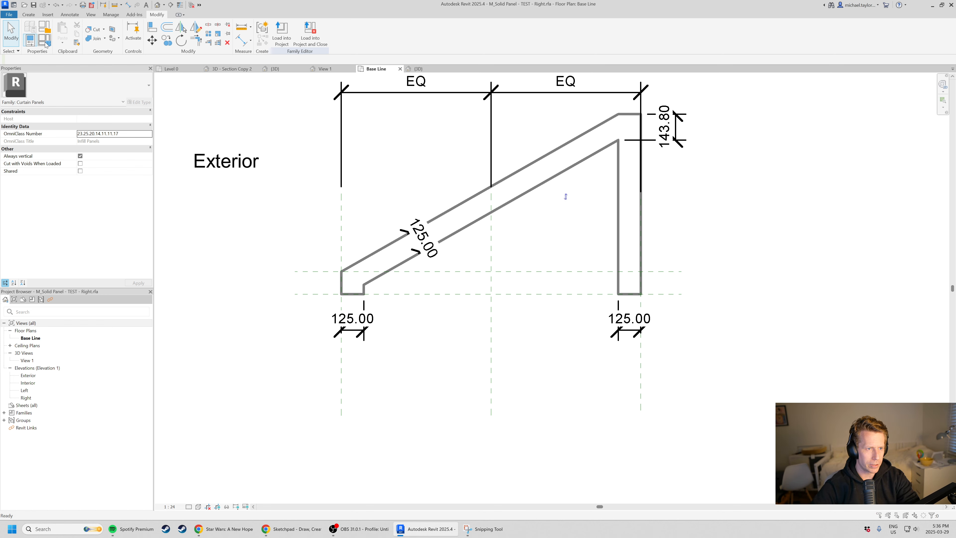
pyautogui.click(208, 200)
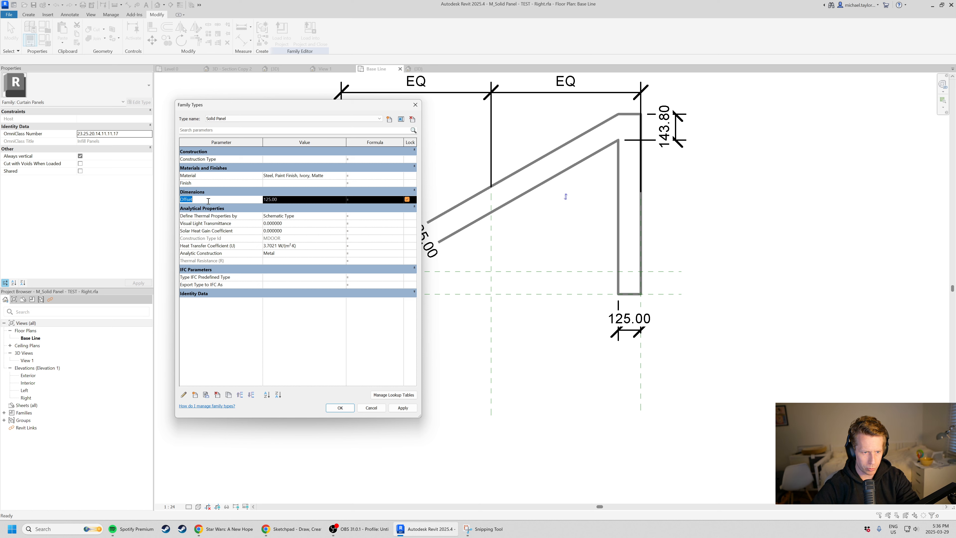
pyautogui.click(218, 396)
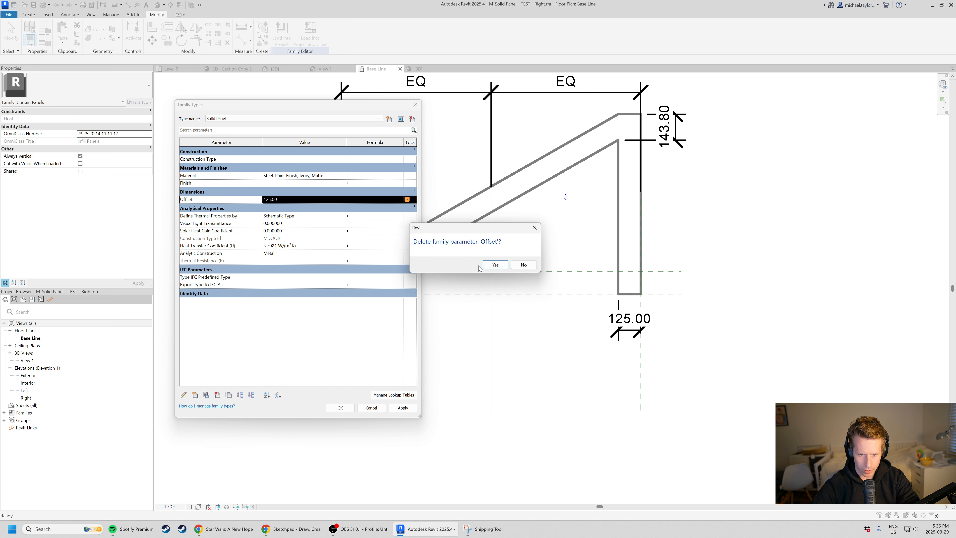
pyautogui.click(493, 264)
pyautogui.click(339, 408)
# Load the edited panel family into Project2, overwriting the existing version.
pyautogui.click(281, 35)
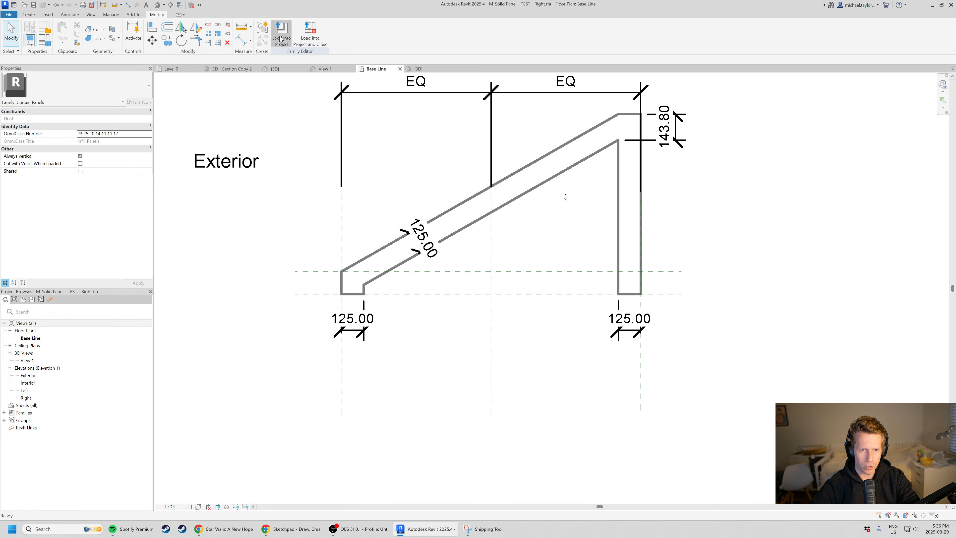
pyautogui.click(460, 319)
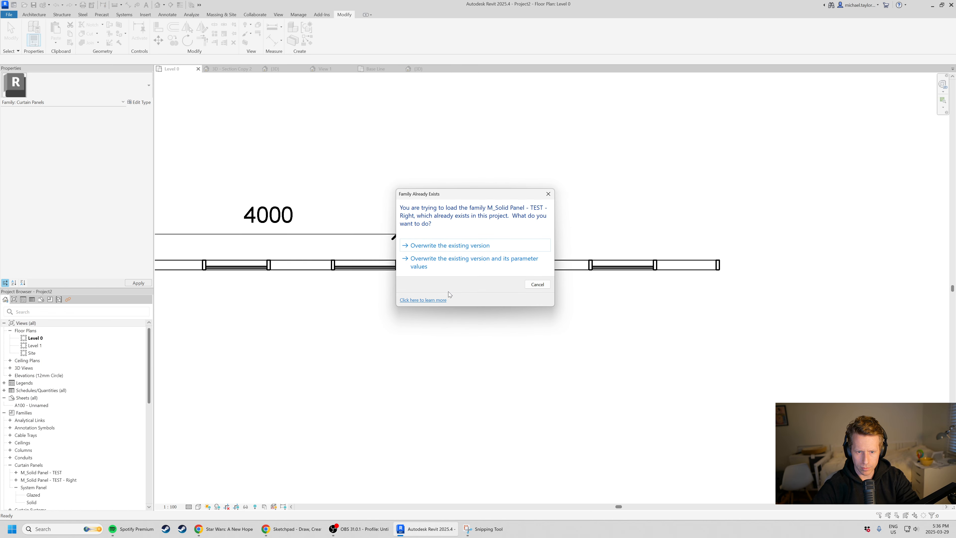
pyautogui.click(473, 245)
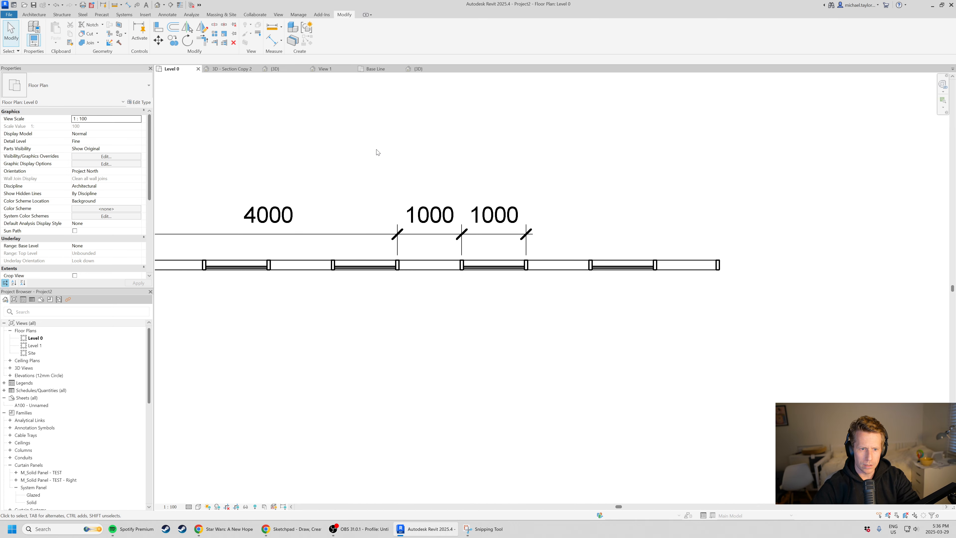
pyautogui.scroll(-2, 569, 248)
pyautogui.click(430, 238)
pyautogui.press('Escape')
# Switch to the project's default 3D view and examine the angled panels across the facade from above and from the front.
pyautogui.click(418, 68)
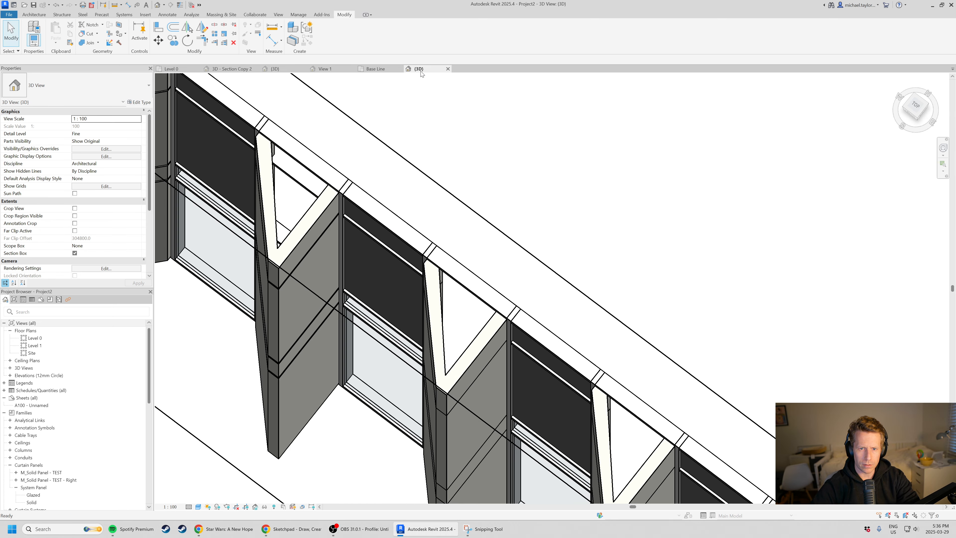
pyautogui.keyDown('shift'); pyautogui.moveTo(311, 222); pyautogui.dragTo(534, 378, button='middle'); pyautogui.keyUp('shift')
pyautogui.scroll(-3, 535, 379)
pyautogui.scroll(3, 561, 314)
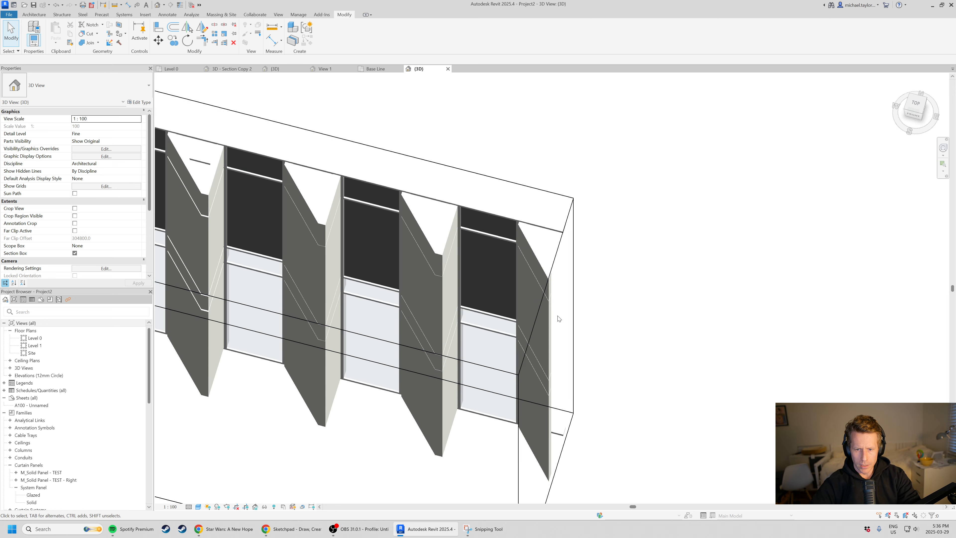
pyautogui.scroll(-3, 556, 263)
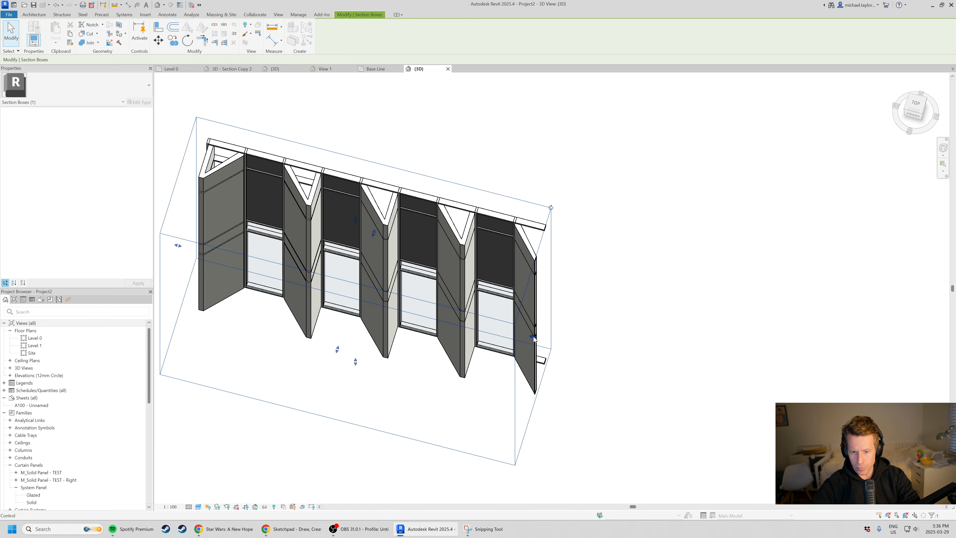
pyautogui.click(572, 371)
pyautogui.keyDown('shift'); pyautogui.moveTo(572, 372); pyautogui.dragTo(429, 454, button='middle'); pyautogui.keyUp('shift')
pyautogui.keyDown('shift'); pyautogui.moveTo(432, 373); pyautogui.dragTo(504, 318, button='middle'); pyautogui.keyUp('shift')
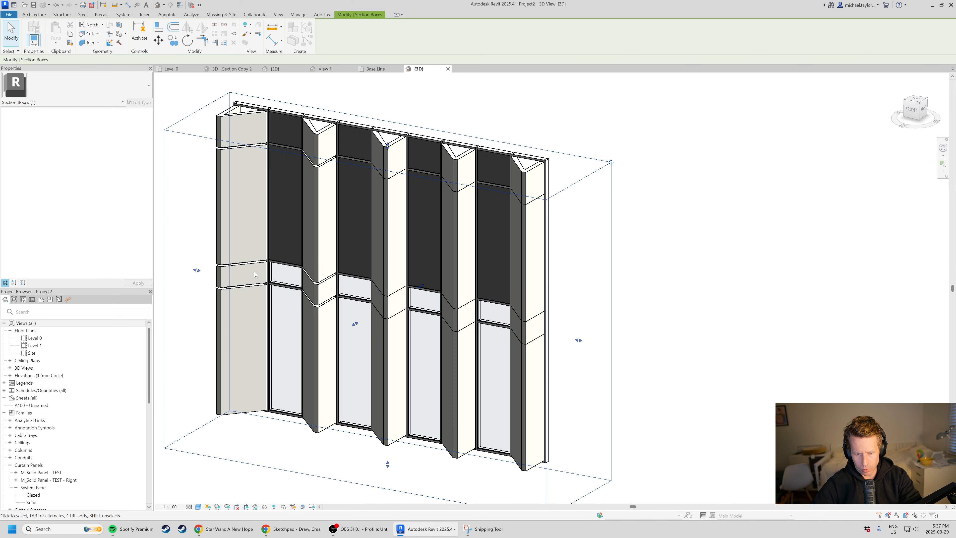
pyautogui.scroll(1, 393, 303)
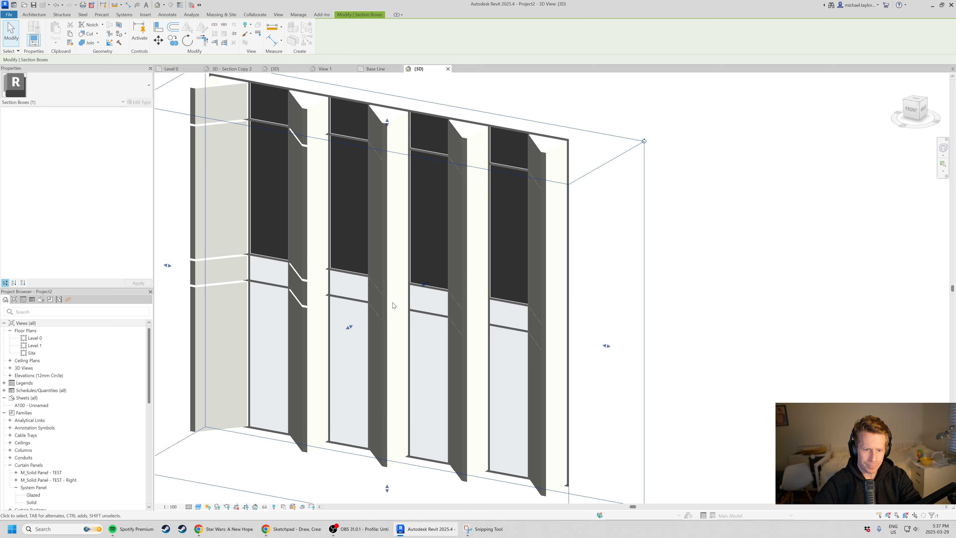
pyautogui.keyDown('shift'); pyautogui.moveTo(439, 156); pyautogui.dragTo(506, 380, button='middle'); pyautogui.keyUp('shift')
pyautogui.moveTo(512, 441)
pyautogui.keyDown('shift'); pyautogui.mouseDown(button='middle')
pyautogui.moveTo(509, 368)
pyautogui.moveTo(507, 433)
pyautogui.mouseUp(button='middle'); pyautogui.keyUp('shift')
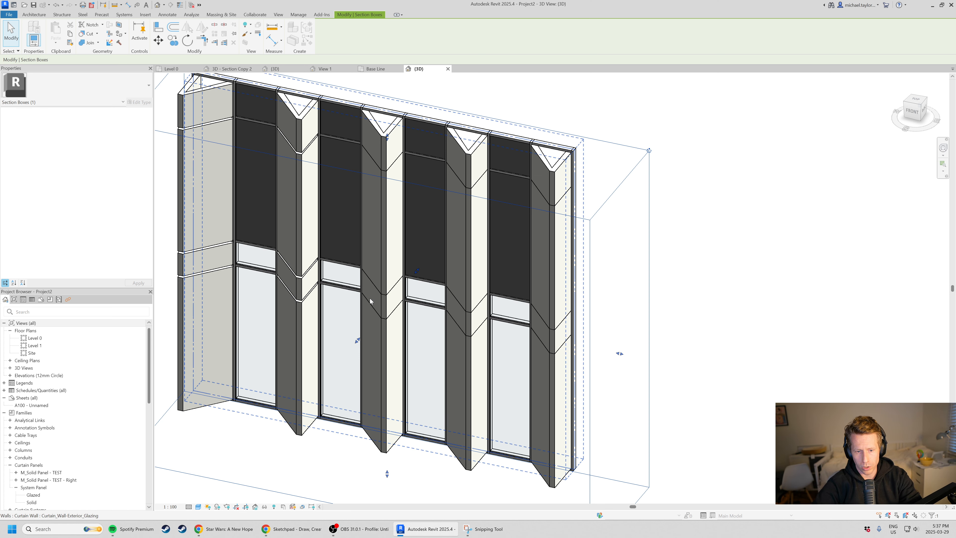
pyautogui.scroll(1, 562, 336)
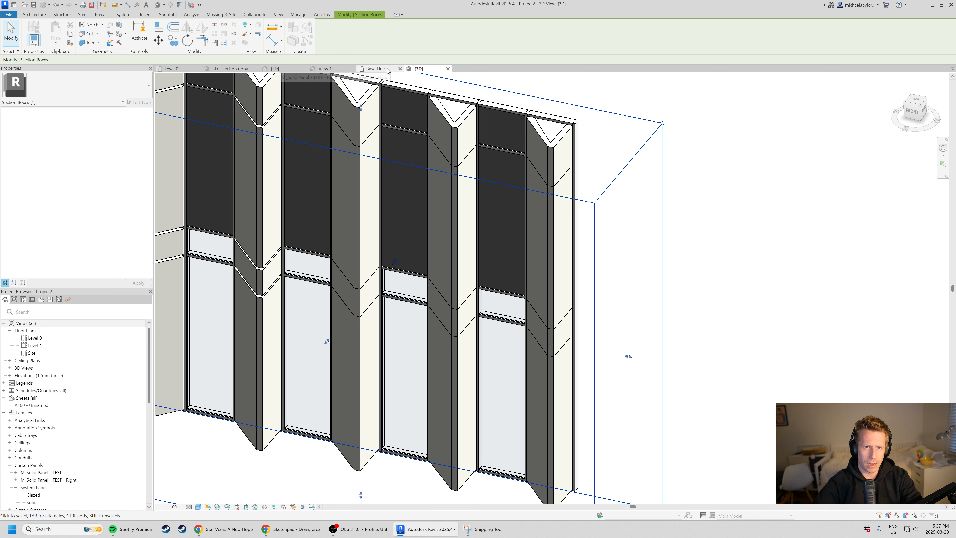
# Open the M_Solid Panel - TEST - Right family for editing from an angled panel in the facade.
pyautogui.click(454, 246)
pyautogui.rightClick(453, 246)
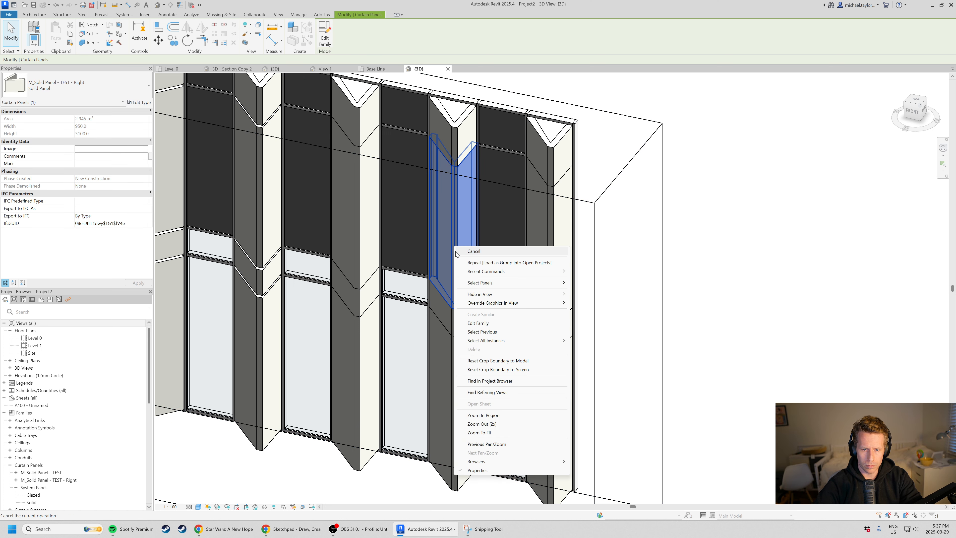
pyautogui.click(486, 323)
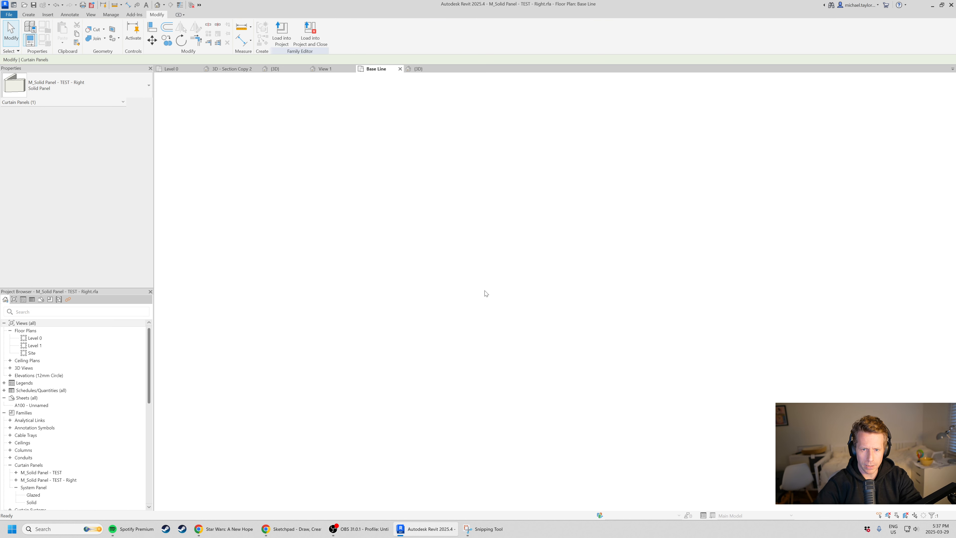
pyautogui.scroll(-2, 455, 243)
pyautogui.moveTo(528, 155); pyautogui.dragTo(526, 218, button='middle')
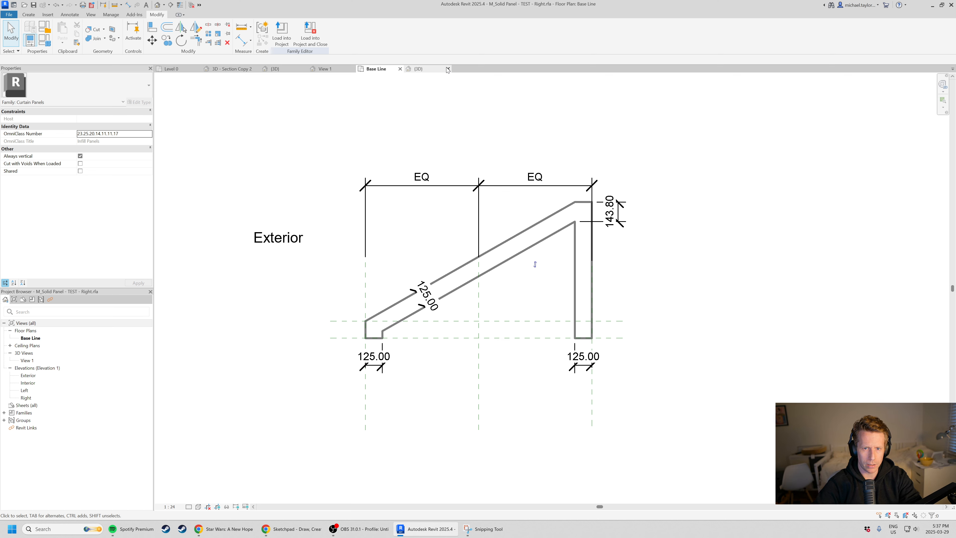
# Save the family under the new name M_Solid Panel - TEST - Horizontal.rfa in the Curtain Wall Panels folder.
pyautogui.click(9, 16)
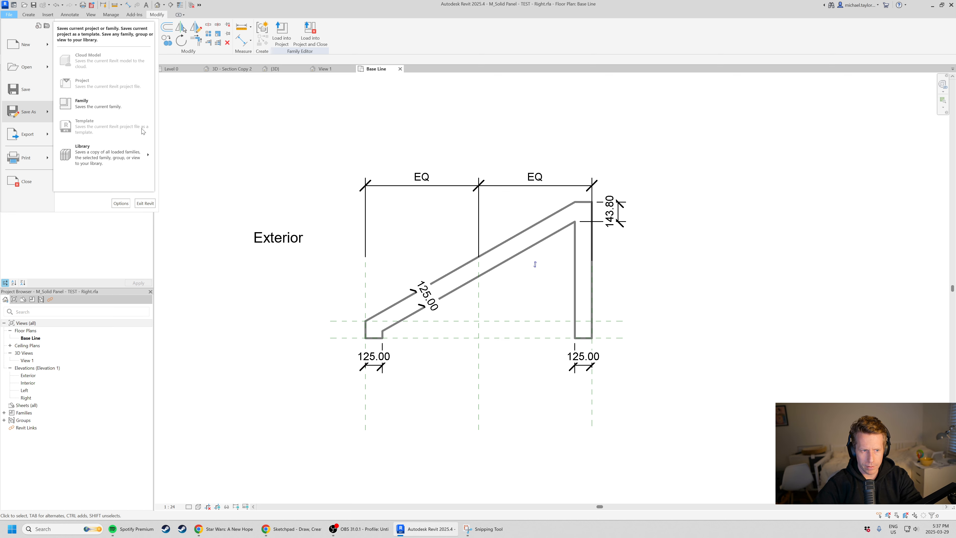
pyautogui.click(100, 104)
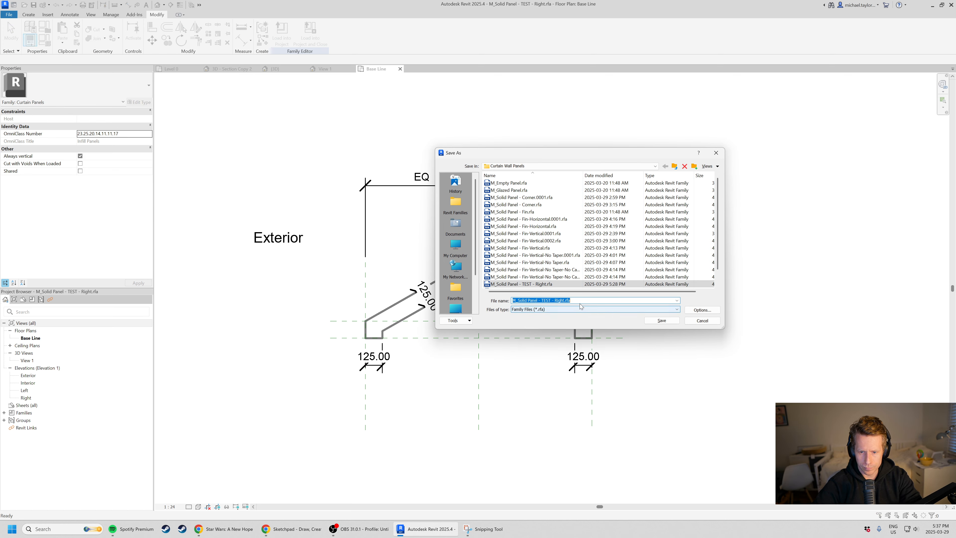
pyautogui.moveTo(574, 301); pyautogui.dragTo(554, 301)
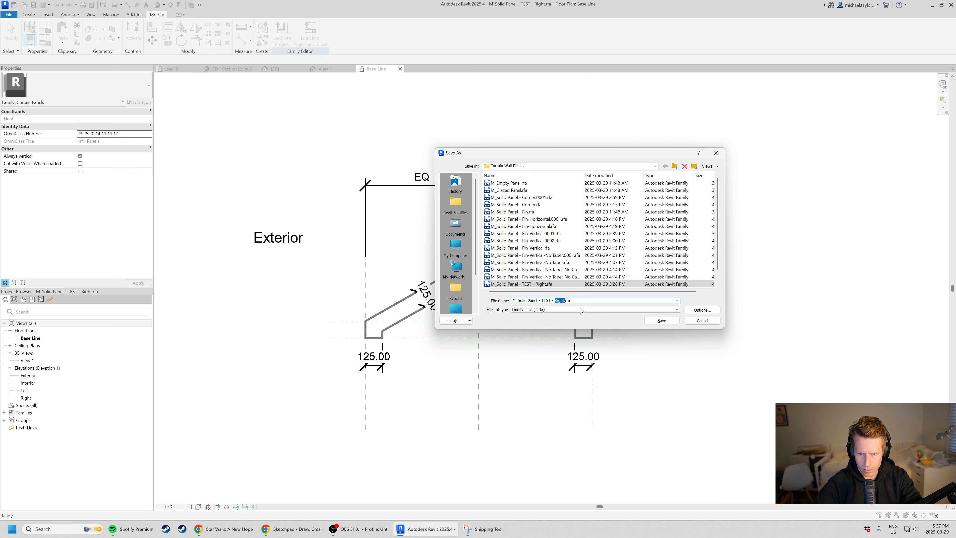
pyautogui.write('Hor')
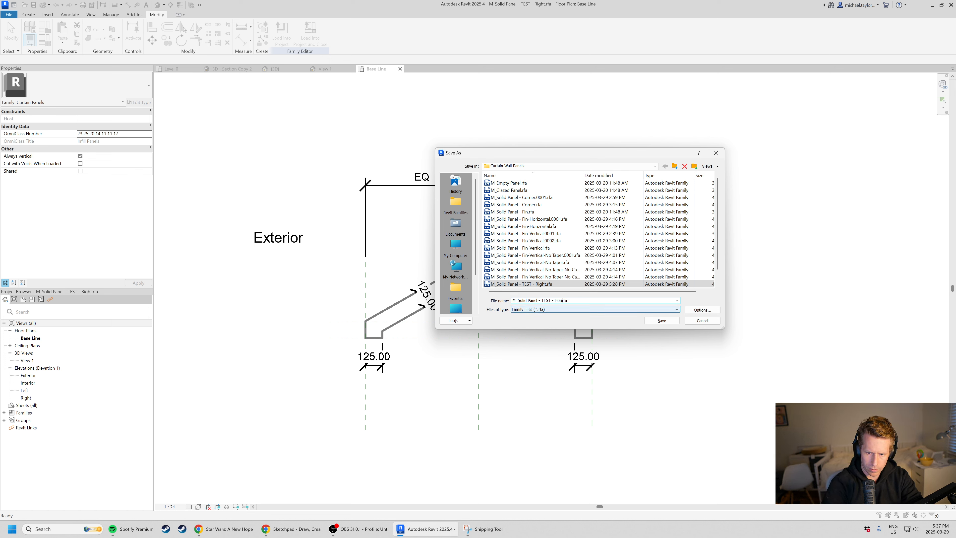
pyautogui.write('izontal.')
pyautogui.press('Return')
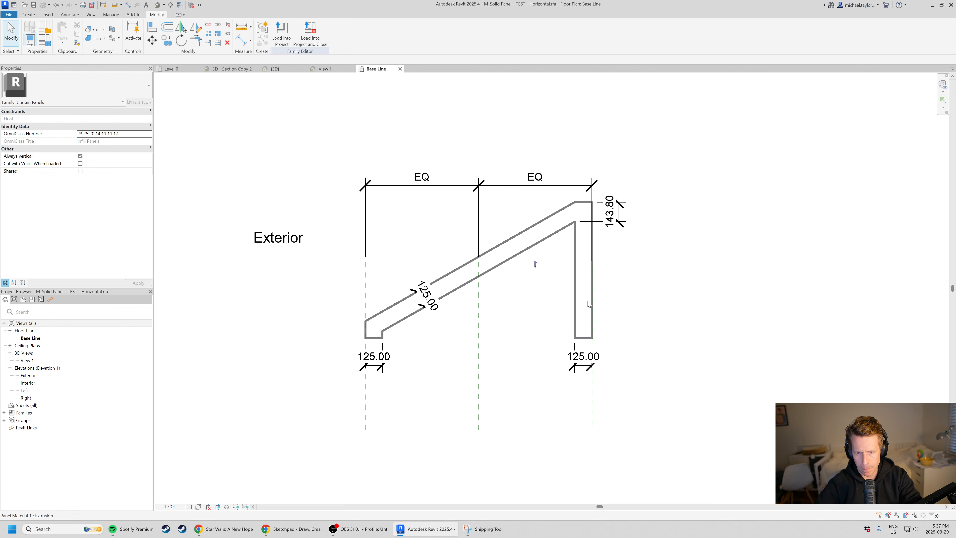
# Delete the angled panel extrusion from the Base Line plan.
pyautogui.scroll(2, 489, 339)
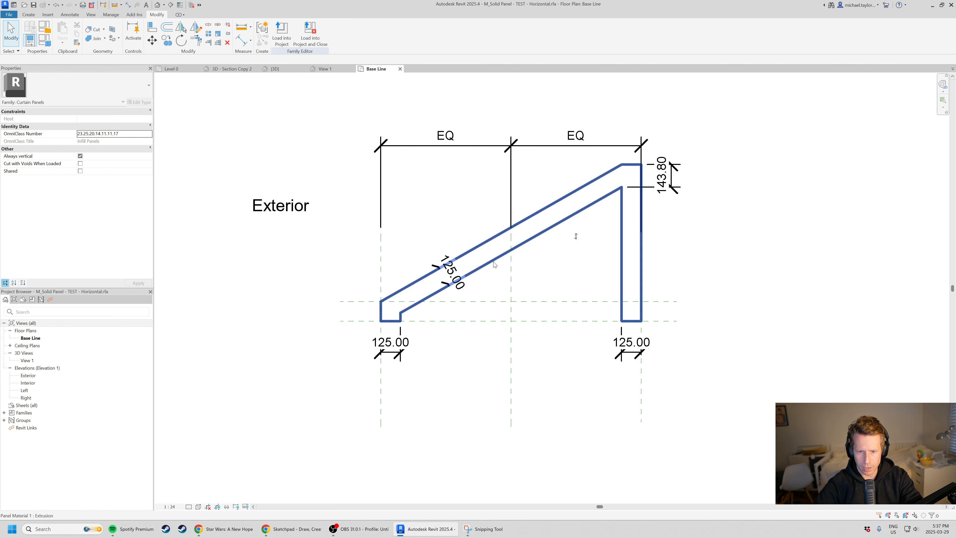
pyautogui.click(493, 260)
pyautogui.press('Delete')
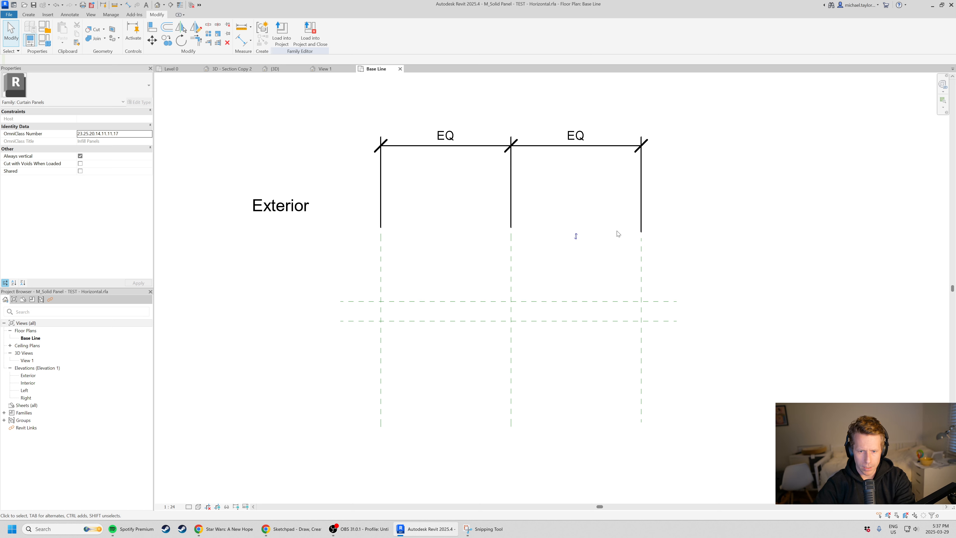
# Check the left, centre and right vertical reference planes in the Base Line plan.
pyautogui.click(640, 278)
pyautogui.click(511, 285)
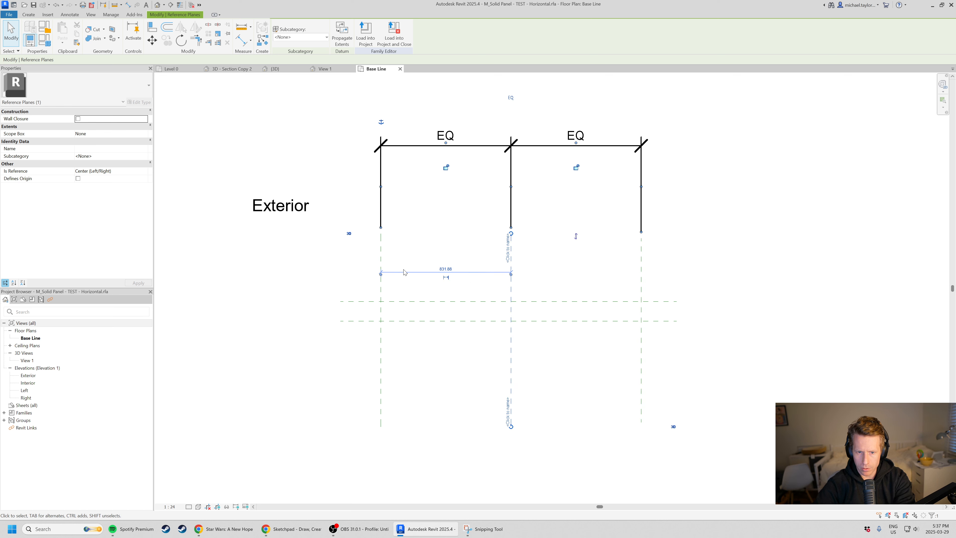
pyautogui.click(718, 301)
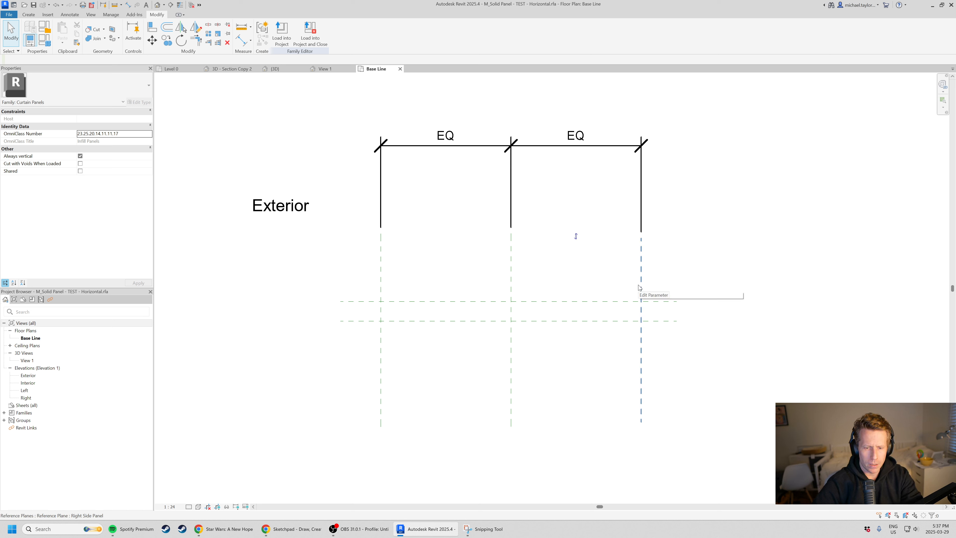
pyautogui.click(385, 286)
pyautogui.click(641, 278)
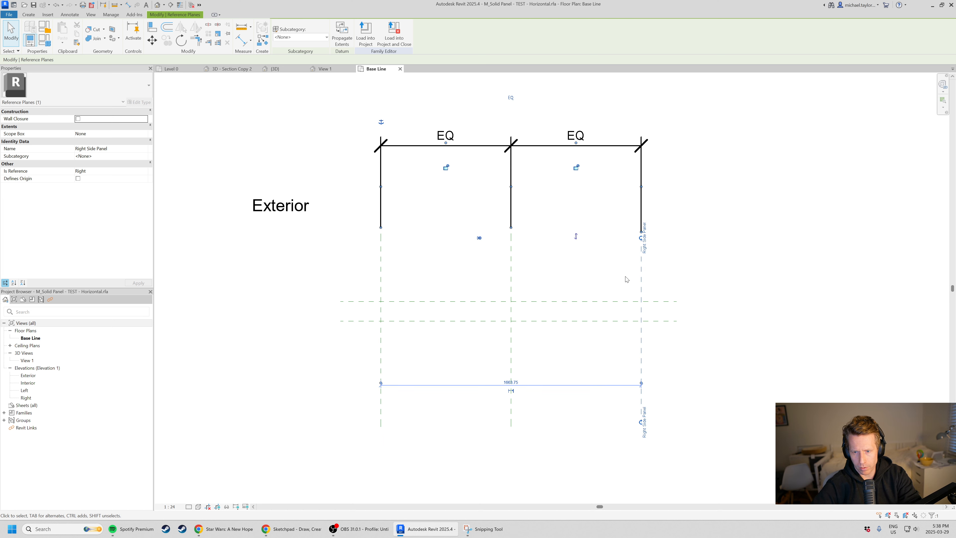
pyautogui.scroll(1, 624, 278)
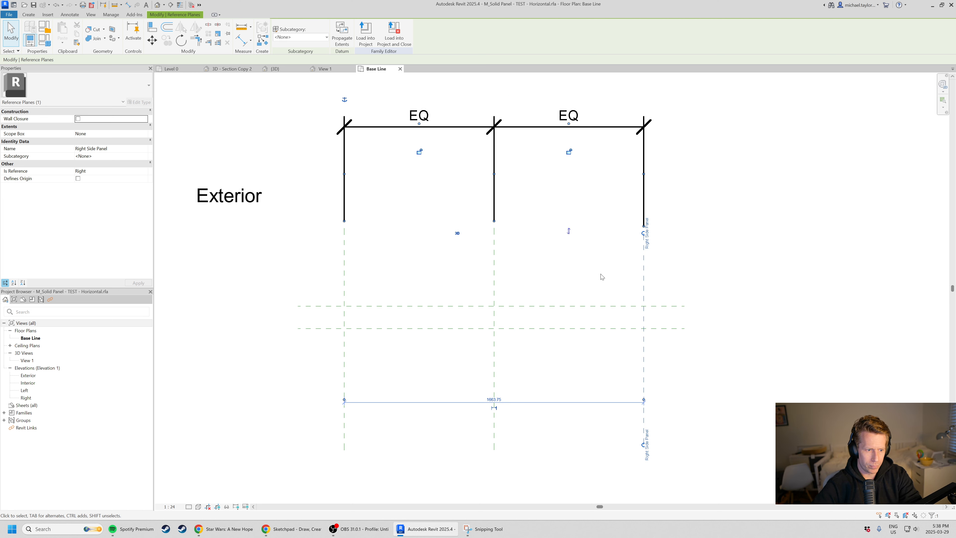
# Open the Left elevation, check its vertical reference planes and clear the selection.
pyautogui.doubleClick(25, 391)
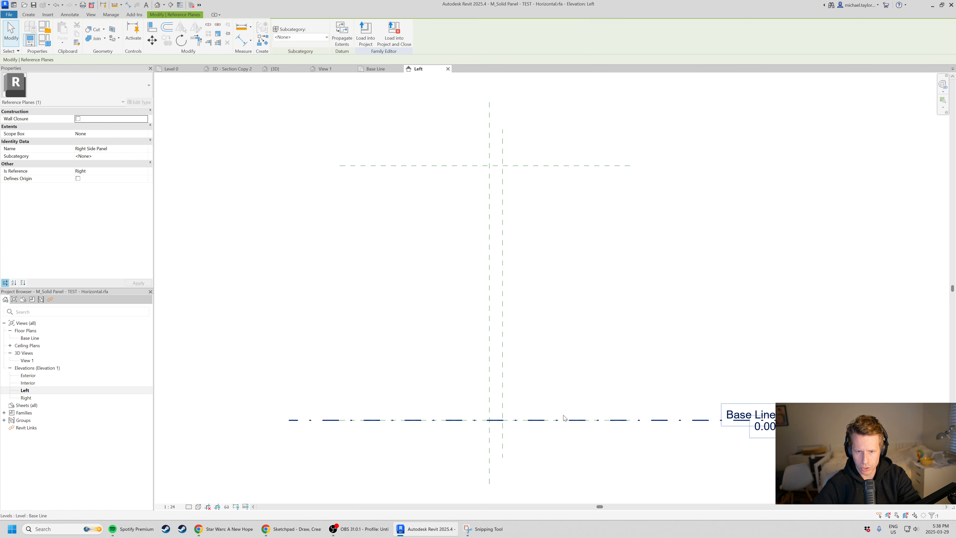
pyautogui.click(490, 275)
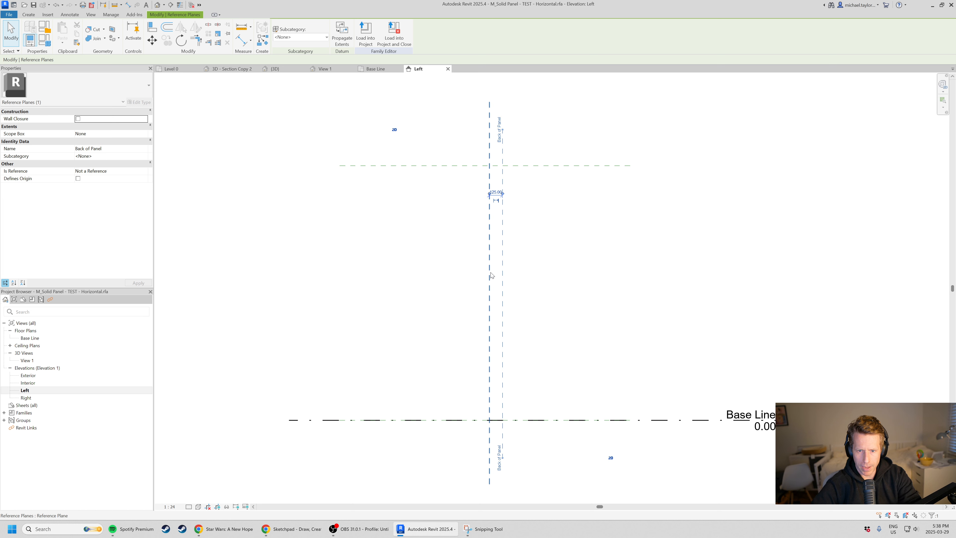
pyautogui.scroll(1, 530, 214)
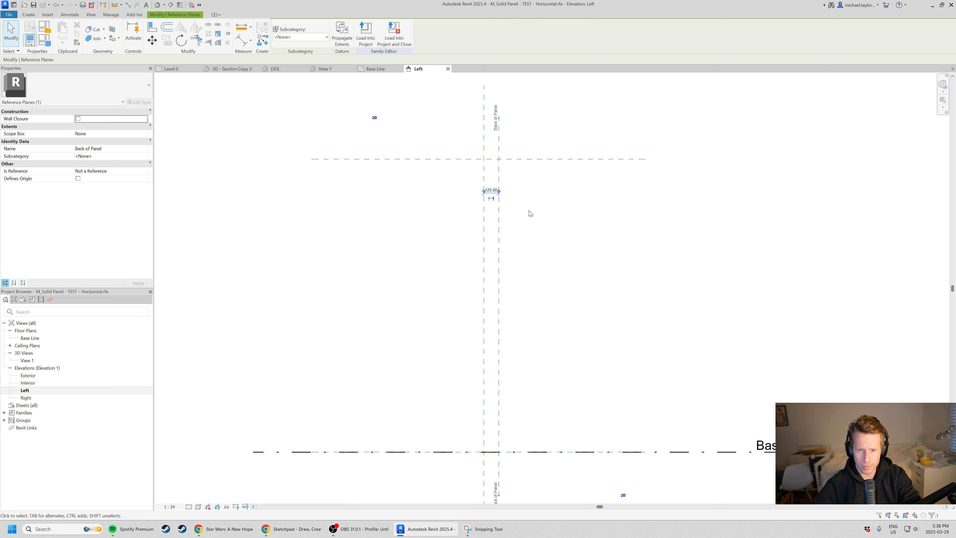
pyautogui.click(530, 214)
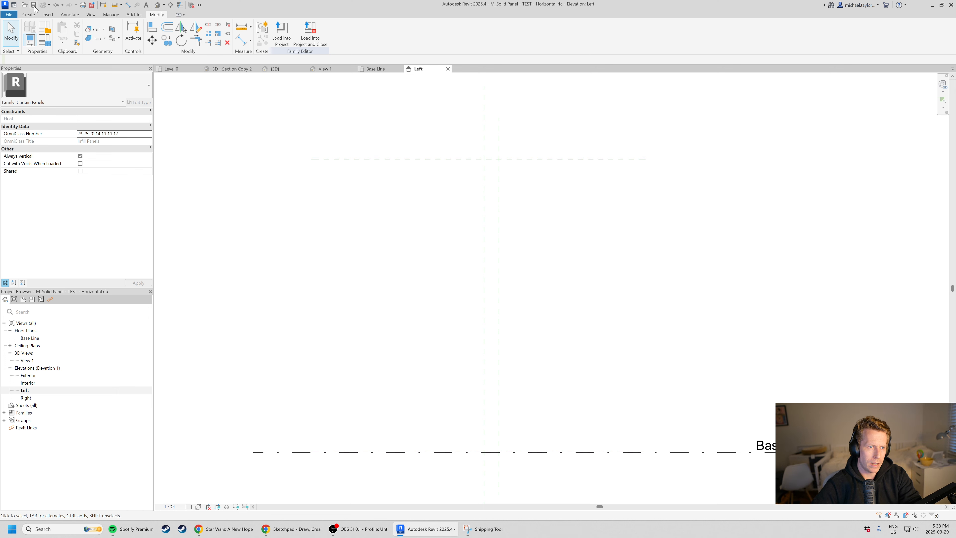
# Start a solid extrusion with the Left Side Panel reference plane as its work plane.
pyautogui.click(30, 15)
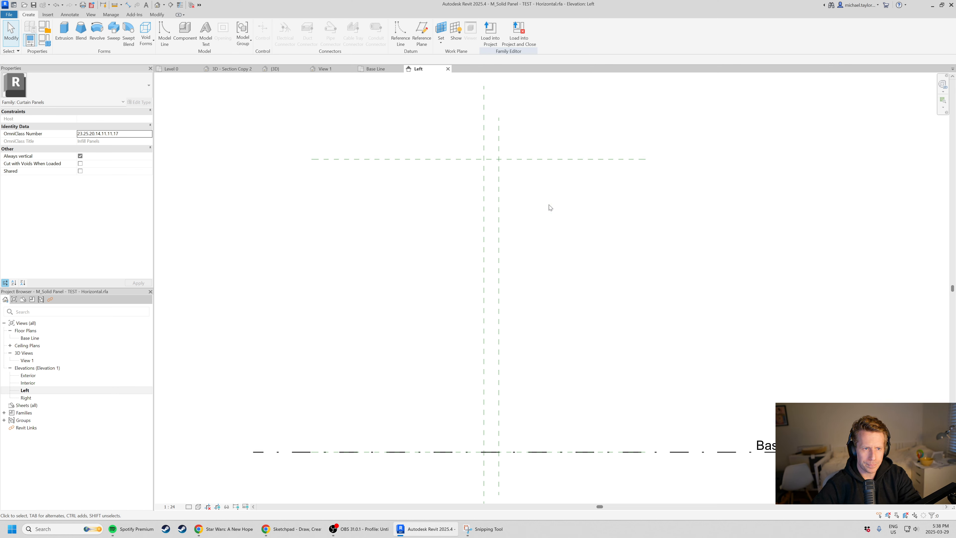
pyautogui.click(64, 34)
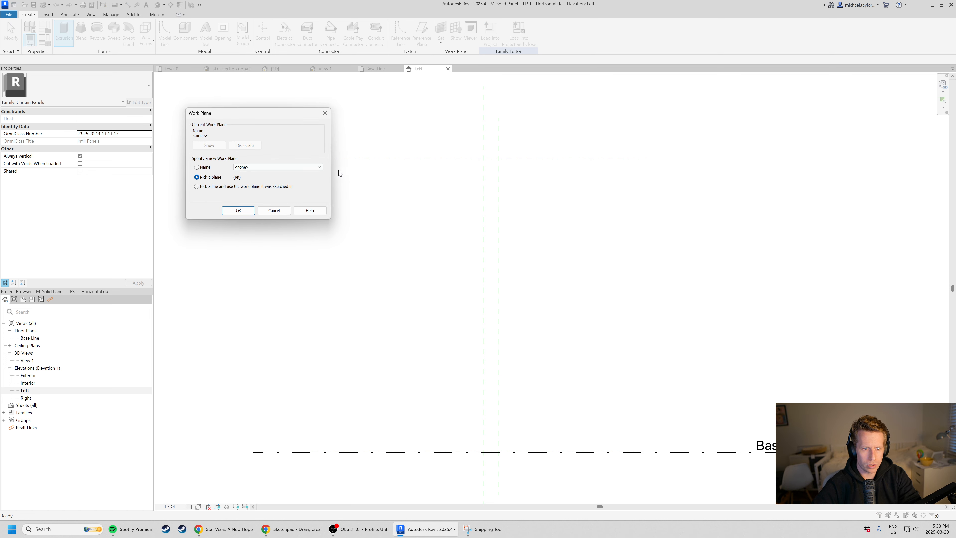
pyautogui.click(265, 168)
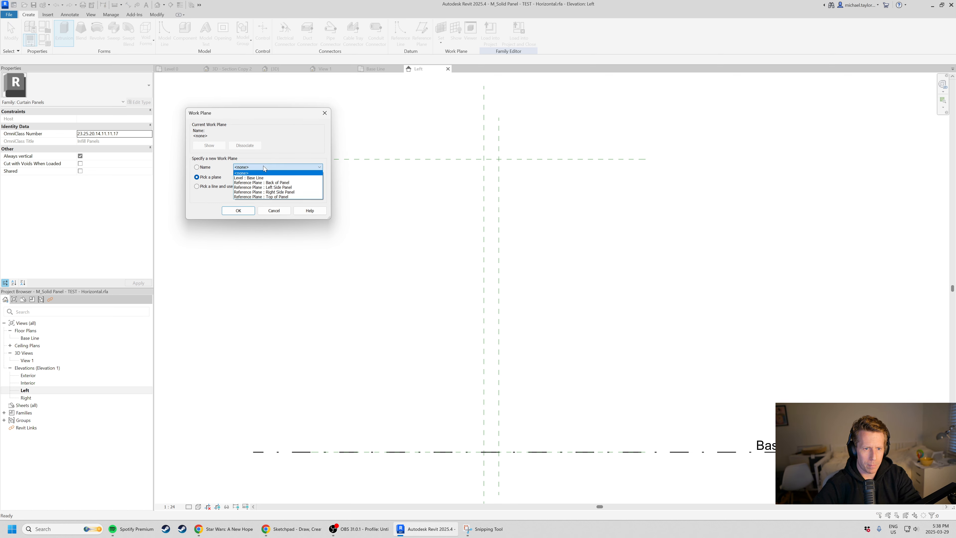
pyautogui.click(287, 187)
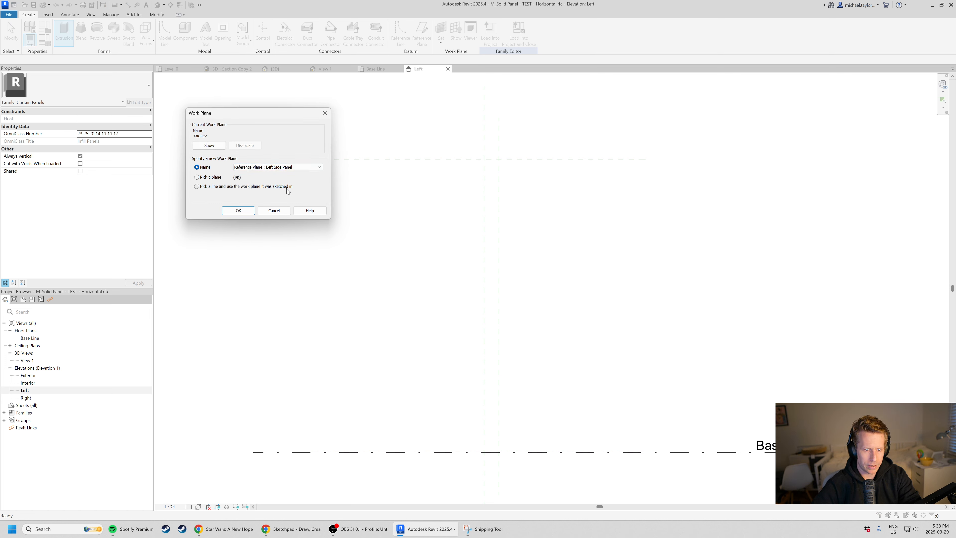
pyautogui.click(238, 211)
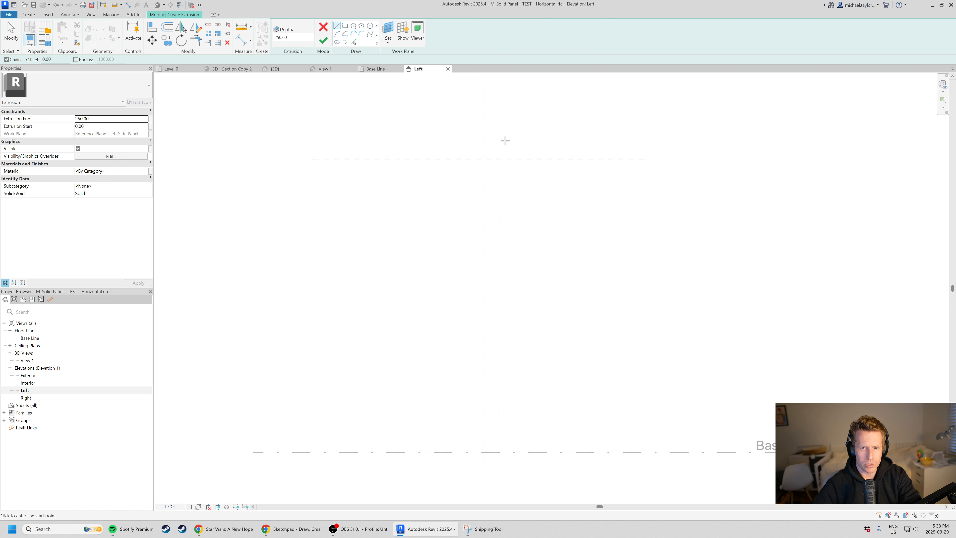
# Sketch the outer C-shaped profile from the Back of Panel plane, 1000 mm deep, spanning from Top of Panel down to the Base Line.
pyautogui.click(498, 159)
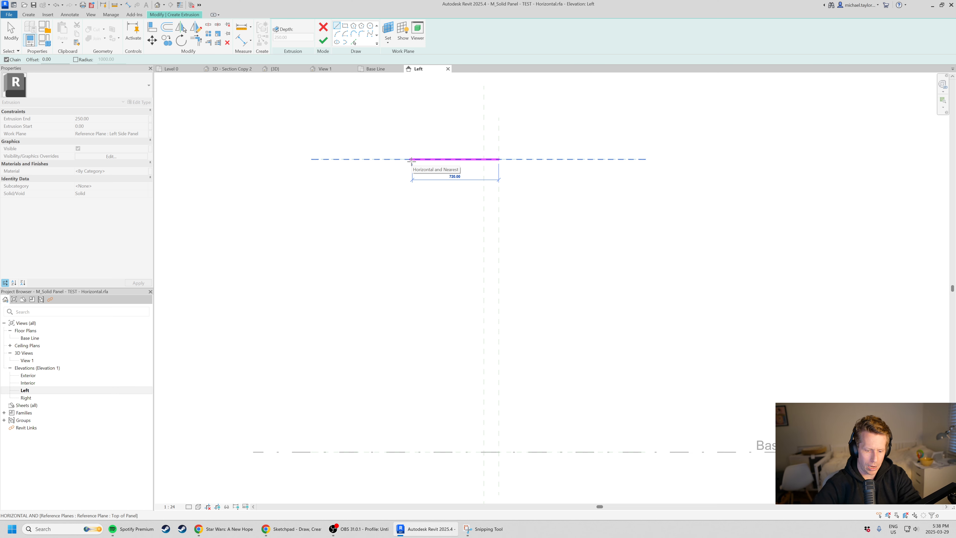
pyautogui.write('1000')
pyautogui.press('Return')
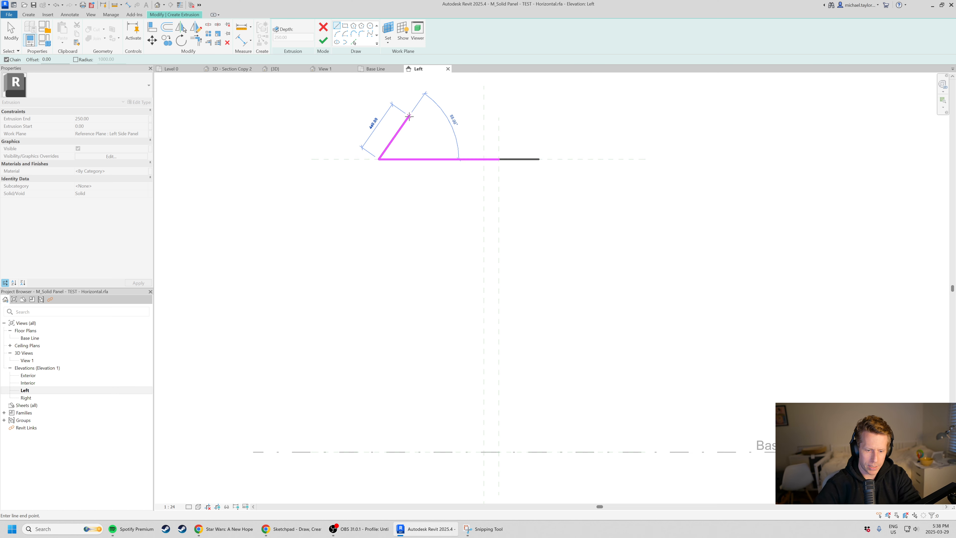
pyautogui.click(378, 452)
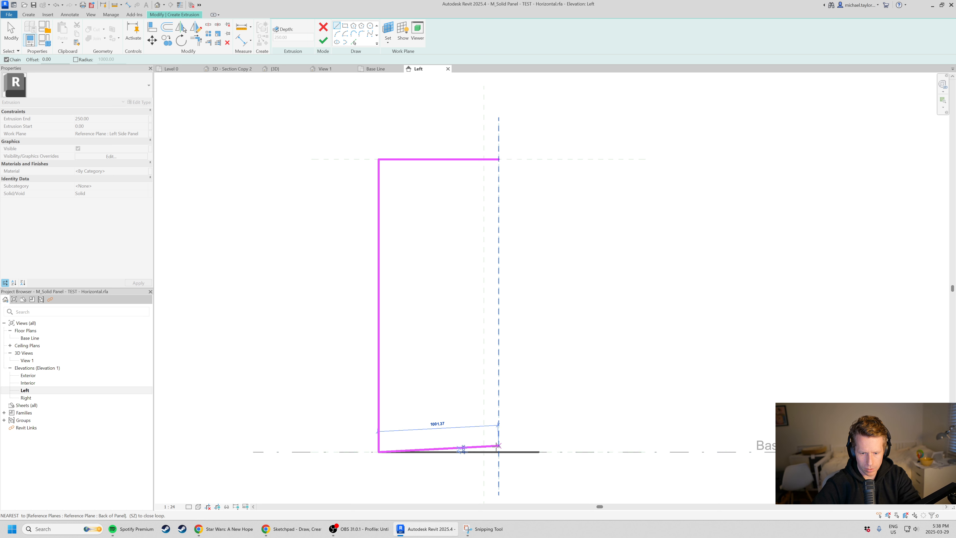
pyautogui.click(499, 452)
# Offset the chained C-shaped profile lines inward by 125 mm as a copy.
pyautogui.press('o')
pyautogui.press('f')
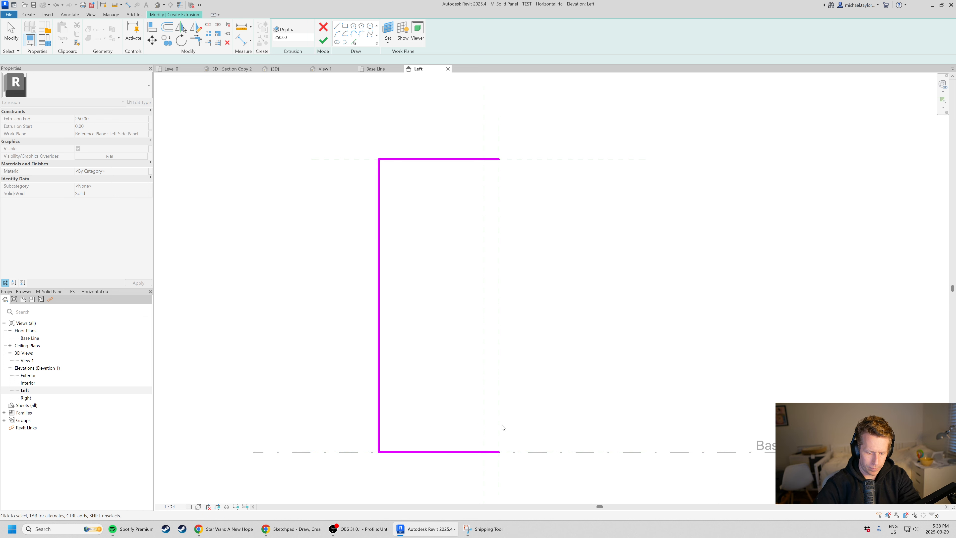
pyautogui.press('Tab')
pyautogui.click(384, 209)
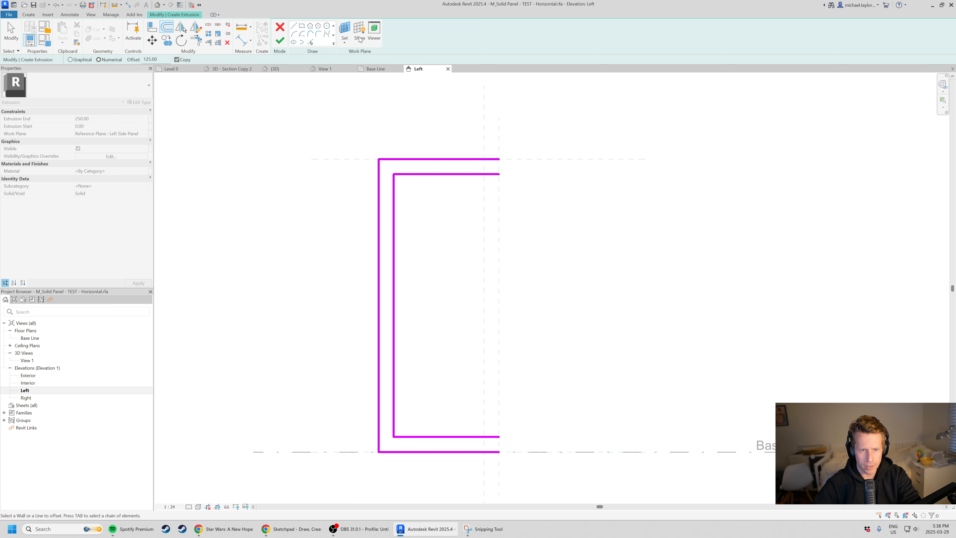
# Close the profile's upper and lower open ends with short lines at the Back of Panel plane and finish the extrusion.
pyautogui.click(294, 26)
pyautogui.click(499, 158)
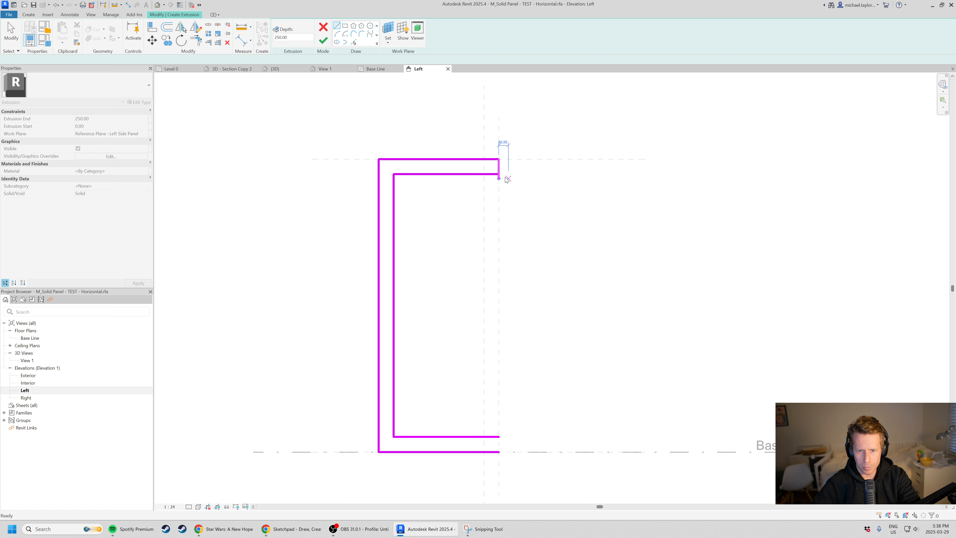
pyautogui.click(501, 174)
pyautogui.press('t')
pyautogui.press('r')
pyautogui.click(293, 27)
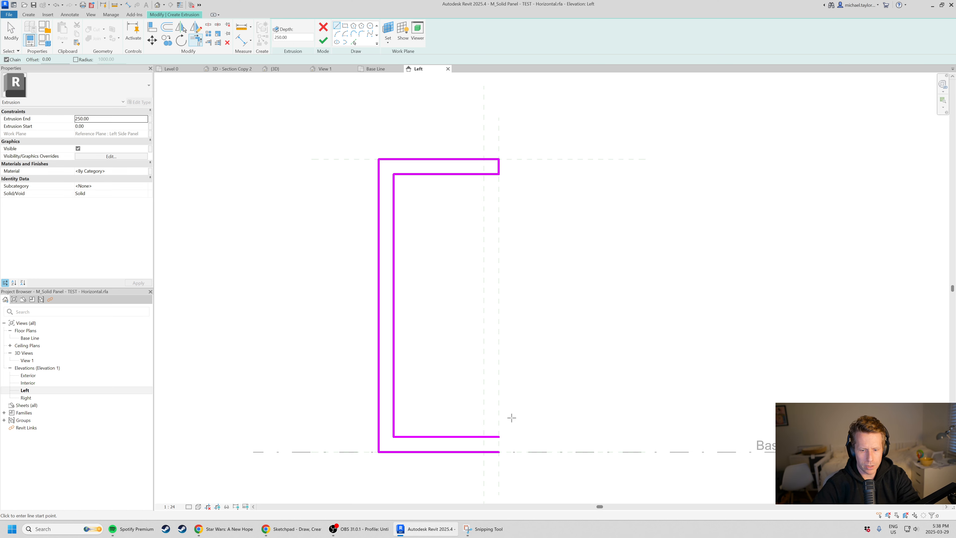
pyautogui.click(499, 437)
pyautogui.click(499, 452)
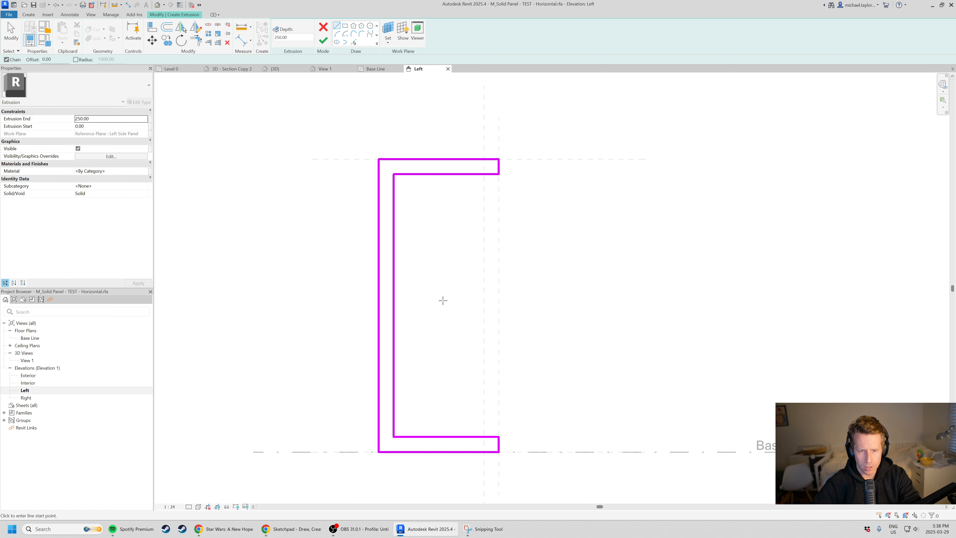
pyautogui.click(323, 39)
pyautogui.scroll(2, 481, 458)
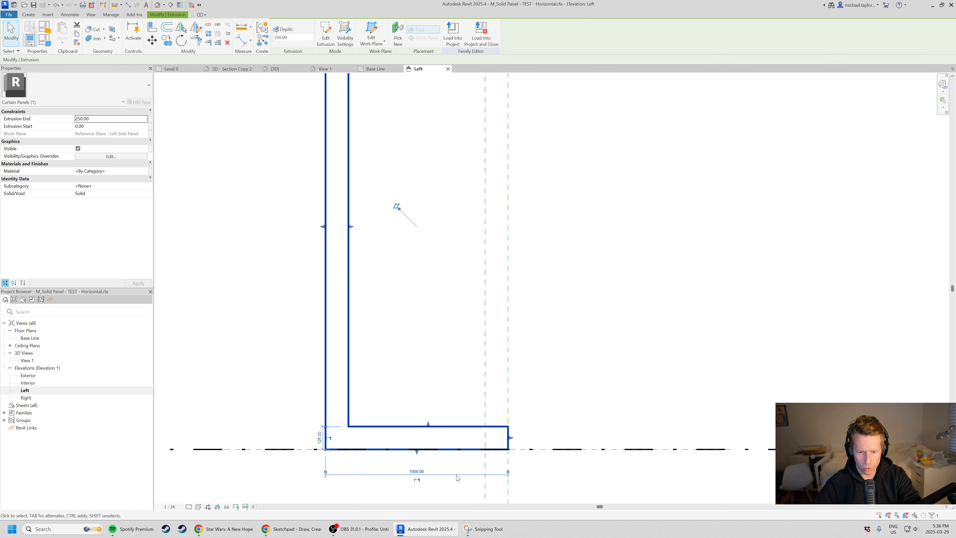
pyautogui.scroll(-2, 456, 475)
pyautogui.click(579, 257)
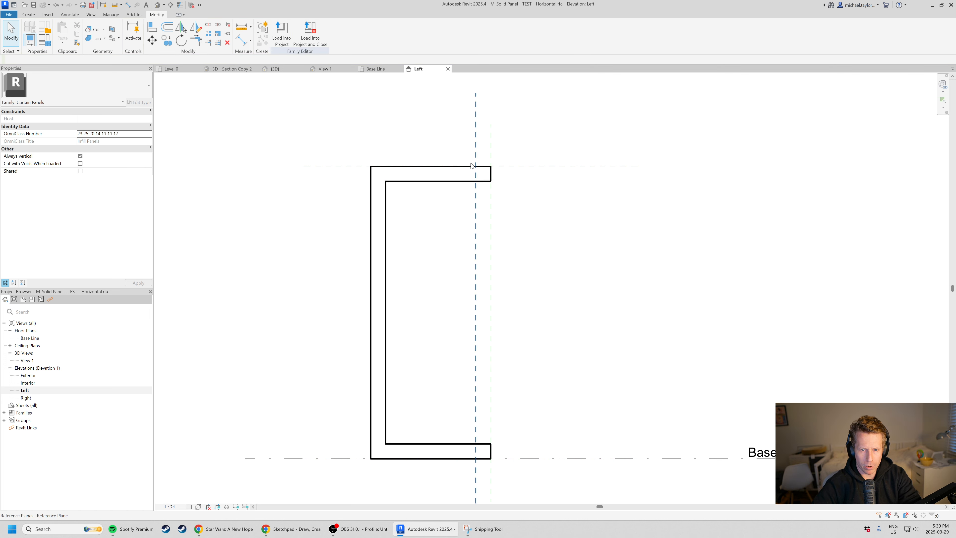
# Snap the end faces of the extrusion's upper and lower legs to the Back of Panel reference plane and lock them.
pyautogui.click(469, 182)
pyautogui.scroll(1, 470, 178)
pyautogui.scroll(2, 489, 177)
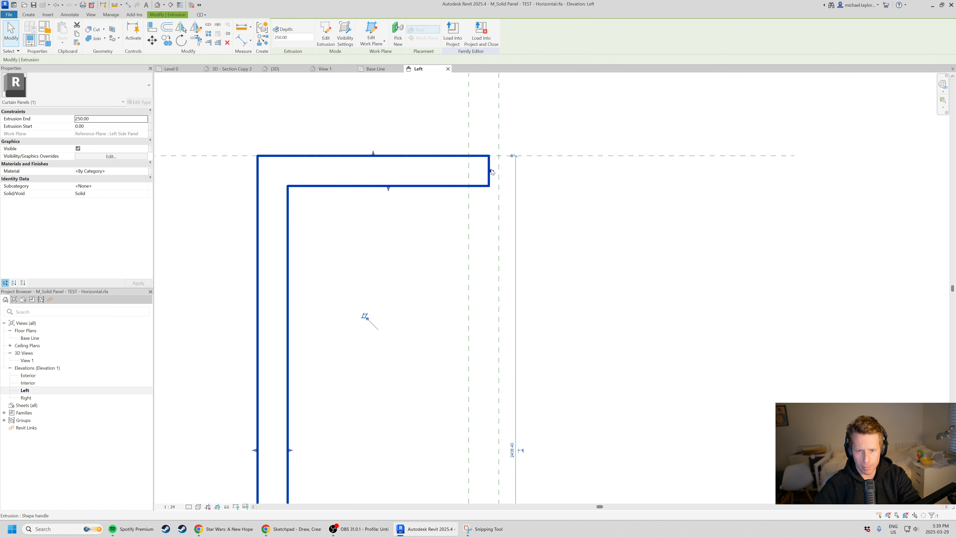
pyautogui.moveTo(492, 171); pyautogui.dragTo(500, 172)
pyautogui.click(508, 297)
pyautogui.scroll(-3, 451, 147)
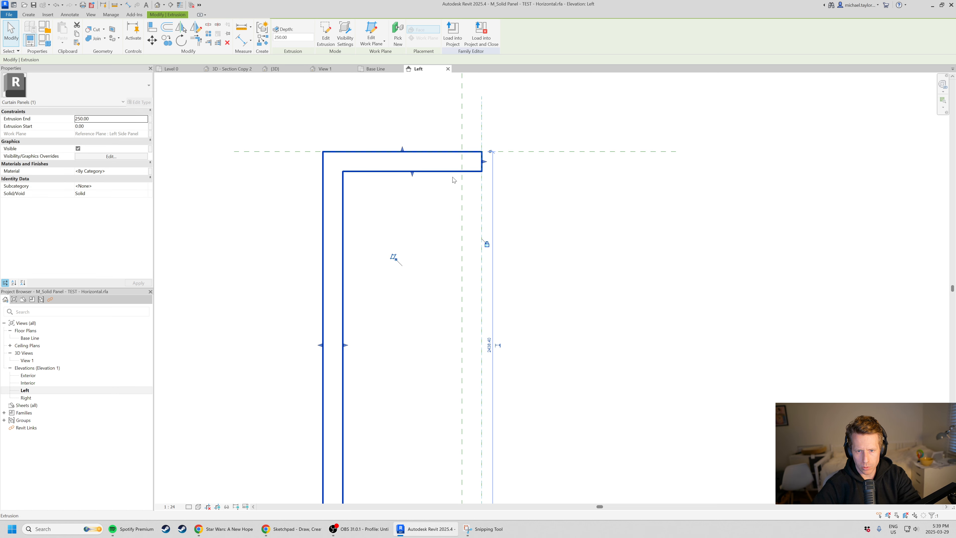
pyautogui.moveTo(480, 467); pyautogui.dragTo(441, 254, button='middle')
pyautogui.scroll(4, 434, 307)
pyautogui.moveTo(452, 321)
pyautogui.mouseDown()
pyautogui.moveTo(435, 321)
pyautogui.moveTo(451, 321)
pyautogui.mouseUp()
pyautogui.scroll(-6, 492, 344)
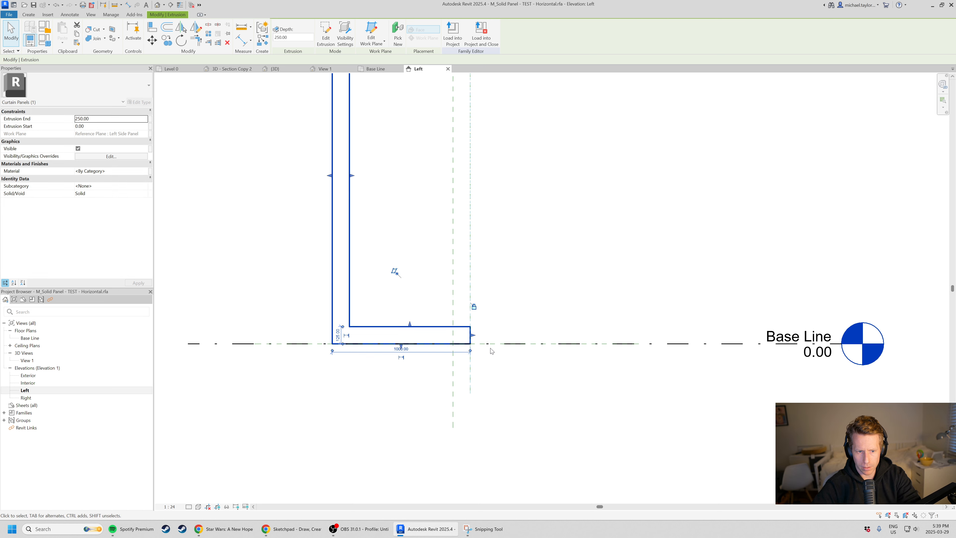
pyautogui.click(410, 247)
# Add an aligned dimension across the thickness of the extrusion's vertical leg, placed above the panel.
pyautogui.moveTo(378, 173); pyautogui.dragTo(375, 317, button='middle')
pyautogui.scroll(3, 367, 211)
pyautogui.scroll(2, 366, 210)
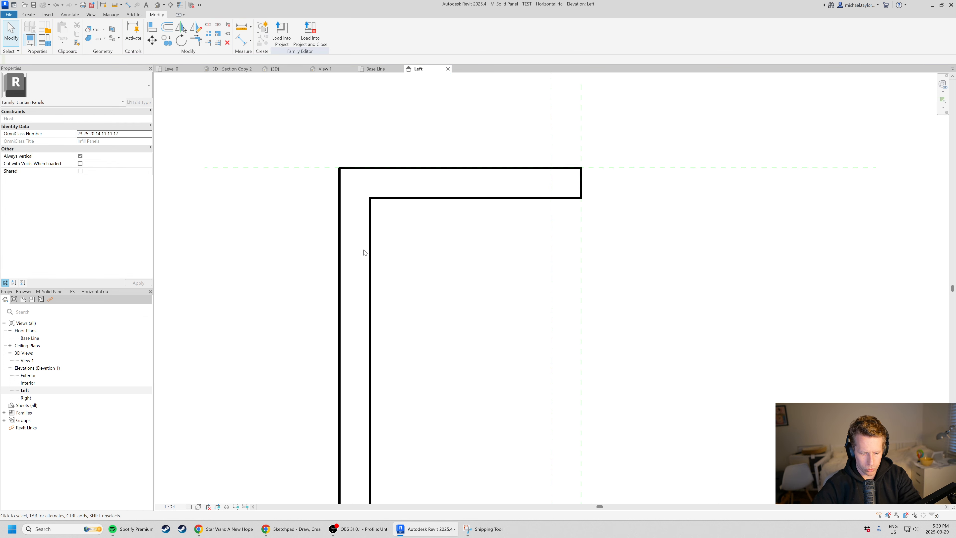
pyautogui.press('d')
pyautogui.press('i')
pyautogui.click(369, 266)
pyautogui.click(340, 271)
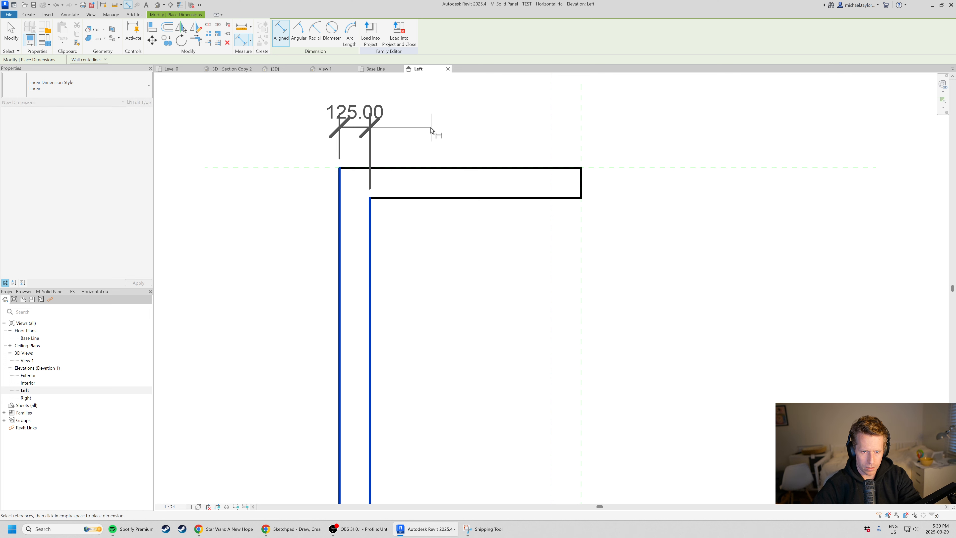
pyautogui.click(432, 134)
pyautogui.scroll(-1, 386, 263)
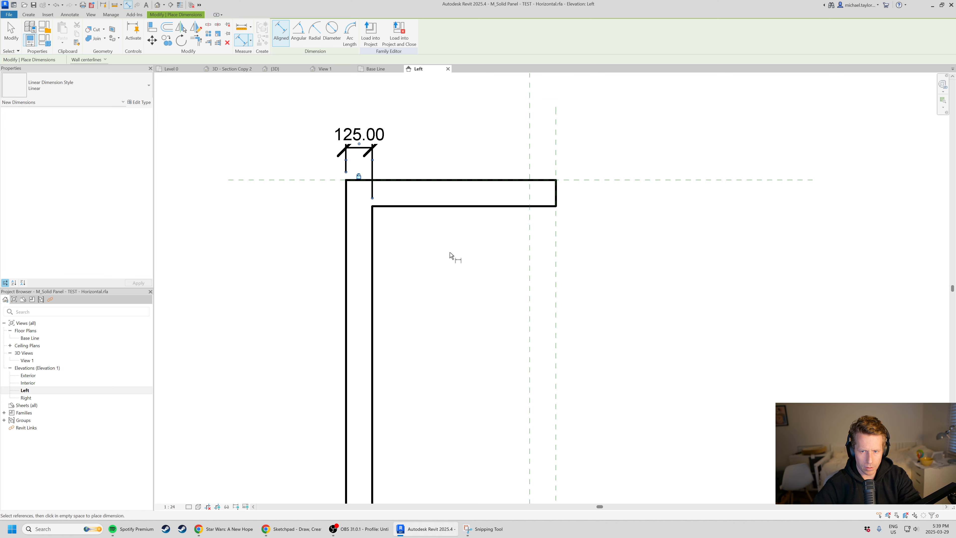
# Dimension and lock the upper leg's thickness from the Top of Panel plane and the lower leg's thickness from the Base Line.
pyautogui.click(565, 183)
pyautogui.click(525, 205)
pyautogui.click(646, 196)
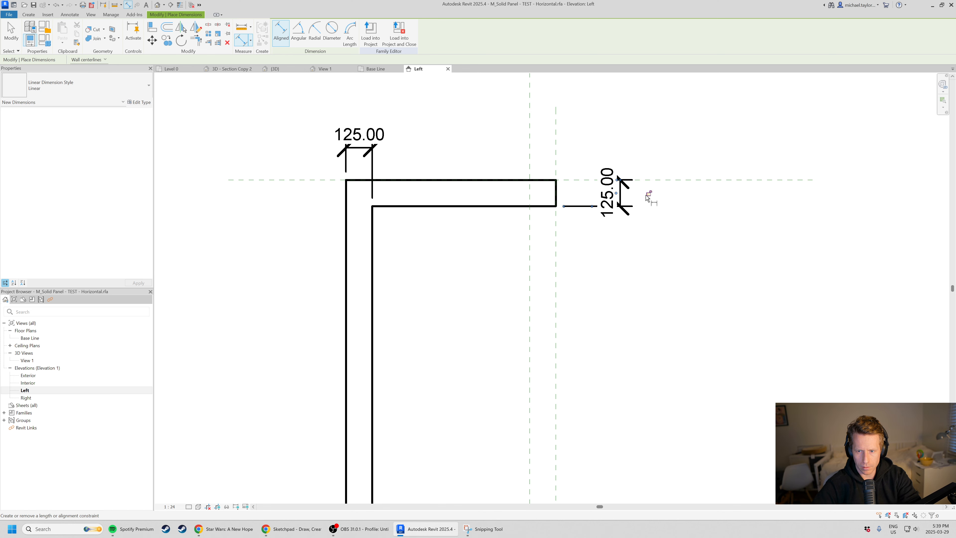
pyautogui.scroll(-2, 591, 412)
pyautogui.scroll(3, 582, 412)
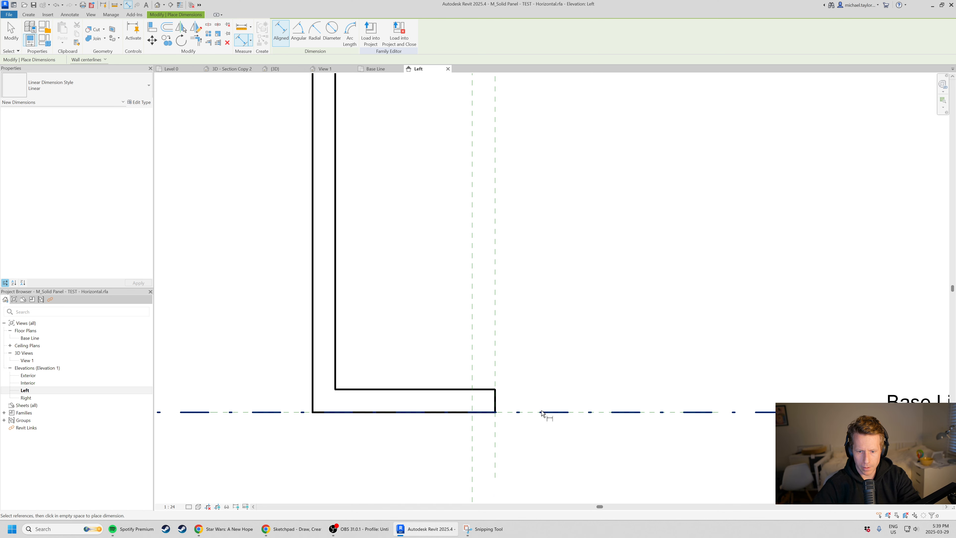
pyautogui.click(480, 388)
pyautogui.click(558, 380)
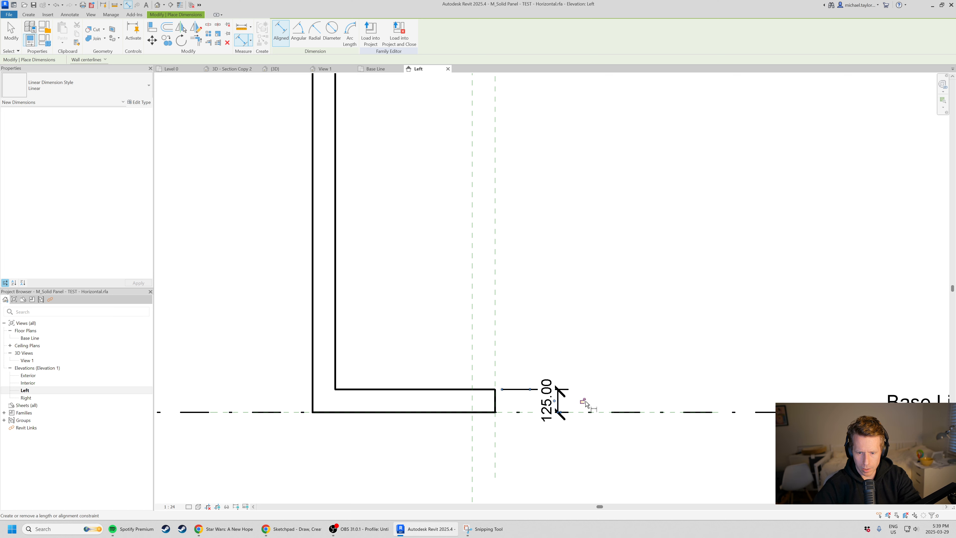
pyautogui.scroll(-2, 586, 403)
pyautogui.moveTo(466, 249); pyautogui.dragTo(459, 277, button='middle')
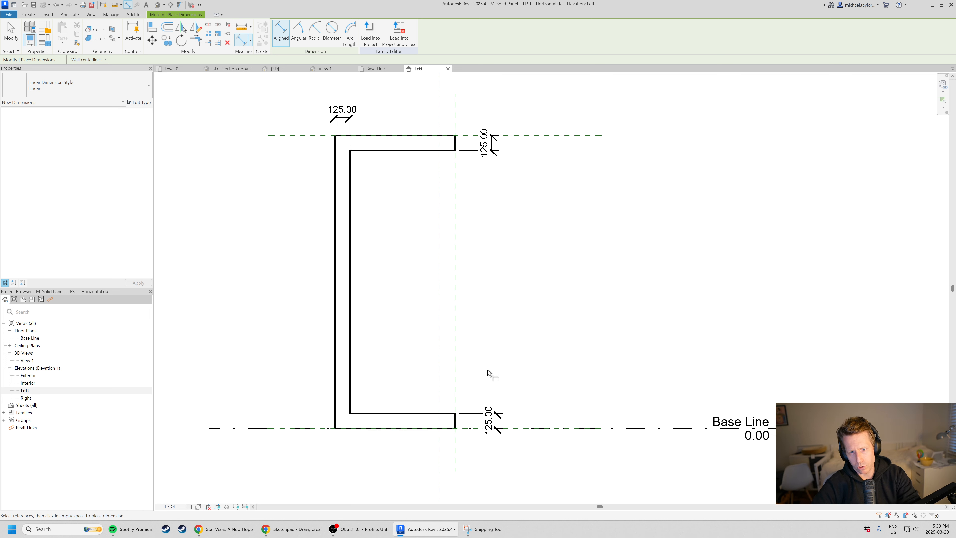
pyautogui.press('Escape')
pyautogui.press('Escape')
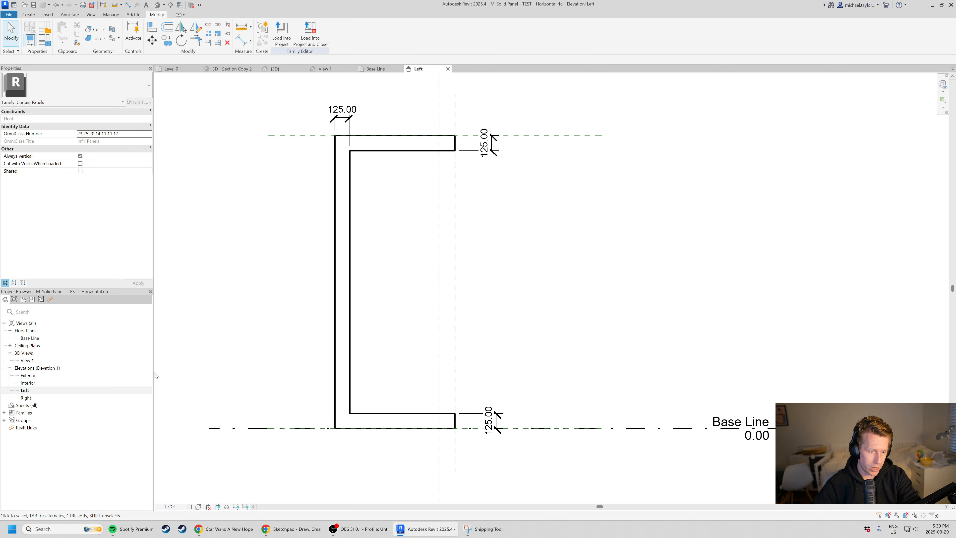
# In the Base Line plan, stretch the extrusion between the left and right side reference planes and lock both edges to them.
pyautogui.doubleClick(30, 338)
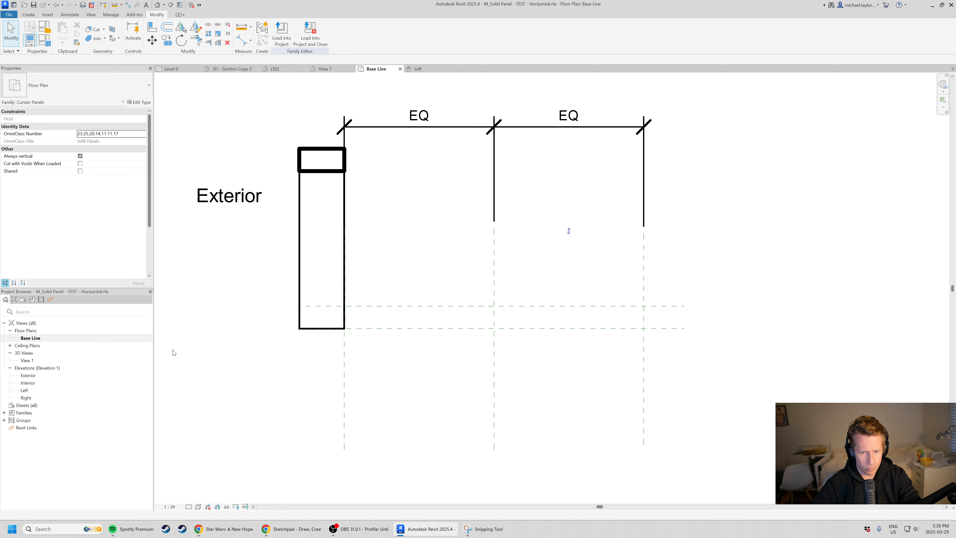
pyautogui.click(303, 257)
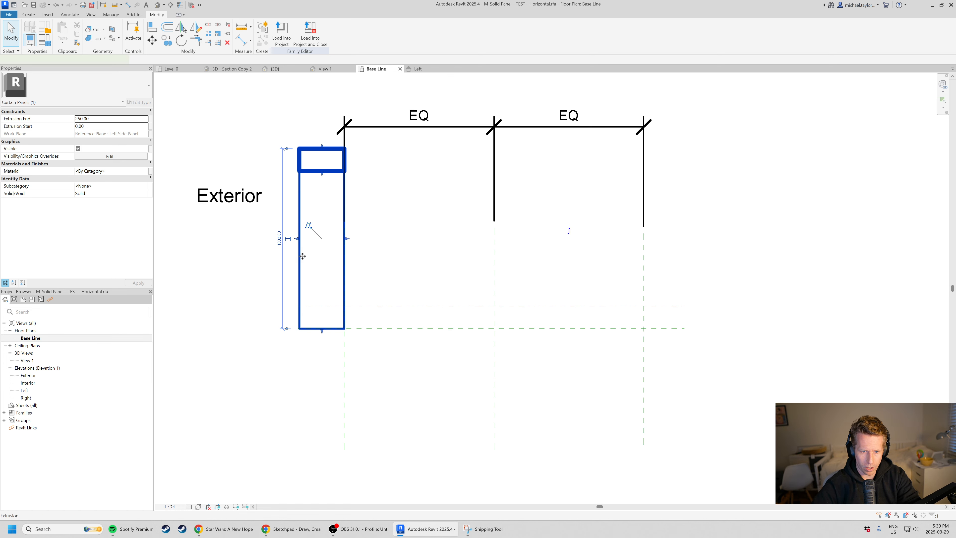
pyautogui.moveTo(297, 241); pyautogui.dragTo(645, 256)
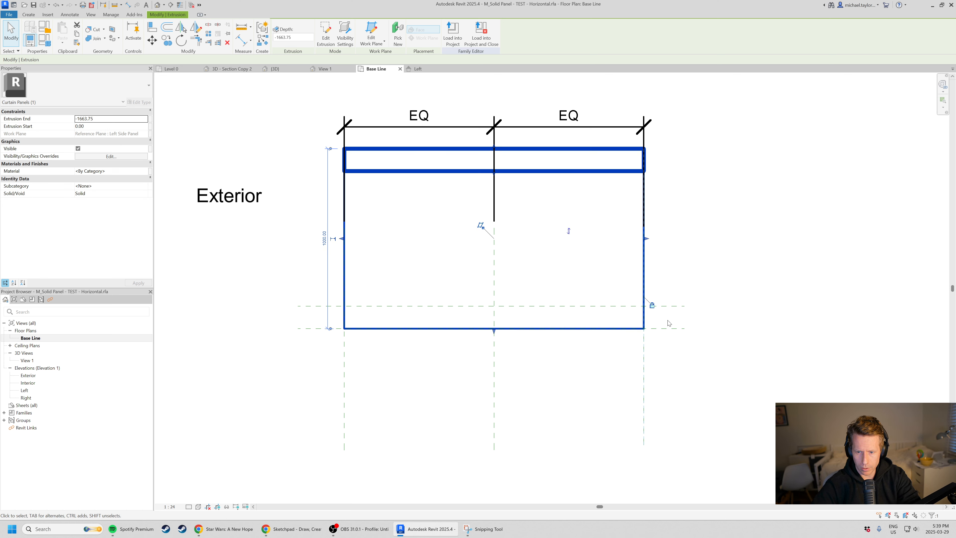
pyautogui.moveTo(343, 239)
pyautogui.mouseDown()
pyautogui.moveTo(401, 242)
pyautogui.moveTo(350, 249)
pyautogui.mouseUp()
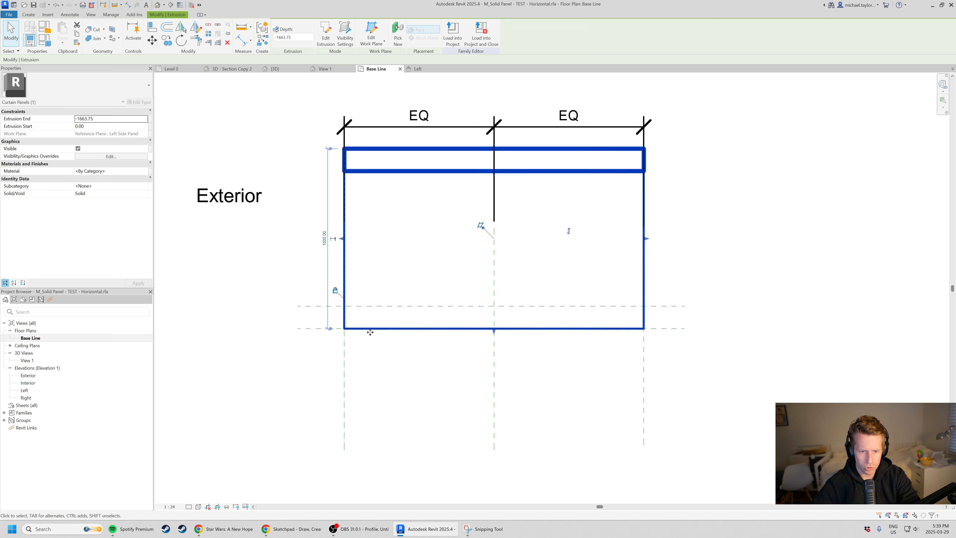
pyautogui.press('Escape')
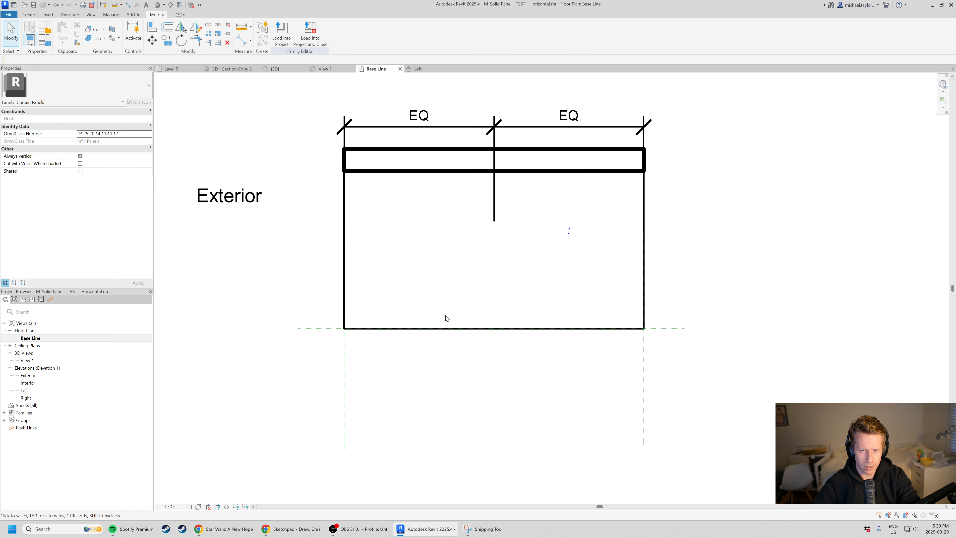
# Load the horizontal panel family into Project2 only and dismiss the project save reminder without saving.
pyautogui.click(281, 41)
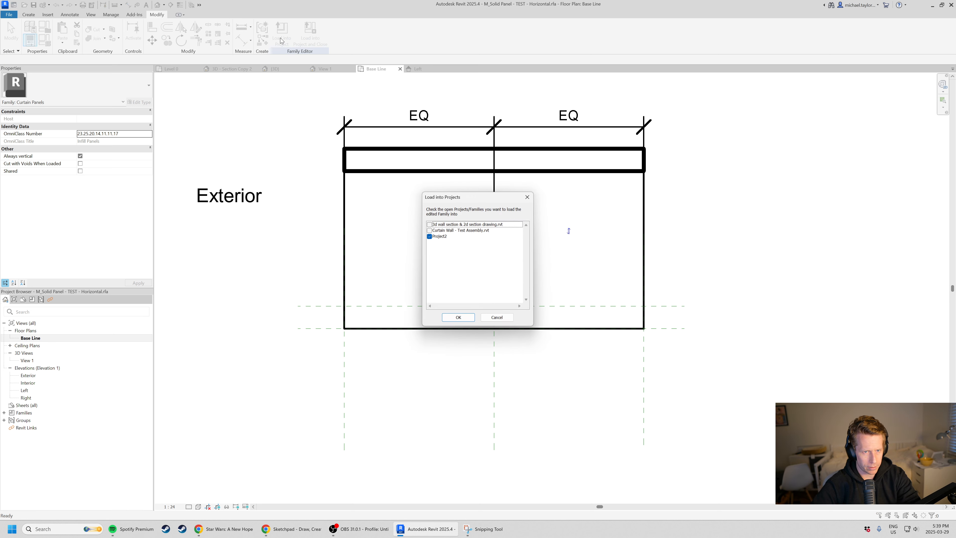
pyautogui.click(459, 319)
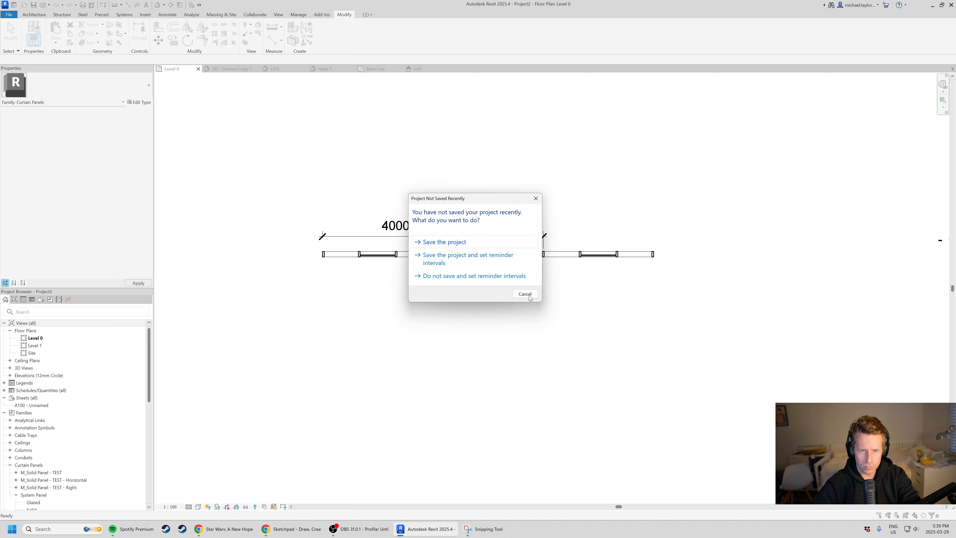
pyautogui.click(525, 294)
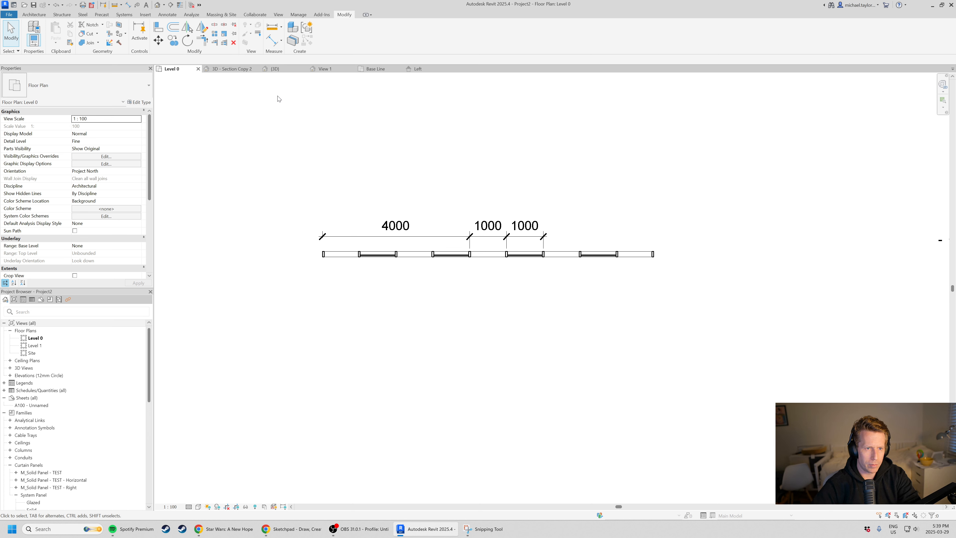
# Open the project's default 3D view and close the Level 0 floor plan, keeping the project open.
pyautogui.click(198, 69)
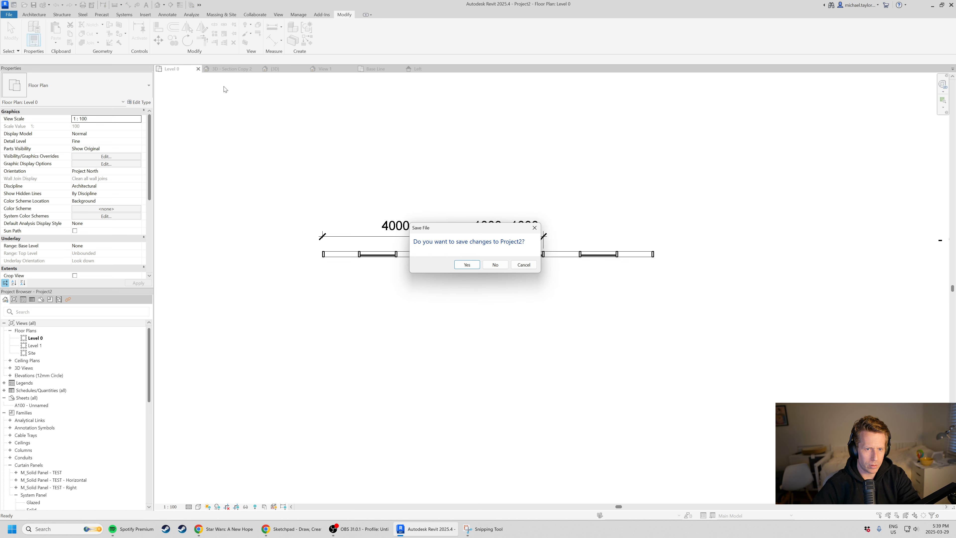
pyautogui.click(533, 264)
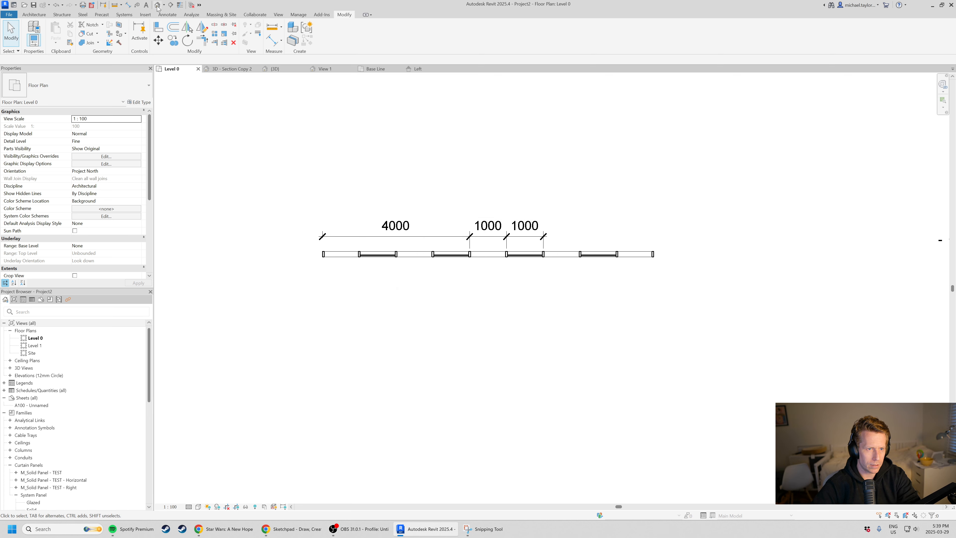
pyautogui.click(158, 5)
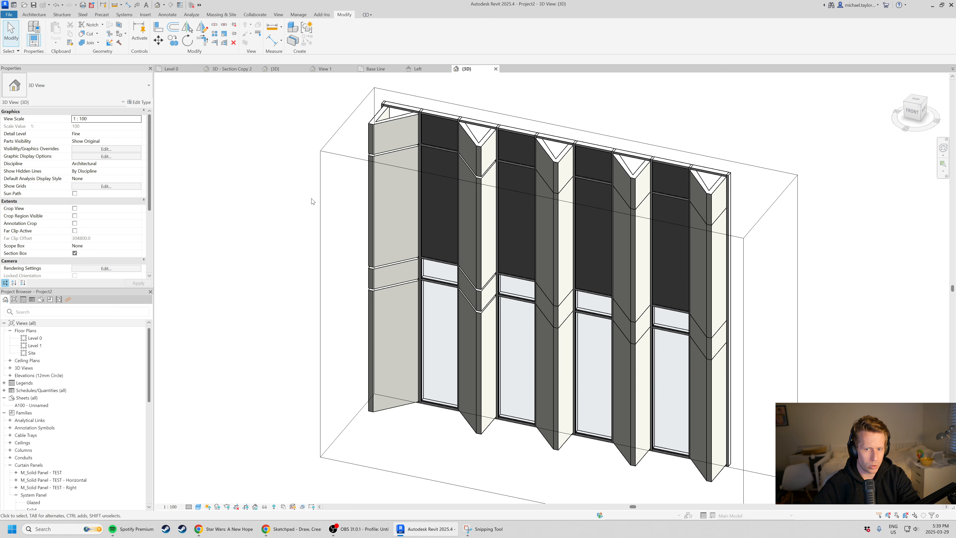
pyautogui.click(199, 69)
# Change one angled panel in the facade's middle horizontal band to the Solid Panel type of M_Solid Panel - TEST - Horizontal.
pyautogui.scroll(-1, 320, 232)
pyautogui.scroll(2, 606, 334)
pyautogui.keyDown('shift'); pyautogui.moveTo(533, 356); pyautogui.dragTo(486, 305, button='middle'); pyautogui.keyUp('shift')
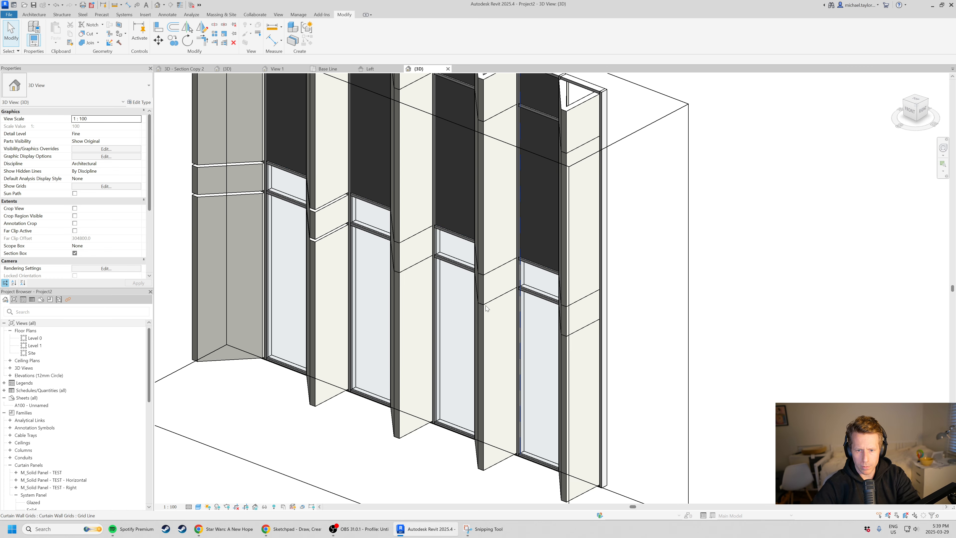
pyautogui.click(493, 282)
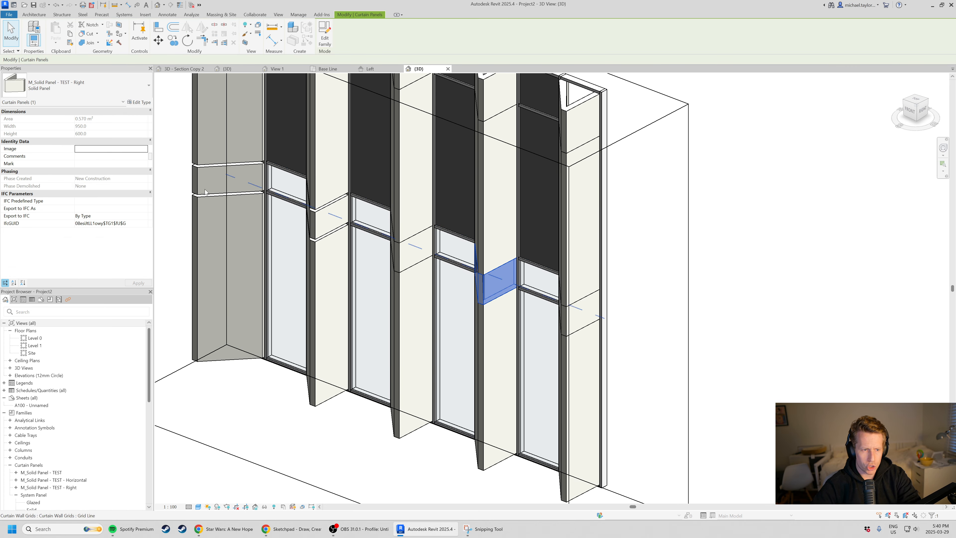
pyautogui.click(113, 88)
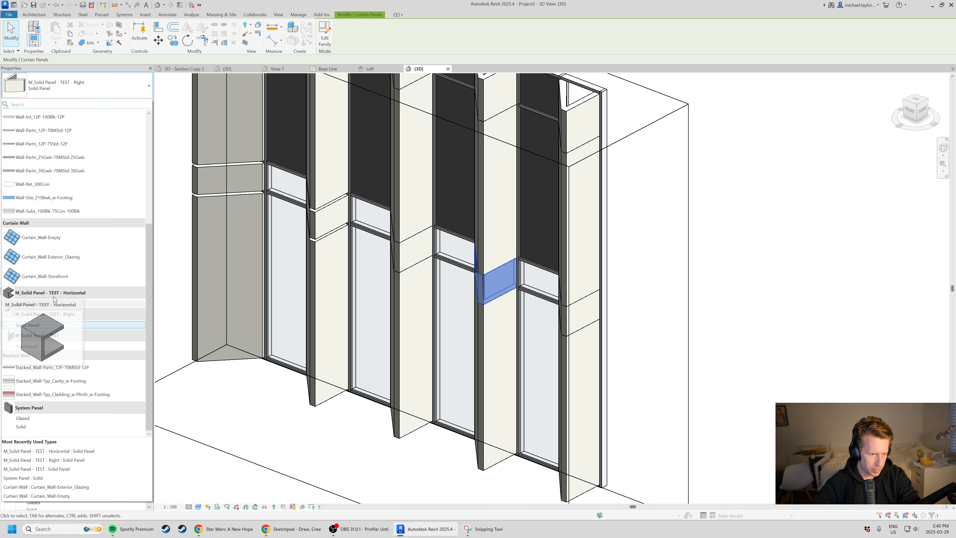
pyautogui.click(28, 303)
pyautogui.click(647, 359)
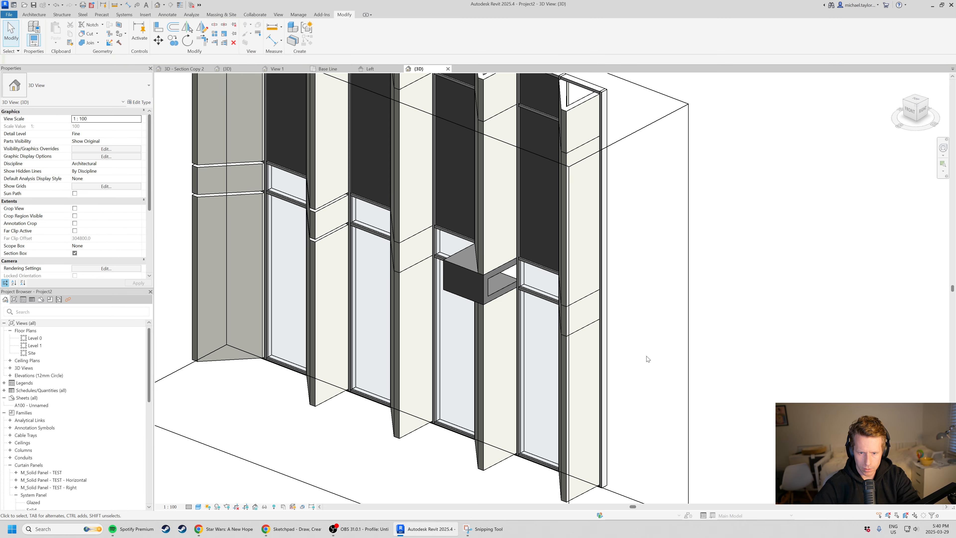
# Use Match Type to apply the horizontal panel type to the four adjacent band panels on the source panel's left.
pyautogui.keyDown('shift'); pyautogui.moveTo(420, 384); pyautogui.dragTo(455, 251, button='middle'); pyautogui.keyUp('shift')
pyautogui.scroll(5, 455, 248)
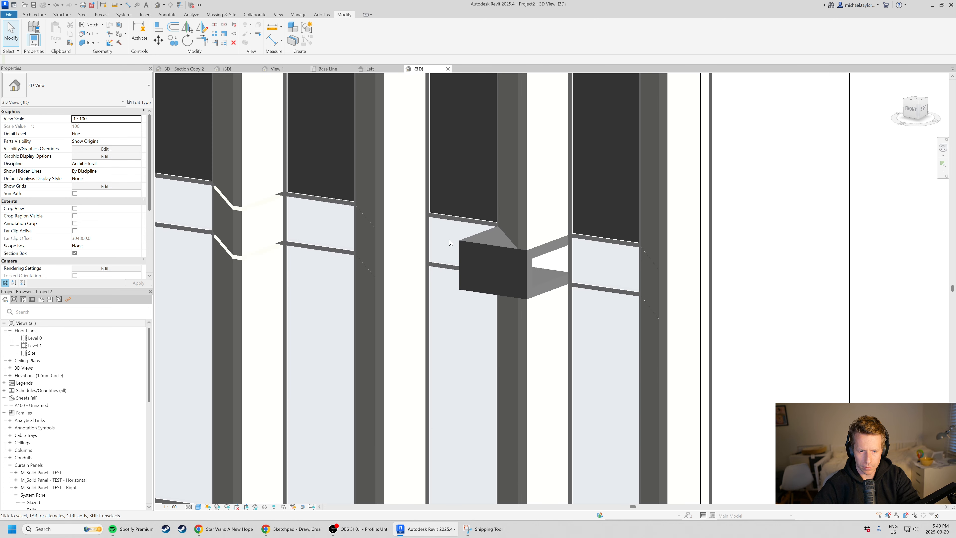
pyautogui.press('a')
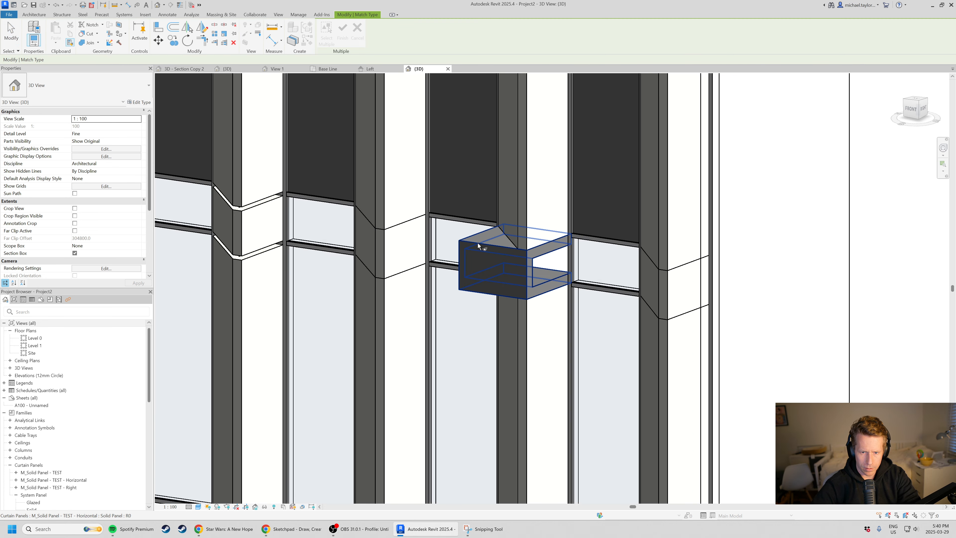
pyautogui.click(477, 243)
pyautogui.click(442, 227)
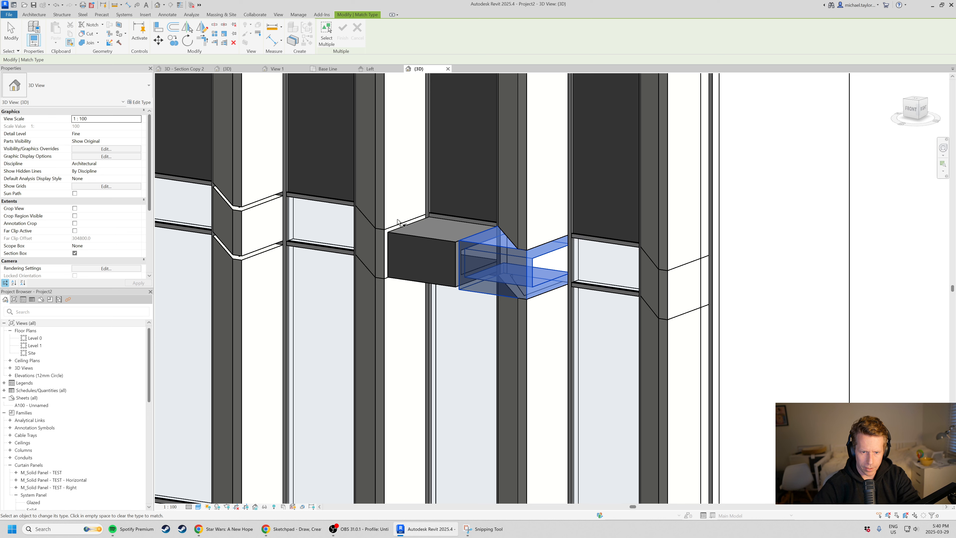
pyautogui.click(381, 233)
pyautogui.click(315, 220)
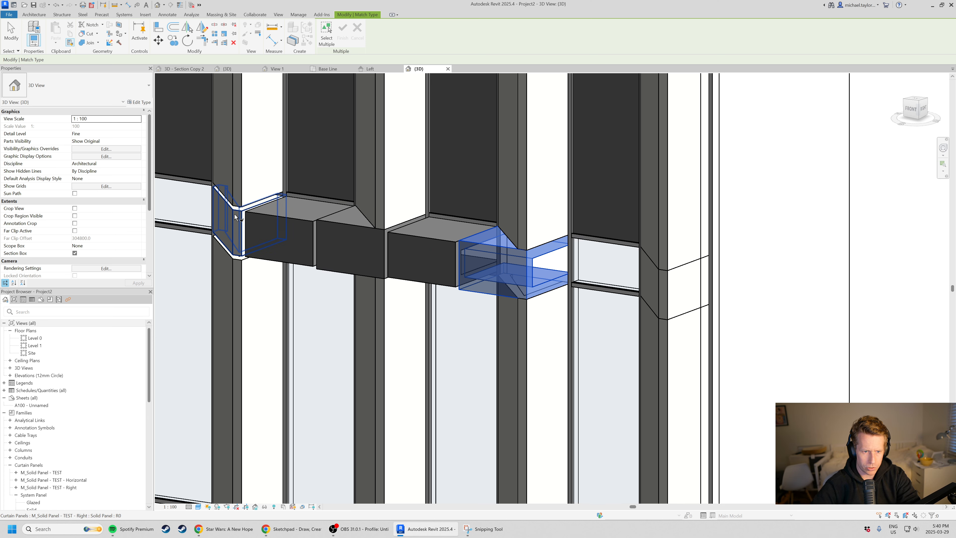
pyautogui.click(247, 218)
# Match the remaining panels at the band's left end and the glazed panel right of the source to the horizontal type.
pyautogui.scroll(-5, 247, 218)
pyautogui.scroll(5, 337, 225)
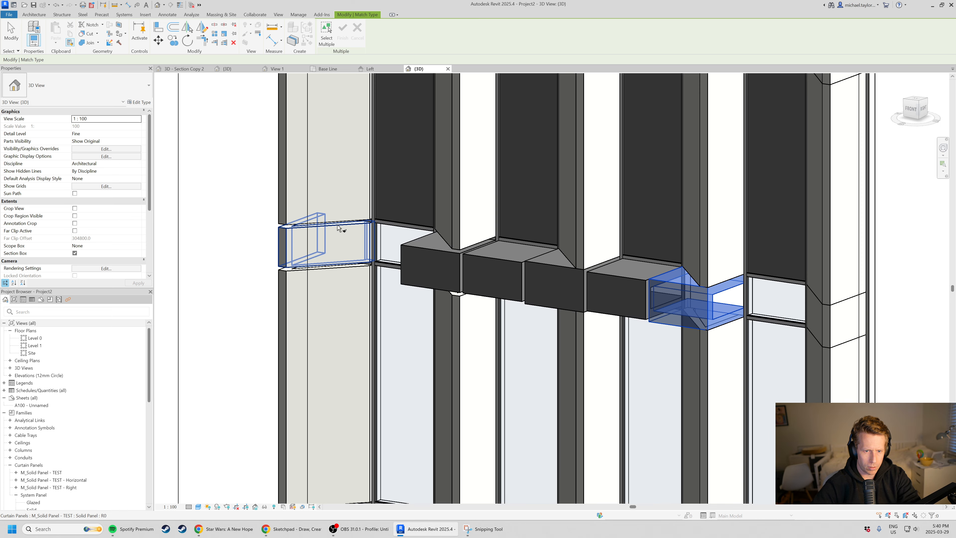
pyautogui.click(396, 229)
pyautogui.scroll(-2, 273, 208)
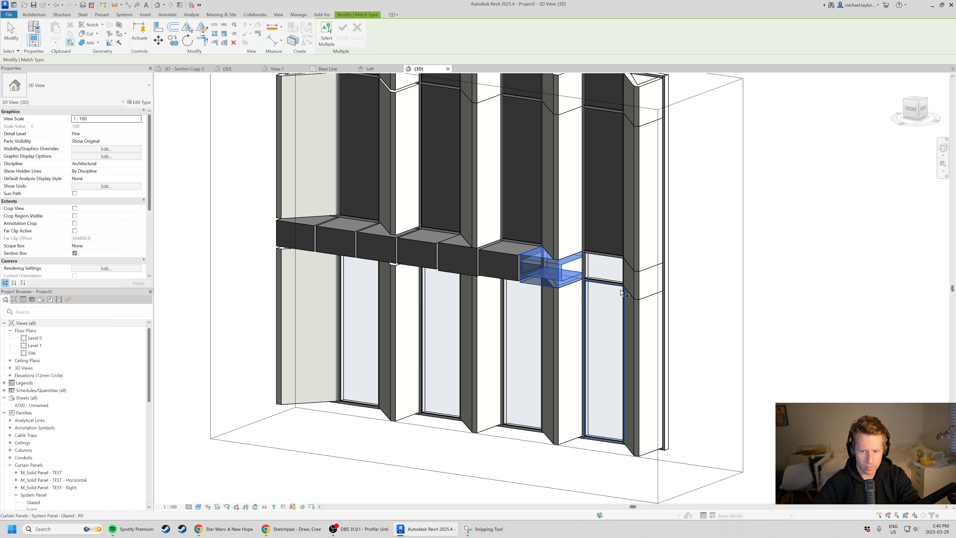
pyautogui.click(603, 260)
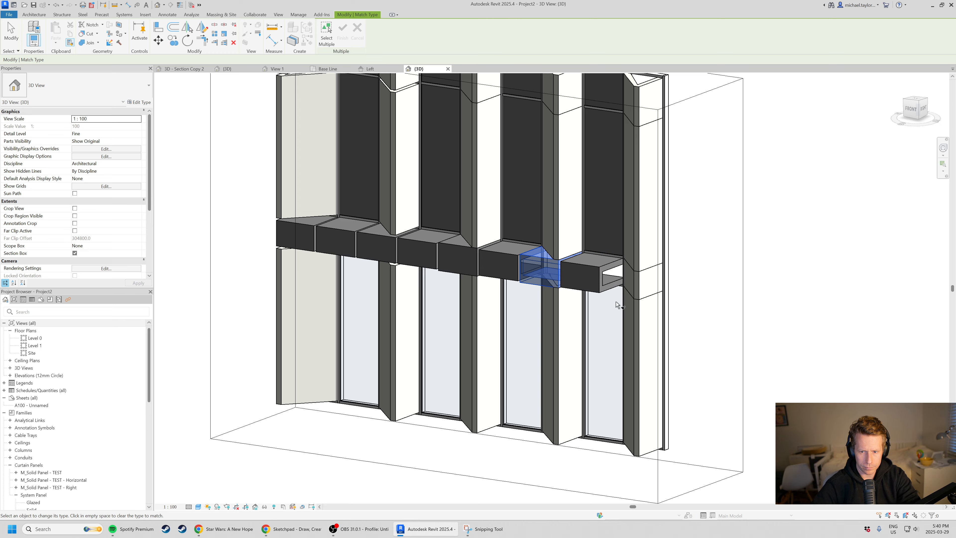
pyautogui.press('Escape')
# From the back of the facade, delete four consecutive vertical mullion segments between the horizontal panels, starting at the second panel joint.
pyautogui.keyDown('shift'); pyautogui.moveTo(468, 316); pyautogui.dragTo(424, 339, button='middle'); pyautogui.keyUp('shift')
pyautogui.scroll(5, 371, 273)
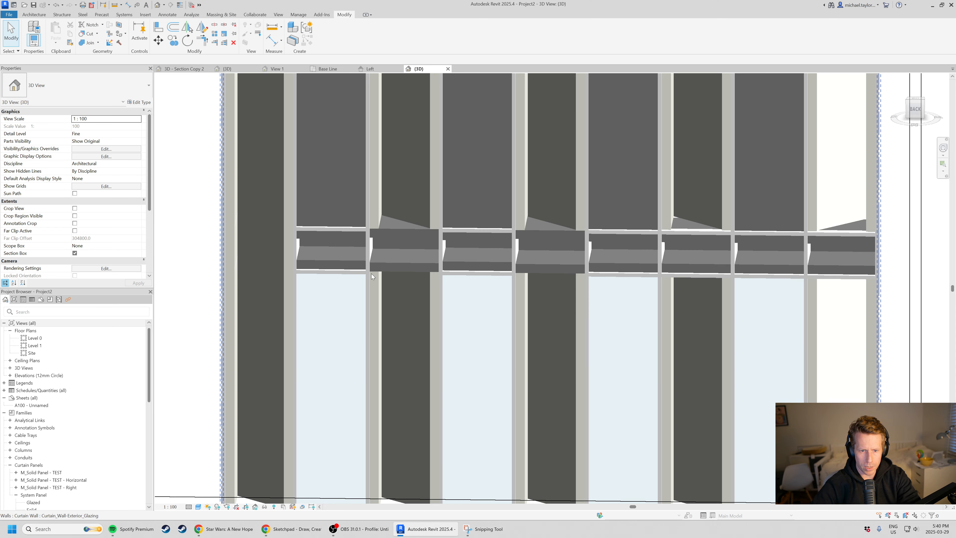
pyautogui.click(369, 246)
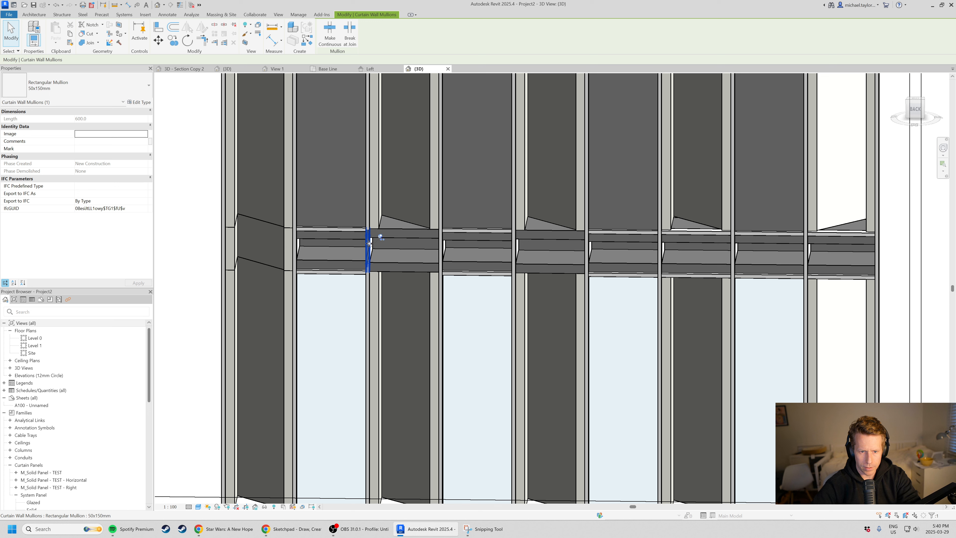
pyautogui.press('Delete')
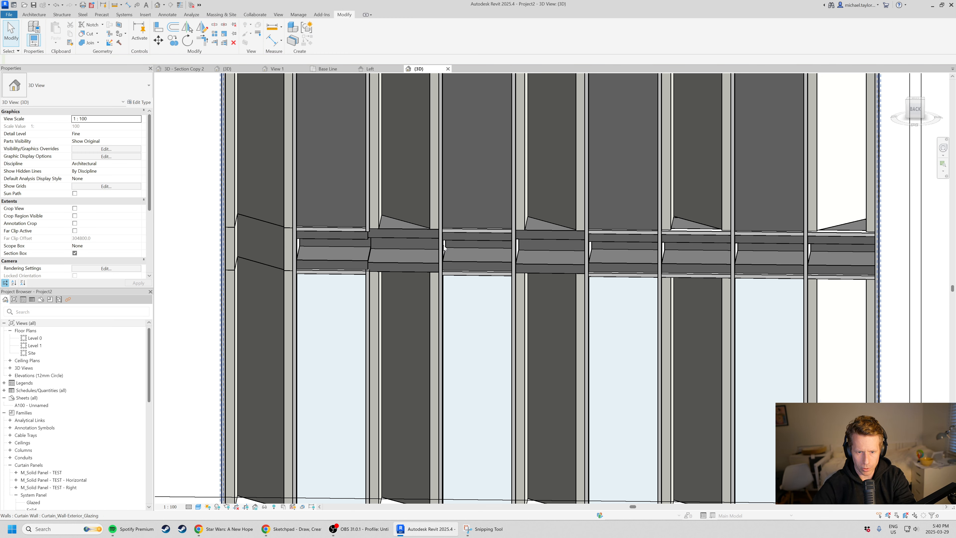
pyautogui.click(443, 248)
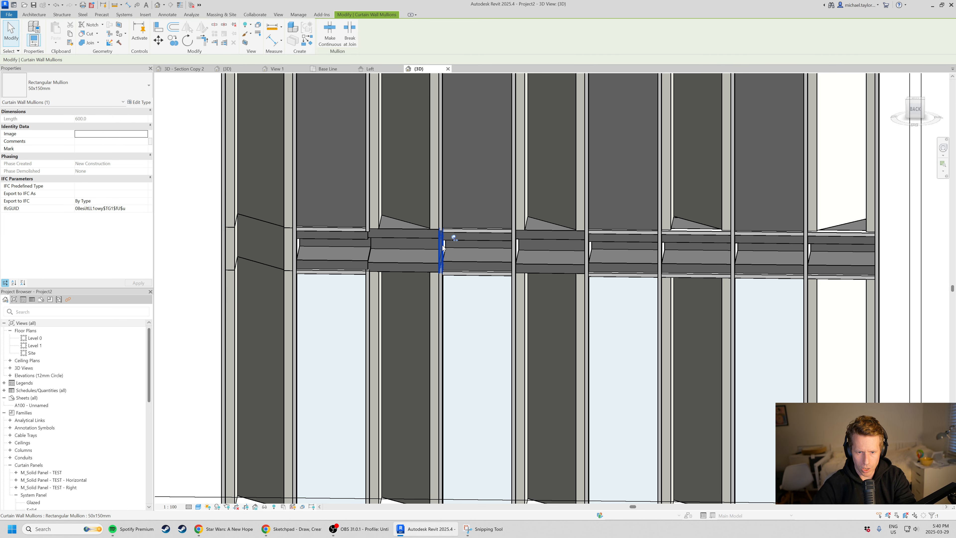
pyautogui.press('Escape')
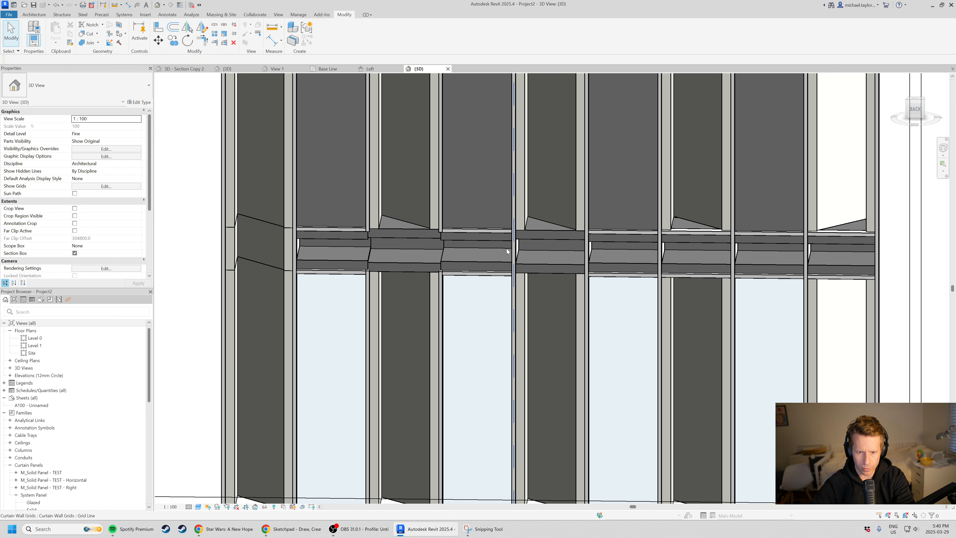
pyautogui.click(512, 249)
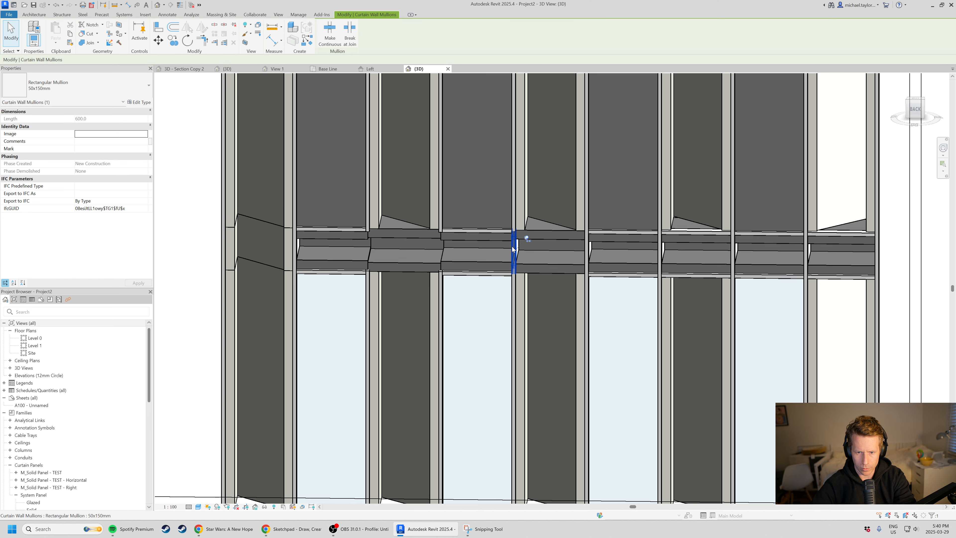
pyautogui.press('Delete')
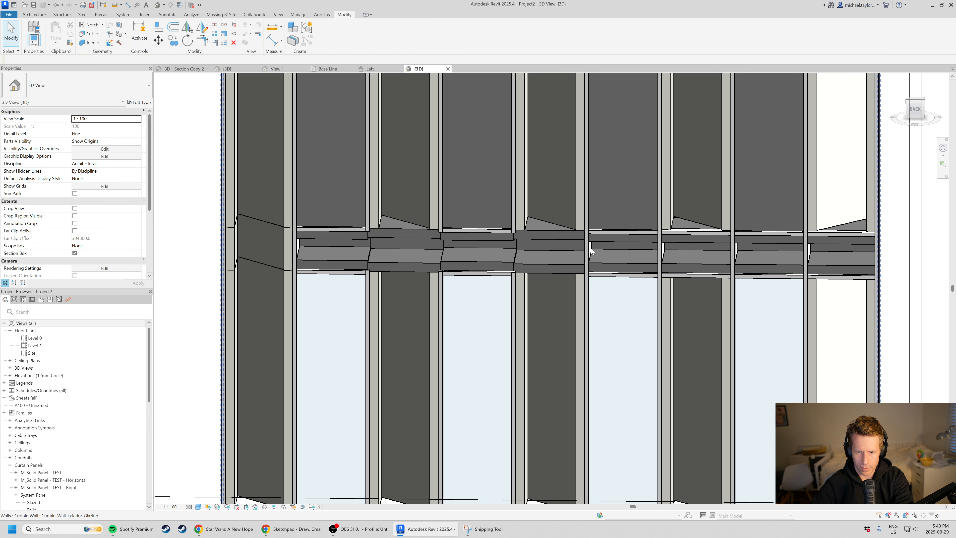
pyautogui.click(587, 253)
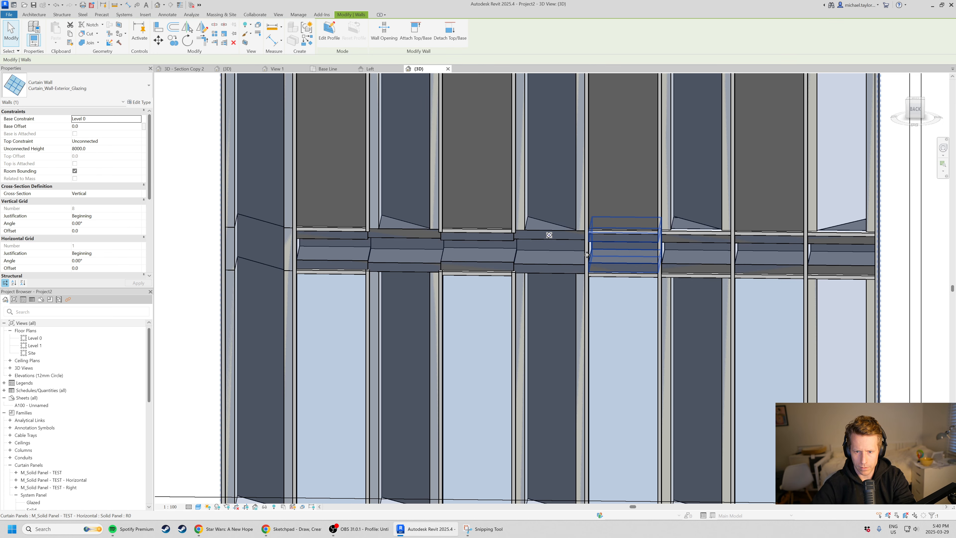
pyautogui.click(587, 255)
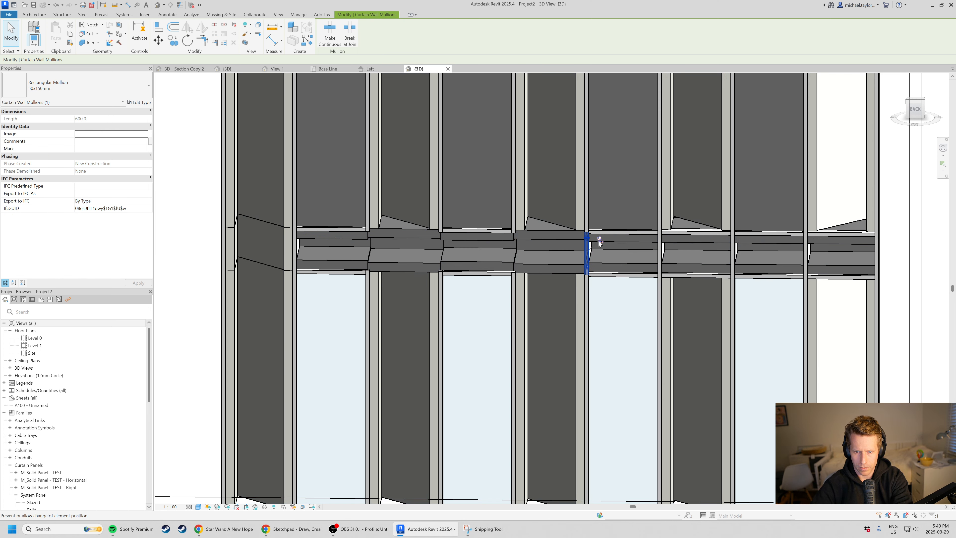
pyautogui.press('Escape')
# Inspect the front of the horizontal panel band, comparing joints with and without the vertical mullion segments.
pyautogui.scroll(-6, 540, 315)
pyautogui.keyDown('shift'); pyautogui.moveTo(369, 301); pyautogui.dragTo(747, 314, button='middle'); pyautogui.keyUp('shift')
pyautogui.scroll(3, 551, 312)
pyautogui.scroll(2, 515, 286)
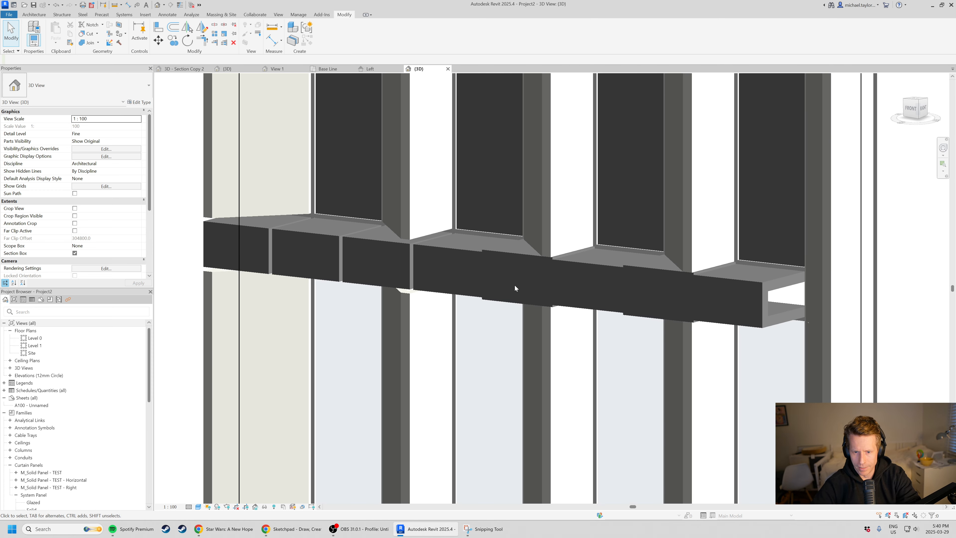
pyautogui.keyDown('shift'); pyautogui.moveTo(534, 340); pyautogui.dragTo(505, 352, button='middle'); pyautogui.keyUp('shift')
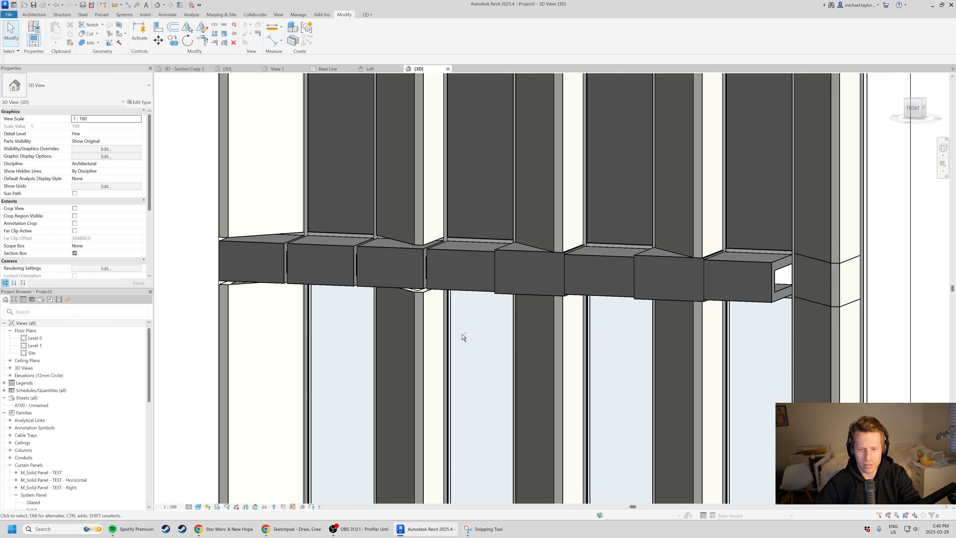
pyautogui.keyDown('shift'); pyautogui.moveTo(464, 337); pyautogui.dragTo(482, 273, button='middle'); pyautogui.keyUp('shift')
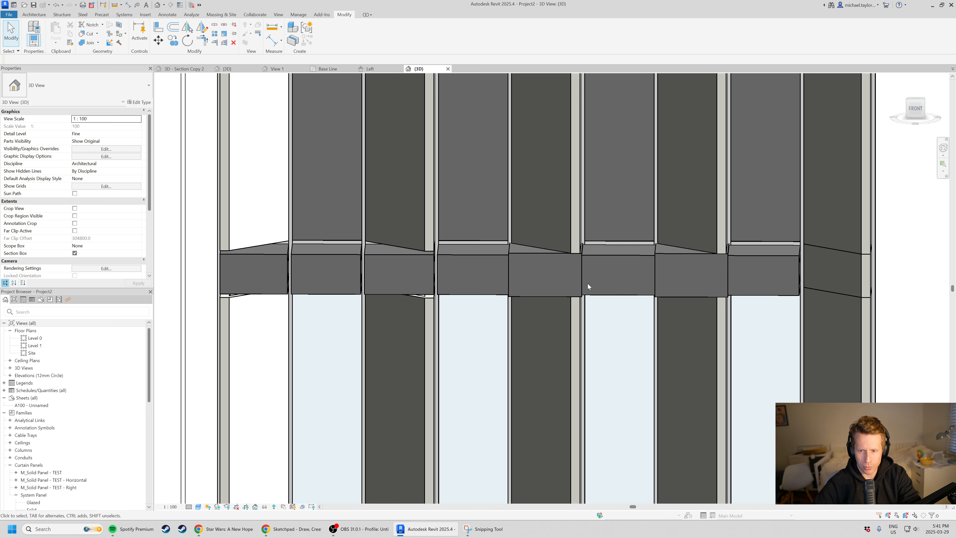
pyautogui.scroll(2, 528, 238)
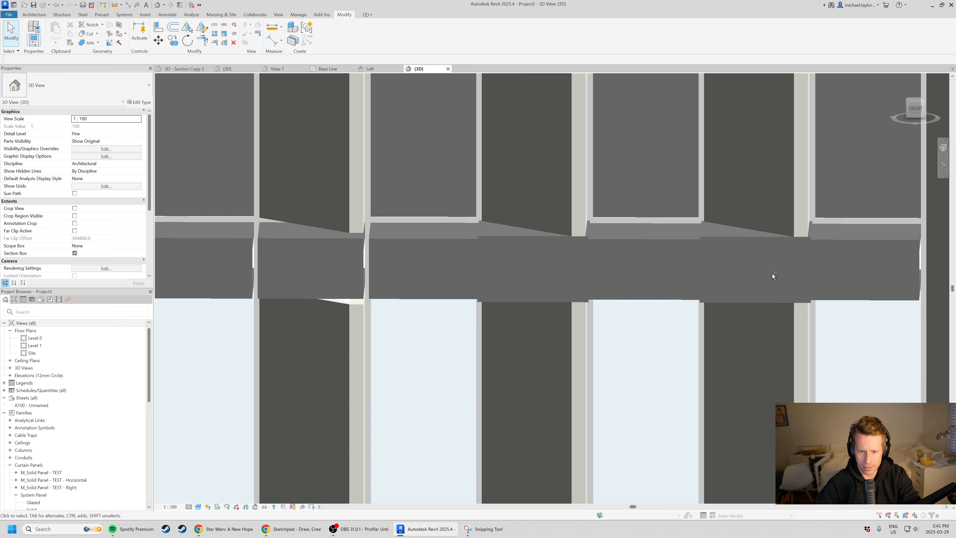
pyautogui.scroll(-2, 530, 238)
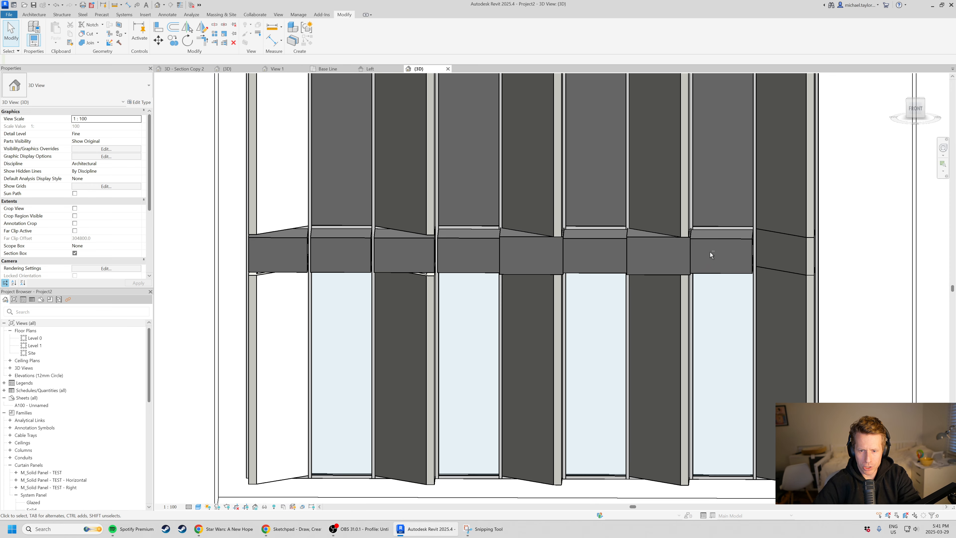
# Place matching 50x150mm rectangular mullions along the empty segments of the grid lines above and below the horizontal panel band.
pyautogui.click(610, 229)
pyautogui.press('c')
pyautogui.press('s')
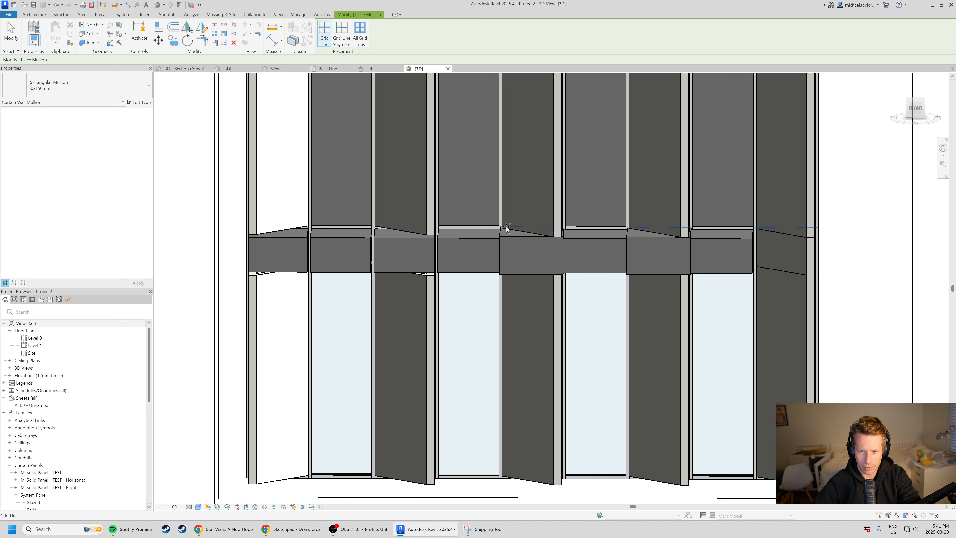
pyautogui.click(506, 227)
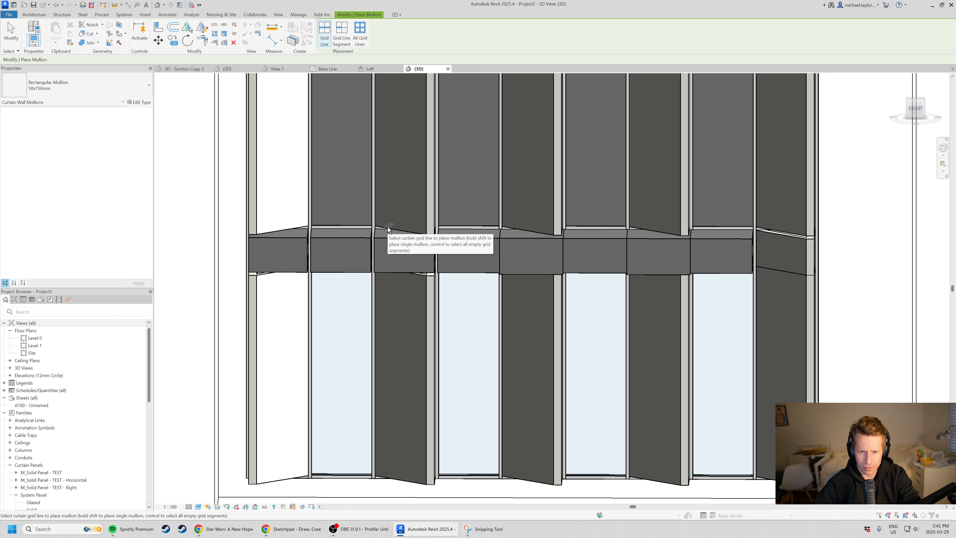
pyautogui.keyDown('shift'); pyautogui.moveTo(405, 282); pyautogui.dragTo(421, 268, button='middle'); pyautogui.keyUp('shift')
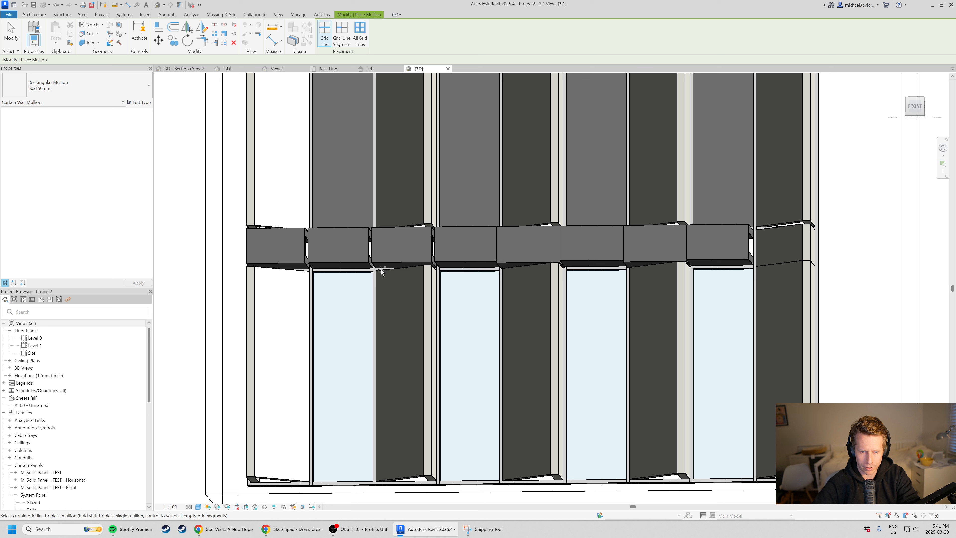
pyautogui.click(547, 264)
pyautogui.scroll(-3, 563, 271)
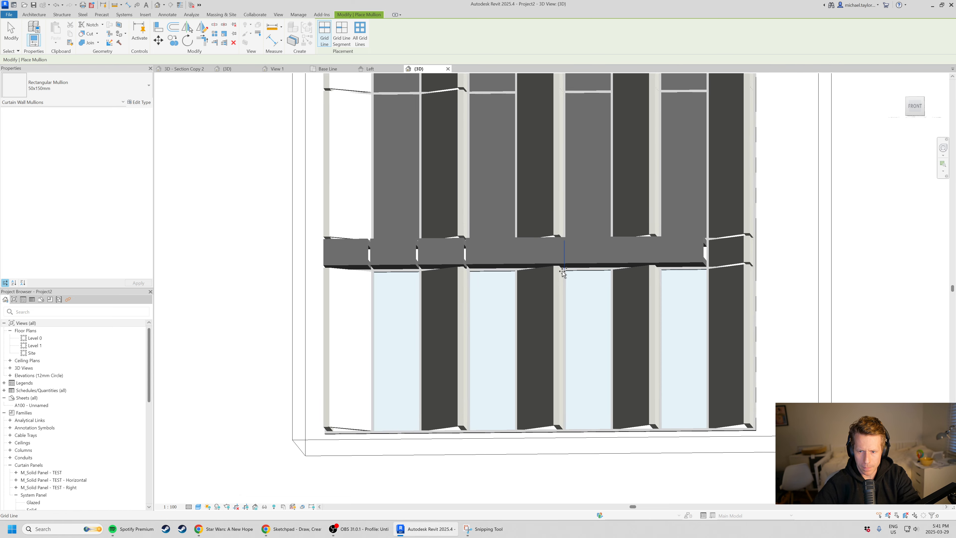
# From the back of the facade, delete the three remaining vertical mullion segments between the horizontal panels in the band.
pyautogui.press('Escape')
pyautogui.keyDown('shift'); pyautogui.moveTo(523, 280); pyautogui.dragTo(538, 316, button='middle'); pyautogui.keyUp('shift')
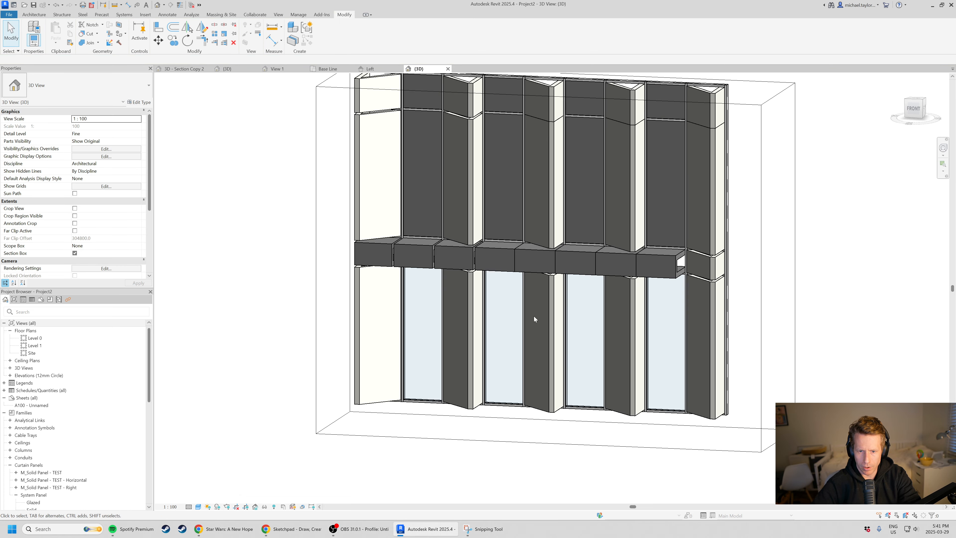
pyautogui.scroll(5, 463, 271)
pyautogui.scroll(-2, 540, 260)
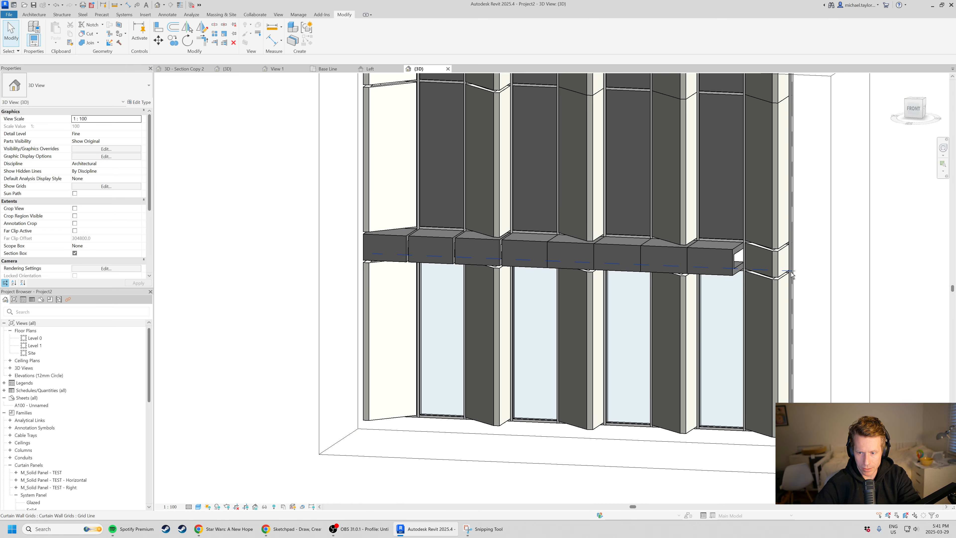
pyautogui.keyDown('shift'); pyautogui.moveTo(790, 315); pyautogui.dragTo(641, 263, button='middle'); pyautogui.keyUp('shift')
pyautogui.scroll(4, 641, 263)
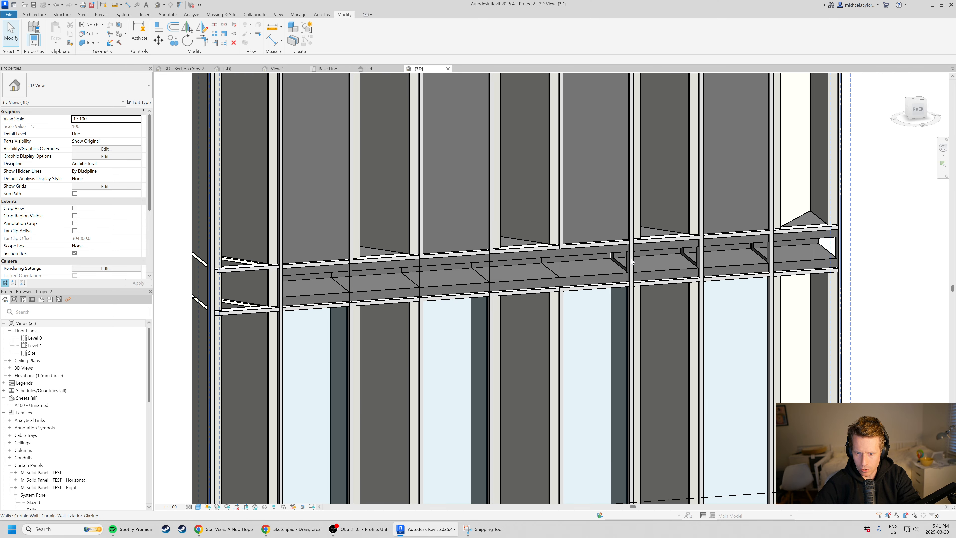
pyautogui.click(631, 261)
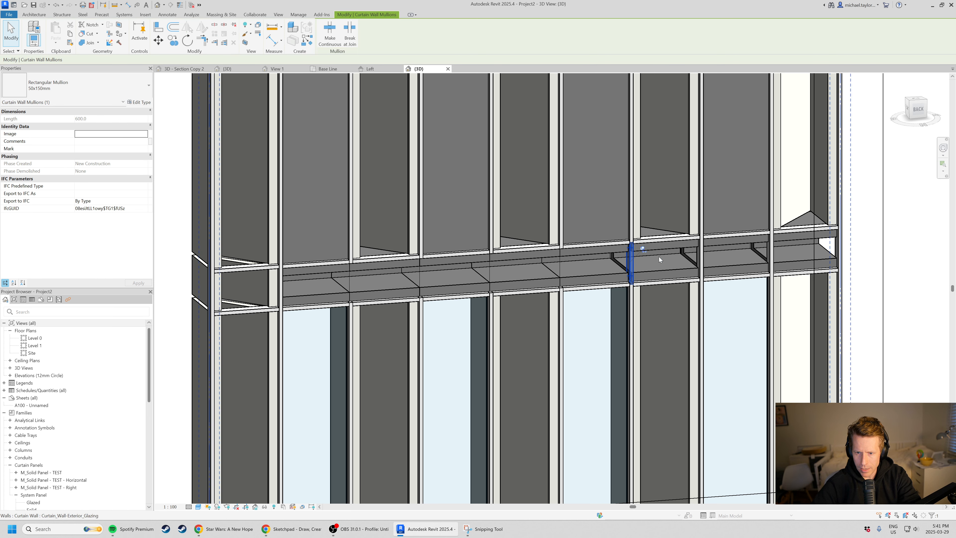
pyautogui.keyDown('ctrl'); pyautogui.click(702, 254); pyautogui.keyUp('ctrl')
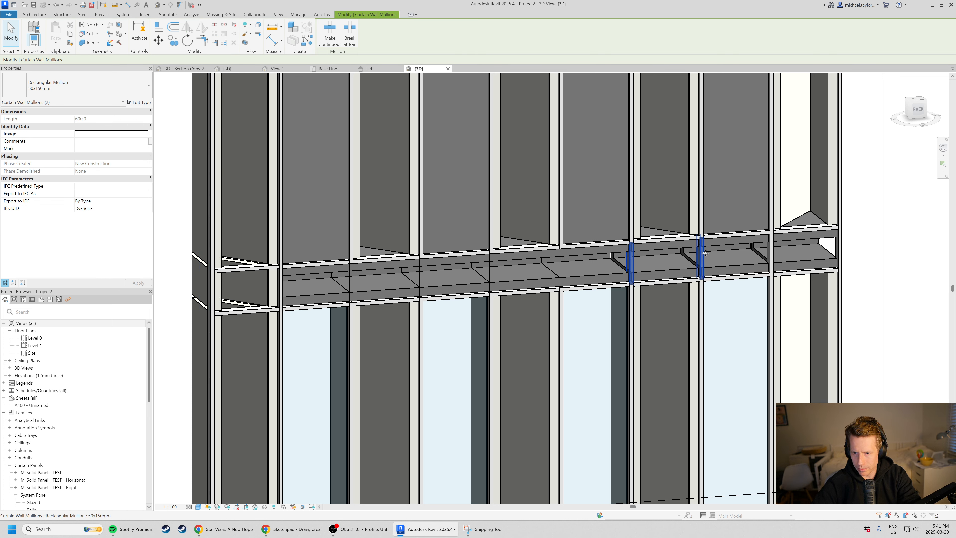
pyautogui.keyDown('ctrl'); pyautogui.click(772, 247); pyautogui.keyUp('ctrl')
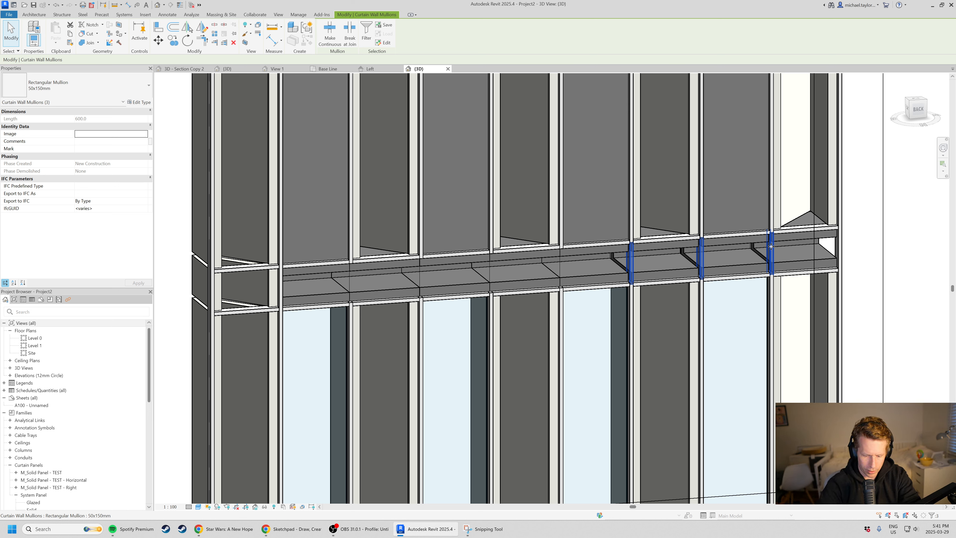
pyautogui.press('Escape')
# Match the second solid panel above the horizontal band to the type of the glazed panel below it.
pyautogui.scroll(-2, 522, 272)
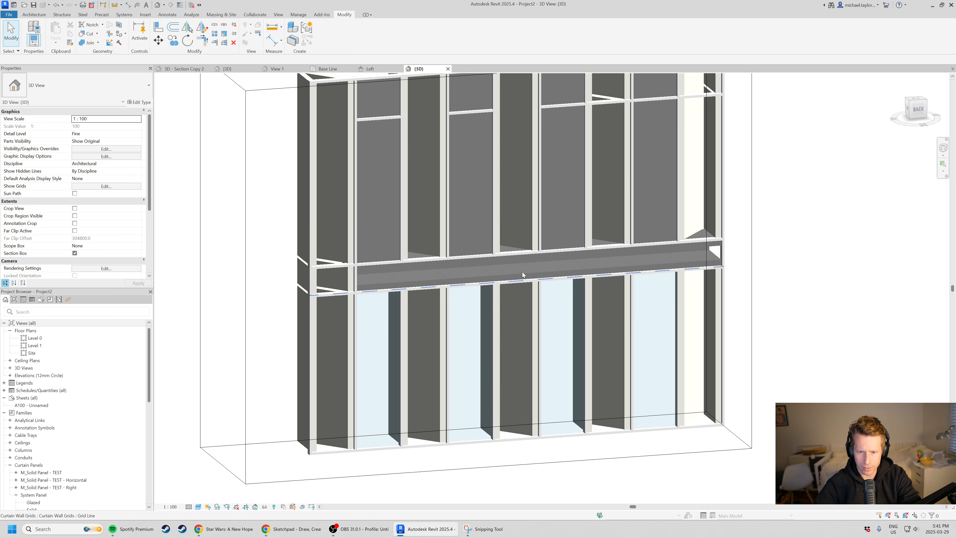
pyautogui.keyDown('shift'); pyautogui.moveTo(522, 272); pyautogui.dragTo(495, 455, button='middle'); pyautogui.keyUp('shift')
pyautogui.scroll(-2, 554, 325)
pyautogui.scroll(4, 610, 291)
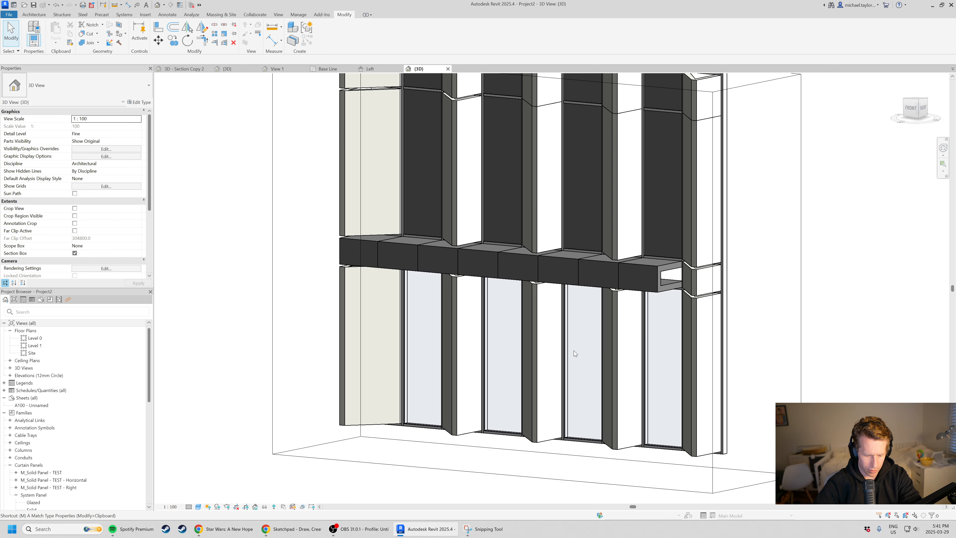
pyautogui.press('a')
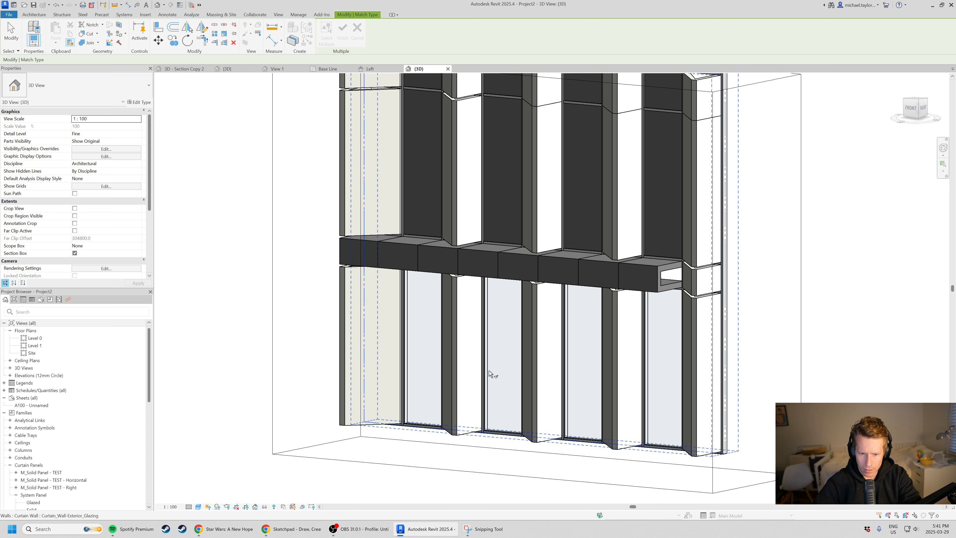
pyautogui.click(493, 424)
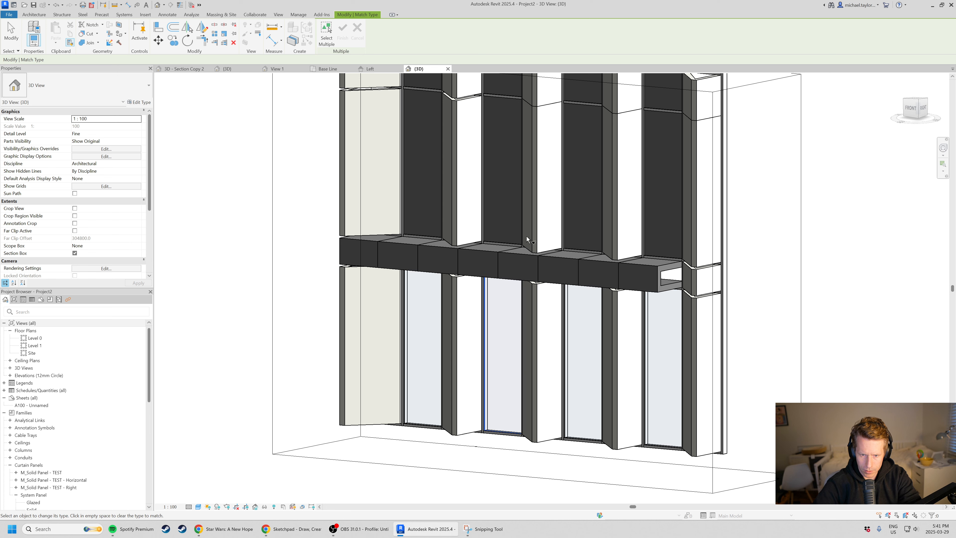
pyautogui.click(520, 211)
pyautogui.click(600, 217)
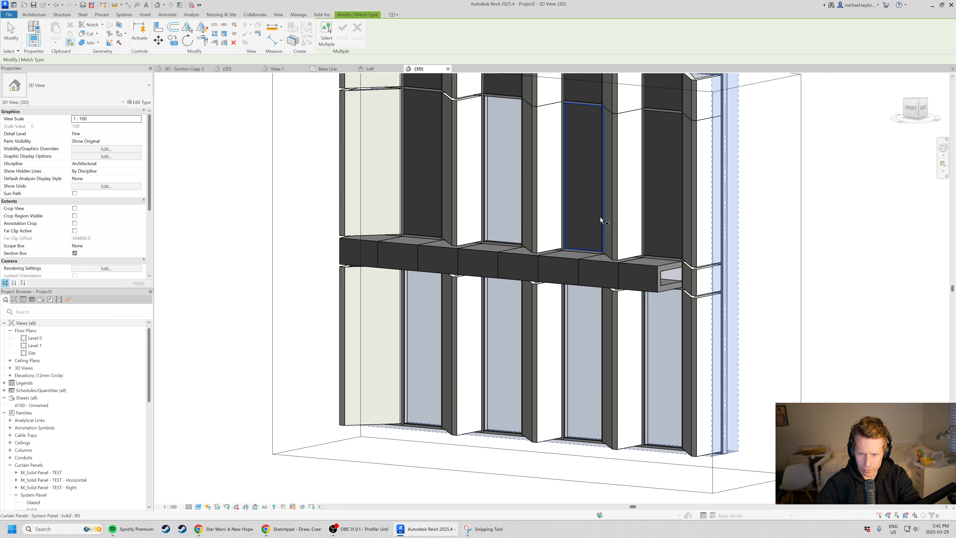
pyautogui.press('Escape')
pyautogui.press('Escape')
pyautogui.scroll(-2, 600, 216)
pyautogui.scroll(2, 467, 217)
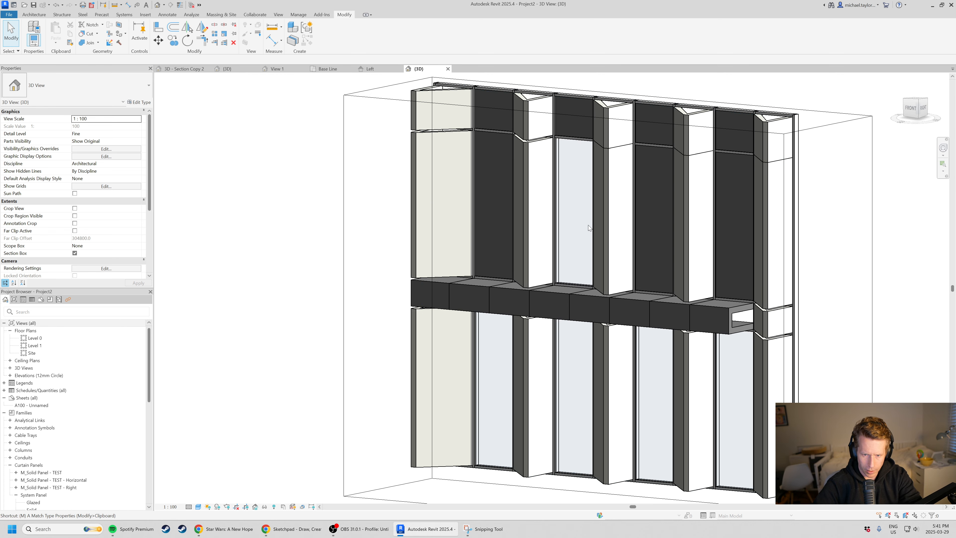
pyautogui.press('m')
pyautogui.press('a')
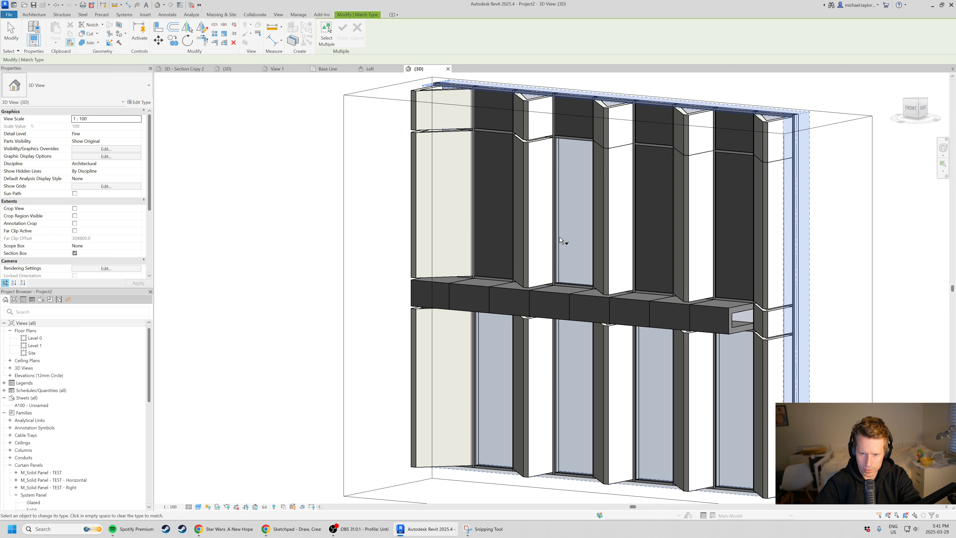
pyautogui.scroll(-1, 527, 240)
pyautogui.scroll(2, 579, 206)
pyautogui.click(579, 206)
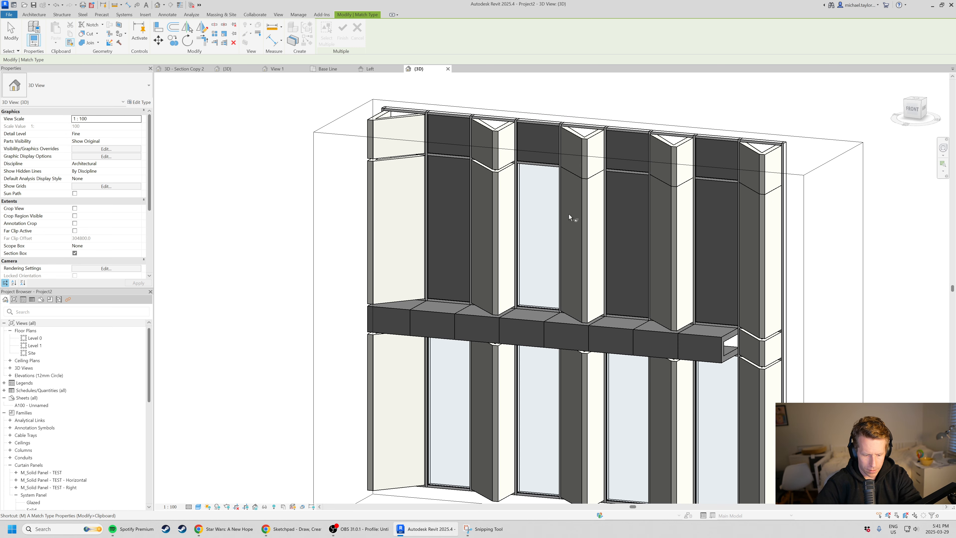
pyautogui.press('Escape')
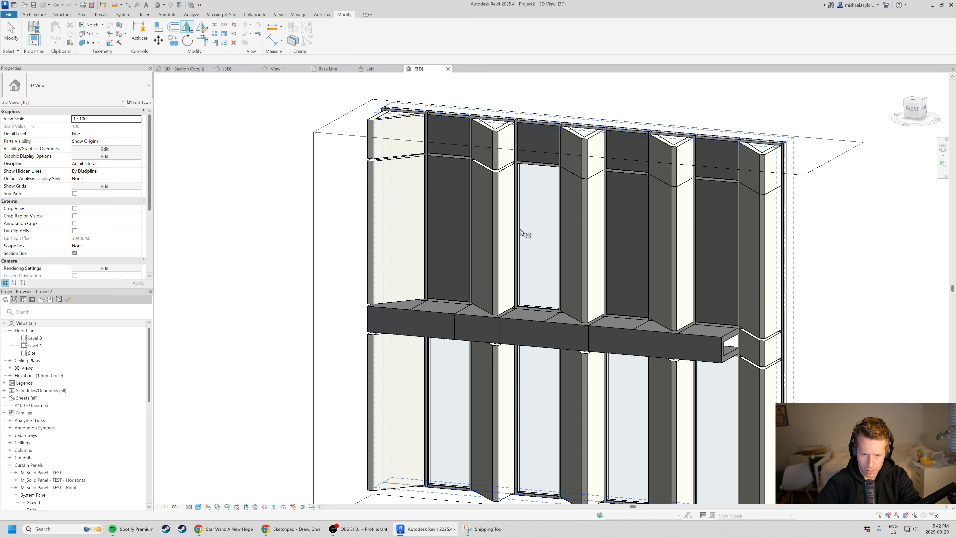
pyautogui.press('Escape')
# Match the three remaining tall solid panels above the band to the glazed panel type.
pyautogui.press('a')
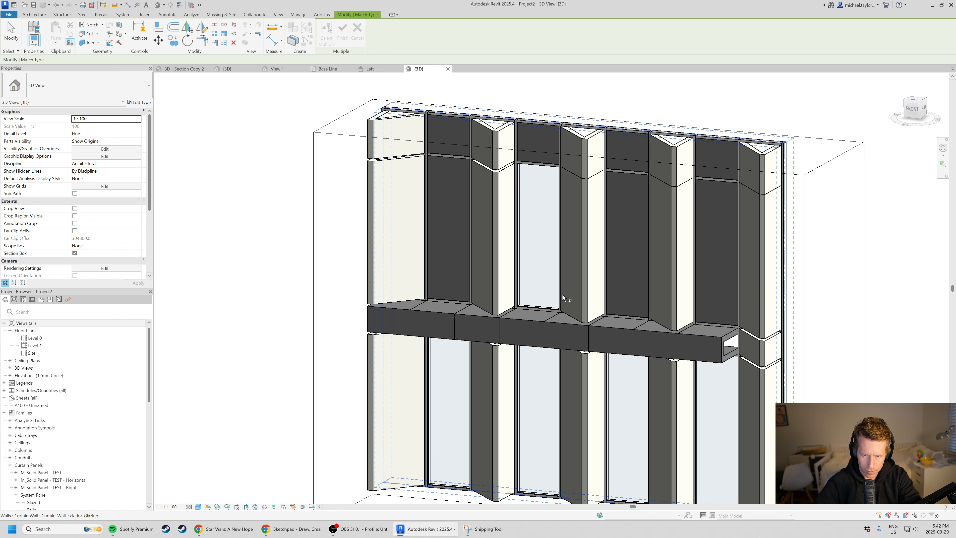
pyautogui.scroll(4, 561, 296)
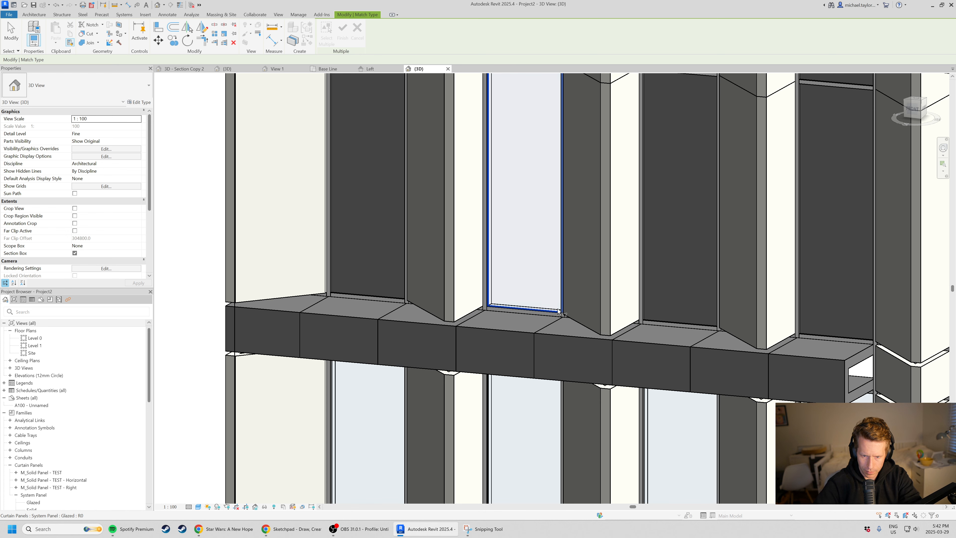
pyautogui.click(558, 311)
pyautogui.click(334, 276)
pyautogui.scroll(-3, 529, 294)
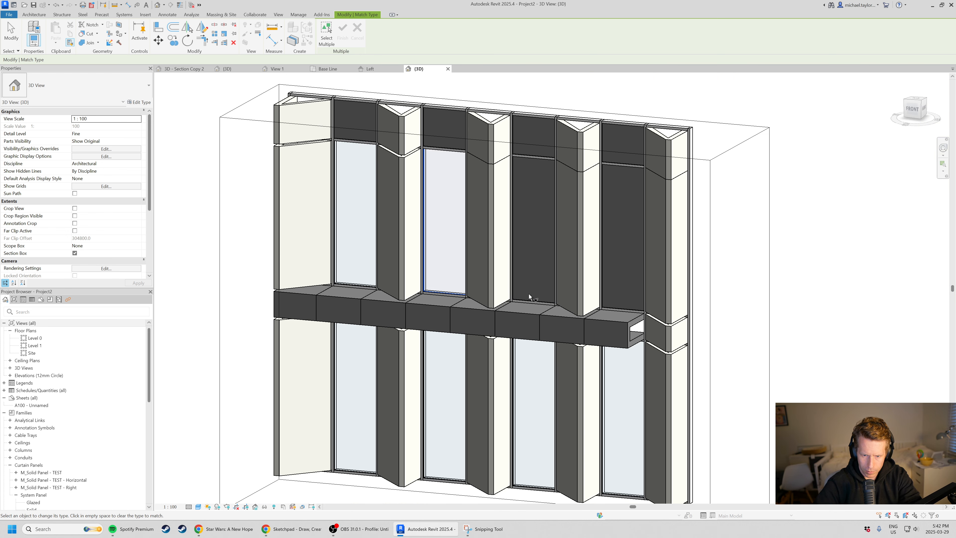
pyautogui.click(527, 290)
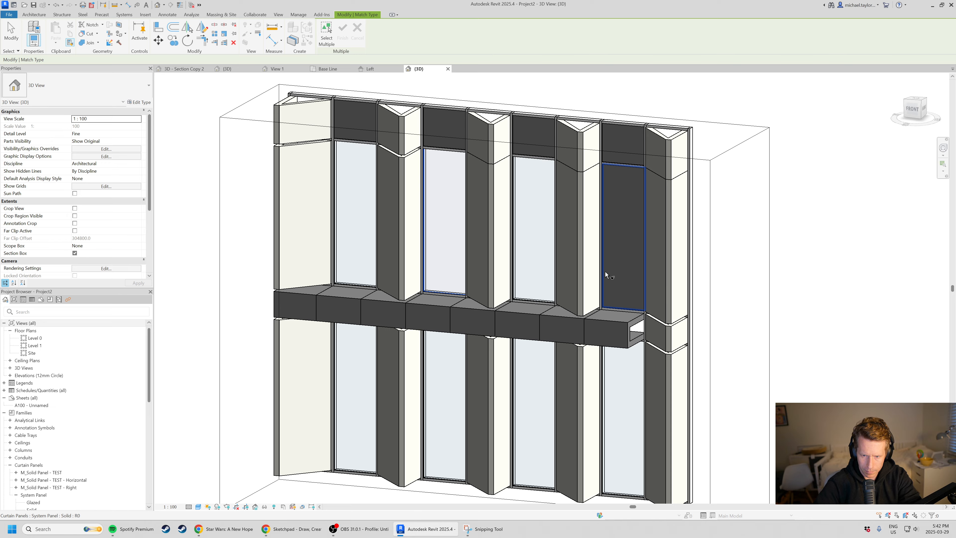
pyautogui.click(605, 272)
pyautogui.scroll(-3, 587, 268)
pyautogui.press('Escape')
# Trim the 3D section box from the facade's right end by two window bays so it cuts through the horizontal panel band.
pyautogui.keyDown('shift'); pyautogui.moveTo(599, 324); pyautogui.dragTo(429, 203, button='middle'); pyautogui.keyUp('shift')
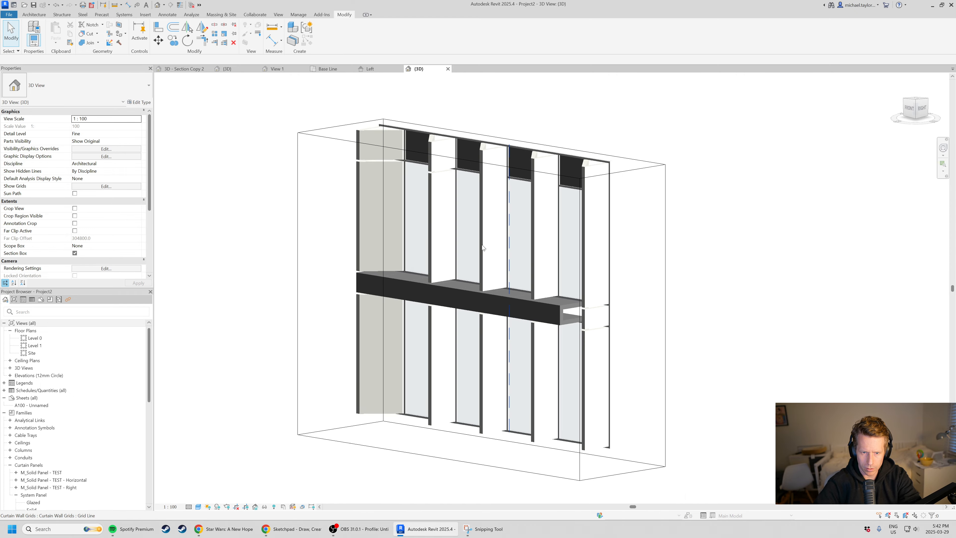
pyautogui.keyDown('shift'); pyautogui.moveTo(482, 247); pyautogui.dragTo(474, 316, button='middle'); pyautogui.keyUp('shift')
pyautogui.scroll(2, 569, 303)
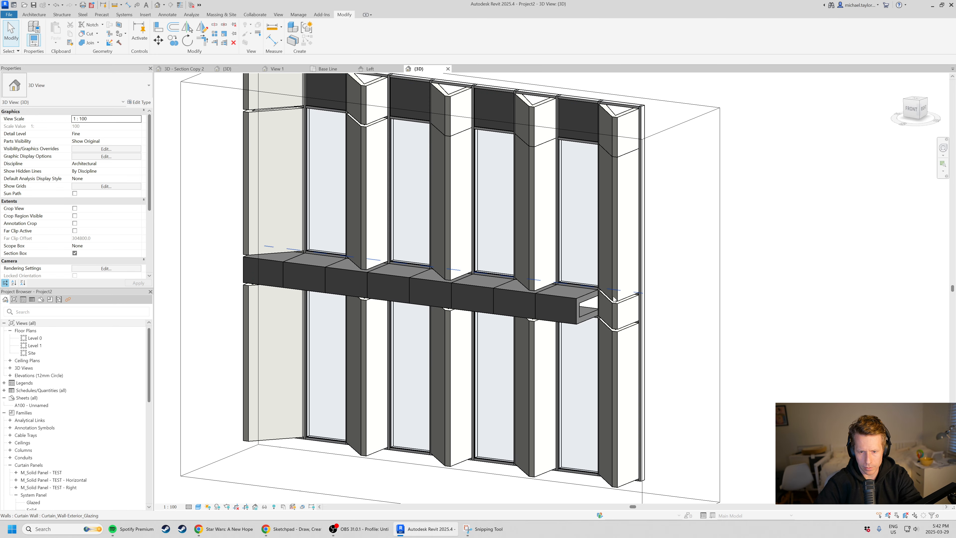
pyautogui.scroll(-3, 614, 299)
pyautogui.click(682, 303)
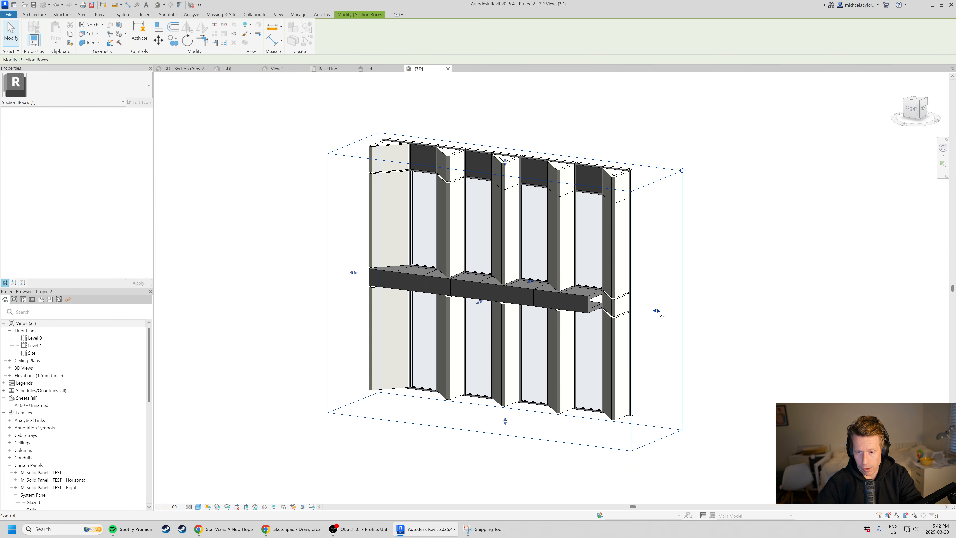
pyautogui.moveTo(662, 314); pyautogui.dragTo(590, 304)
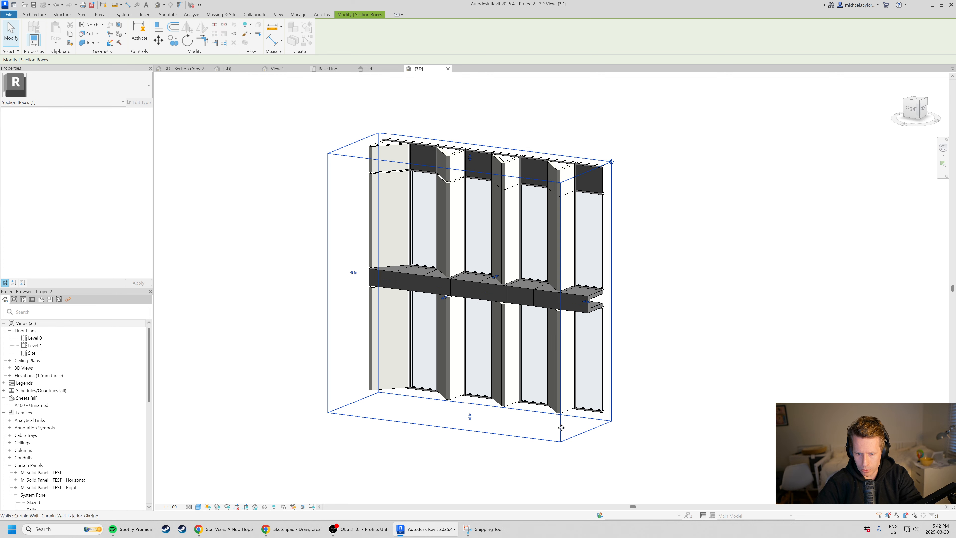
pyautogui.scroll(3, 562, 327)
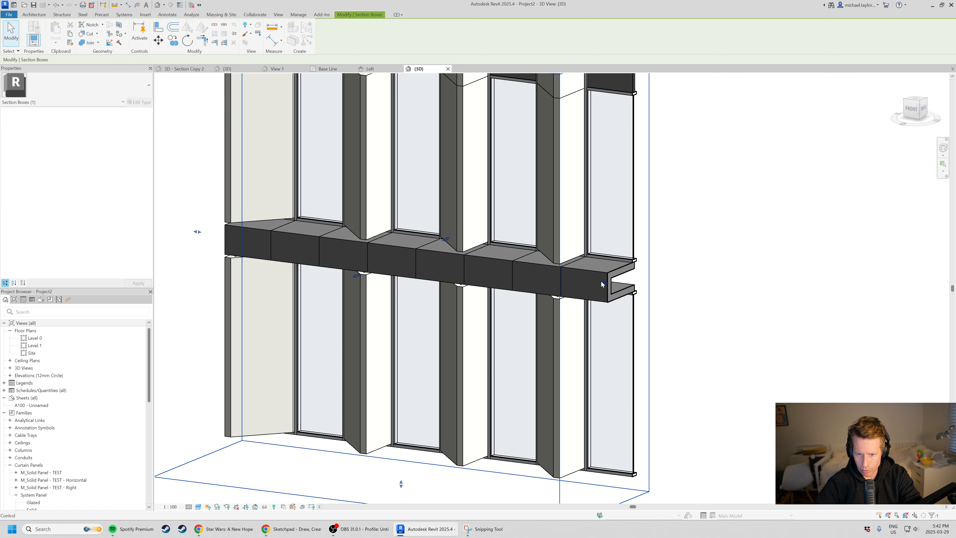
pyautogui.moveTo(600, 280); pyautogui.dragTo(527, 281)
pyautogui.scroll(-2, 530, 329)
pyautogui.moveTo(531, 329)
pyautogui.keyDown('shift'); pyautogui.mouseDown(button='middle')
pyautogui.moveTo(446, 335)
pyautogui.moveTo(395, 311)
pyautogui.moveTo(359, 316)
pyautogui.moveTo(521, 361)
pyautogui.moveTo(515, 338)
pyautogui.mouseUp(button='middle'); pyautogui.keyUp('shift')
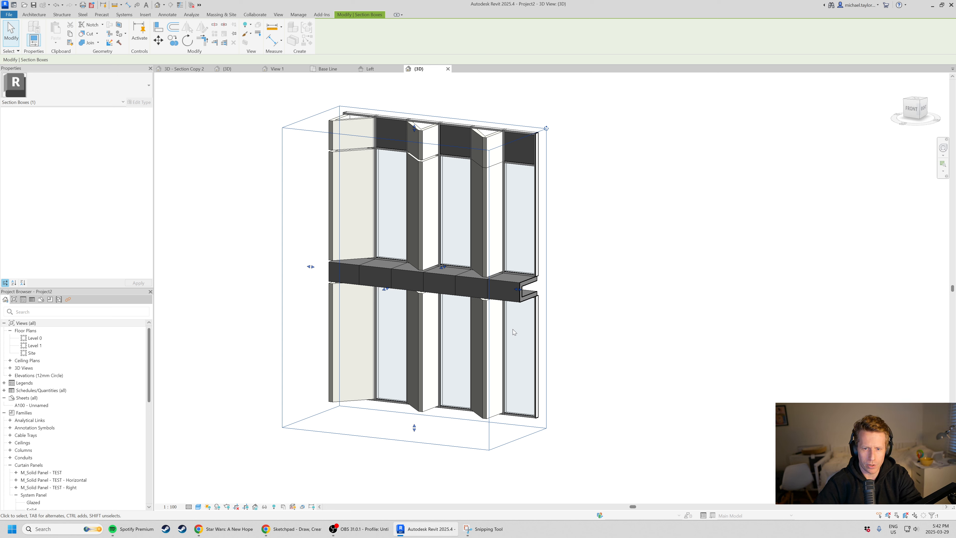
# View the band's cut profile, then close the horizontal panel family's 3D view and cancel the save reminder.
pyautogui.keyDown('shift'); pyautogui.moveTo(463, 295); pyautogui.dragTo(389, 312, button='middle'); pyautogui.keyUp('shift')
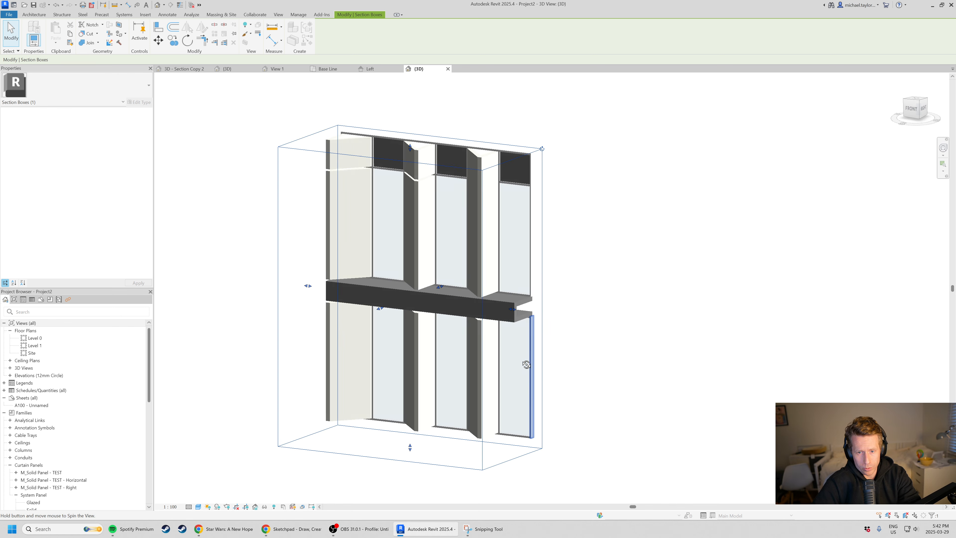
pyautogui.keyDown('shift'); pyautogui.moveTo(530, 363); pyautogui.dragTo(437, 347, button='middle'); pyautogui.keyUp('shift')
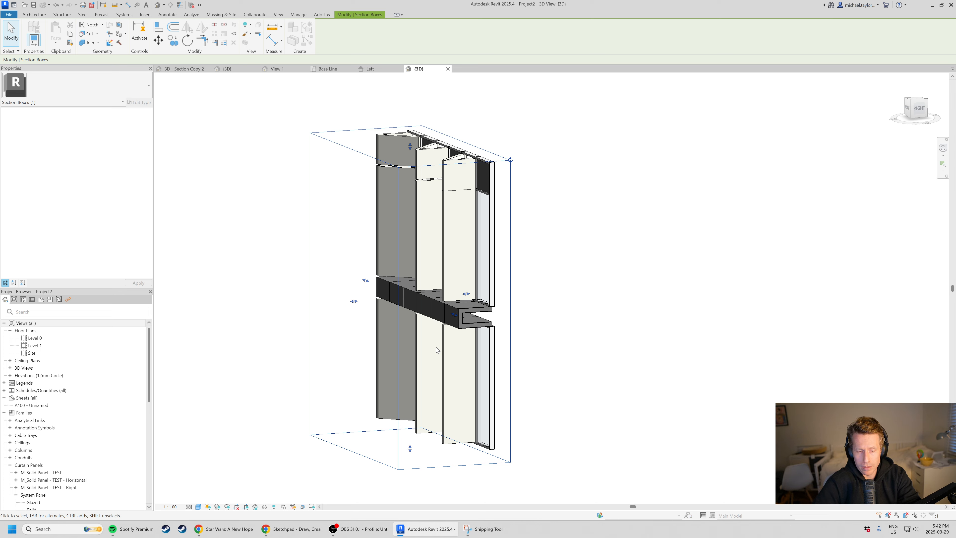
pyautogui.scroll(-2, 522, 324)
pyautogui.keyDown('shift'); pyautogui.moveTo(318, 387); pyautogui.dragTo(379, 425, button='middle'); pyautogui.keyUp('shift')
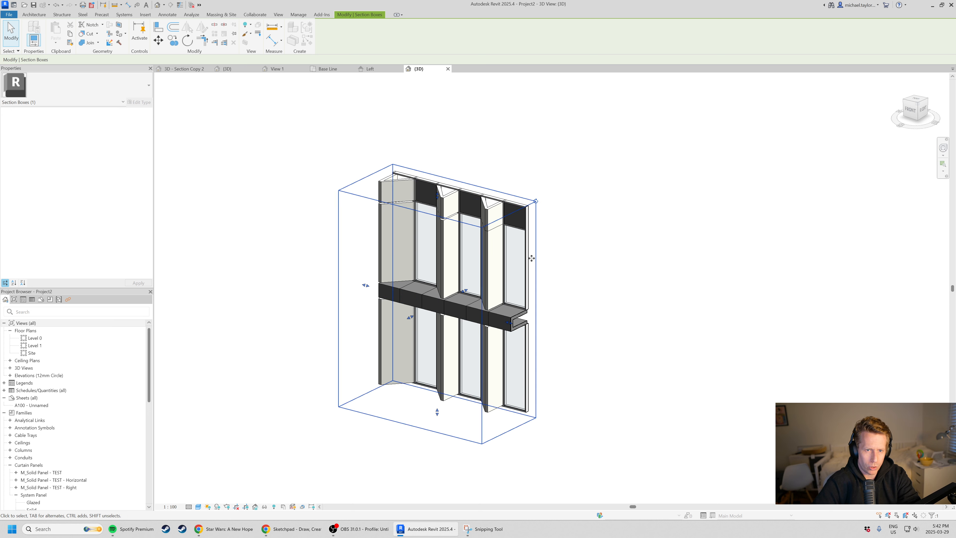
pyautogui.click(291, 70)
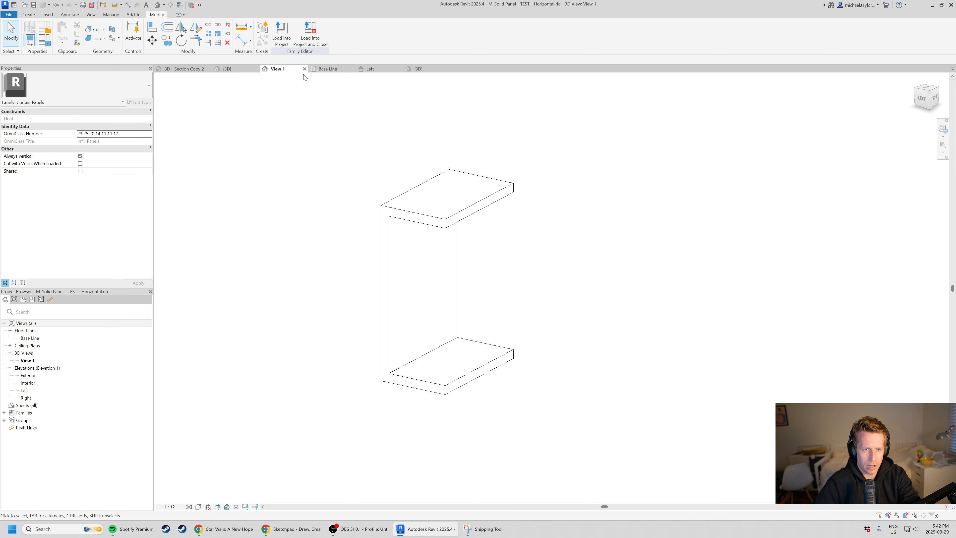
pyautogui.click(305, 68)
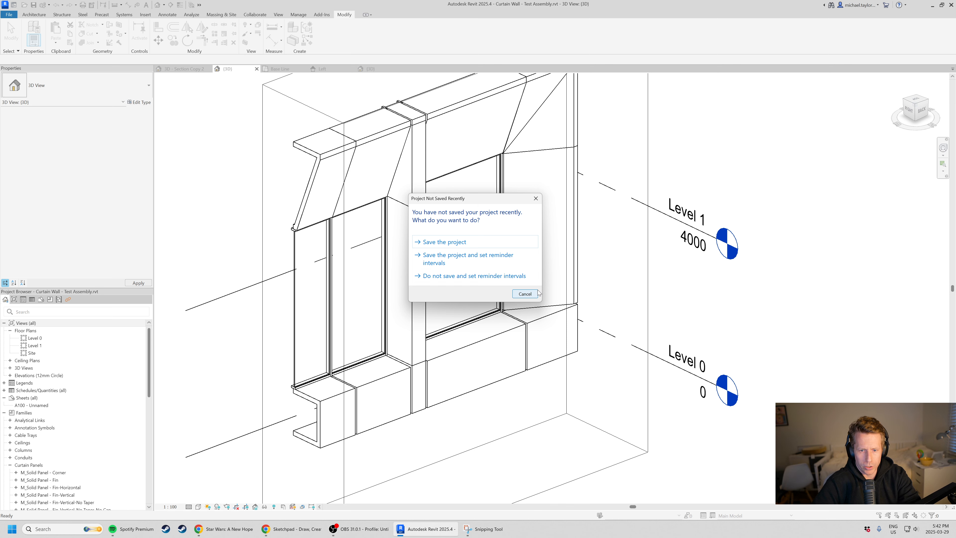
pyautogui.click(524, 294)
# Extend the section box in the Curtain Wall - Test Assembly 3D view outward beyond the wall's cut end.
pyautogui.scroll(-5, 489, 377)
pyautogui.keyDown('shift'); pyautogui.moveTo(489, 381); pyautogui.dragTo(495, 387, button='middle'); pyautogui.keyUp('shift')
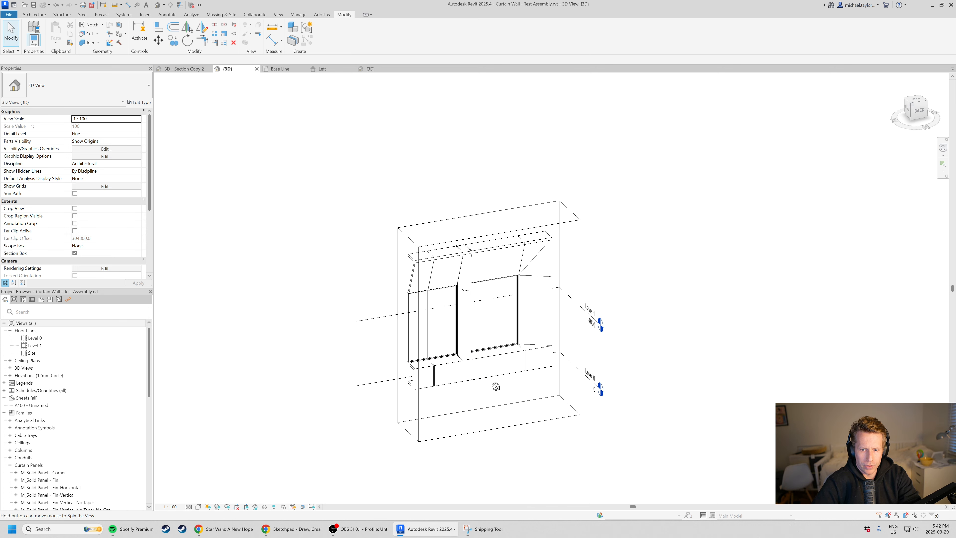
pyautogui.click(507, 394)
pyautogui.moveTo(401, 333); pyautogui.dragTo(301, 334)
pyautogui.scroll(3, 373, 367)
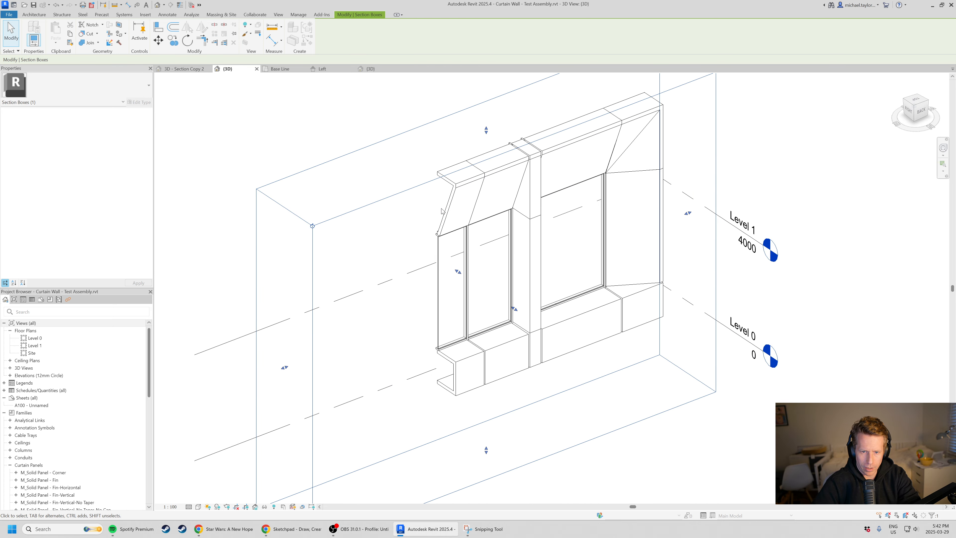
pyautogui.click(429, 368)
pyautogui.scroll(-2, 514, 402)
pyautogui.press('Escape')
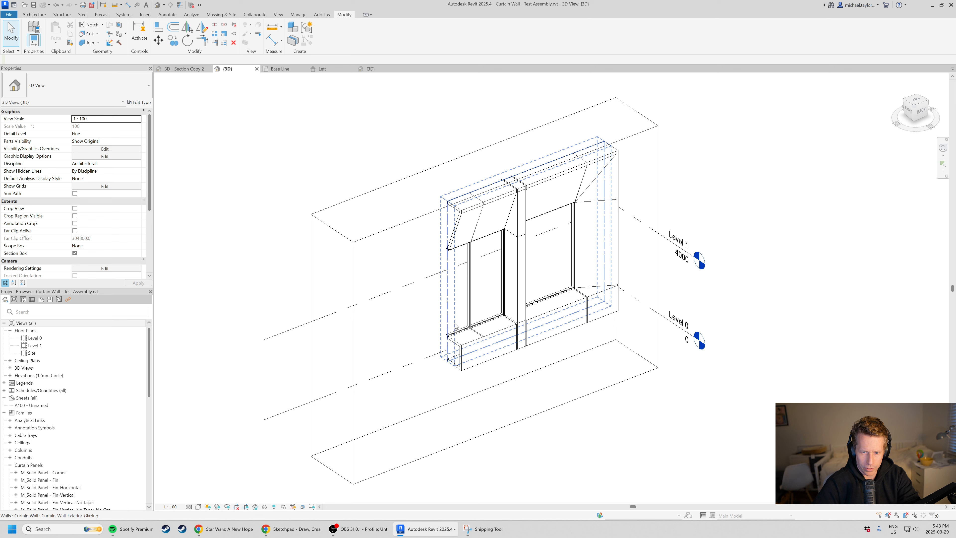
# Lengthen the Curtain_Wall-Exterior_Glazing wall by stretching its near end outward along the wall line.
pyautogui.click(456, 292)
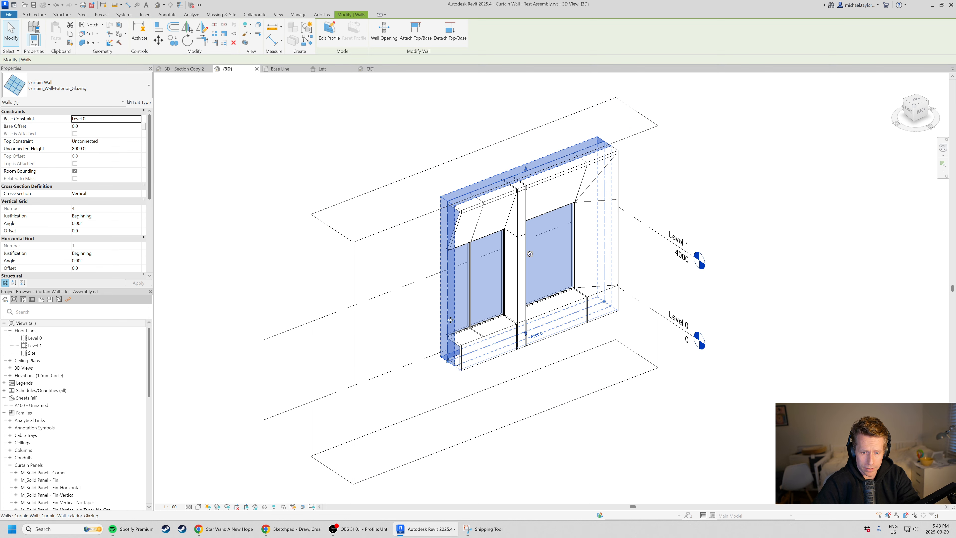
pyautogui.moveTo(448, 363); pyautogui.dragTo(370, 391)
pyautogui.click(523, 460)
pyautogui.scroll(2, 461, 357)
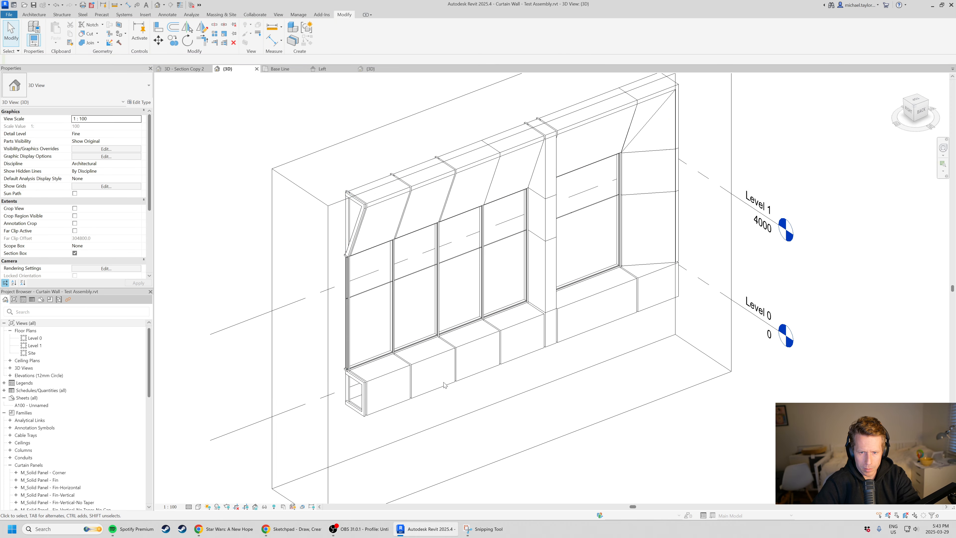
# Stretch the top of the Curtain_Wall-Exterior_Glazing wall upward to make it taller.
pyautogui.keyDown('shift'); pyautogui.moveTo(444, 385); pyautogui.dragTo(298, 339, button='middle'); pyautogui.keyUp('shift')
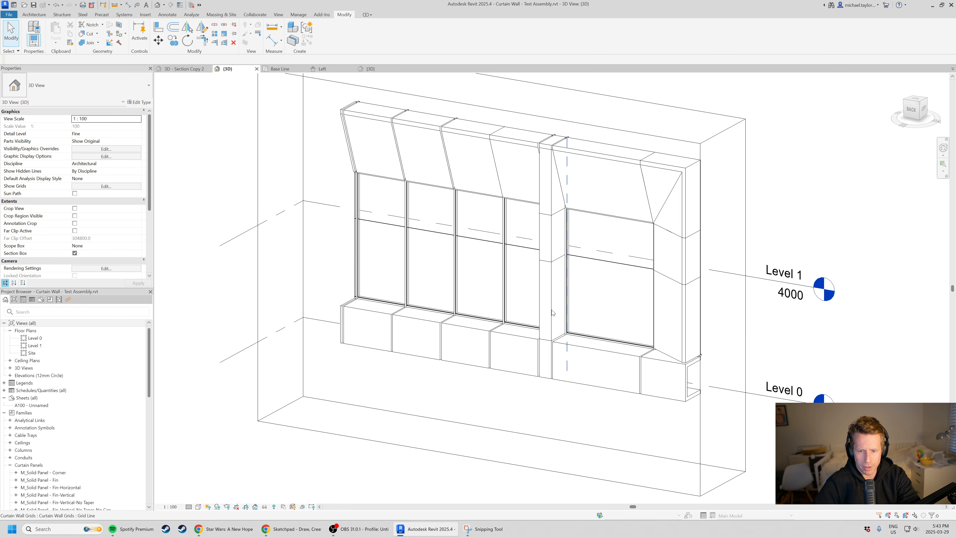
pyautogui.scroll(-3, 553, 313)
pyautogui.keyDown('shift'); pyautogui.moveTo(502, 384); pyautogui.dragTo(594, 205, button='middle'); pyautogui.keyUp('shift')
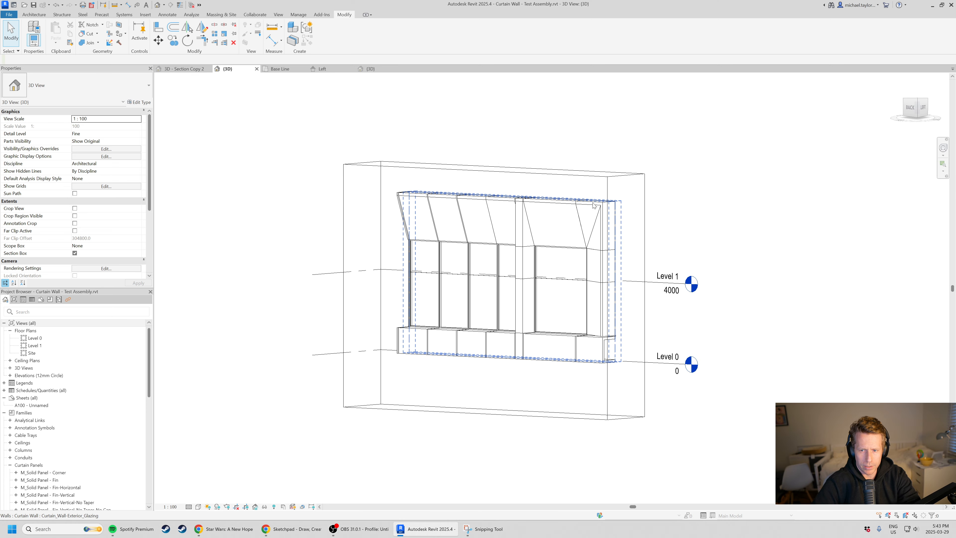
pyautogui.click(614, 213)
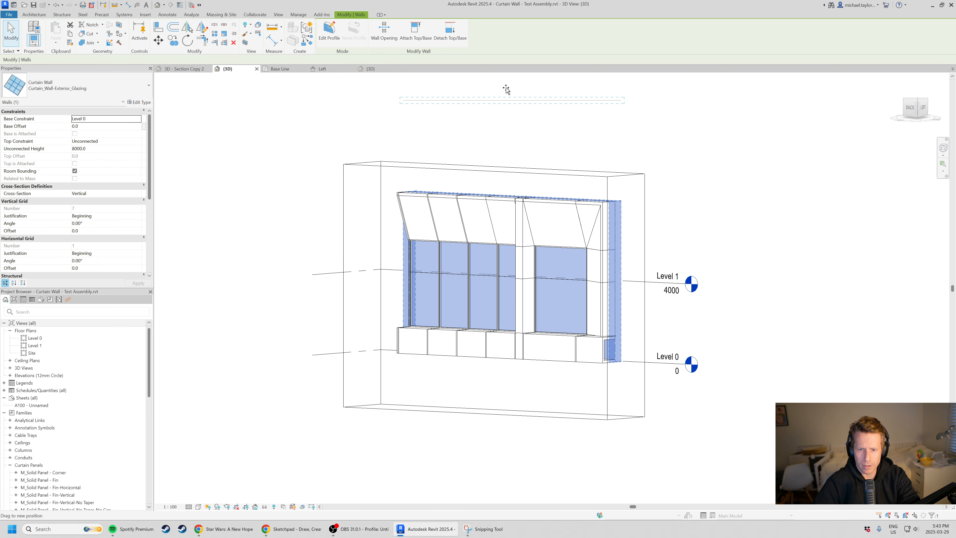
pyautogui.moveTo(506, 89); pyautogui.dragTo(506, 90)
pyautogui.click(718, 267)
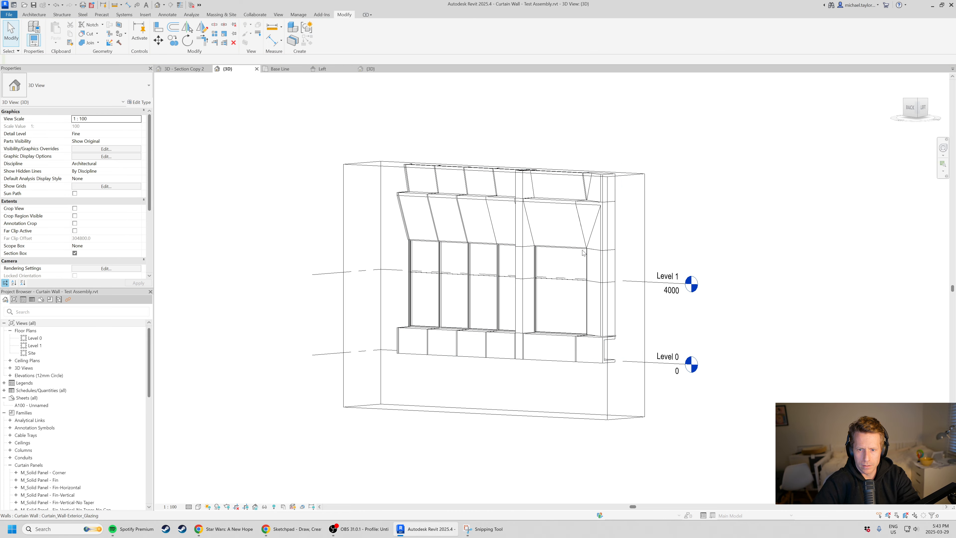
# Extend the section box upward beyond the raised wall's top.
pyautogui.keyDown('shift'); pyautogui.moveTo(583, 252); pyautogui.dragTo(451, 251, button='middle'); pyautogui.keyUp('shift')
pyautogui.scroll(3, 427, 251)
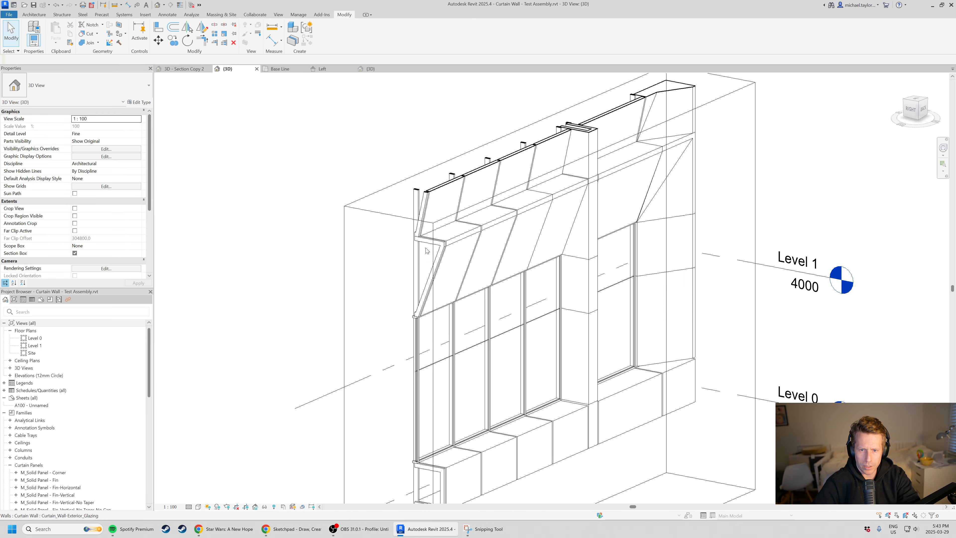
pyautogui.scroll(-3, 427, 251)
pyautogui.click(458, 186)
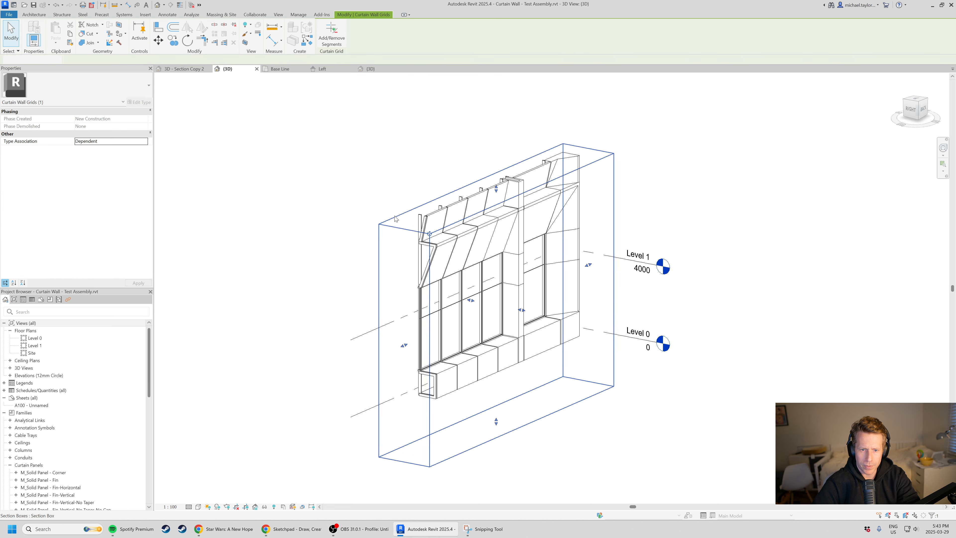
pyautogui.scroll(-2, 496, 196)
pyautogui.moveTo(495, 197); pyautogui.dragTo(495, 77)
pyautogui.click(648, 248)
# Examine how the angled panel rows repeat across the full height of the taller wall.
pyautogui.moveTo(778, 268); pyautogui.dragTo(384, 291, button='middle')
pyautogui.scroll(-2, 309, 301)
pyautogui.scroll(2, 334, 250)
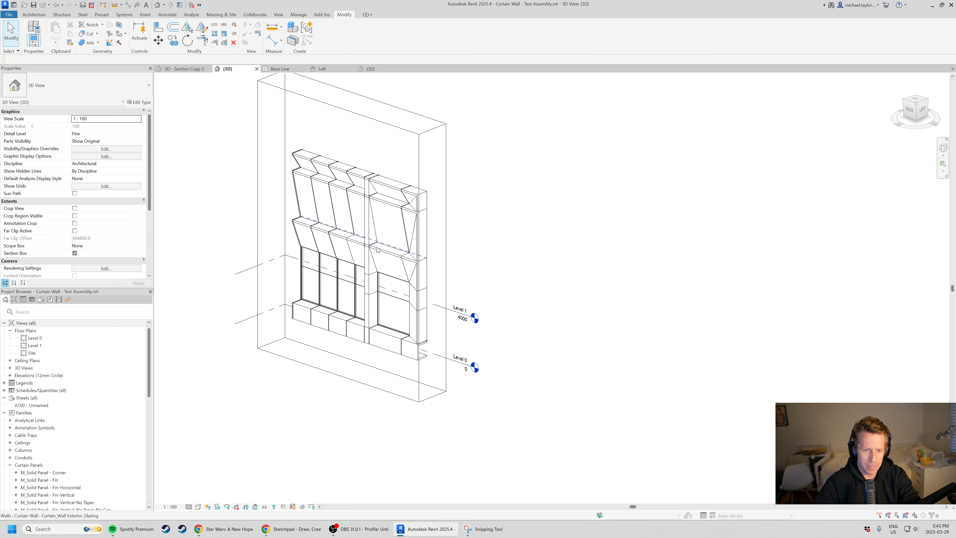
pyautogui.scroll(1, 343, 202)
pyautogui.scroll(2, 343, 201)
pyautogui.scroll(-1, 544, 295)
pyautogui.scroll(2, 332, 228)
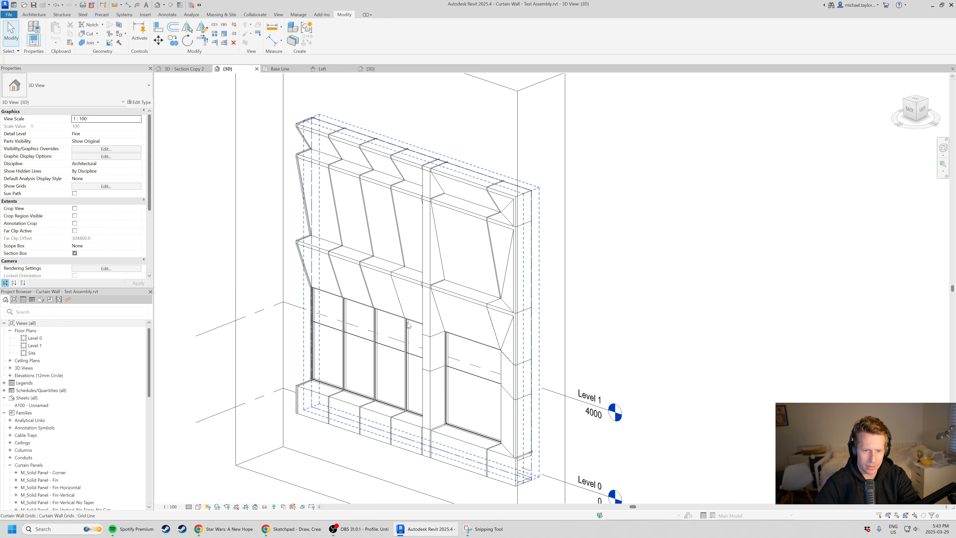
pyautogui.scroll(-2, 429, 181)
pyautogui.scroll(1, 402, 341)
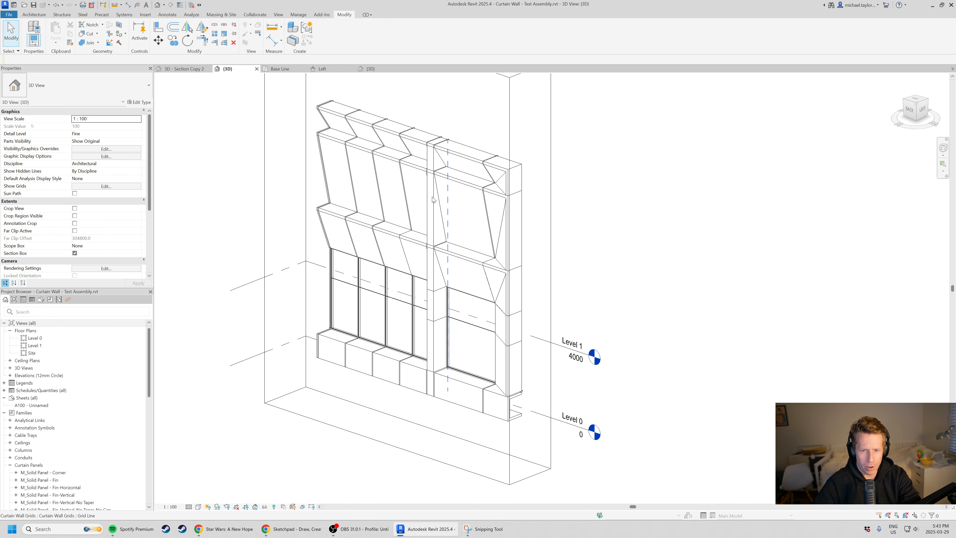
# Undo the upward section box extension and the wall height change.
pyautogui.hotkey('ctrl', 'z')
pyautogui.hotkey('ctrl', 'z')
pyautogui.hotkey('ctrl', 'z')
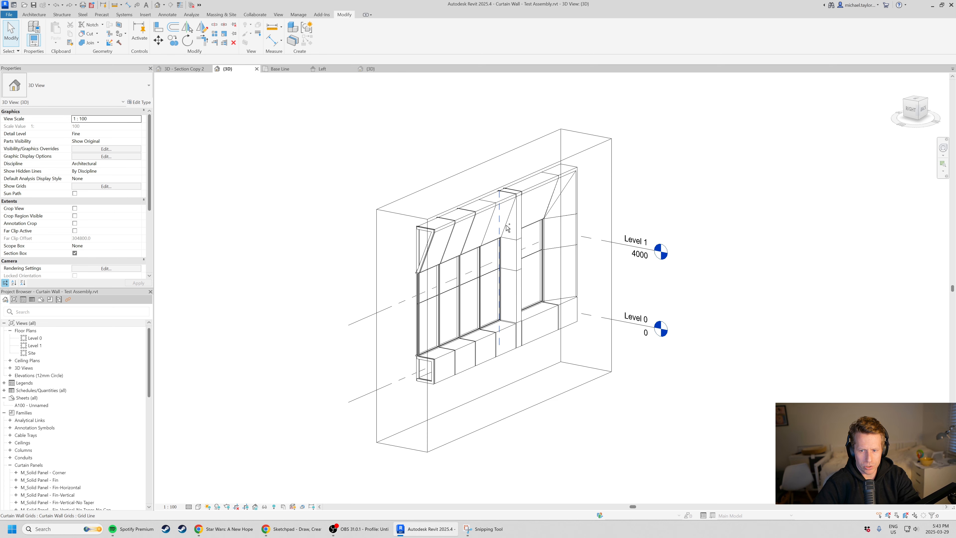
# Extend the section box far below the wall, then pull its underside back to just beneath the facade.
pyautogui.keyDown('shift'); pyautogui.moveTo(564, 360); pyautogui.dragTo(532, 412, button='middle'); pyautogui.keyUp('shift')
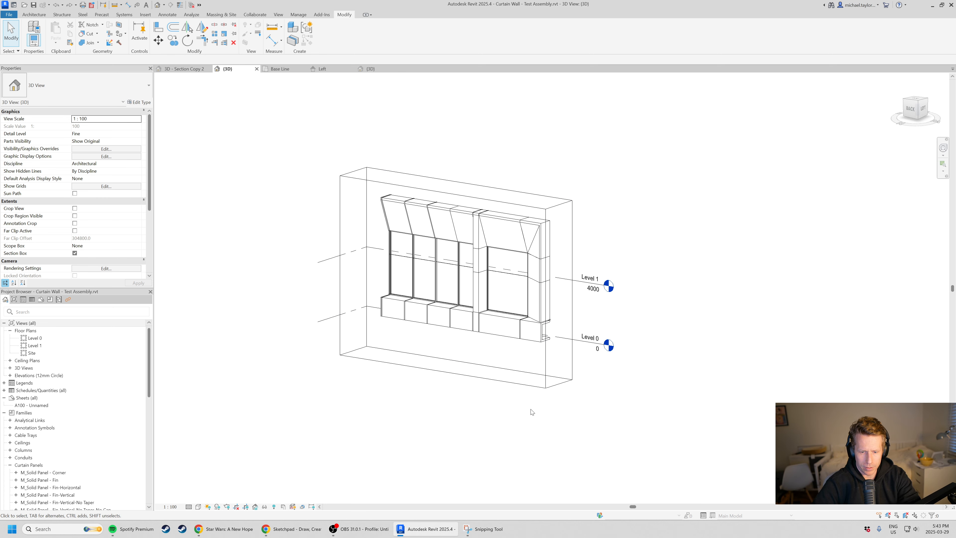
pyautogui.click(502, 388)
pyautogui.moveTo(457, 365); pyautogui.dragTo(456, 455)
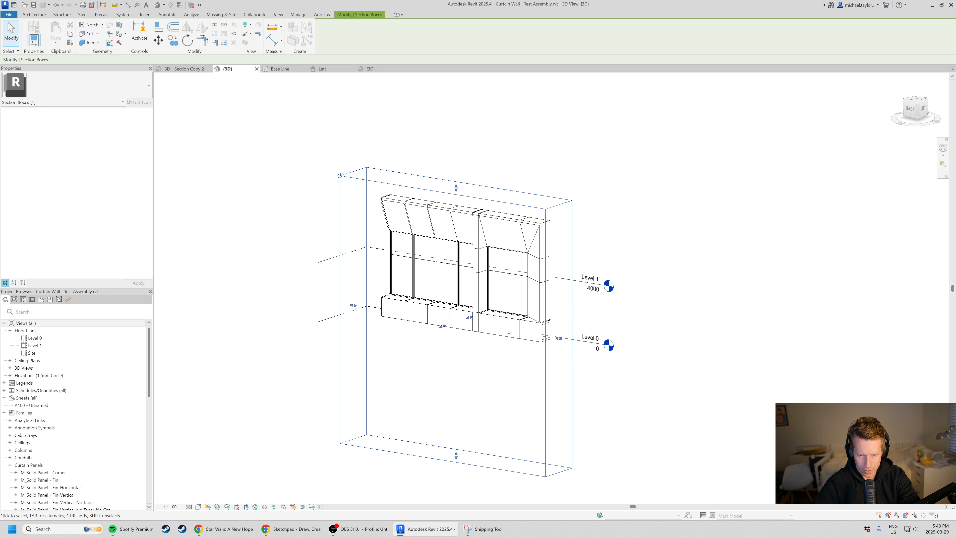
pyautogui.click(507, 337)
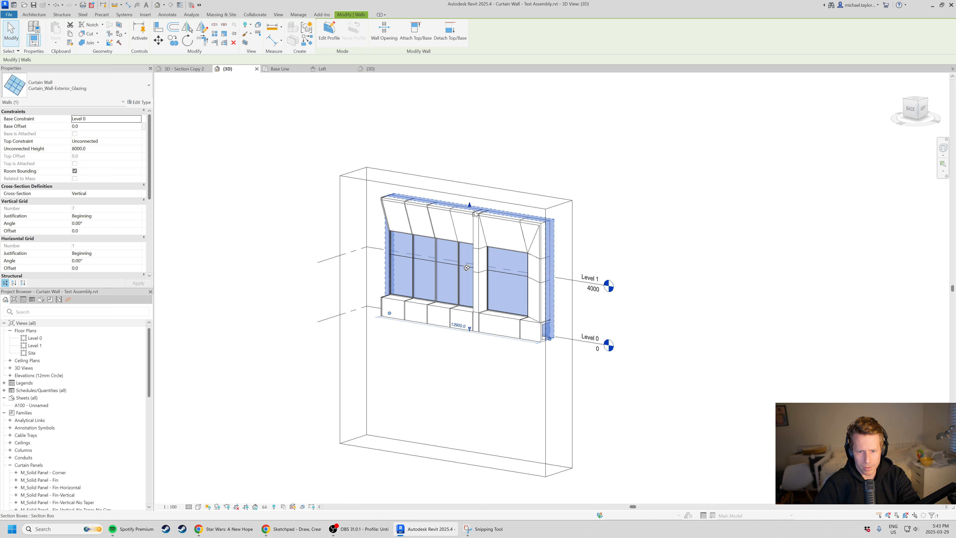
pyautogui.scroll(-3, 469, 377)
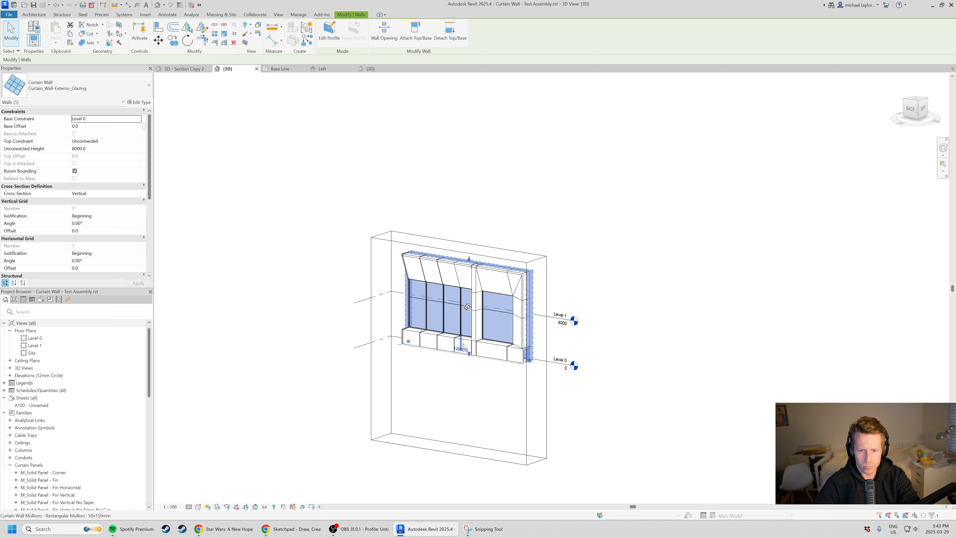
pyautogui.click(487, 446)
pyautogui.moveTo(461, 437); pyautogui.dragTo(460, 365)
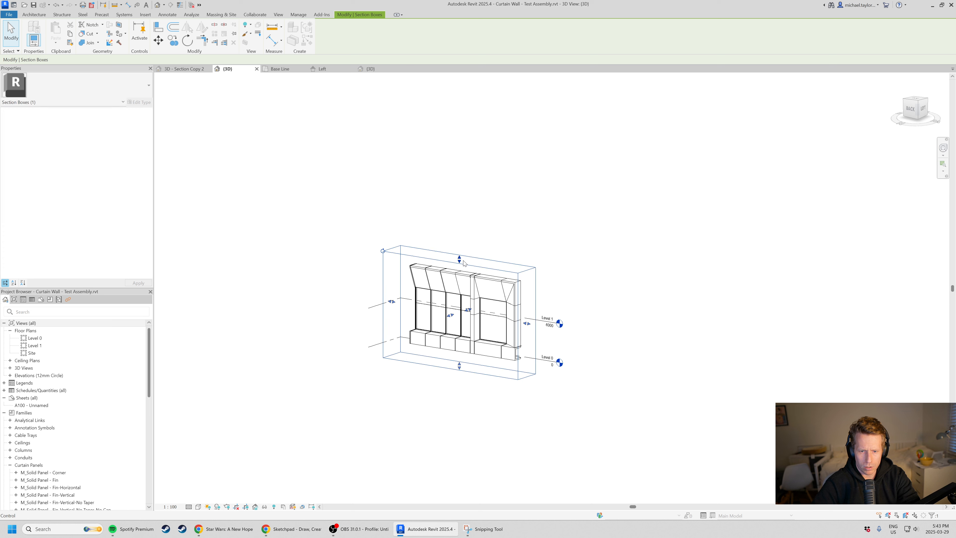
# Extend the section box well above the facade and stretch the curtain wall to an unconnected height of about 19354.
pyautogui.moveTo(459, 260); pyautogui.dragTo(461, 143)
pyautogui.scroll(2, 453, 287)
pyautogui.click(452, 270)
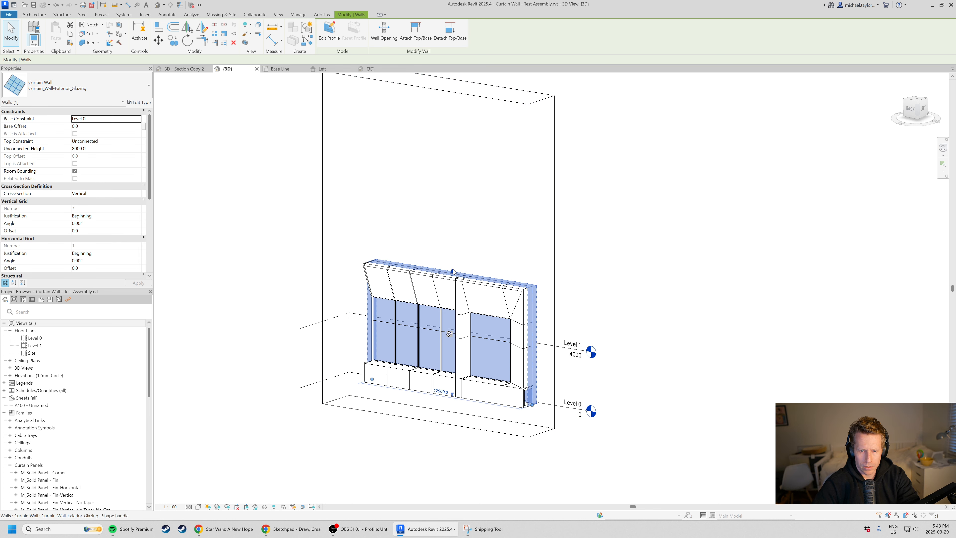
pyautogui.moveTo(450, 106); pyautogui.dragTo(450, 107)
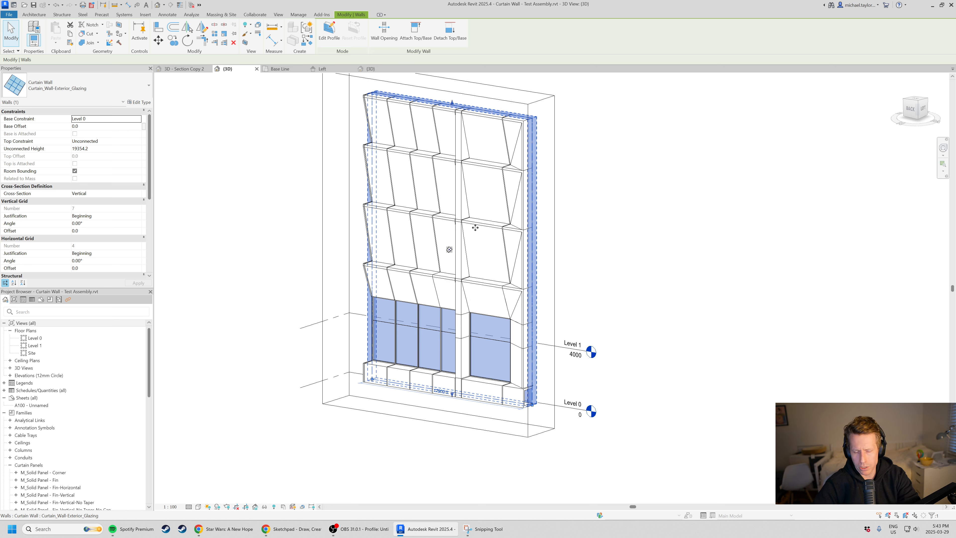
pyautogui.press('Escape')
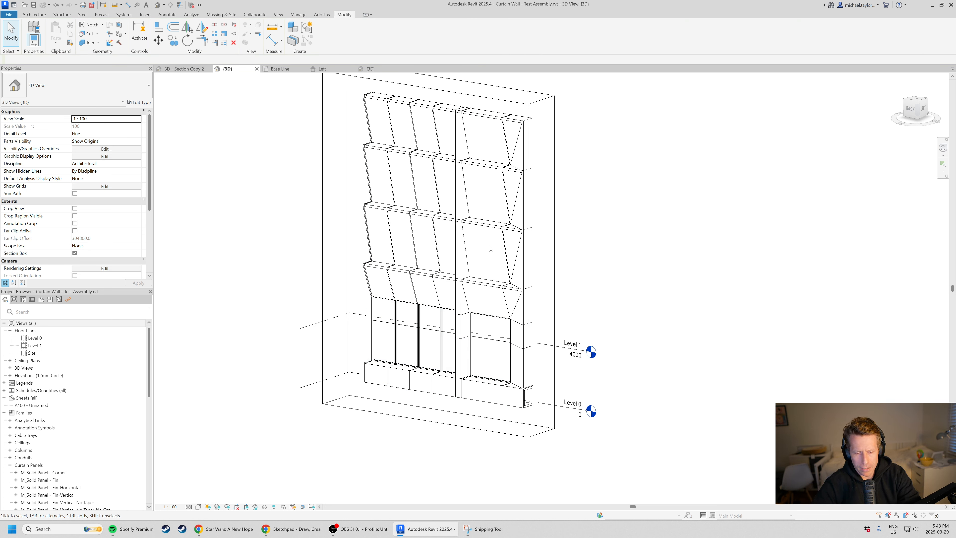
# Match the base band's horizontal panel type onto the row of angled panels above the lowest windows, including the corner panel.
pyautogui.scroll(2, 346, 304)
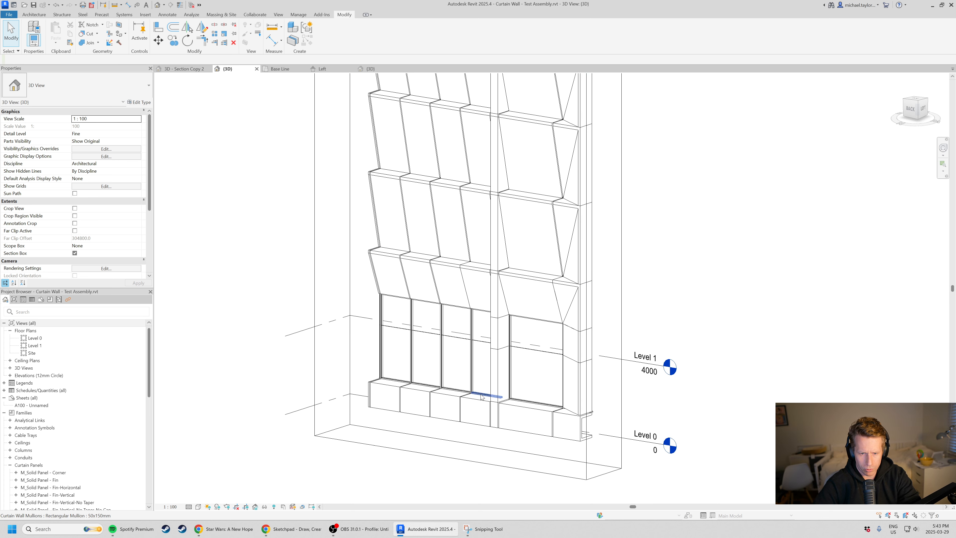
pyautogui.scroll(1, 482, 396)
pyautogui.press('m')
pyautogui.press('a')
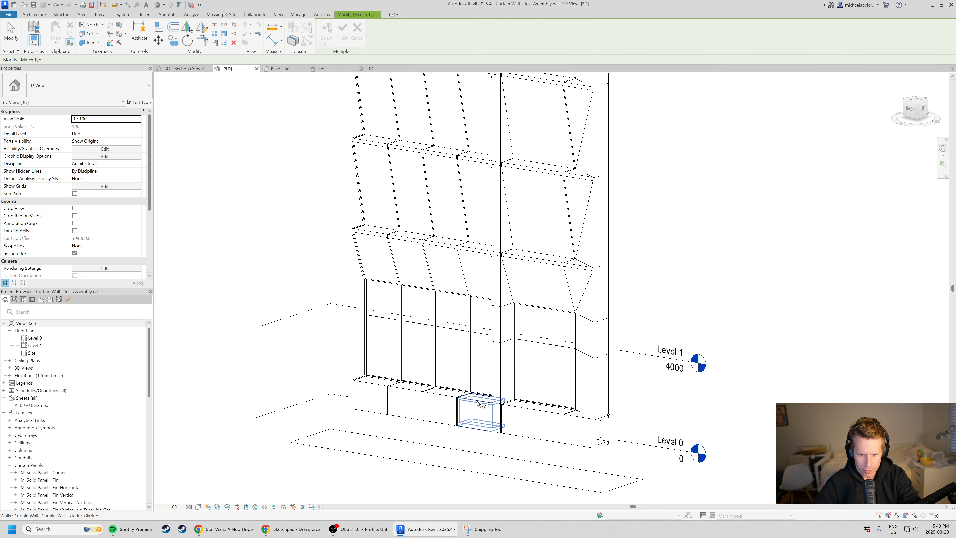
pyautogui.click(477, 403)
pyautogui.click(450, 251)
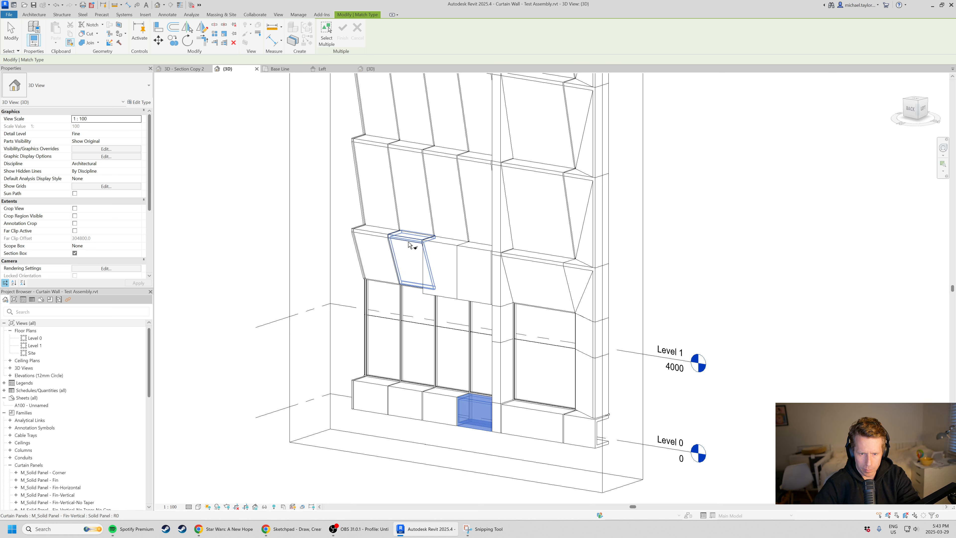
pyautogui.click(408, 254)
pyautogui.click(372, 250)
pyautogui.click(528, 260)
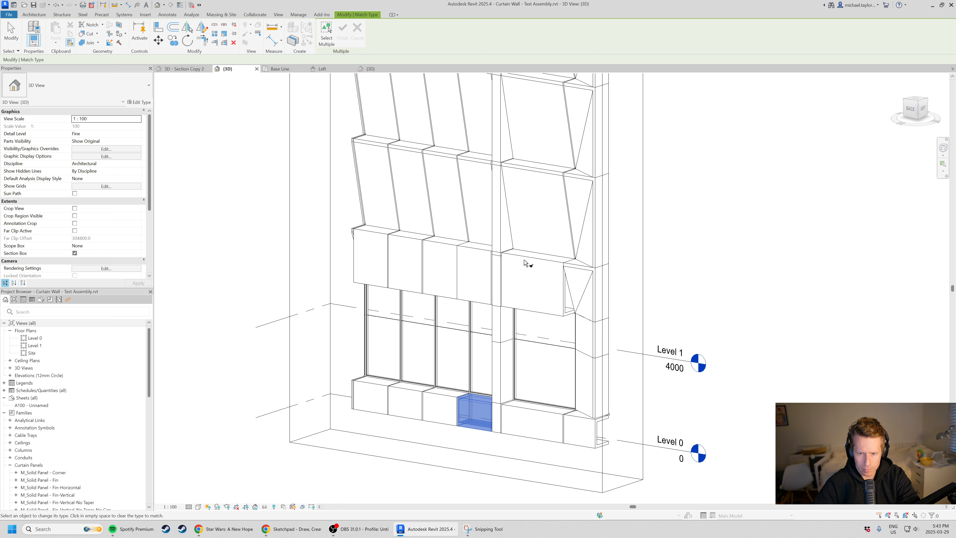
pyautogui.click(589, 271)
pyautogui.press('Escape')
pyautogui.press('Escape')
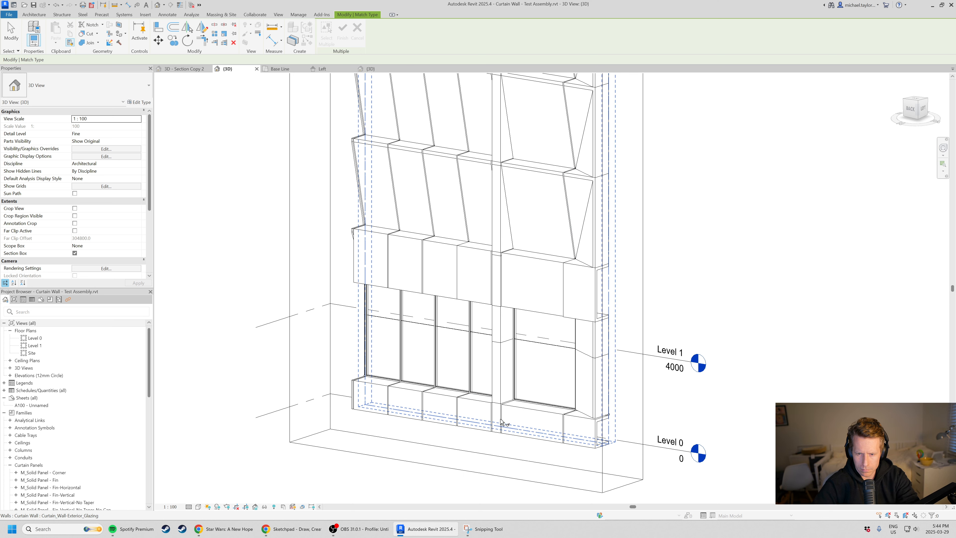
# Match the lowest window's glazing panel type onto the wide bay and two adjacent narrow bays above the new horizontal band.
pyautogui.scroll(-2, 482, 243)
pyautogui.scroll(1, 482, 242)
pyautogui.moveTo(482, 243); pyautogui.dragTo(489, 257, button='middle')
pyautogui.press('m')
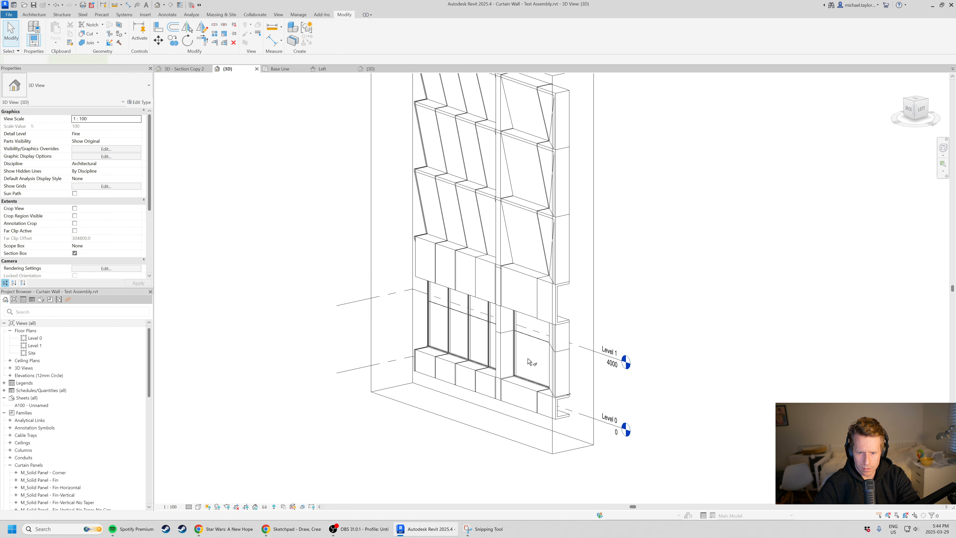
pyautogui.press('a')
pyautogui.scroll(2, 529, 358)
pyautogui.click(525, 355)
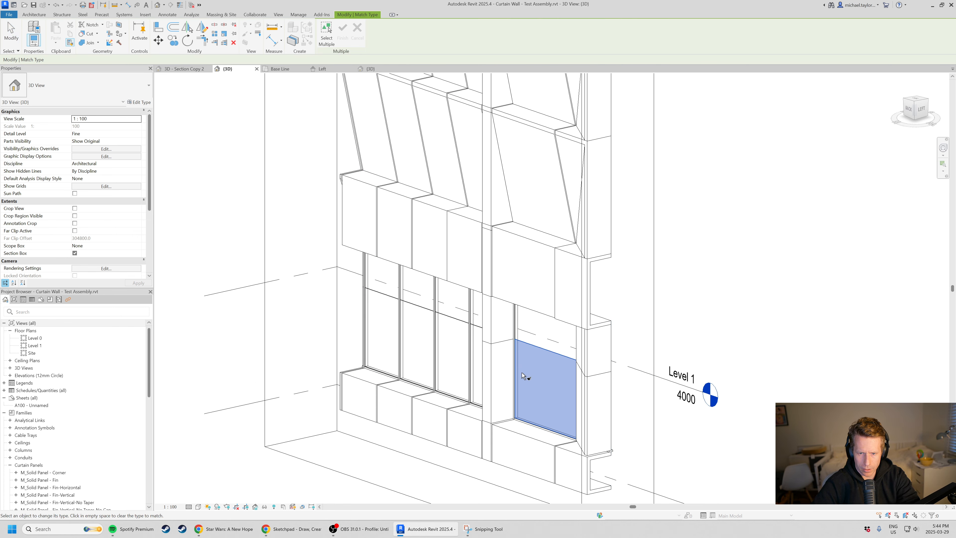
pyautogui.scroll(-2, 527, 377)
pyautogui.click(542, 190)
pyautogui.click(487, 173)
pyautogui.scroll(-2, 584, 282)
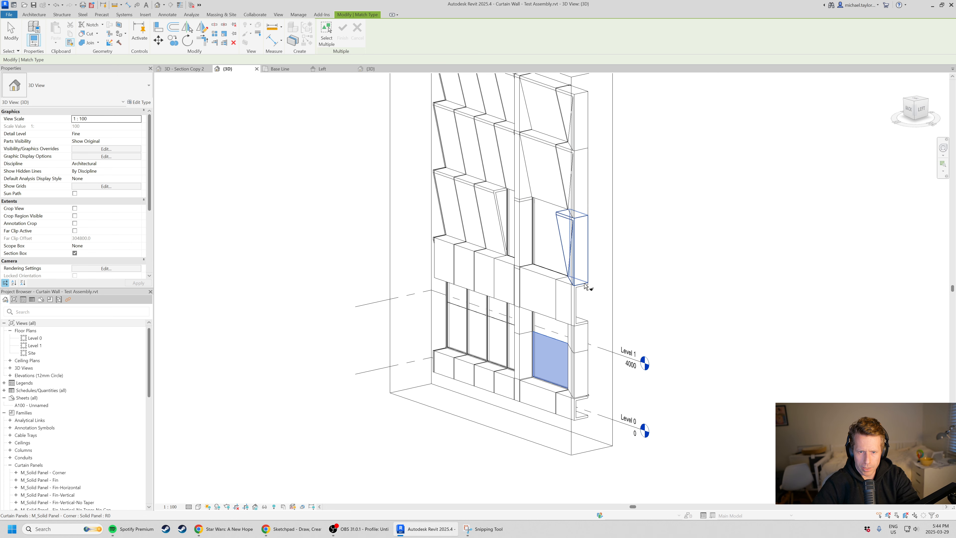
pyautogui.keyDown('shift'); pyautogui.moveTo(480, 266); pyautogui.dragTo(587, 277, button='middle'); pyautogui.keyUp('shift')
pyautogui.scroll(1, 489, 196)
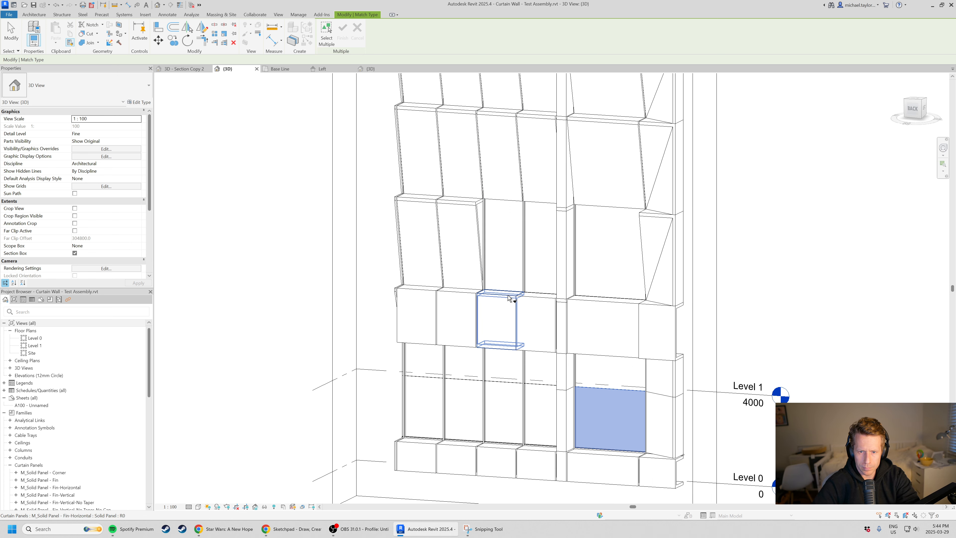
pyautogui.press('Escape')
pyautogui.press('Escape')
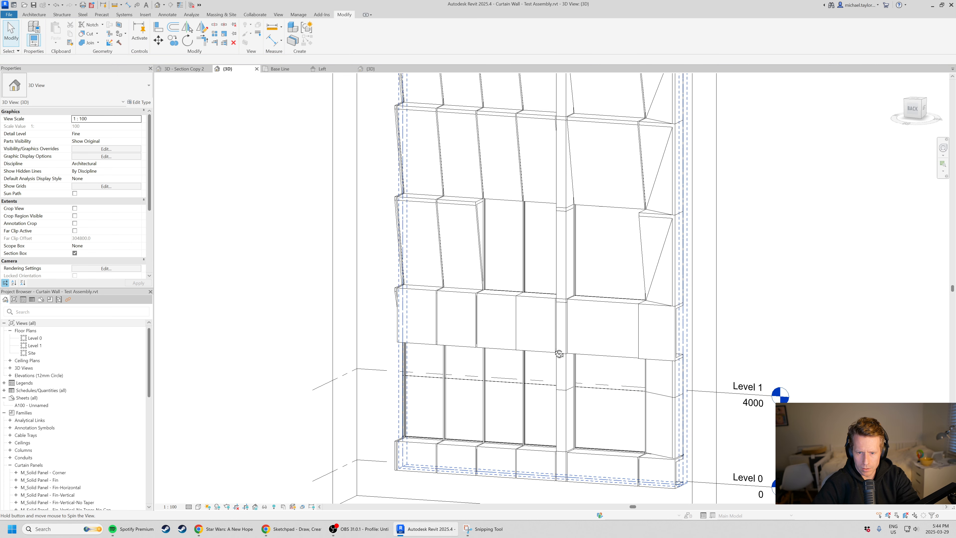
pyautogui.keyDown('shift'); pyautogui.moveTo(559, 354); pyautogui.dragTo(549, 357, button='middle'); pyautogui.keyUp('shift')
pyautogui.press('m')
pyautogui.press('a')
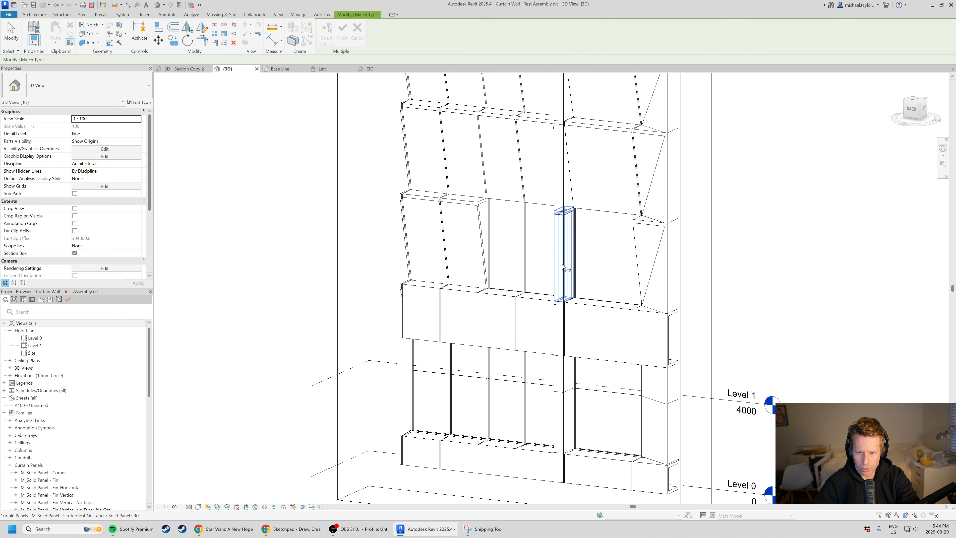
pyautogui.click(564, 379)
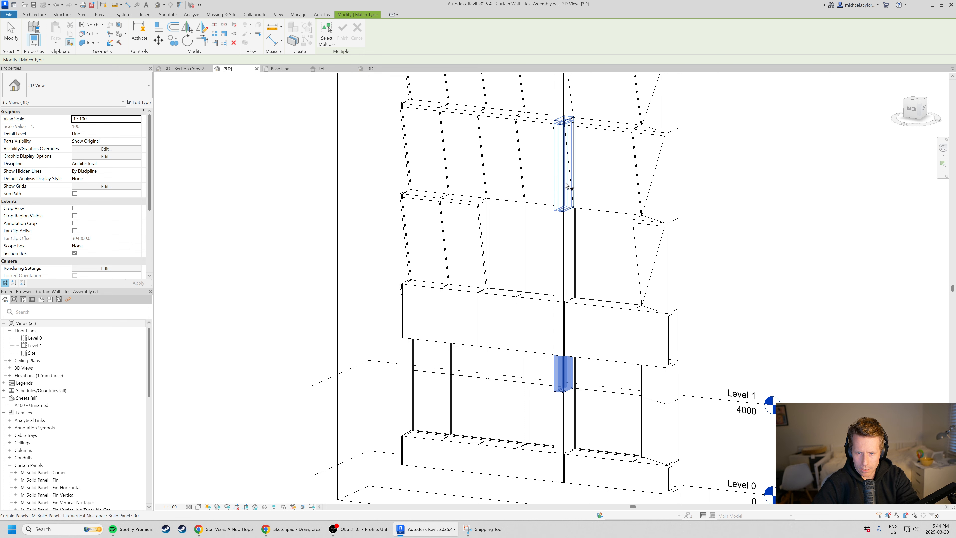
pyautogui.scroll(-3, 566, 186)
pyautogui.press('Escape')
# Match the lowest window level's corner panel type onto the corner panel directly above the new horizontal band.
pyautogui.scroll(3, 571, 203)
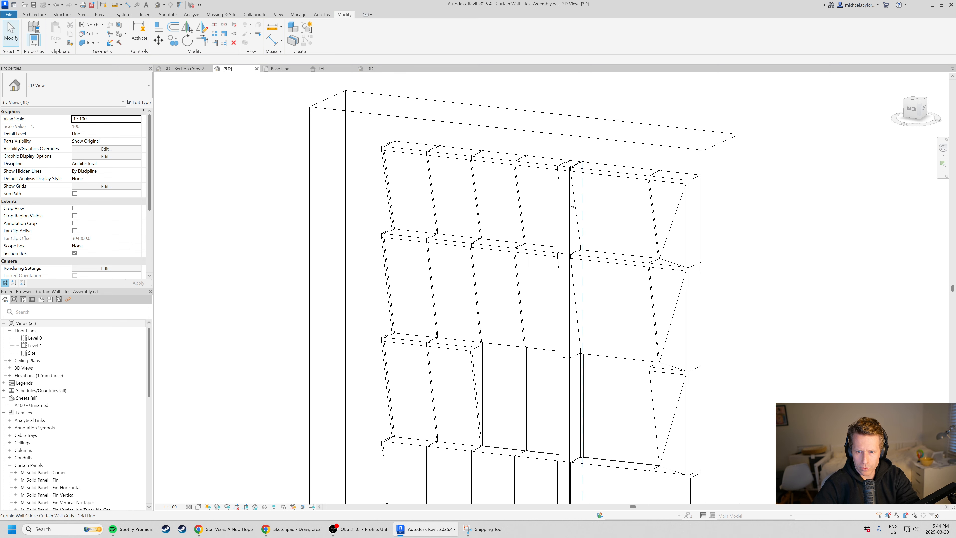
pyautogui.scroll(2, 556, 154)
pyautogui.scroll(-4, 554, 211)
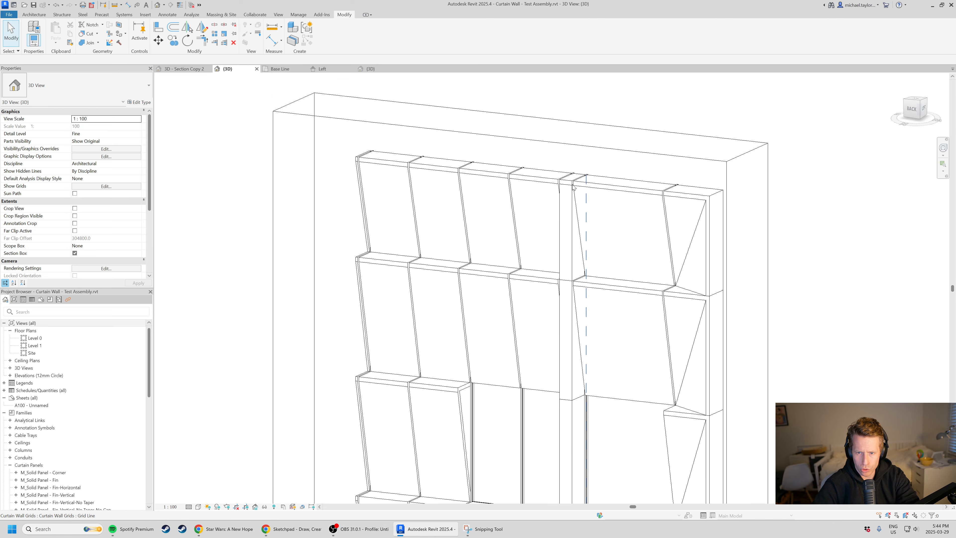
pyautogui.moveTo(554, 211)
pyautogui.keyDown('shift'); pyautogui.mouseDown(button='middle')
pyautogui.moveTo(604, 378)
pyautogui.moveTo(668, 310)
pyautogui.moveTo(690, 335)
pyautogui.moveTo(557, 351)
pyautogui.moveTo(629, 331)
pyautogui.moveTo(506, 345)
pyautogui.moveTo(576, 376)
pyautogui.moveTo(634, 282)
pyautogui.moveTo(533, 367)
pyautogui.moveTo(488, 318)
pyautogui.moveTo(583, 355)
pyautogui.moveTo(685, 429)
pyautogui.moveTo(613, 421)
pyautogui.moveTo(616, 394)
pyautogui.mouseUp(button='middle'); pyautogui.keyUp('shift')
pyautogui.press('m')
pyautogui.press('a')
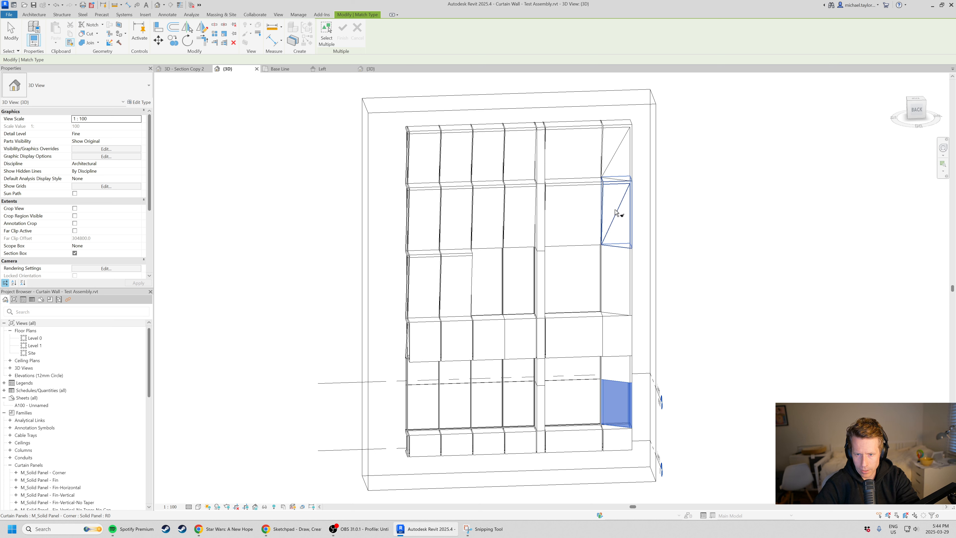
pyautogui.scroll(1, 617, 219)
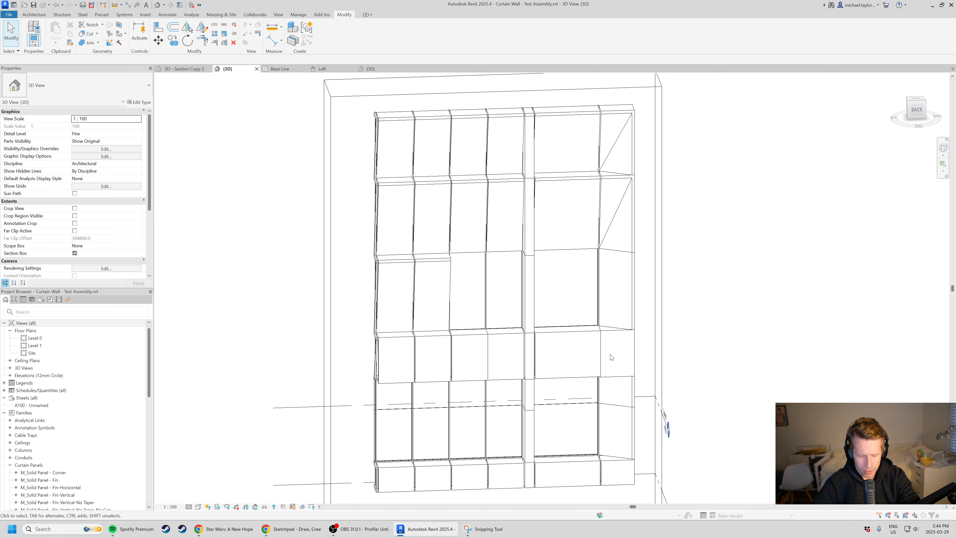
# Match the upper horizontal band's corner panel type onto the corner panel in the second row from the wall's head.
pyautogui.scroll(1, 606, 343)
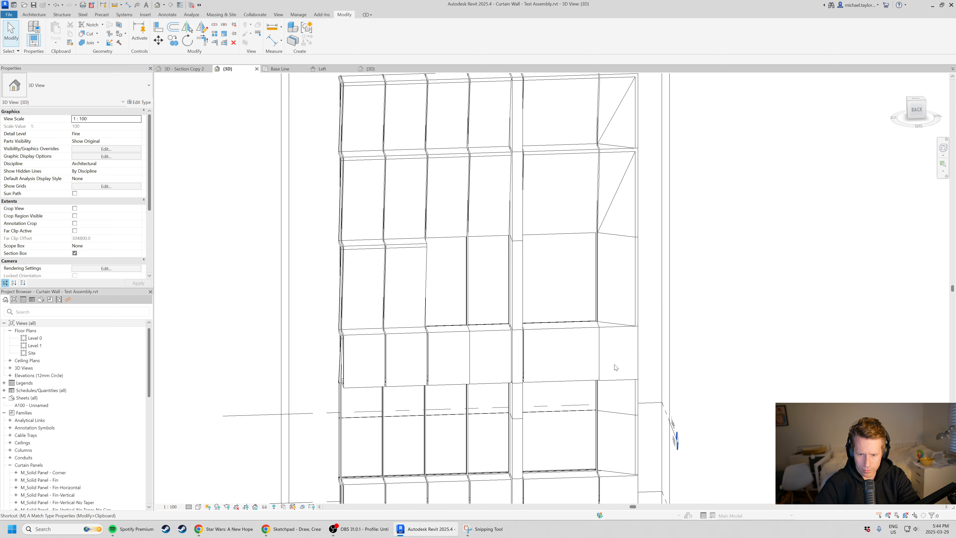
pyautogui.click(621, 158)
pyautogui.press('Escape')
pyautogui.press('Escape')
pyautogui.scroll(-1, 599, 297)
pyautogui.keyDown('shift'); pyautogui.moveTo(602, 299); pyautogui.dragTo(555, 281, button='middle'); pyautogui.keyUp('shift')
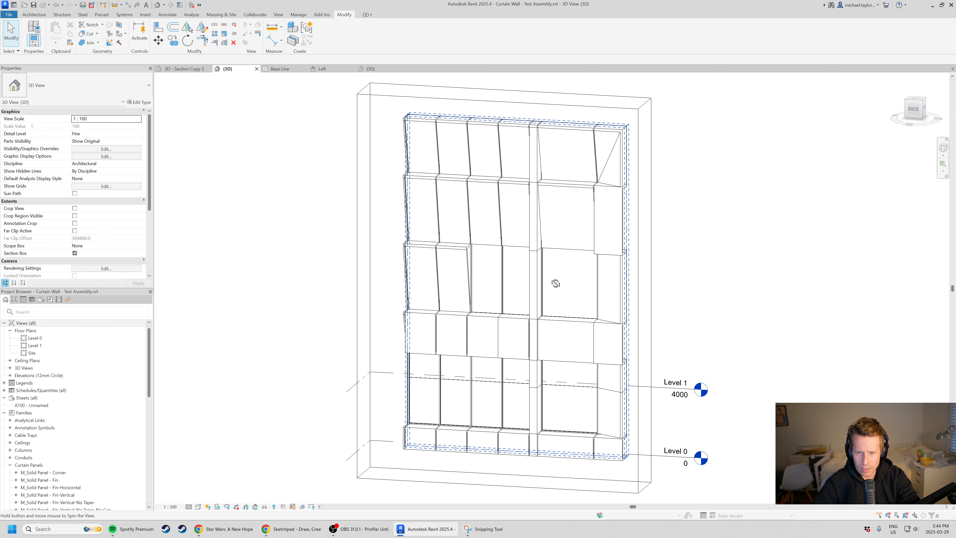
# Match the lower narrow pier's untapered fin panel type onto the third bay's window and angled panels up to the wall head.
pyautogui.keyDown('shift'); pyautogui.moveTo(579, 355); pyautogui.dragTo(553, 399, button='middle'); pyautogui.keyUp('shift')
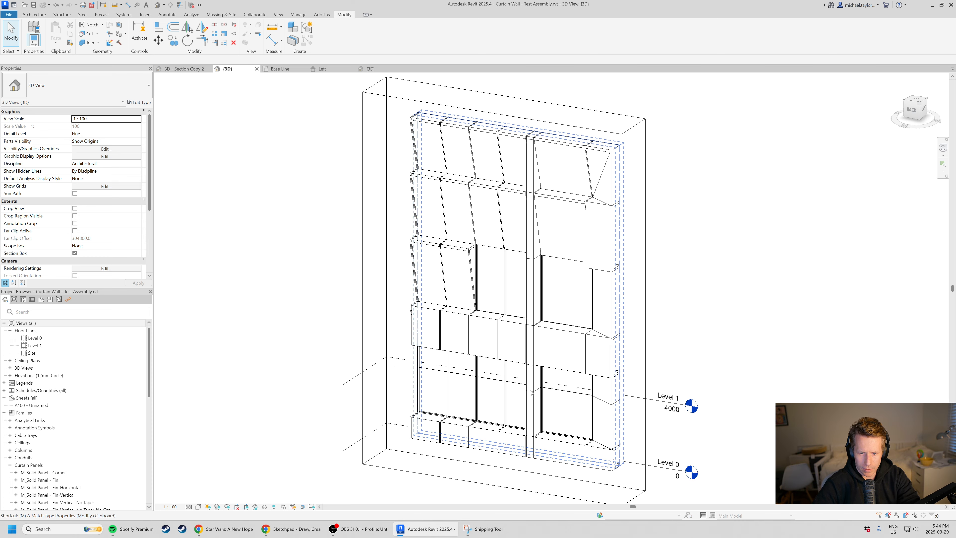
pyautogui.press('a')
pyautogui.scroll(3, 536, 409)
pyautogui.click(536, 408)
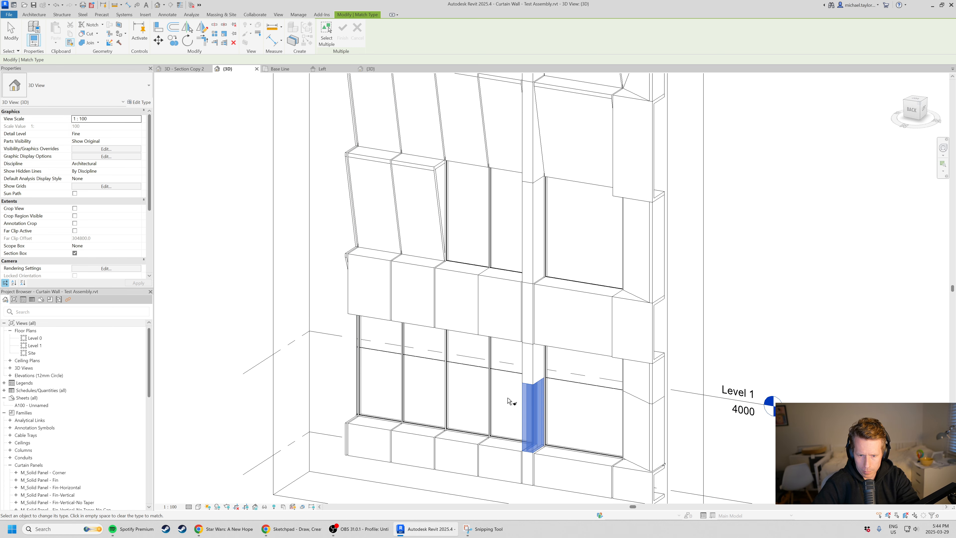
pyautogui.click(487, 395)
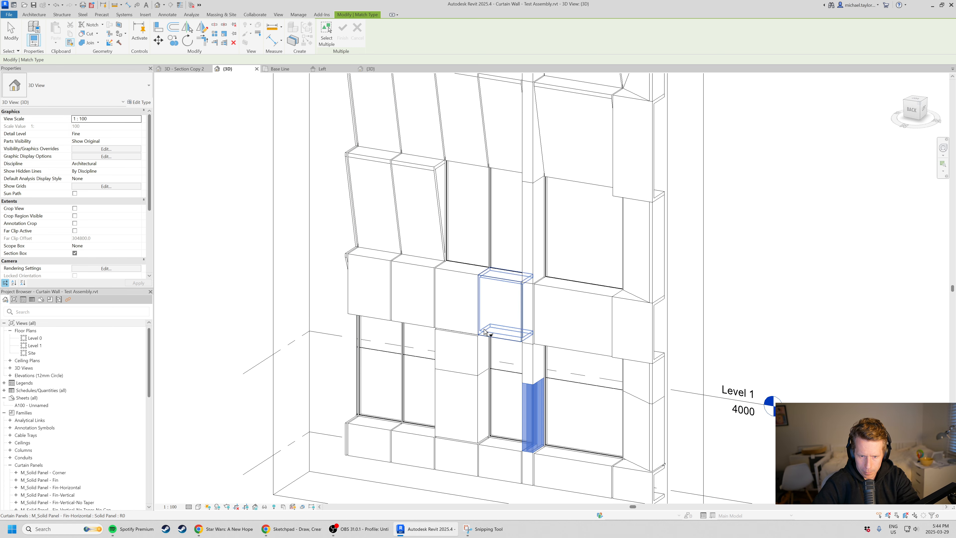
pyautogui.click(489, 240)
pyautogui.scroll(-2, 456, 286)
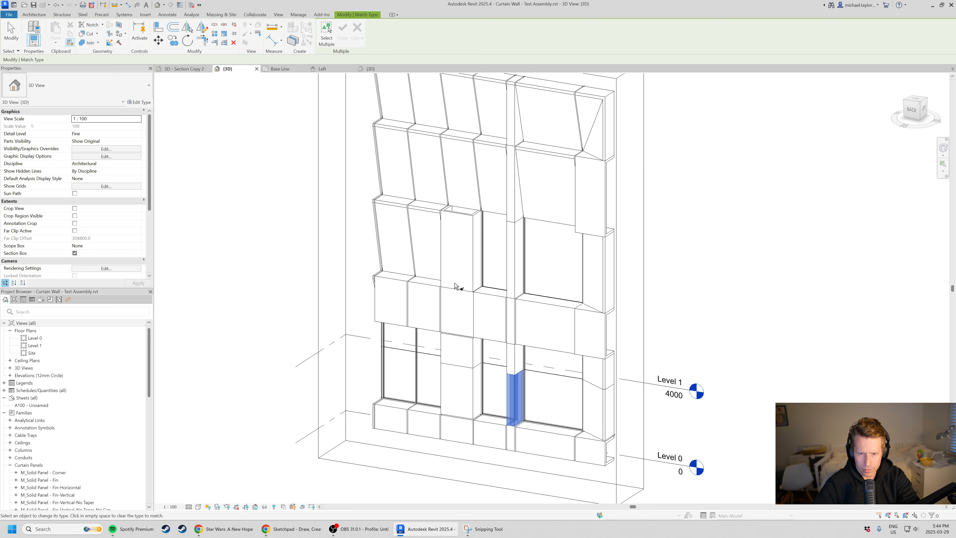
pyautogui.scroll(-2, 467, 140)
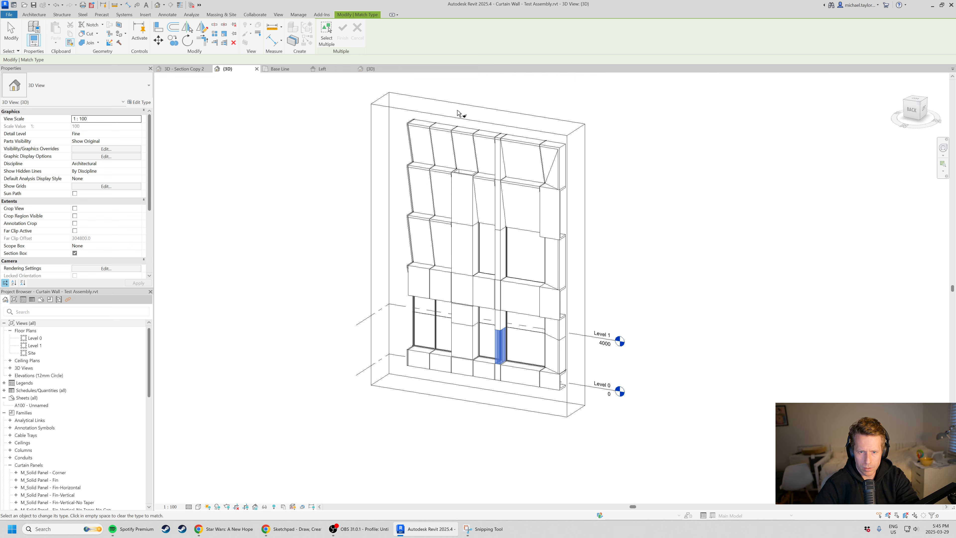
pyautogui.click(465, 140)
pyautogui.scroll(2, 466, 143)
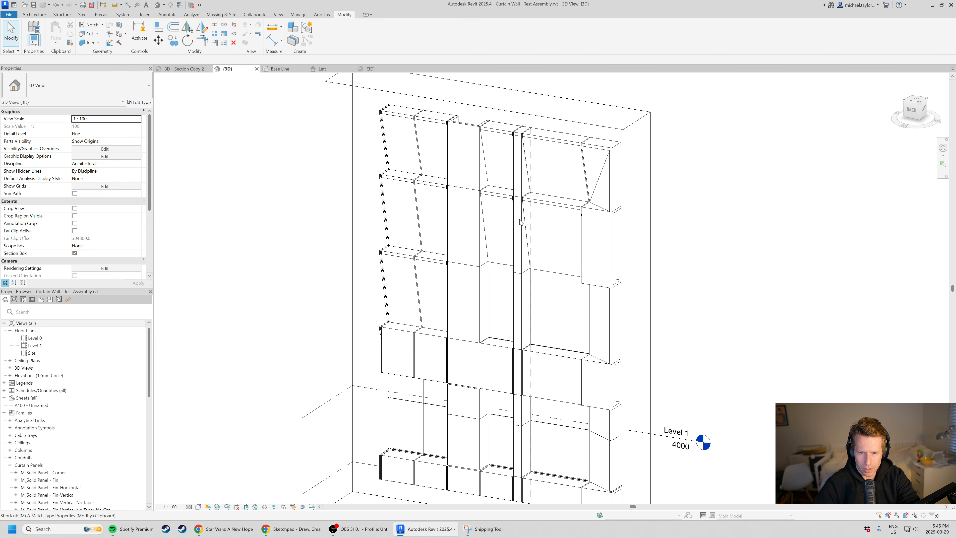
pyautogui.click(496, 286)
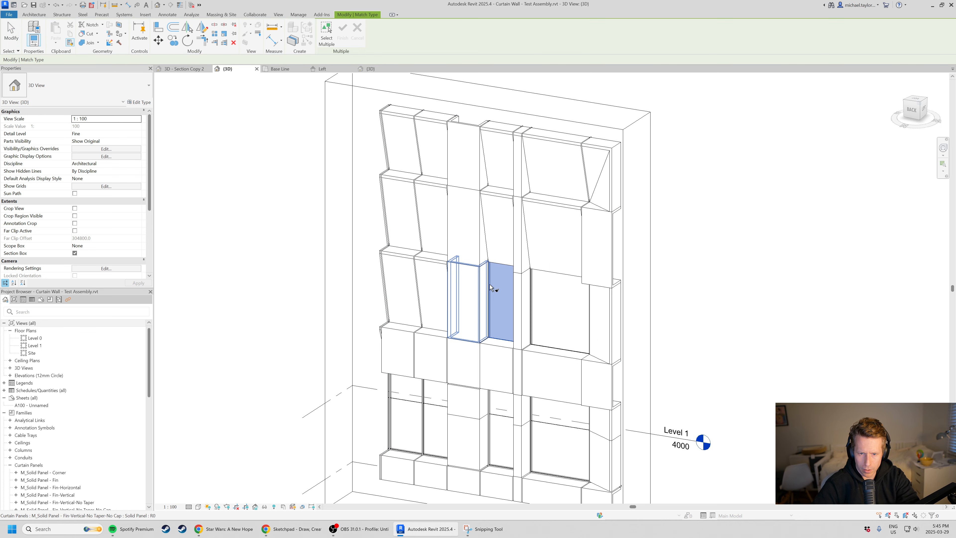
pyautogui.click(494, 135)
pyautogui.scroll(-2, 500, 169)
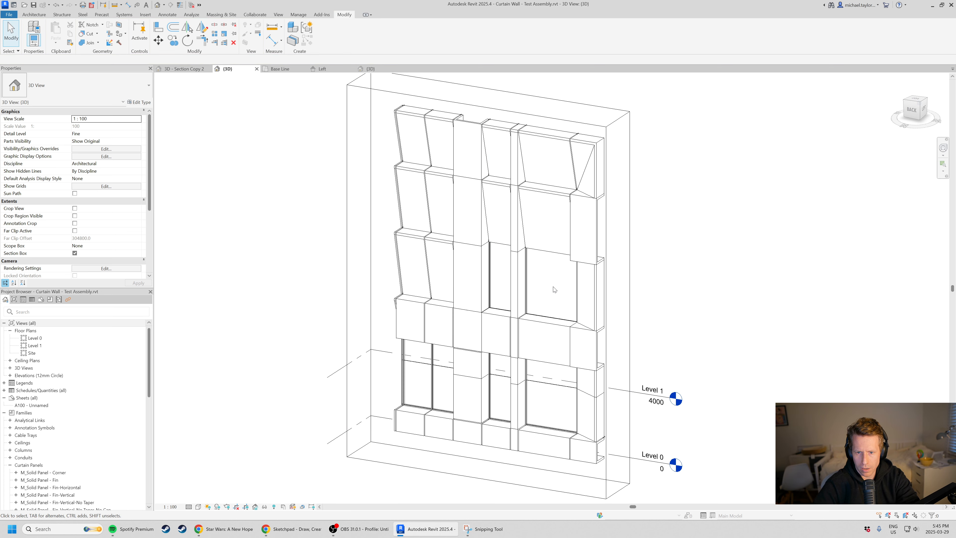
# Match the wide window's glazing type onto the wide and fourth bays one row up, and onto the second bay in both rows.
pyautogui.scroll(2, 531, 278)
pyautogui.click(527, 278)
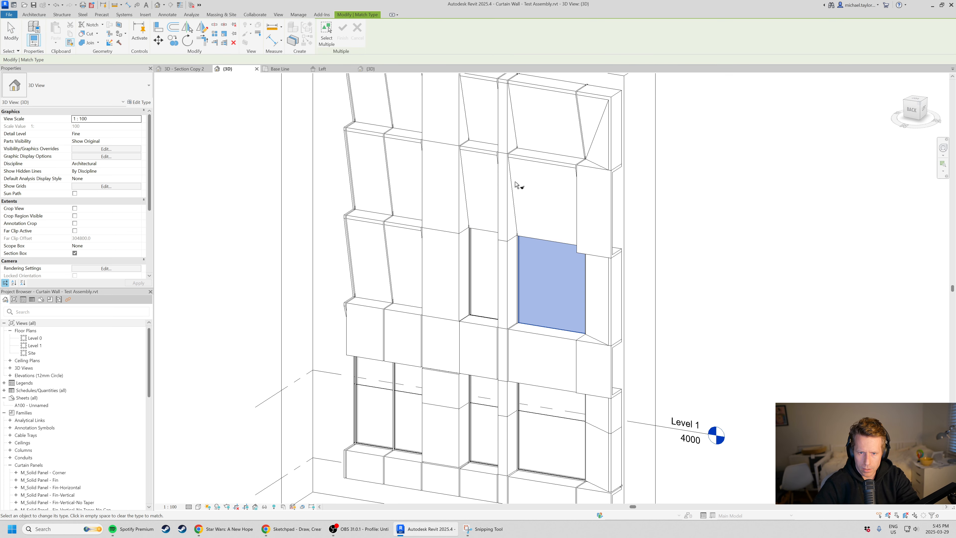
pyautogui.click(476, 157)
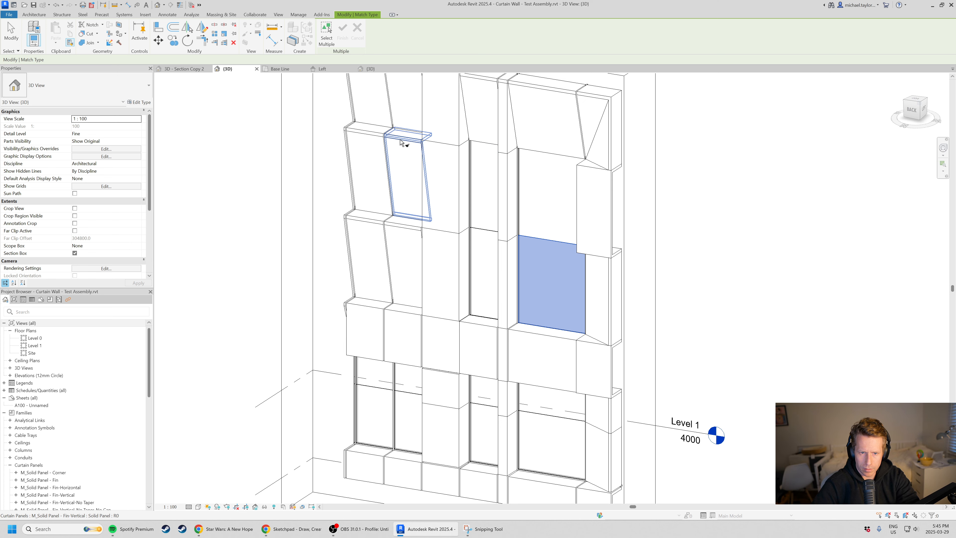
pyautogui.click(401, 143)
pyautogui.click(401, 256)
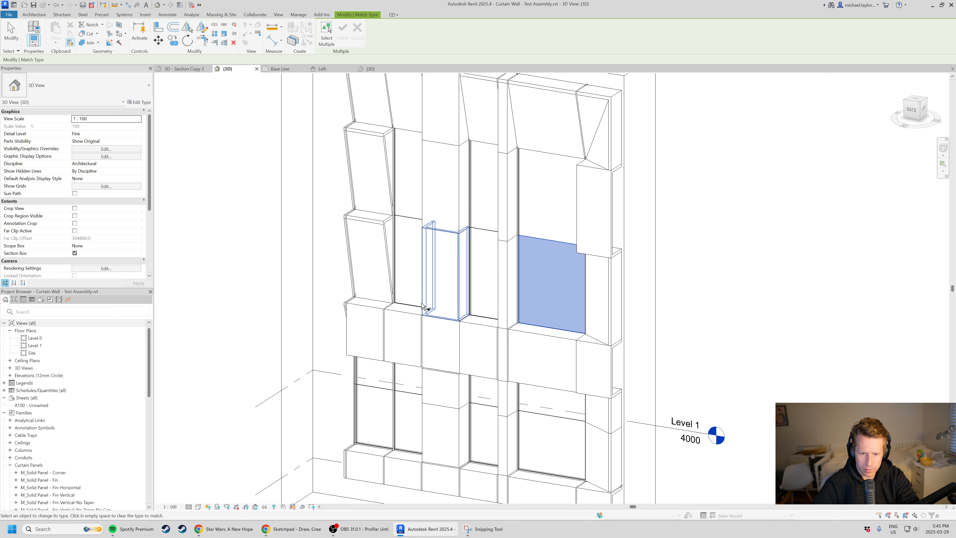
pyautogui.scroll(-1, 561, 301)
pyautogui.click(347, 214)
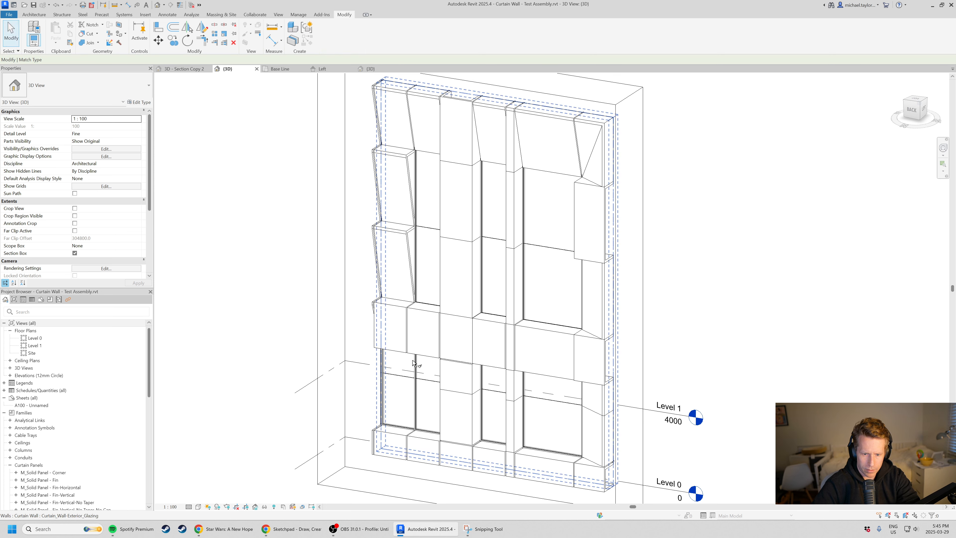
# Match the third bay's untapered fin panel type onto the first bay's window and angled panels below the top row.
pyautogui.click(471, 381)
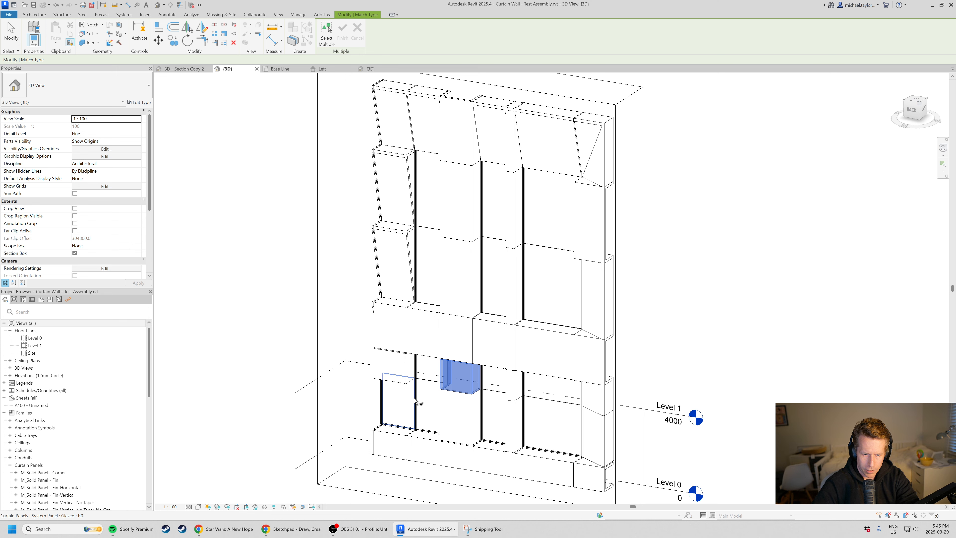
pyautogui.click(411, 260)
pyautogui.click(410, 187)
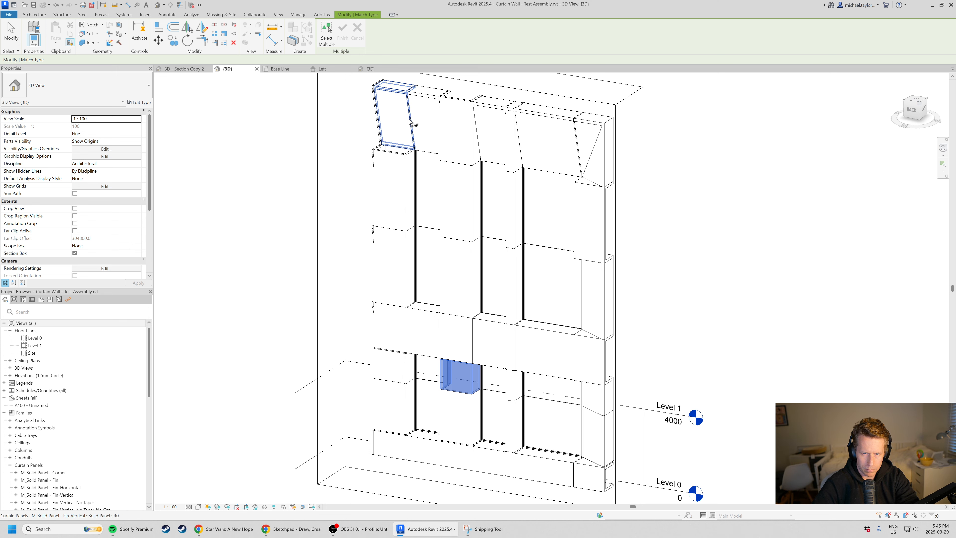
pyautogui.moveTo(411, 75); pyautogui.dragTo(412, 89, button='middle')
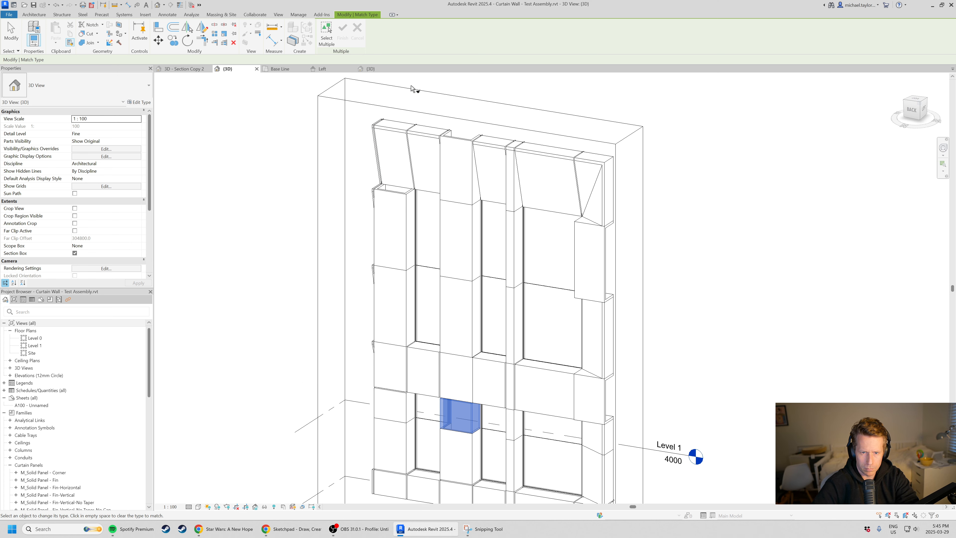
pyautogui.click(406, 134)
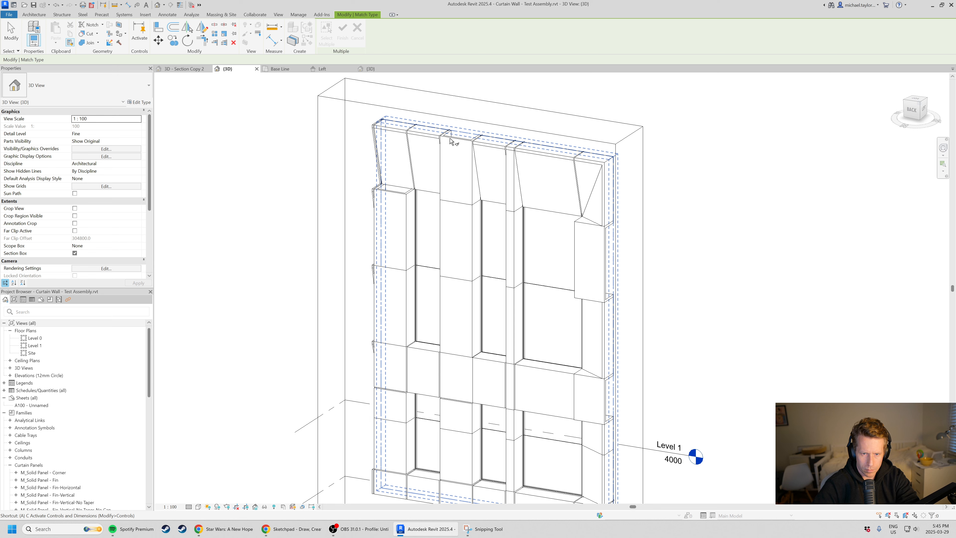
pyautogui.press('Escape')
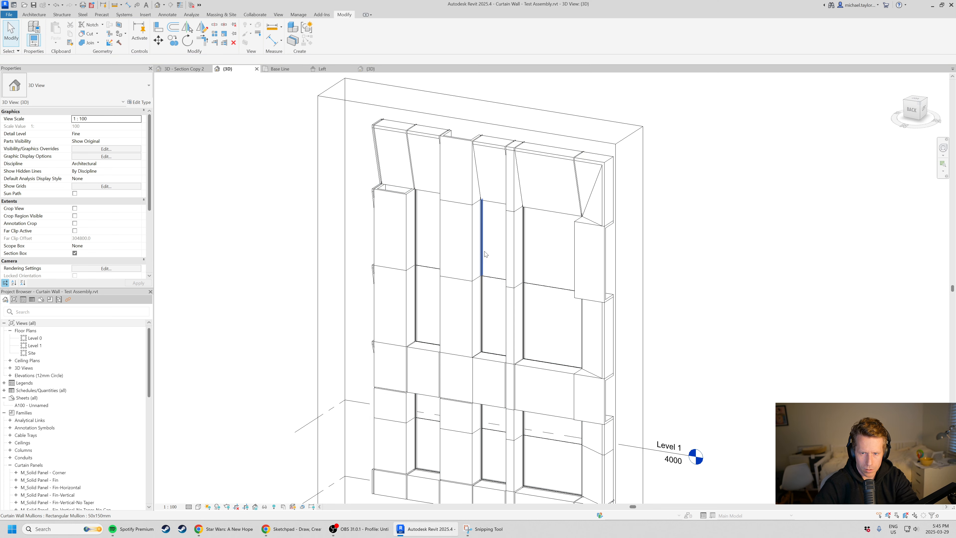
# Match the top narrow pier's capped, untapered fin panel type onto the first bay's top panel.
pyautogui.scroll(1, 492, 177)
pyautogui.press('a')
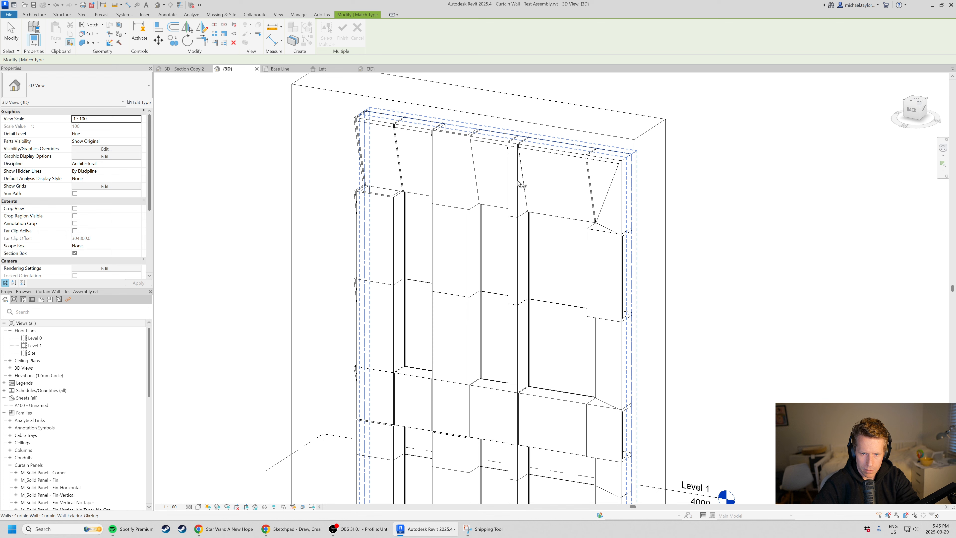
pyautogui.click(518, 175)
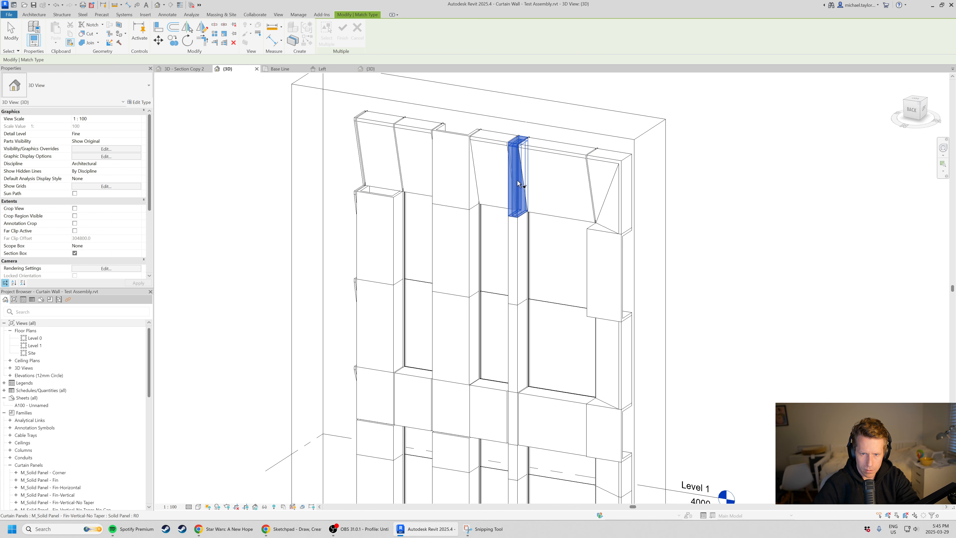
pyautogui.click(392, 130)
pyautogui.press('Escape')
pyautogui.scroll(-3, 436, 154)
pyautogui.keyDown('shift'); pyautogui.moveTo(521, 320); pyautogui.dragTo(553, 254, button='middle'); pyautogui.keyUp('shift')
# Match the glazed row's corner panel type onto the corner panel directly above it.
pyautogui.scroll(3, 582, 216)
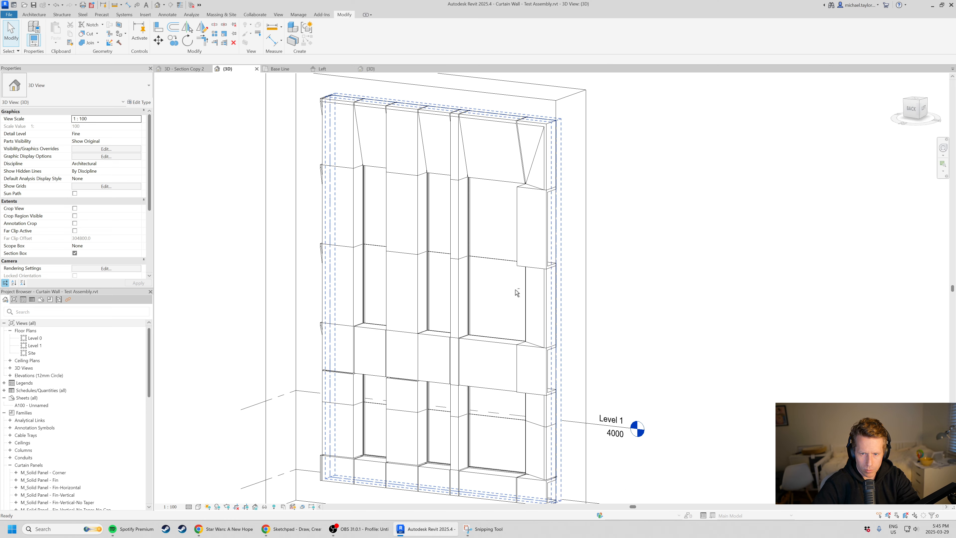
pyautogui.scroll(3, 517, 293)
pyautogui.press('m')
pyautogui.press('a')
pyautogui.click(550, 301)
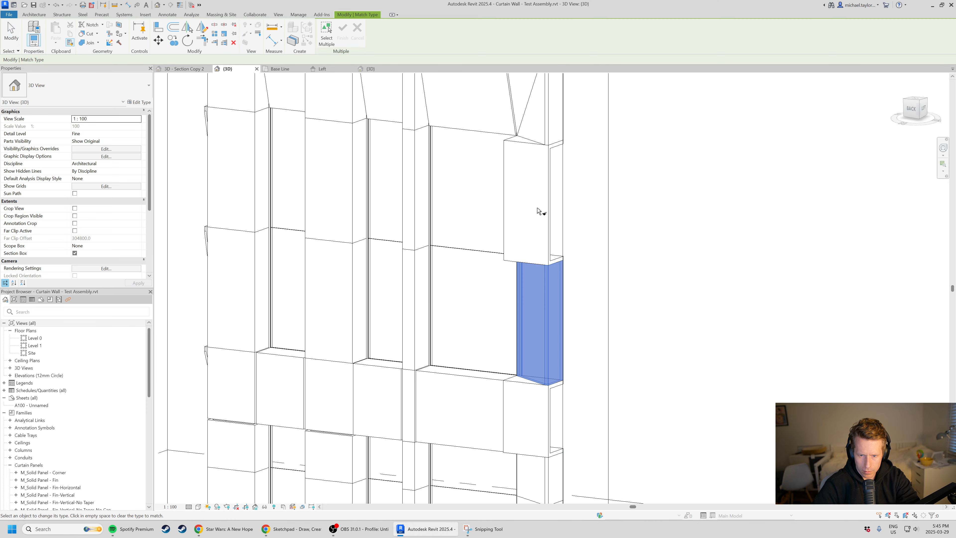
pyautogui.click(550, 217)
pyautogui.press('Escape')
# Examine the extended facade from several angles, including its corner and the angled panel profiles at the opposite end.
pyautogui.scroll(-2, 487, 229)
pyautogui.keyDown('shift'); pyautogui.moveTo(488, 228); pyautogui.dragTo(377, 315, button='middle'); pyautogui.keyUp('shift')
pyautogui.scroll(-2, 616, 206)
pyautogui.scroll(2, 518, 332)
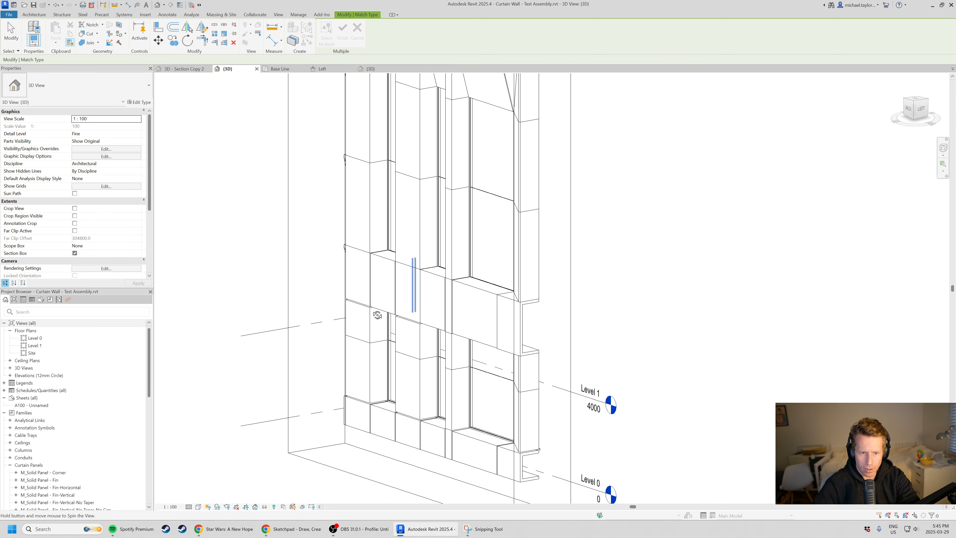
pyautogui.scroll(-5, 378, 315)
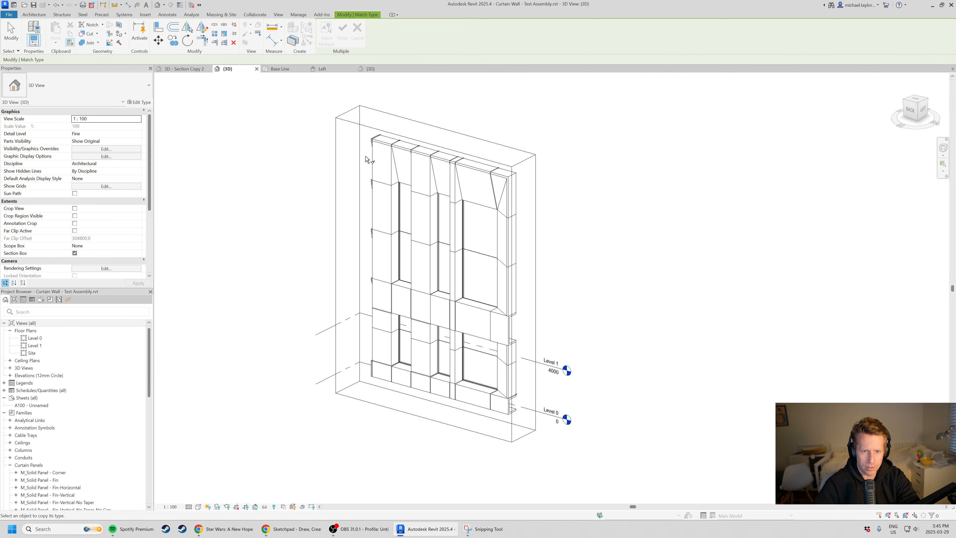
pyautogui.scroll(4, 367, 159)
pyautogui.press('Escape')
pyautogui.moveTo(370, 235)
pyautogui.keyDown('shift'); pyautogui.mouseDown(button='middle')
pyautogui.moveTo(514, 218)
pyautogui.moveTo(362, 248)
pyautogui.mouseUp(button='middle'); pyautogui.keyUp('shift')
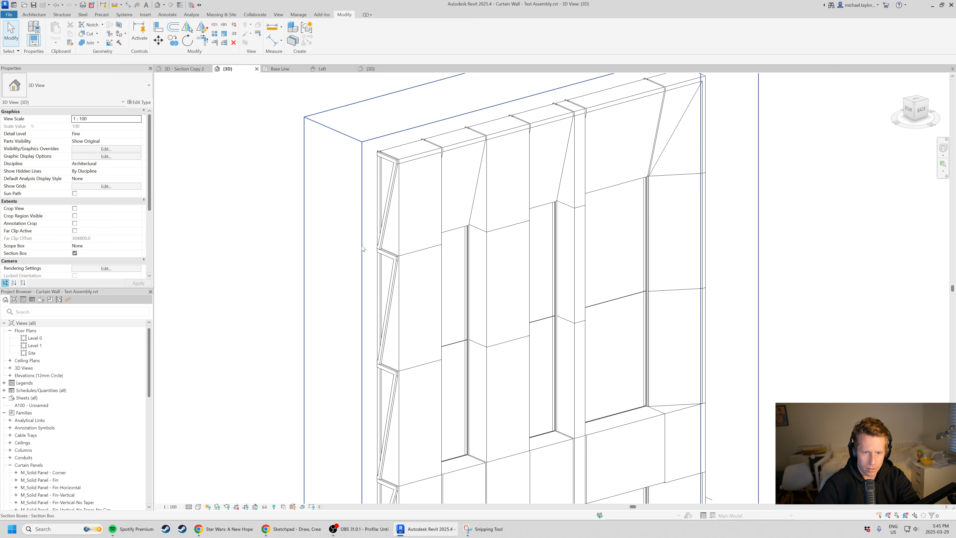
pyautogui.scroll(2, 392, 187)
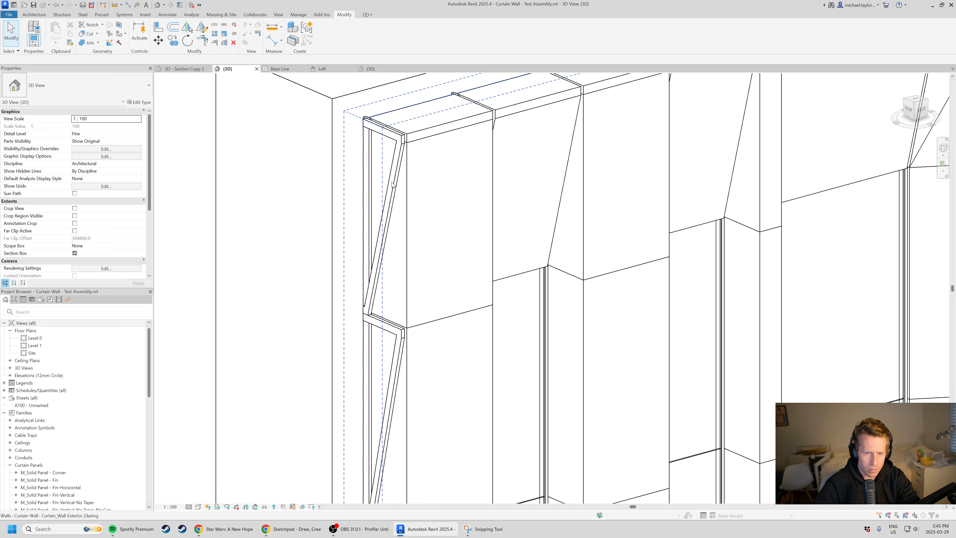
pyautogui.scroll(-5, 392, 185)
pyautogui.keyDown('shift'); pyautogui.moveTo(392, 184); pyautogui.dragTo(606, 284, button='middle'); pyautogui.keyUp('shift')
pyautogui.scroll(-2, 486, 341)
pyautogui.scroll(3, 507, 377)
# Pull the section box's side face inward to cut through the facade's end bay and examine the exposed panel profile.
pyautogui.click(576, 324)
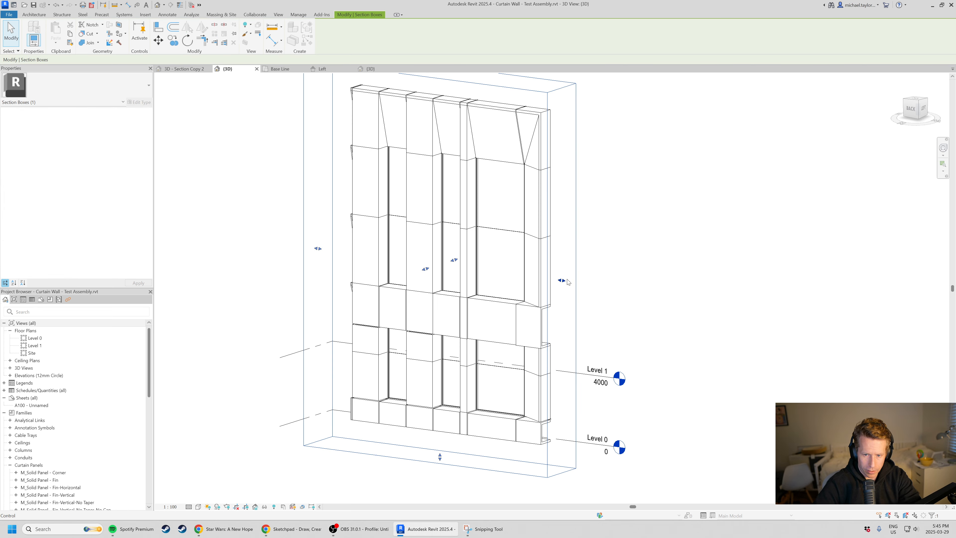
pyautogui.moveTo(562, 280); pyautogui.dragTo(513, 274)
pyautogui.keyDown('shift'); pyautogui.moveTo(485, 291); pyautogui.dragTo(439, 286, button='middle'); pyautogui.keyUp('shift')
pyautogui.scroll(5, 441, 282)
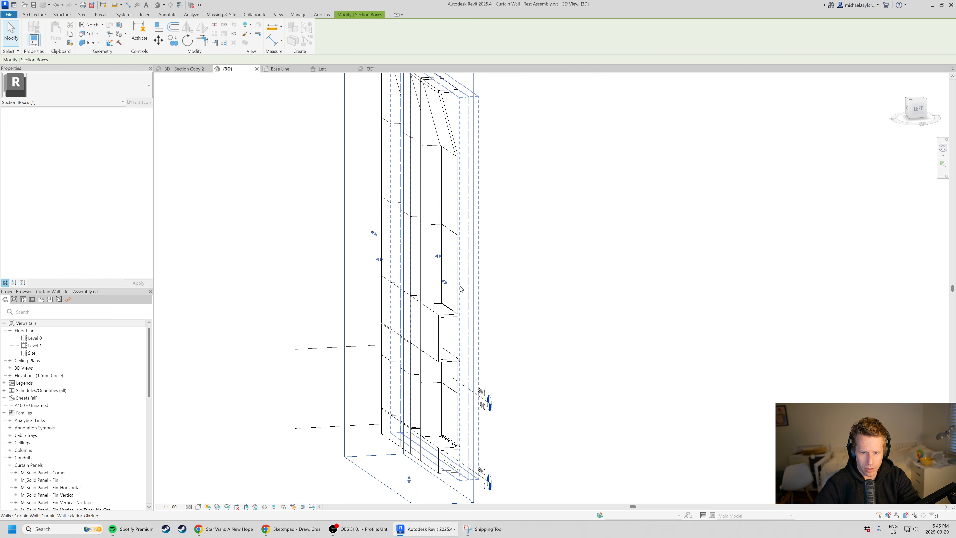
pyautogui.scroll(-3, 478, 335)
pyautogui.keyDown('shift'); pyautogui.moveTo(478, 335); pyautogui.dragTo(526, 333, button='middle'); pyautogui.keyUp('shift')
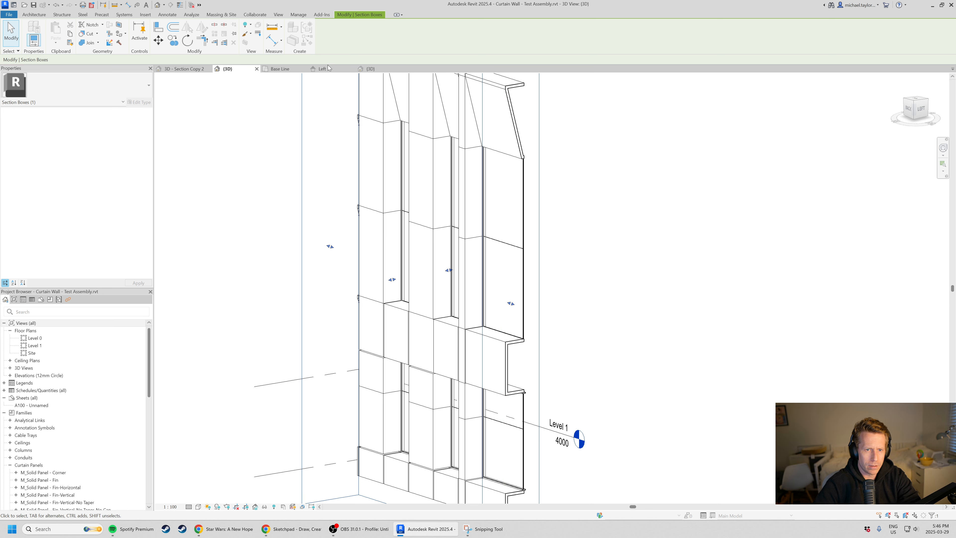
# Examine the brick facade's piers, bands and windows in the 3D - Section Copy 2 view, dismissing the save reminder, and return to the curtain wall model.
pyautogui.click(184, 68)
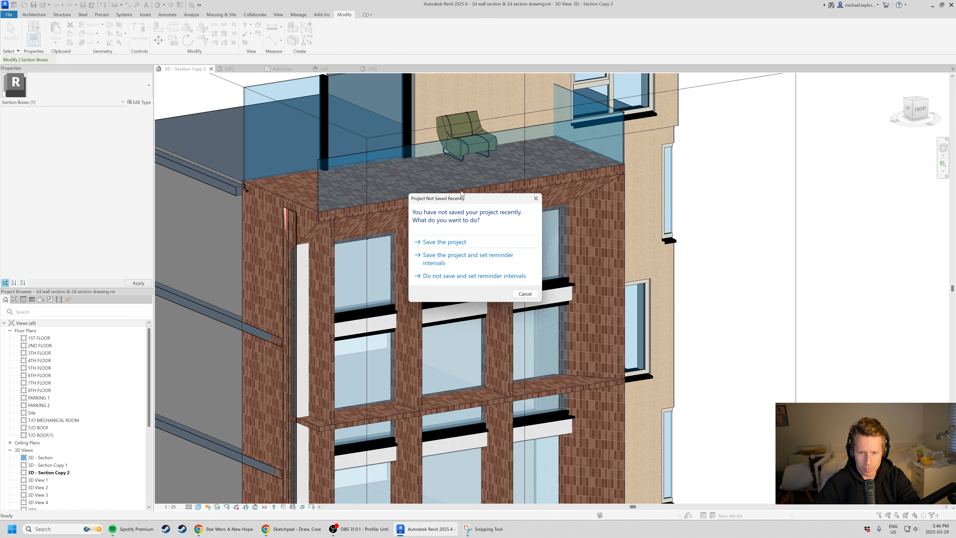
pyautogui.click(529, 295)
pyautogui.scroll(-3, 489, 331)
pyautogui.scroll(3, 498, 380)
pyautogui.keyDown('shift'); pyautogui.moveTo(469, 352); pyautogui.dragTo(287, 310, button='middle'); pyautogui.keyUp('shift')
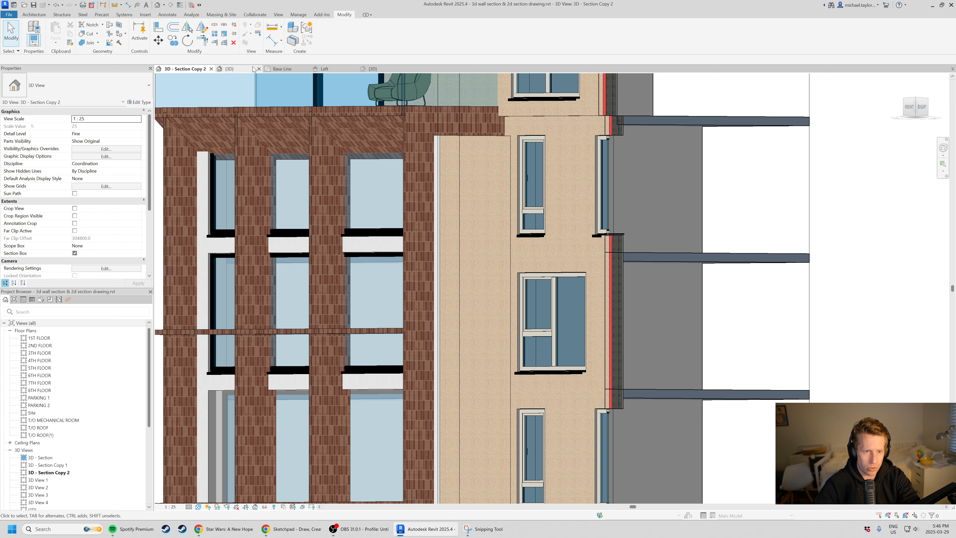
pyautogui.click(231, 69)
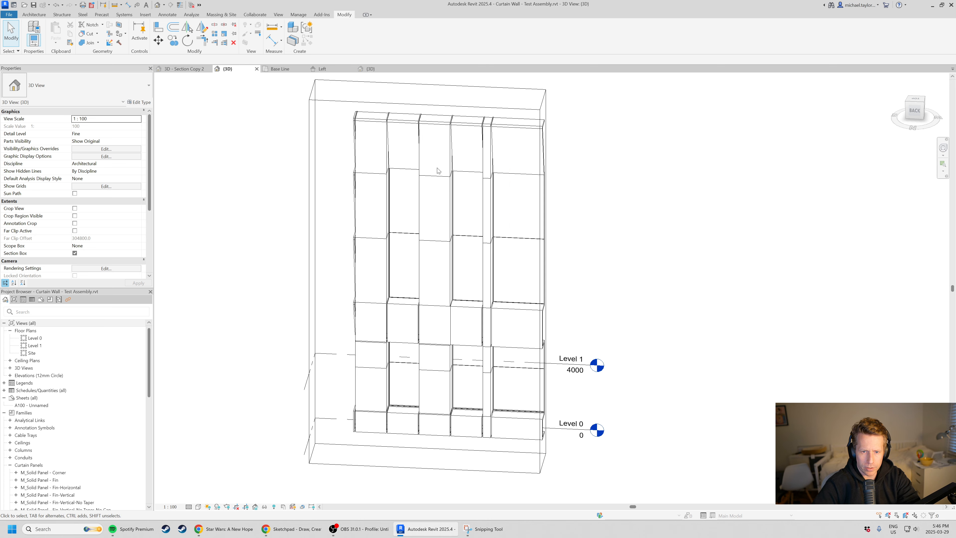
# Unpin the vertical curtain grid line between the first narrow glazing strip and the wide solid pier beside it.
pyautogui.scroll(2, 463, 234)
pyautogui.click(448, 189)
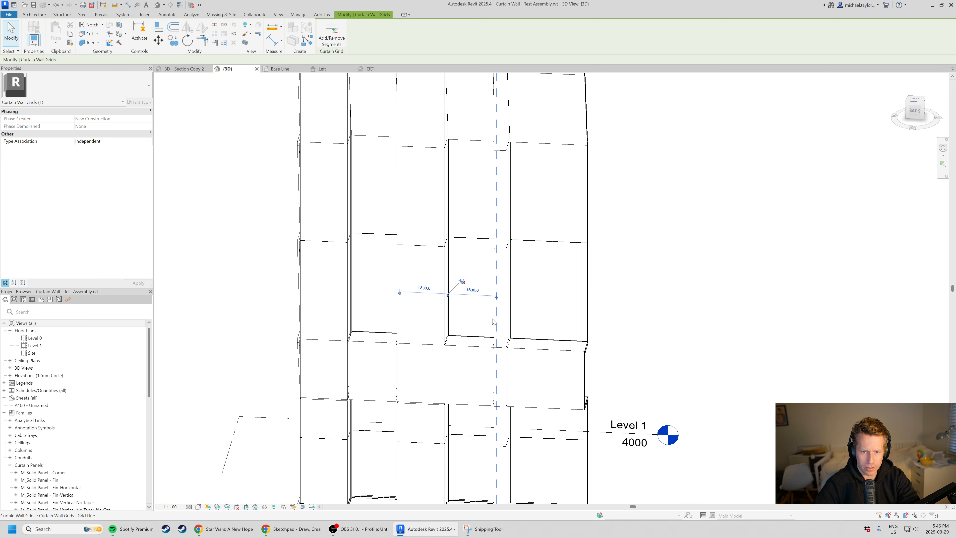
pyautogui.scroll(-3, 466, 302)
pyautogui.keyDown('shift'); pyautogui.moveTo(467, 302); pyautogui.dragTo(464, 342, button='middle'); pyautogui.keyUp('shift')
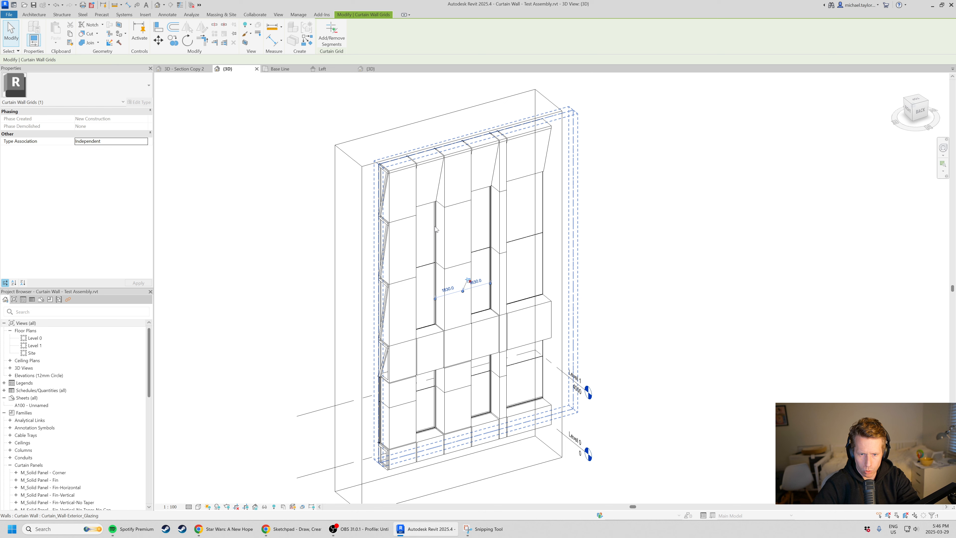
pyautogui.scroll(5, 444, 306)
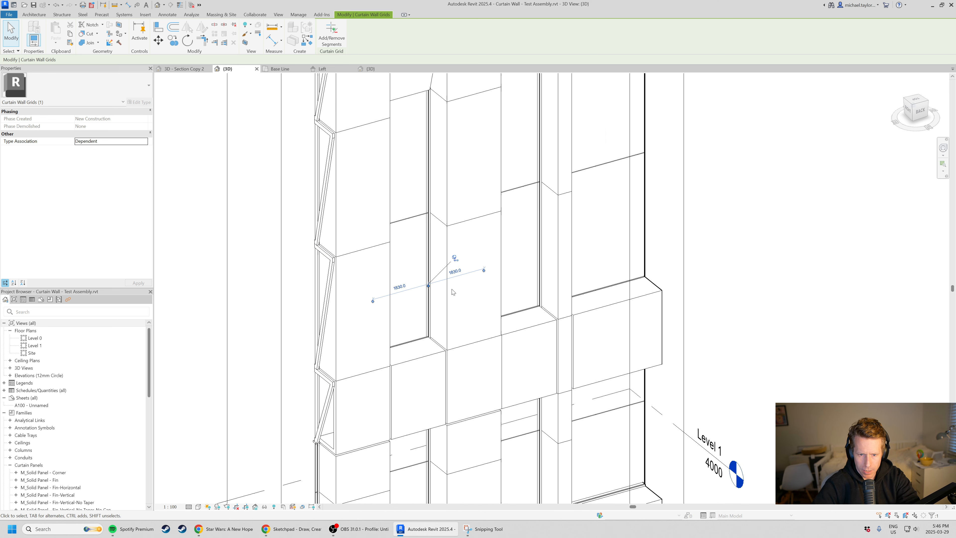
pyautogui.click(456, 242)
# Try to set the unpinned grid line's spacing to its neighbouring grid line to 300 mm.
pyautogui.click(457, 264)
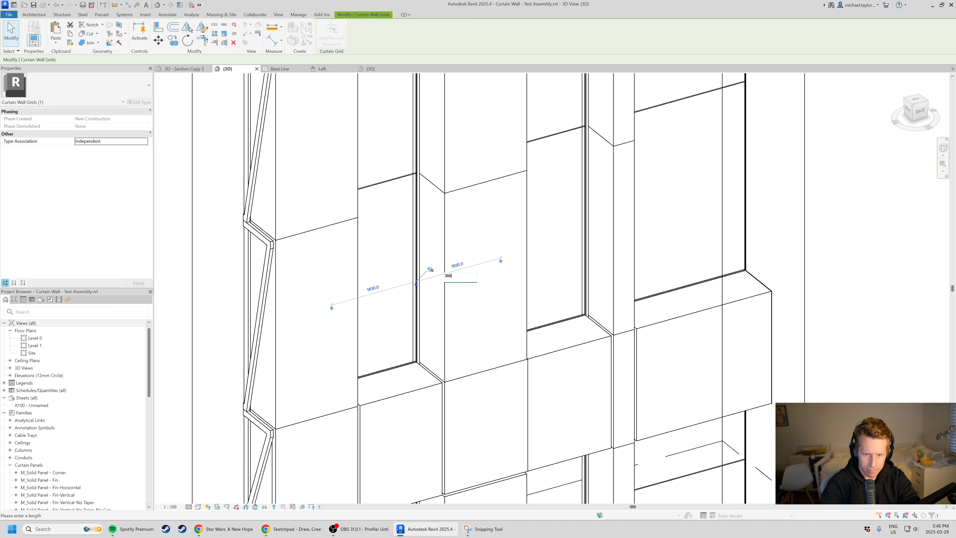
pyautogui.write('300')
pyautogui.press('Return')
pyautogui.scroll(-2, 526, 322)
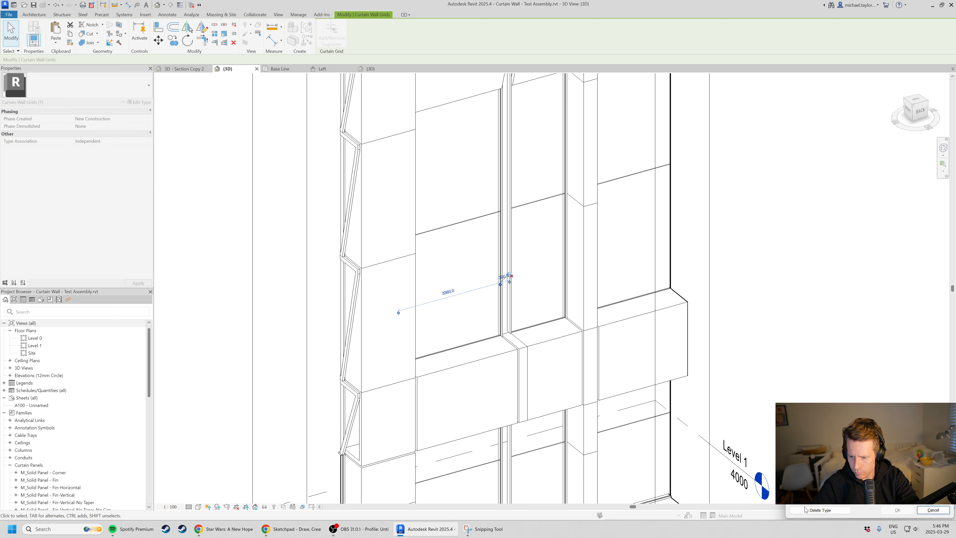
pyautogui.click(934, 510)
pyautogui.scroll(2, 520, 326)
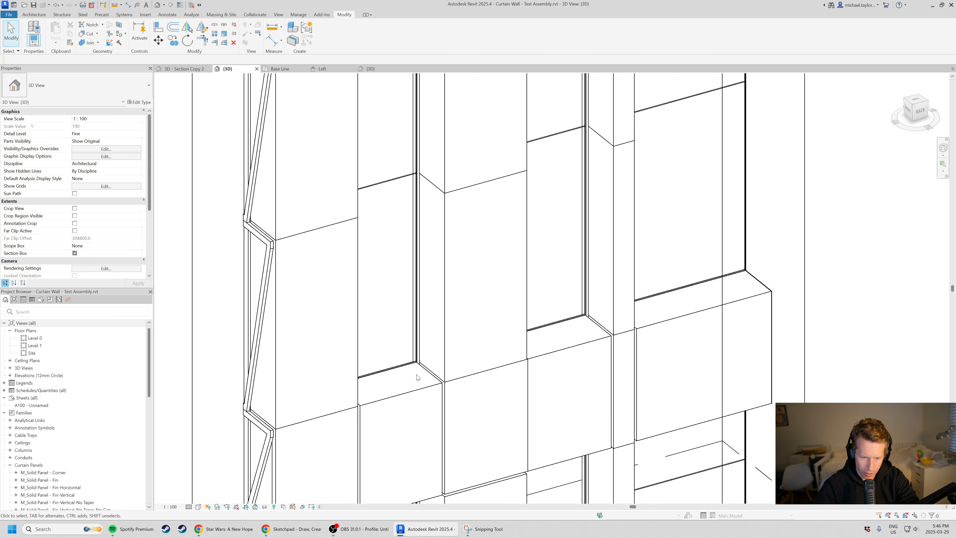
pyautogui.scroll(-2, 417, 378)
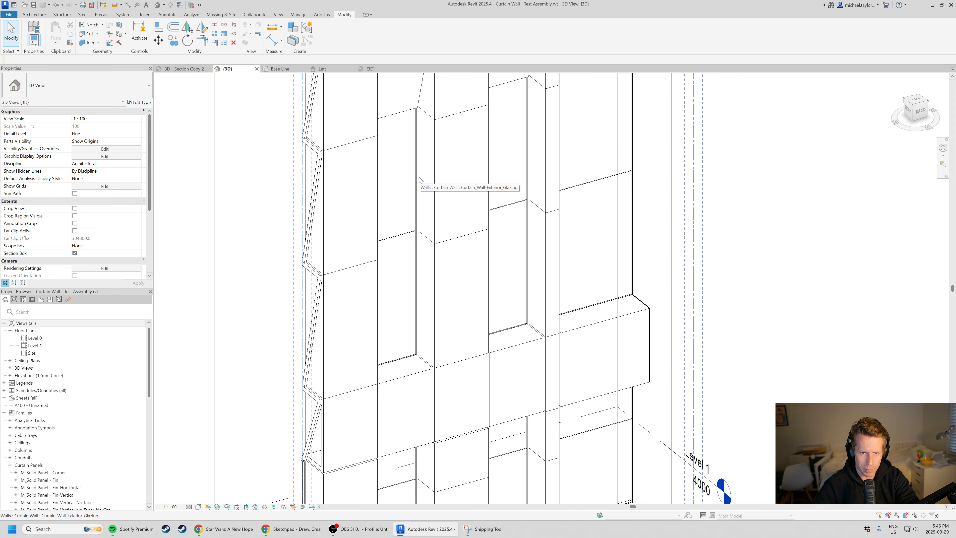
# Set the same vertical grid line 600 mm from its neighbour, narrowing the solid pier and widening the glazing beside it.
pyautogui.click(416, 282)
pyautogui.scroll(-2, 429, 281)
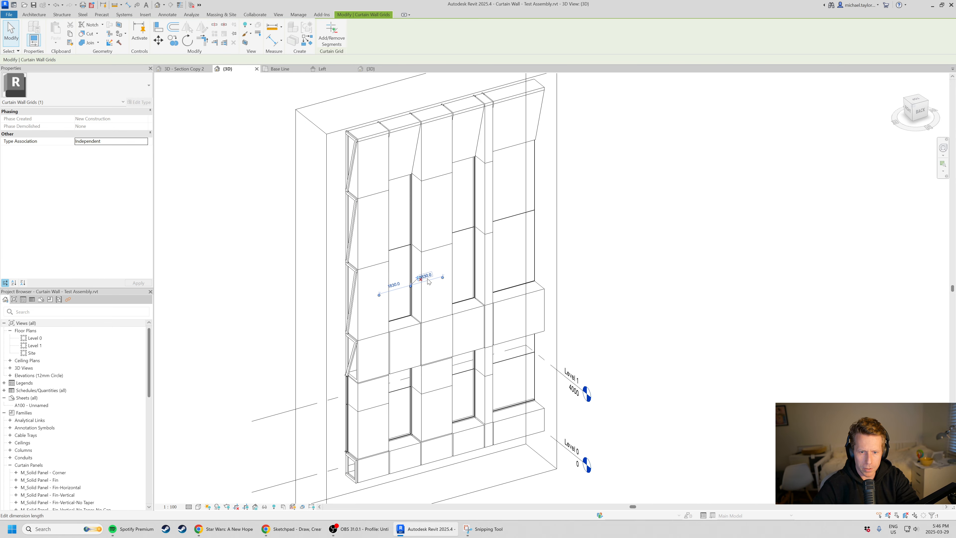
pyautogui.click(427, 277)
pyautogui.write('60')
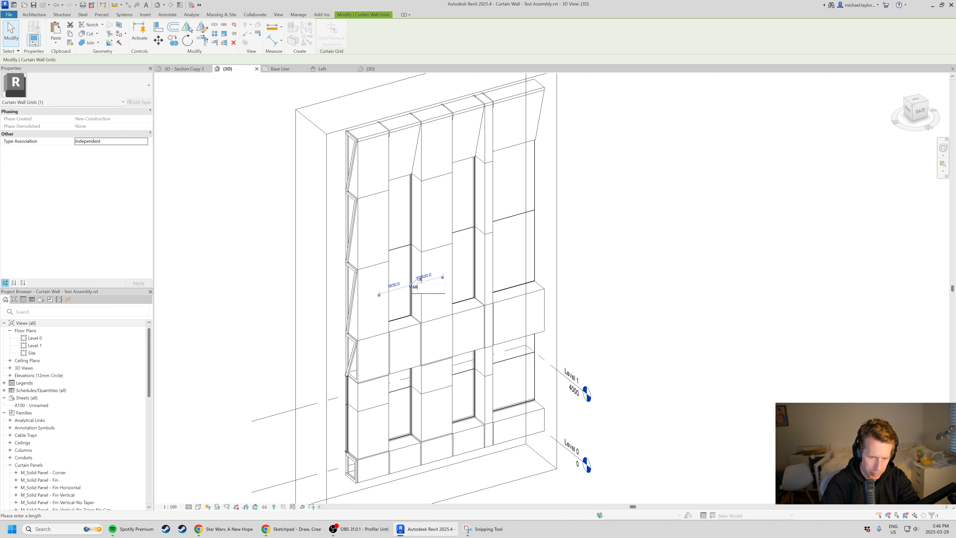
pyautogui.write('0')
pyautogui.press('Return')
pyautogui.click(654, 276)
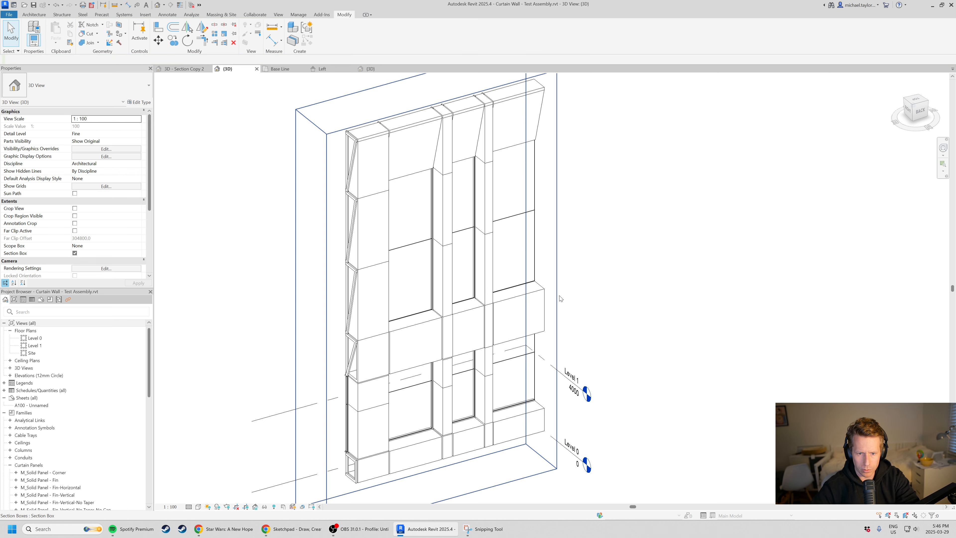
# Unpin the uppermost horizontal curtain grid line and move it up, leaving a top row of angled panels about 1454 mm tall.
pyautogui.keyDown('shift'); pyautogui.moveTo(551, 348); pyautogui.dragTo(493, 363, button='middle'); pyautogui.keyUp('shift')
pyautogui.scroll(1, 424, 230)
pyautogui.keyDown('shift'); pyautogui.moveTo(499, 321); pyautogui.dragTo(403, 251, button='middle'); pyautogui.keyUp('shift')
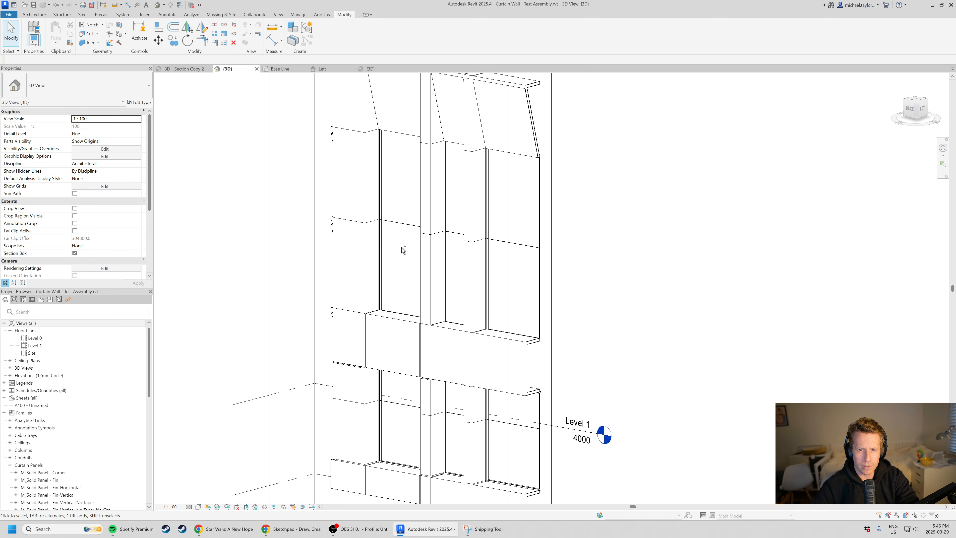
pyautogui.scroll(-1, 403, 251)
pyautogui.keyDown('shift'); pyautogui.moveTo(465, 264); pyautogui.dragTo(448, 266, button='middle'); pyautogui.keyUp('shift')
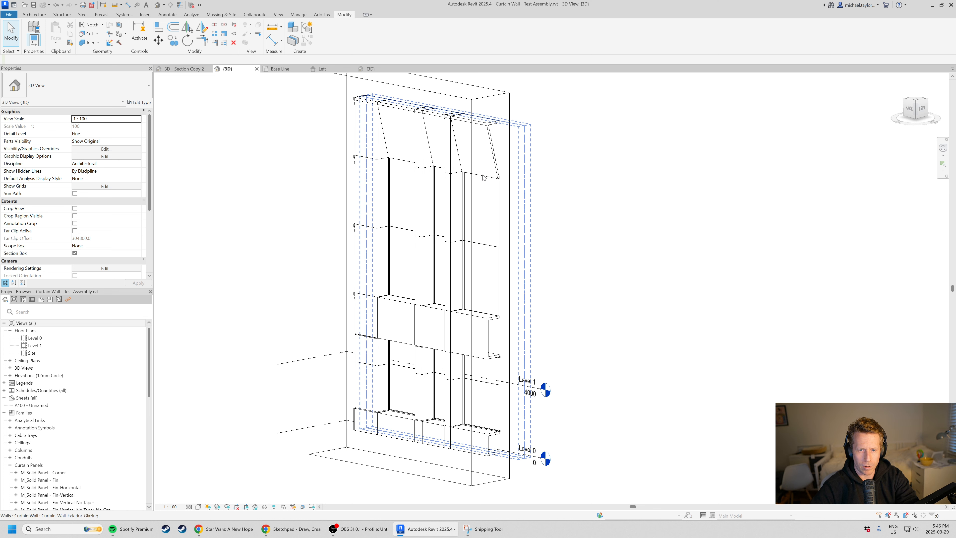
pyautogui.press('Tab')
pyautogui.click(483, 173)
pyautogui.scroll(2, 482, 171)
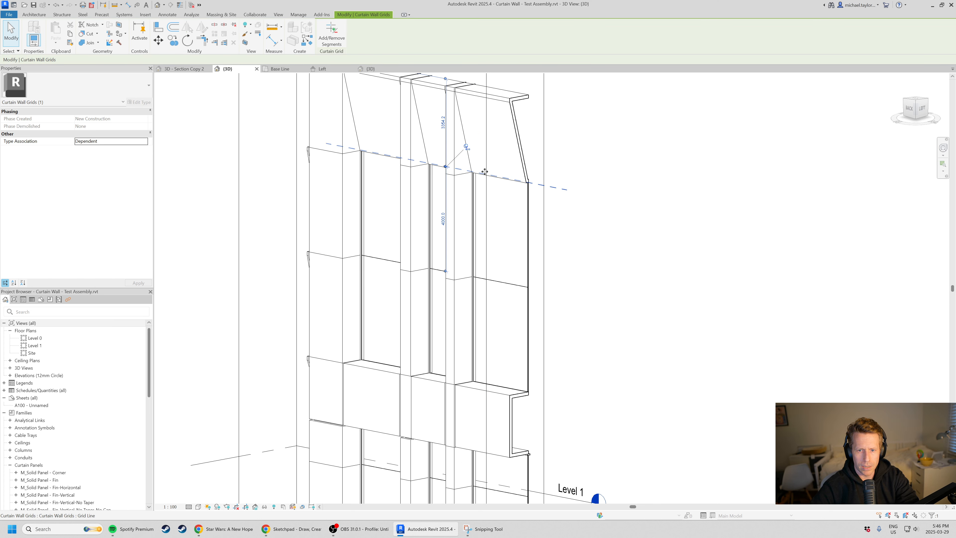
pyautogui.click(466, 147)
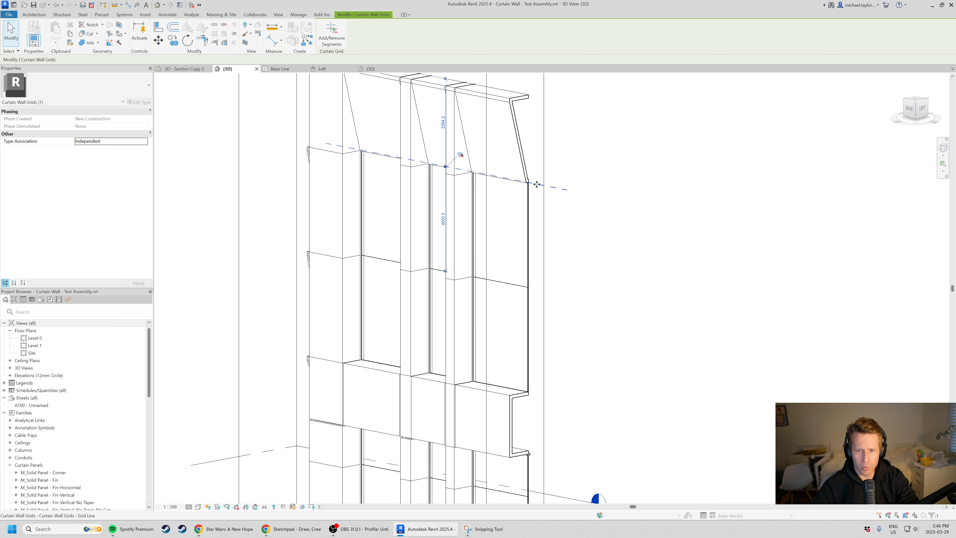
pyautogui.moveTo(535, 184); pyautogui.dragTo(536, 134)
pyautogui.scroll(-2, 537, 212)
pyautogui.keyDown('shift'); pyautogui.moveTo(402, 240); pyautogui.dragTo(557, 294, button='middle'); pyautogui.keyUp('shift')
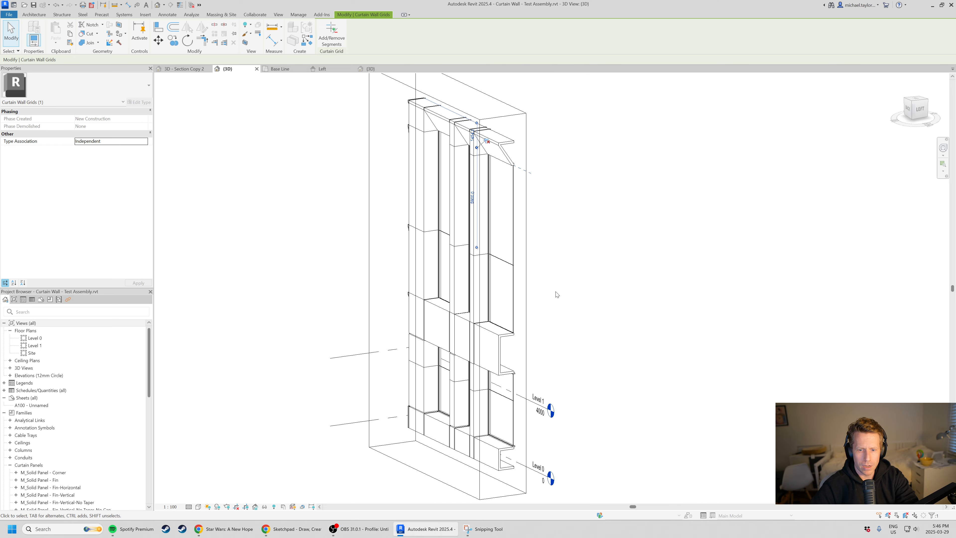
pyautogui.click(550, 352)
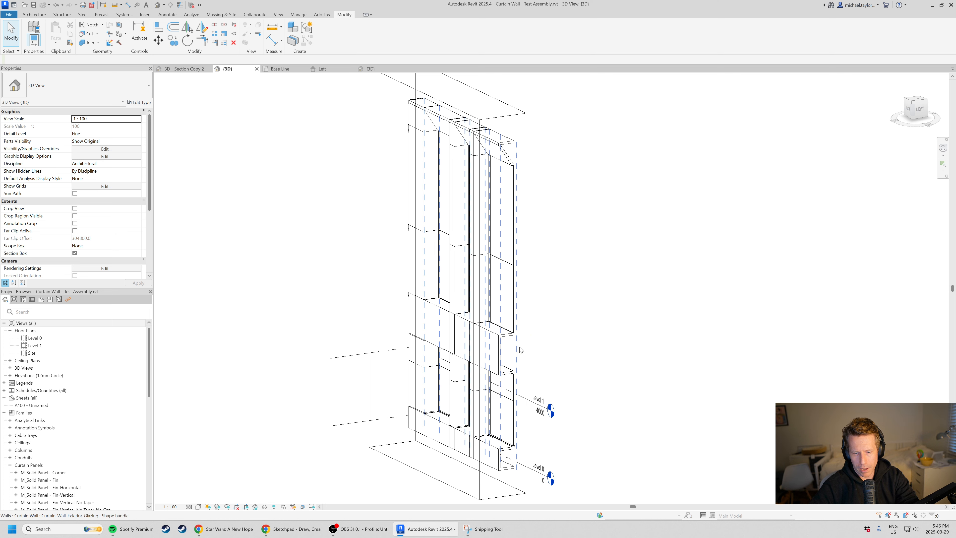
# Add a horizontal curtain grid line across all segments a short distance above the mid-height grid line of the two-storey glazing.
pyautogui.scroll(2, 539, 352)
pyautogui.keyDown('shift'); pyautogui.moveTo(572, 374); pyautogui.dragTo(551, 233, button='middle'); pyautogui.keyUp('shift')
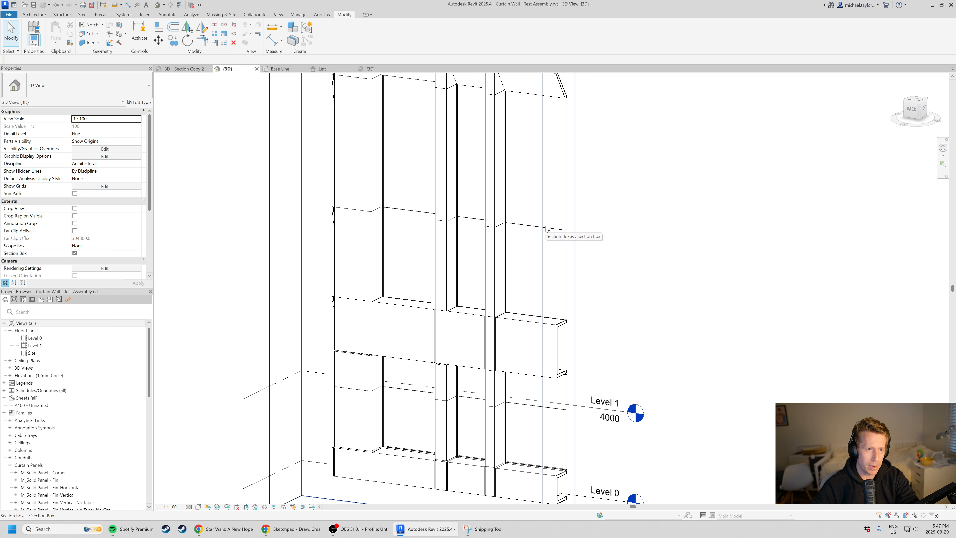
pyautogui.click(33, 14)
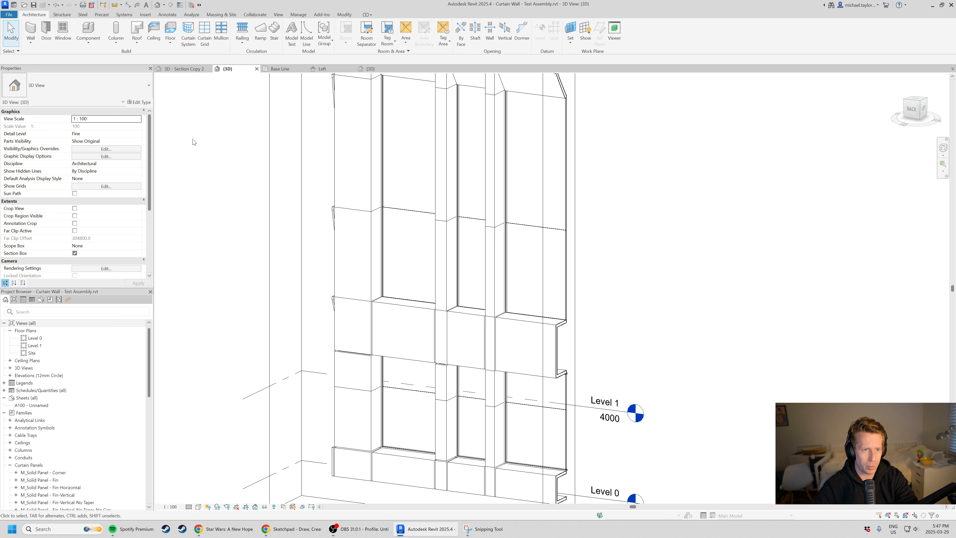
pyautogui.click(204, 34)
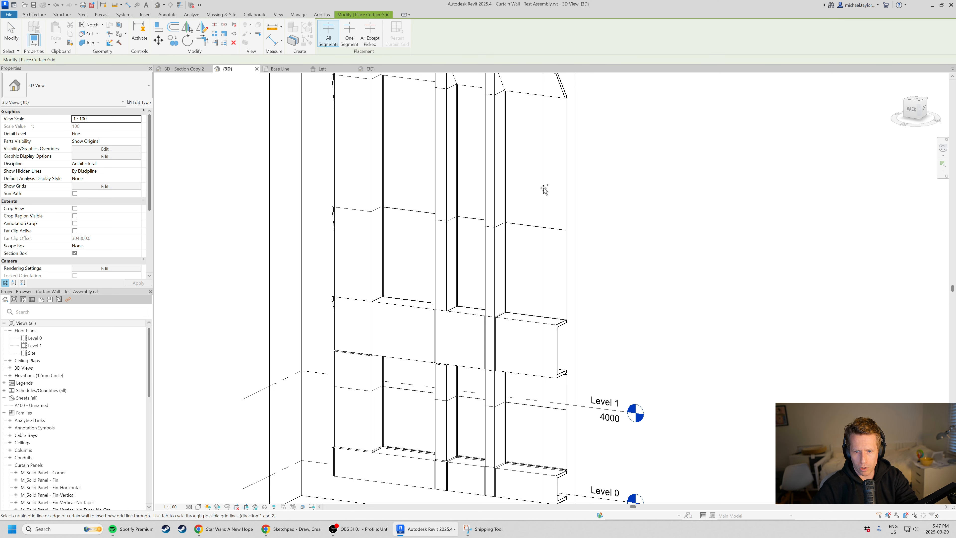
pyautogui.click(553, 197)
pyautogui.press('Escape')
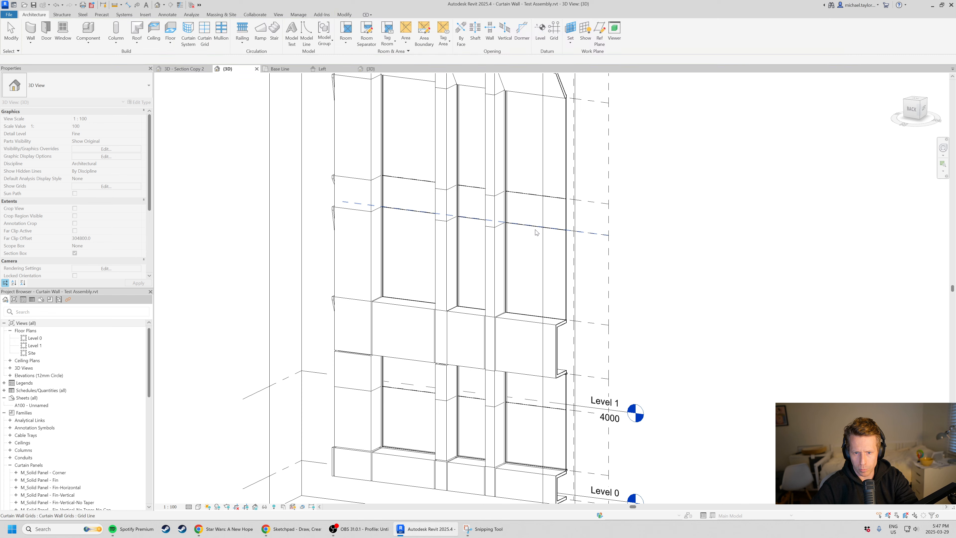
# Match the lower band's panel type onto the three glazed panels between the two closely spaced grid lines, forming a second projecting band.
pyautogui.scroll(2, 537, 232)
pyautogui.press('m')
pyautogui.press('a')
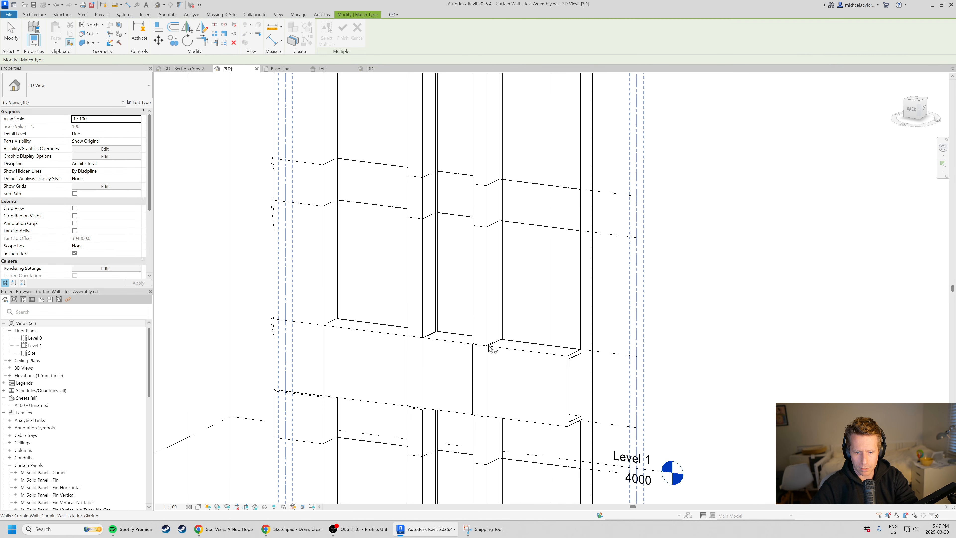
pyautogui.click(452, 346)
pyautogui.click(464, 181)
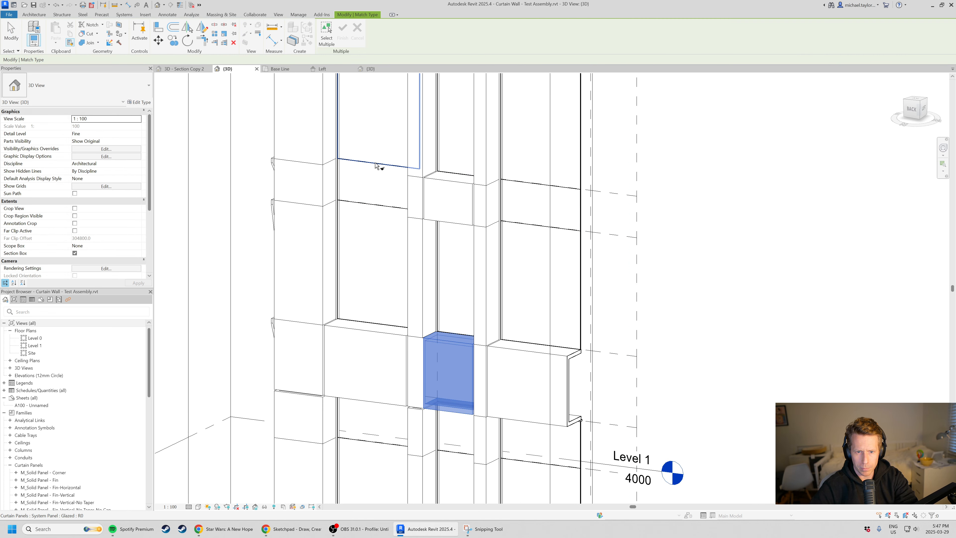
pyautogui.click(376, 166)
pyautogui.click(553, 190)
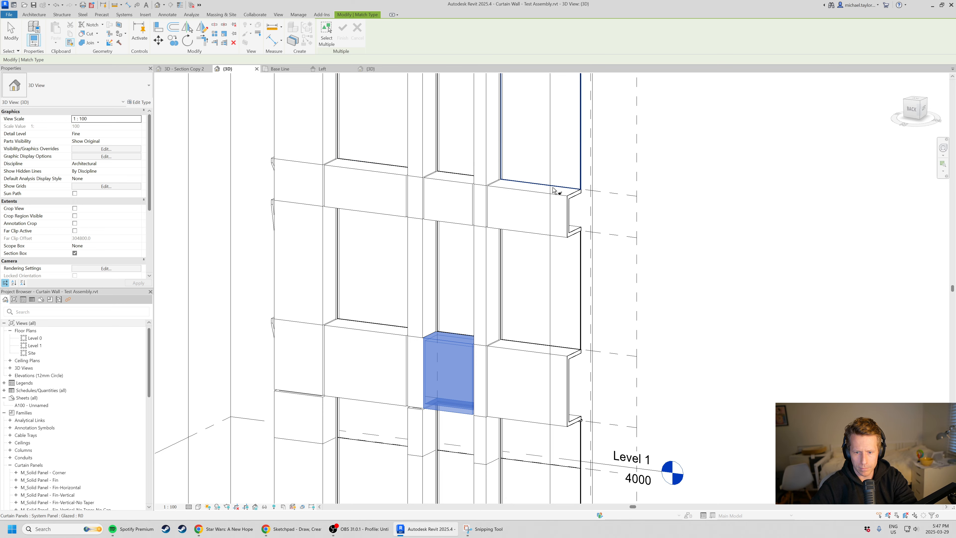
pyautogui.press('Escape')
pyautogui.press('Escape')
# Examine the reworked facade's piers, projecting bands and cut end profile from several angles.
pyautogui.scroll(-3, 523, 237)
pyautogui.keyDown('shift'); pyautogui.moveTo(531, 264); pyautogui.dragTo(585, 288, button='middle'); pyautogui.keyUp('shift')
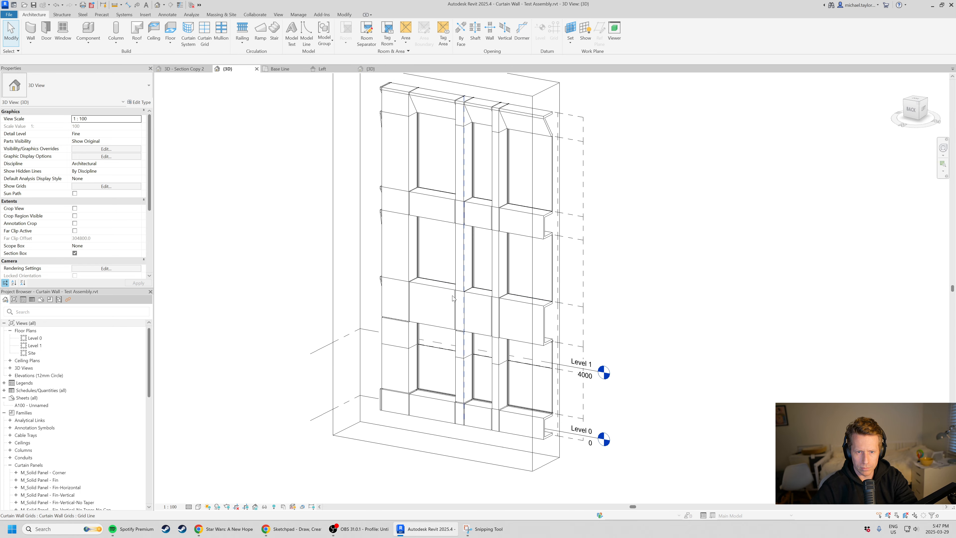
pyautogui.keyDown('shift'); pyautogui.moveTo(453, 298); pyautogui.dragTo(518, 324, button='middle'); pyautogui.keyUp('shift')
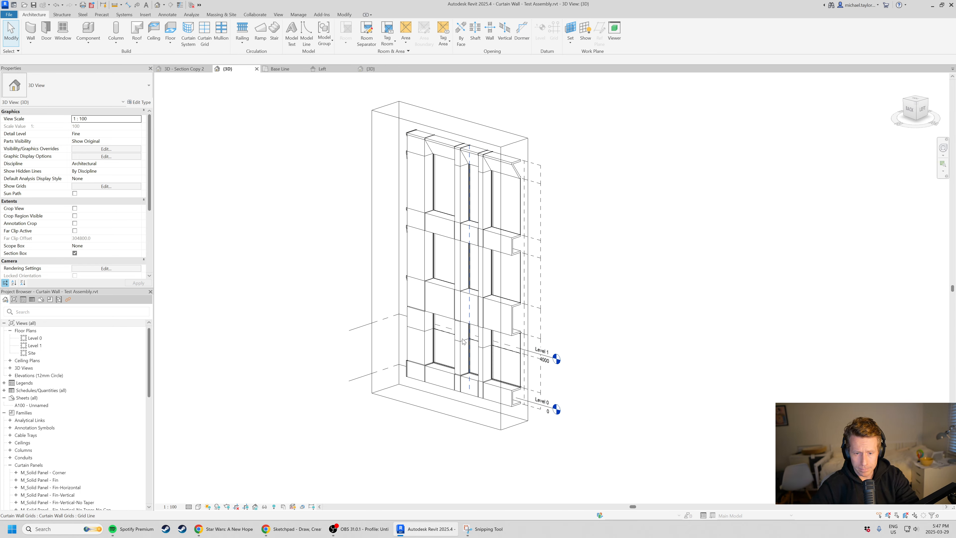
pyautogui.keyDown('shift'); pyautogui.moveTo(463, 342); pyautogui.dragTo(445, 305, button='middle'); pyautogui.keyUp('shift')
pyautogui.scroll(2, 504, 245)
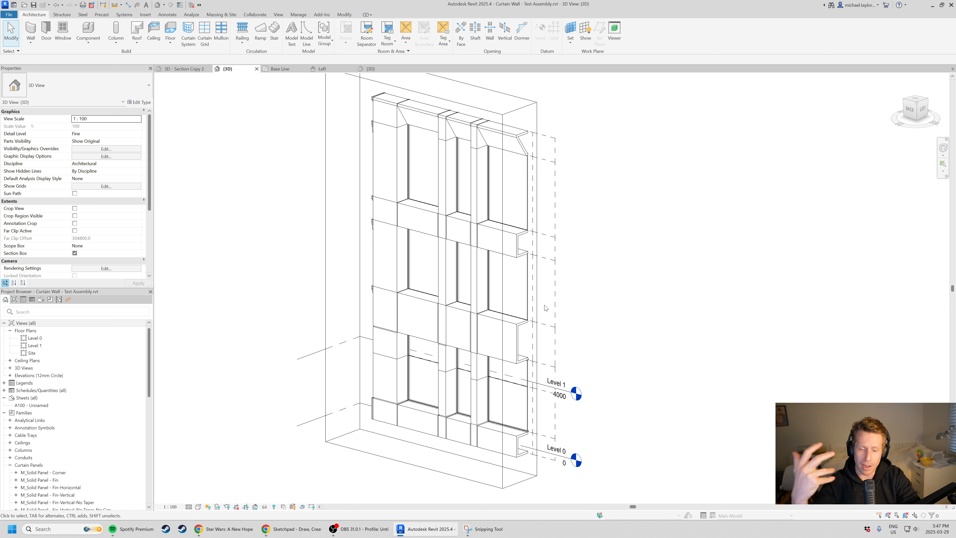
pyautogui.scroll(-2, 536, 159)
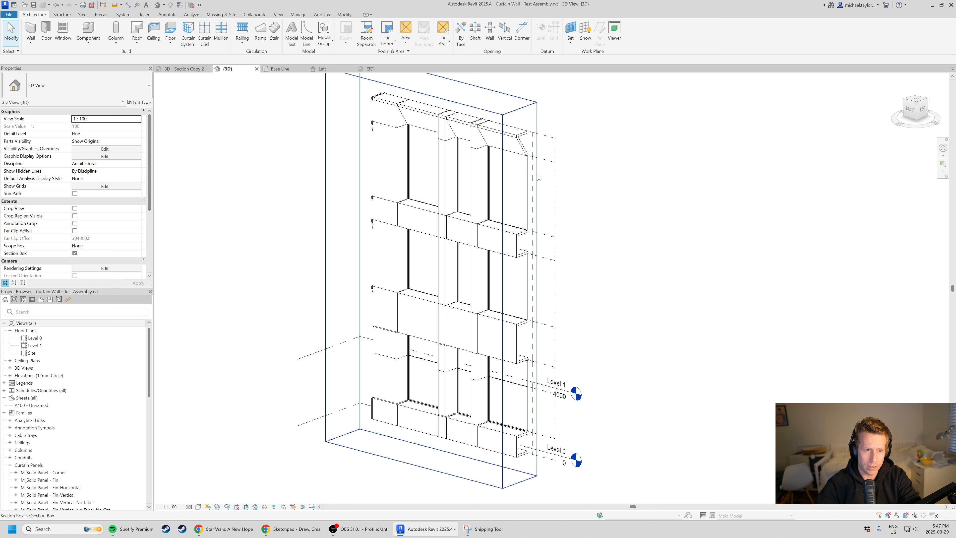
# Try to change the end bay's top angled panel to the M_Solid Panel - Fin-Vertical-No Taper-No Cap type.
pyautogui.press('Tab')
pyautogui.click(503, 143)
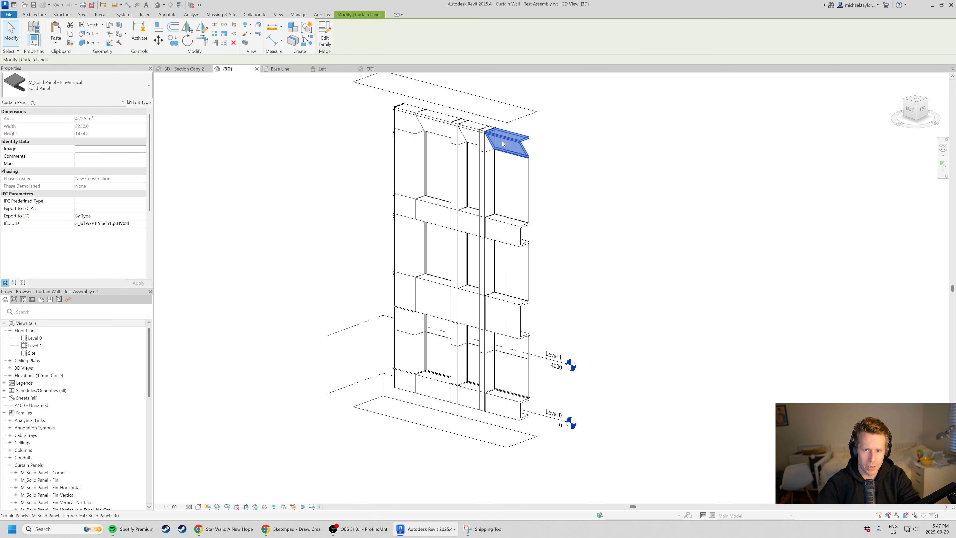
pyautogui.click(108, 93)
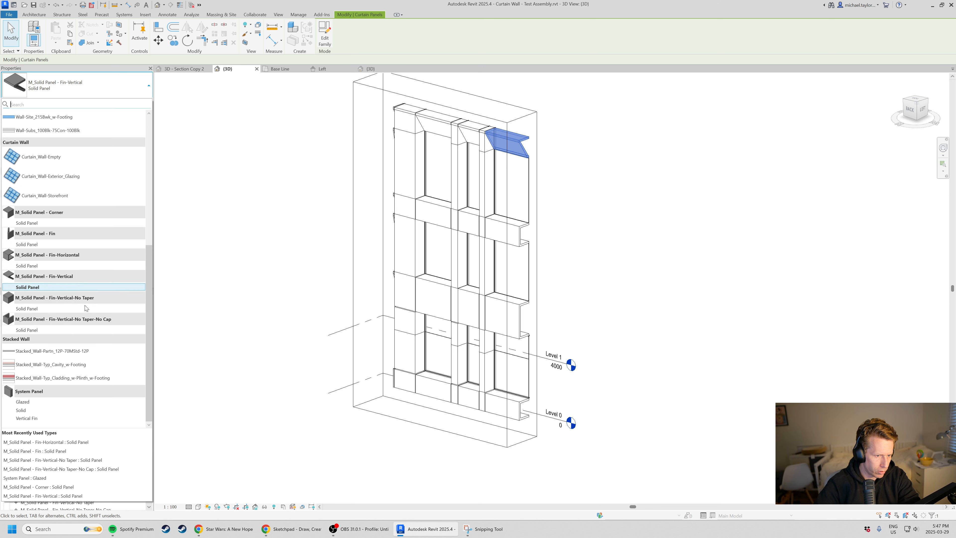
pyautogui.click(91, 330)
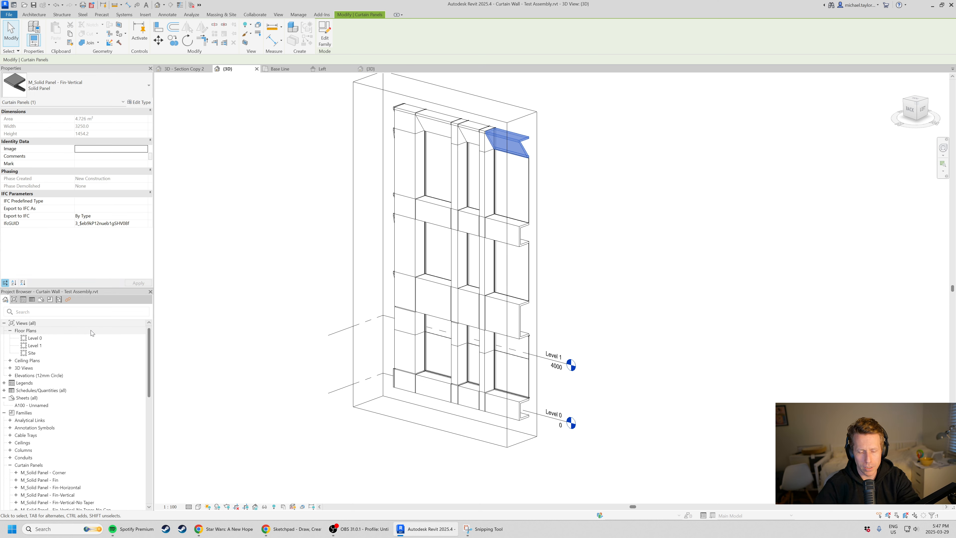
pyautogui.press('Escape')
pyautogui.scroll(2, 505, 251)
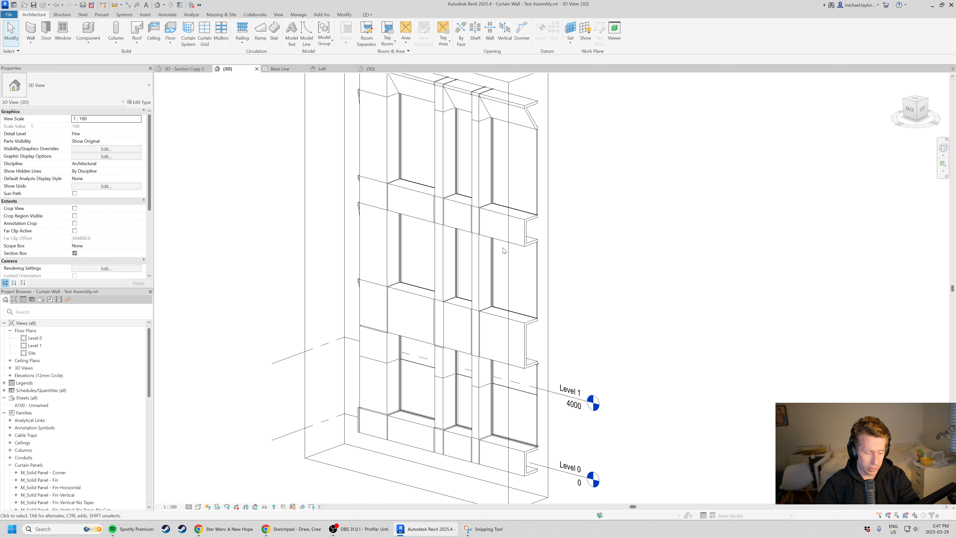
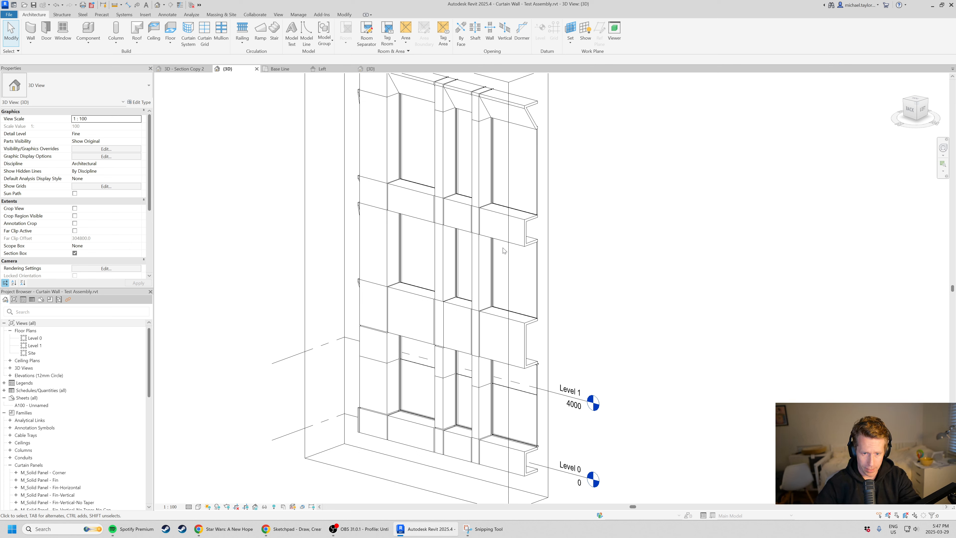
# Extend the section box outward past the open end of the curtain wall to reveal its corner panels.
pyautogui.scroll(-2, 504, 251)
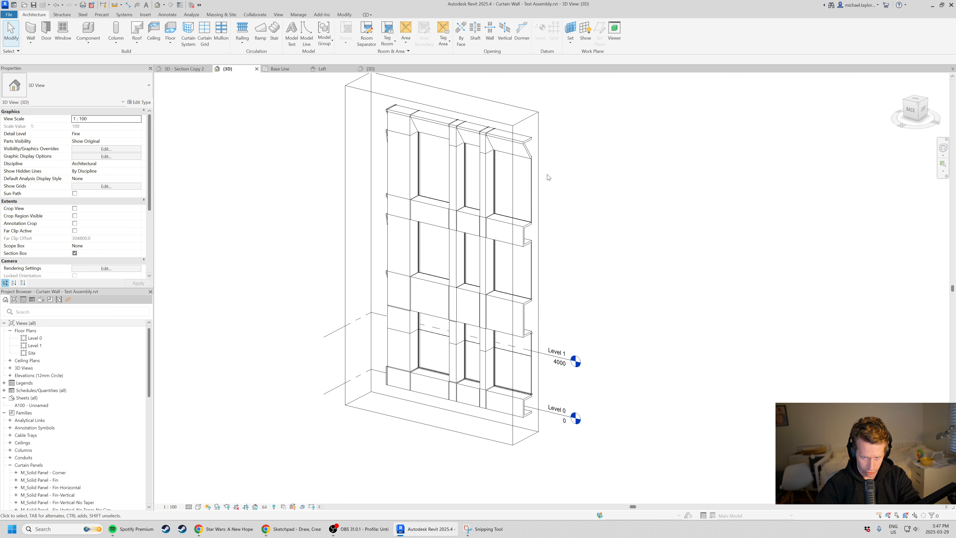
pyautogui.click(538, 188)
pyautogui.moveTo(525, 278); pyautogui.dragTo(613, 300)
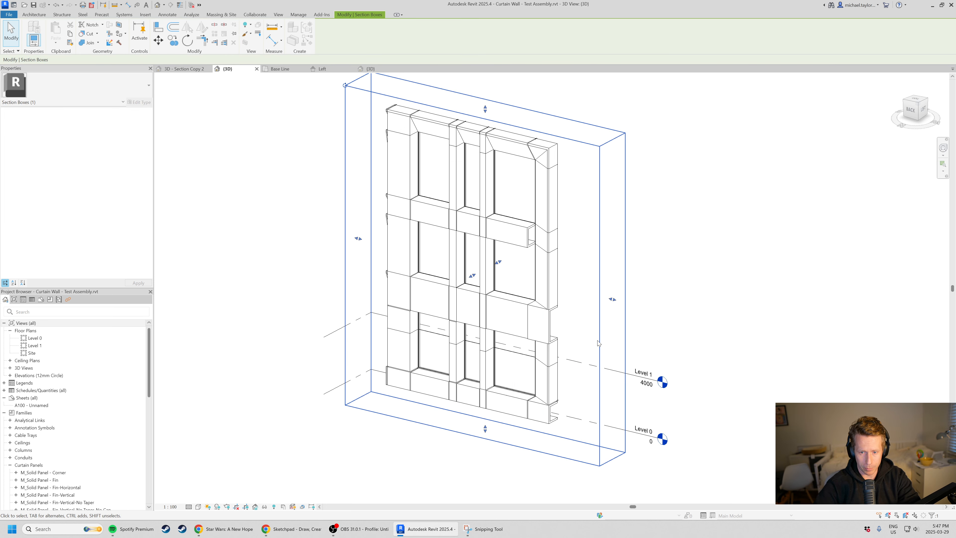
# Match the end panel of the upper horizontal band to the corner panel type used on the band below it.
pyautogui.scroll(5, 593, 338)
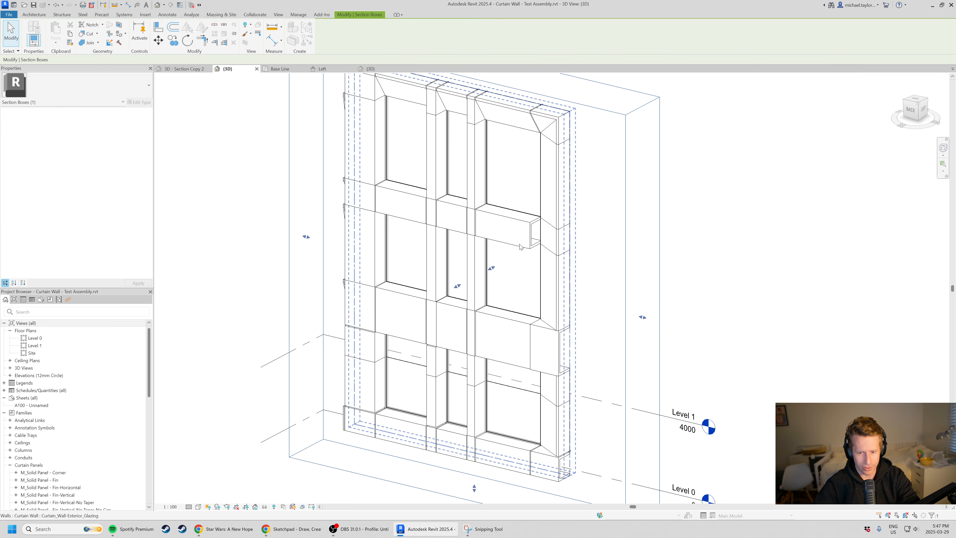
pyautogui.press('m')
pyautogui.press('a')
pyautogui.click(550, 377)
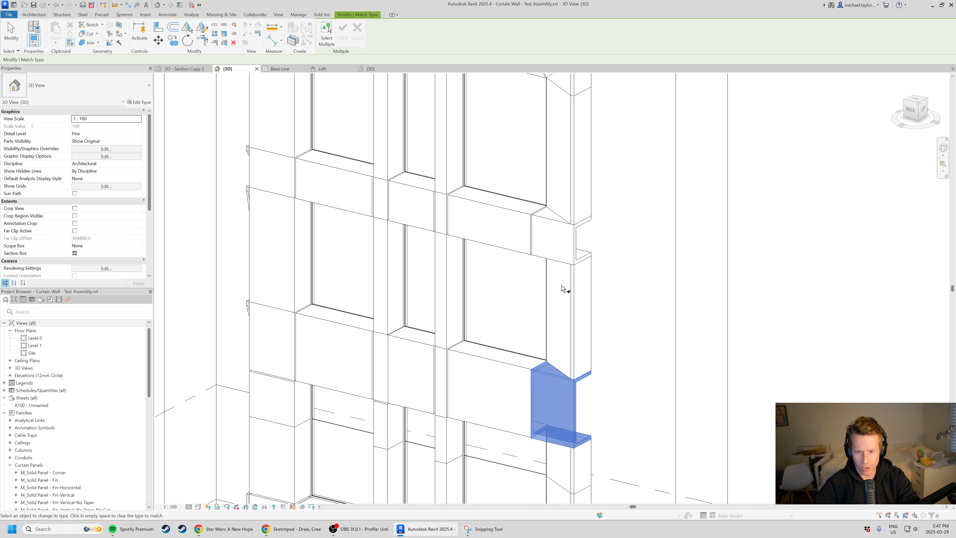
pyautogui.scroll(-5, 563, 287)
pyautogui.press('Escape')
pyautogui.press('Escape')
# Examine the curtain wall's corner panels and horizontal bands from several distances in the 3D view.
pyautogui.keyDown('shift'); pyautogui.moveTo(609, 217); pyautogui.dragTo(499, 356, button='middle'); pyautogui.keyUp('shift')
pyautogui.scroll(3, 554, 378)
pyautogui.scroll(-2, 531, 346)
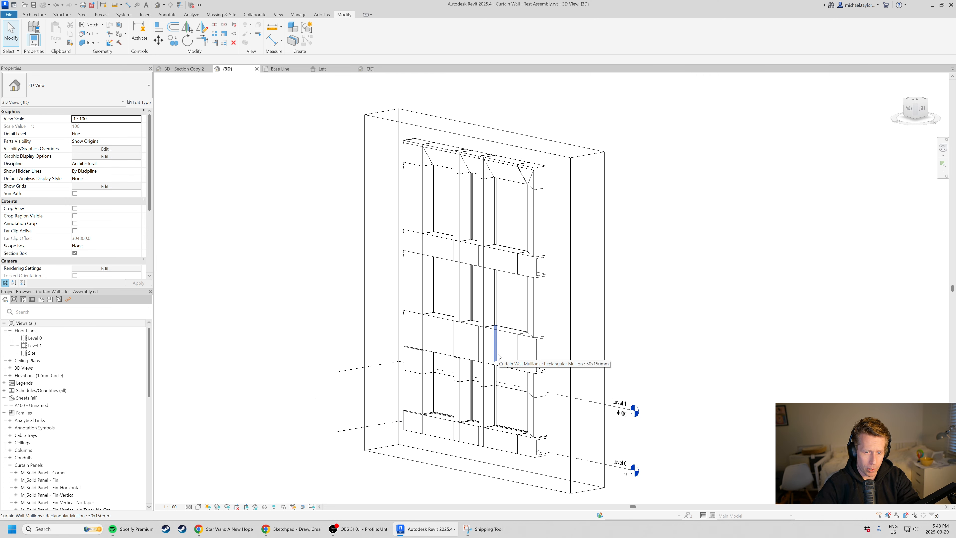
pyautogui.scroll(2, 645, 385)
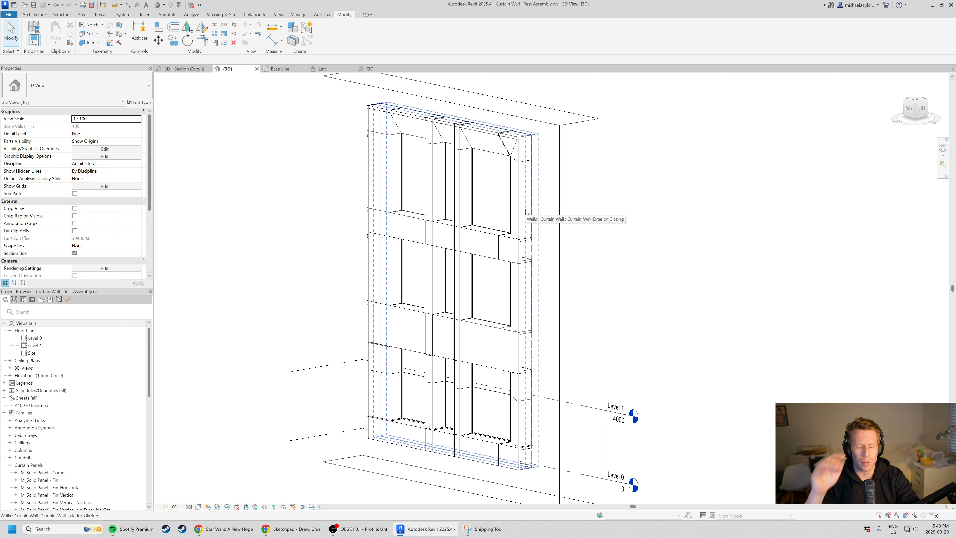
pyautogui.scroll(-2, 526, 212)
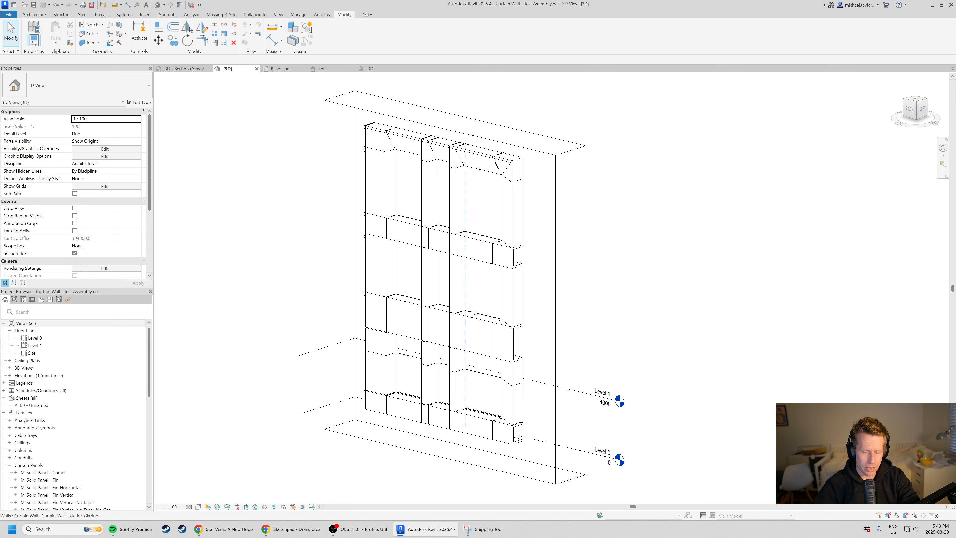
pyautogui.scroll(1, 547, 428)
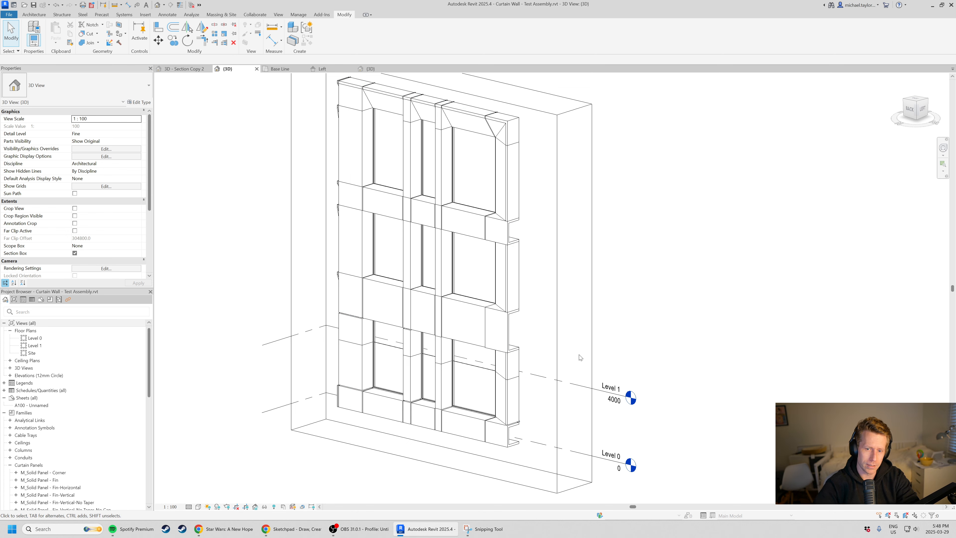
pyautogui.scroll(2, 553, 371)
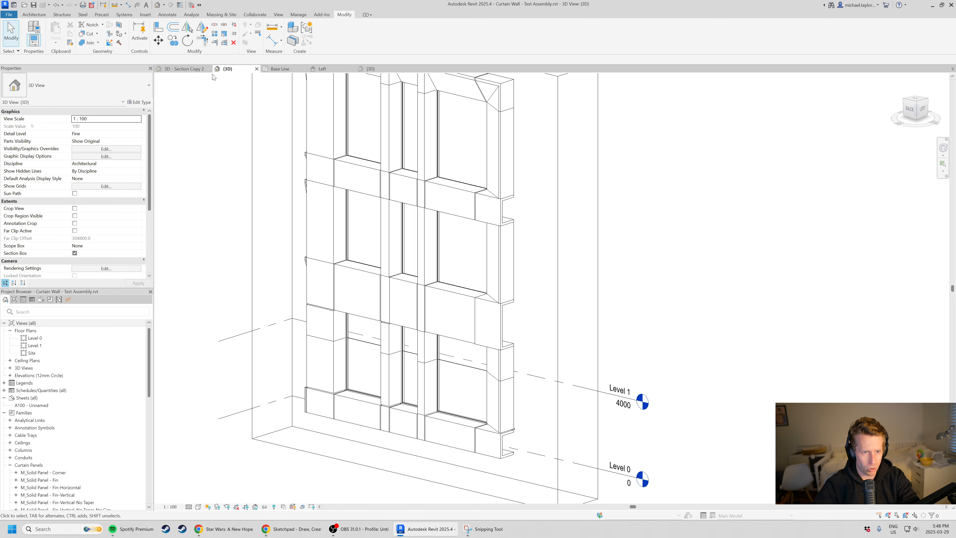
# Inspect the brick facade in the 3D - Section Copy 2 view, then return to the curtain wall test assembly's 3D view.
pyautogui.click(204, 69)
pyautogui.scroll(-2, 482, 350)
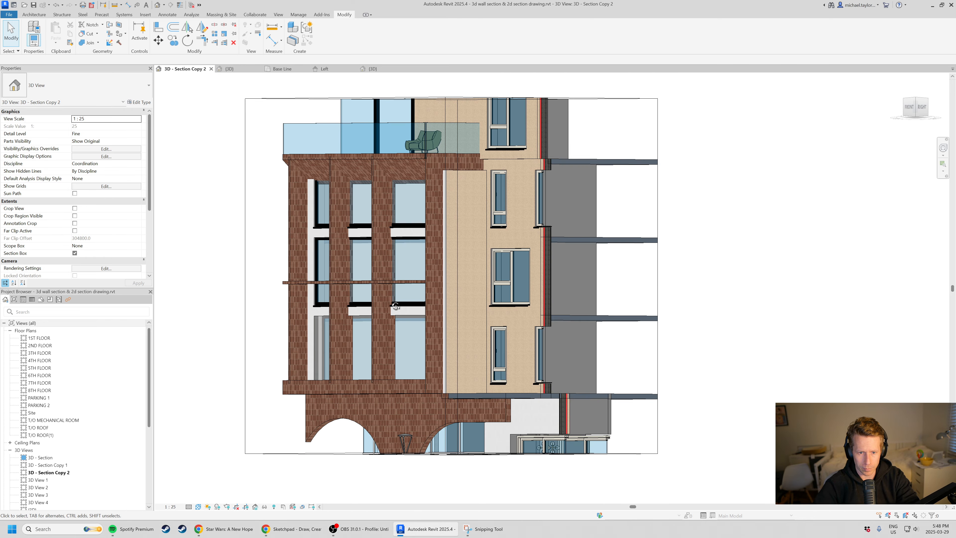
pyautogui.keyDown('shift'); pyautogui.moveTo(397, 308); pyautogui.dragTo(356, 329, button='middle'); pyautogui.keyUp('shift')
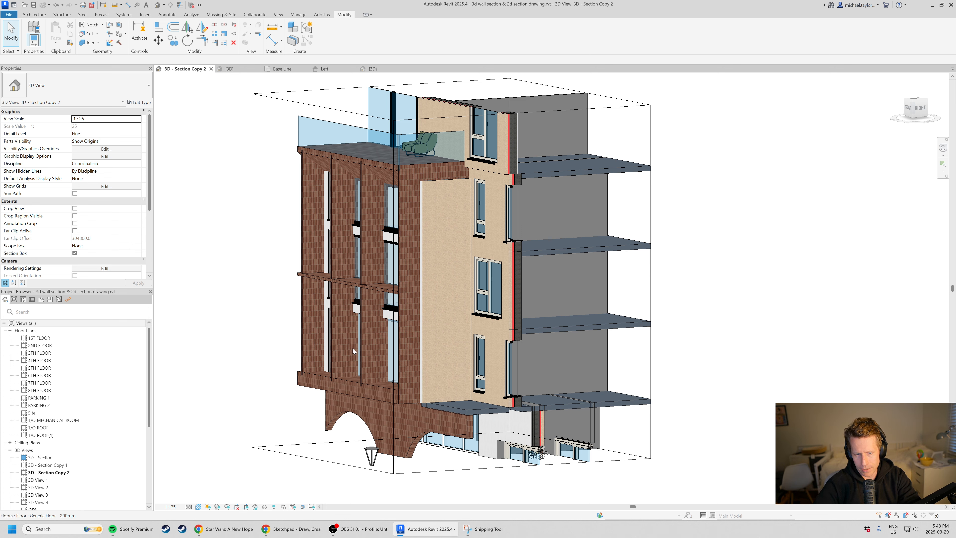
pyautogui.keyDown('shift'); pyautogui.moveTo(353, 348); pyautogui.dragTo(386, 341, button='middle'); pyautogui.keyUp('shift')
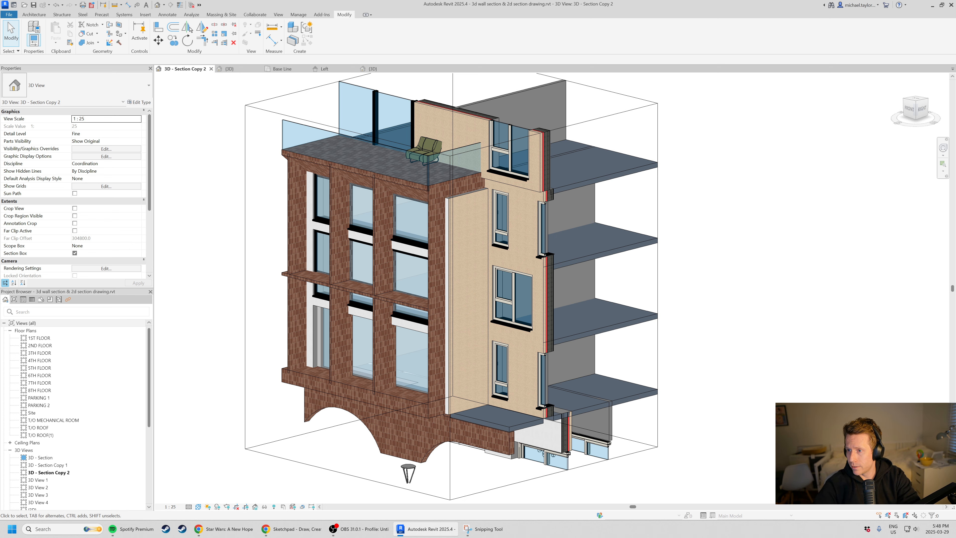
pyautogui.click(283, 68)
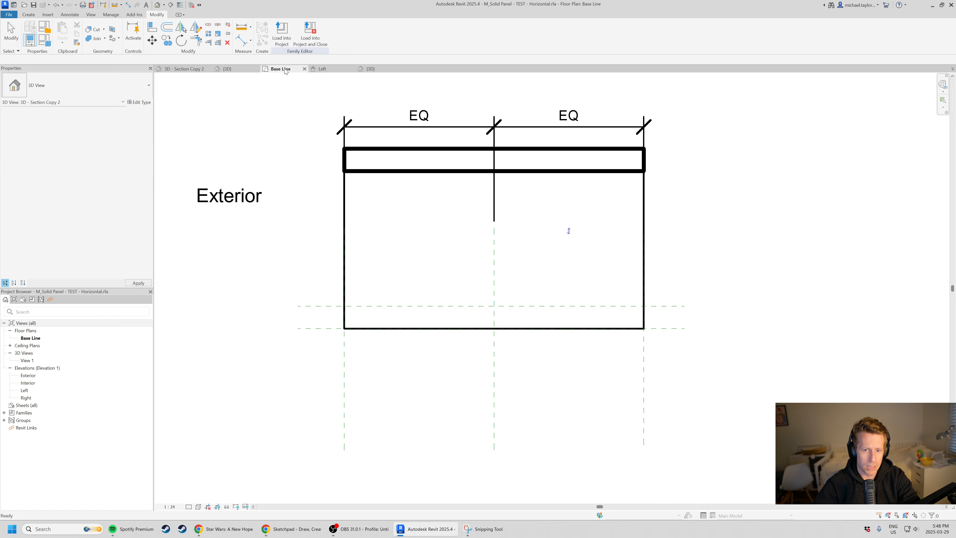
pyautogui.click(249, 69)
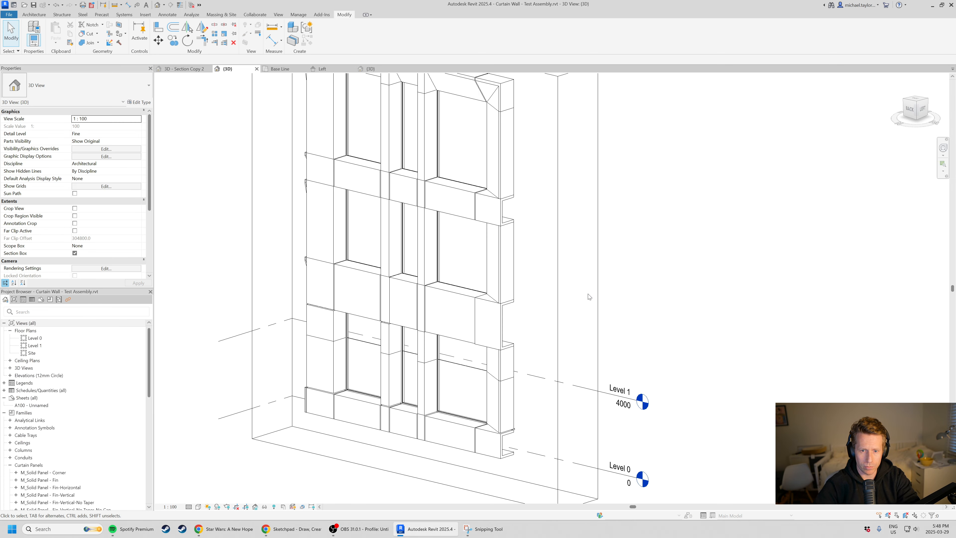
pyautogui.scroll(-1, 616, 342)
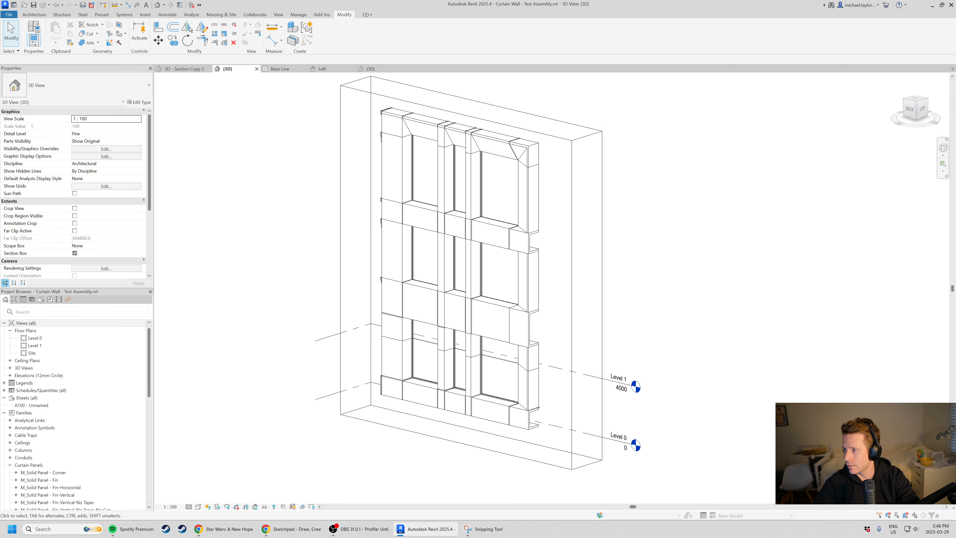